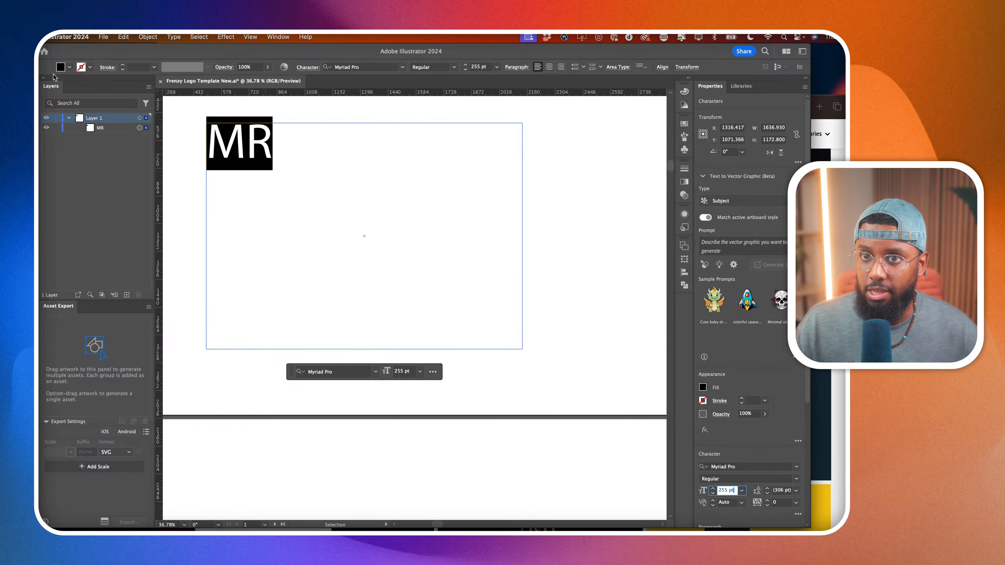
Finish editing the MR text and select its text frame as an object.
{"action": "key", "text": "Escape"}
{"action": "left_click", "coordinate": [555, 213]}
{"action": "scroll", "coordinate": [561, 272], "scroll_direction": "down", "scroll_amount": 4}
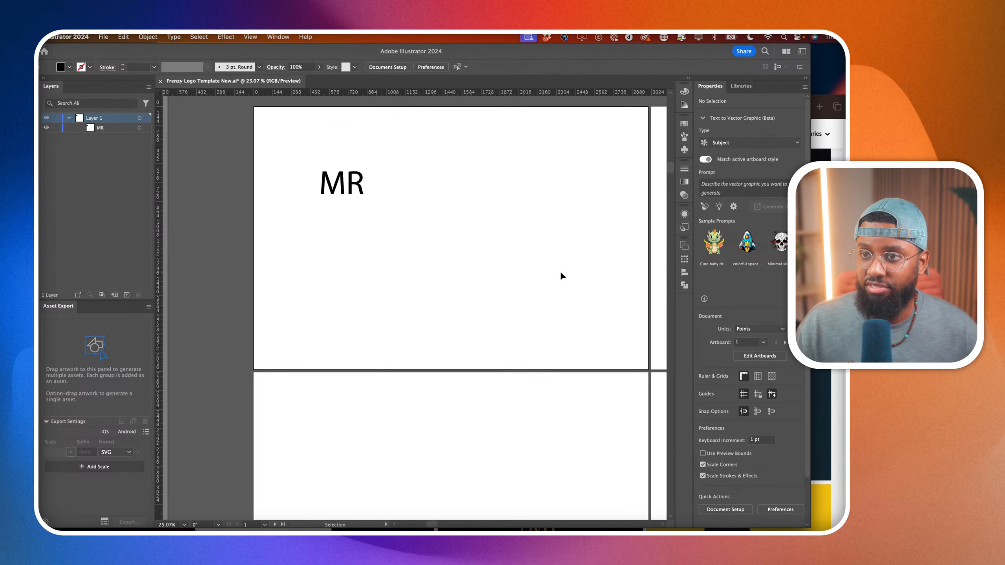
{"action": "scroll", "coordinate": [560, 271], "scroll_direction": "left", "scroll_amount": 1}
{"action": "left_click", "coordinate": [385, 199]}
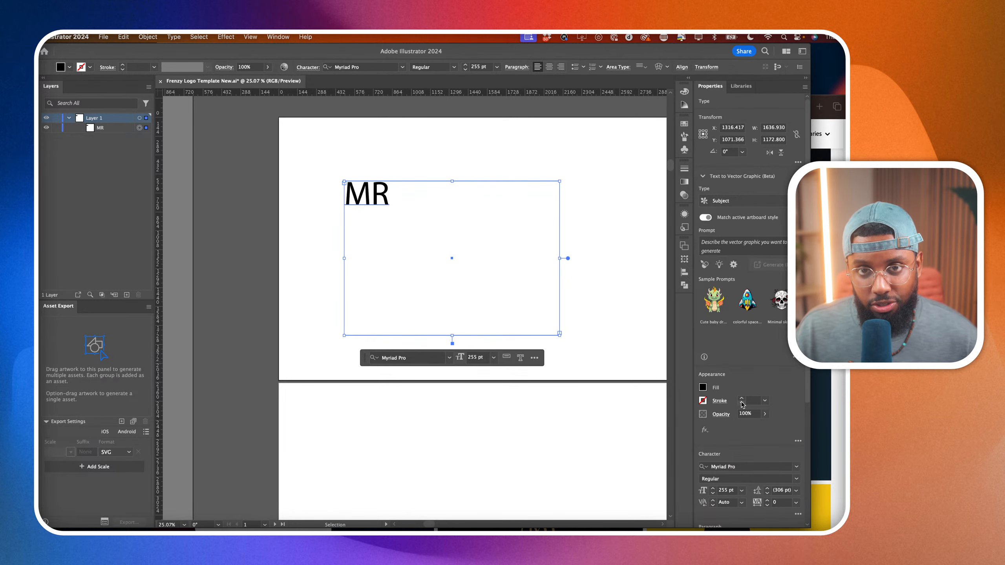
Switch to Adobe Stock in the browser and search for "modern font".
{"action": "left_click", "coordinate": [843, 111]}
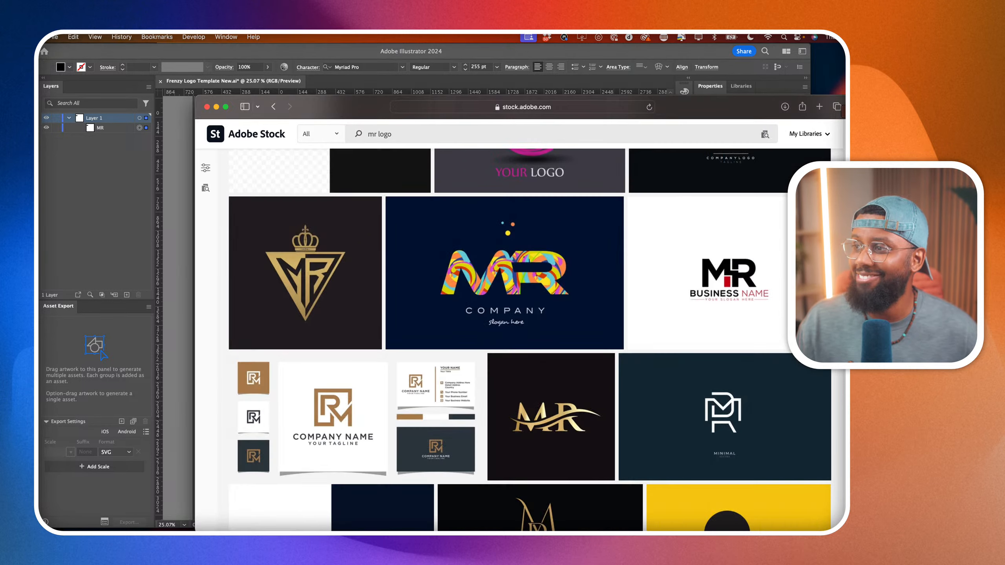
{"action": "left_click", "coordinate": [611, 133]}
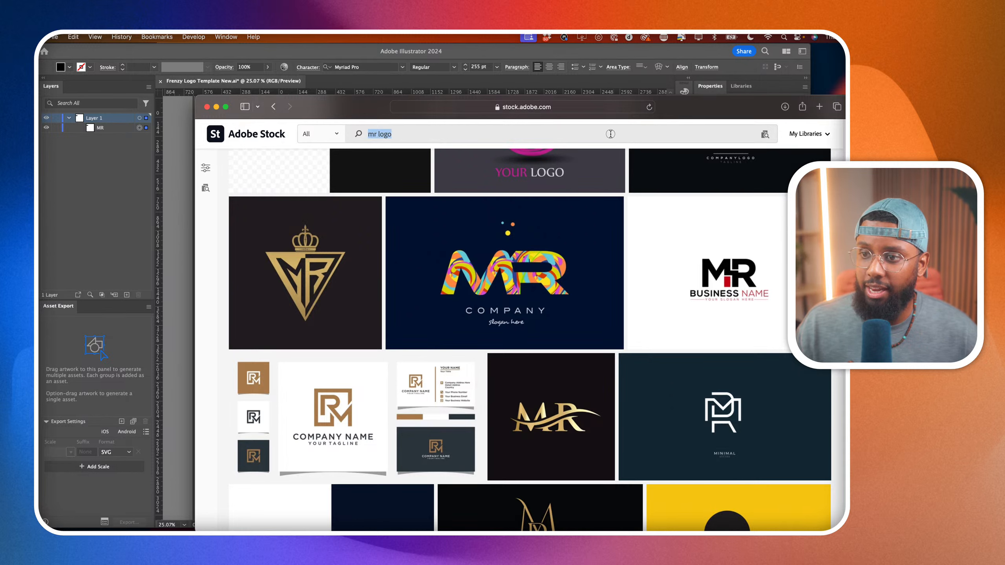
{"action": "type", "text": "modern font"}
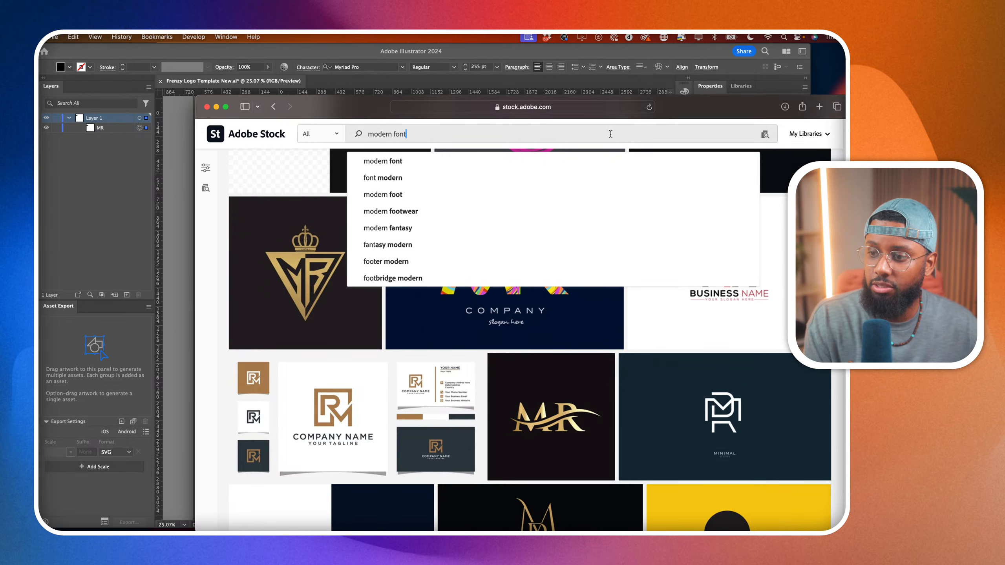
{"action": "key", "text": "Return"}
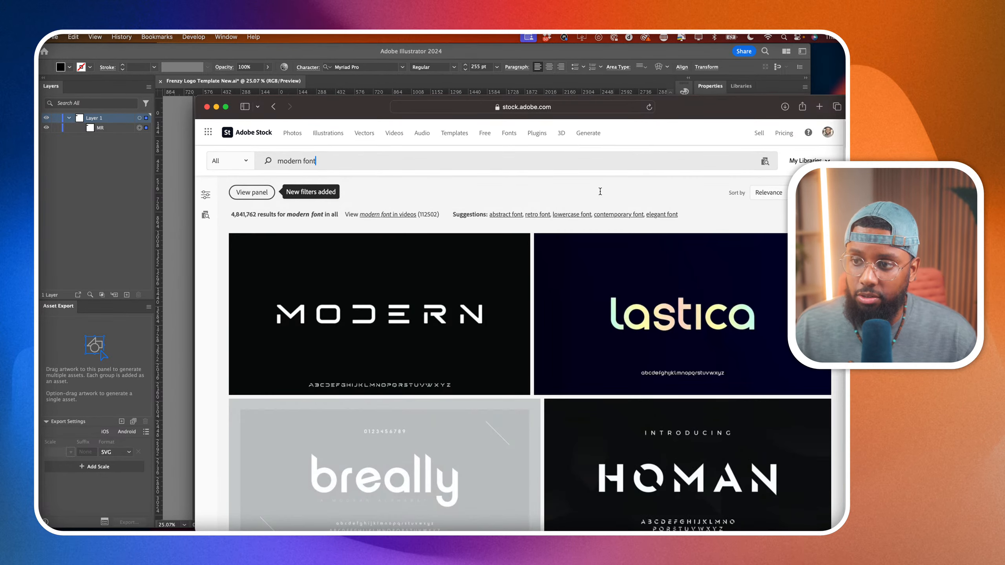
Examine the modern font search results for a typeface that suits an MR monogram logo.
{"action": "scroll", "coordinate": [486, 296], "scroll_direction": "down", "scroll_amount": 2}
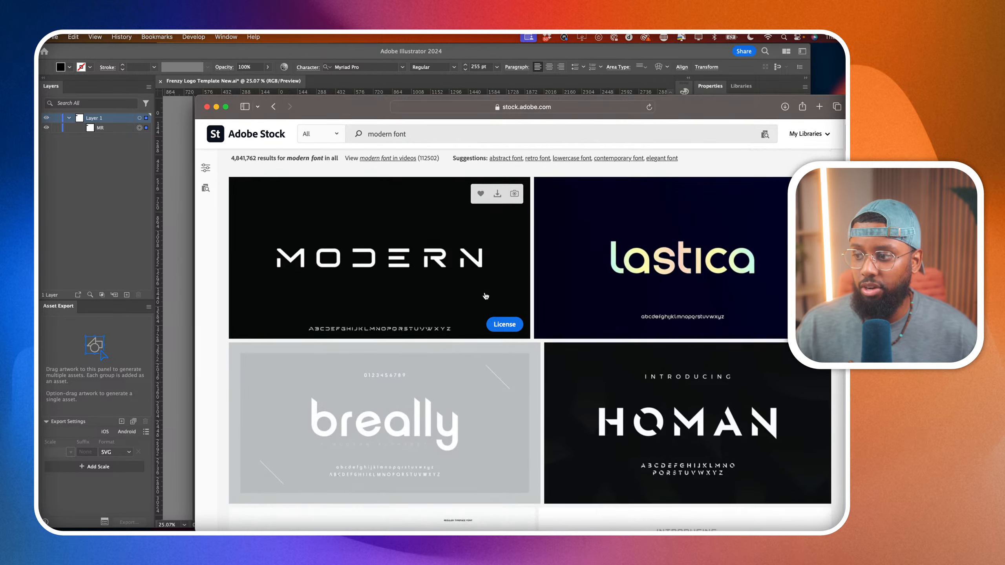
{"action": "scroll", "coordinate": [486, 296], "scroll_direction": "down", "scroll_amount": 5}
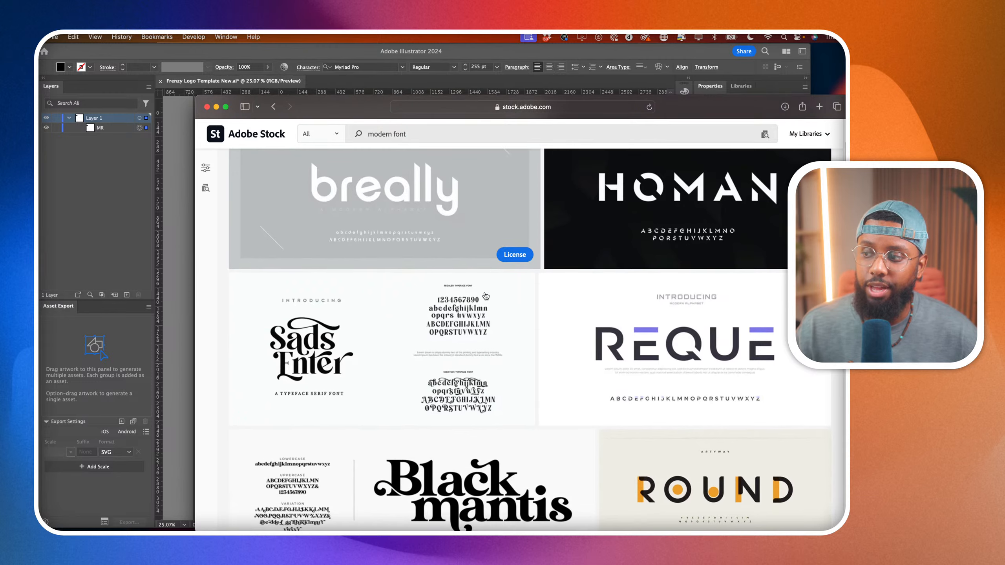
{"action": "scroll", "coordinate": [485, 296], "scroll_direction": "down", "scroll_amount": 2}
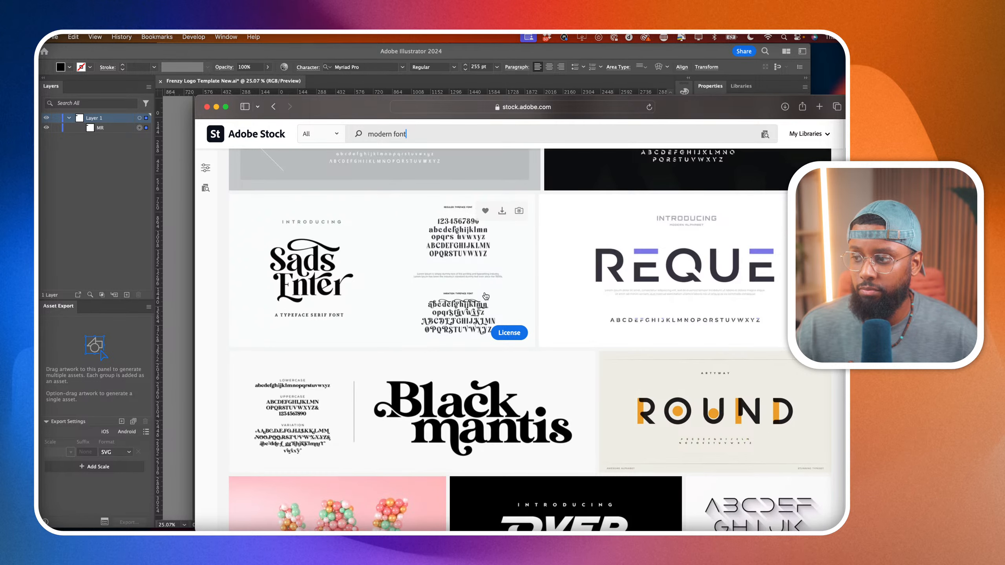
{"action": "scroll", "coordinate": [486, 296], "scroll_direction": "down", "scroll_amount": 4}
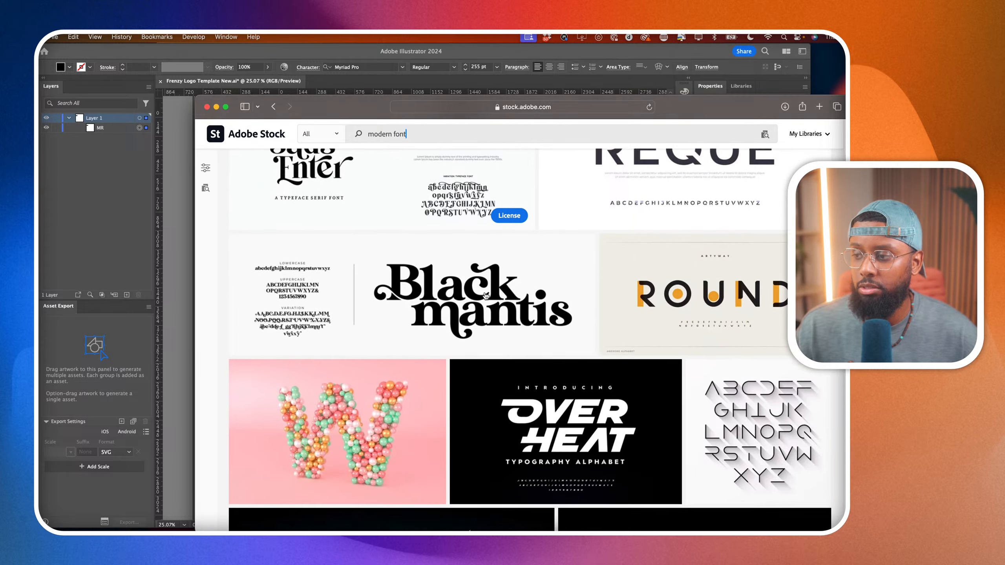
{"action": "scroll", "coordinate": [486, 296], "scroll_direction": "down", "scroll_amount": 2}
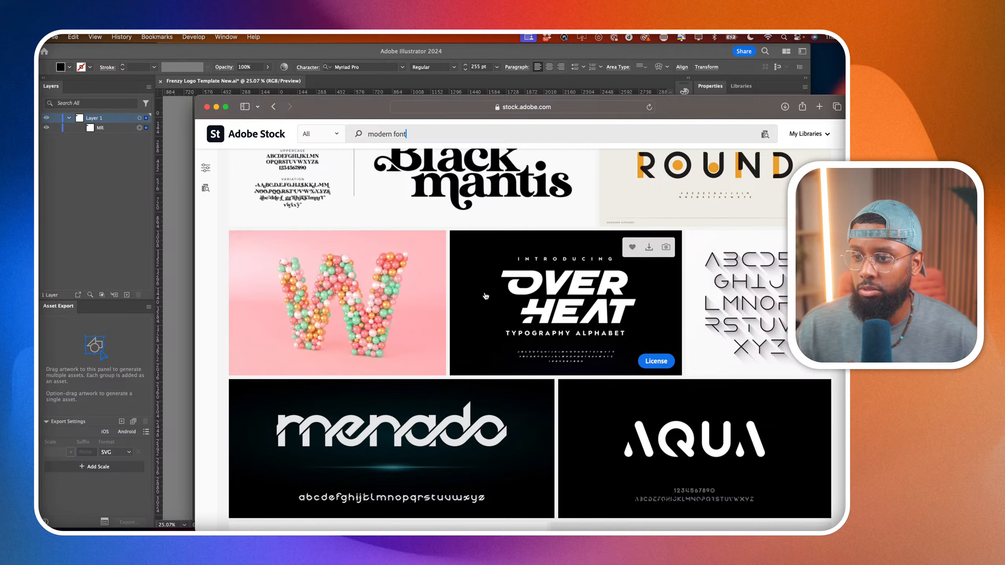
{"action": "scroll", "coordinate": [486, 296], "scroll_direction": "down", "scroll_amount": 5}
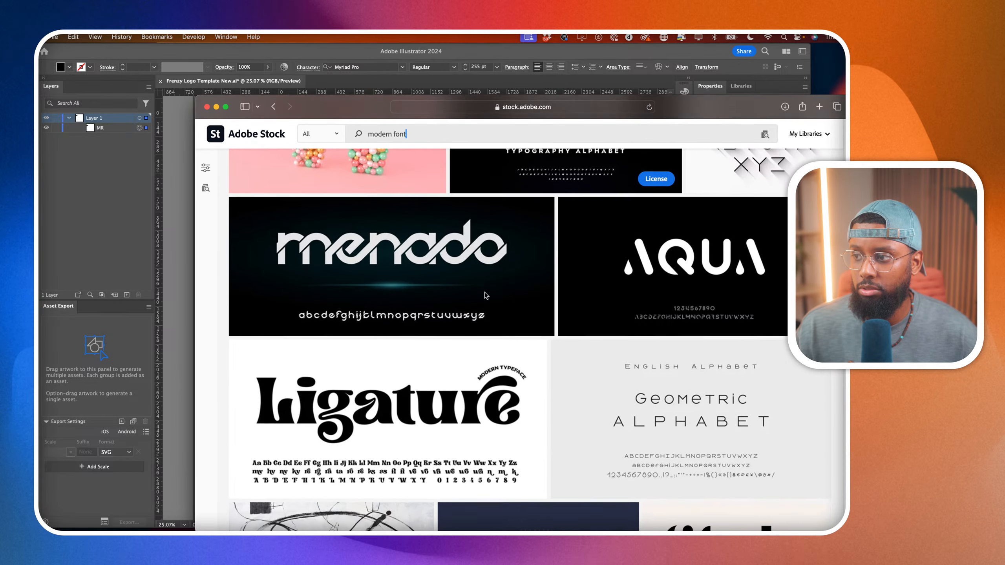
{"action": "scroll", "coordinate": [486, 296], "scroll_direction": "down", "scroll_amount": 4}
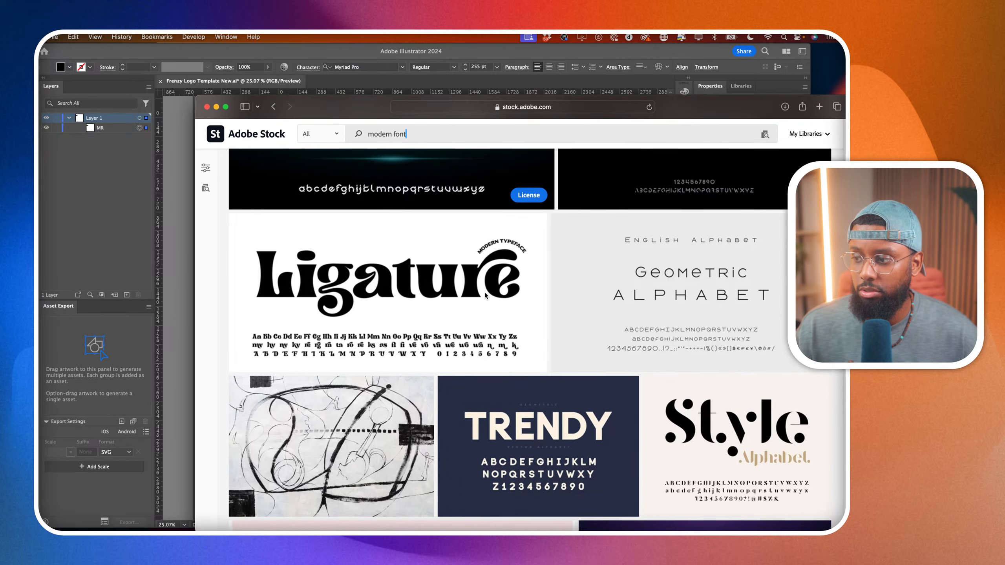
{"action": "scroll", "coordinate": [485, 295], "scroll_direction": "down", "scroll_amount": 1}
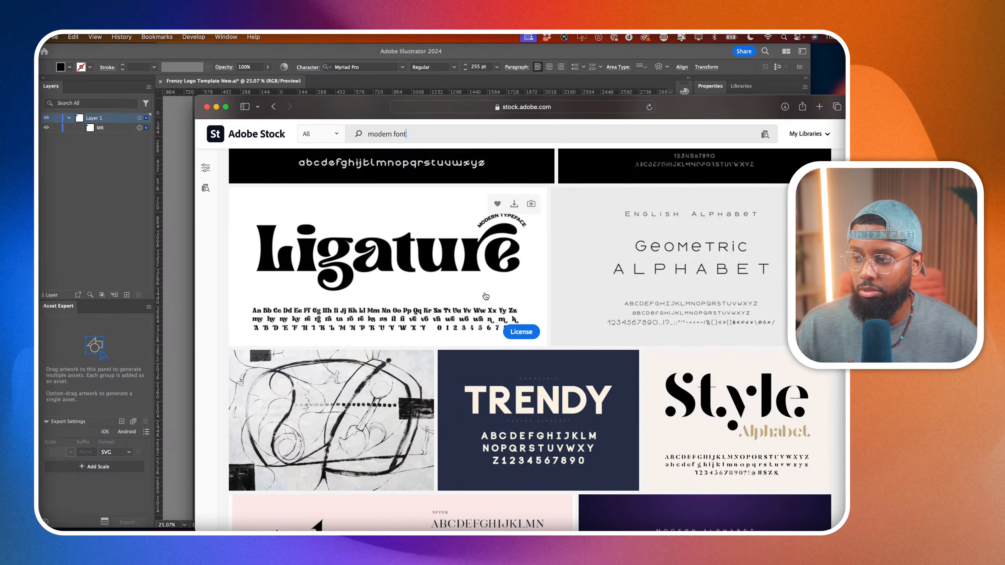
{"action": "scroll", "coordinate": [486, 295], "scroll_direction": "down", "scroll_amount": 2}
License the Style Alphabet modern serif design under the Standard license and download it as Vector (AI/EPS/SVG).
{"action": "left_click", "coordinate": [709, 334]}
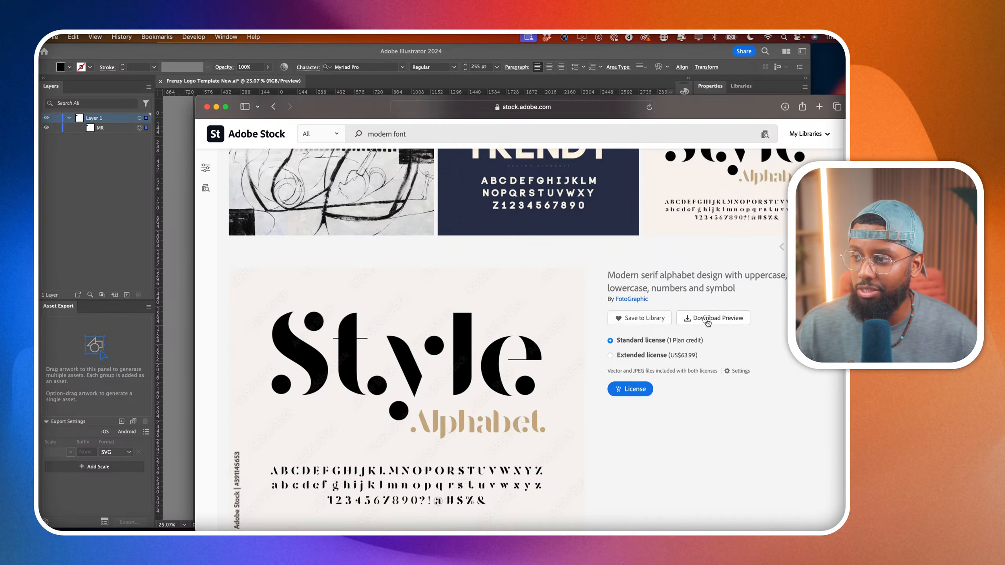
{"action": "left_click", "coordinate": [708, 321]}
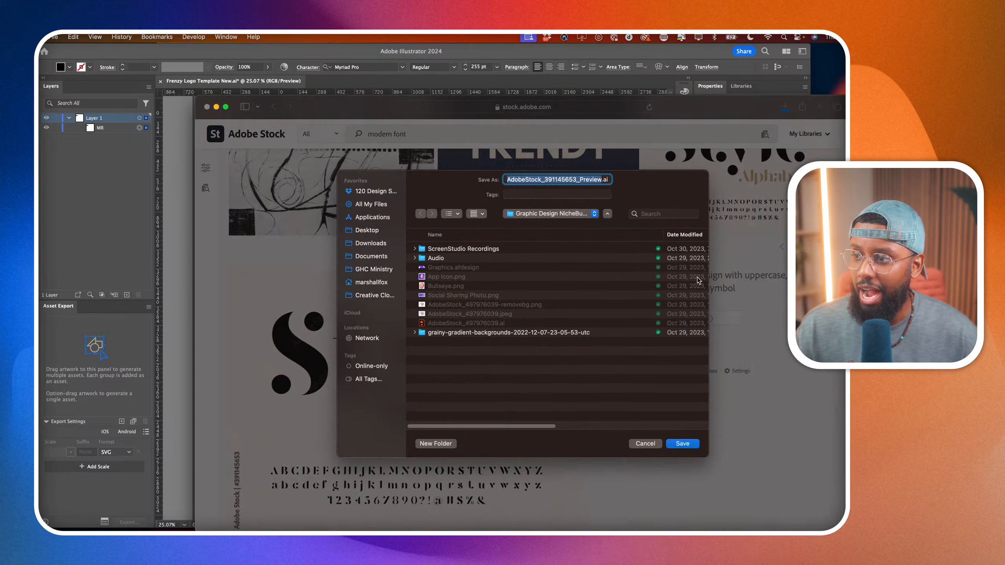
{"action": "left_click", "coordinate": [641, 447]}
{"action": "left_click", "coordinate": [624, 395]}
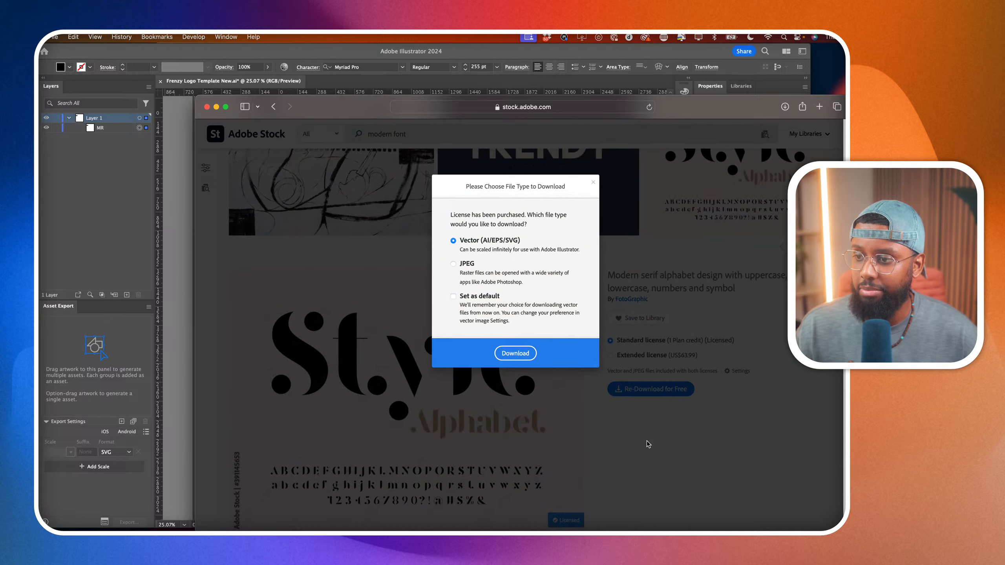
{"action": "left_click", "coordinate": [525, 357]}
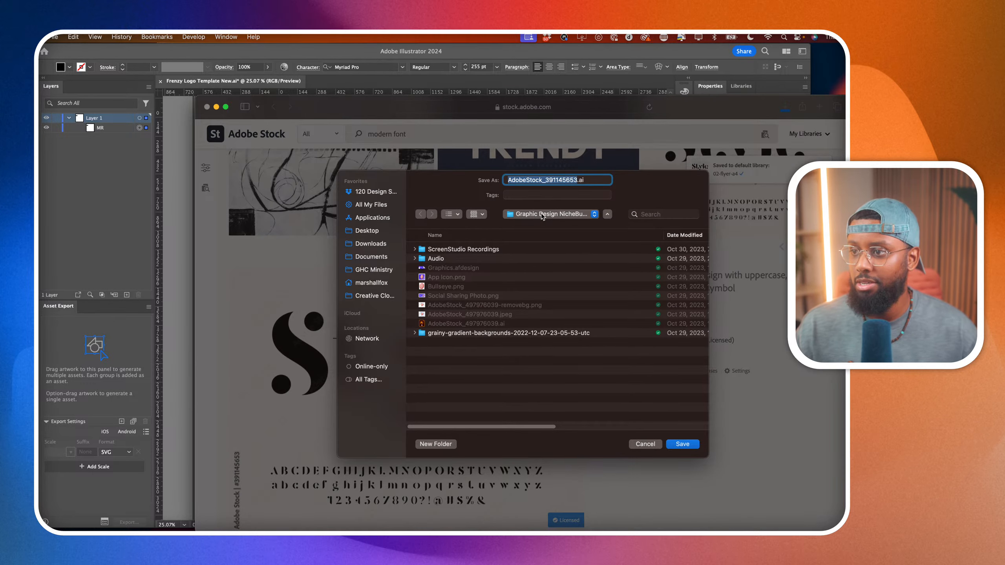
Go to the Clients folder in the save location, sort it by name and open the Ecamm Live folder.
{"action": "left_click", "coordinate": [391, 190]}
{"action": "double_click", "coordinate": [443, 258]}
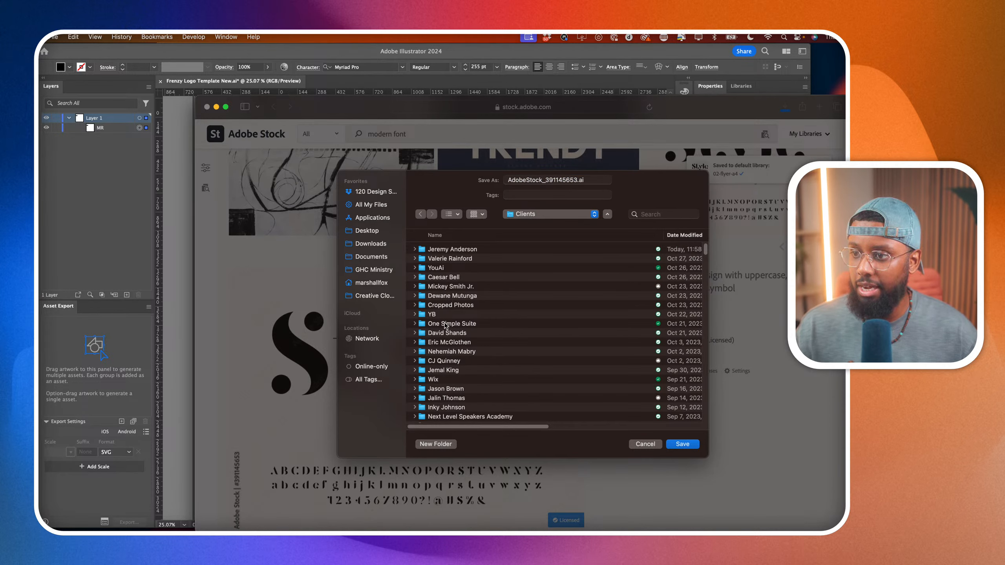
{"action": "left_click", "coordinate": [446, 237]}
{"action": "scroll", "coordinate": [454, 269], "scroll_direction": "down", "scroll_amount": 15}
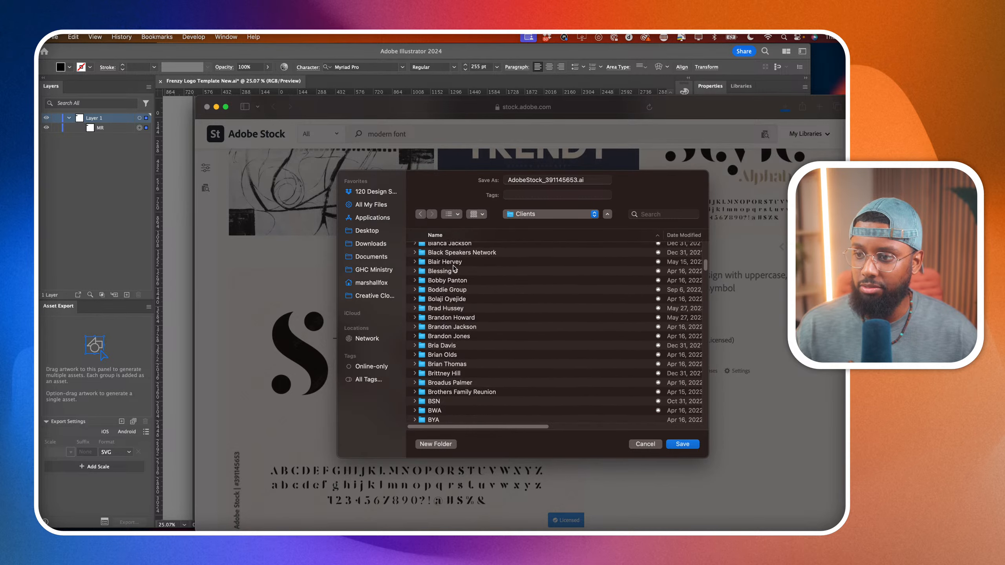
{"action": "scroll", "coordinate": [454, 268], "scroll_direction": "down", "scroll_amount": 5}
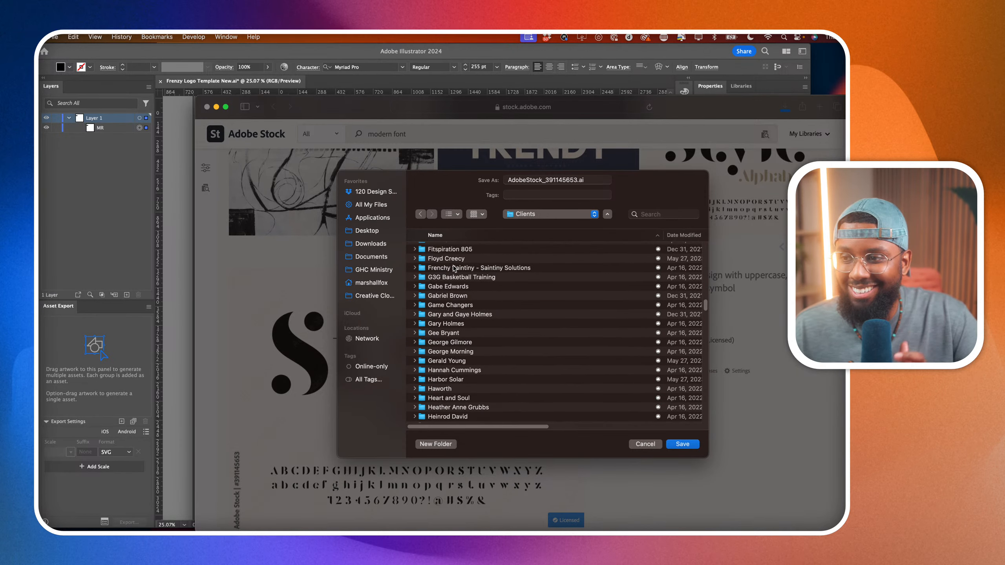
{"action": "scroll", "coordinate": [455, 269], "scroll_direction": "up", "scroll_amount": 5}
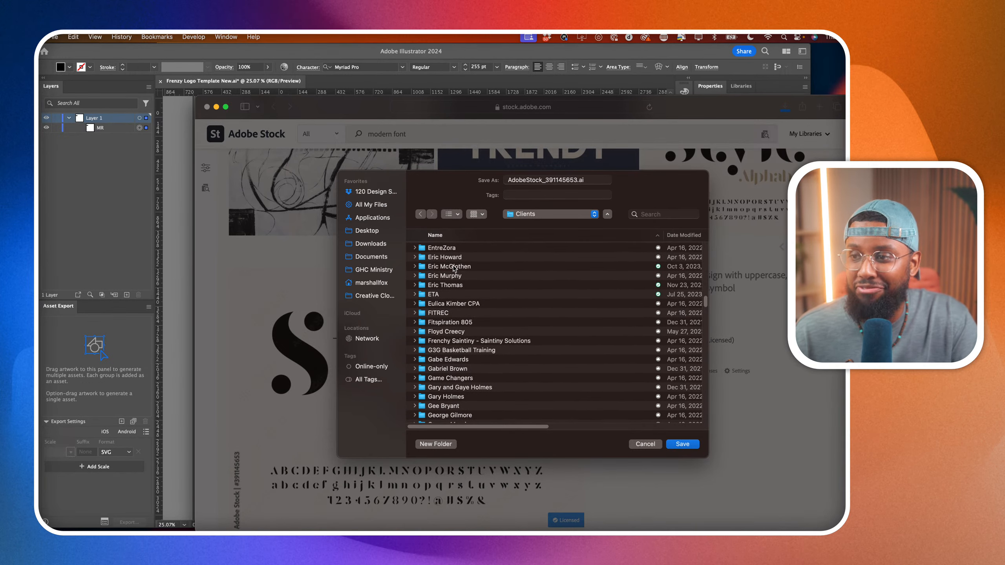
{"action": "scroll", "coordinate": [454, 269], "scroll_direction": "up", "scroll_amount": 1}
{"action": "double_click", "coordinate": [454, 268]}
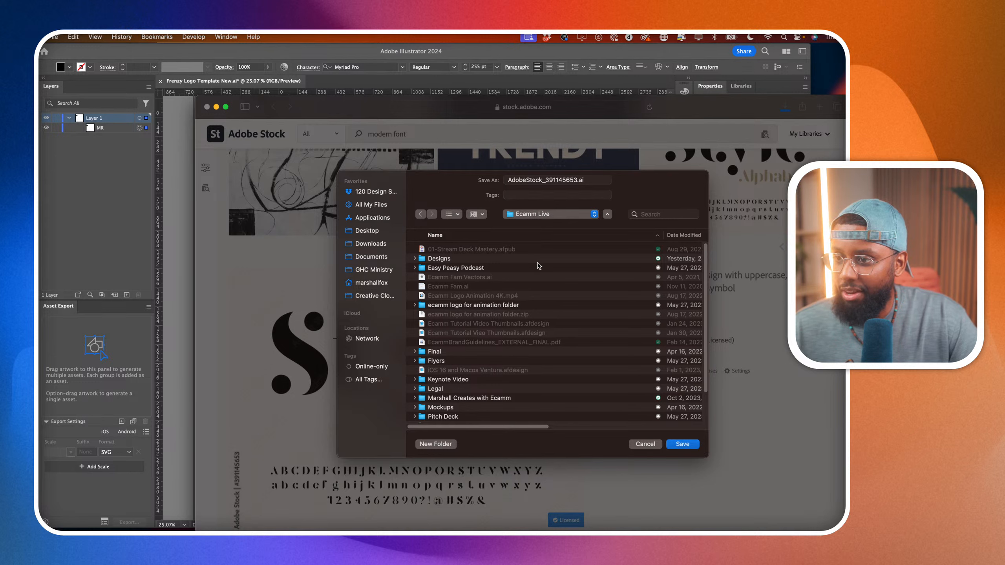
Save AdobeStock_391145653.ai in the Season 2, Episode 32 folder of the Ecamm show.
{"action": "scroll", "coordinate": [516, 296], "scroll_direction": "down", "scroll_amount": 3}
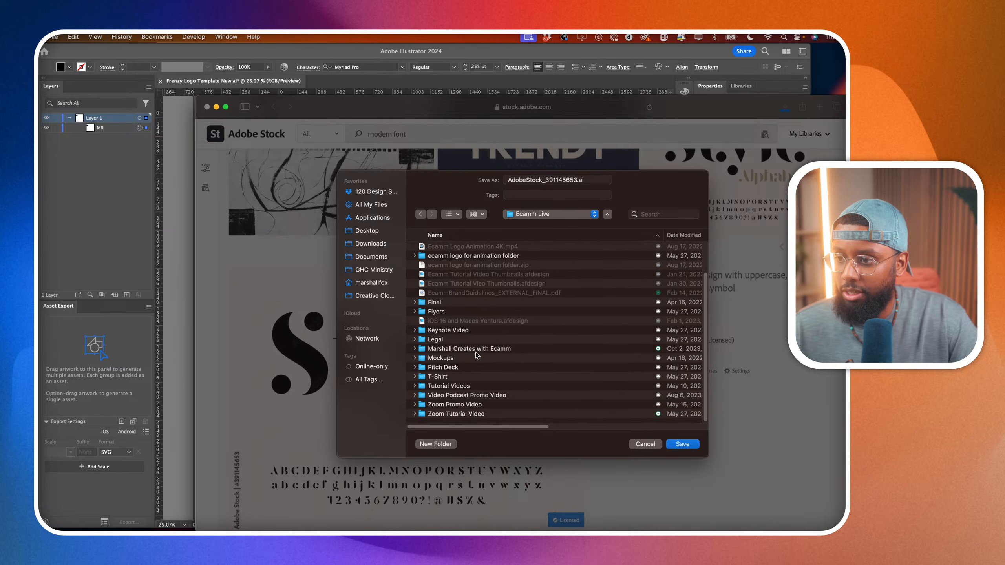
{"action": "double_click", "coordinate": [502, 350]}
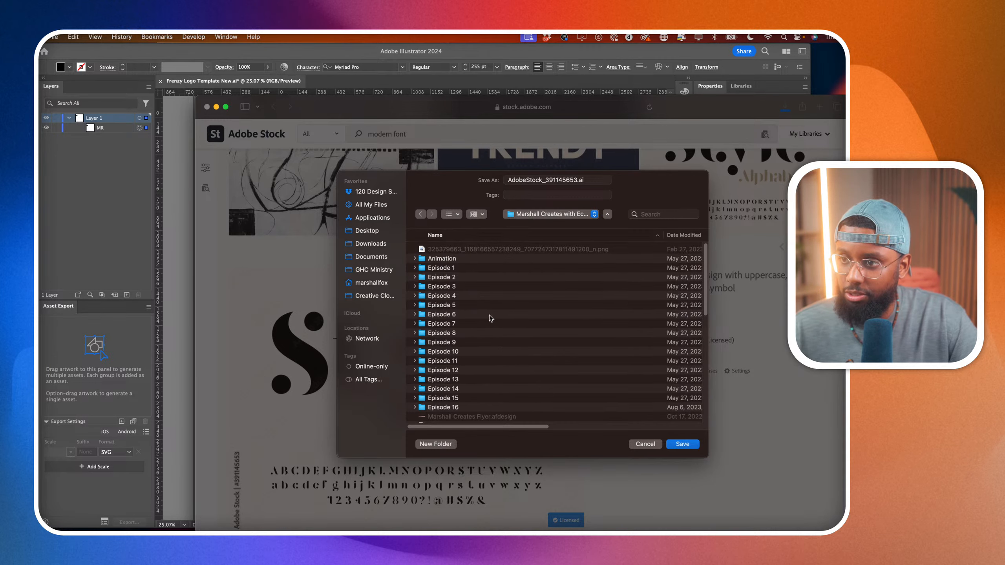
{"action": "scroll", "coordinate": [476, 292], "scroll_direction": "down", "scroll_amount": 8}
{"action": "left_click", "coordinate": [448, 329]}
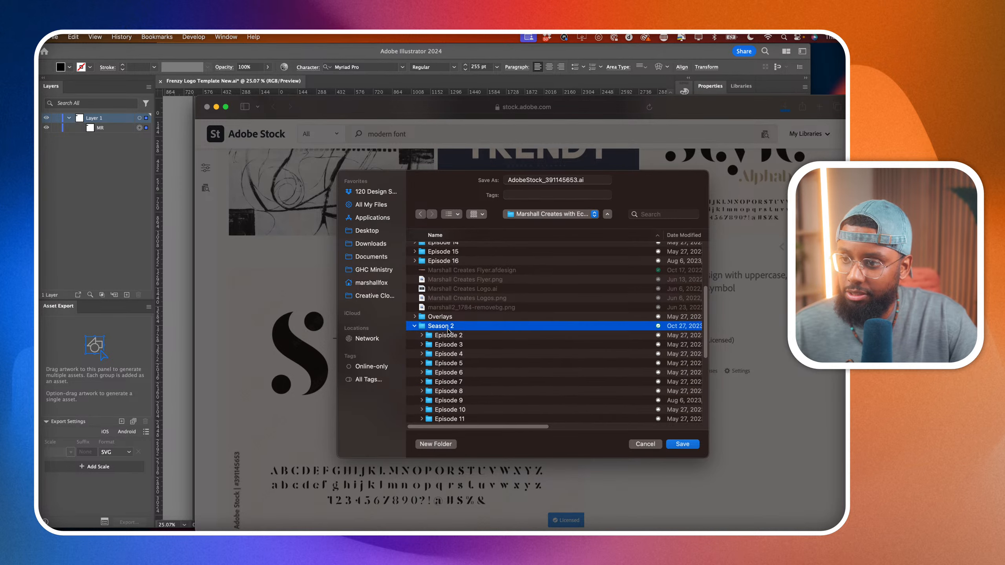
{"action": "double_click", "coordinate": [448, 329]}
{"action": "scroll", "coordinate": [459, 356], "scroll_direction": "down", "scroll_amount": 5}
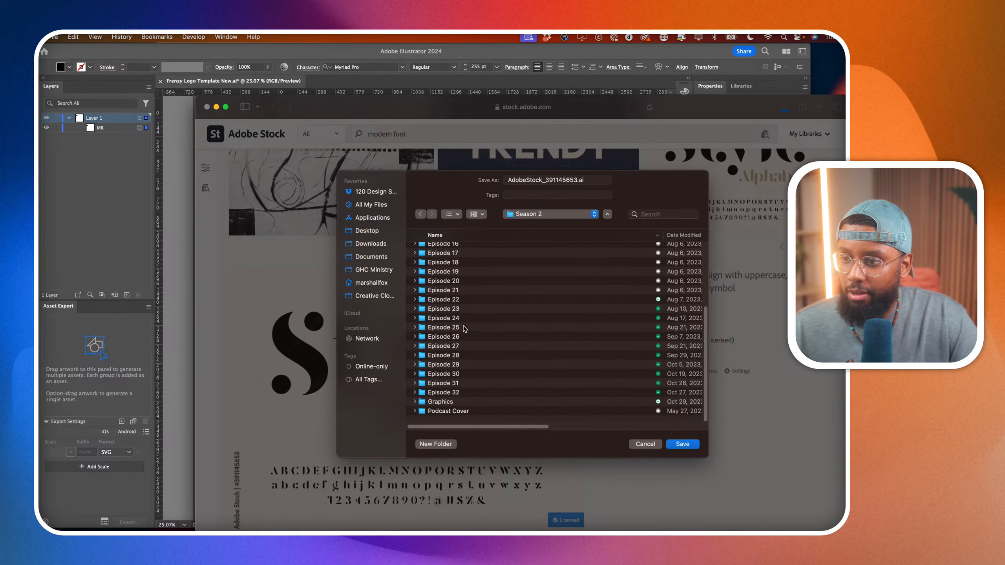
{"action": "double_click", "coordinate": [444, 395]}
{"action": "left_click", "coordinate": [681, 444]}
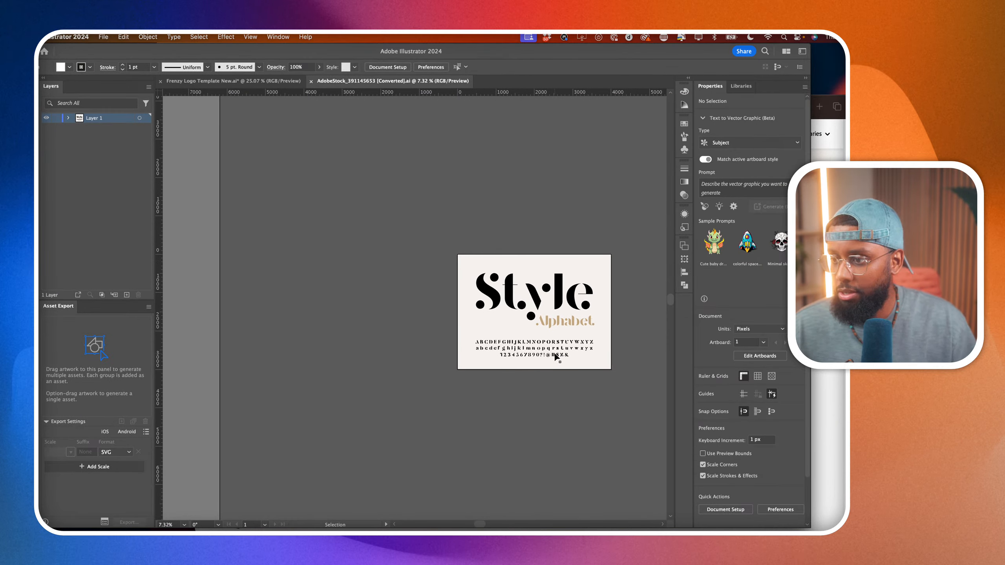
In Illustrator, select the uppercase M and R of the downloaded Style alphabet with the Direct Selection tool.
{"action": "scroll", "coordinate": [554, 348], "scroll_direction": "up", "scroll_amount": 5}
{"action": "left_click", "coordinate": [554, 348]}
{"action": "scroll", "coordinate": [554, 348], "scroll_direction": "up", "scroll_amount": 3}
{"action": "left_click", "coordinate": [554, 346]}
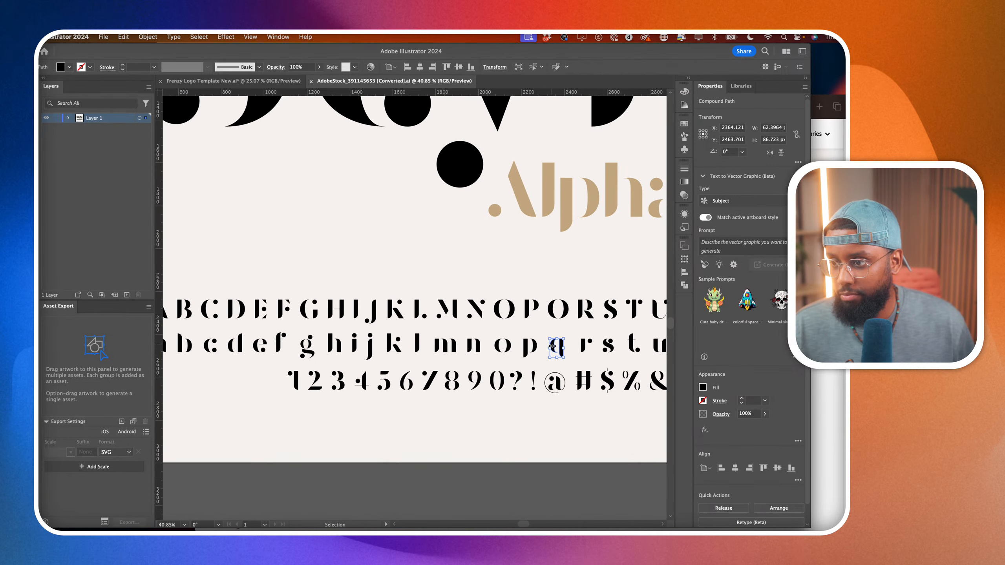
{"action": "key", "text": "a"}
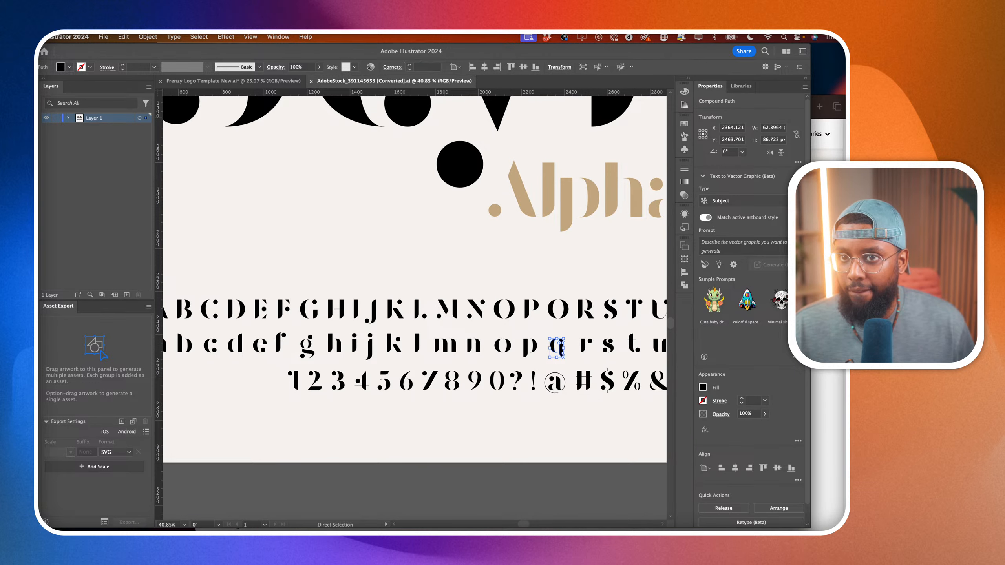
{"action": "scroll", "coordinate": [508, 287], "scroll_direction": "up", "scroll_amount": 7}
{"action": "left_click", "coordinate": [509, 287]}
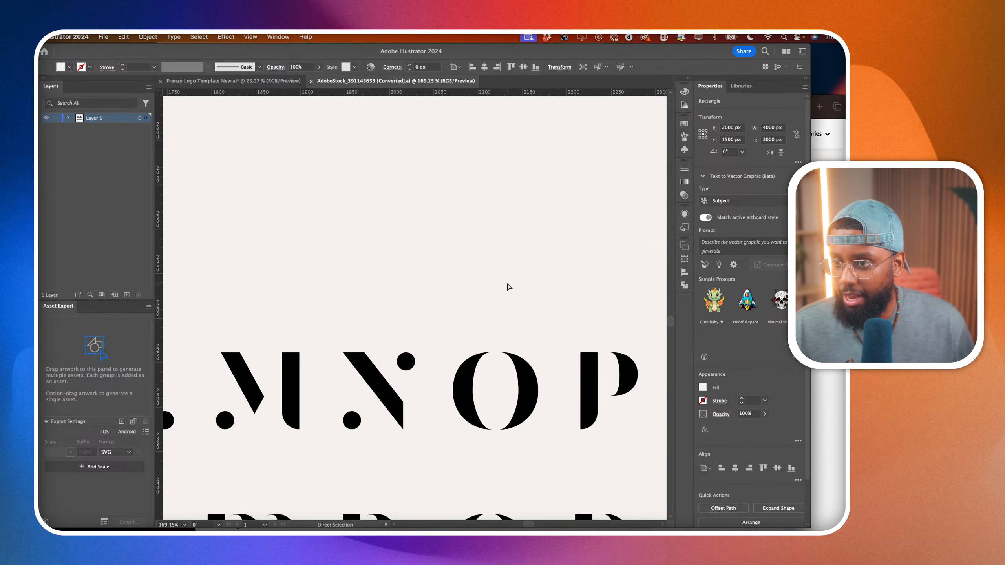
{"action": "left_click", "coordinate": [289, 383]}
{"action": "scroll", "coordinate": [438, 377], "scroll_direction": "down", "scroll_amount": 5}
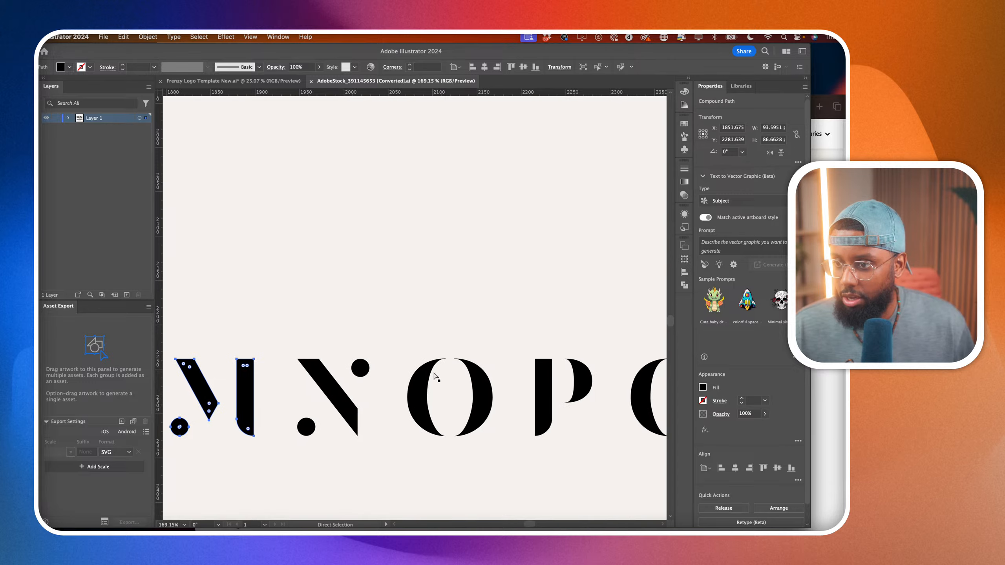
{"action": "left_click", "coordinate": [526, 382], "text": "shift"}
Add the lowercase m and r from the alphabet's second row to the selection.
{"action": "scroll", "coordinate": [419, 408], "scroll_direction": "left", "scroll_amount": 3}
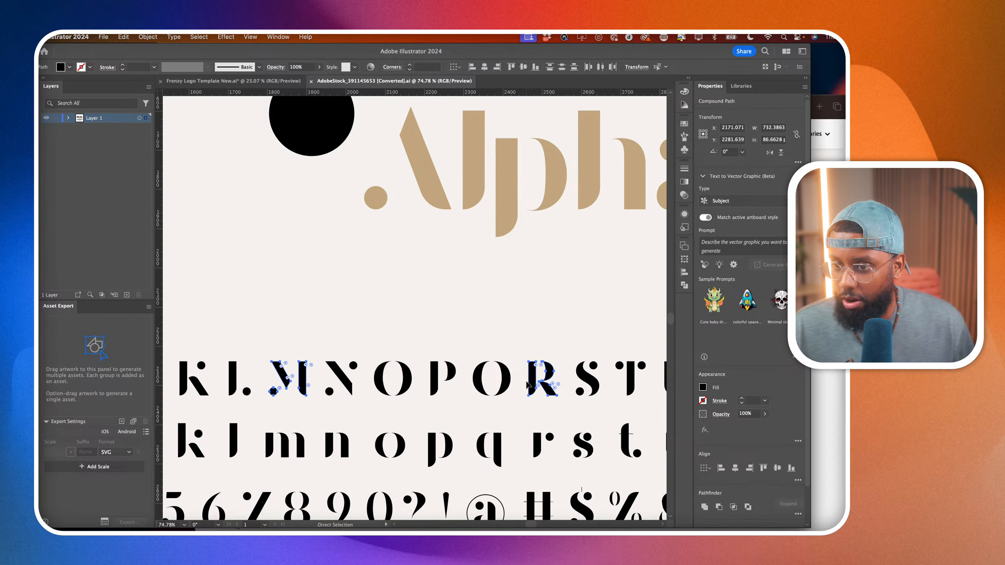
{"action": "left_click", "coordinate": [333, 427], "text": "shift"}
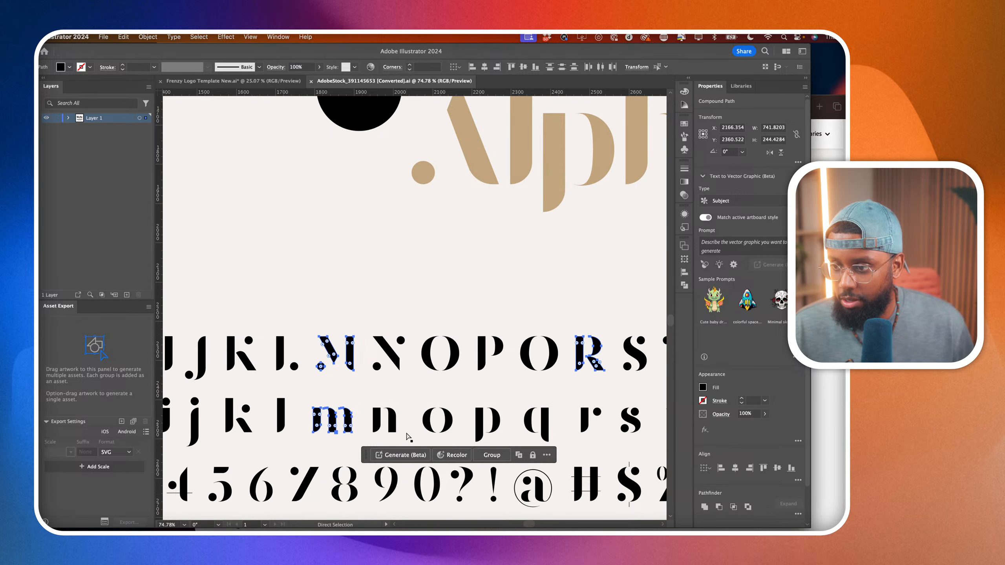
{"action": "scroll", "coordinate": [409, 436], "scroll_direction": "right", "scroll_amount": 2}
{"action": "left_click", "coordinate": [547, 429], "text": "shift"}
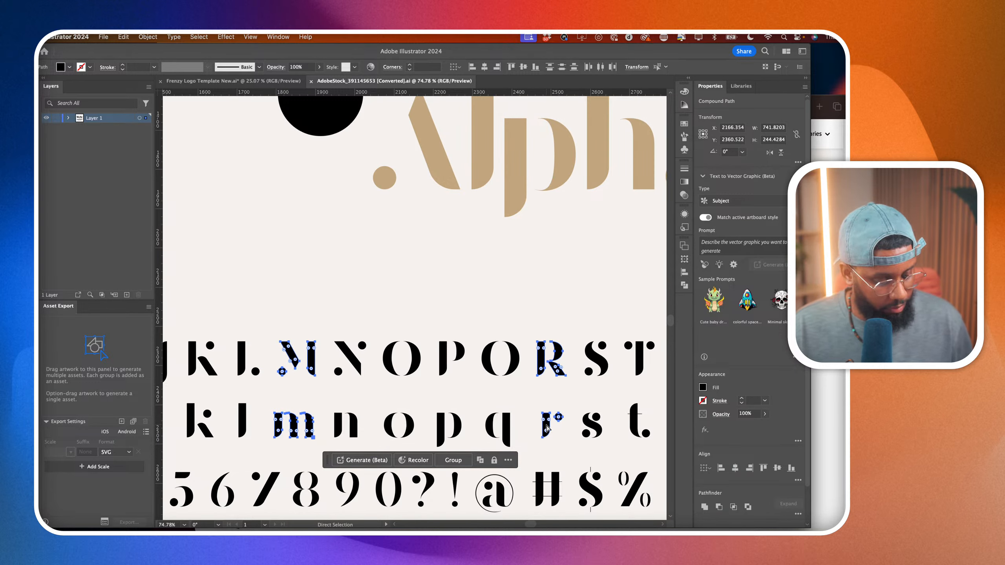
Paste the copied M, R, m and r letters into the Frenzy Logo Template document on the artboard beside the MR text.
{"action": "left_click", "coordinate": [267, 81]}
{"action": "scroll", "coordinate": [359, 319], "scroll_direction": "down", "scroll_amount": 5}
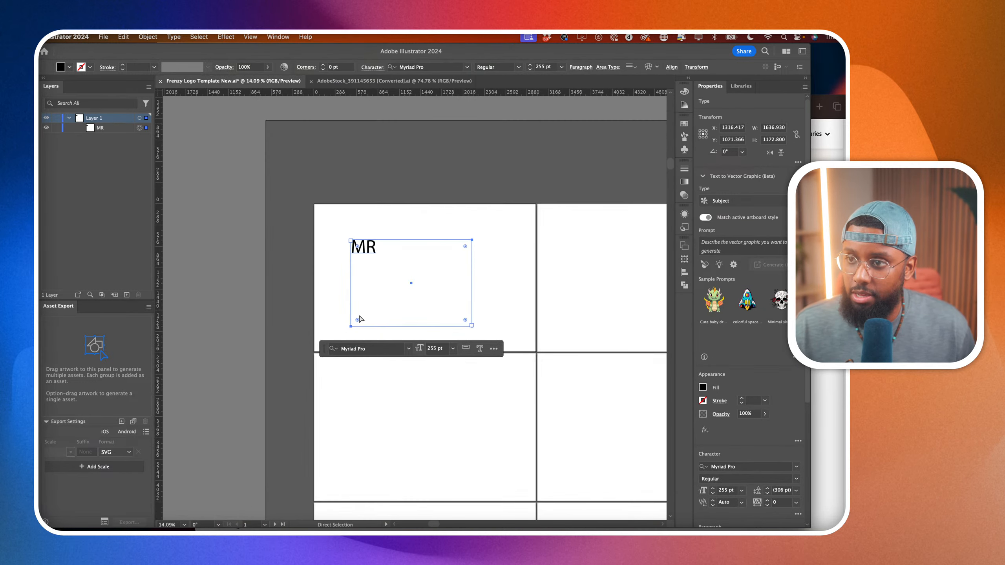
{"action": "left_click", "coordinate": [490, 405]}
{"action": "scroll", "coordinate": [490, 406], "scroll_direction": "right", "scroll_amount": 4}
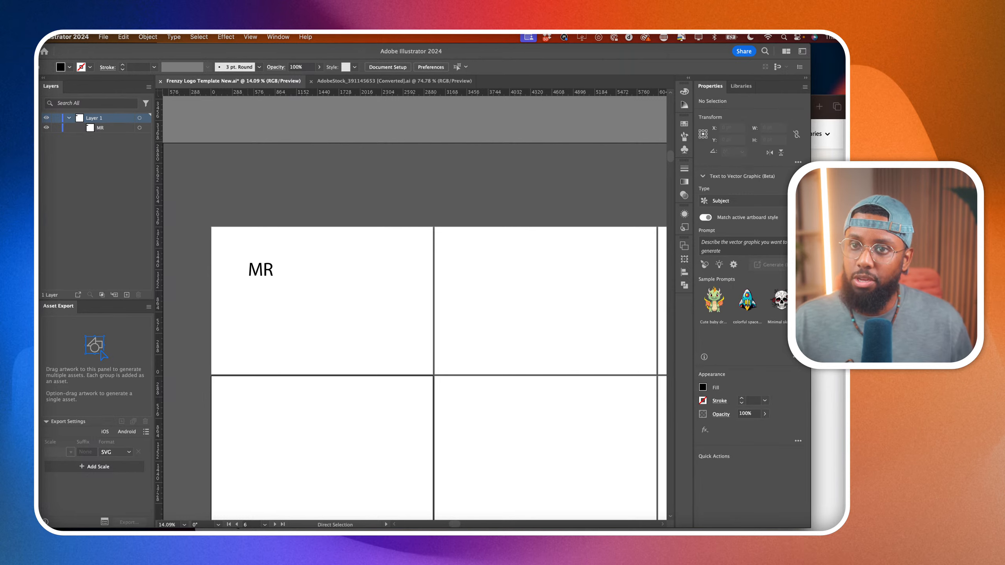
{"action": "scroll", "coordinate": [413, 308], "scroll_direction": "right", "scroll_amount": 4}
{"action": "key", "text": "super+v"}
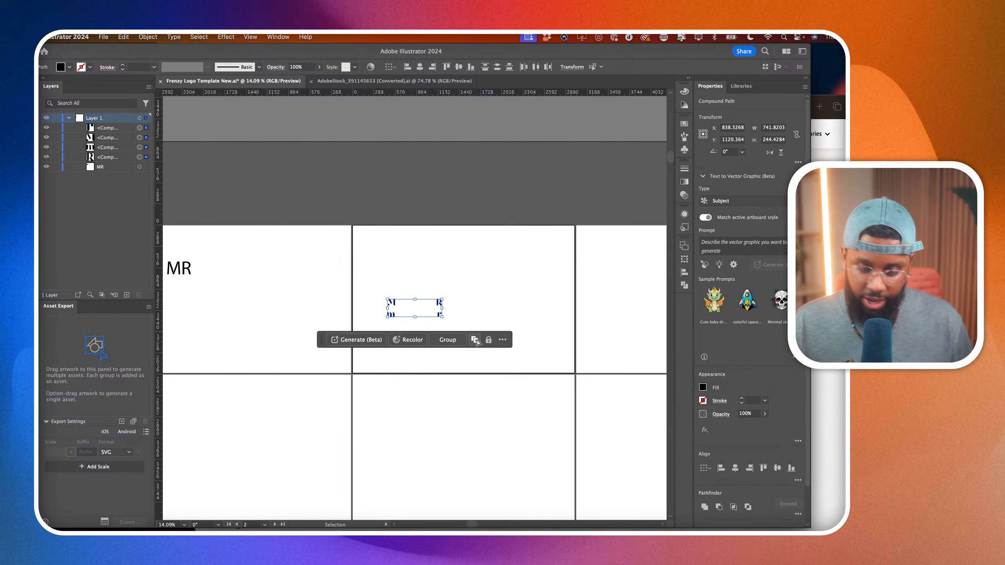
Scale the four pasted letters up proportionally and deselect them.
{"action": "left_click_drag", "start_coordinate": [442, 317], "coordinate": [567, 418]}
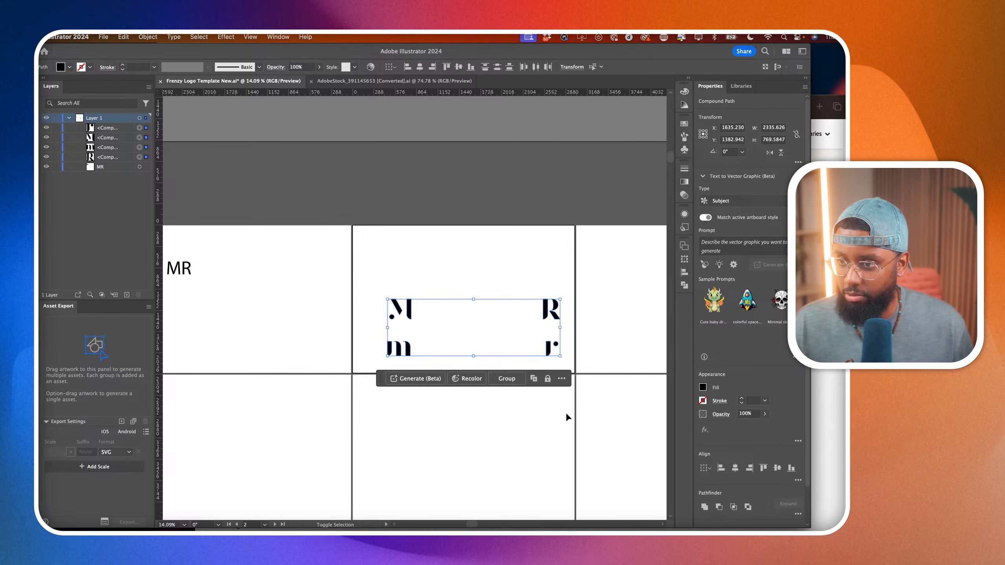
{"action": "left_click_drag", "start_coordinate": [566, 361], "coordinate": [639, 382]}
{"action": "left_click", "coordinate": [525, 440]}
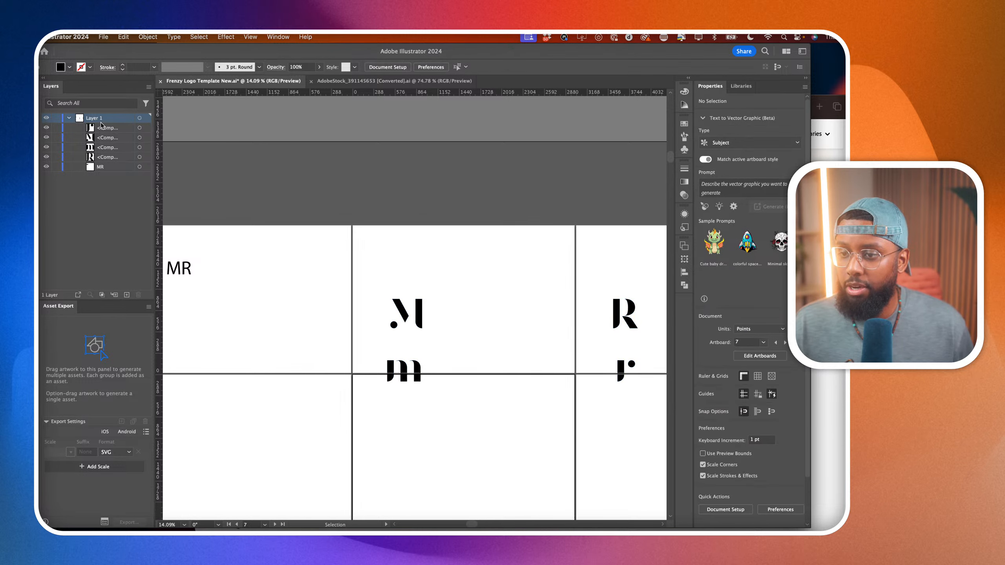
Move the uppercase M higher on its artboard and place the uppercase R directly to its right.
{"action": "key", "text": "a"}
{"action": "scroll", "coordinate": [400, 310], "scroll_direction": "up", "scroll_amount": 3}
{"action": "scroll", "coordinate": [400, 311], "scroll_direction": "right", "scroll_amount": 1}
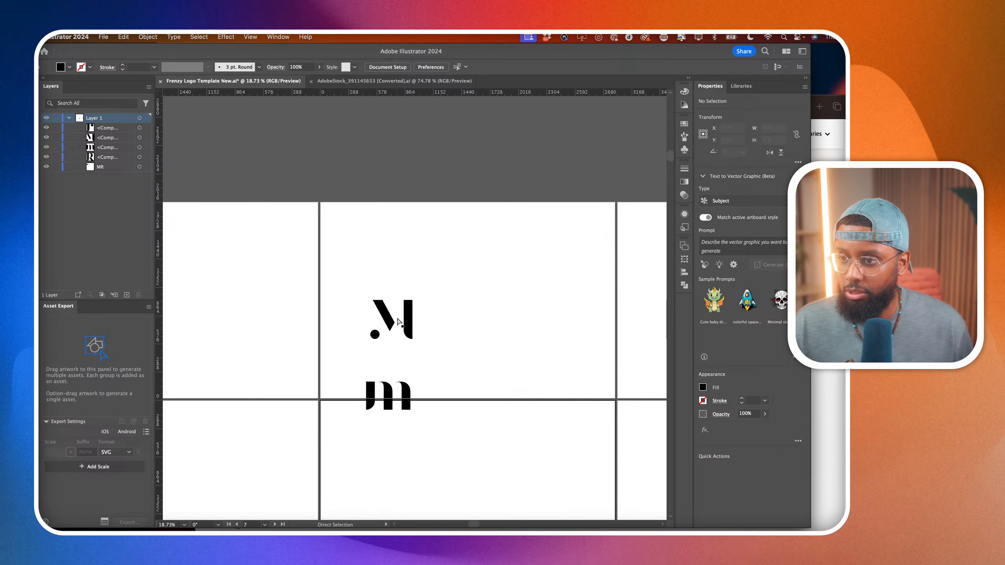
{"action": "left_click", "coordinate": [412, 252]}
{"action": "left_click_drag", "start_coordinate": [412, 252], "coordinate": [411, 278]}
{"action": "scroll", "coordinate": [411, 278], "scroll_direction": "right", "scroll_amount": 3}
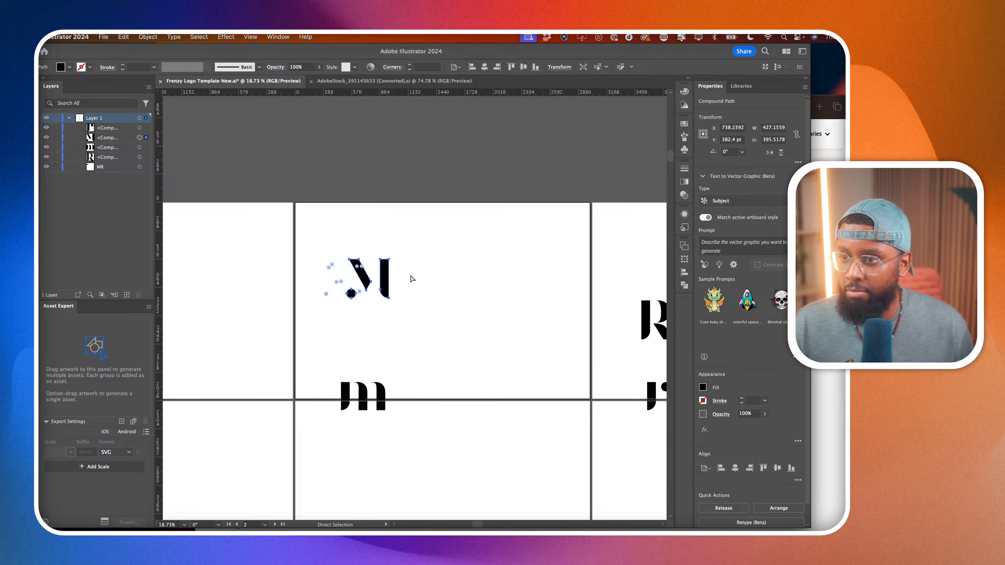
{"action": "left_click_drag", "start_coordinate": [604, 324], "coordinate": [361, 278]}
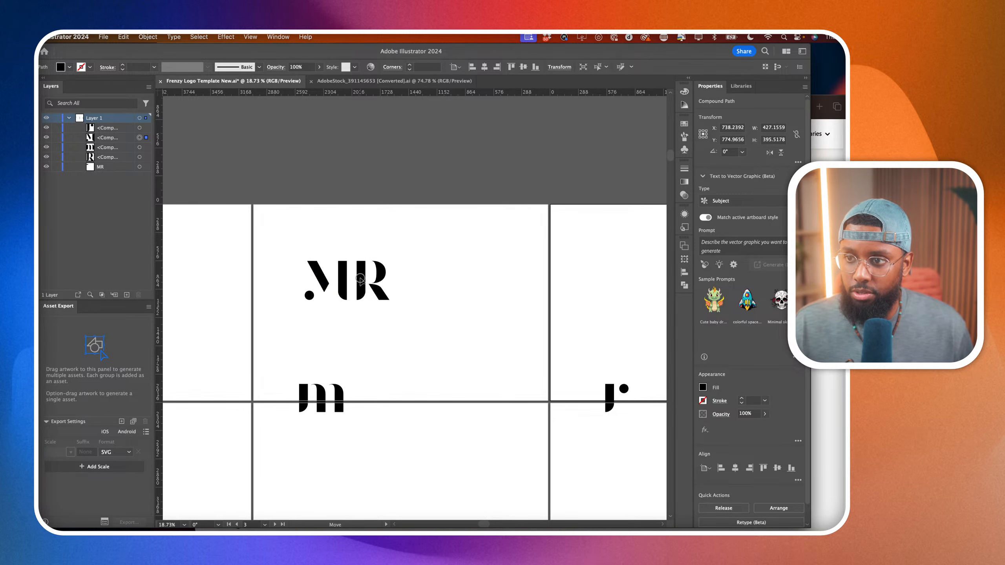
{"action": "left_click", "coordinate": [360, 278]}
Try to reshape and round the upper-left corner of the uppercase R's stem, and undo it.
{"action": "scroll", "coordinate": [356, 273], "scroll_direction": "up", "scroll_amount": 5}
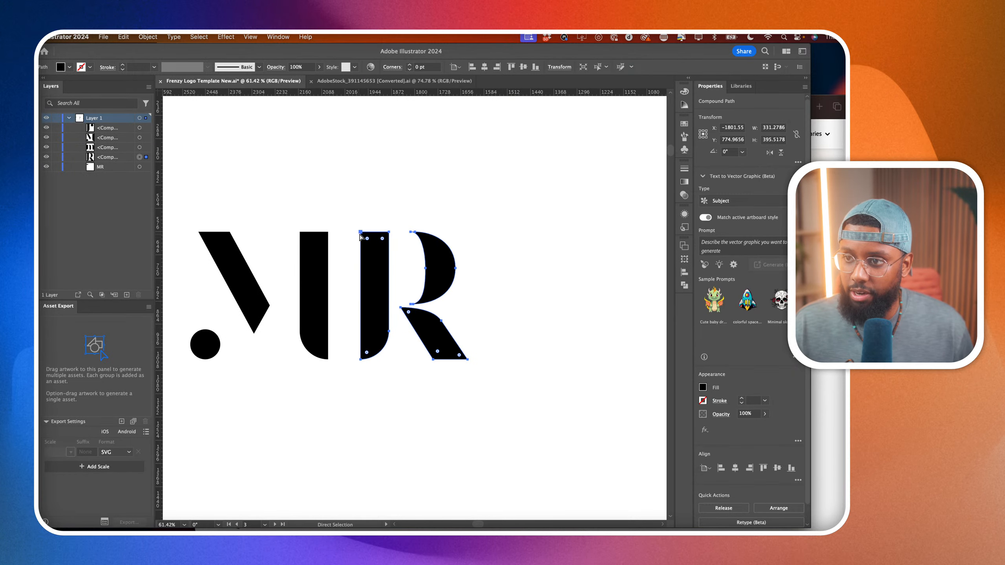
{"action": "left_click", "coordinate": [360, 234]}
{"action": "left_click_drag", "start_coordinate": [360, 233], "coordinate": [275, 262]}
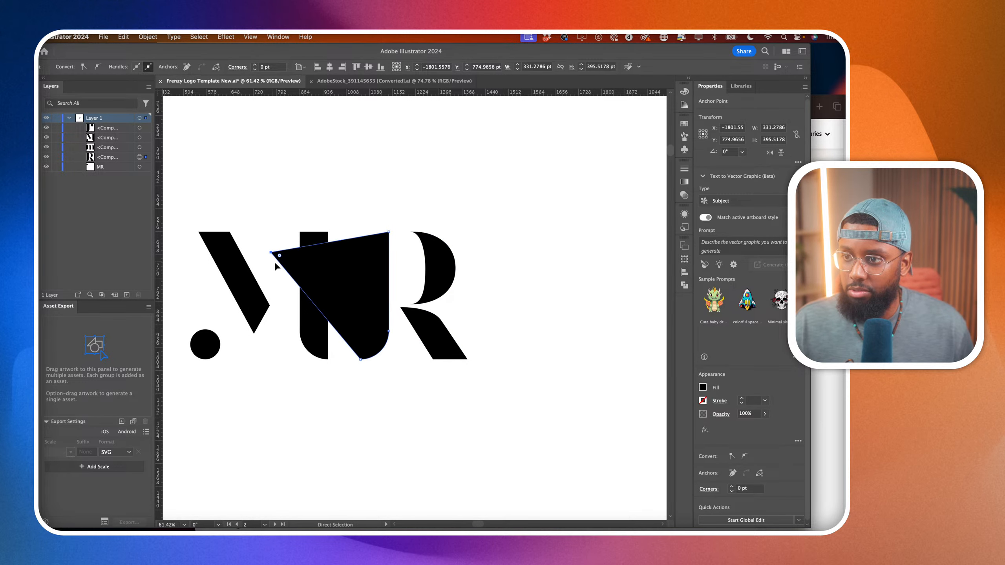
{"action": "key", "text": "super+z"}
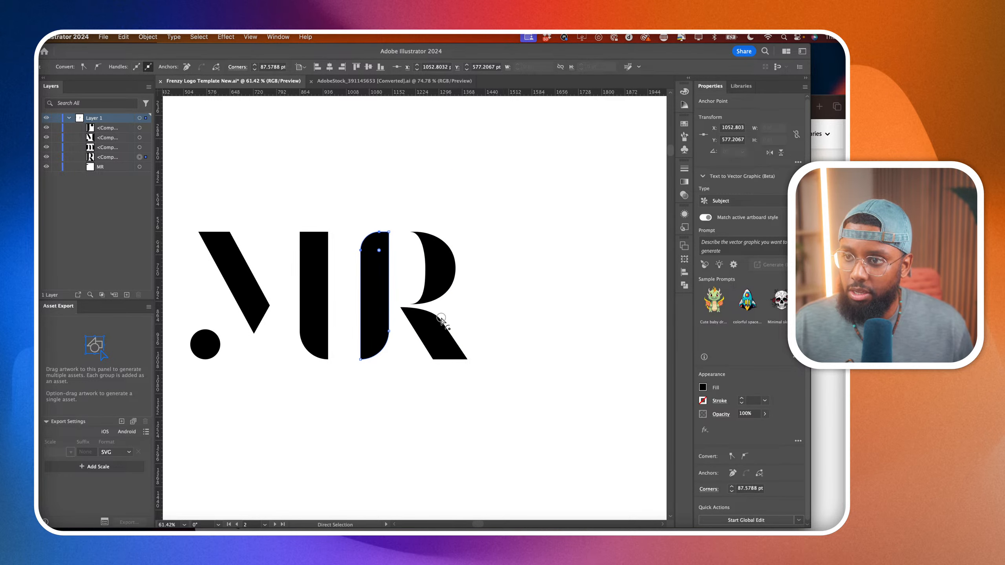
{"action": "key", "text": "v"}
{"action": "left_click", "coordinate": [511, 346]}
{"action": "key", "text": "a"}
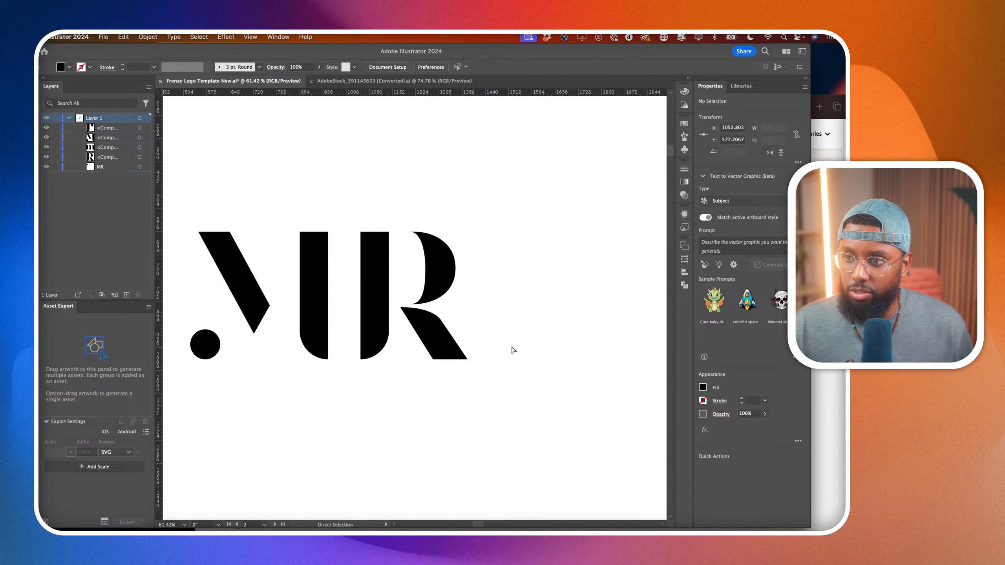
Move the uppercase R horizontally so its stem overlaps the M's right stem.
{"action": "scroll", "coordinate": [511, 347], "scroll_direction": "left", "scroll_amount": 3}
{"action": "left_click", "coordinate": [391, 315]}
{"action": "left_click", "coordinate": [442, 317]}
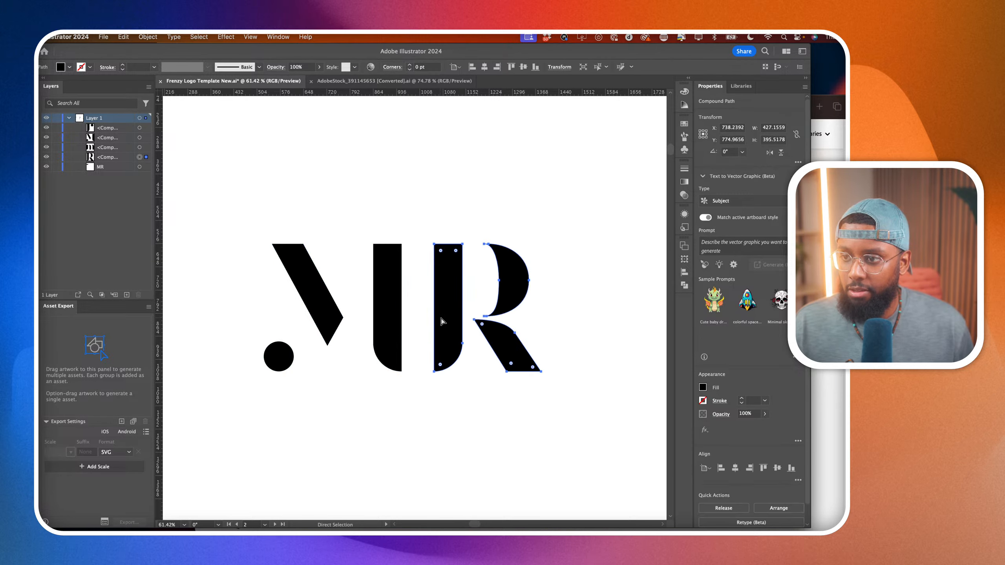
{"action": "left_click_drag", "start_coordinate": [446, 318], "coordinate": [387, 322]}
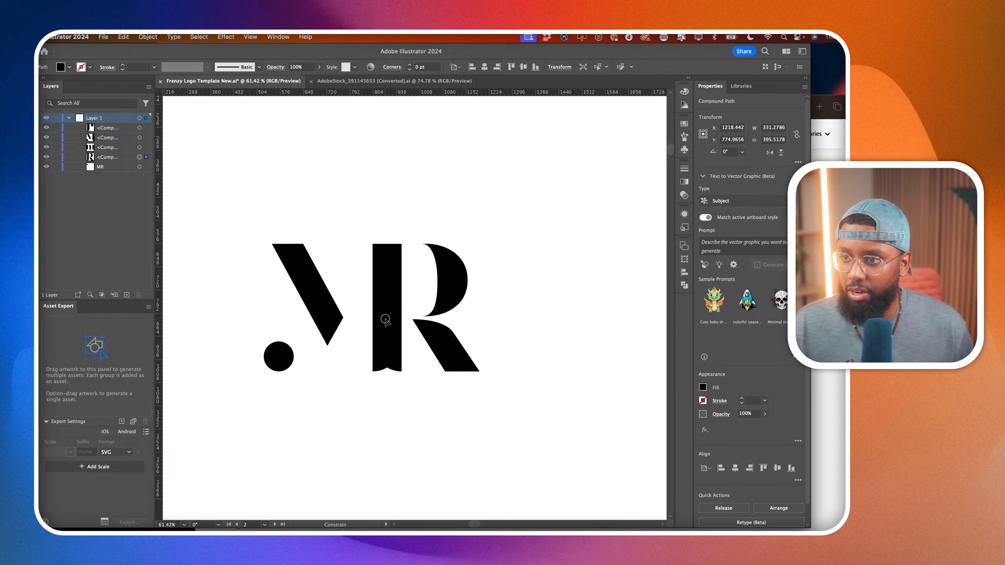
{"action": "left_click", "coordinate": [419, 305]}
Remove the uppercase R's stem with the Shape Builder tool so the R shares the M's right stem.
{"action": "scroll", "coordinate": [419, 304], "scroll_direction": "up", "scroll_amount": 5}
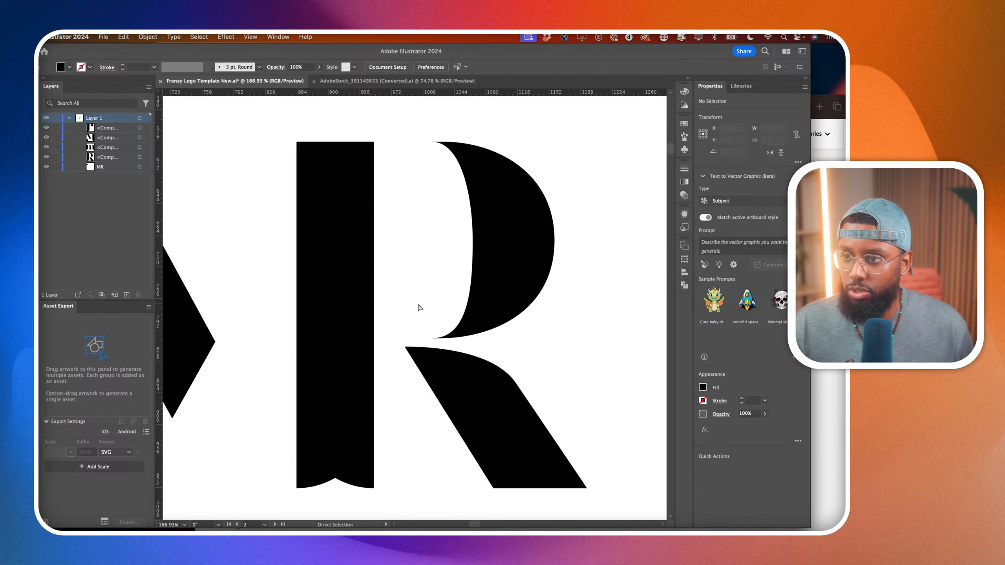
{"action": "left_click_drag", "start_coordinate": [478, 299], "coordinate": [483, 302]}
{"action": "scroll", "coordinate": [397, 266], "scroll_direction": "up", "scroll_amount": 1}
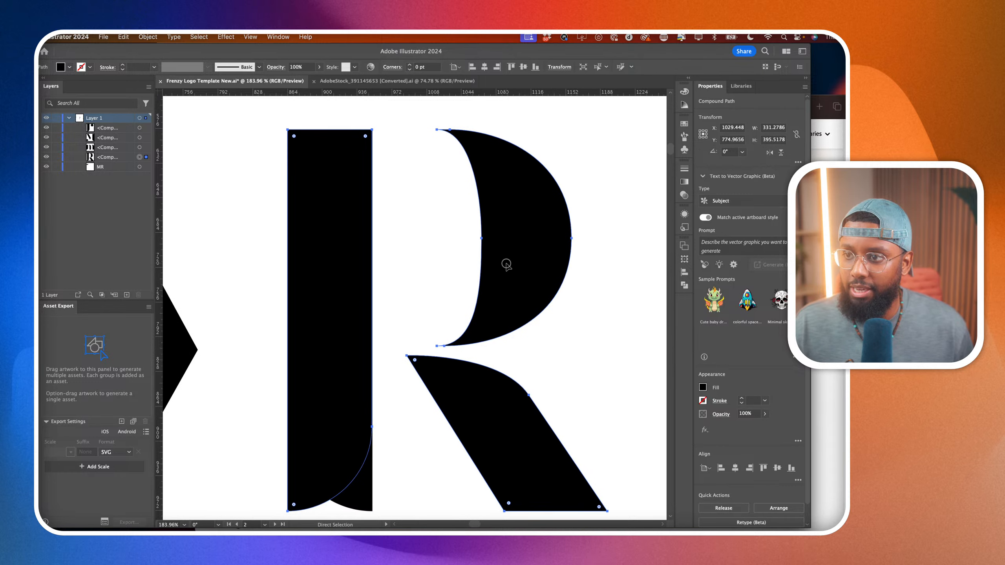
{"action": "left_click_drag", "start_coordinate": [507, 264], "coordinate": [507, 265]}
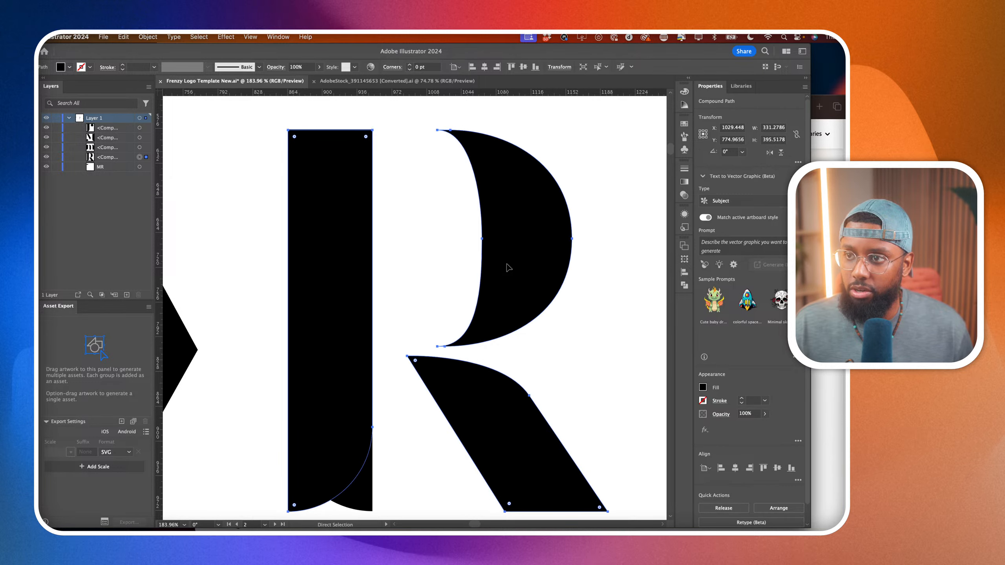
{"action": "key", "text": "shift+m"}
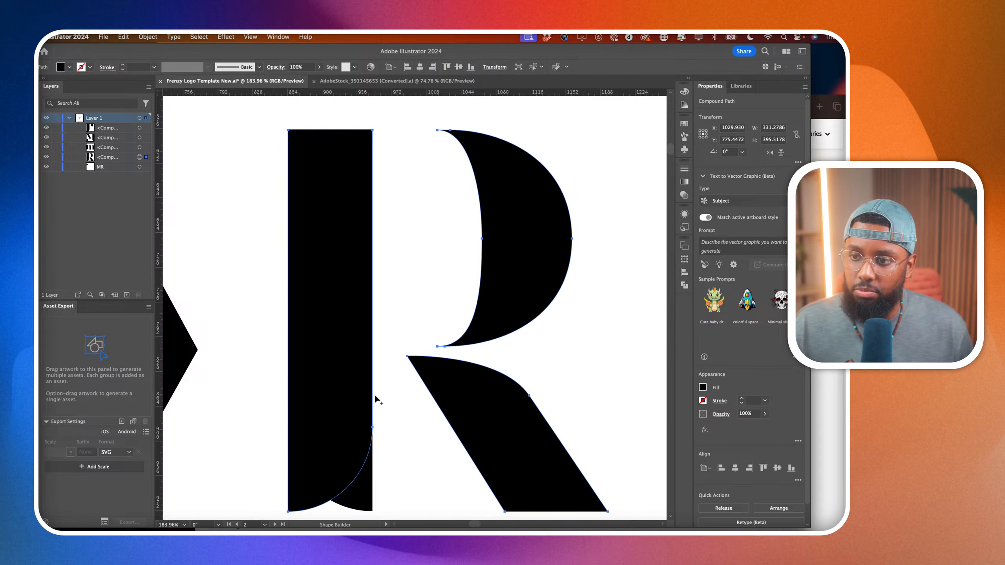
{"action": "left_click", "coordinate": [361, 390], "text": "alt"}
{"action": "scroll", "coordinate": [361, 394], "scroll_direction": "down", "scroll_amount": 5}
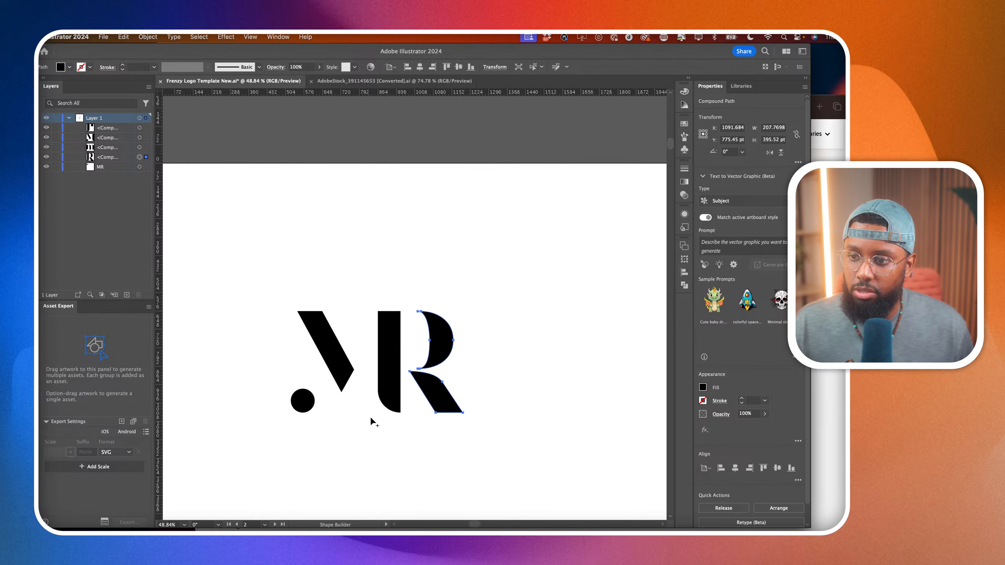
{"action": "key", "text": "a"}
{"action": "left_click", "coordinate": [335, 208]}
{"action": "scroll", "coordinate": [335, 209], "scroll_direction": "down", "scroll_amount": 2}
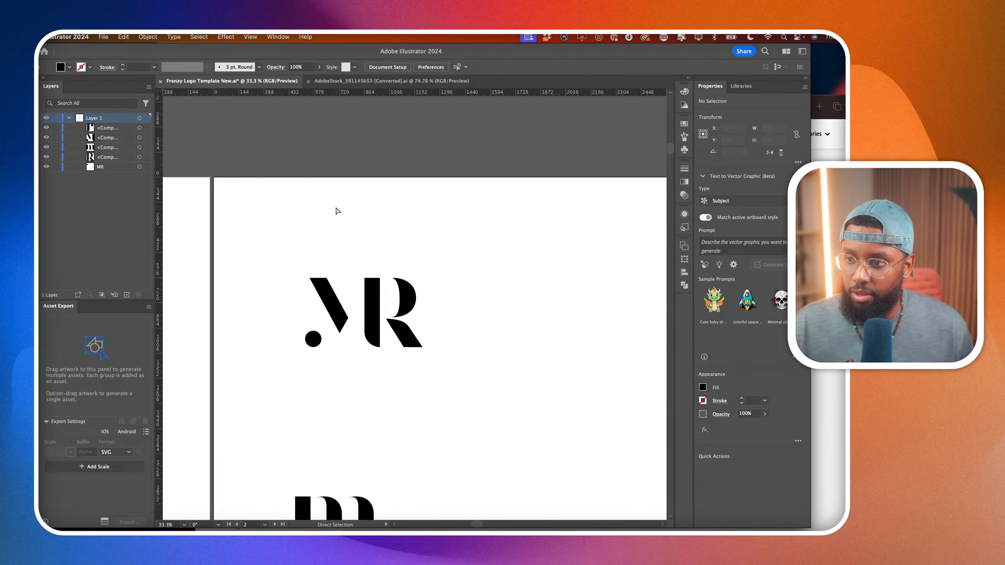
Try moving the lowercase m up and to the right within the artboard, and undo the move.
{"action": "scroll", "coordinate": [354, 293], "scroll_direction": "down", "scroll_amount": 2}
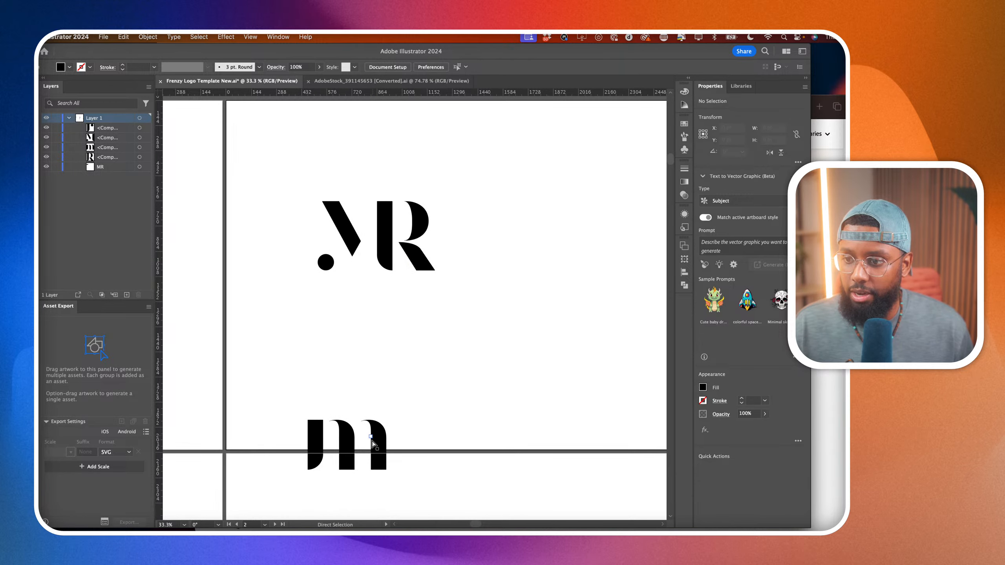
{"action": "left_click_drag", "start_coordinate": [372, 443], "coordinate": [500, 357]}
{"action": "scroll", "coordinate": [491, 357], "scroll_direction": "right", "scroll_amount": 5}
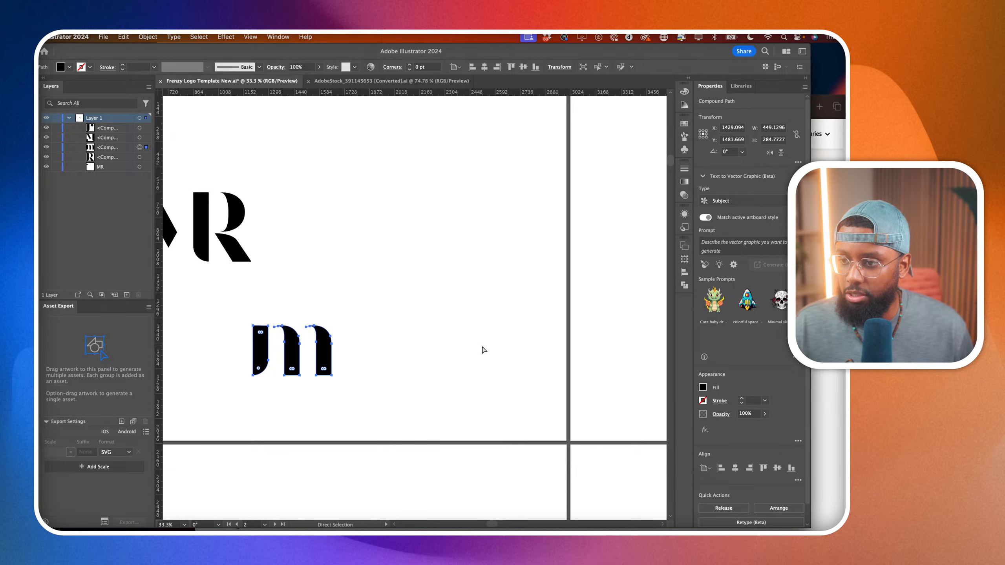
{"action": "scroll", "coordinate": [483, 350], "scroll_direction": "down", "scroll_amount": 3}
{"action": "key", "text": "super+z"}
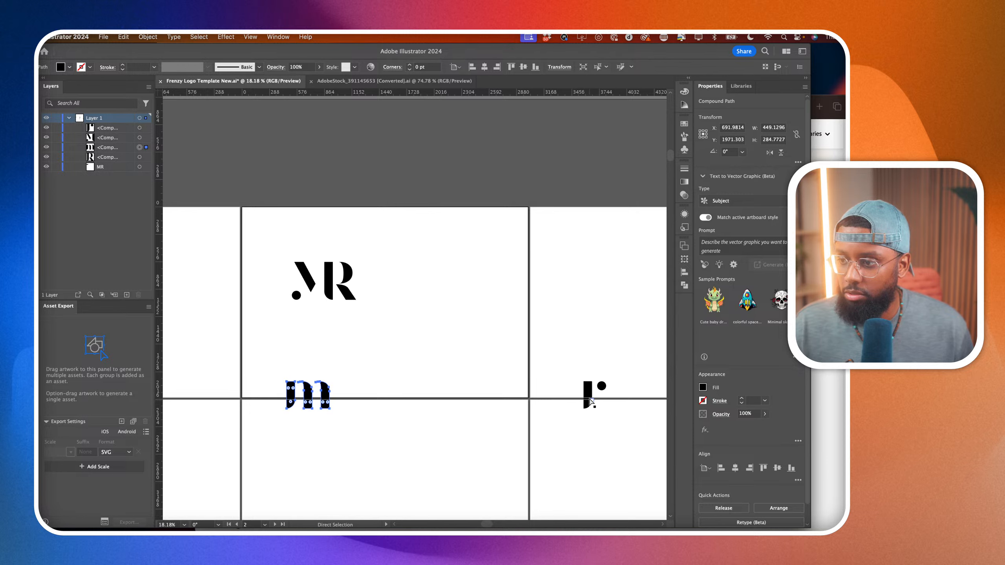
Move the lowercase r horizontally to sit close beside the lowercase m.
{"action": "left_click", "coordinate": [587, 394]}
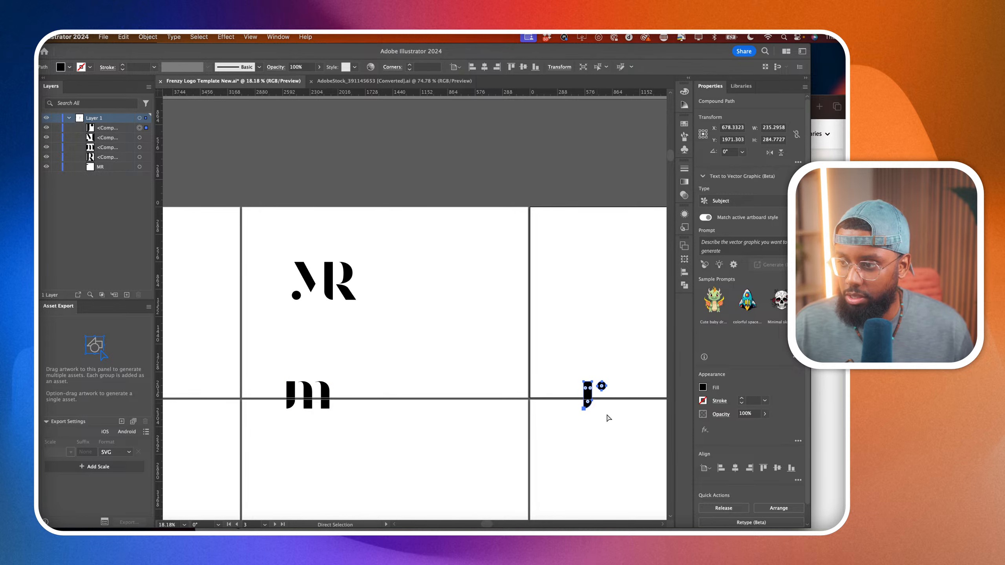
{"action": "left_click_drag", "start_coordinate": [589, 396], "coordinate": [354, 395]}
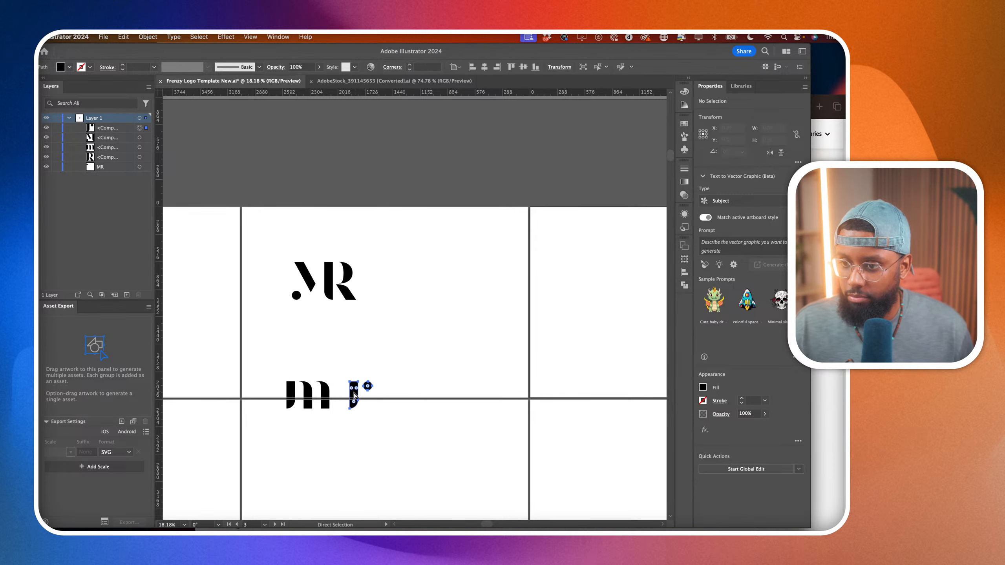
{"action": "scroll", "coordinate": [330, 418], "scroll_direction": "up", "scroll_amount": 5}
{"action": "left_click_drag", "start_coordinate": [450, 362], "coordinate": [402, 364]}
{"action": "scroll", "coordinate": [373, 364], "scroll_direction": "up", "scroll_amount": 4}
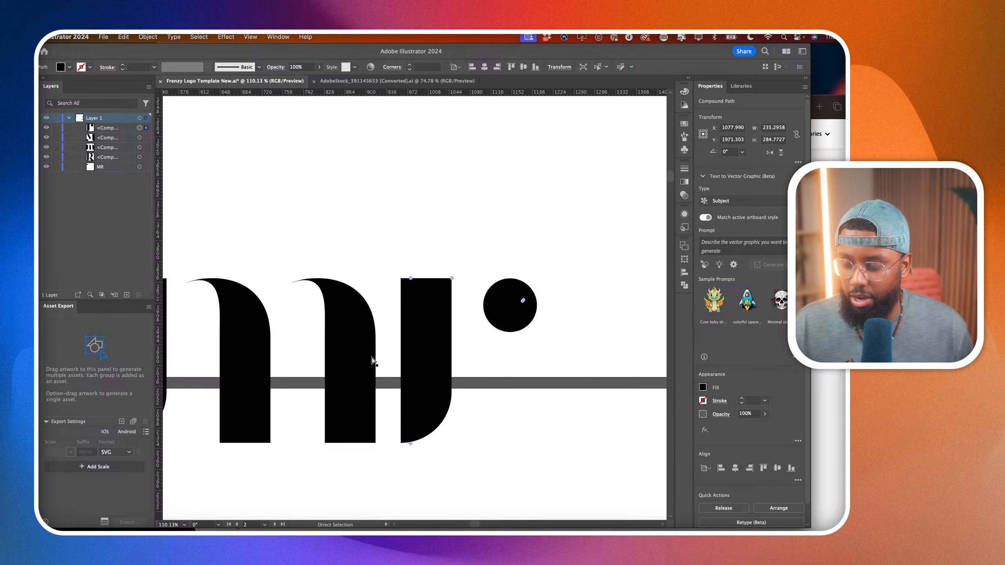
Align the lowercase r's stem over the last stem of the lowercase m.
{"action": "left_click_drag", "start_coordinate": [430, 362], "coordinate": [365, 366]}
{"action": "key", "text": "super+z"}
{"action": "scroll", "coordinate": [388, 357], "scroll_direction": "up", "scroll_amount": 3}
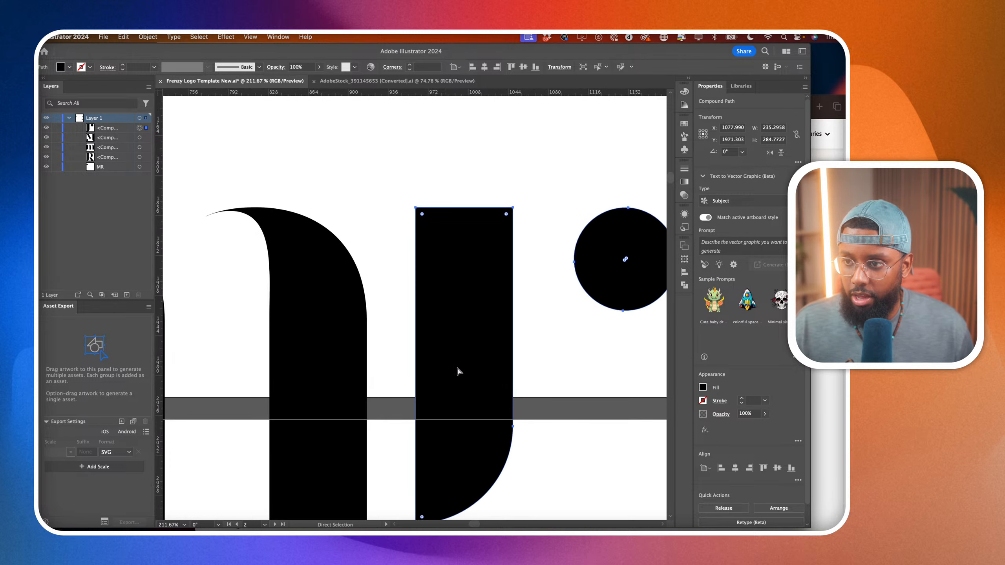
{"action": "left_click_drag", "start_coordinate": [460, 367], "coordinate": [316, 368]}
Remove the lowercase r's stem with the Shape Builder tool, keeping only its dot beside the m.
{"action": "scroll", "coordinate": [316, 368], "scroll_direction": "down", "scroll_amount": 6}
{"action": "scroll", "coordinate": [316, 370], "scroll_direction": "left", "scroll_amount": 3}
{"action": "scroll", "coordinate": [316, 370], "scroll_direction": "down", "scroll_amount": 1}
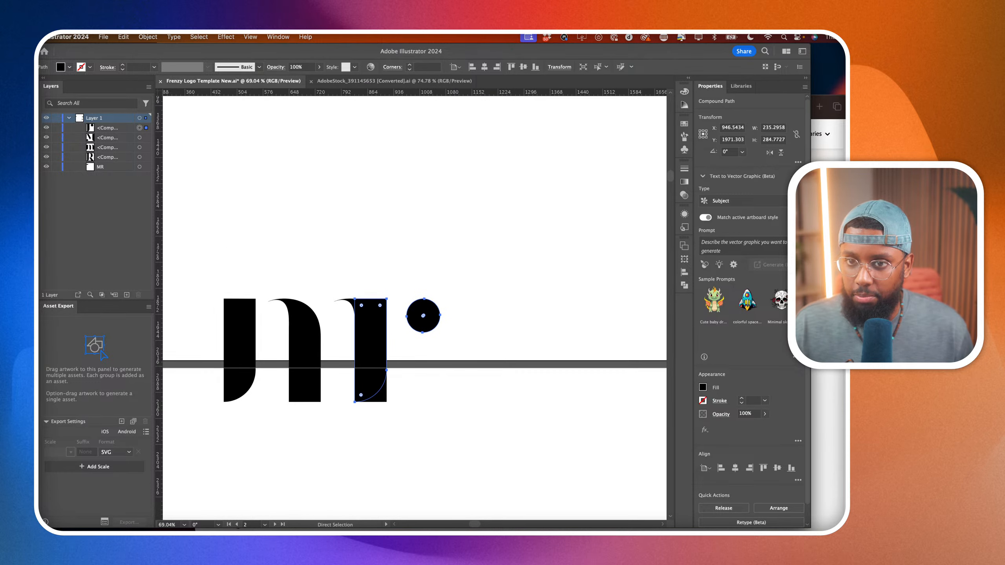
{"action": "key", "text": "shift+m"}
{"action": "left_click", "coordinate": [376, 341], "text": "alt"}
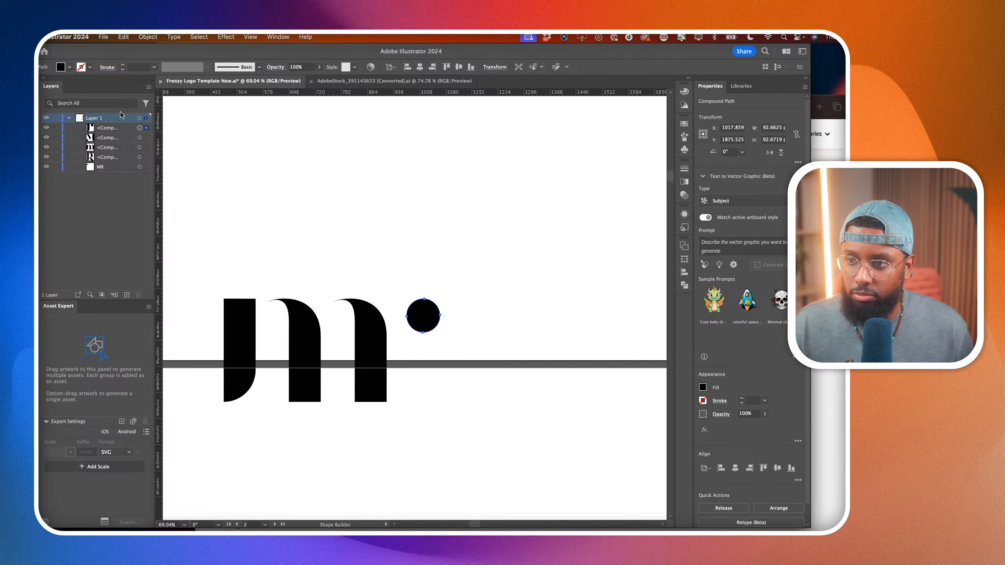
Select the lowercase m with the r's dot and move them up onto the artboard below the uppercase MR monogram.
{"action": "key", "text": "a"}
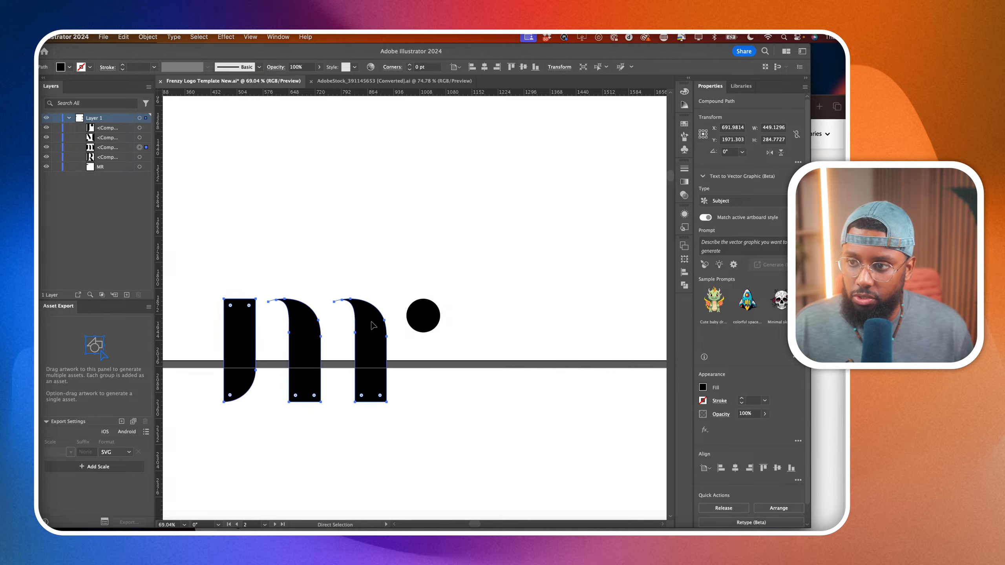
{"action": "left_click_drag", "start_coordinate": [202, 247], "coordinate": [521, 476]}
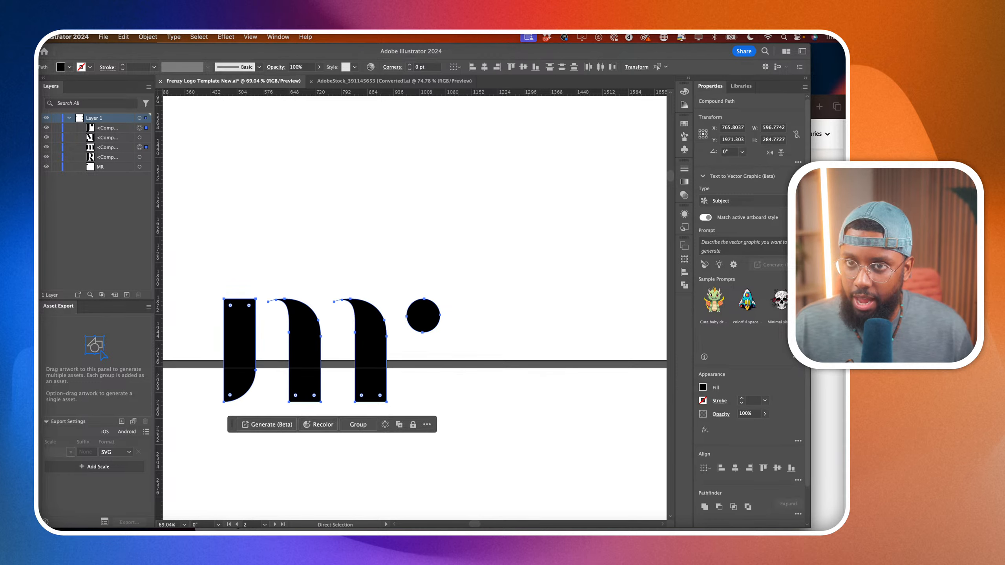
{"action": "key", "text": "v"}
{"action": "left_click_drag", "start_coordinate": [365, 339], "coordinate": [497, 218]}
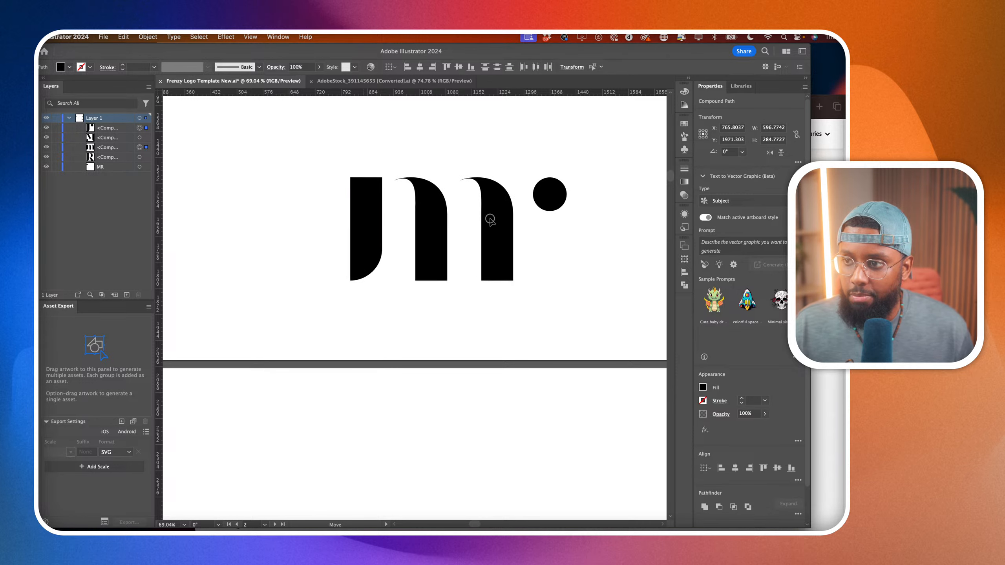
{"action": "left_click", "coordinate": [444, 352]}
Separate the last stem of the lowercase m into its own shape with the Shape Builder tool.
{"action": "scroll", "coordinate": [444, 357], "scroll_direction": "down", "scroll_amount": 5}
{"action": "scroll", "coordinate": [476, 293], "scroll_direction": "up", "scroll_amount": 4}
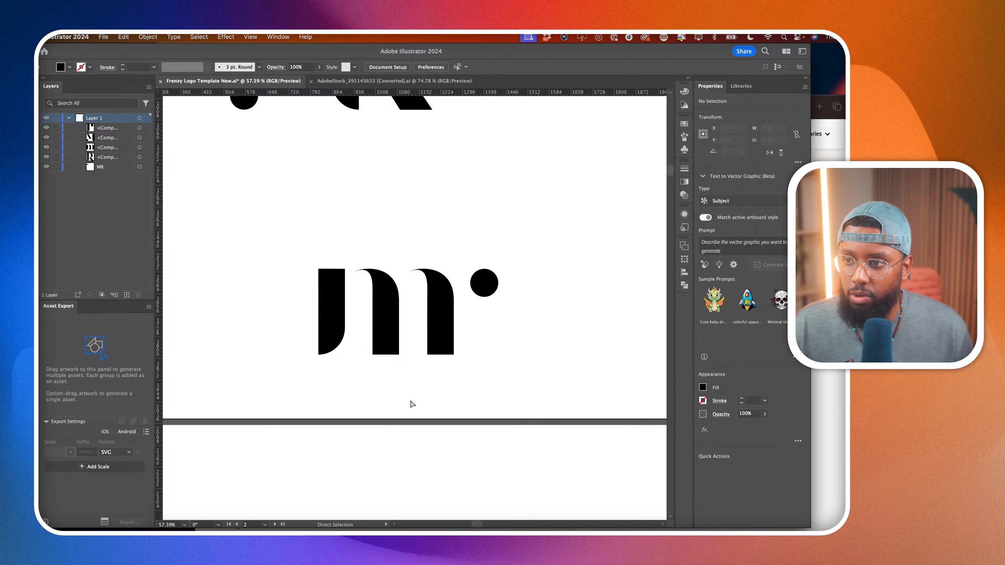
{"action": "left_click", "coordinate": [442, 281]}
{"action": "left_click", "coordinate": [484, 285], "text": "shift"}
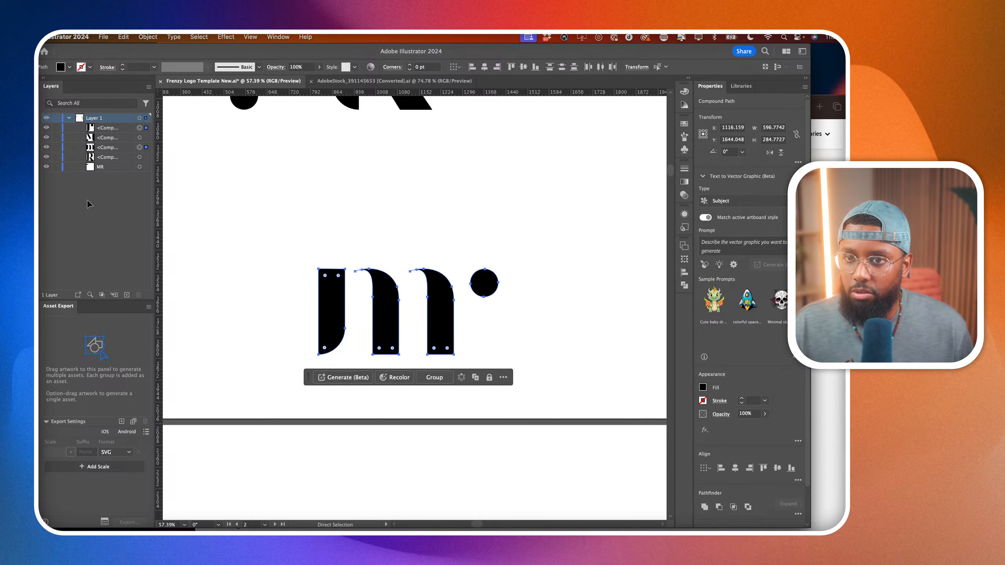
{"action": "key", "text": "shift+m"}
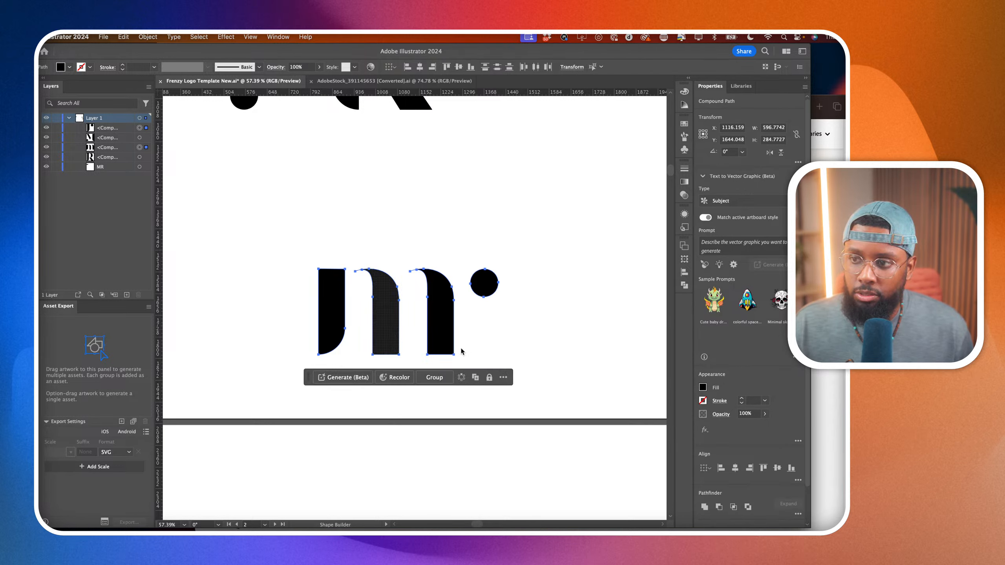
{"action": "left_click", "coordinate": [442, 328]}
{"action": "key", "text": "a"}
{"action": "left_click", "coordinate": [252, 267]}
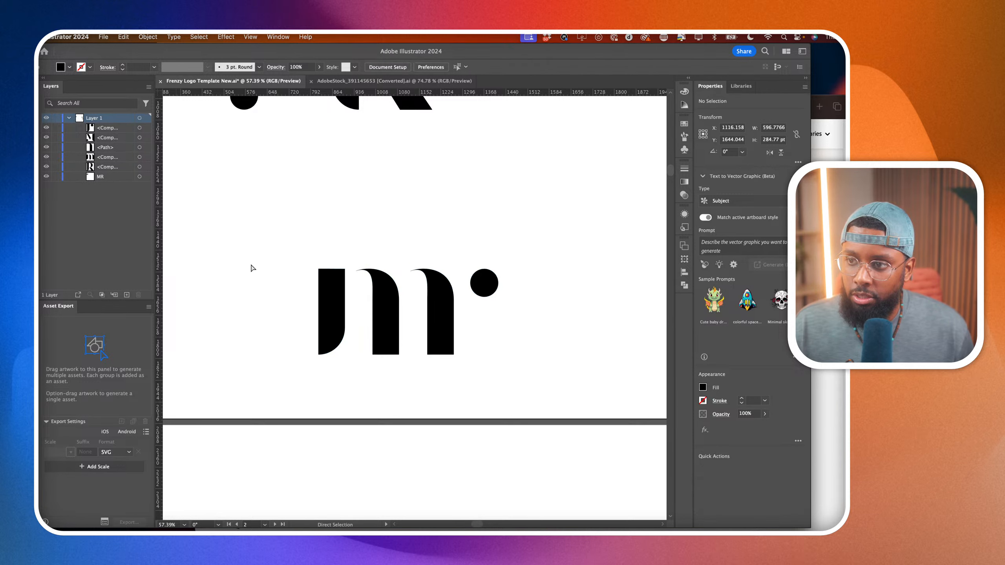
Try to reshape the lowercase m's last stem by pulling the anchor point at its thin curved tip, and undo it.
{"action": "scroll", "coordinate": [446, 293], "scroll_direction": "up", "scroll_amount": 5}
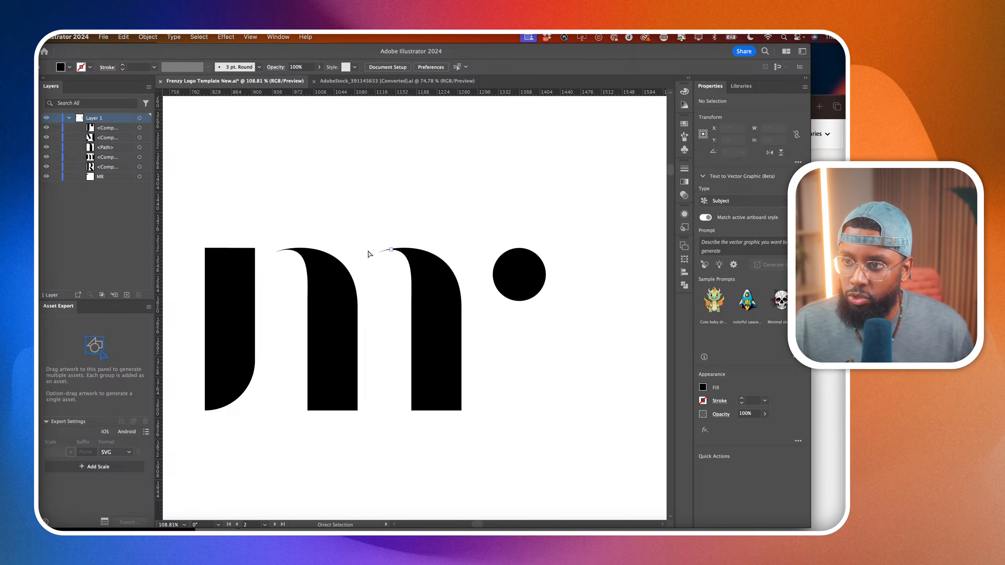
{"action": "left_click_drag", "start_coordinate": [379, 254], "coordinate": [341, 284]}
{"action": "key", "text": "super+z"}
{"action": "left_click", "coordinate": [405, 210]}
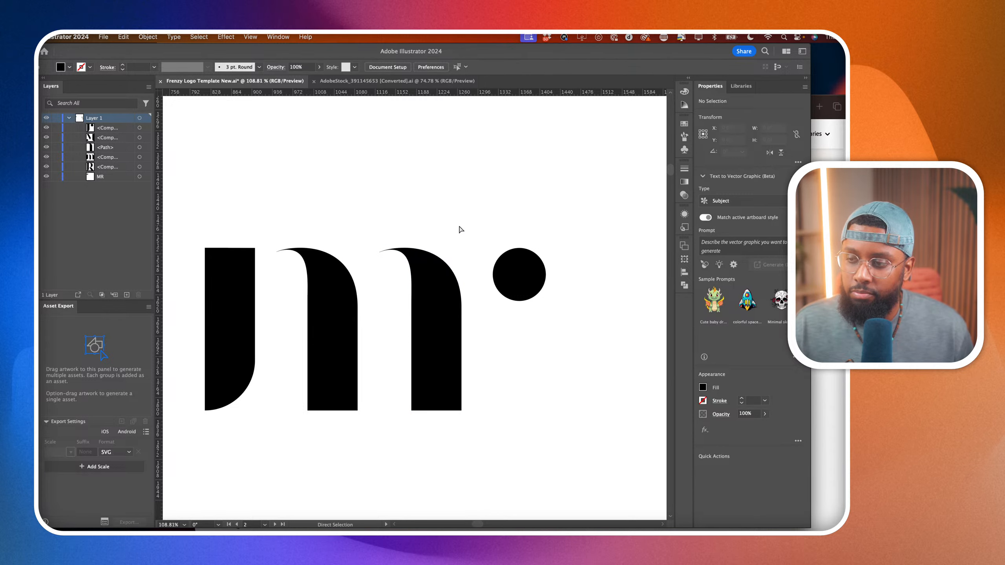
{"action": "scroll", "coordinate": [458, 276], "scroll_direction": "down", "scroll_amount": 5}
{"action": "left_click", "coordinate": [451, 287]}
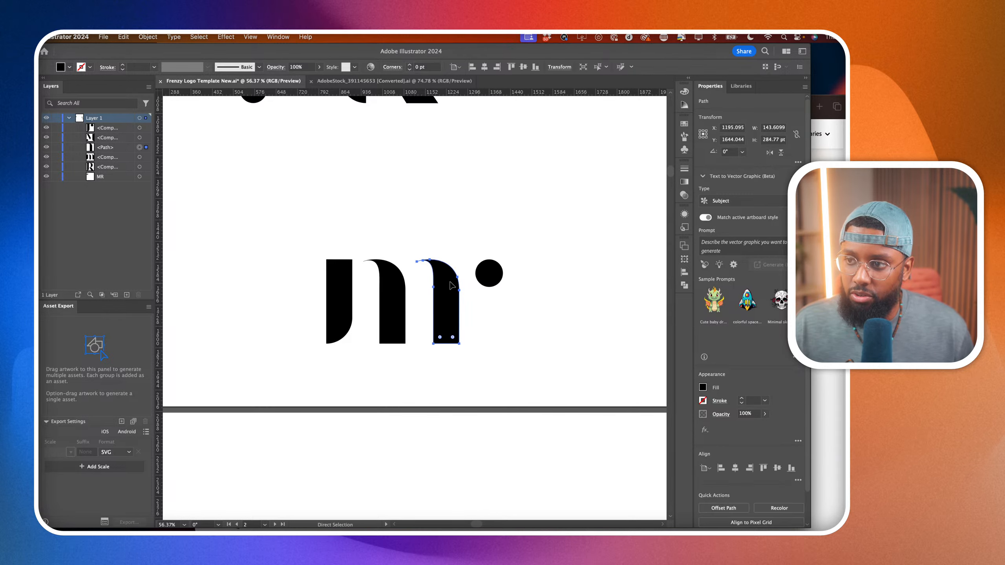
{"action": "scroll", "coordinate": [451, 277], "scroll_direction": "up", "scroll_amount": 3}
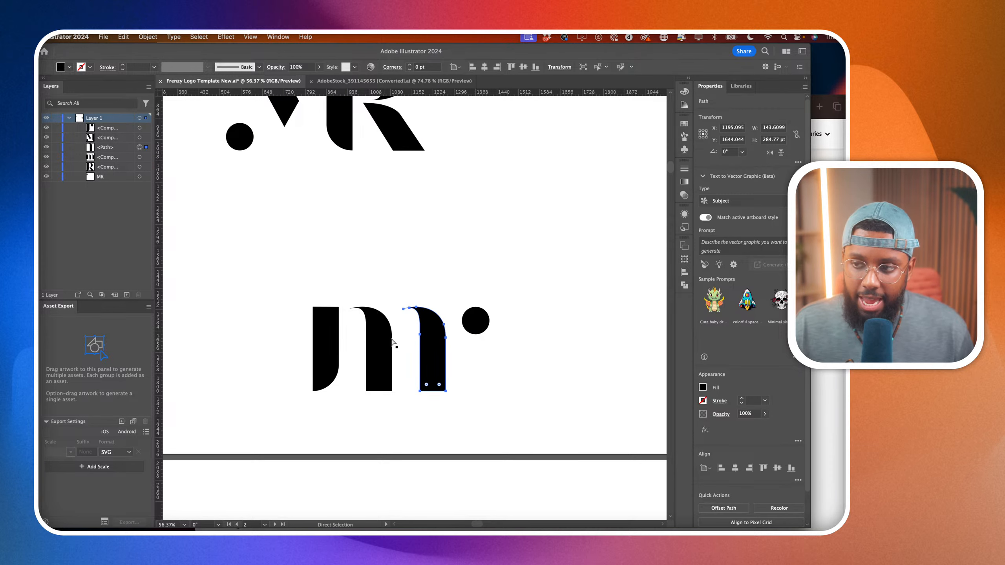
{"action": "left_click", "coordinate": [531, 336]}
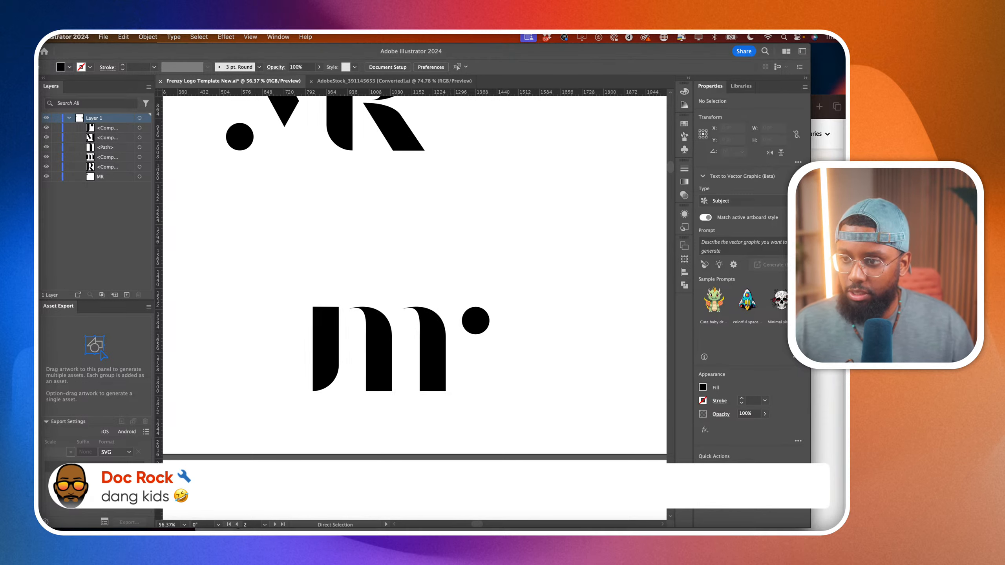
Move the whole lowercase mr monogram beside the uppercase MR monogram on the same artboard.
{"action": "scroll", "coordinate": [443, 453], "scroll_direction": "down", "scroll_amount": 6}
{"action": "left_click_drag", "start_coordinate": [444, 453], "coordinate": [444, 453]}
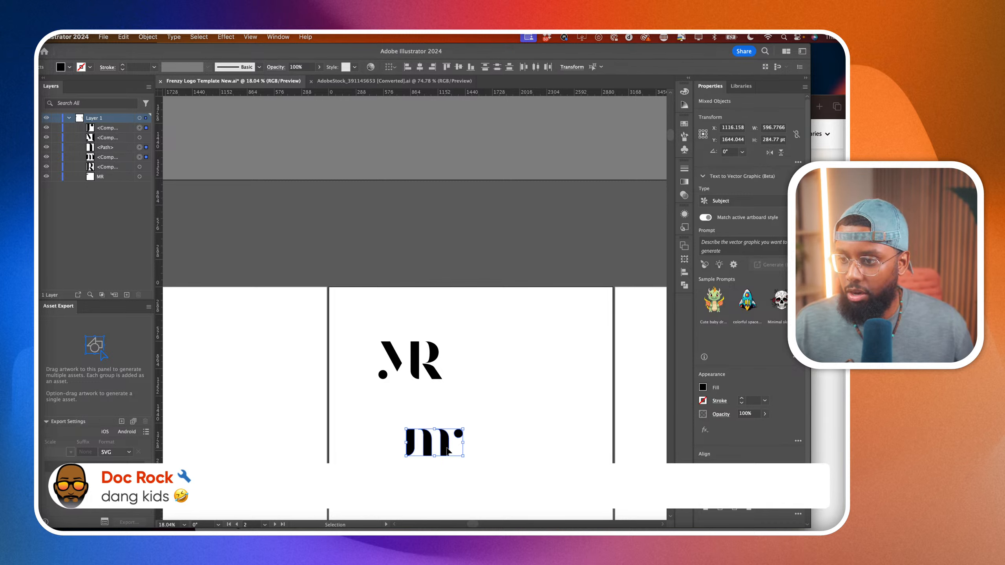
{"action": "left_click_drag", "start_coordinate": [447, 449], "coordinate": [547, 370]}
{"action": "left_click", "coordinate": [433, 426]}
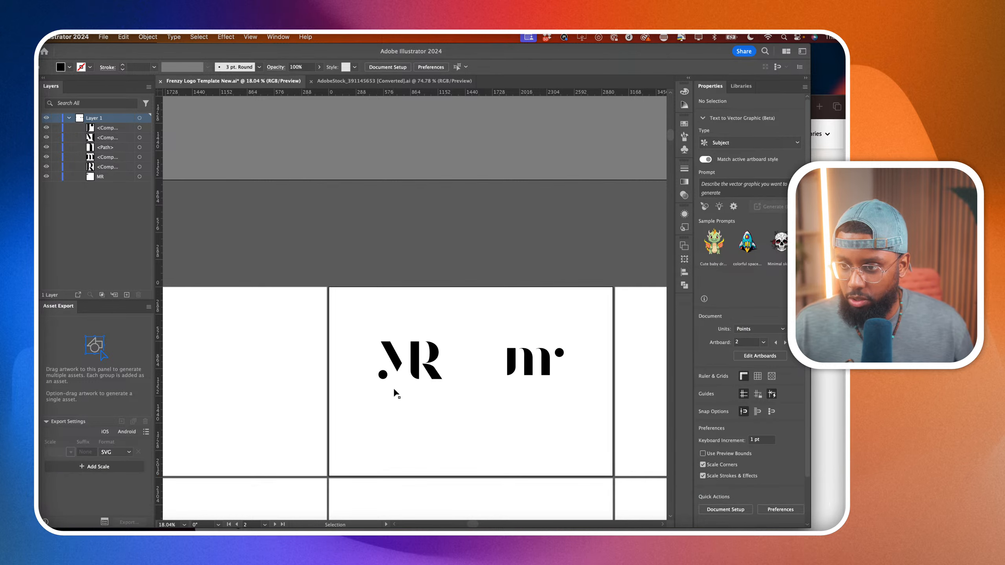
Duplicate the uppercase MR monogram and place the copy directly below the original with a clear gap.
{"action": "scroll", "coordinate": [369, 376], "scroll_direction": "up", "scroll_amount": 3}
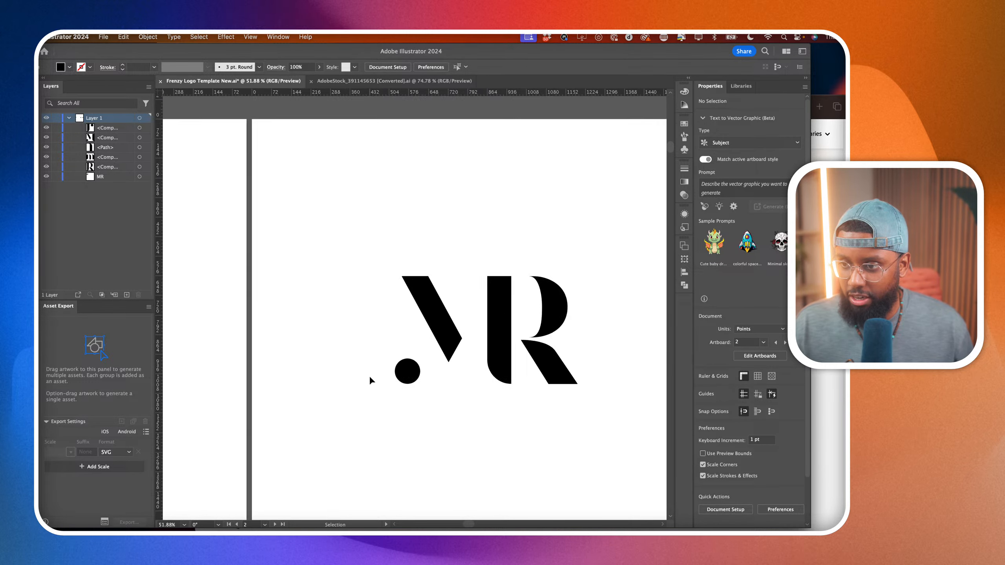
{"action": "left_click_drag", "start_coordinate": [363, 284], "coordinate": [539, 409]}
{"action": "scroll", "coordinate": [539, 408], "scroll_direction": "down", "scroll_amount": 2}
{"action": "left_click_drag", "start_coordinate": [494, 314], "coordinate": [495, 412]}
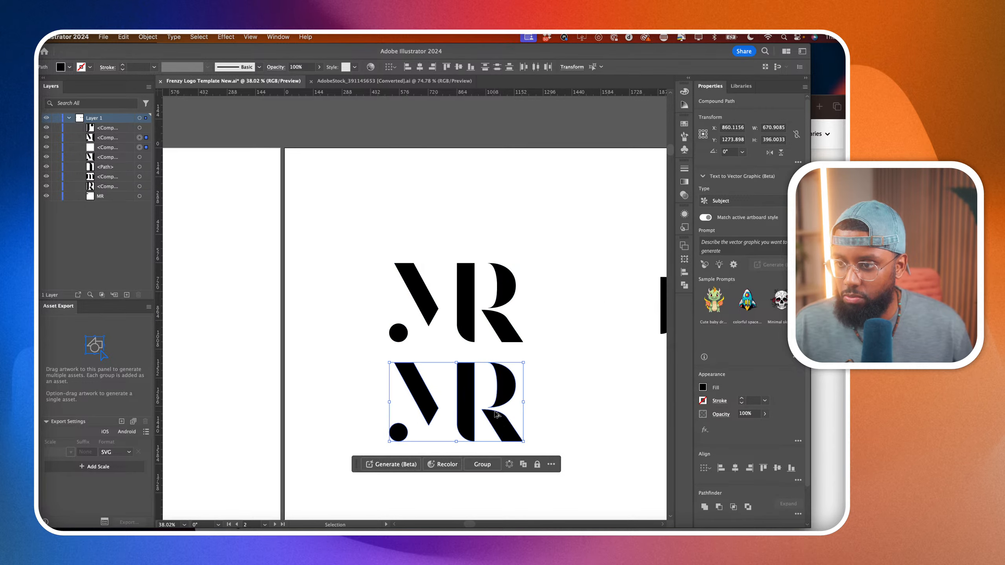
{"action": "scroll", "coordinate": [494, 410], "scroll_direction": "down", "scroll_amount": 4}
{"action": "left_click_drag", "start_coordinate": [514, 357], "coordinate": [506, 409]}
{"action": "scroll", "coordinate": [506, 408], "scroll_direction": "up", "scroll_amount": 4}
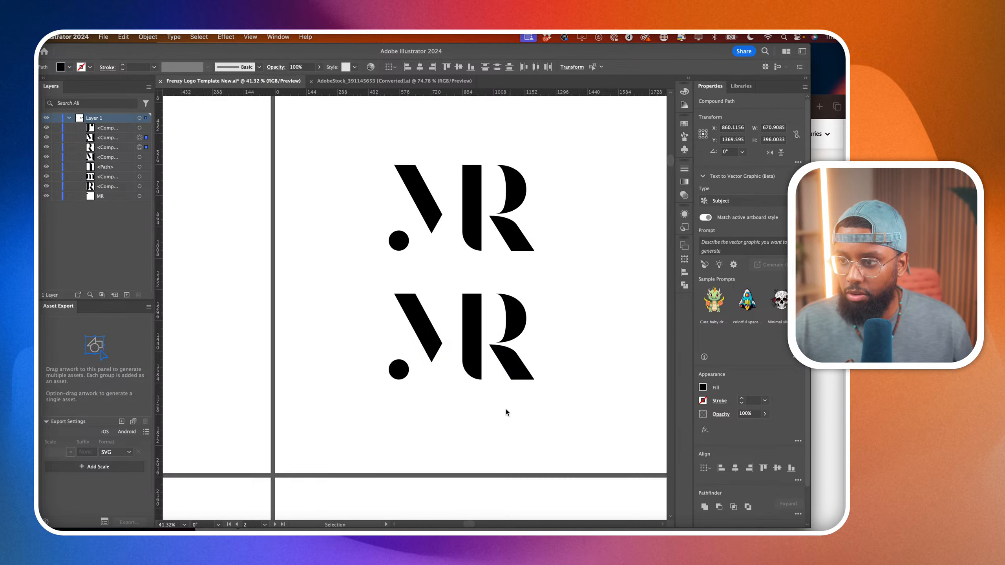
{"action": "left_click", "coordinate": [505, 468]}
Draw a Pen line from the copied M's diagonal corner to the shared stem's upper-left corner, with a 10 pt stroke.
{"action": "key", "text": "p"}
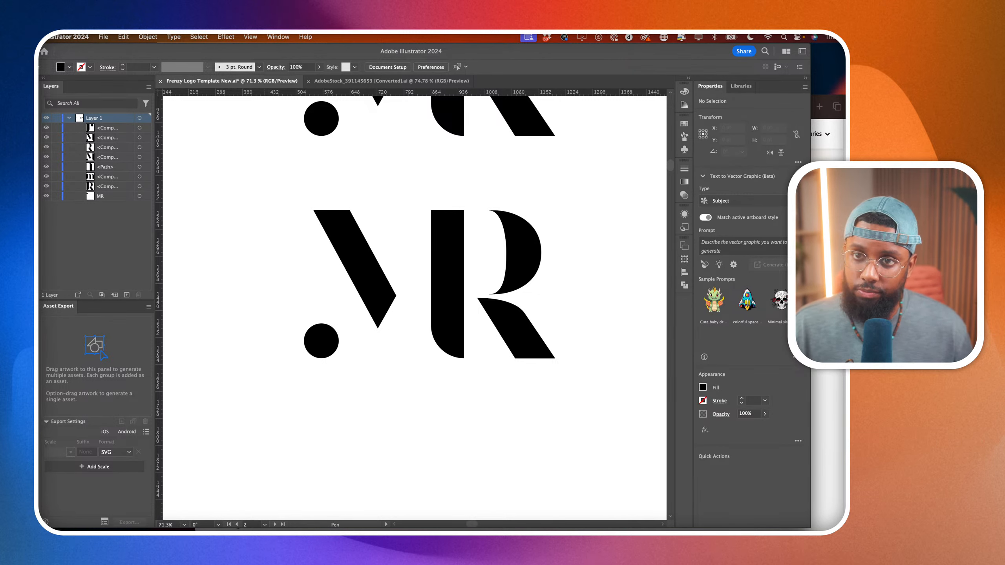
{"action": "left_click", "coordinate": [396, 295]}
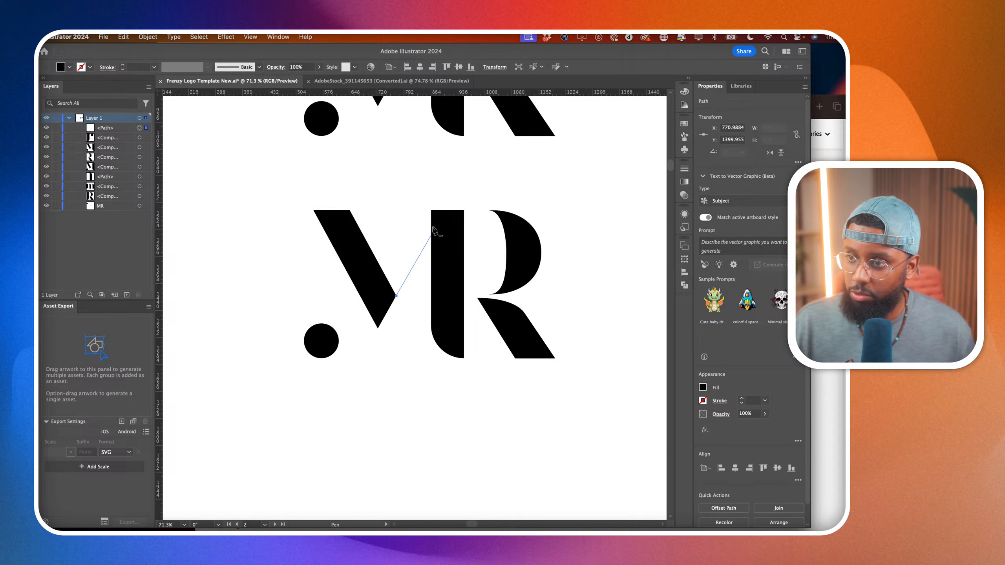
{"action": "left_click", "coordinate": [432, 210]}
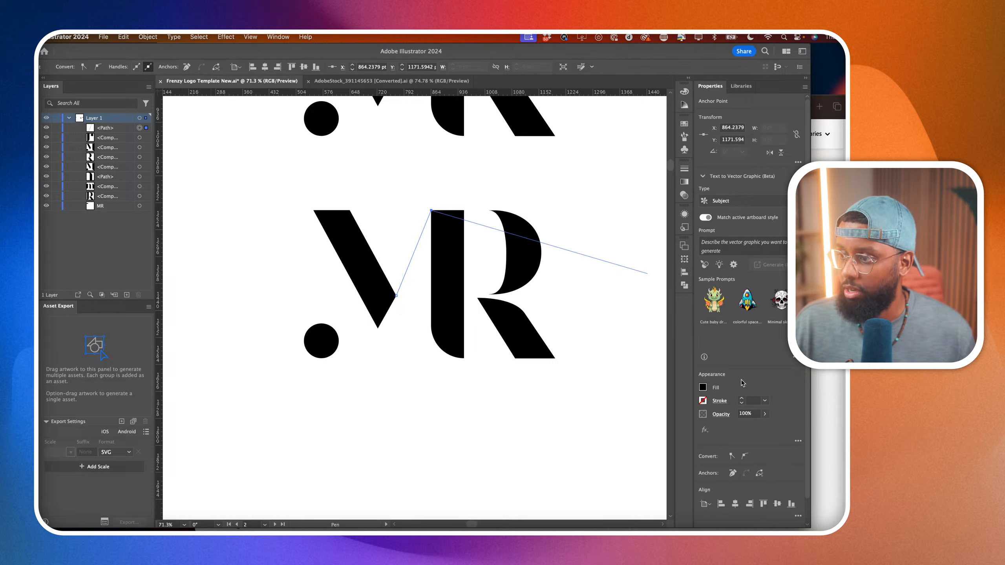
{"action": "scroll", "coordinate": [741, 383], "scroll_direction": "down", "scroll_amount": 2}
{"action": "left_click", "coordinate": [739, 375]}
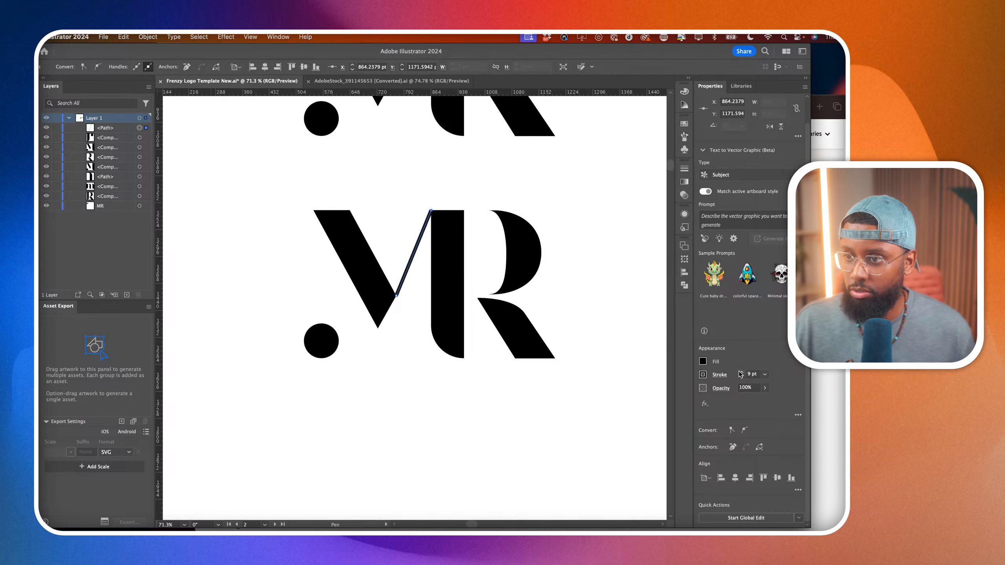
{"action": "left_click", "coordinate": [741, 372]}
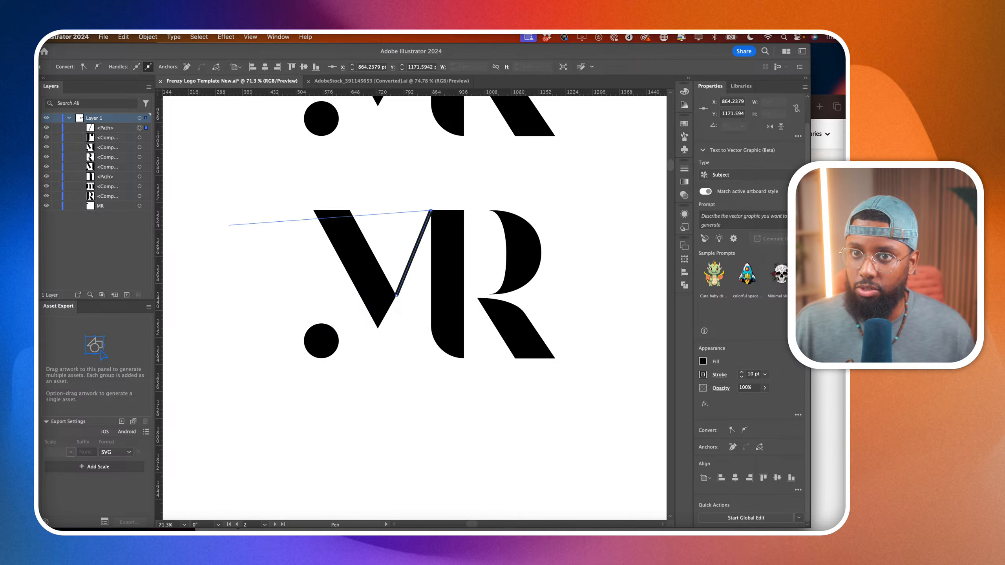
{"action": "key", "text": "y"}
{"action": "left_click", "coordinate": [189, 140]}
Draw a vertical 10 pt Pen line from the copied M's upper-left corner down into its dot.
{"action": "key", "text": "p"}
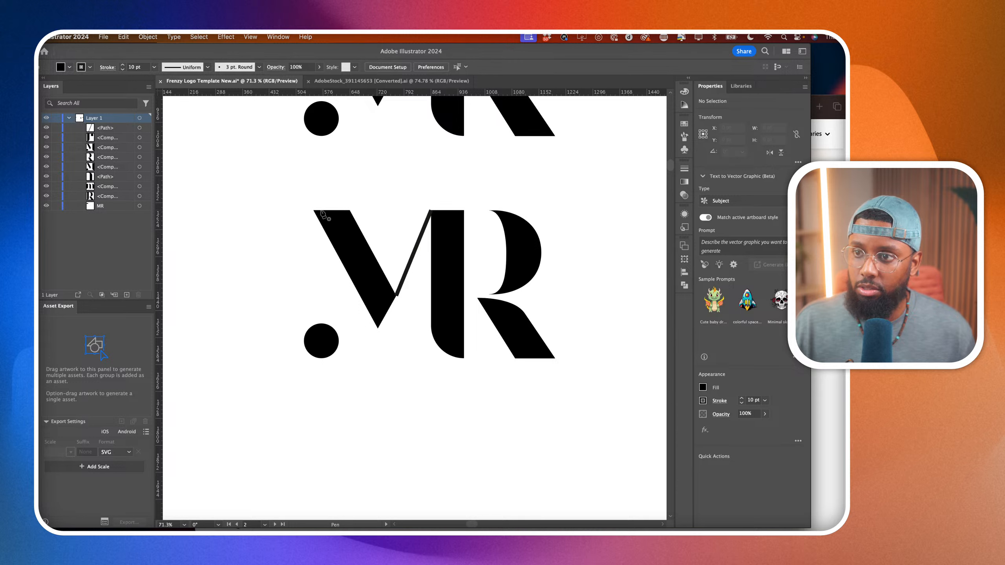
{"action": "left_click", "coordinate": [313, 210]}
{"action": "left_click", "coordinate": [314, 332]}
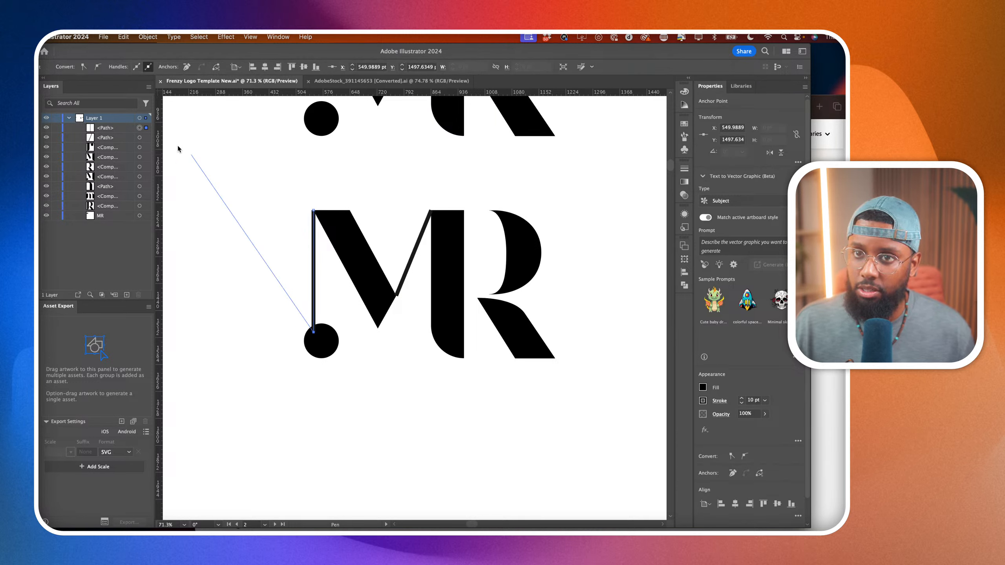
{"action": "key", "text": "a"}
{"action": "left_click", "coordinate": [225, 175]}
{"action": "scroll", "coordinate": [224, 175], "scroll_direction": "down", "scroll_amount": 5}
{"action": "scroll", "coordinate": [227, 178], "scroll_direction": "down", "scroll_amount": 2}
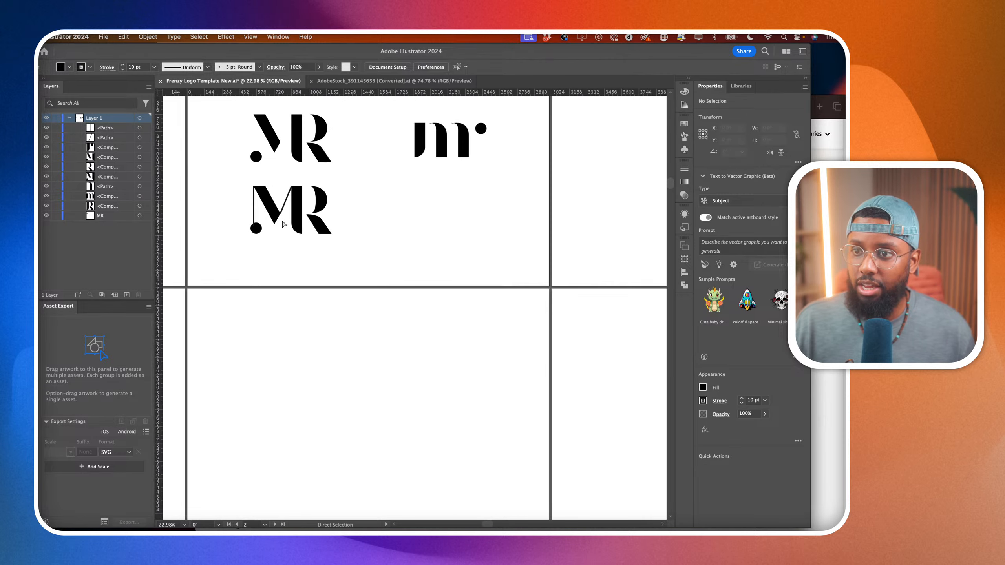
Separate the copied M's dot from its compound path with the Shape Builder tool.
{"action": "scroll", "coordinate": [253, 216], "scroll_direction": "up", "scroll_amount": 10}
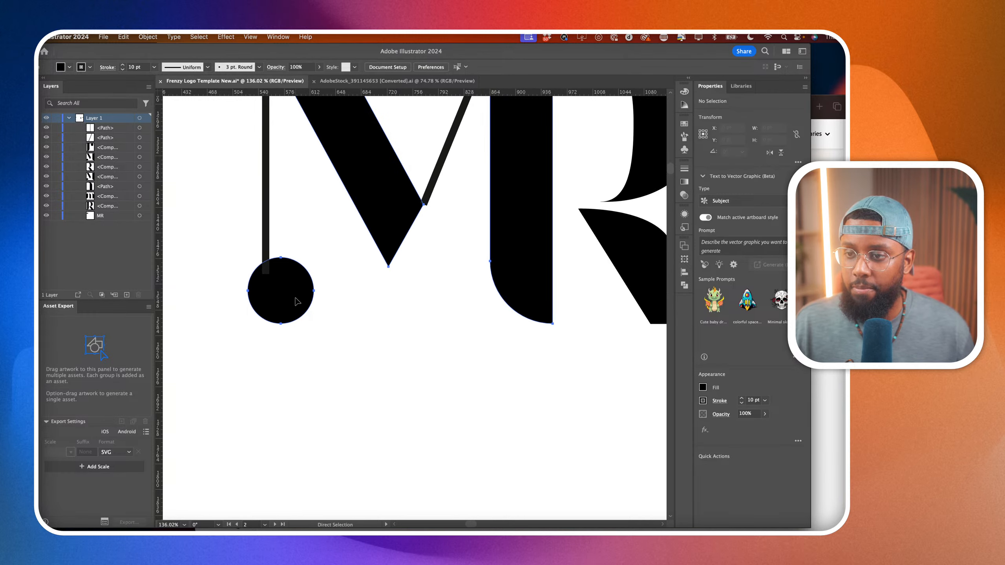
{"action": "left_click", "coordinate": [296, 299]}
{"action": "scroll", "coordinate": [295, 299], "scroll_direction": "down", "scroll_amount": 3}
{"action": "scroll", "coordinate": [295, 299], "scroll_direction": "left", "scroll_amount": 2}
{"action": "scroll", "coordinate": [296, 299], "scroll_direction": "up", "scroll_amount": 2}
{"action": "key", "text": "shift+m"}
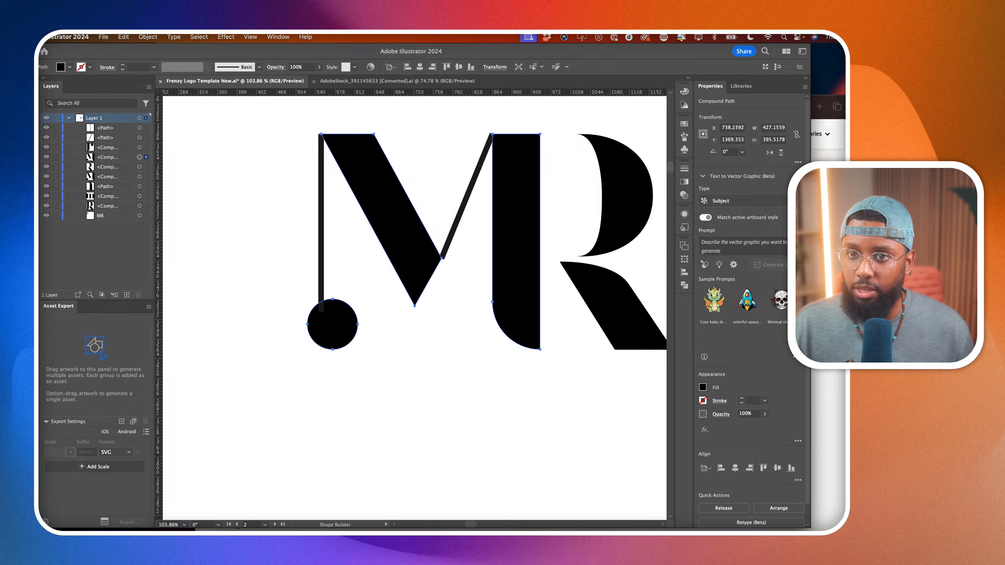
{"action": "left_click", "coordinate": [333, 337]}
{"action": "key", "text": "a"}
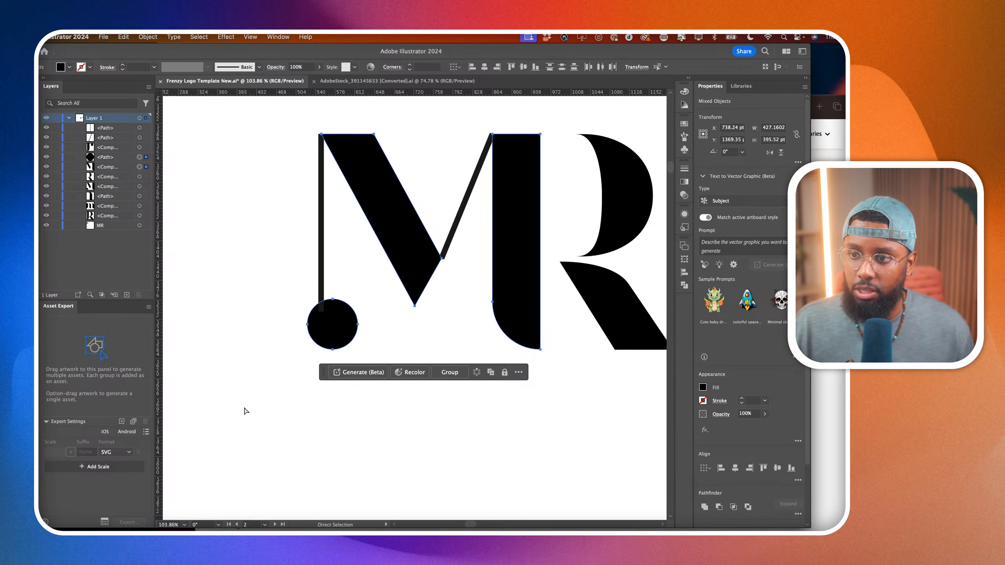
{"action": "left_click", "coordinate": [309, 355]}
Draw a horizontal Pen line along the baseline from the shared stem's bottom to beyond the dot, with a 10 pt stroke.
{"action": "key", "text": "p"}
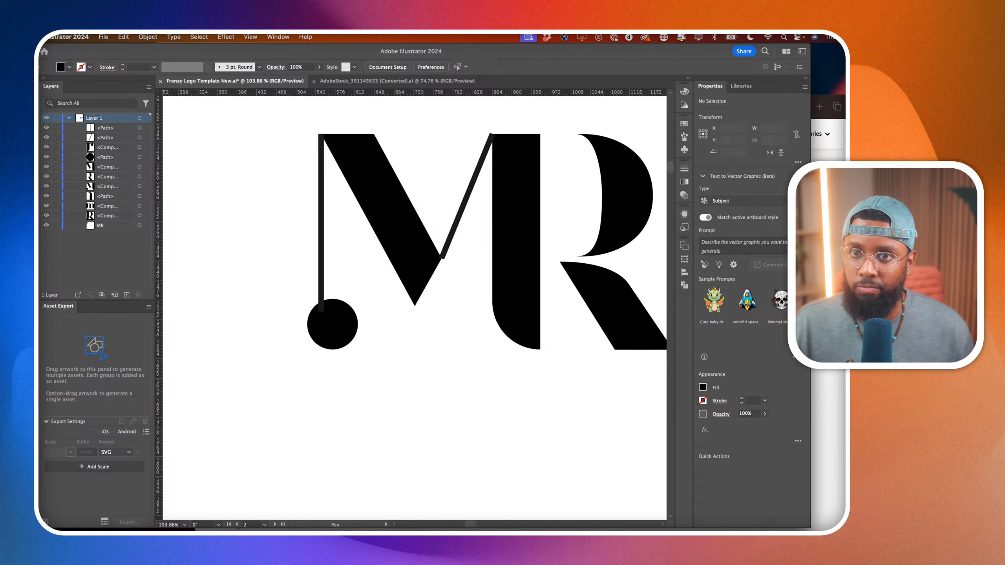
{"action": "left_click", "coordinate": [540, 349]}
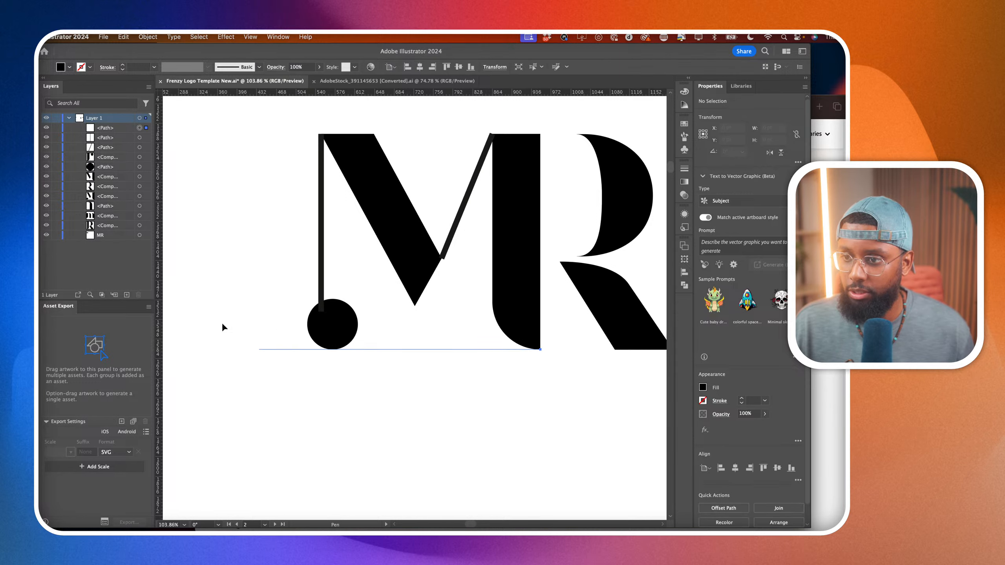
{"action": "left_click", "coordinate": [233, 349]}
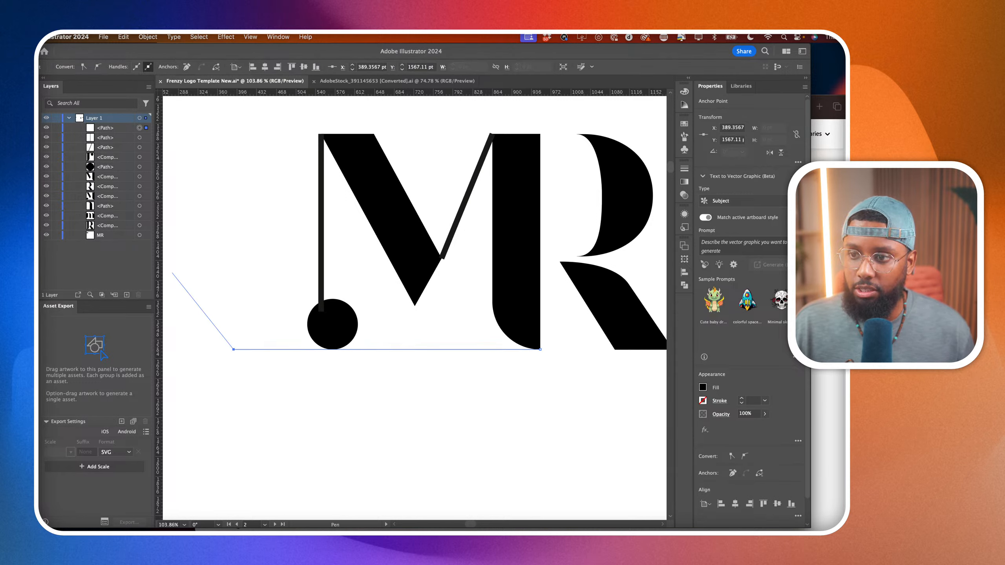
{"action": "left_click", "coordinate": [740, 397]}
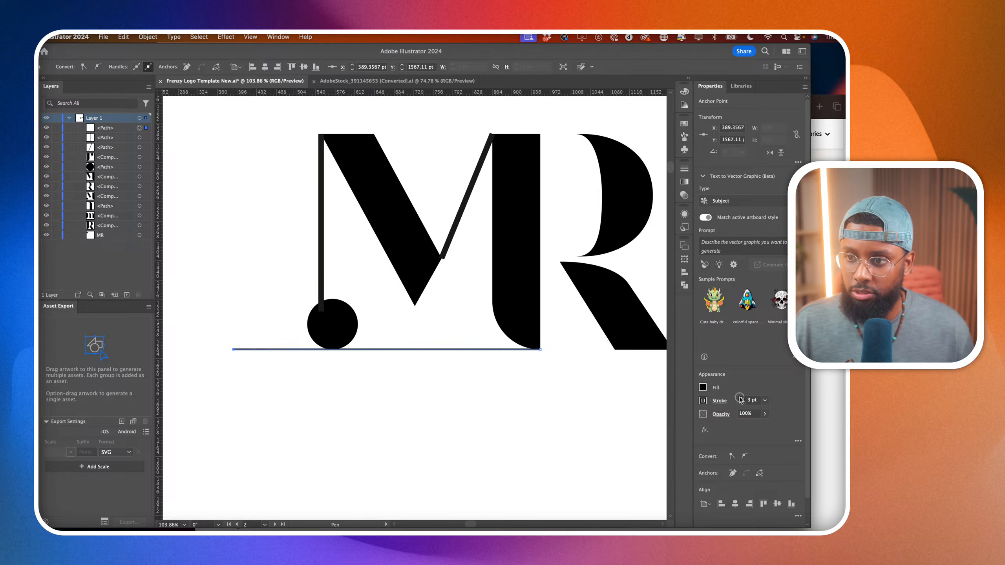
{"action": "key", "text": "a"}
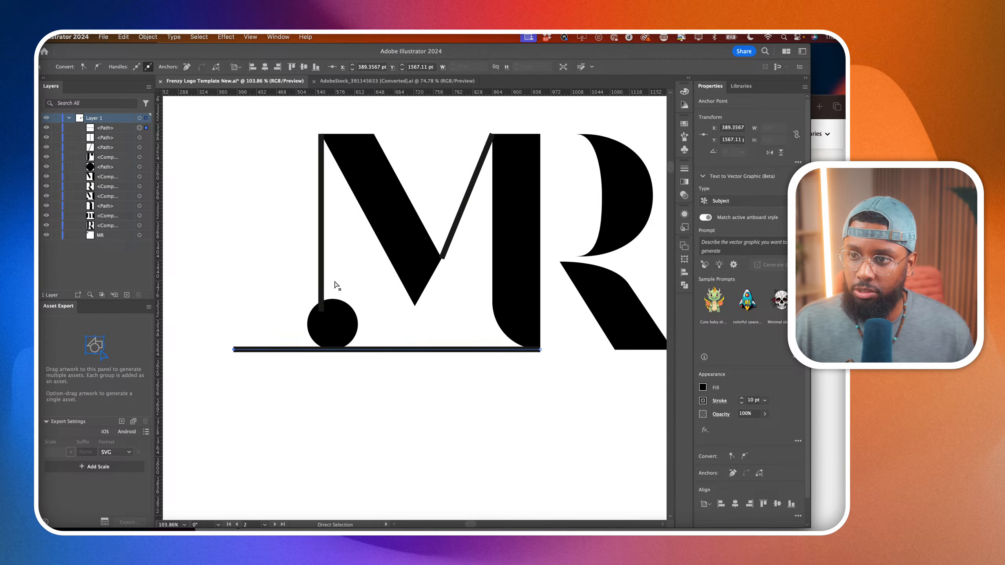
Extend the thin vertical line past the horizontal baseline line and delete the dot.
{"action": "left_click", "coordinate": [319, 275]}
{"action": "left_click_drag", "start_coordinate": [321, 312], "coordinate": [322, 362]}
{"action": "left_click", "coordinate": [330, 337]}
{"action": "key", "text": "Delete"}
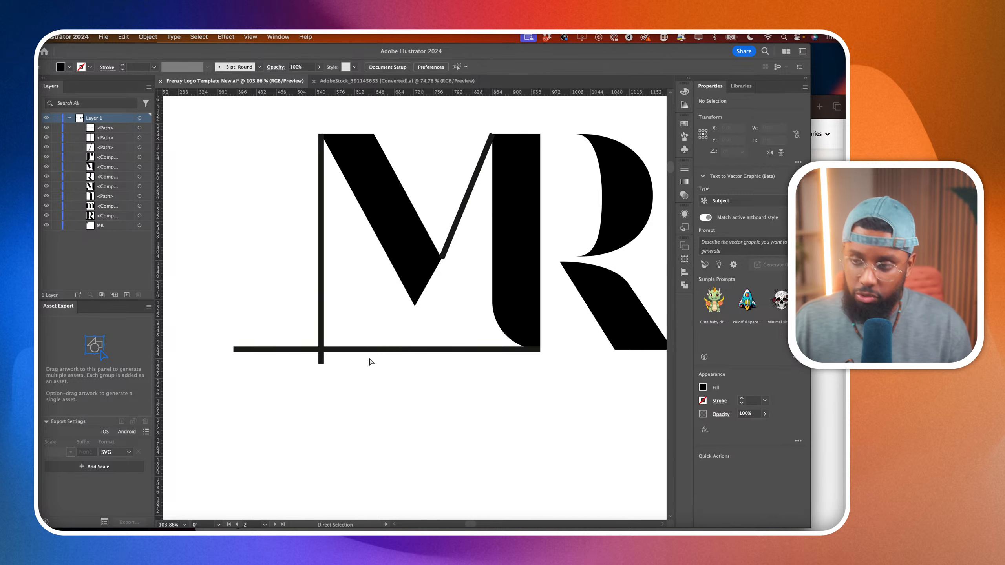
Draw a closed triangle with the Pen tool in the outer corner between the thin vertical line and the baseline line.
{"action": "scroll", "coordinate": [386, 393], "scroll_direction": "left", "scroll_amount": 2}
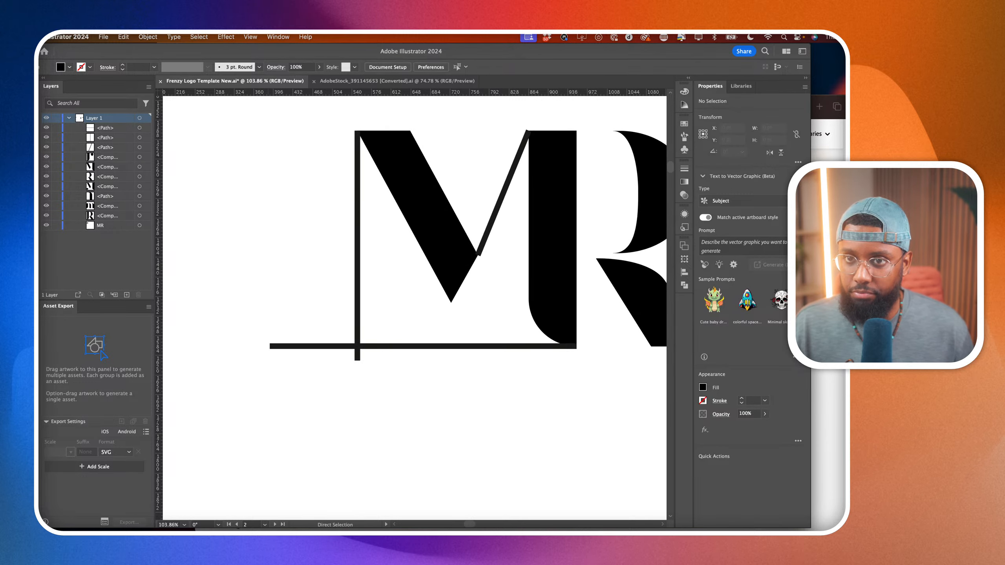
{"action": "key", "text": "p"}
{"action": "scroll", "coordinate": [358, 310], "scroll_direction": "up", "scroll_amount": 2}
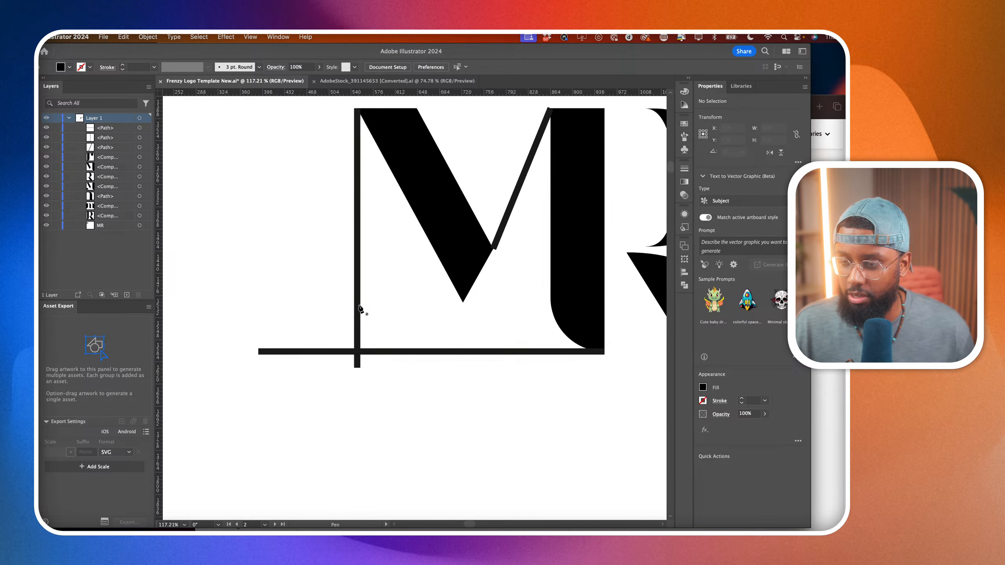
{"action": "left_click", "coordinate": [358, 305]}
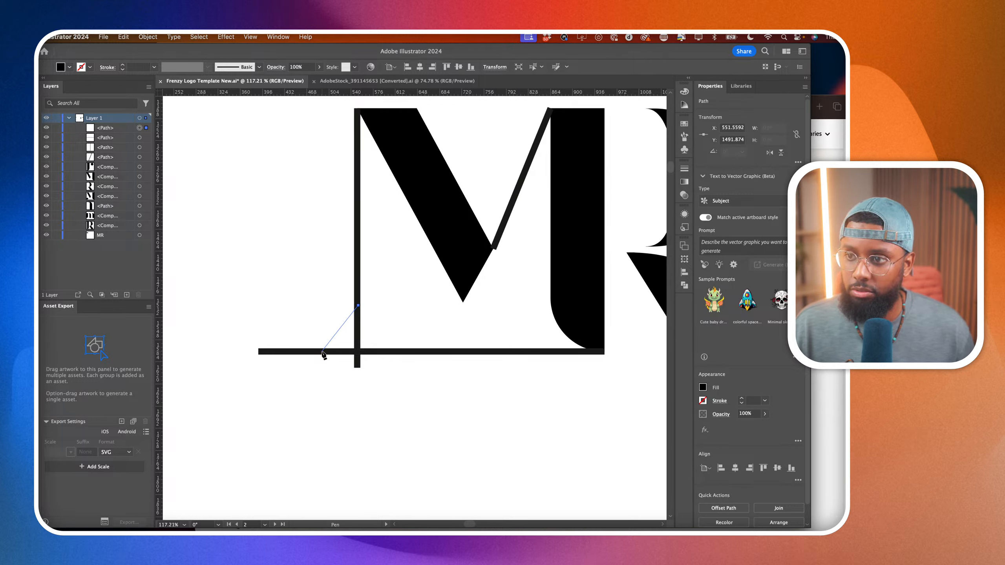
{"action": "left_click", "coordinate": [322, 351]}
{"action": "left_click", "coordinate": [357, 351]}
{"action": "left_click", "coordinate": [358, 306]}
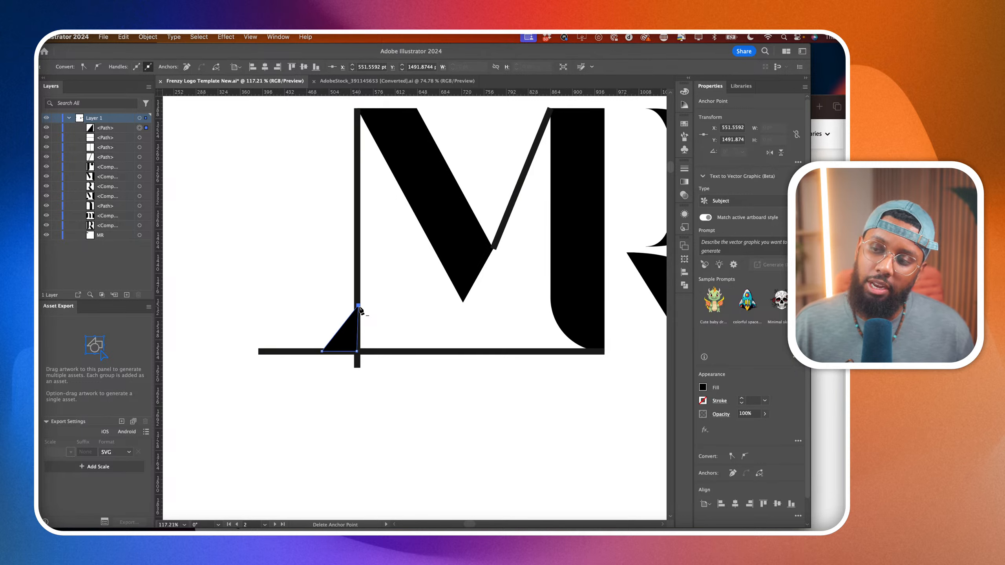
Duplicate the black triangle in place and reflect the copy across the thin vertical line to form a symmetrical full triangle.
{"action": "key", "text": "v"}
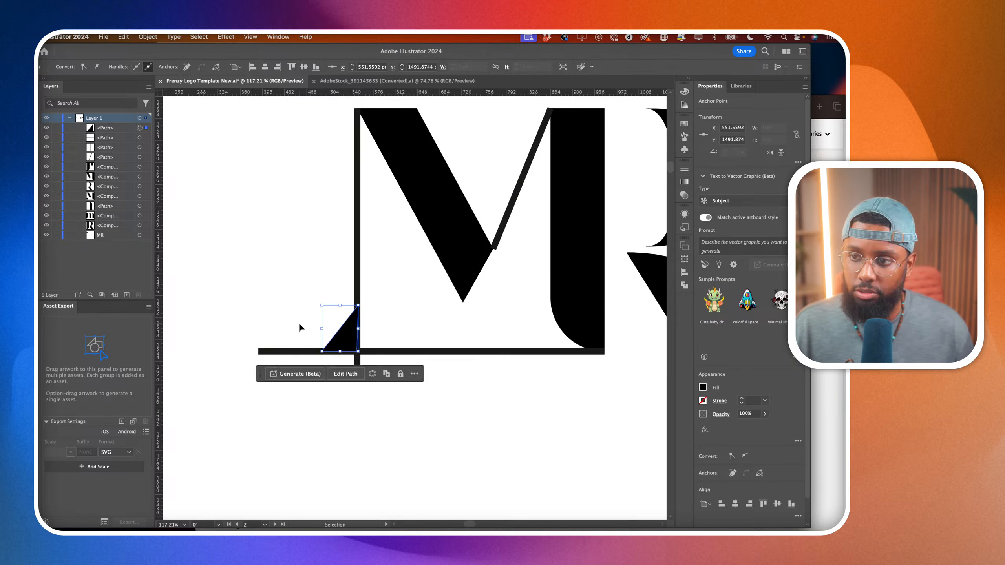
{"action": "key", "text": "super+c"}
{"action": "key", "text": "super+f"}
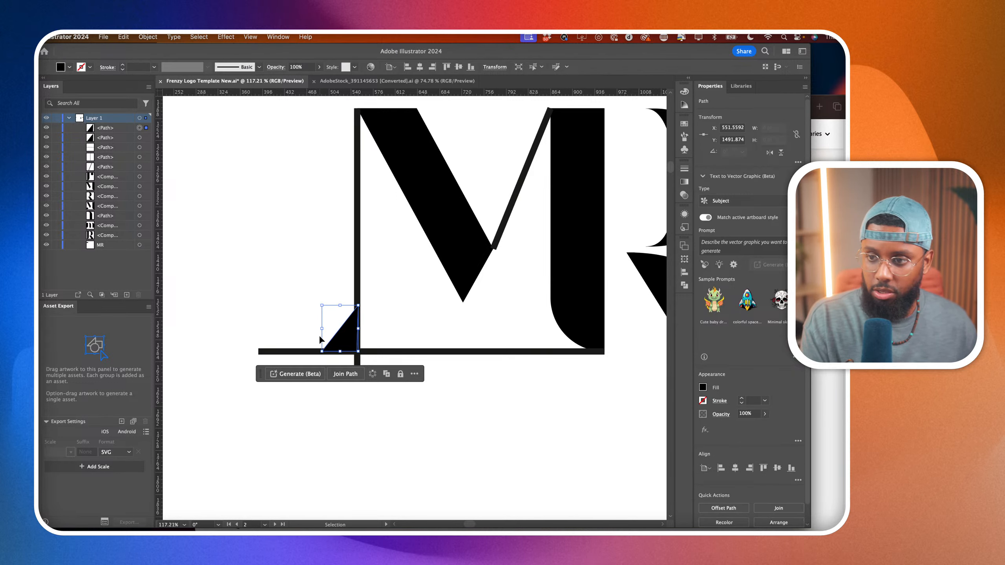
{"action": "key", "text": "o"}
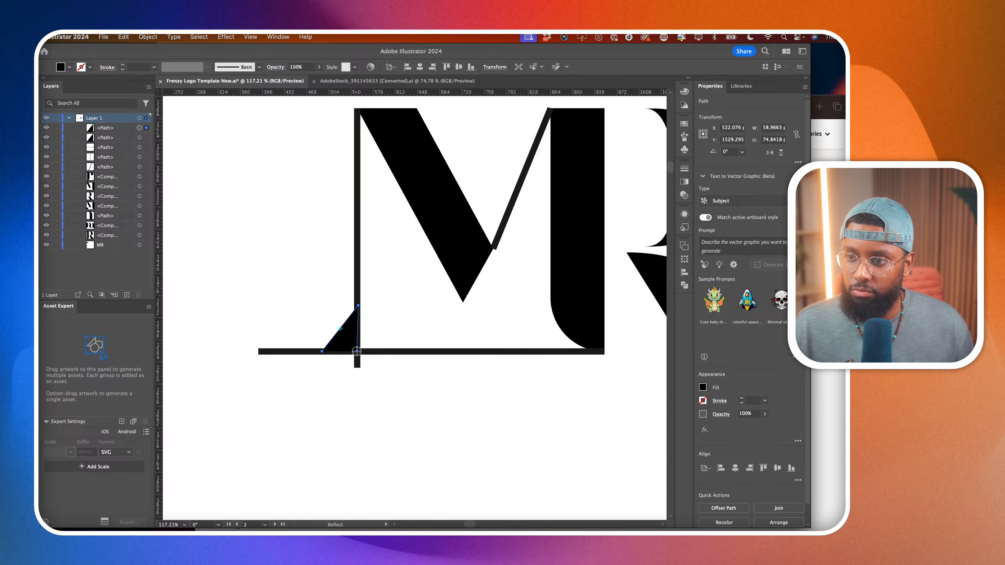
{"action": "left_click_drag", "start_coordinate": [359, 356], "coordinate": [395, 353]}
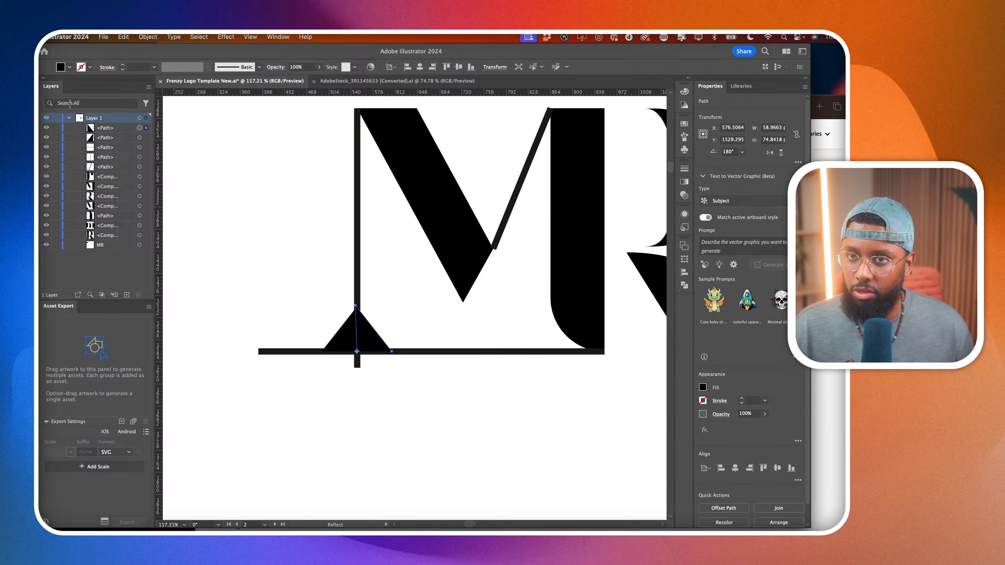
Delete the copied M's thin strokes: the horizontal baseline line, the vertical line and the diagonal beside the stem.
{"action": "key", "text": "a"}
{"action": "left_click", "coordinate": [452, 352]}
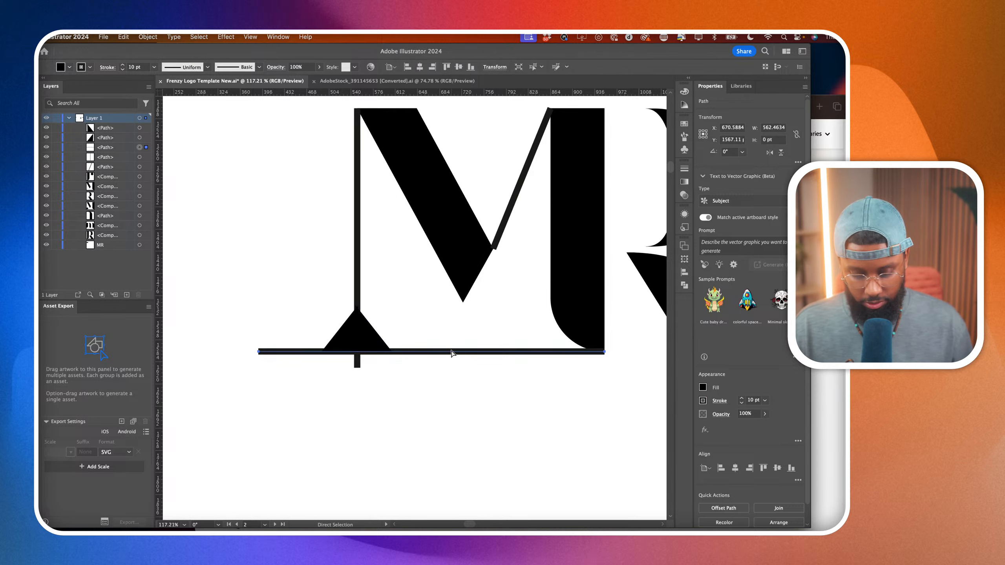
{"action": "key", "text": "Delete"}
{"action": "key", "text": "v"}
{"action": "left_click", "coordinate": [358, 258]}
{"action": "key", "text": "Delete"}
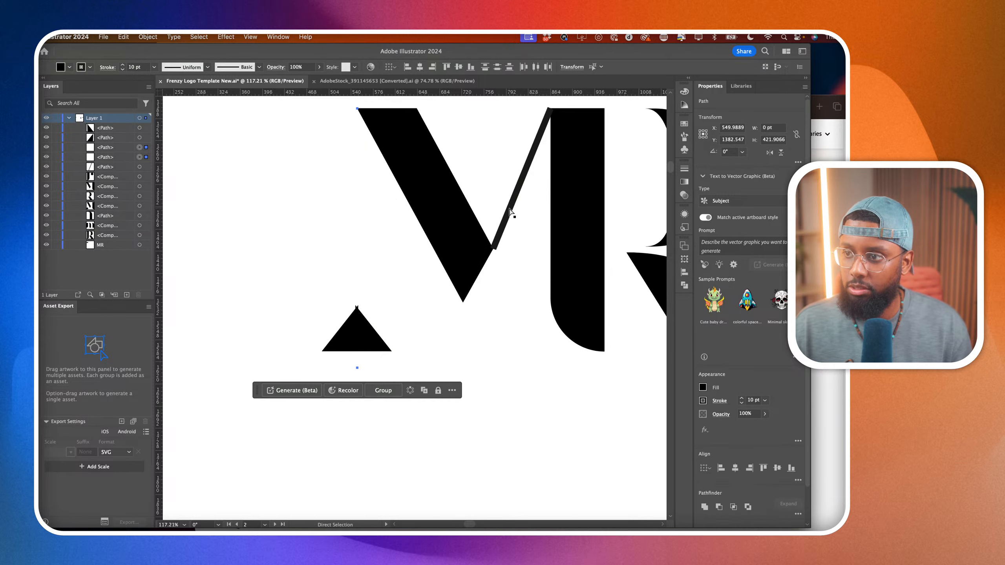
{"action": "left_click", "coordinate": [509, 208]}
{"action": "key", "text": "Delete"}
{"action": "scroll", "coordinate": [496, 381], "scroll_direction": "down", "scroll_amount": 6}
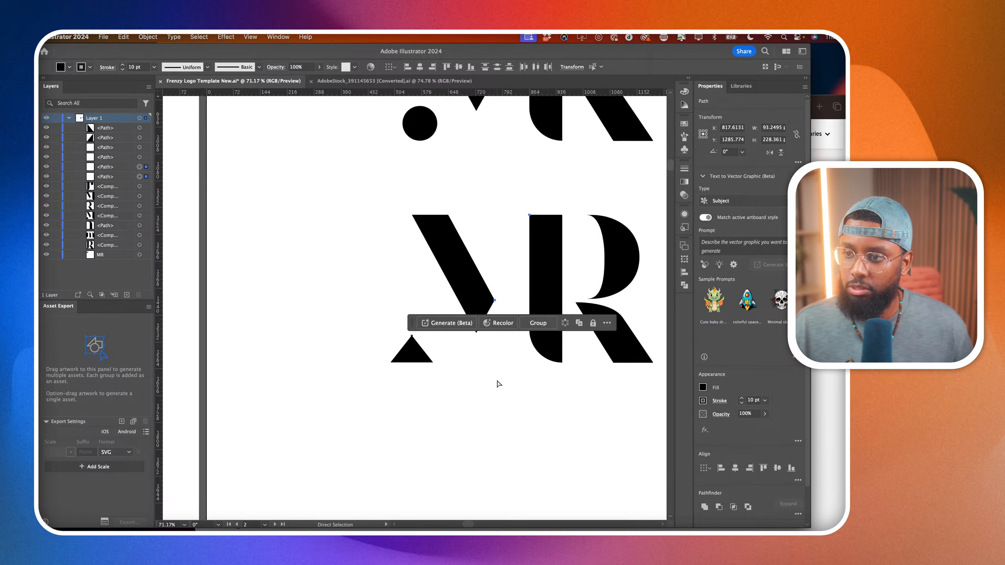
{"action": "left_click", "coordinate": [502, 409]}
Select both triangle halves at the M's foot and merge them into one shape with the Shape Builder tool.
{"action": "scroll", "coordinate": [470, 390], "scroll_direction": "up", "scroll_amount": 4}
{"action": "scroll", "coordinate": [459, 380], "scroll_direction": "up", "scroll_amount": 2}
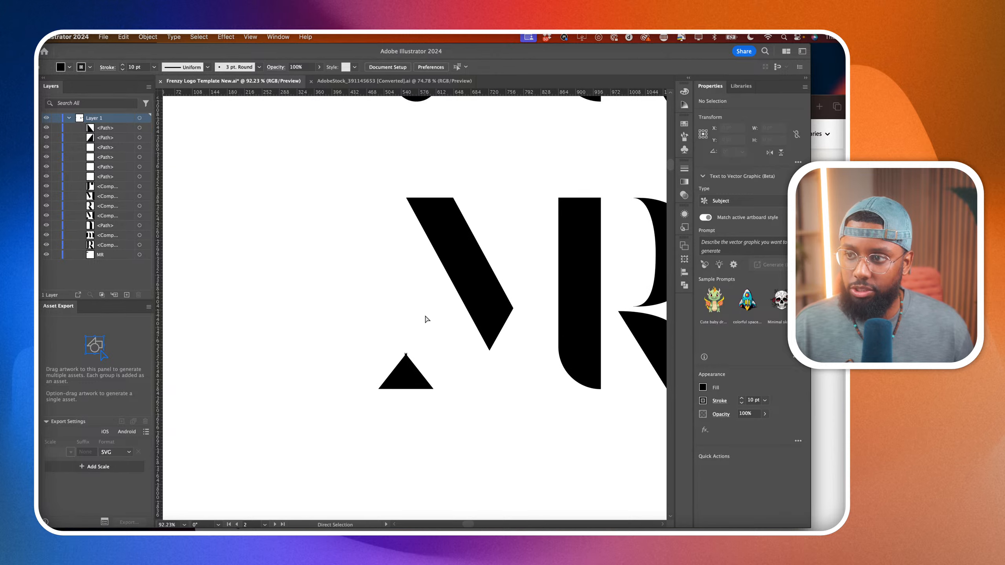
{"action": "scroll", "coordinate": [418, 349], "scroll_direction": "down", "scroll_amount": 4}
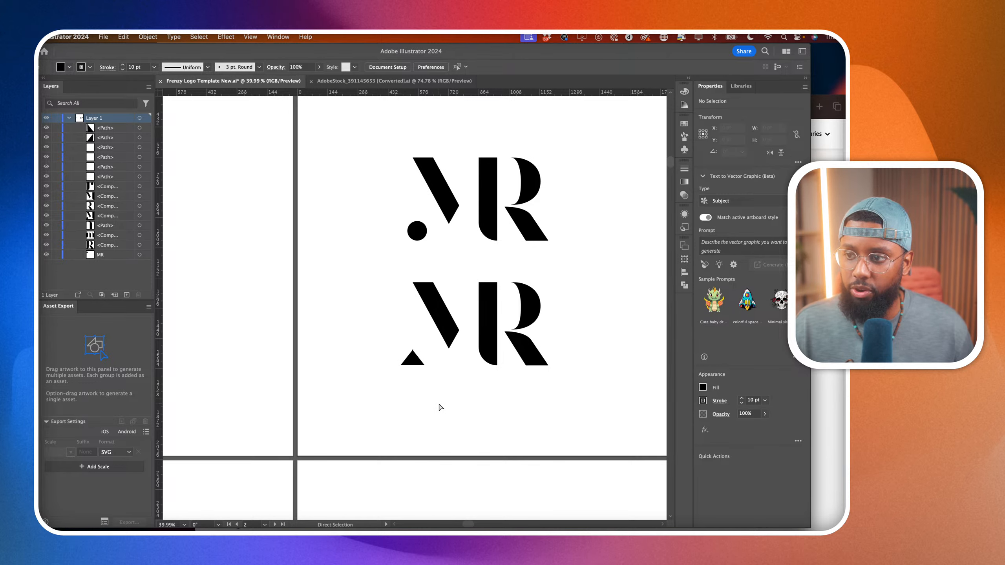
{"action": "scroll", "coordinate": [437, 394], "scroll_direction": "up", "scroll_amount": 2}
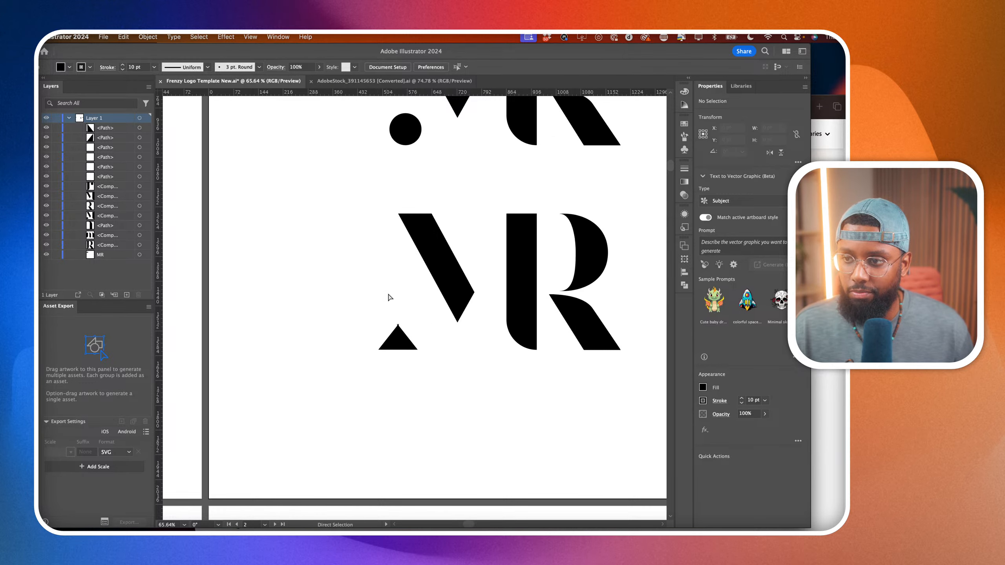
{"action": "scroll", "coordinate": [396, 376], "scroll_direction": "up", "scroll_amount": 1}
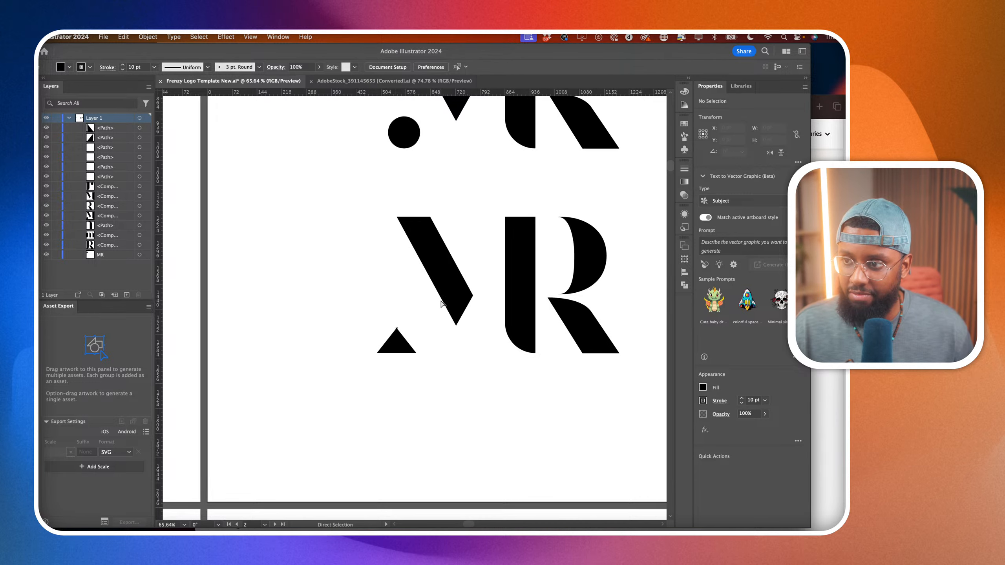
{"action": "left_click", "coordinate": [387, 349]}
{"action": "scroll", "coordinate": [392, 352], "scroll_direction": "up", "scroll_amount": 4}
{"action": "left_click", "coordinate": [404, 363], "text": "shift"}
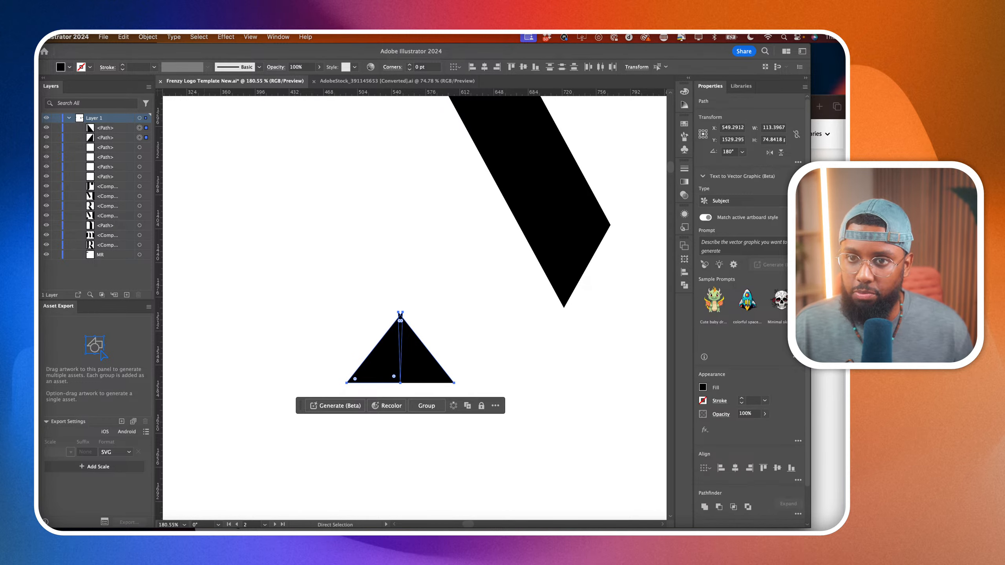
{"action": "key", "text": "shift+m"}
{"action": "scroll", "coordinate": [411, 329], "scroll_direction": "up", "scroll_amount": 1}
{"action": "left_click_drag", "start_coordinate": [424, 356], "coordinate": [380, 352]}
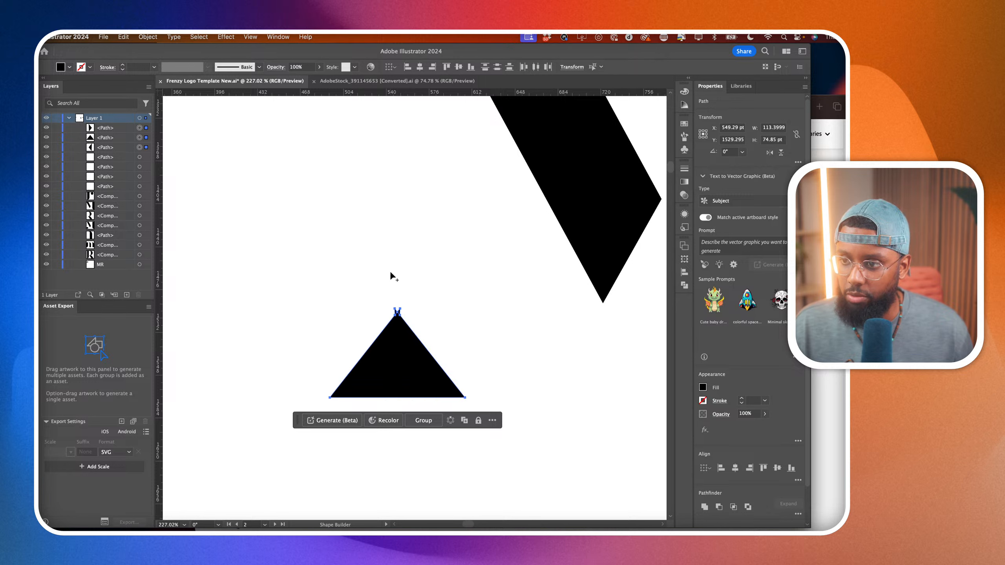
Clean up the merged triangle's apex by removing the stray tips and surplus anchor points to leave a sharp point.
{"action": "scroll", "coordinate": [394, 287], "scroll_direction": "up", "scroll_amount": 1}
{"action": "scroll", "coordinate": [397, 327], "scroll_direction": "up", "scroll_amount": 1}
{"action": "left_click", "coordinate": [402, 322]}
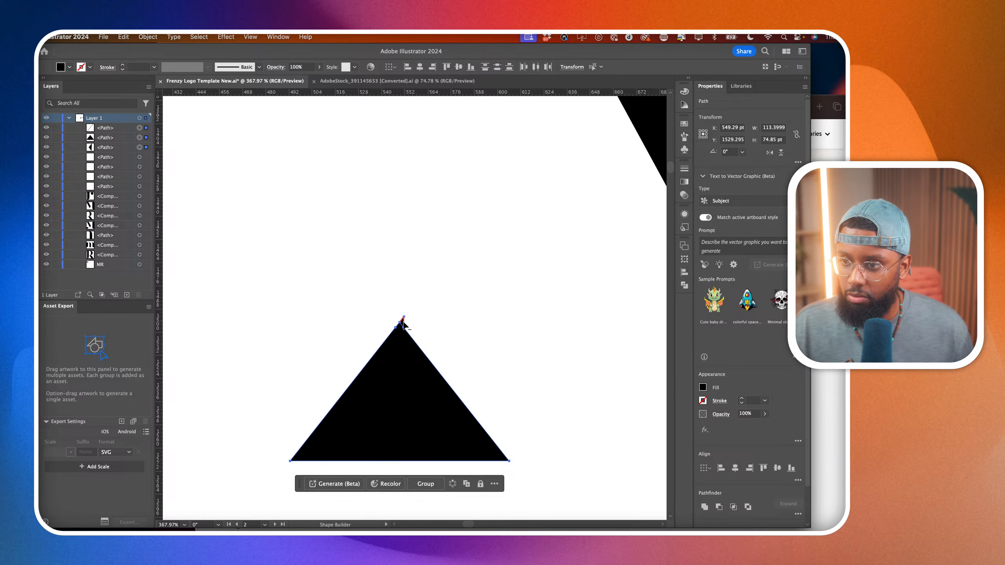
{"action": "left_click_drag", "start_coordinate": [35, 118], "coordinate": [70, 140]}
{"action": "left_click", "coordinate": [399, 331]}
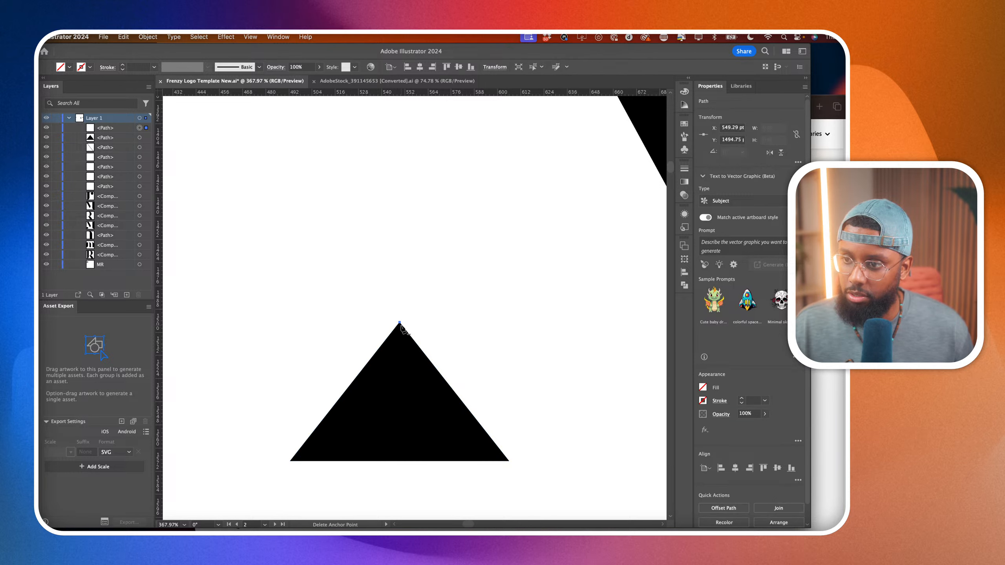
{"action": "scroll", "coordinate": [402, 328], "scroll_direction": "down", "scroll_amount": 3}
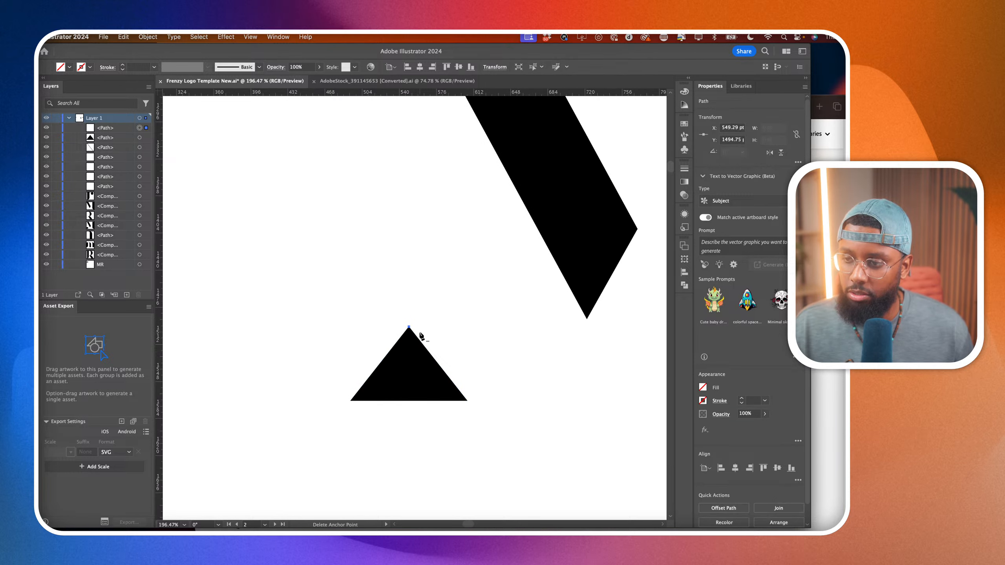
{"action": "left_click", "coordinate": [396, 353], "text": "super"}
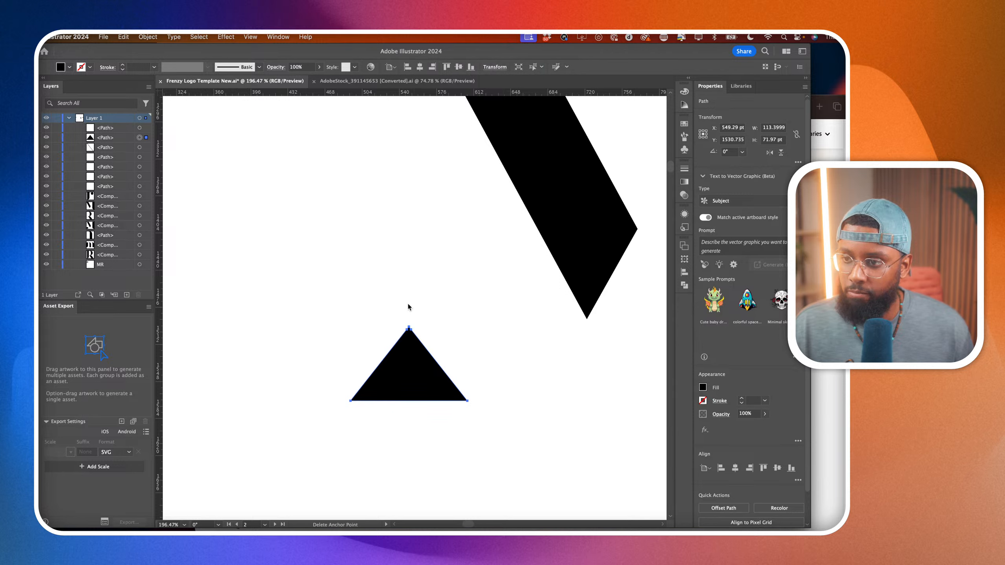
{"action": "scroll", "coordinate": [409, 307], "scroll_direction": "up", "scroll_amount": 3}
{"action": "left_click", "coordinate": [408, 329], "text": "super"}
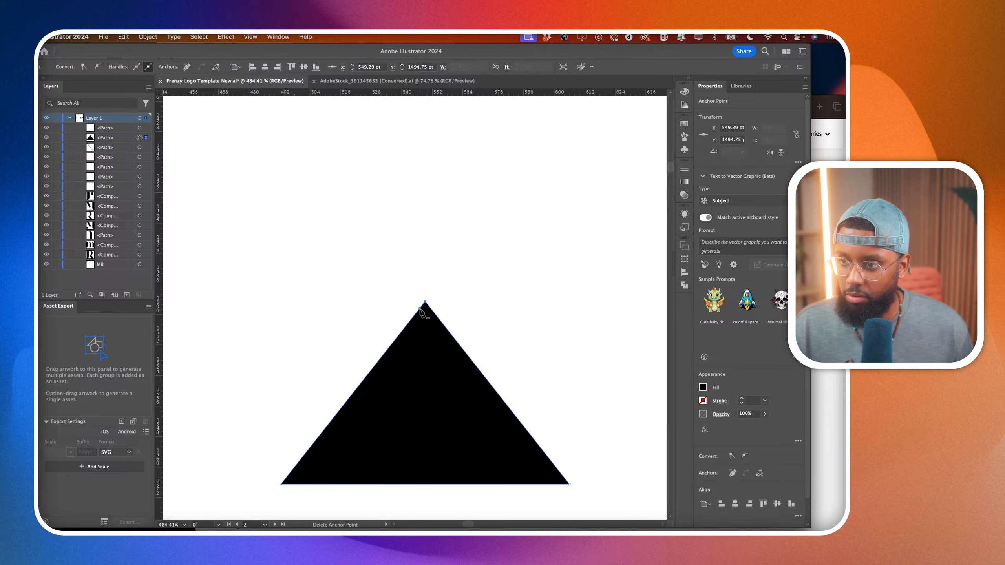
Try to make the triangle taller by moving its apex anchor point straight up.
{"action": "key", "text": "a"}
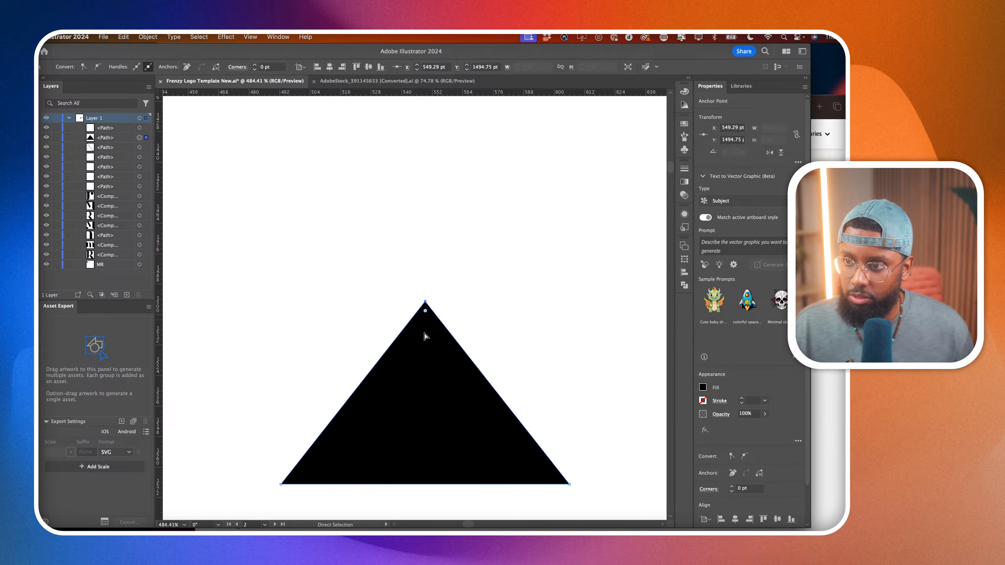
{"action": "left_click", "coordinate": [425, 316]}
{"action": "scroll", "coordinate": [424, 301], "scroll_direction": "down", "scroll_amount": 3}
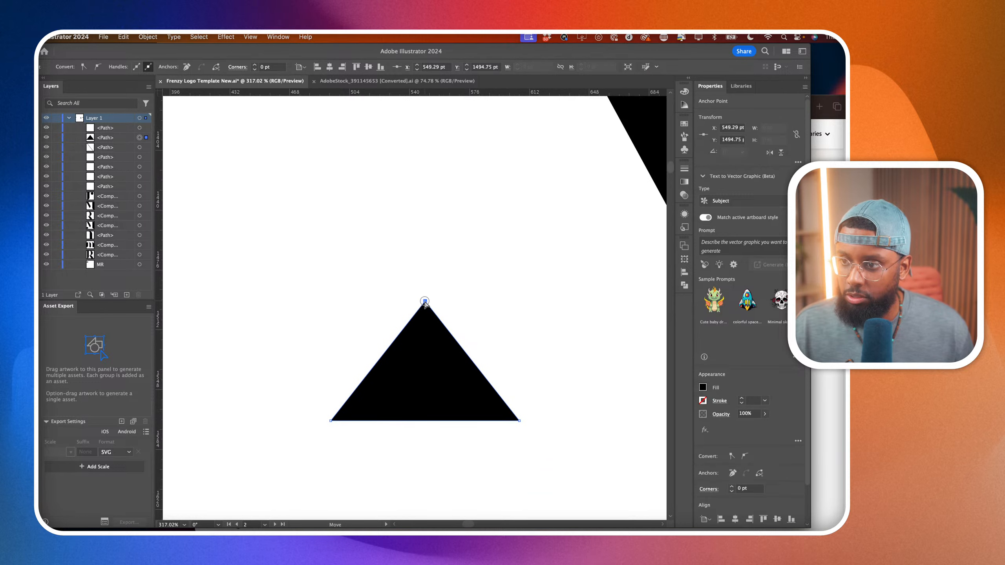
{"action": "left_click_drag", "start_coordinate": [422, 299], "coordinate": [424, 204]}
{"action": "scroll", "coordinate": [423, 206], "scroll_direction": "down", "scroll_amount": 3}
{"action": "left_click", "coordinate": [462, 222]}
{"action": "scroll", "coordinate": [463, 224], "scroll_direction": "up", "scroll_amount": 4}
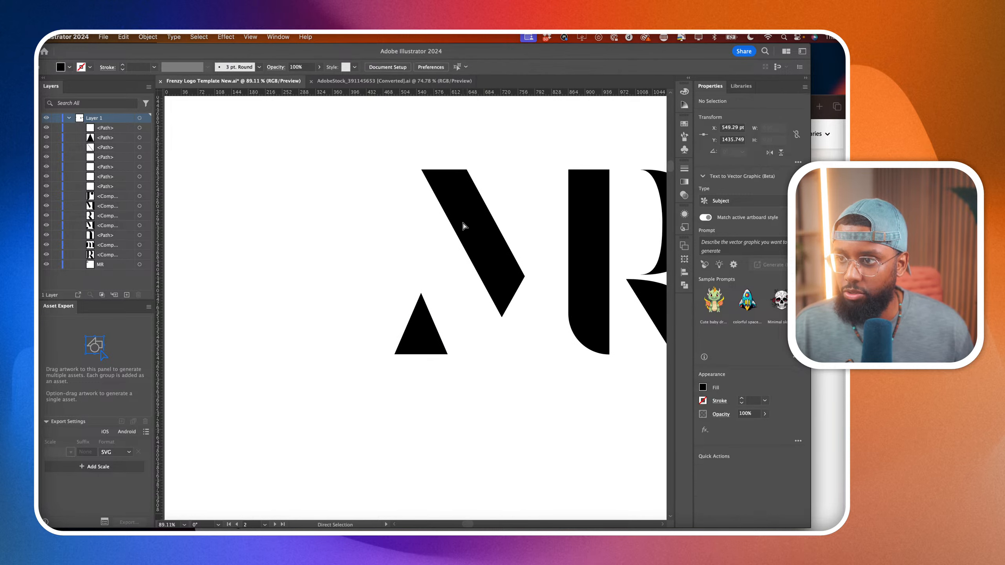
{"action": "key", "text": "super+z"}
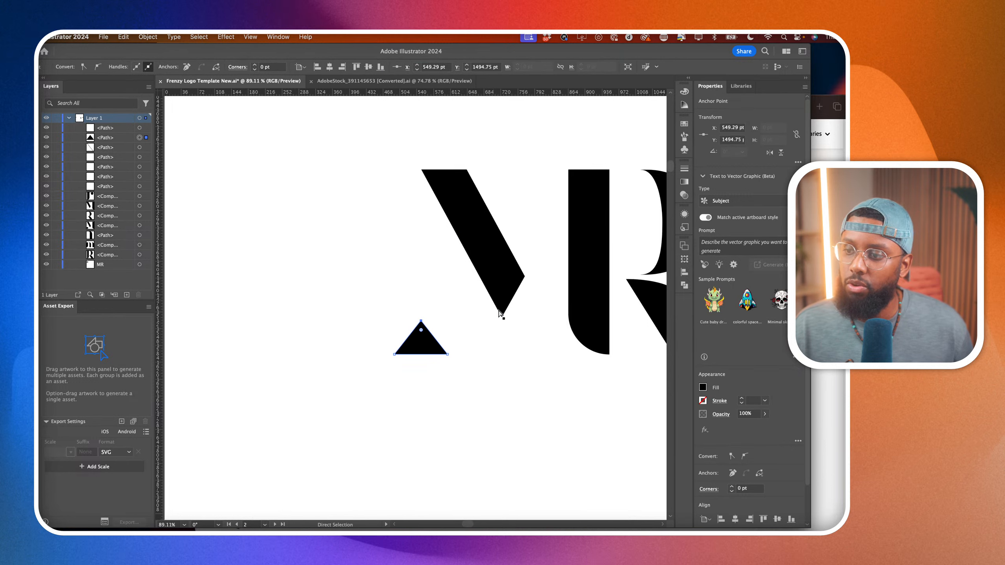
Compare the triangle version of the MR monogram with the dot version above it.
{"action": "left_click", "coordinate": [502, 316]}
{"action": "left_click", "coordinate": [489, 375]}
{"action": "scroll", "coordinate": [489, 375], "scroll_direction": "right", "scroll_amount": 2}
{"action": "scroll", "coordinate": [489, 375], "scroll_direction": "up", "scroll_amount": 2}
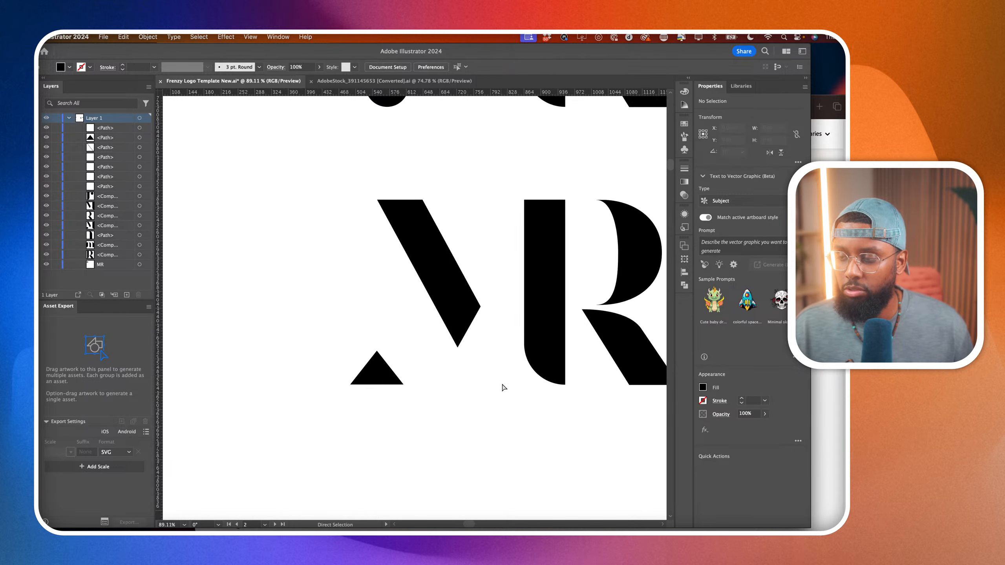
{"action": "scroll", "coordinate": [514, 376], "scroll_direction": "right", "scroll_amount": 3}
{"action": "scroll", "coordinate": [515, 376], "scroll_direction": "up", "scroll_amount": 1}
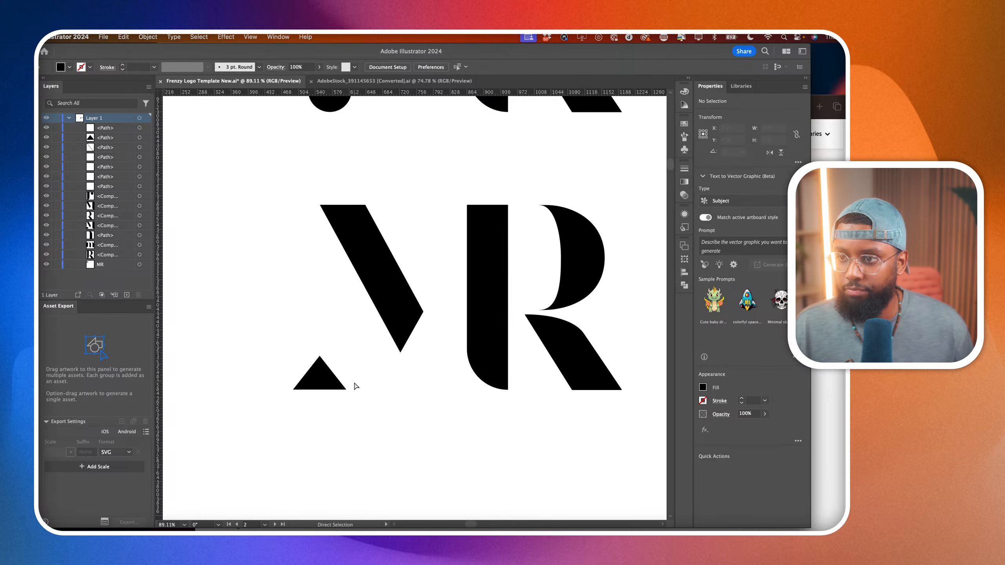
{"action": "scroll", "coordinate": [355, 386], "scroll_direction": "down", "scroll_amount": 3}
{"action": "scroll", "coordinate": [355, 386], "scroll_direction": "up", "scroll_amount": 1}
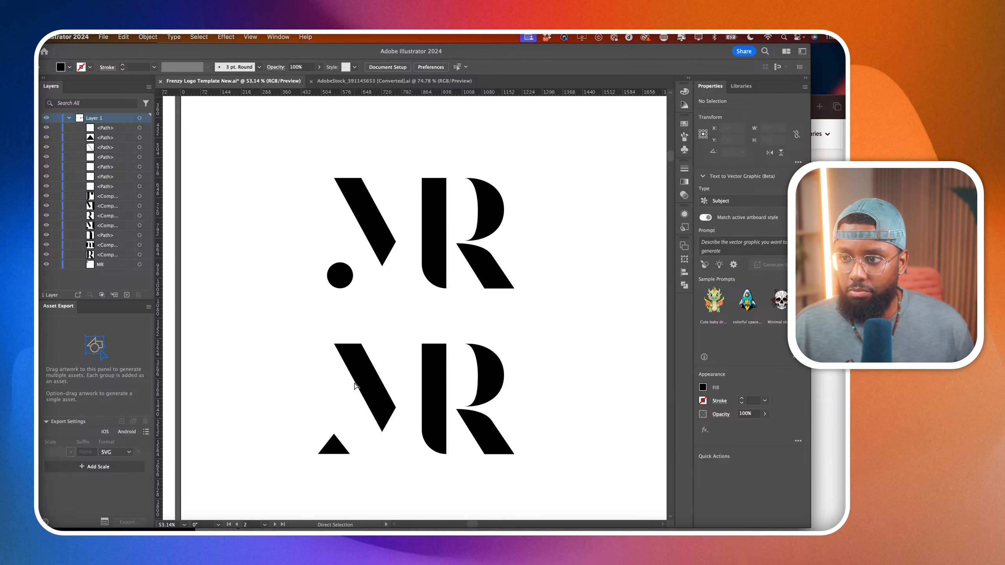
{"action": "scroll", "coordinate": [355, 386], "scroll_direction": "down", "scroll_amount": 2}
{"action": "scroll", "coordinate": [354, 386], "scroll_direction": "left", "scroll_amount": 1}
{"action": "left_click", "coordinate": [448, 402]}
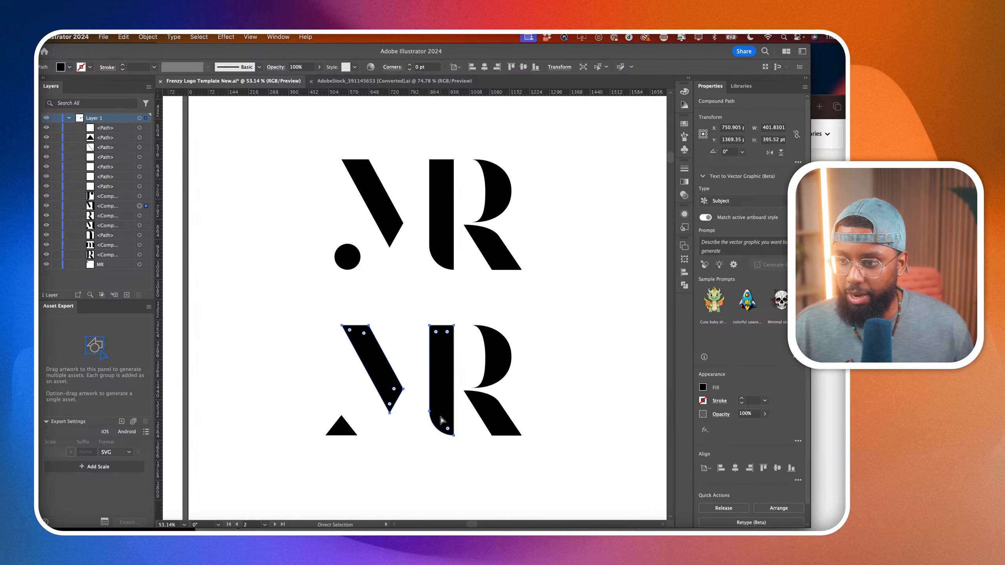
{"action": "scroll", "coordinate": [443, 419], "scroll_direction": "up", "scroll_amount": 2}
{"action": "left_click", "coordinate": [435, 458]}
{"action": "scroll", "coordinate": [331, 396], "scroll_direction": "down", "scroll_amount": 5}
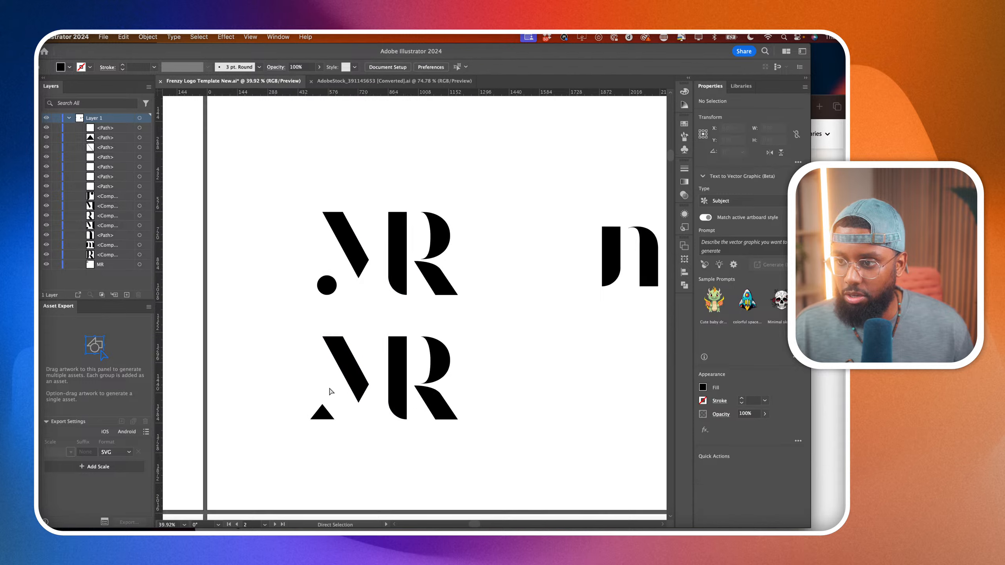
Select the whole triangle version of the MR monogram, move it straight down about 195 pt, and lock it.
{"action": "left_click_drag", "start_coordinate": [303, 362], "coordinate": [422, 441]}
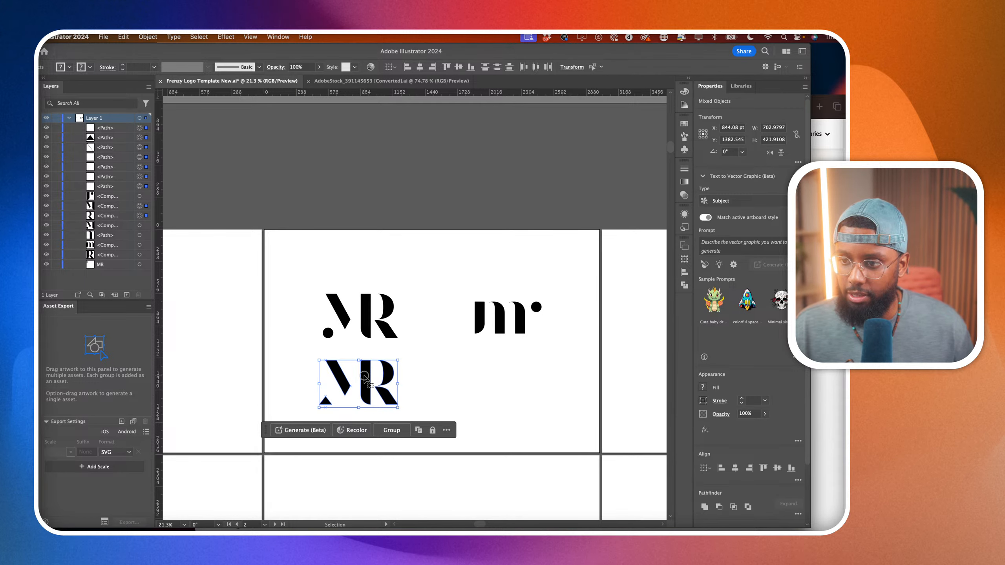
{"action": "left_click_drag", "start_coordinate": [365, 377], "coordinate": [365, 401]}
{"action": "scroll", "coordinate": [457, 345], "scroll_direction": "down", "scroll_amount": 3}
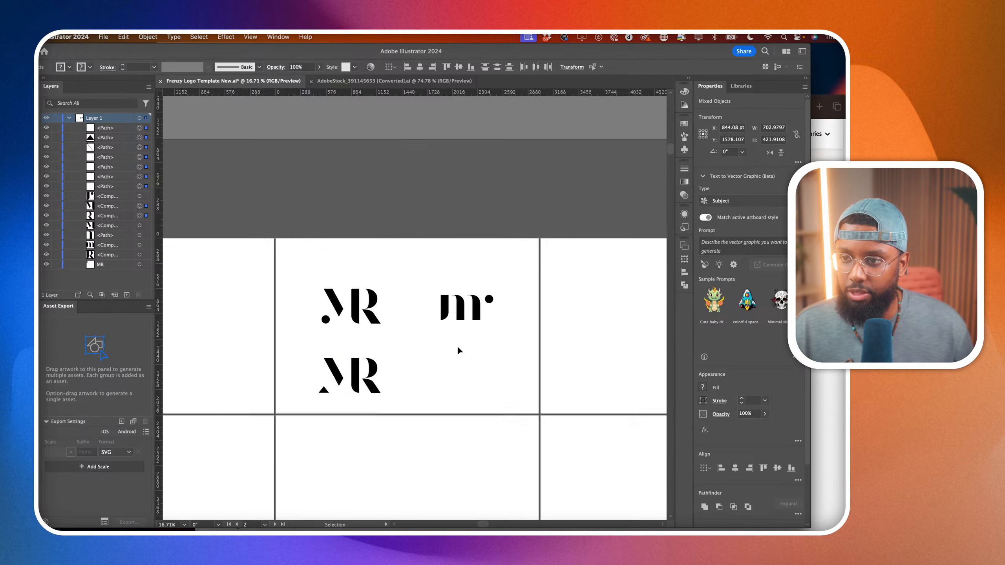
{"action": "left_click", "coordinate": [466, 352]}
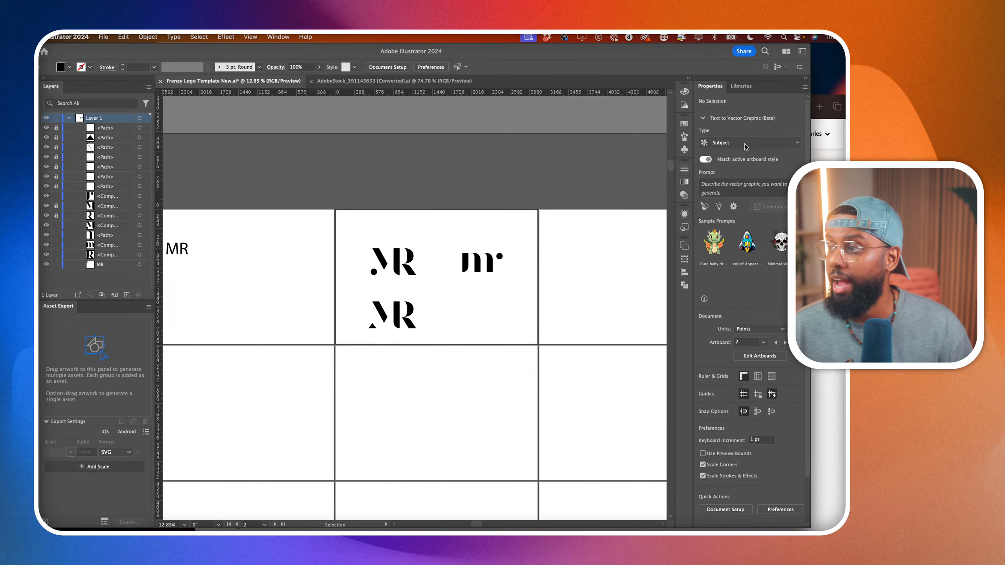
Switch to Adobe Stock in the browser, search for "modern font" and browse the results.
{"action": "key", "text": "super+Tab"}
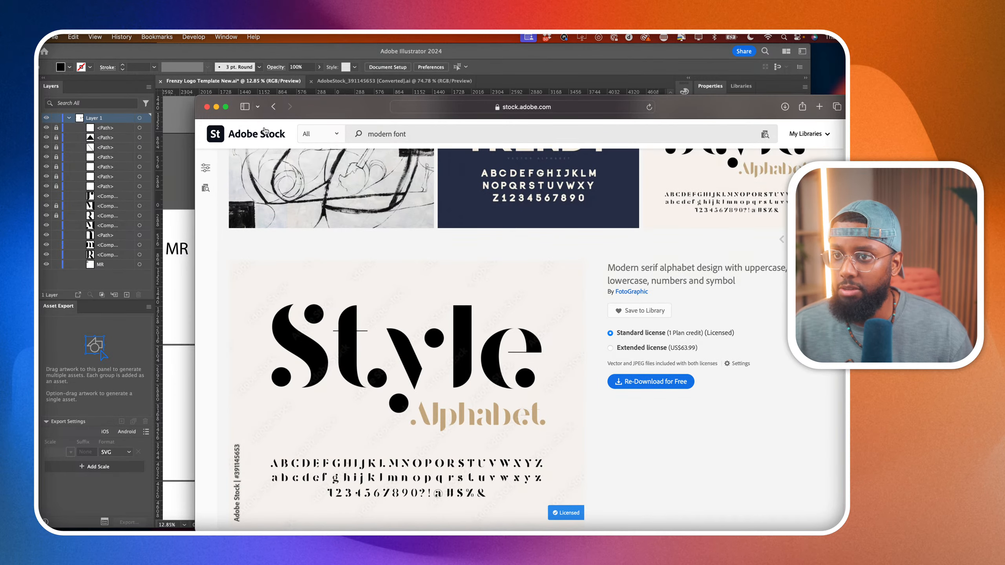
{"action": "left_click", "coordinate": [272, 107]}
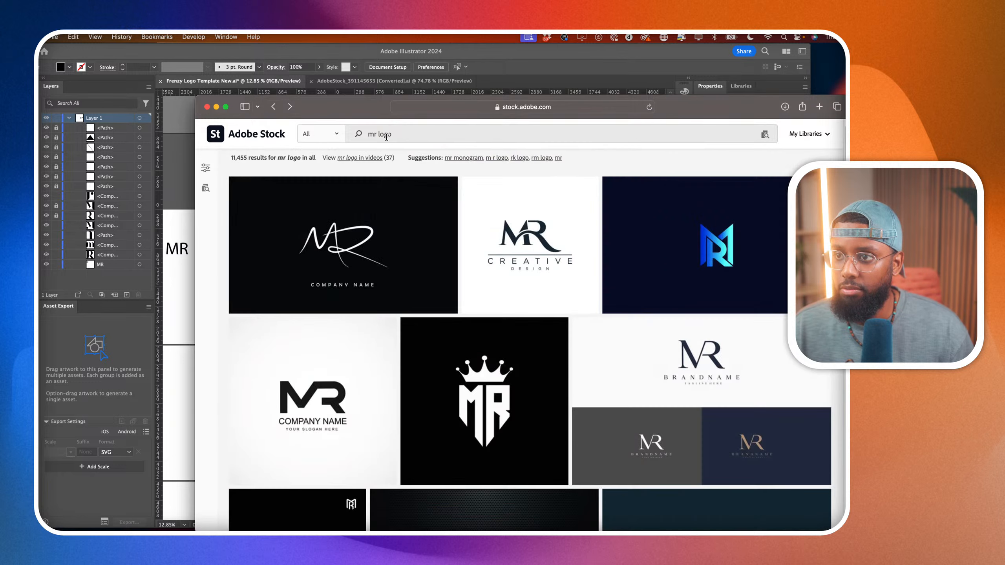
{"action": "triple_click", "coordinate": [387, 137]}
{"action": "type", "text": "m"}
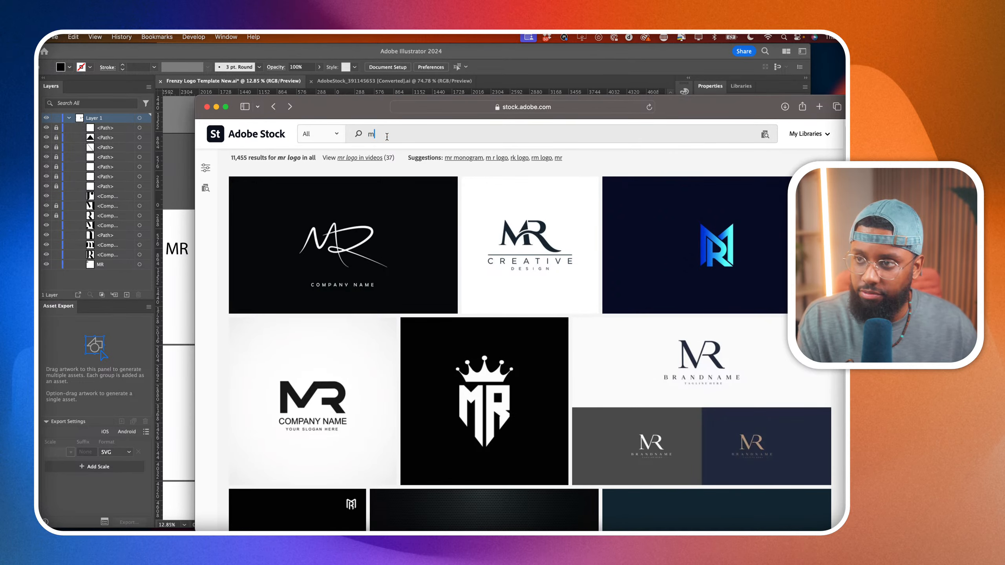
{"action": "type", "text": "odern font"}
{"action": "key", "text": "Return"}
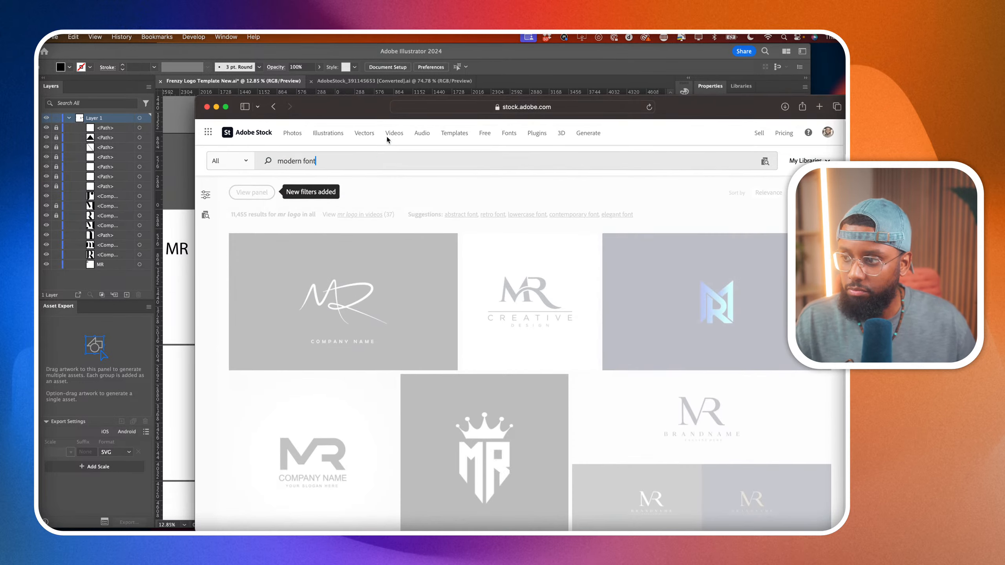
{"action": "scroll", "coordinate": [321, 347], "scroll_direction": "down", "scroll_amount": 14}
{"action": "scroll", "coordinate": [321, 347], "scroll_direction": "up", "scroll_amount": 14}
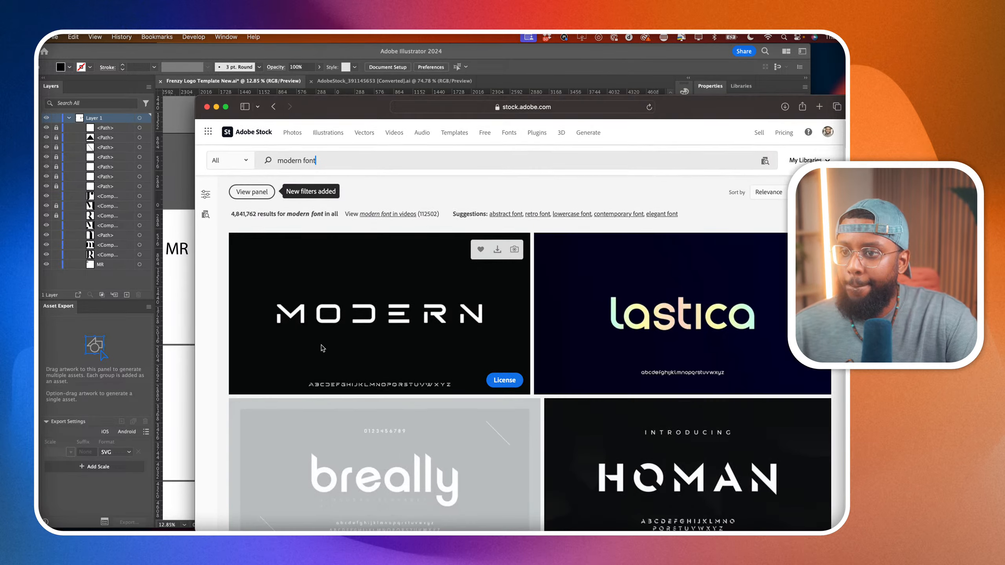
Pick the Ares typeface from the modern font results, license it, and save AdobeStock_382542712.ai in the Episode 32 folder.
{"action": "scroll", "coordinate": [322, 347], "scroll_direction": "down", "scroll_amount": 12}
{"action": "scroll", "coordinate": [322, 347], "scroll_direction": "up", "scroll_amount": 4}
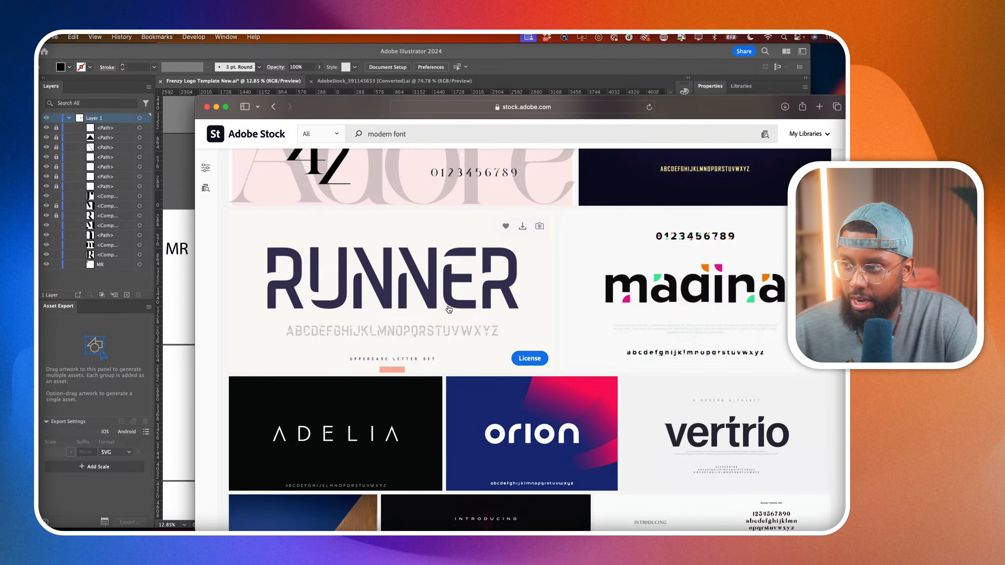
{"action": "scroll", "coordinate": [448, 308], "scroll_direction": "down", "scroll_amount": 8}
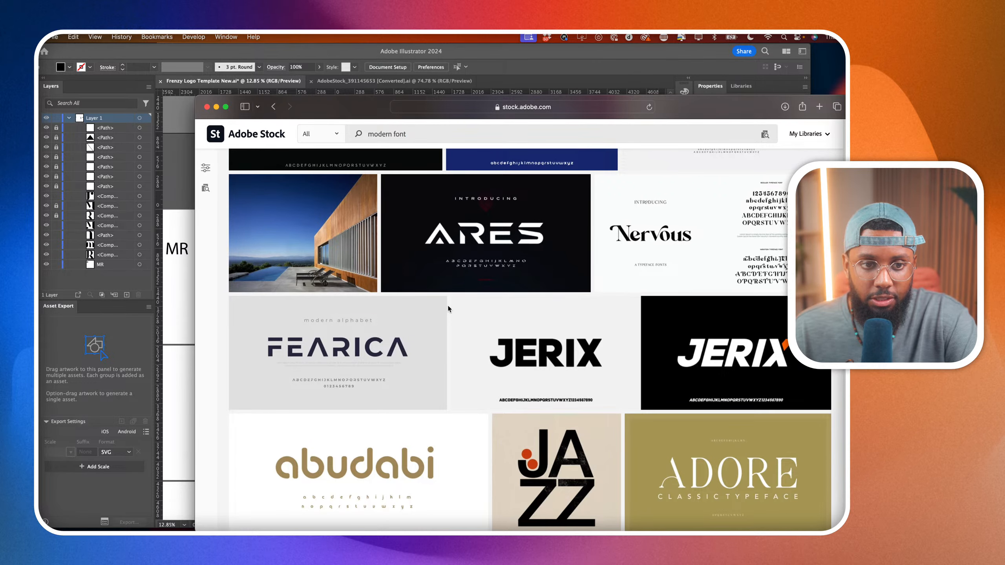
{"action": "scroll", "coordinate": [448, 307], "scroll_direction": "down", "scroll_amount": 1}
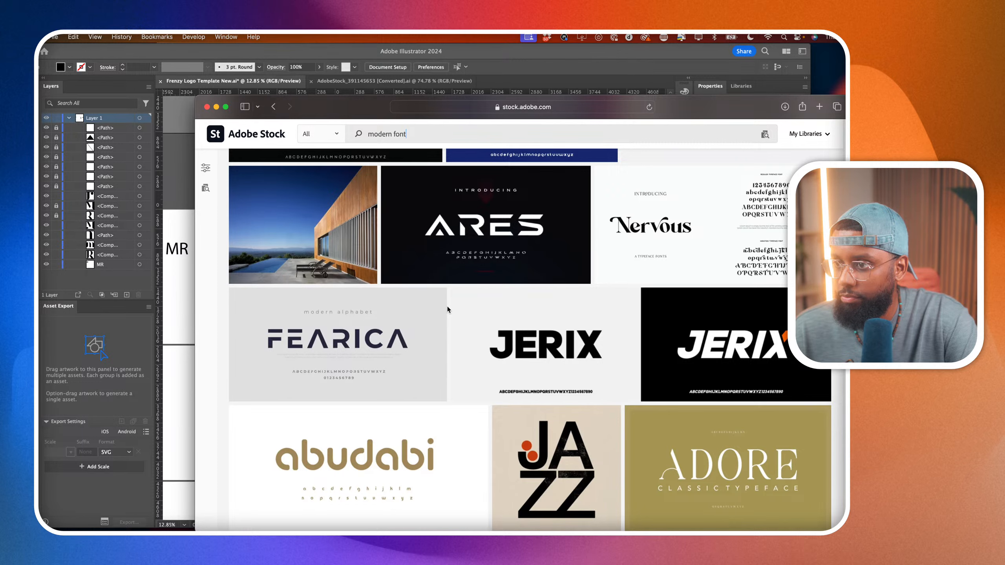
{"action": "left_click", "coordinate": [499, 236]}
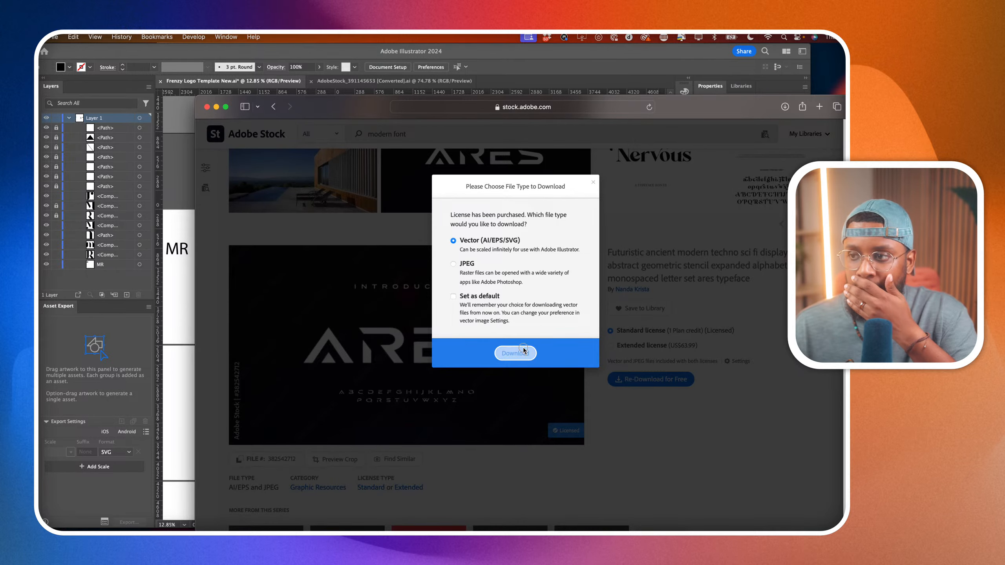
{"action": "left_click", "coordinate": [523, 352]}
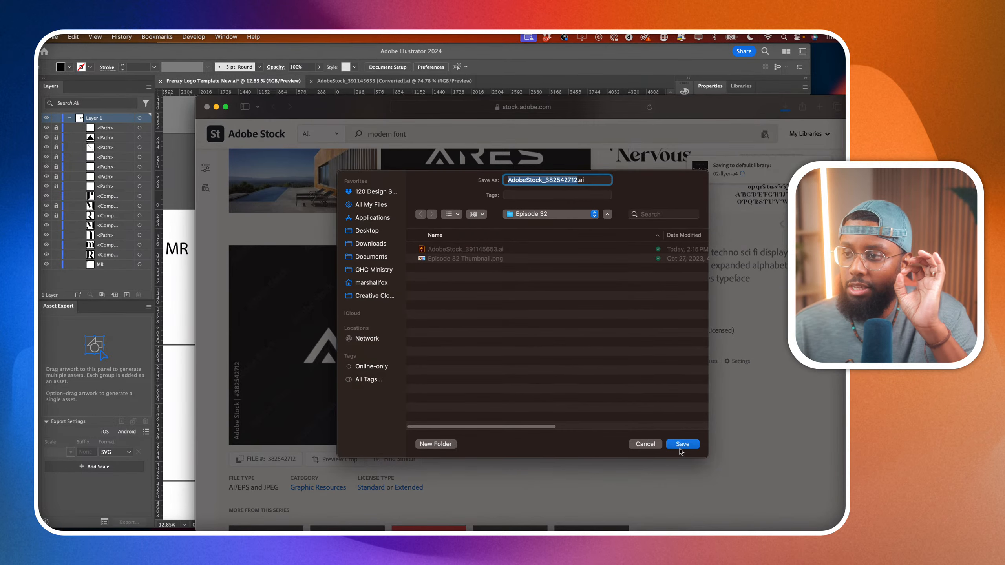
{"action": "left_click", "coordinate": [682, 445]}
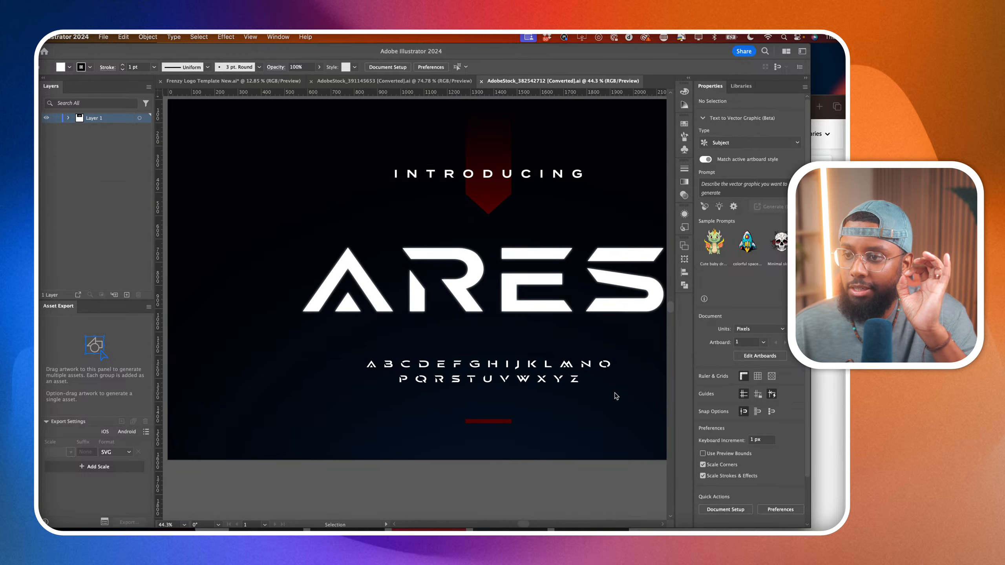
Copy the M and R glyphs from the small Ares alphabet and paste them into the Frenzy Logo Template New document.
{"action": "scroll", "coordinate": [660, 349], "scroll_direction": "up", "scroll_amount": 2}
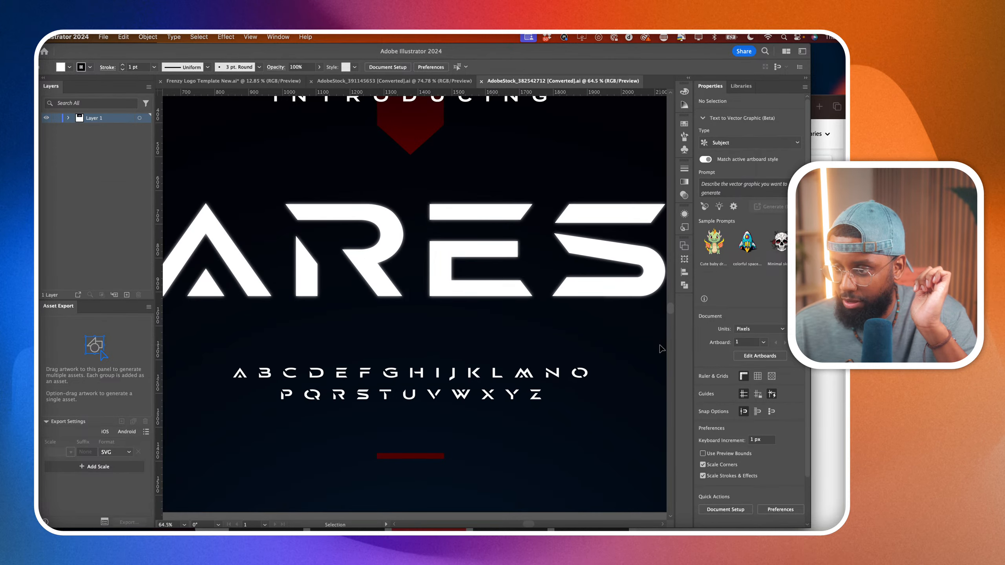
{"action": "scroll", "coordinate": [489, 399], "scroll_direction": "up", "scroll_amount": 5}
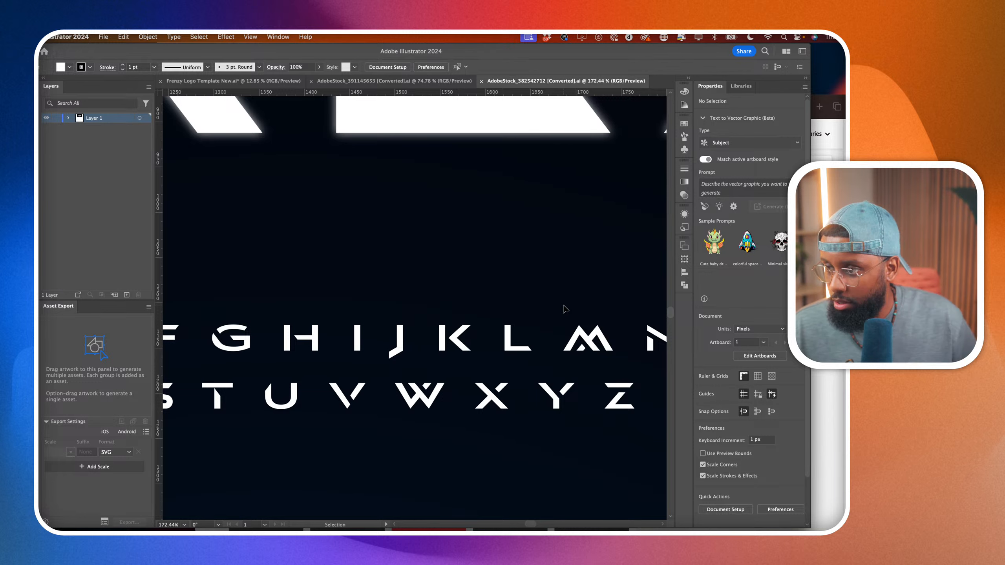
{"action": "left_click", "coordinate": [613, 365]}
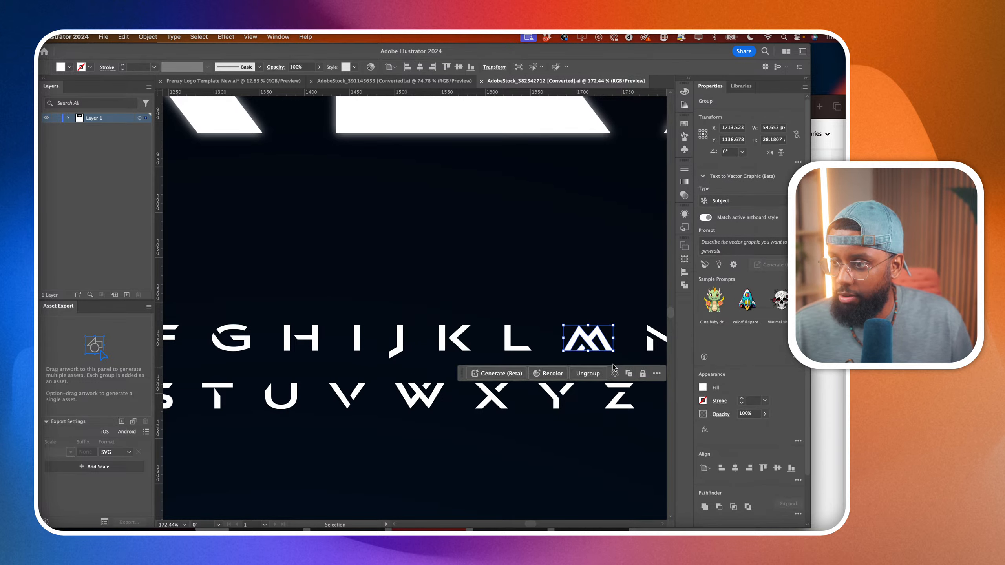
{"action": "scroll", "coordinate": [614, 366], "scroll_direction": "left", "scroll_amount": 5}
{"action": "scroll", "coordinate": [612, 366], "scroll_direction": "left", "scroll_amount": 4}
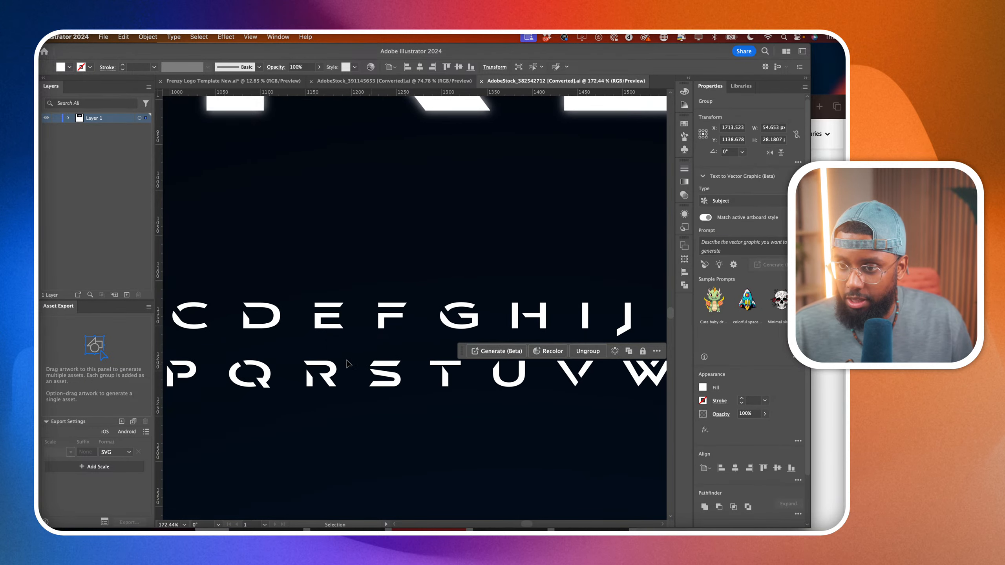
{"action": "left_click_drag", "start_coordinate": [285, 351], "coordinate": [366, 411]}
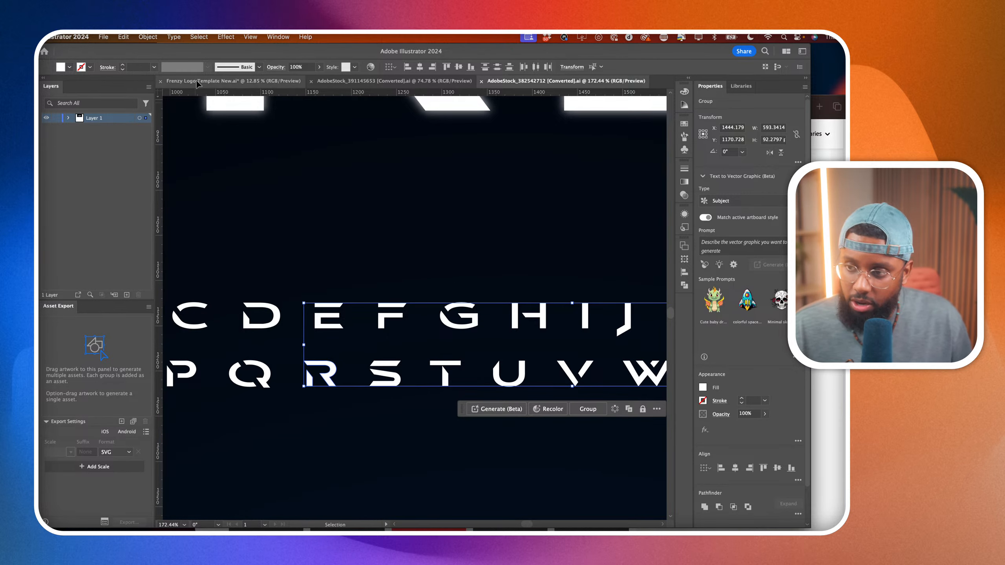
{"action": "left_click", "coordinate": [382, 83]}
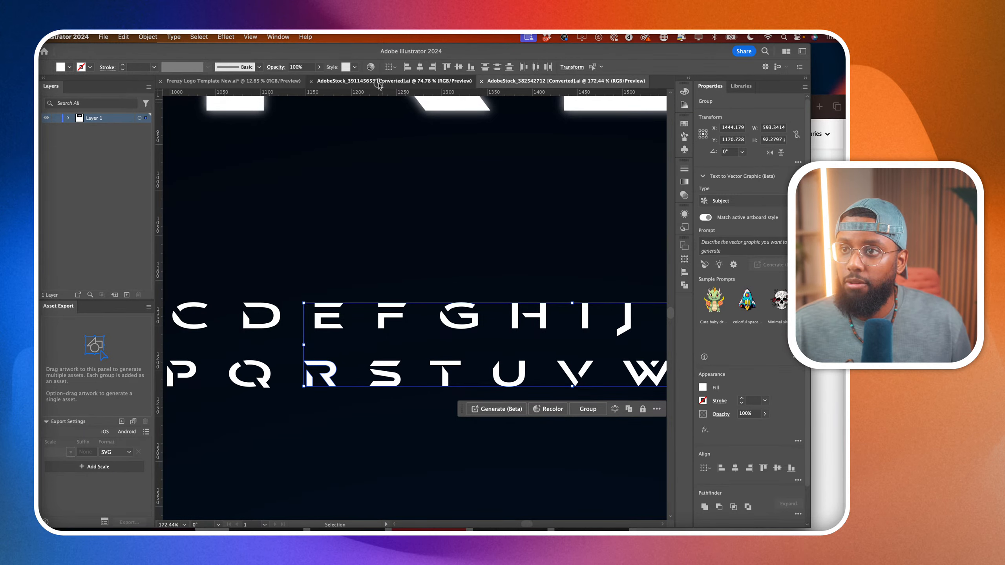
{"action": "scroll", "coordinate": [394, 277], "scroll_direction": "down", "scroll_amount": 2}
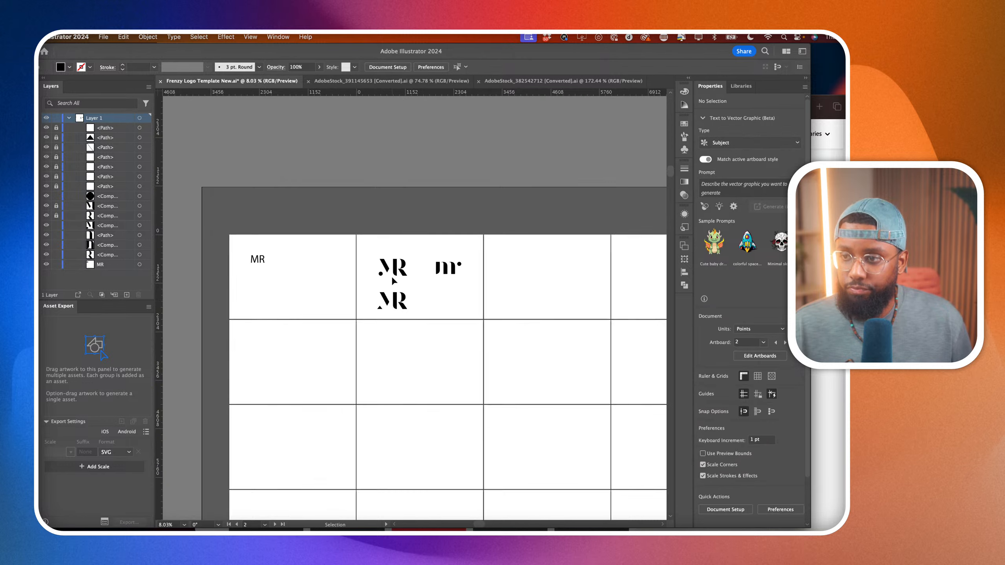
{"action": "left_click", "coordinate": [434, 392]}
{"action": "key", "text": "super+v"}
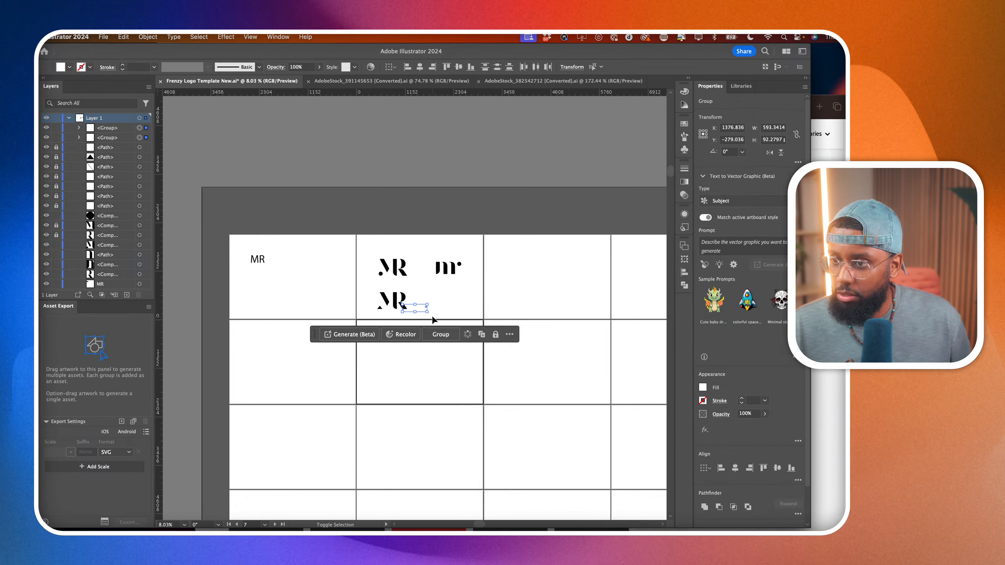
Scale the pasted M and R up proportionally to about 3722 by 579 pt overall and fill them with black.
{"action": "left_click_drag", "start_coordinate": [429, 313], "coordinate": [559, 331]}
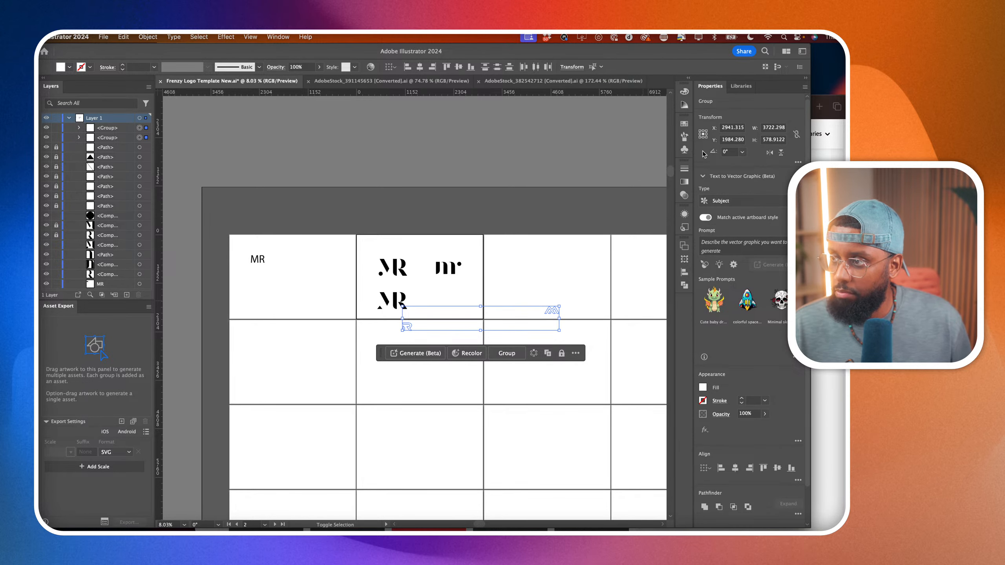
{"action": "left_click", "coordinate": [703, 387]}
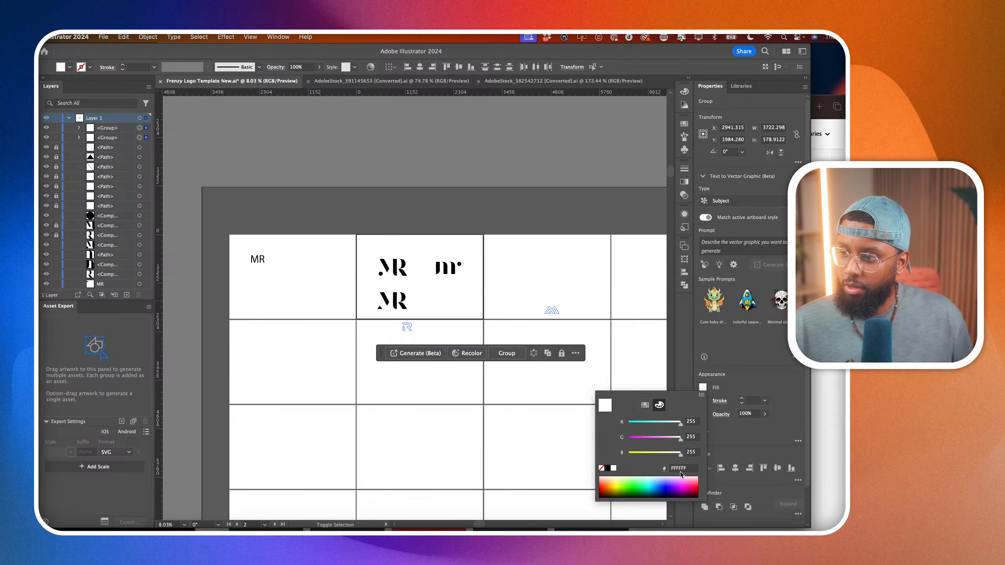
{"action": "left_click", "coordinate": [607, 471]}
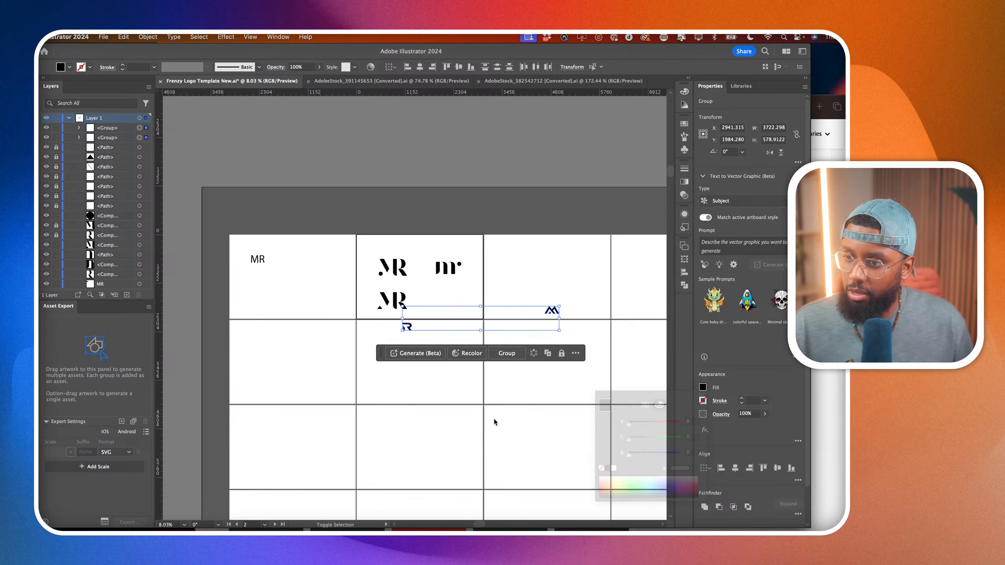
Move the R beside the M on the third artboard to form an MR monogram.
{"action": "left_click", "coordinate": [410, 329]}
{"action": "left_click_drag", "start_coordinate": [408, 329], "coordinate": [547, 310]}
{"action": "scroll", "coordinate": [567, 314], "scroll_direction": "up", "scroll_amount": 10}
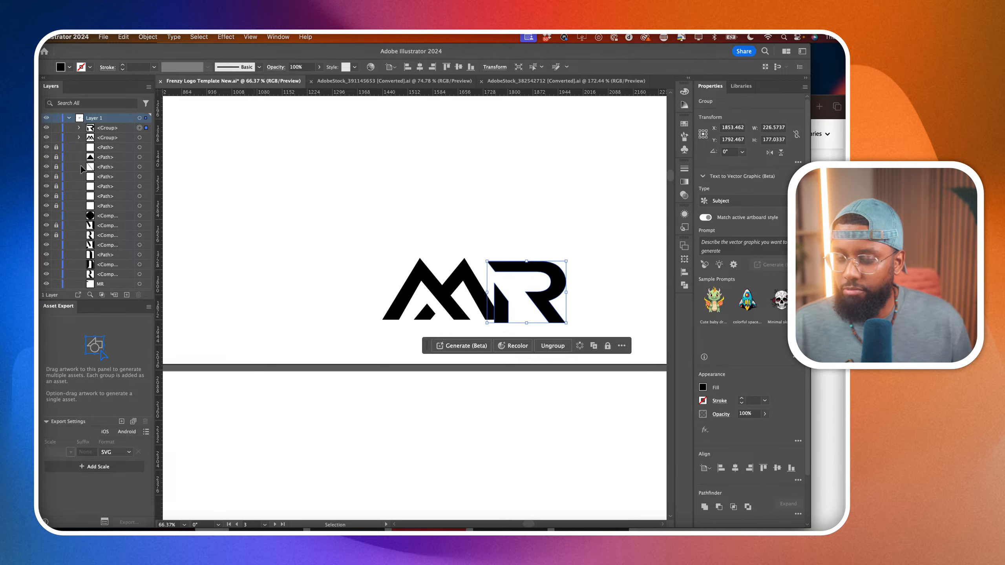
Remove the R's vertical stem piece and shift the rest of the letter closer to the M, aligning their baselines.
{"action": "key", "text": "shift+m"}
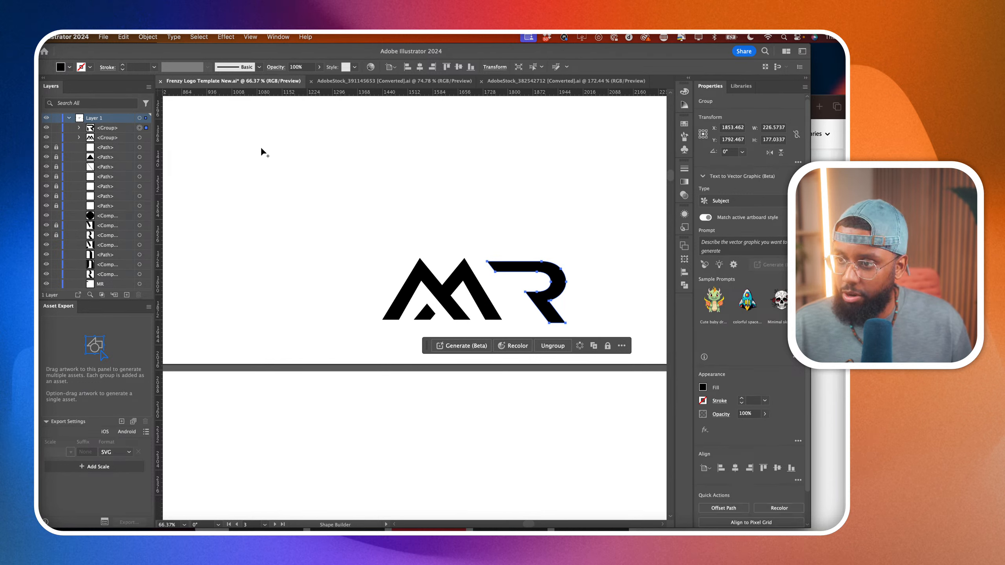
{"action": "key", "text": "a"}
{"action": "left_click", "coordinate": [246, 385]}
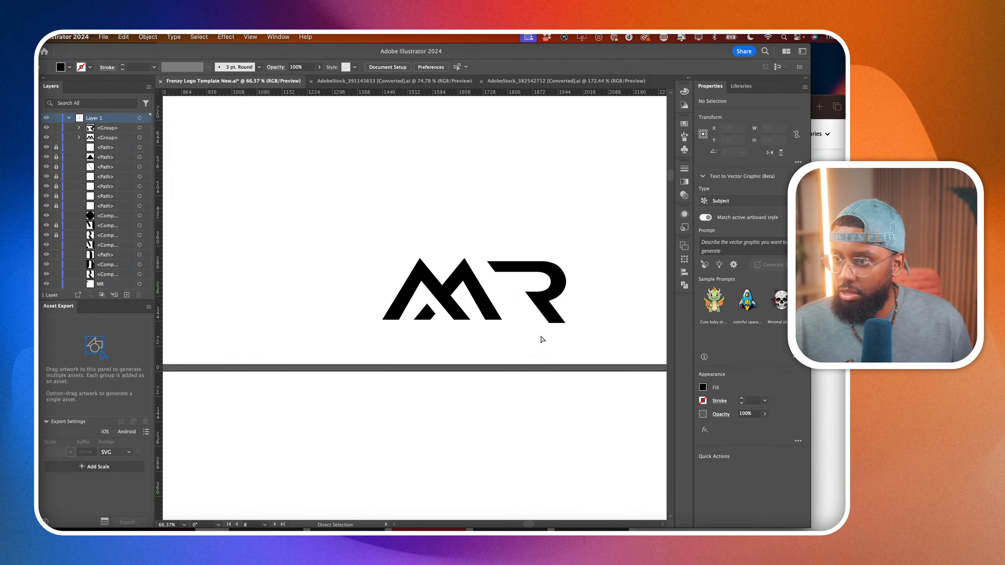
{"action": "left_click_drag", "start_coordinate": [546, 313], "coordinate": [532, 308]}
{"action": "left_click", "coordinate": [523, 423]}
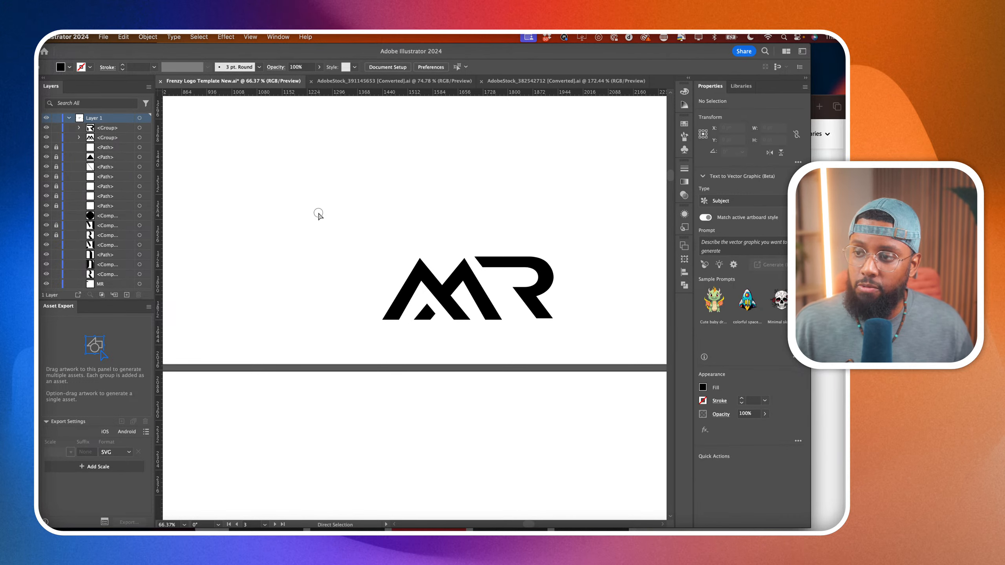
Select the whole Ares MR monogram and move it straight up toward the middle of its artboard.
{"action": "left_click_drag", "start_coordinate": [317, 214], "coordinate": [534, 194]}
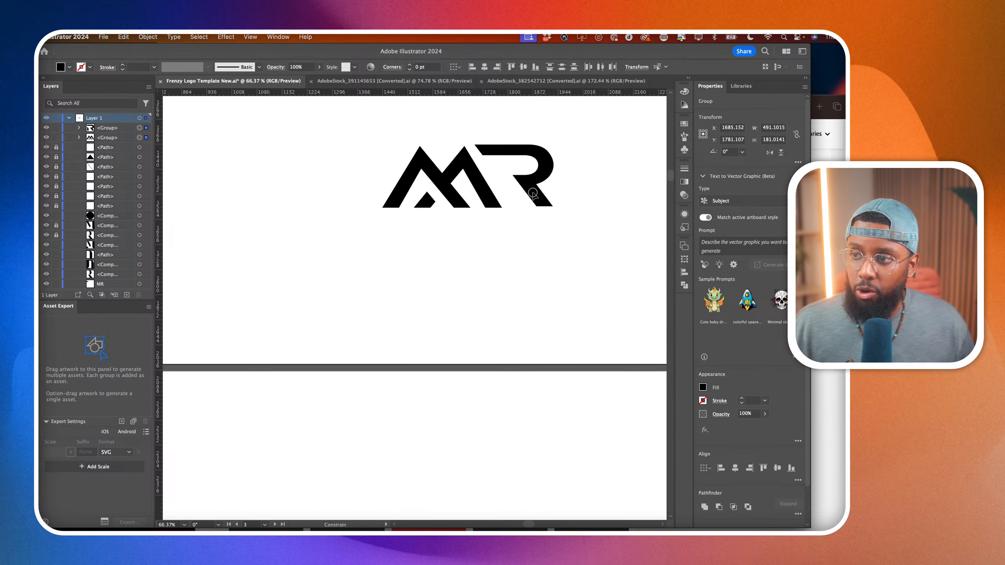
{"action": "left_click", "coordinate": [562, 313]}
{"action": "scroll", "coordinate": [561, 313], "scroll_direction": "up", "scroll_amount": 4}
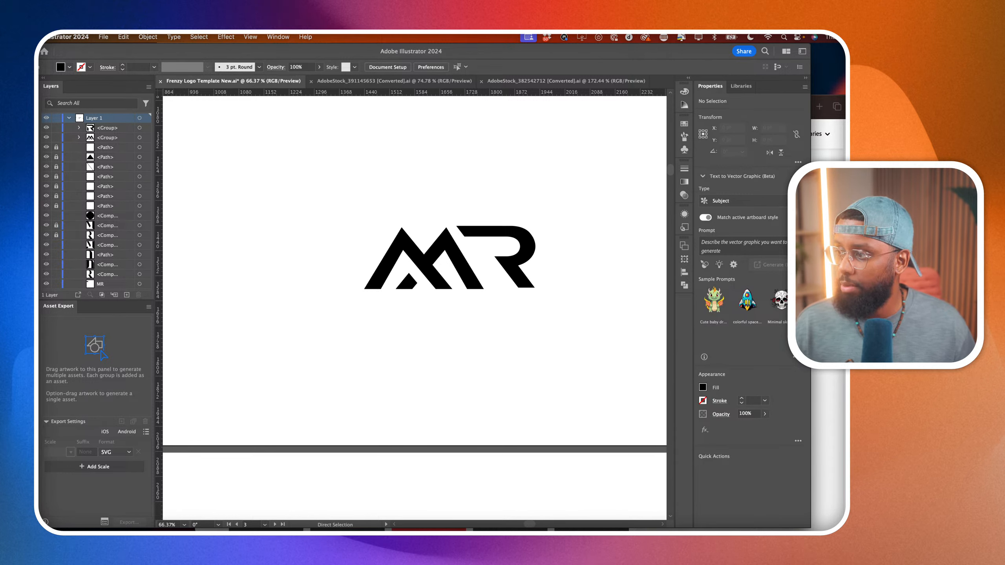
Draw a straight diagonal line with the Pen tool along the M's long inner diagonal, from above its first peak to below the baseline.
{"action": "key", "text": "super+Tab"}
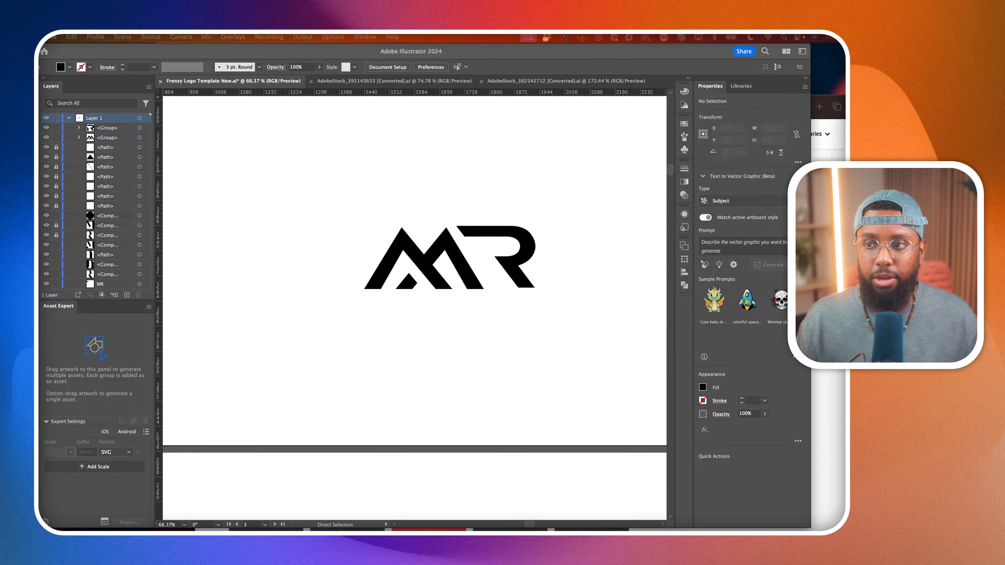
{"action": "left_click", "coordinate": [319, 391]}
{"action": "scroll", "coordinate": [438, 284], "scroll_direction": "up", "scroll_amount": 5}
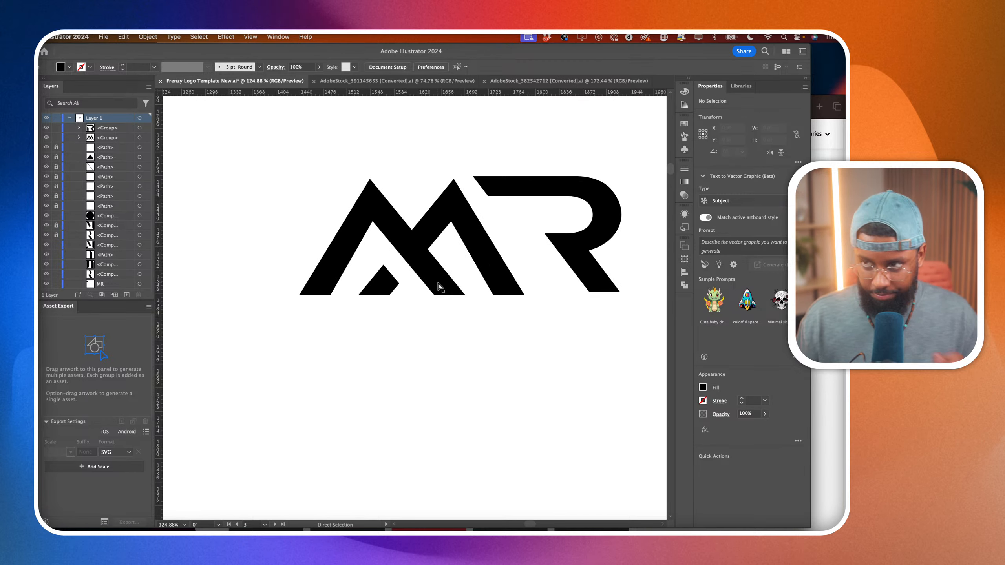
{"action": "key", "text": "minus"}
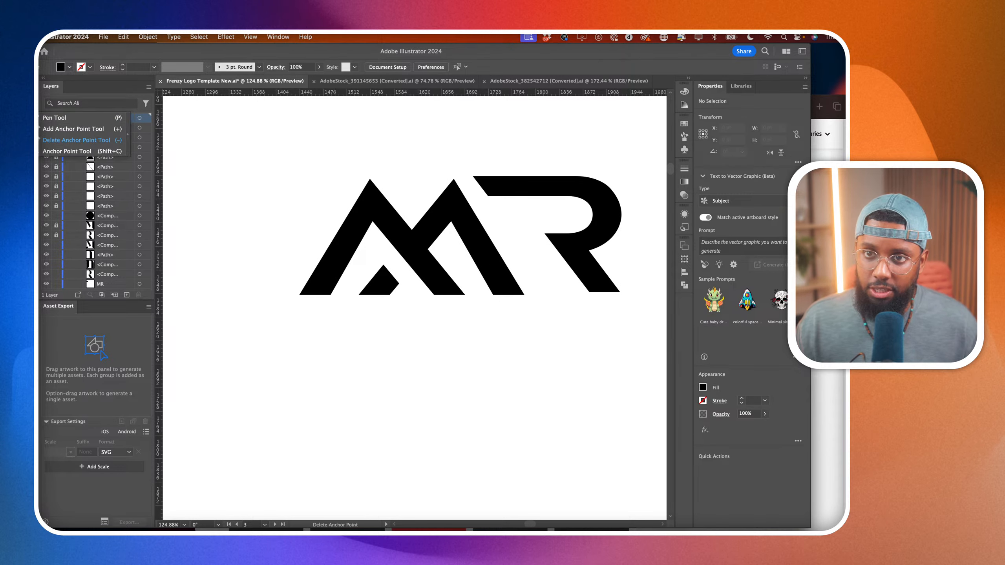
{"action": "key", "text": "p"}
{"action": "left_click", "coordinate": [356, 155]}
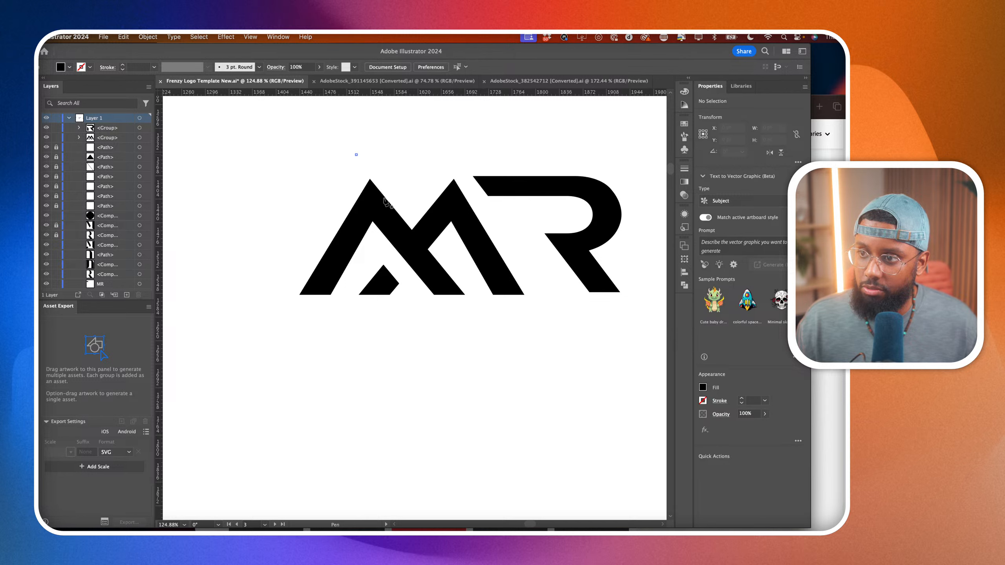
{"action": "left_click", "coordinate": [496, 335]}
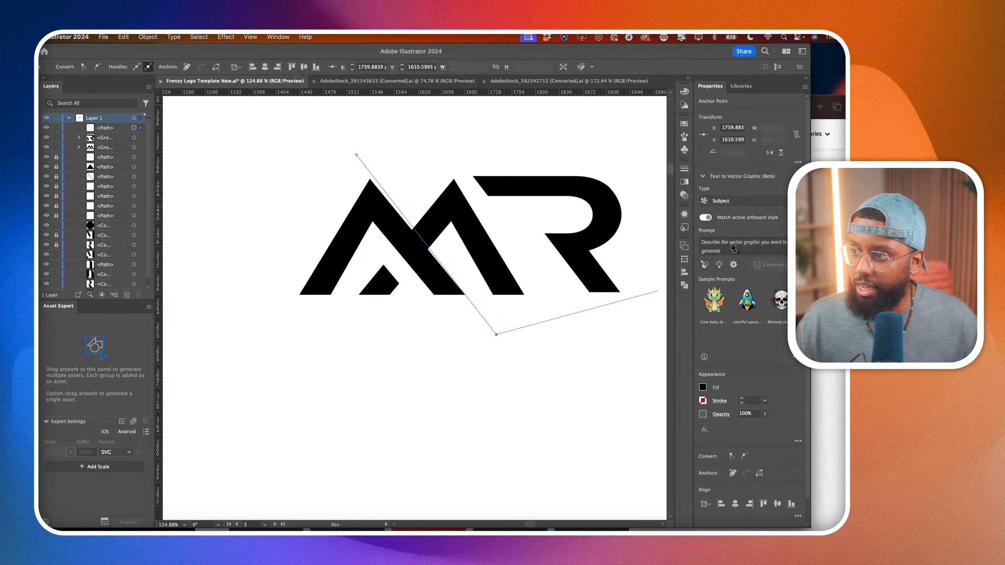
Give the diagonal line an 11 pt red stroke and end the path.
{"action": "left_click", "coordinate": [742, 398]}
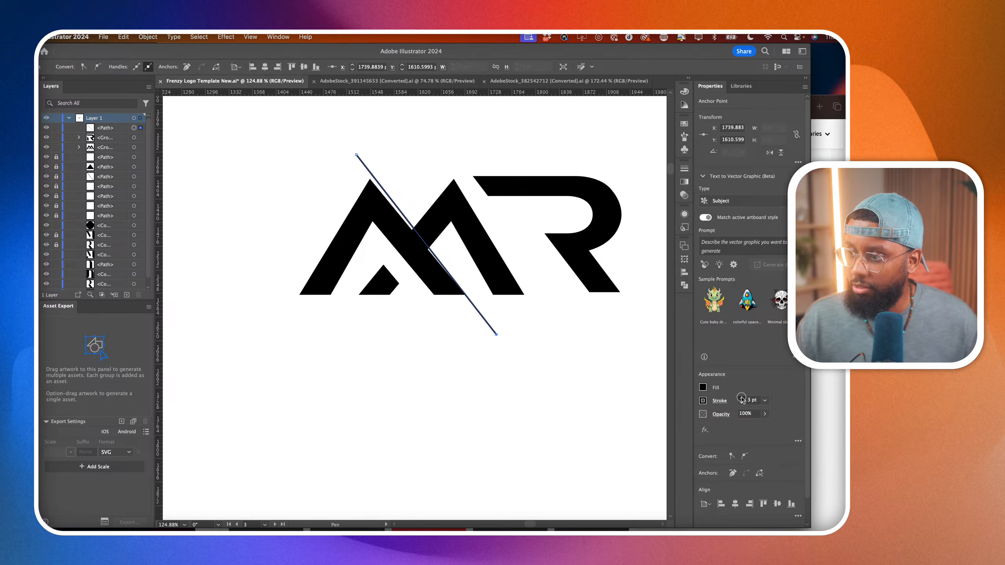
{"action": "left_click", "coordinate": [702, 401]}
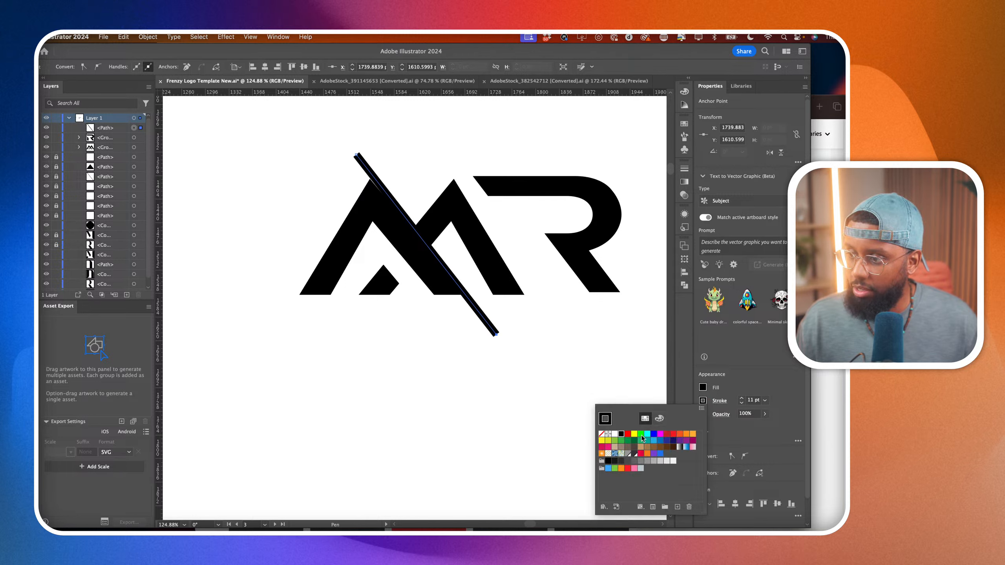
{"action": "left_click", "coordinate": [628, 434]}
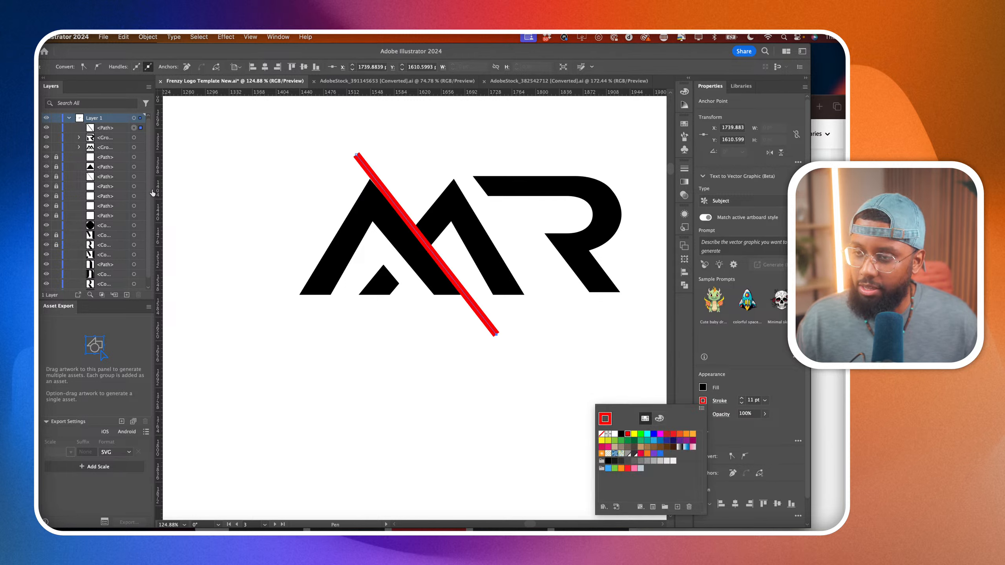
{"action": "key", "text": "Escape"}
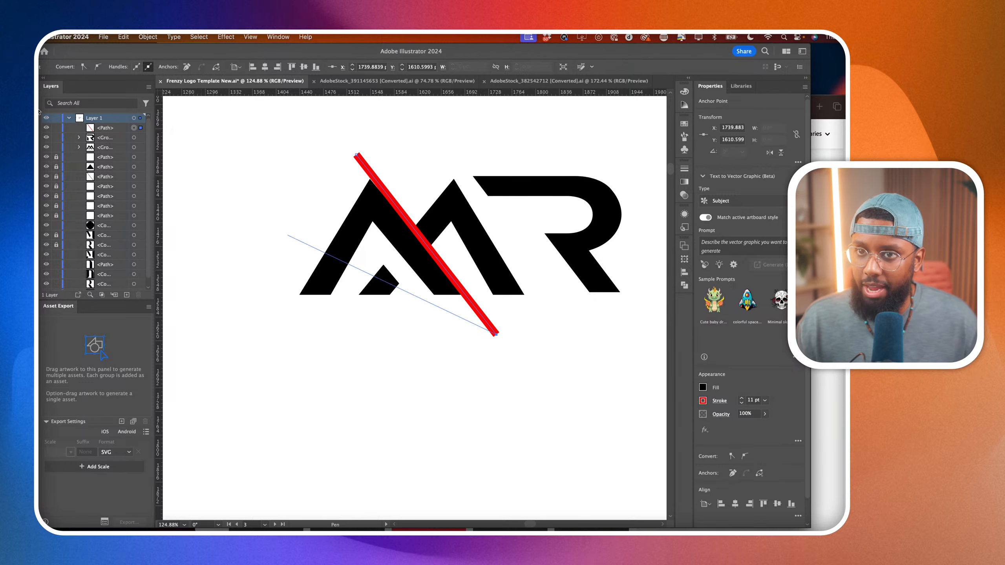
Pull the red line's lower end up to just below the M's baseline and extend its upper end slightly up and outward.
{"action": "key", "text": "a"}
{"action": "left_click_drag", "start_coordinate": [500, 336], "coordinate": [469, 298]}
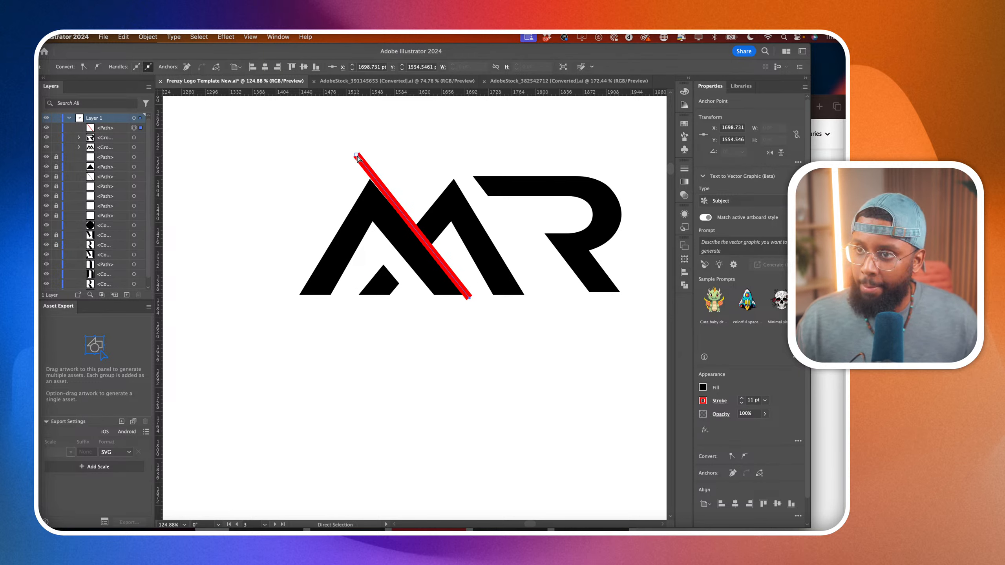
{"action": "mouse_move", "coordinate": [358, 158]}
{"action": "left_mouse_down"}
{"action": "mouse_move", "coordinate": [338, 153]}
{"action": "mouse_move", "coordinate": [351, 151]}
{"action": "left_mouse_up"}
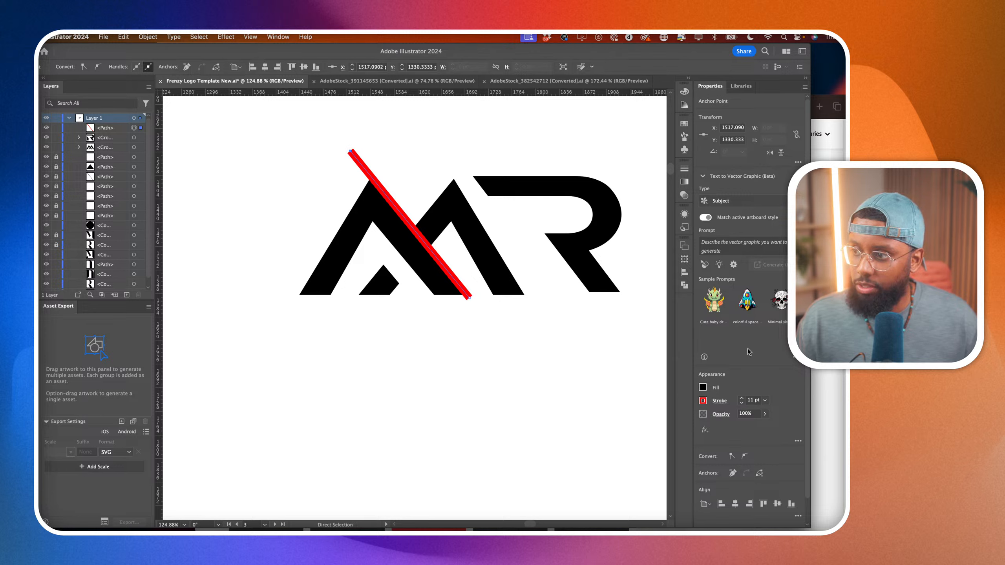
Set the red diagonal line's stroke to 4 pt and pull its upper end slightly inward along the diagonal.
{"action": "left_click", "coordinate": [741, 398]}
{"action": "left_click", "coordinate": [742, 403]}
{"action": "left_click", "coordinate": [742, 404]}
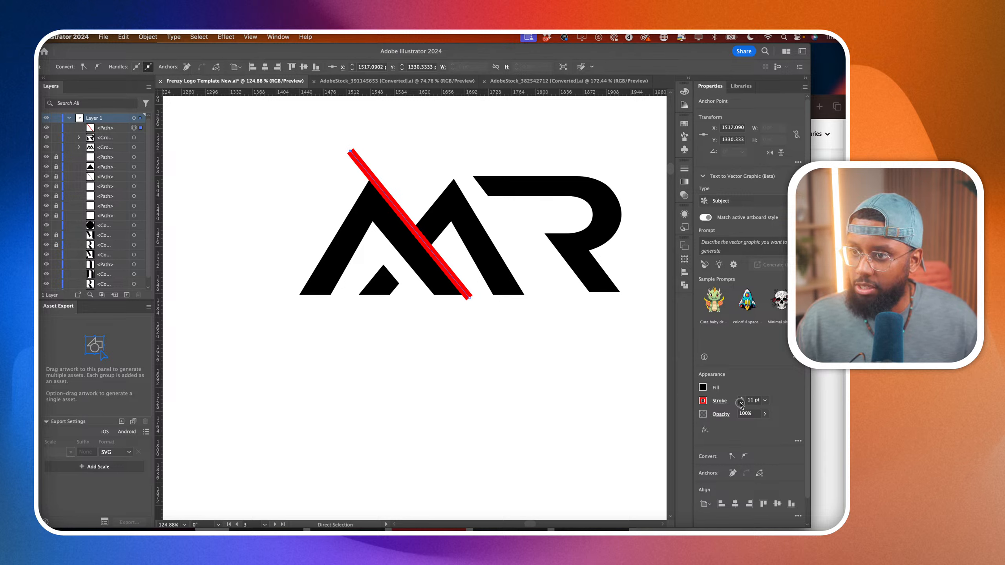
{"action": "left_click", "coordinate": [742, 403]}
{"action": "left_click", "coordinate": [742, 404]}
{"action": "left_click", "coordinate": [741, 404]}
{"action": "left_click", "coordinate": [742, 404]}
{"action": "left_click", "coordinate": [741, 403]}
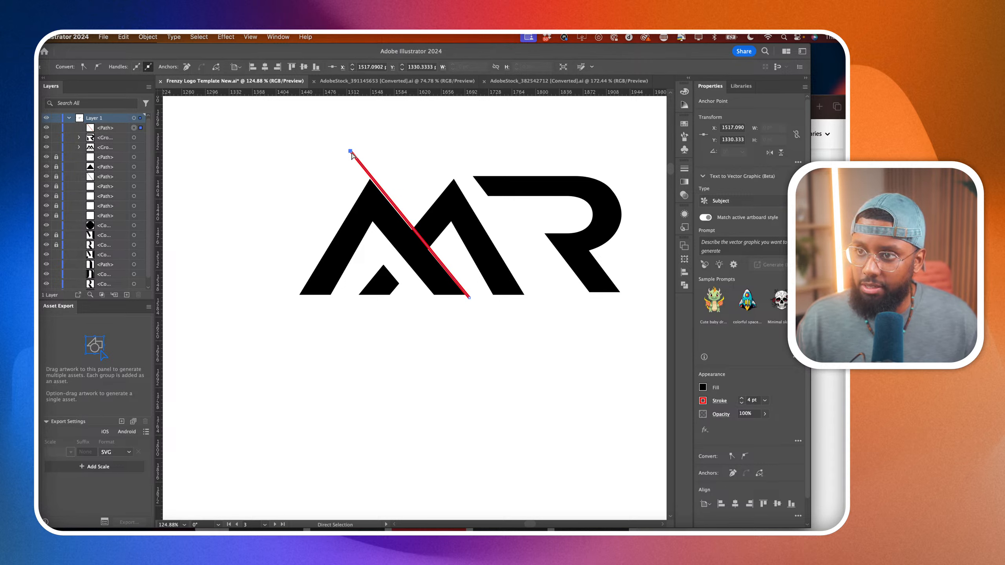
{"action": "left_click_drag", "start_coordinate": [350, 152], "coordinate": [355, 160]}
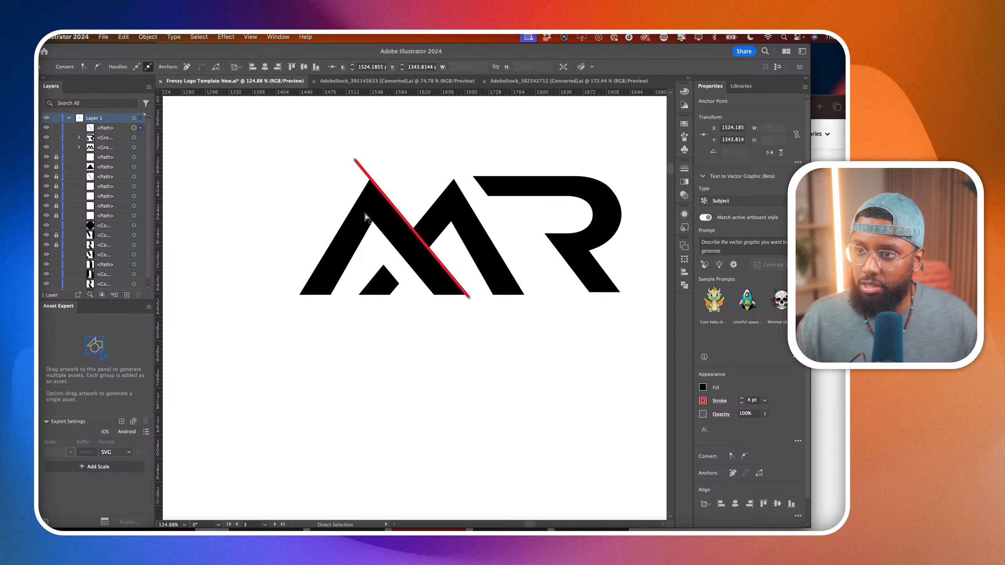
Duplicate the red diagonal line twice horizontally, placing one copy beside the M's outer leg and one along the R's leg.
{"action": "key", "text": "v"}
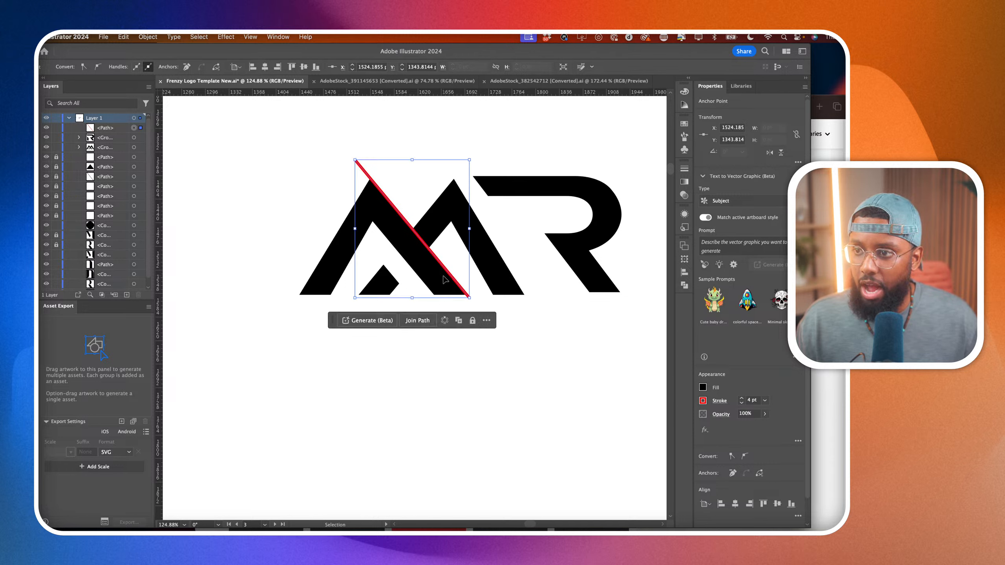
{"action": "left_click_drag", "start_coordinate": [449, 273], "coordinate": [575, 292]}
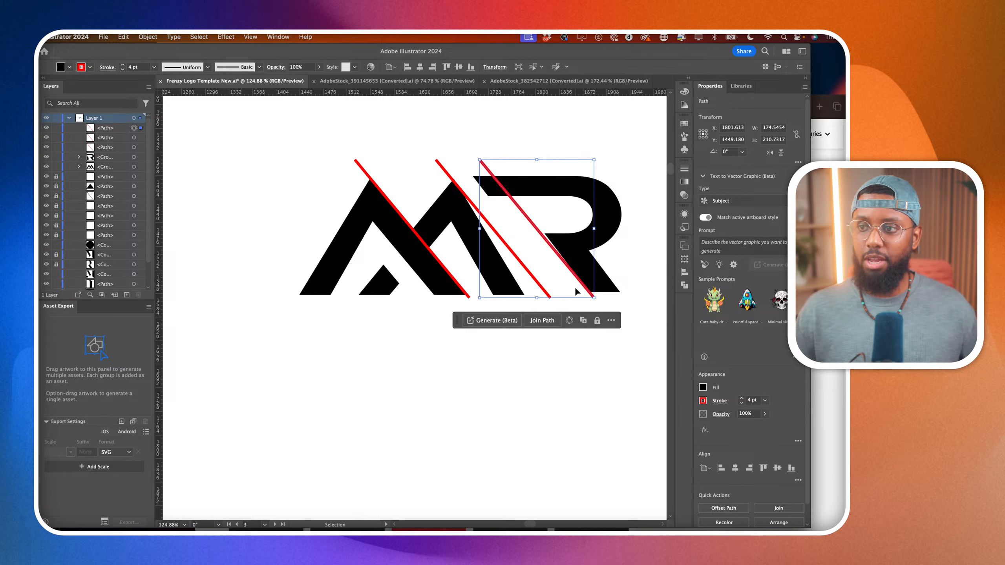
Draw an upright triangle about 208 by 180 pt with the Polygon tool over the M's outer leg and remove its fill.
{"action": "left_click_drag", "start_coordinate": [28, 140], "coordinate": [57, 172]}
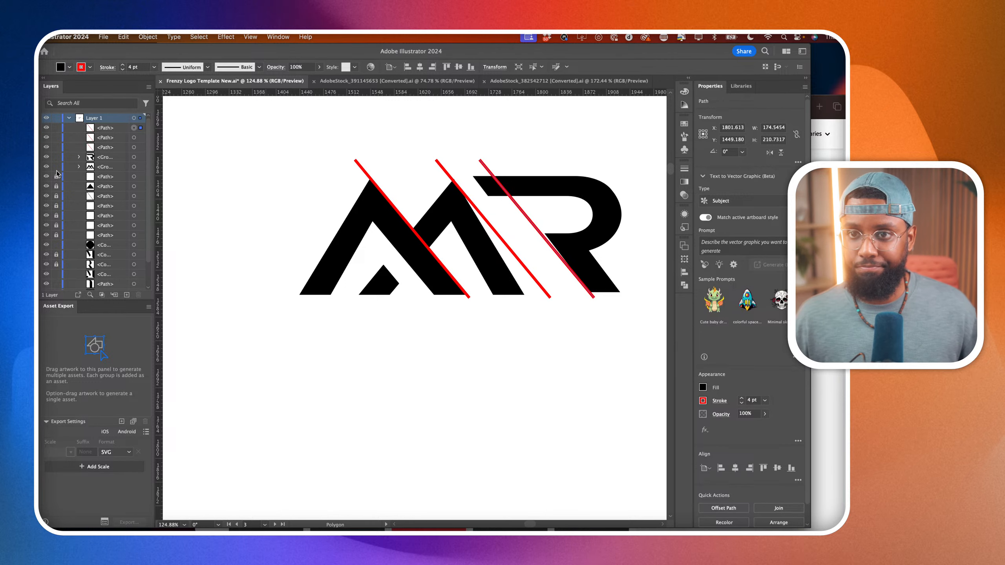
{"action": "left_click_drag", "start_coordinate": [289, 262], "coordinate": [365, 284]}
{"action": "key", "text": "Down"}
{"action": "key", "text": "Down"}
{"action": "key", "text": "Down"}
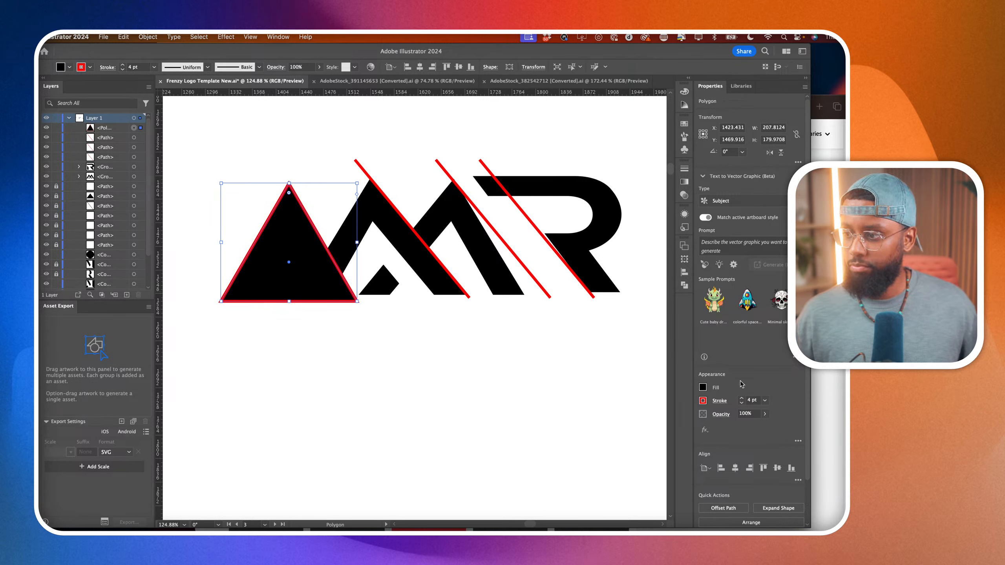
{"action": "key", "text": "slash"}
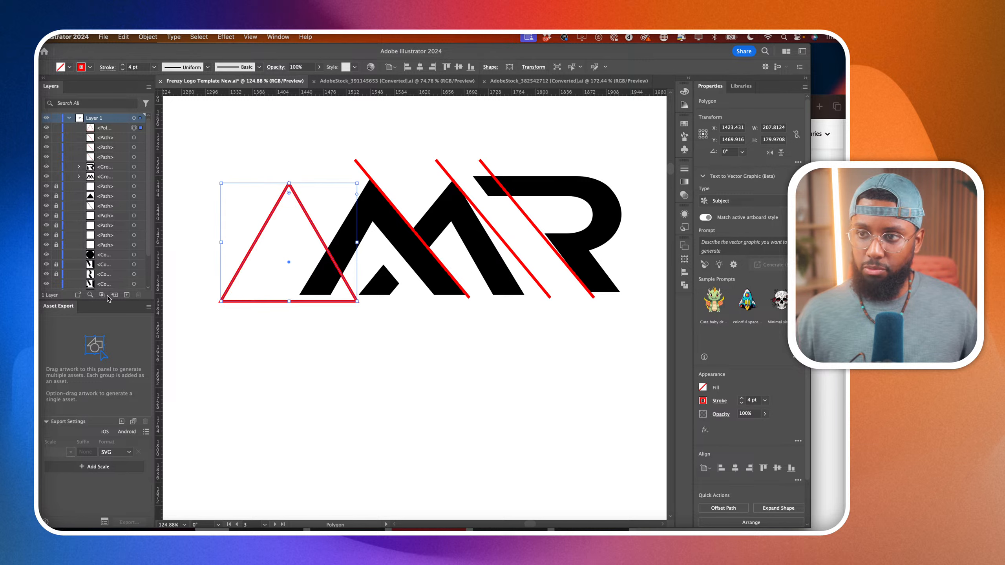
Thicken the triangle's red stroke to 27 pt.
{"action": "left_click", "coordinate": [751, 401]}
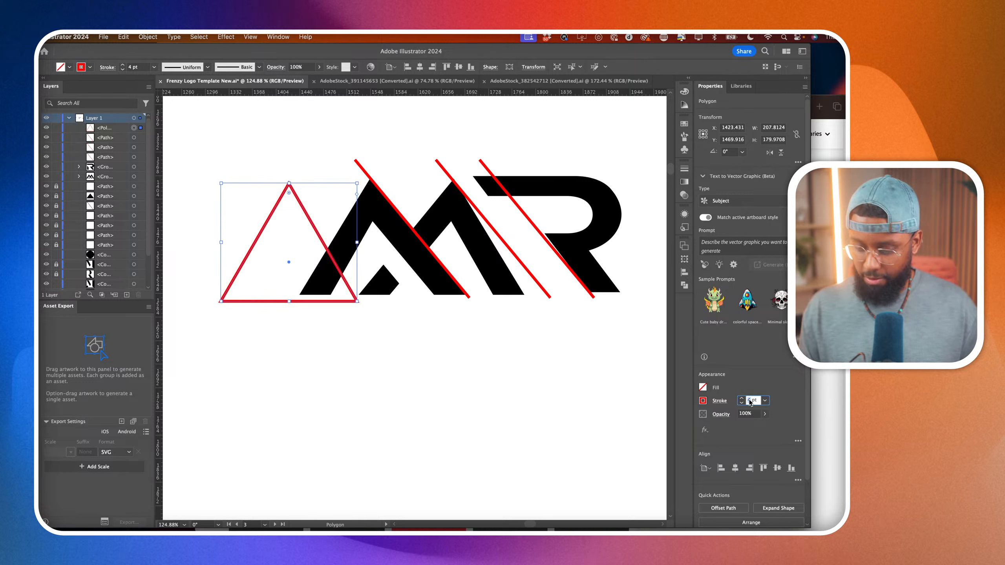
{"action": "type", "text": "30"}
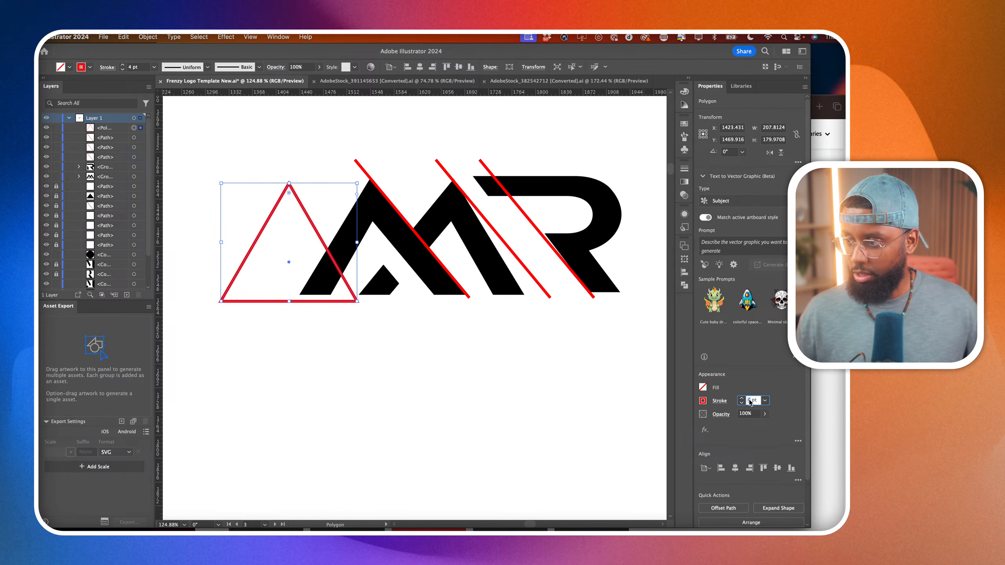
{"action": "key", "text": "Return"}
{"action": "scroll", "coordinate": [749, 400], "scroll_direction": "up", "scroll_amount": 20}
{"action": "scroll", "coordinate": [749, 400], "scroll_direction": "down", "scroll_amount": 20}
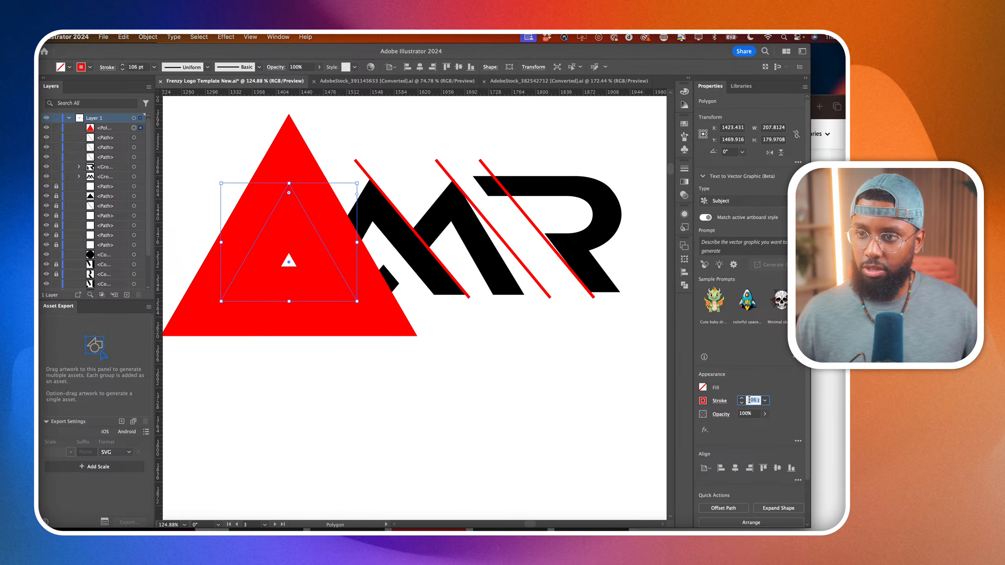
{"action": "scroll", "coordinate": [749, 400], "scroll_direction": "down", "scroll_amount": 10}
{"action": "left_click", "coordinate": [742, 398]}
{"action": "left_click", "coordinate": [741, 398]}
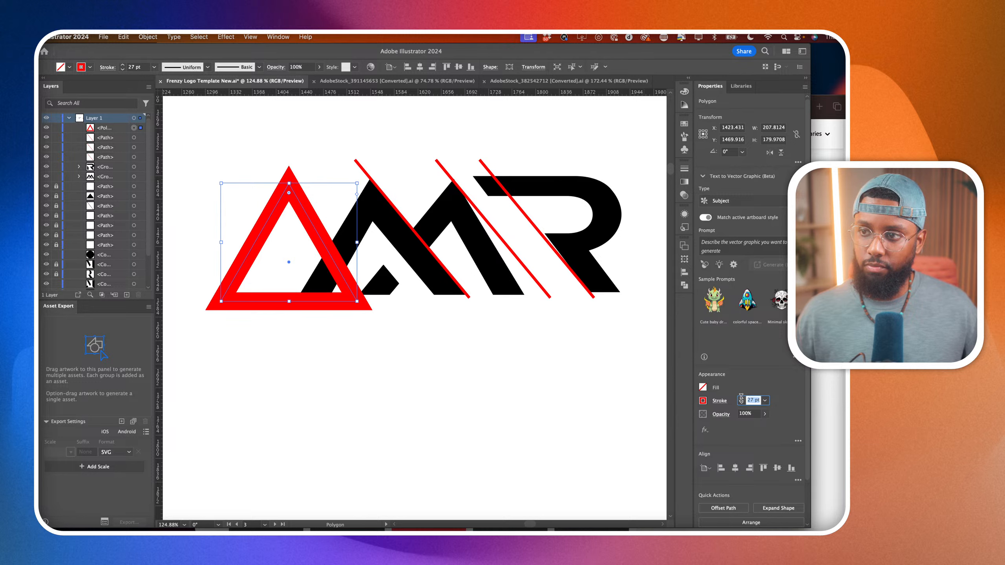
Move the triangle over the M's first peak and increase its stroke to 38 pt to match the letter's thickness.
{"action": "left_click", "coordinate": [32, 93]}
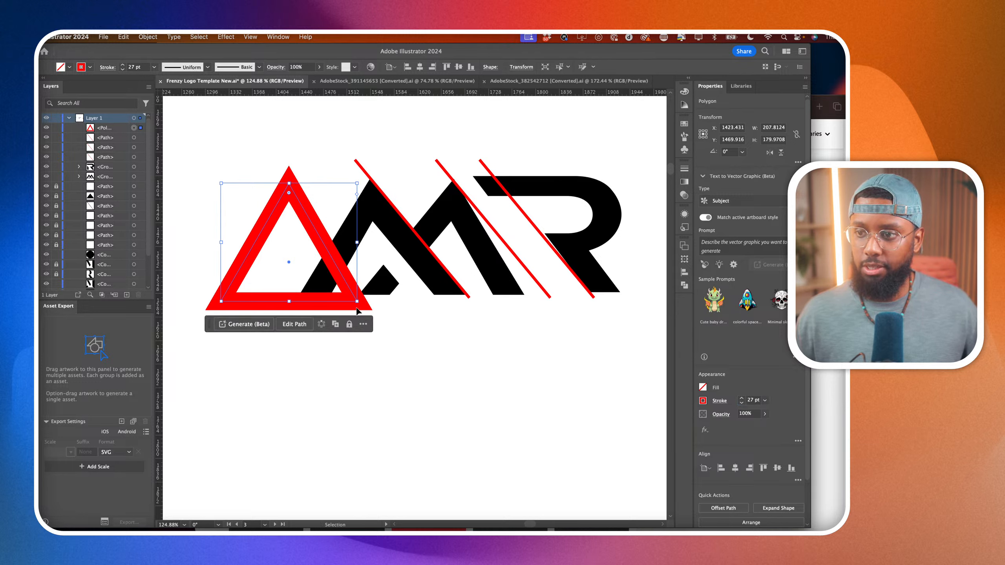
{"action": "left_click_drag", "start_coordinate": [357, 309], "coordinate": [440, 301]}
{"action": "key", "text": "super+z"}
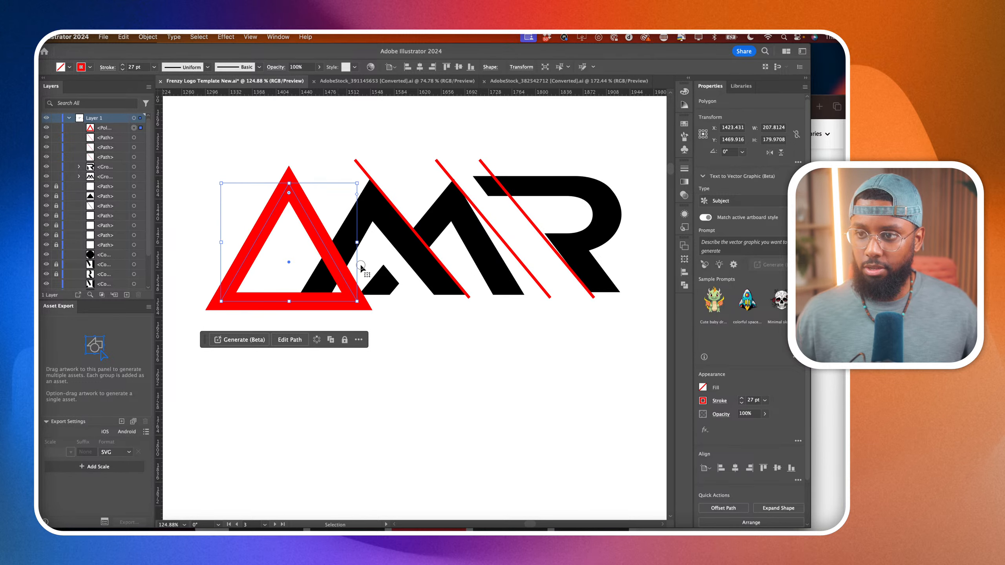
{"action": "left_click_drag", "start_coordinate": [360, 270], "coordinate": [422, 279]}
{"action": "left_click", "coordinate": [741, 397]}
{"action": "left_click", "coordinate": [741, 397]}
{"action": "left_click", "coordinate": [740, 397]}
{"action": "left_click", "coordinate": [741, 397]}
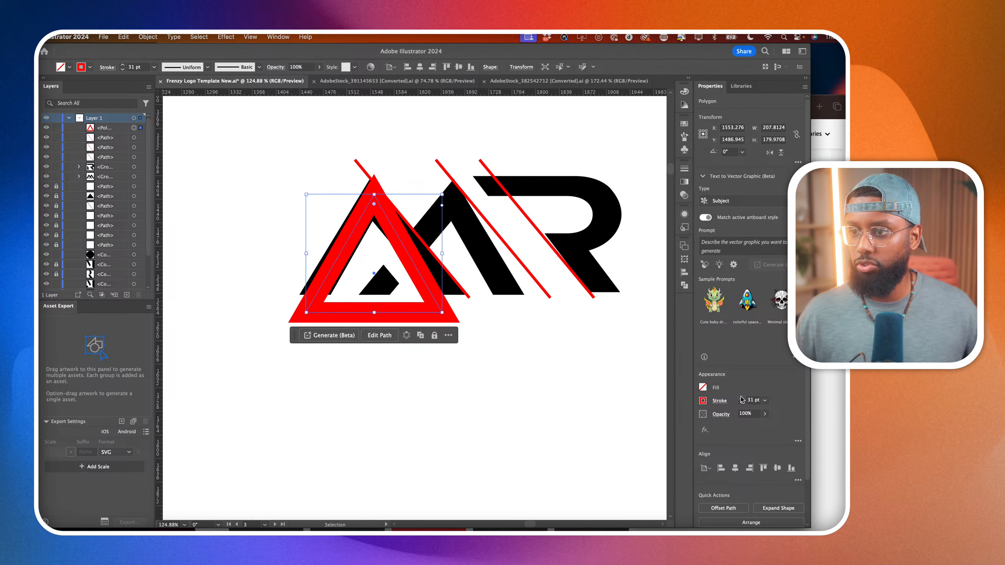
{"action": "left_click", "coordinate": [741, 398]}
{"action": "left_click", "coordinate": [740, 397]}
{"action": "left_click", "coordinate": [740, 397]}
{"action": "left_click", "coordinate": [740, 397]}
{"action": "left_click", "coordinate": [741, 397]}
{"action": "left_click", "coordinate": [741, 397]}
{"action": "left_click", "coordinate": [741, 398]}
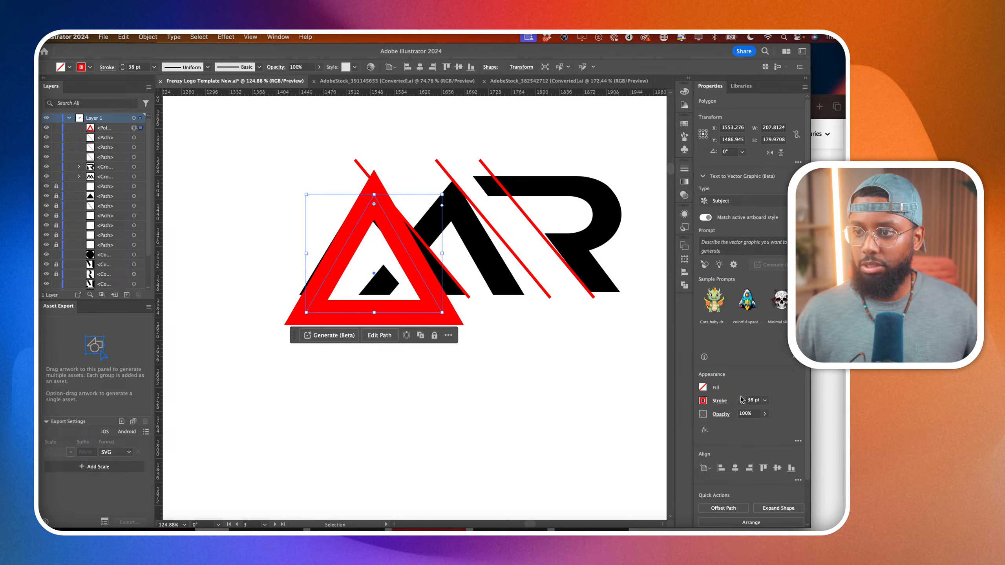
Move the red triangle below the monogram and duplicate it horizontally so the two overlapping triangles form an M.
{"action": "left_click_drag", "start_coordinate": [397, 229], "coordinate": [457, 364]}
{"action": "scroll", "coordinate": [396, 359], "scroll_direction": "down", "scroll_amount": 2}
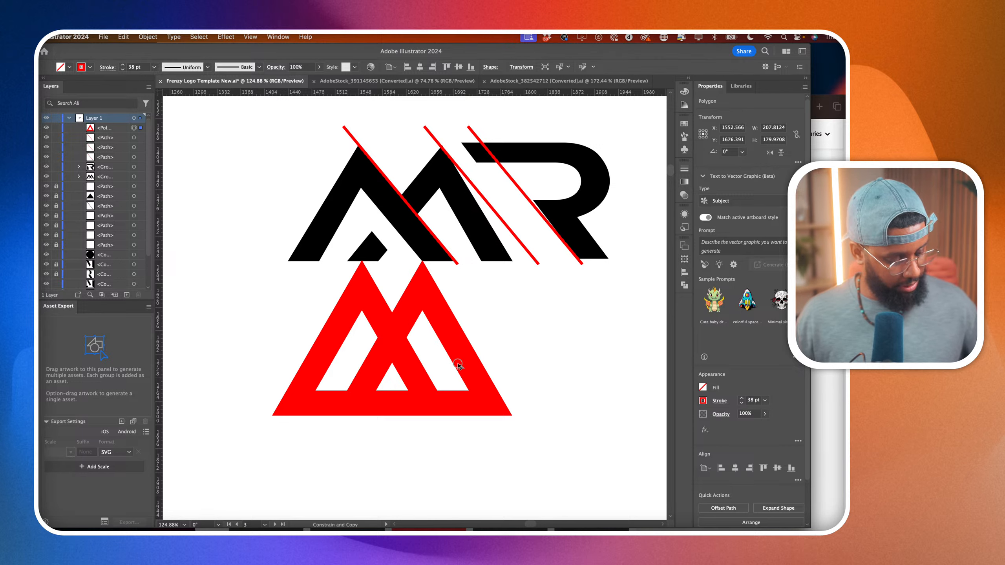
{"action": "left_click_drag", "start_coordinate": [458, 363], "coordinate": [459, 363]}
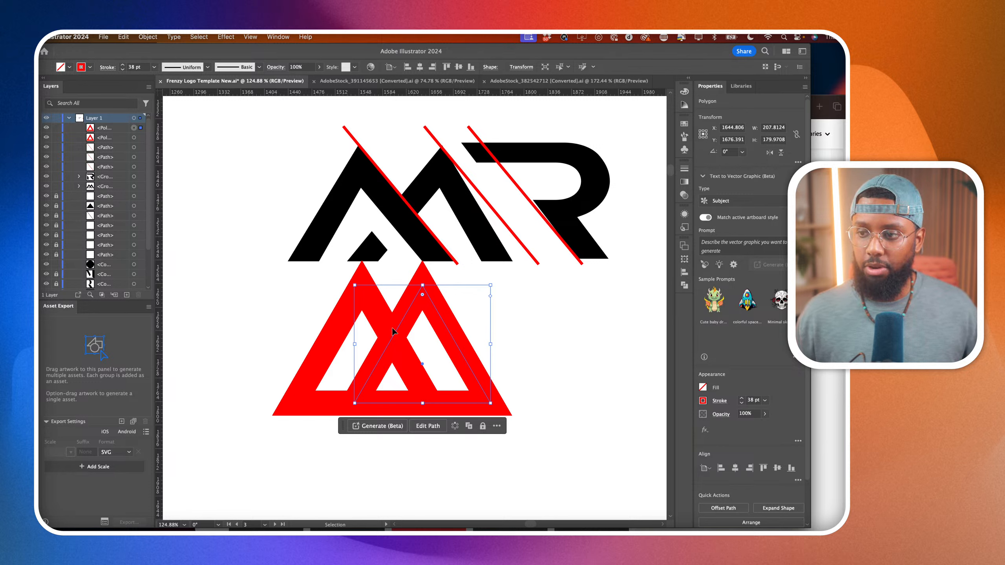
Select both red triangles, move them down and to the left, and duplicate the pair horizontally to the right.
{"action": "left_click", "coordinate": [380, 314], "text": "shift"}
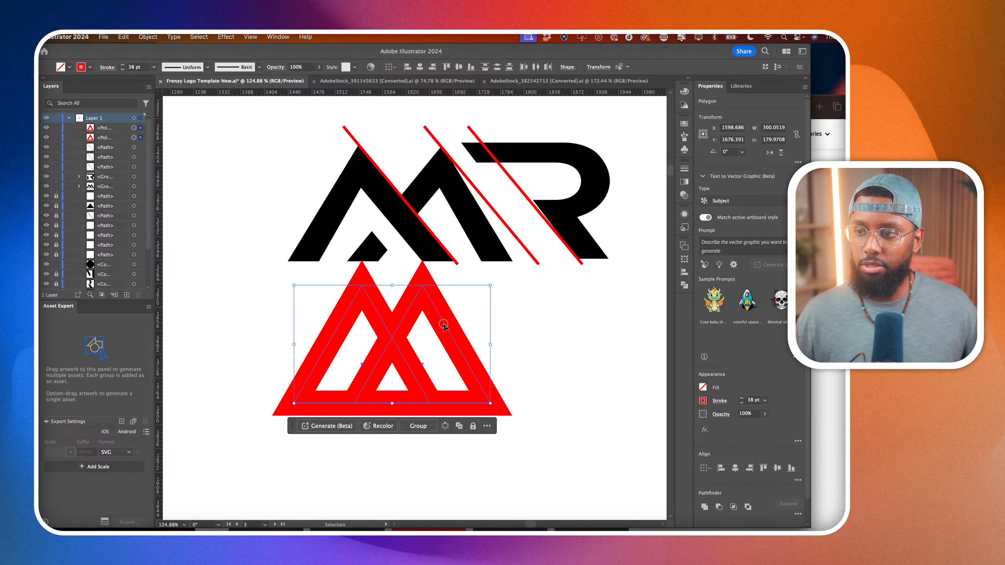
{"action": "left_click_drag", "start_coordinate": [444, 325], "coordinate": [406, 351]}
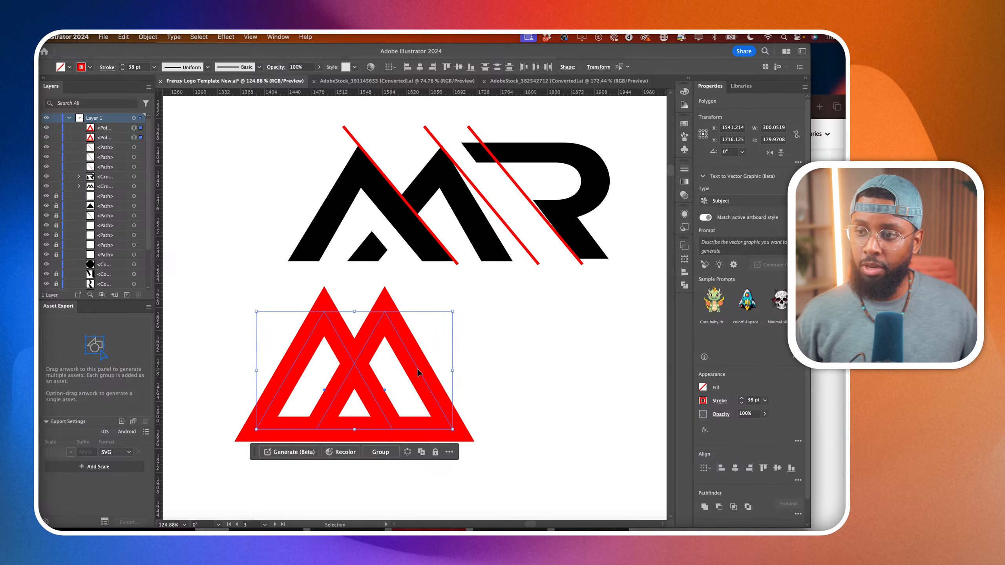
{"action": "left_click_drag", "start_coordinate": [420, 372], "coordinate": [514, 379]}
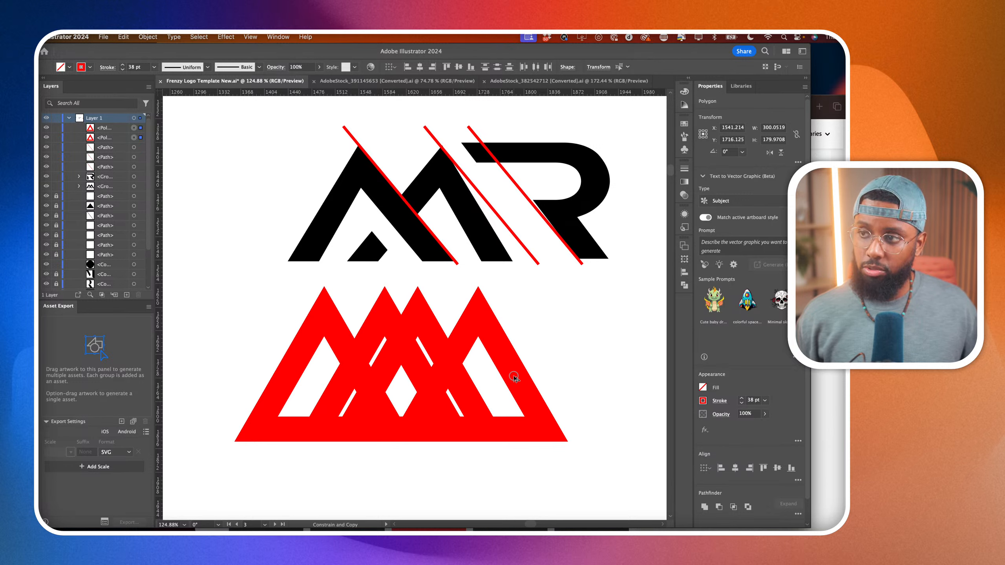
{"action": "left_click_drag", "start_coordinate": [514, 378], "coordinate": [514, 378]}
Delete the first triangle of the duplicated pair, leaving the outermost one as the base for the R.
{"action": "left_click", "coordinate": [630, 333]}
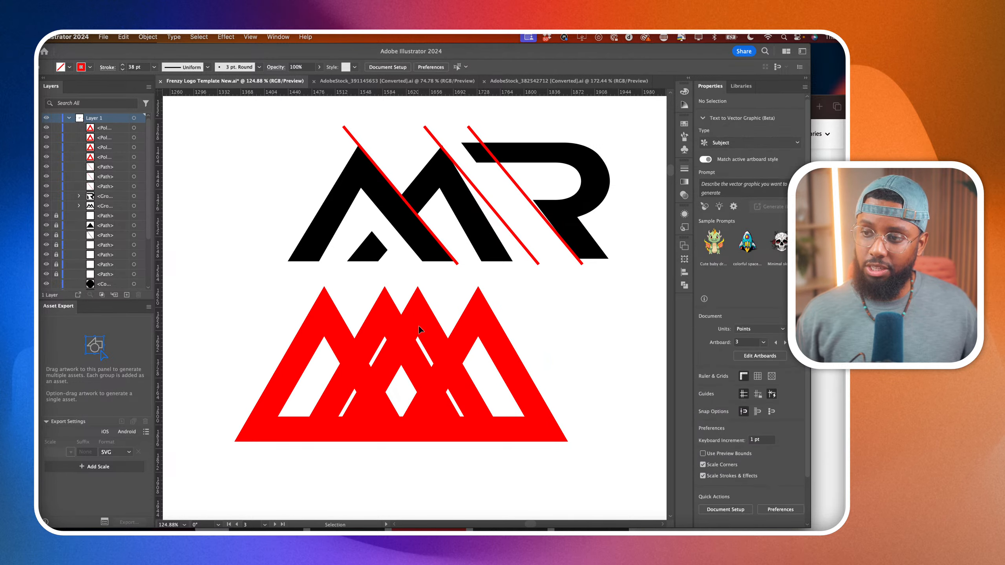
{"action": "left_click", "coordinate": [431, 325]}
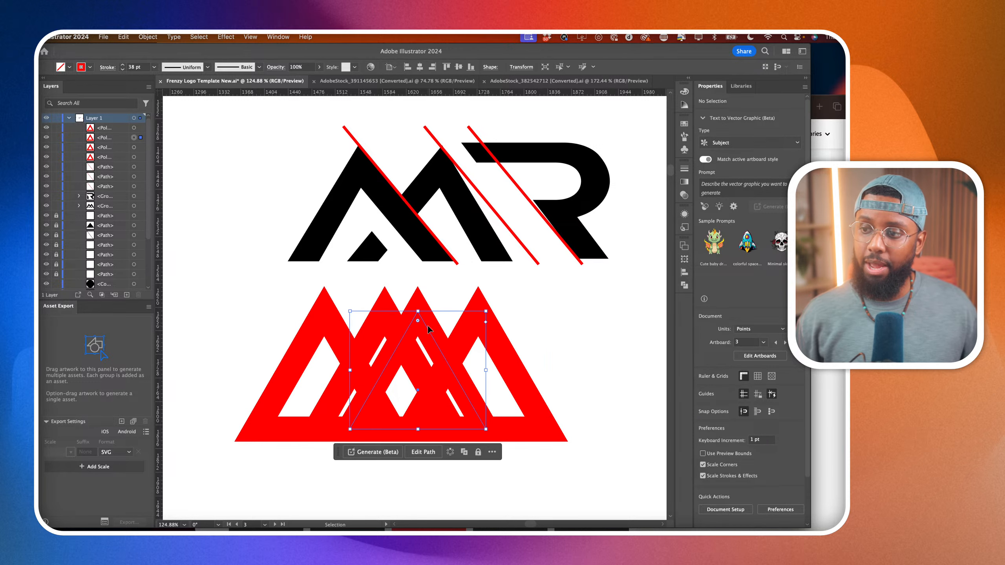
{"action": "key", "text": "Delete"}
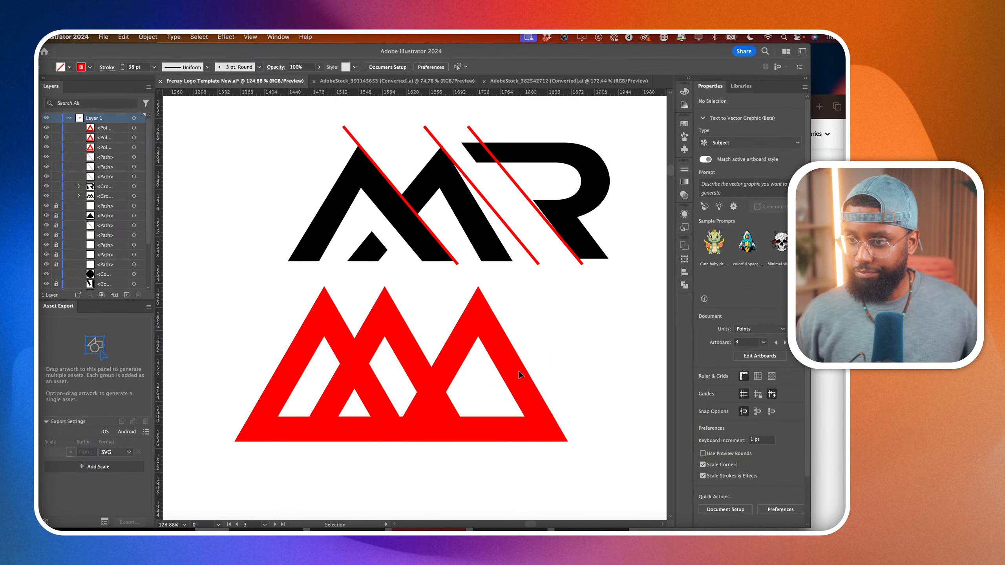
Draw a red-stroked rectangle about 287 by 87 pt across the second and third triangles, and stretch its upper edge to about 97 pt high.
{"action": "scroll", "coordinate": [522, 370], "scroll_direction": "right", "scroll_amount": 3}
{"action": "scroll", "coordinate": [522, 370], "scroll_direction": "down", "scroll_amount": 1}
{"action": "key", "text": "m"}
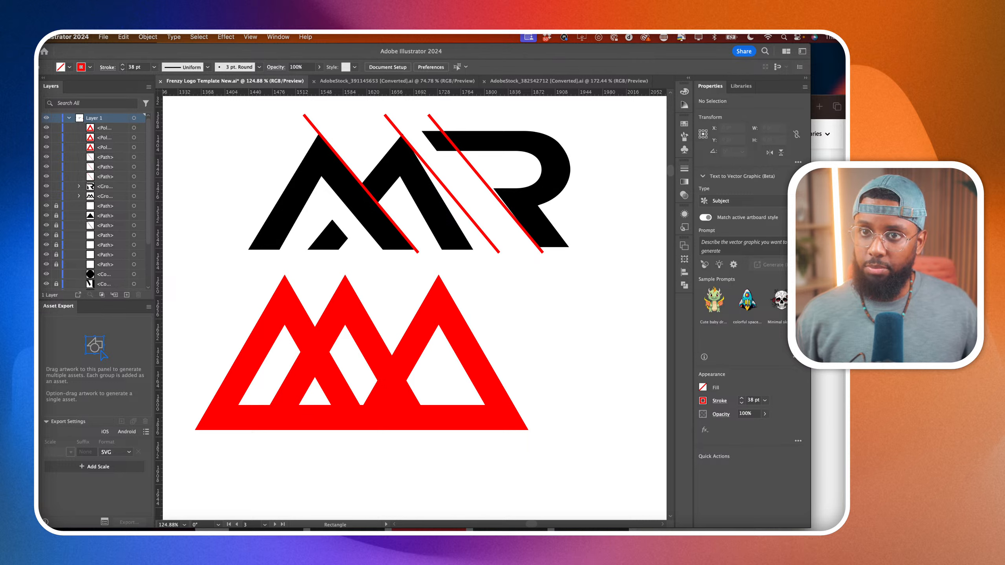
{"action": "key", "text": "v"}
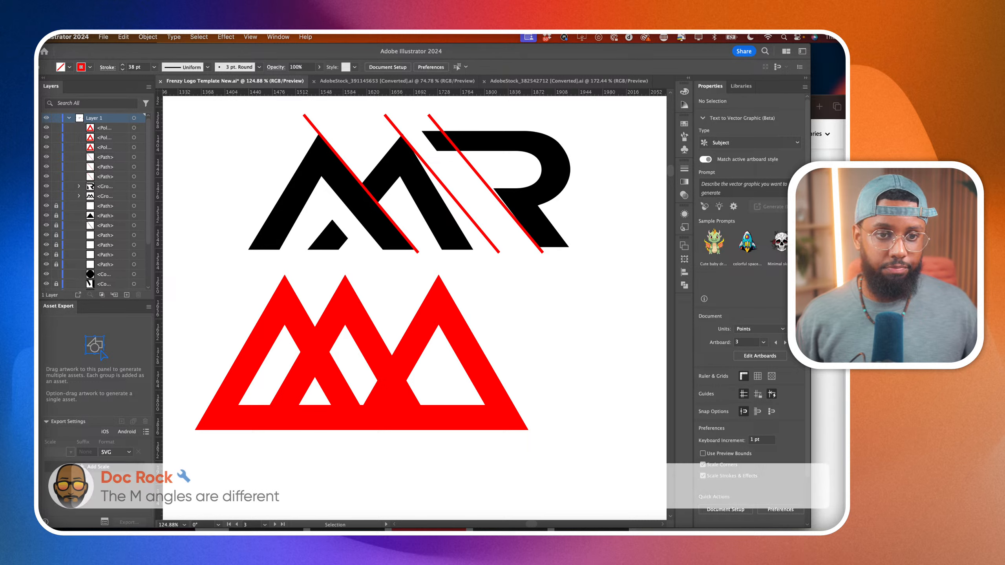
{"action": "left_click", "coordinate": [472, 357]}
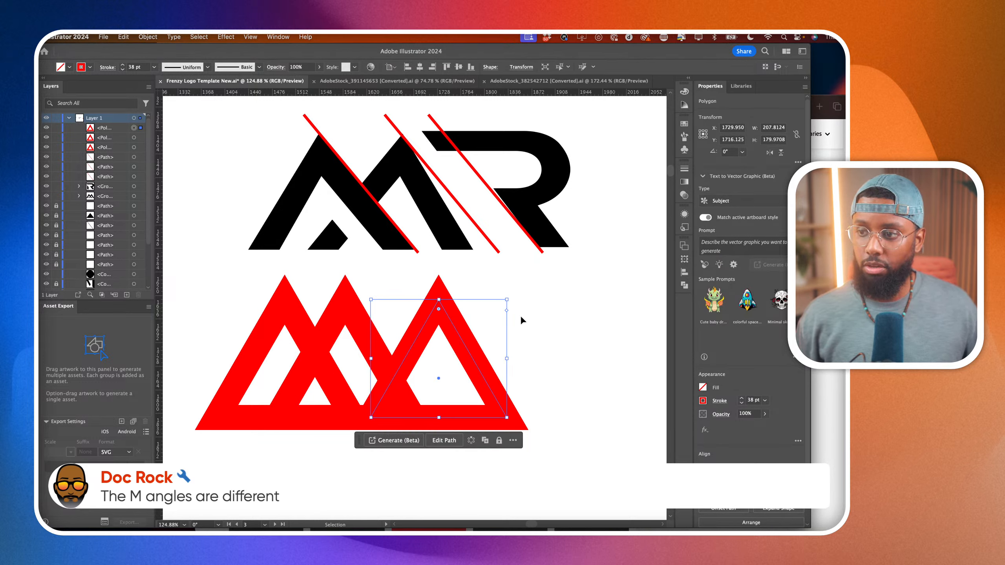
{"action": "left_click", "coordinate": [545, 383]}
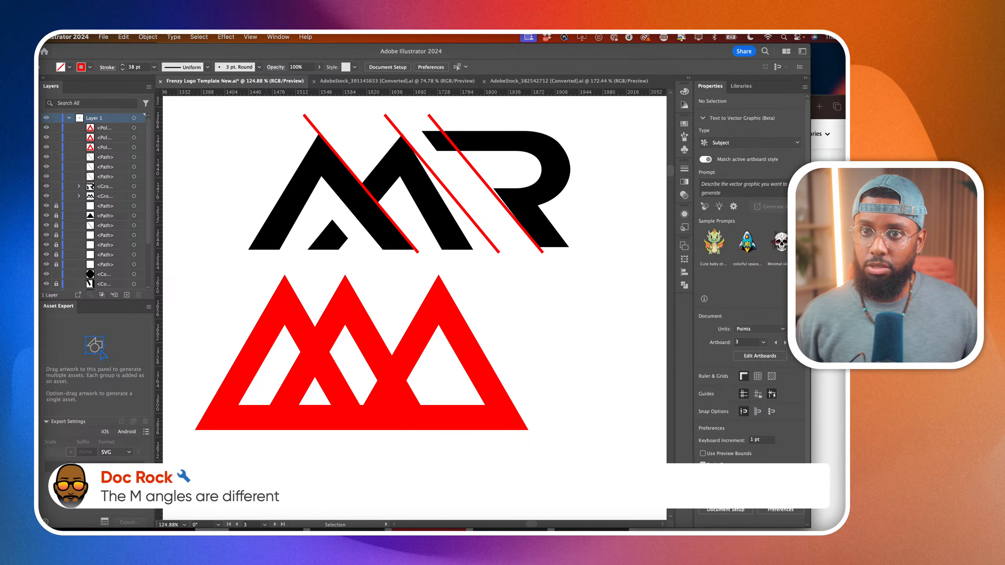
{"action": "key", "text": "m"}
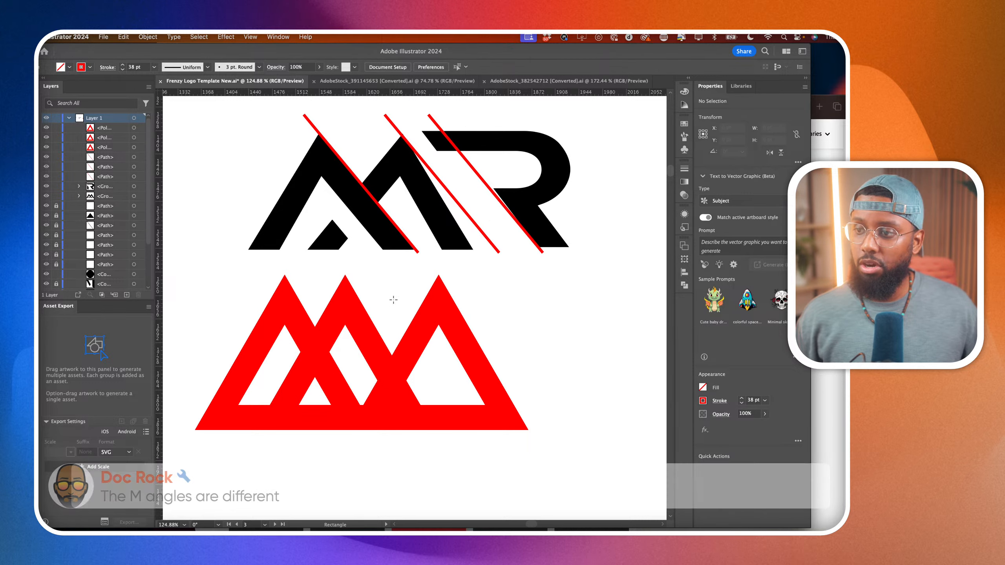
{"action": "left_click_drag", "start_coordinate": [345, 294], "coordinate": [530, 351]}
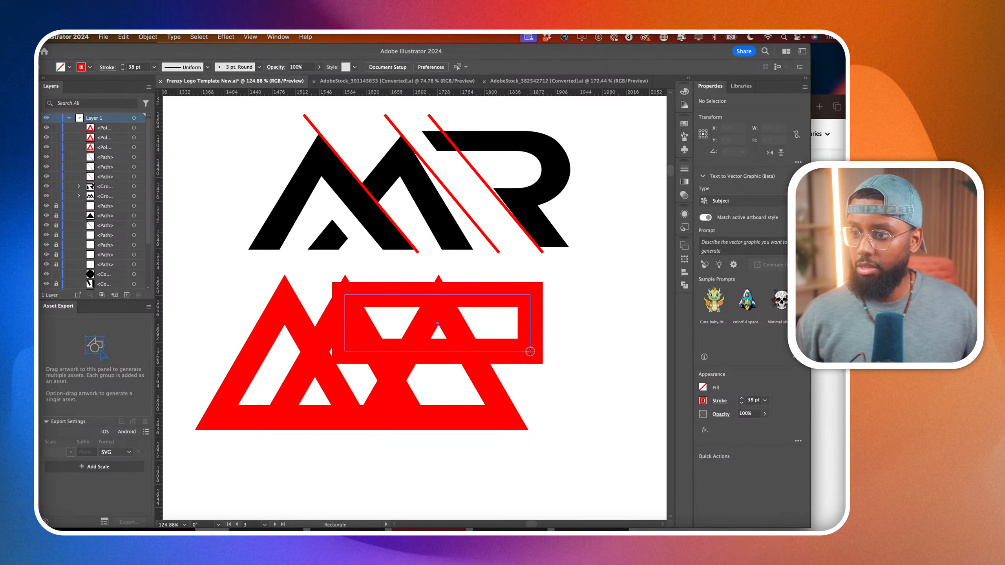
{"action": "left_click_drag", "start_coordinate": [531, 352], "coordinate": [533, 351]}
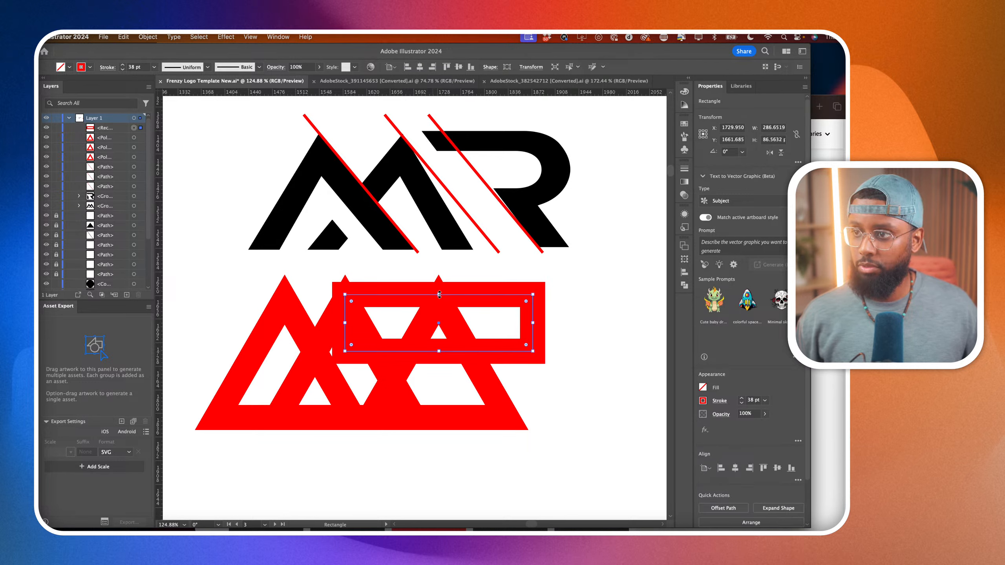
{"action": "left_click_drag", "start_coordinate": [439, 294], "coordinate": [440, 288]}
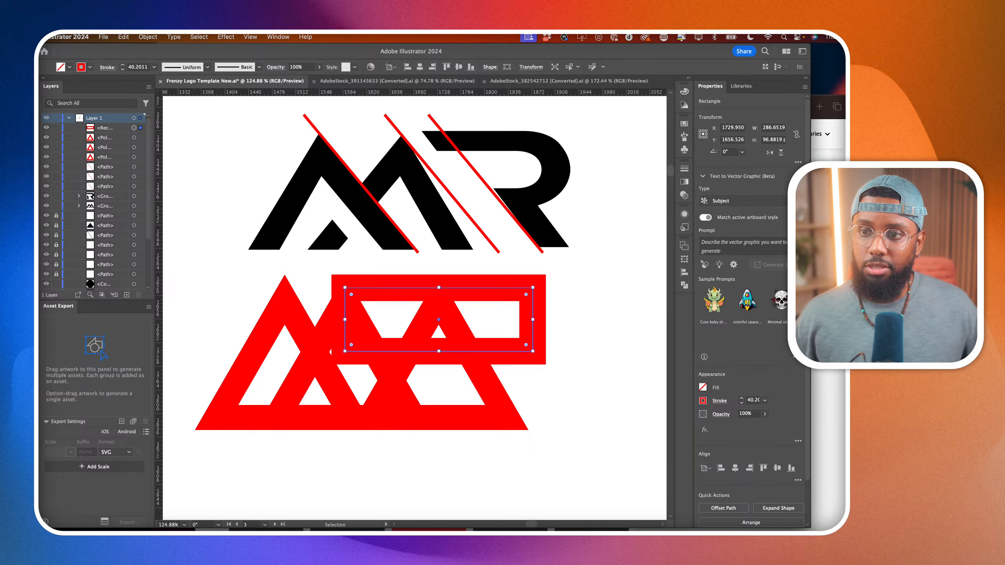
Round the rectangle's two outer right-hand corners to about 48 pt so that end becomes a semicircular R bowl.
{"action": "key", "text": "a"}
{"action": "left_click", "coordinate": [527, 294]}
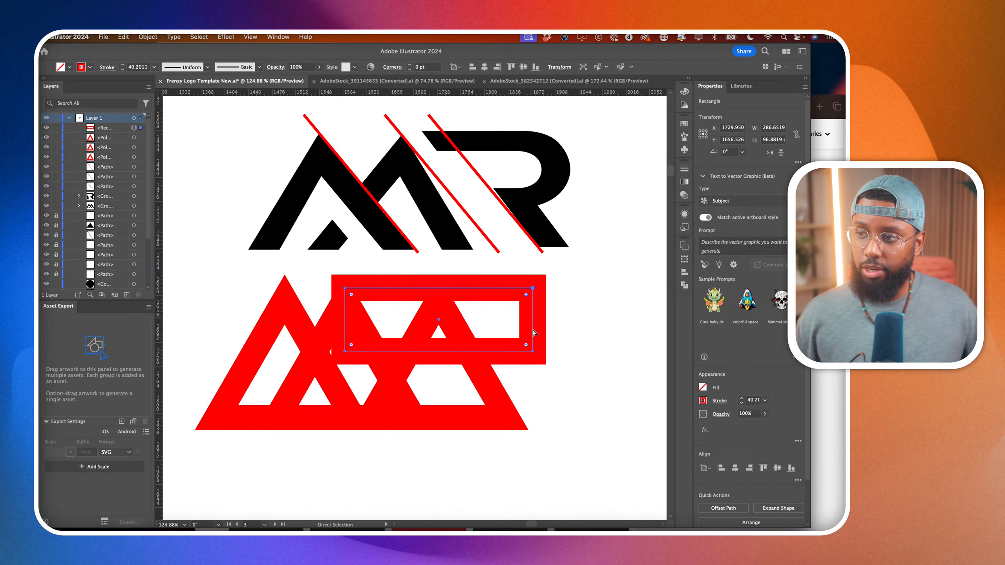
{"action": "left_click_drag", "start_coordinate": [526, 345], "coordinate": [274, 346]}
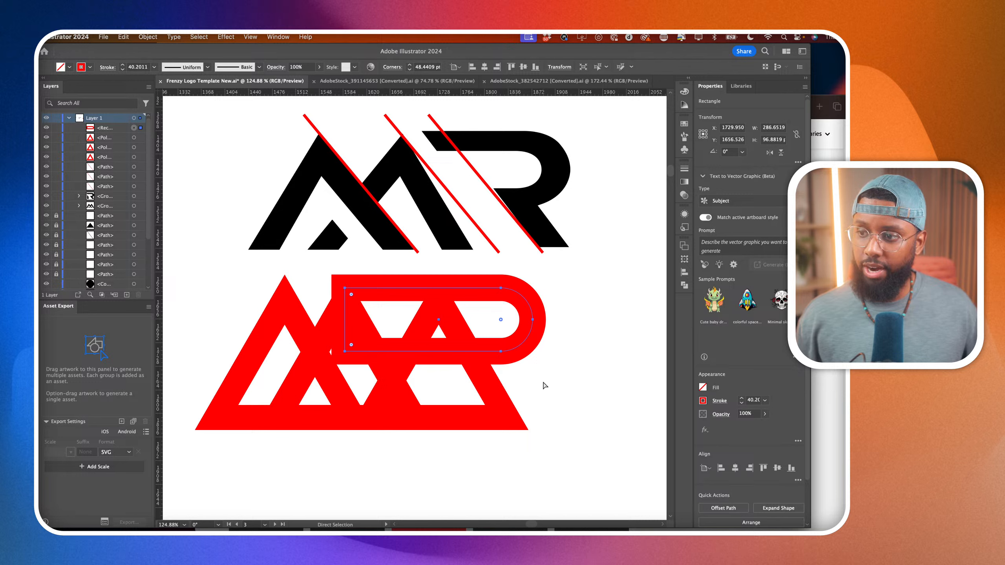
{"action": "left_click", "coordinate": [566, 392]}
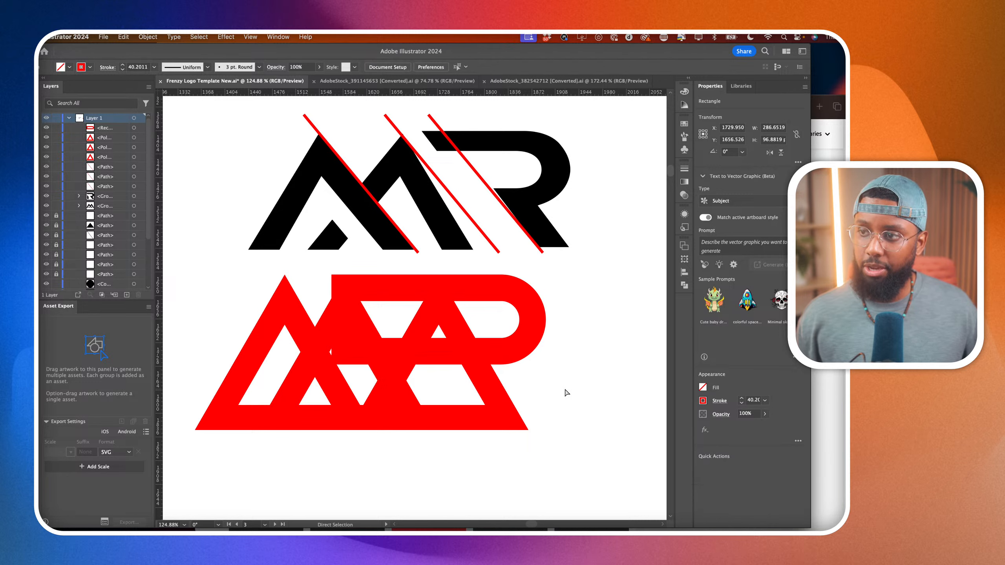
Draw a white-filled rectangle about 642 by 158 pt over the base of the three red triangles to mask their bottom strokes.
{"action": "left_click", "coordinate": [527, 227]}
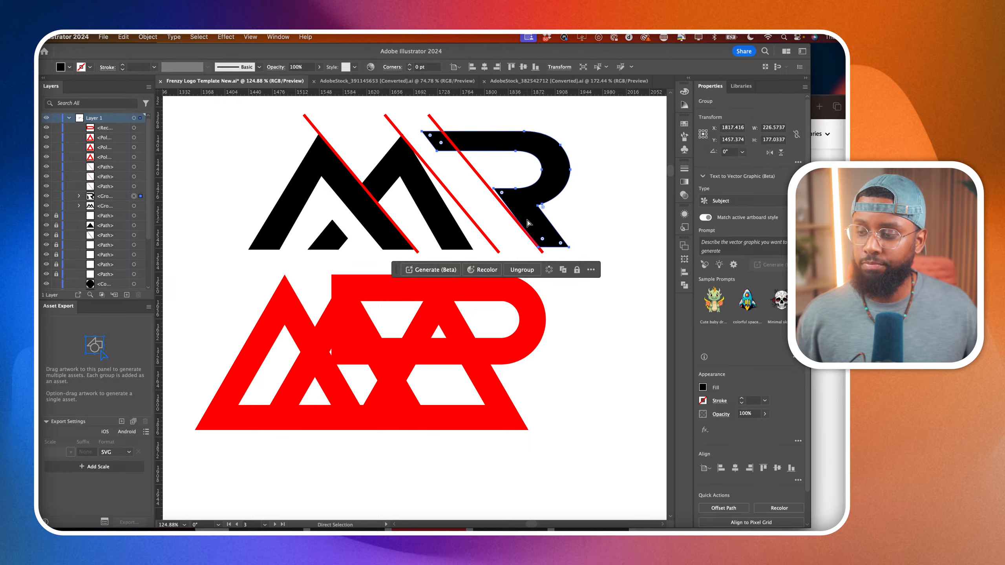
{"action": "key", "text": "m"}
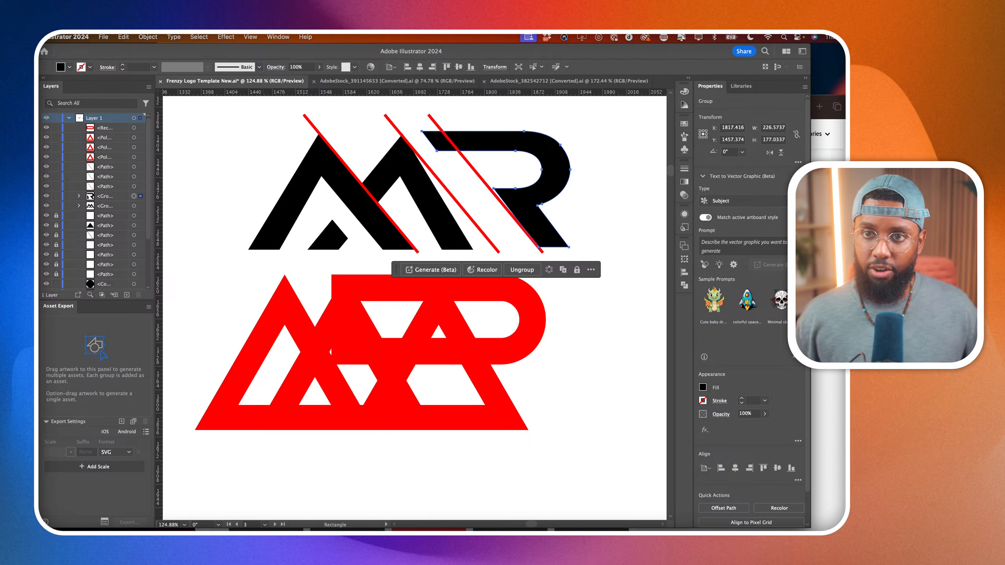
{"action": "mouse_move", "coordinate": [179, 402]}
{"action": "left_mouse_down"}
{"action": "mouse_move", "coordinate": [579, 516]}
{"action": "mouse_move", "coordinate": [600, 505]}
{"action": "left_mouse_up"}
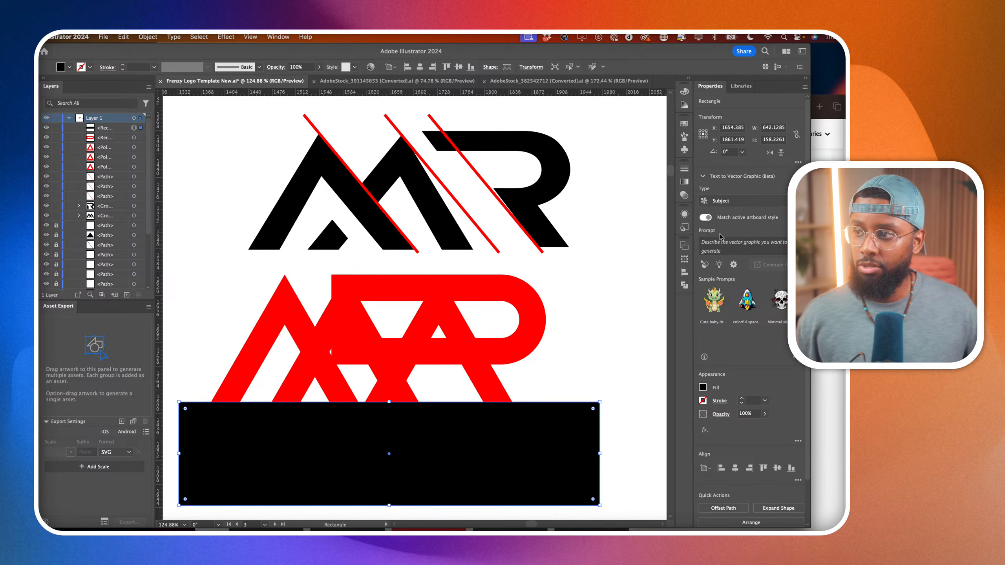
{"action": "left_click", "coordinate": [703, 386]}
{"action": "left_click", "coordinate": [614, 468]}
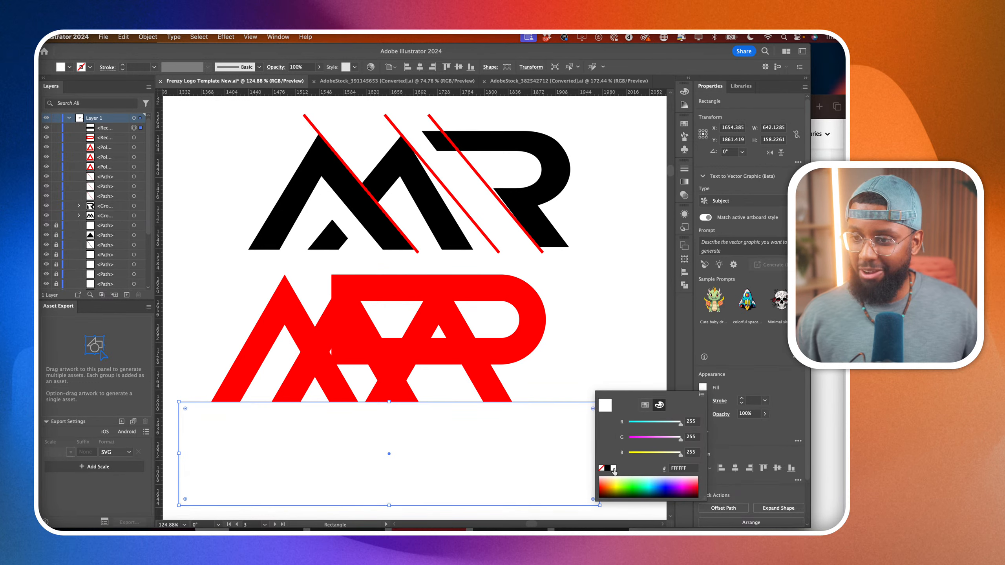
{"action": "left_click", "coordinate": [41, 94]}
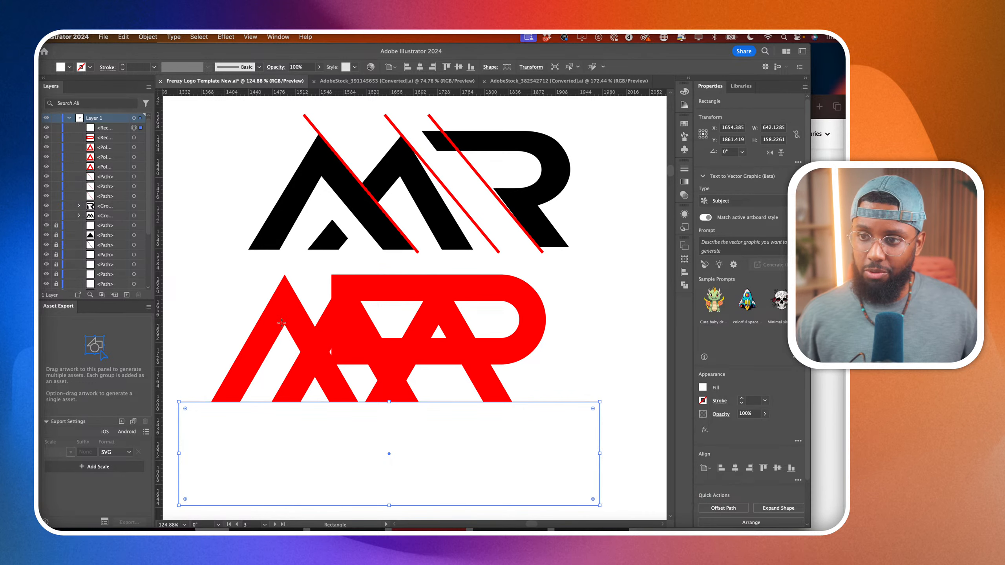
{"action": "left_click", "coordinate": [37, 96]}
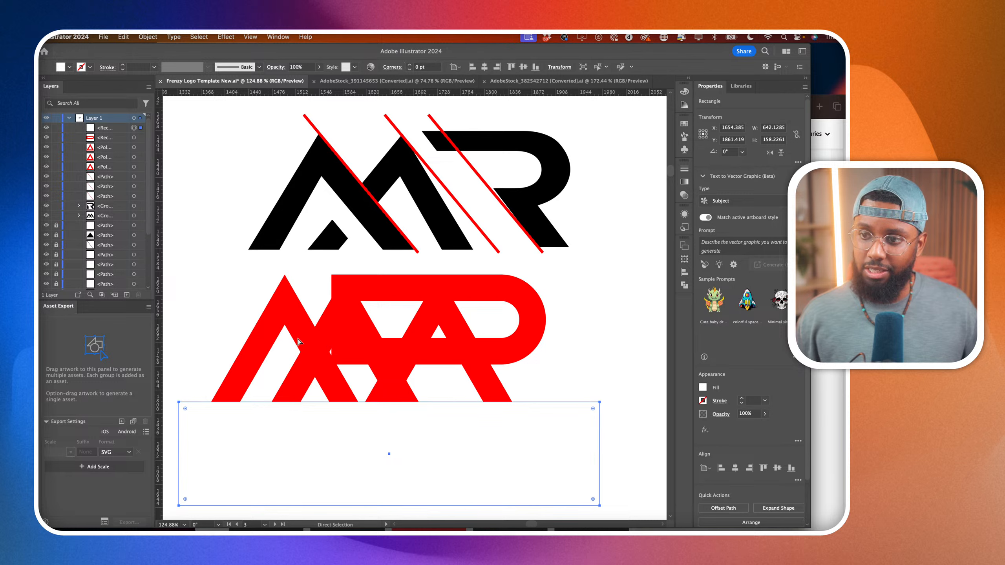
{"action": "key", "text": "super+shift+a"}
Set the three red triangles and the rounded rectangle to 50% opacity.
{"action": "left_click", "coordinate": [301, 327]}
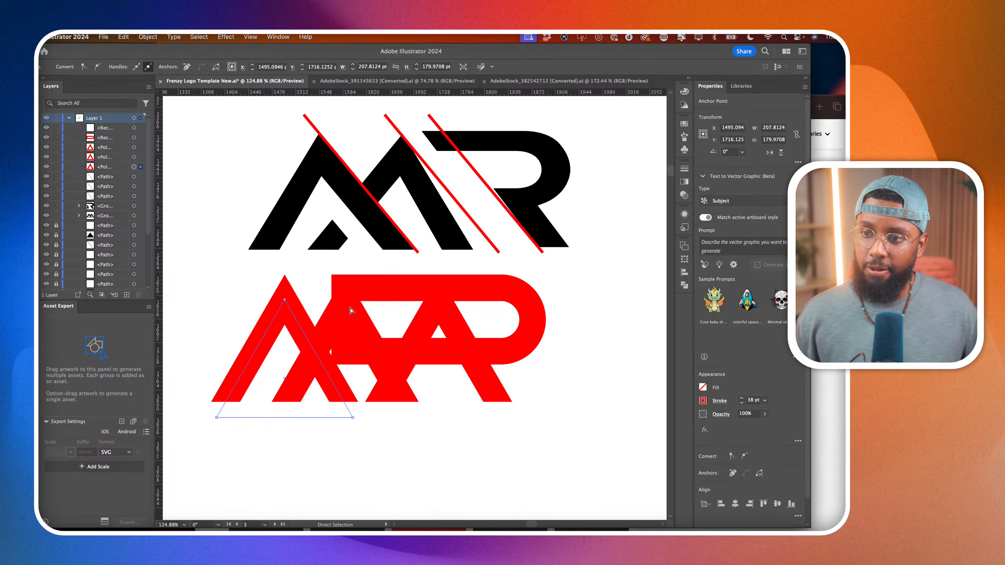
{"action": "left_click", "coordinate": [328, 328], "text": "shift"}
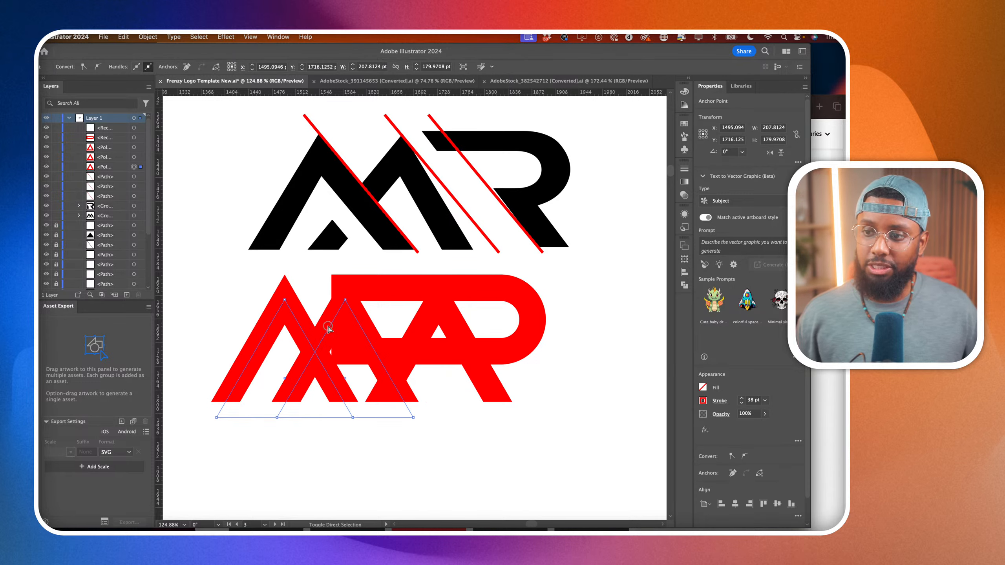
{"action": "left_click", "coordinate": [424, 350], "text": "shift"}
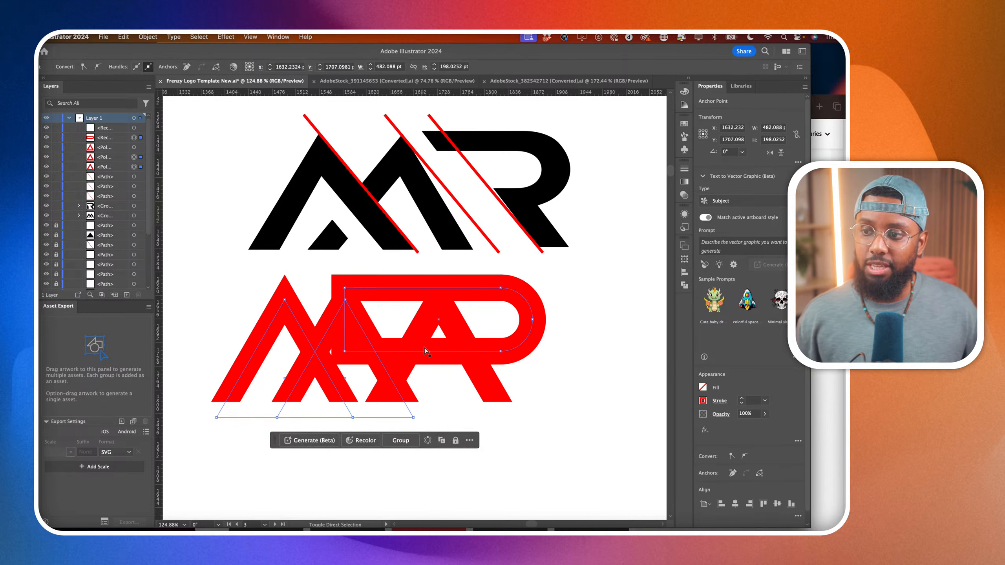
{"action": "left_click", "coordinate": [453, 317], "text": "shift"}
{"action": "left_click", "coordinate": [746, 414]}
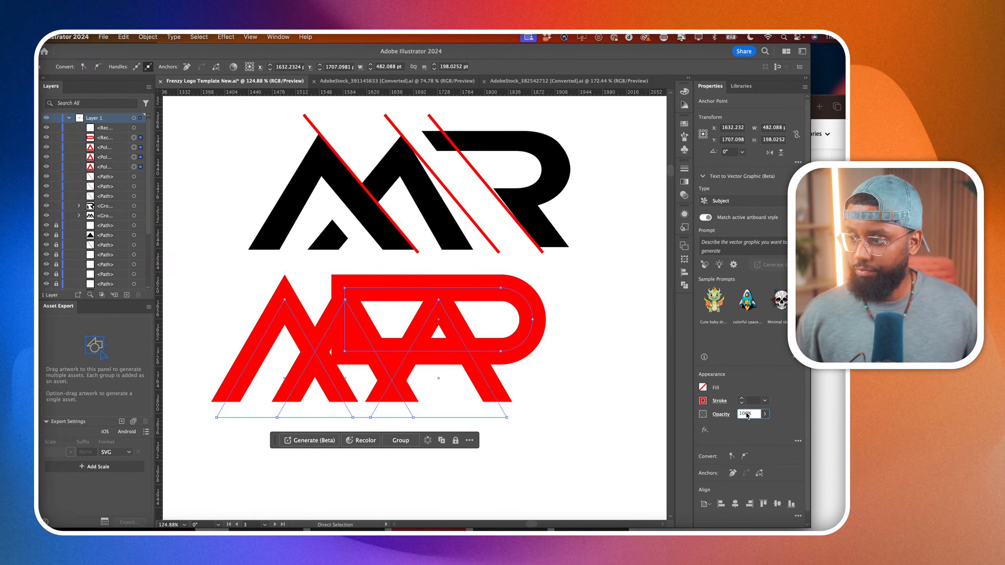
{"action": "type", "text": "50"}
{"action": "key", "text": "Return"}
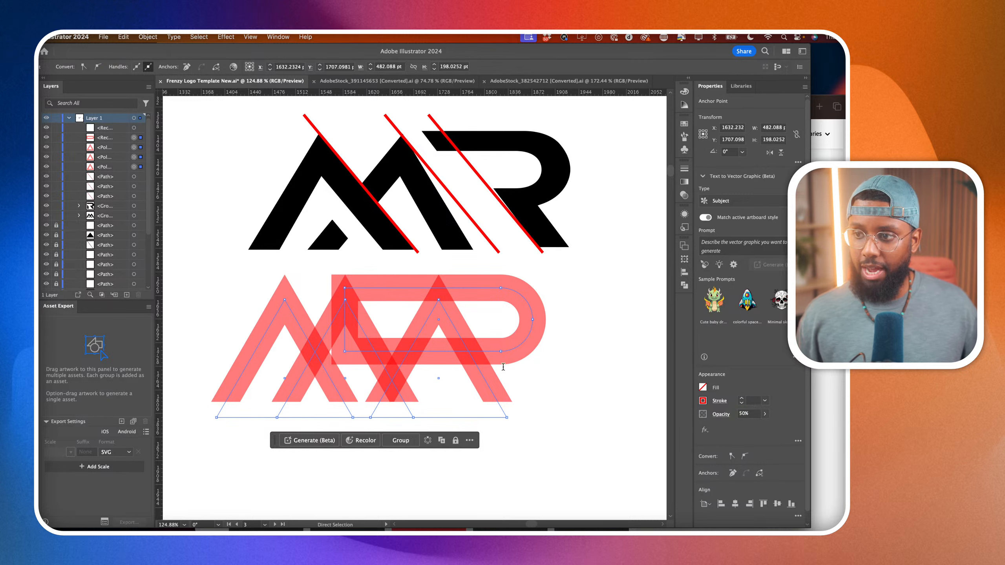
{"action": "left_click", "coordinate": [573, 372]}
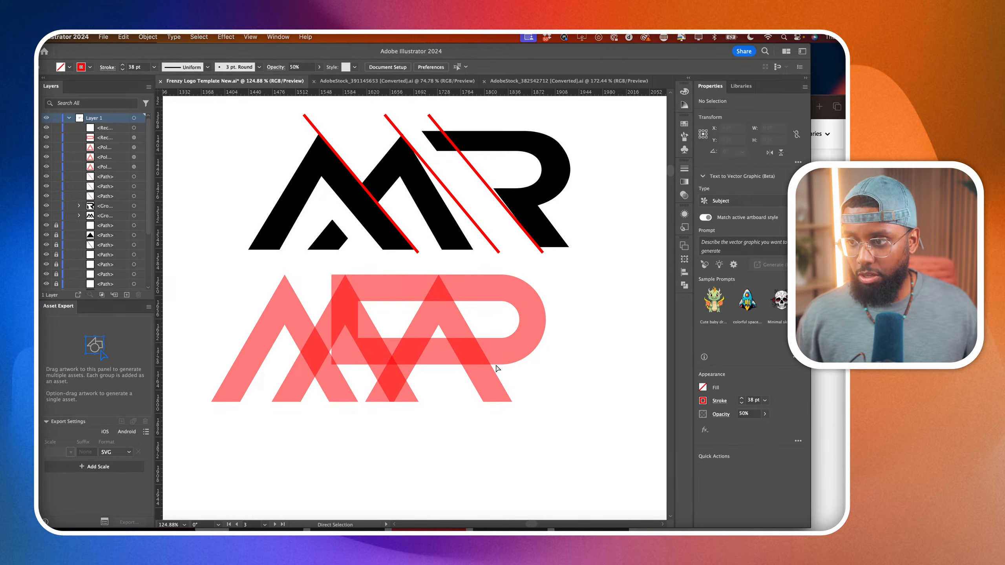
Raise the lower edge of the rounded rectangle to make the R bowl about 81 pt high.
{"action": "scroll", "coordinate": [499, 368], "scroll_direction": "up", "scroll_amount": 3}
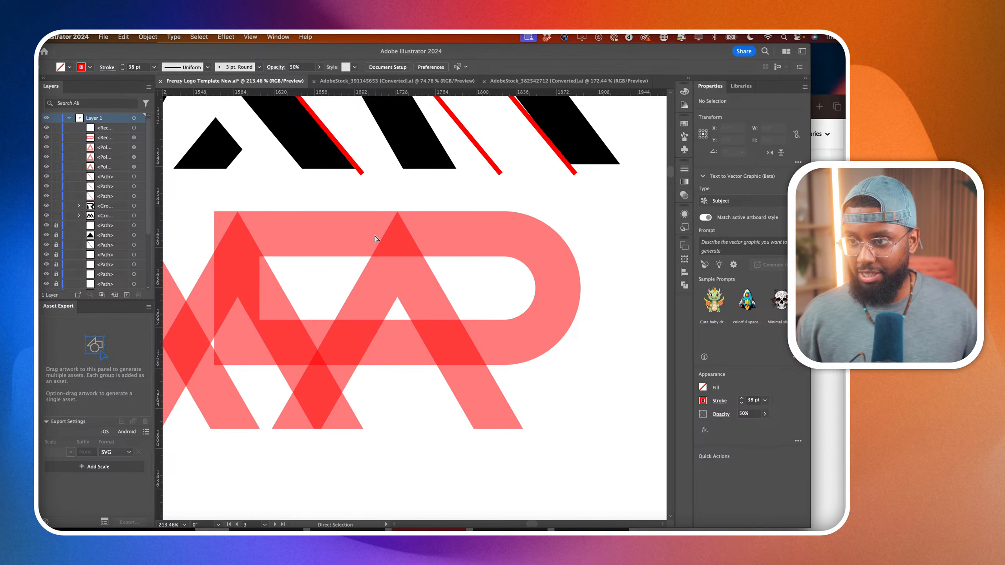
{"action": "scroll", "coordinate": [412, 283], "scroll_direction": "up", "scroll_amount": 5}
{"action": "scroll", "coordinate": [509, 341], "scroll_direction": "down", "scroll_amount": 5}
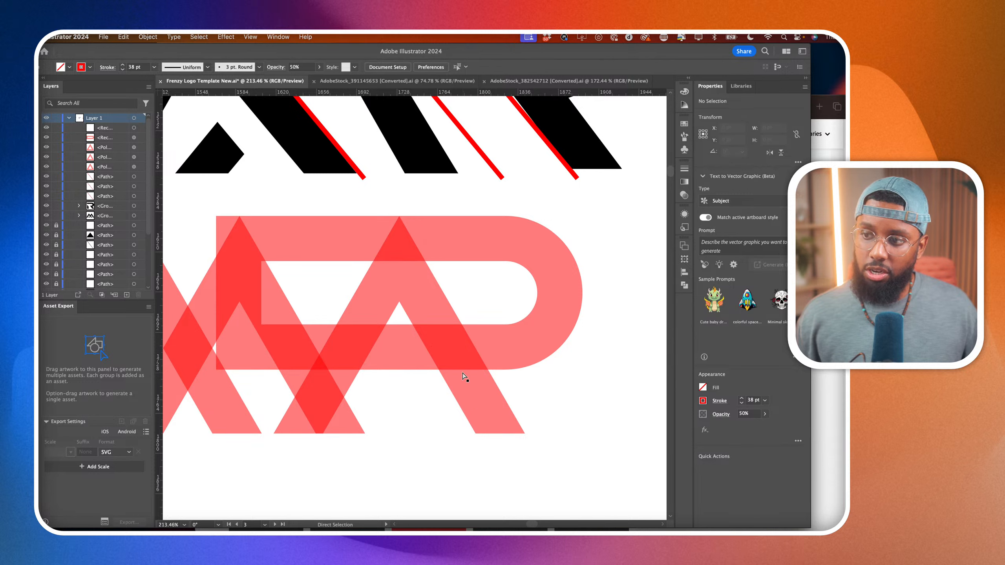
{"action": "key", "text": "v"}
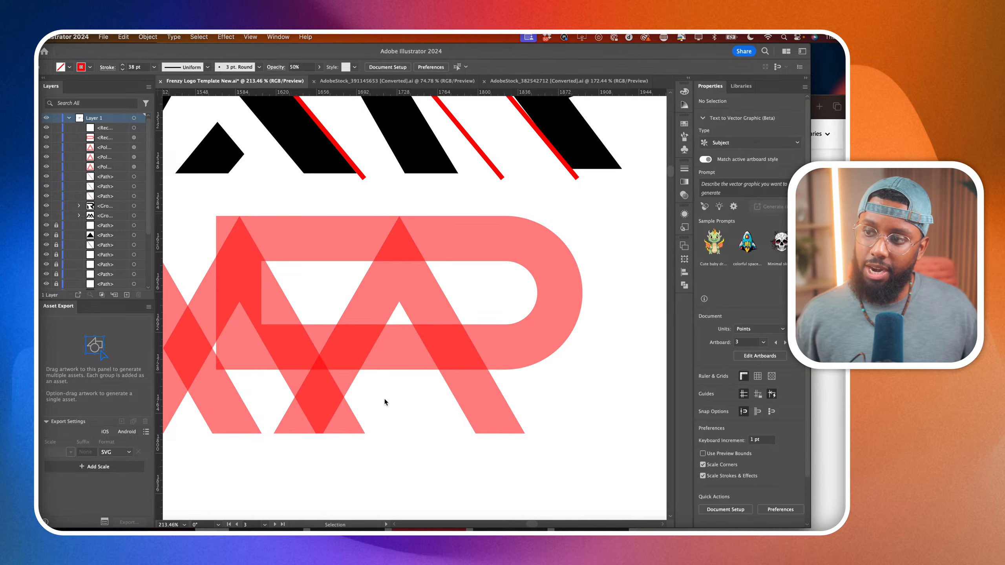
{"action": "left_click", "coordinate": [401, 346]}
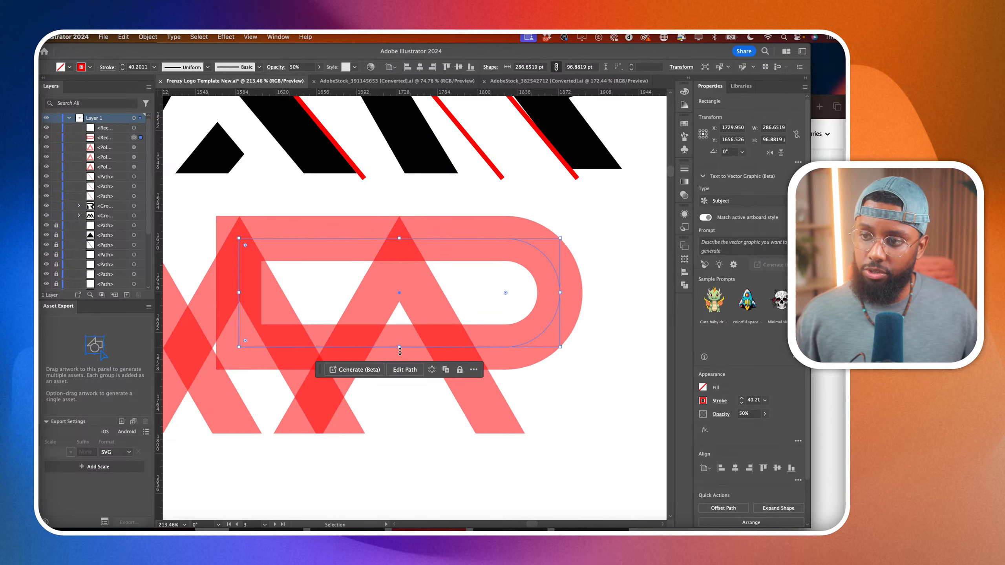
{"action": "left_click_drag", "start_coordinate": [399, 346], "coordinate": [399, 330]}
{"action": "scroll", "coordinate": [399, 330], "scroll_direction": "down", "scroll_amount": 4}
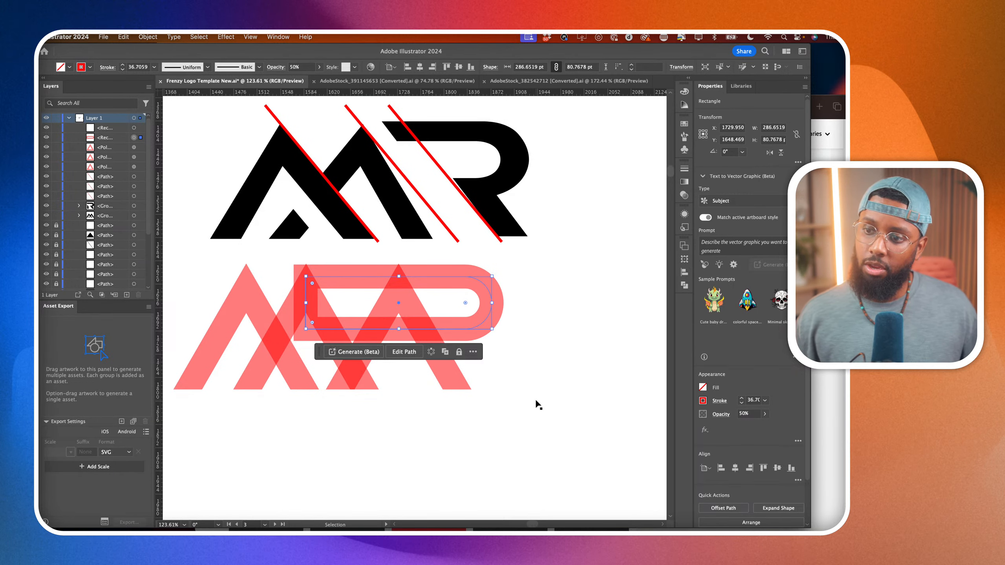
{"action": "left_click", "coordinate": [513, 386]}
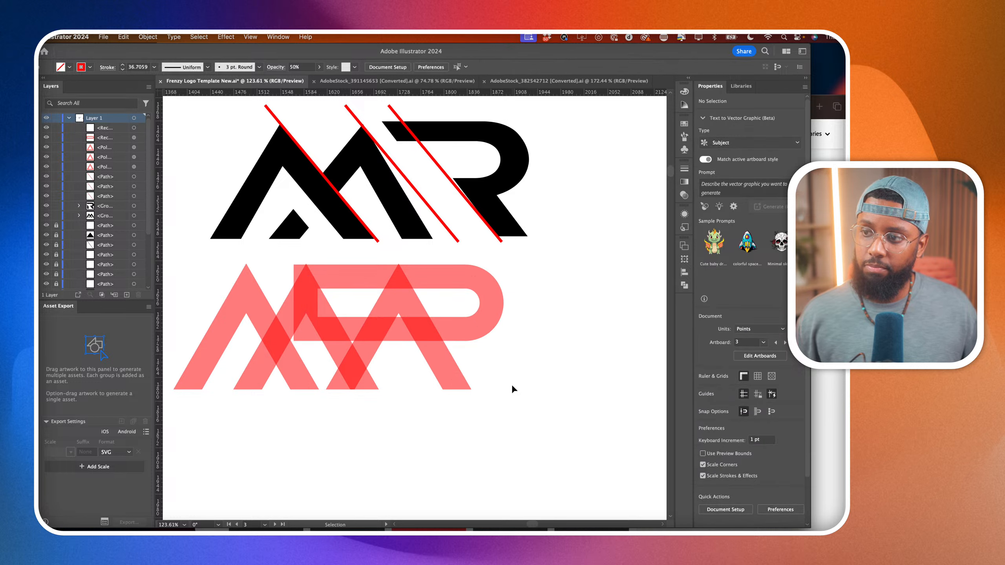
Pull the rounded end of the R bowl inward to narrow it, and slightly readjust its lower edge.
{"action": "left_click", "coordinate": [492, 302]}
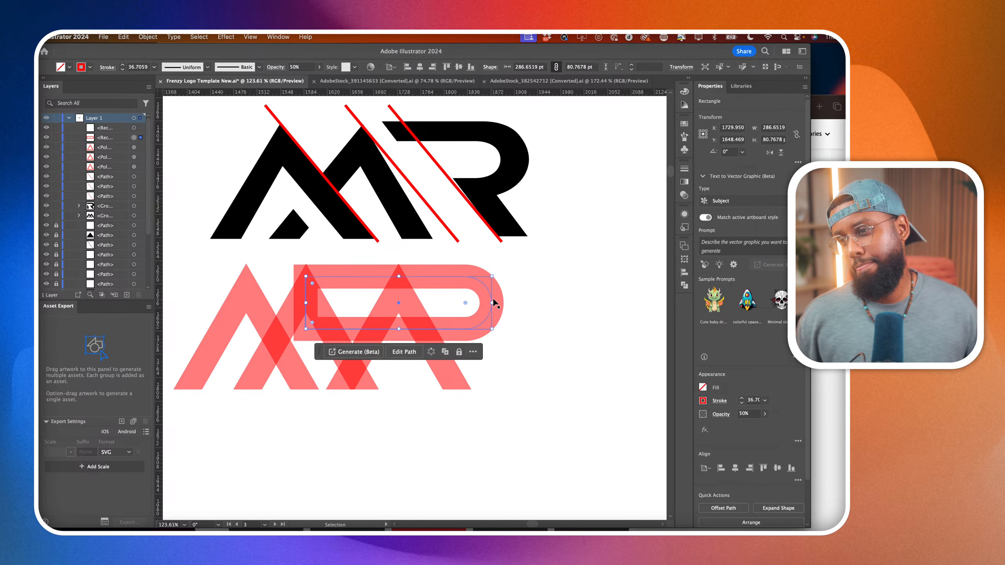
{"action": "left_click_drag", "start_coordinate": [488, 305], "coordinate": [470, 305]}
{"action": "left_click_drag", "start_coordinate": [388, 329], "coordinate": [388, 332]}
{"action": "left_click", "coordinate": [563, 364]}
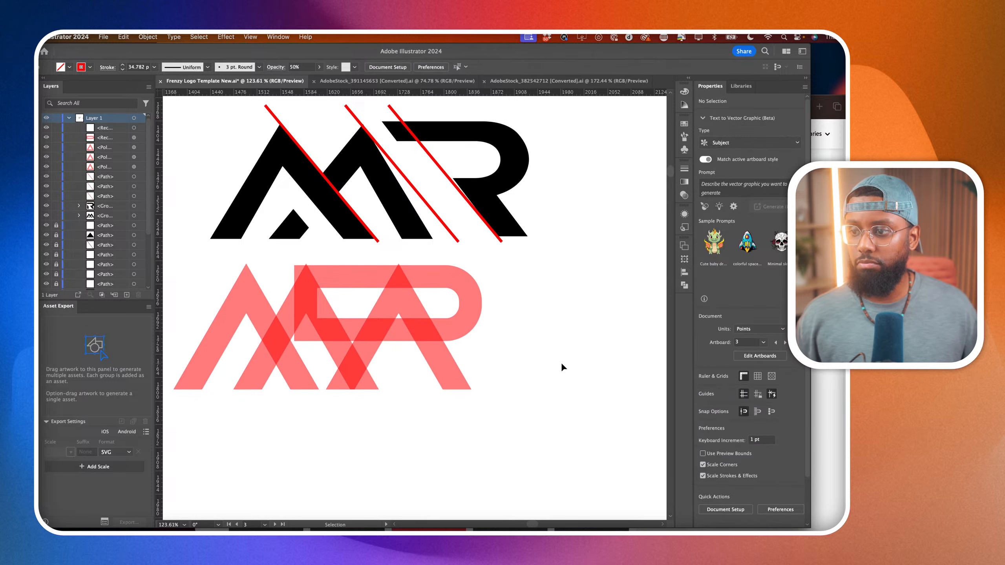
Place vertical guides at the outer right edges of the black R and the red R bowl.
{"action": "left_click", "coordinate": [430, 347]}
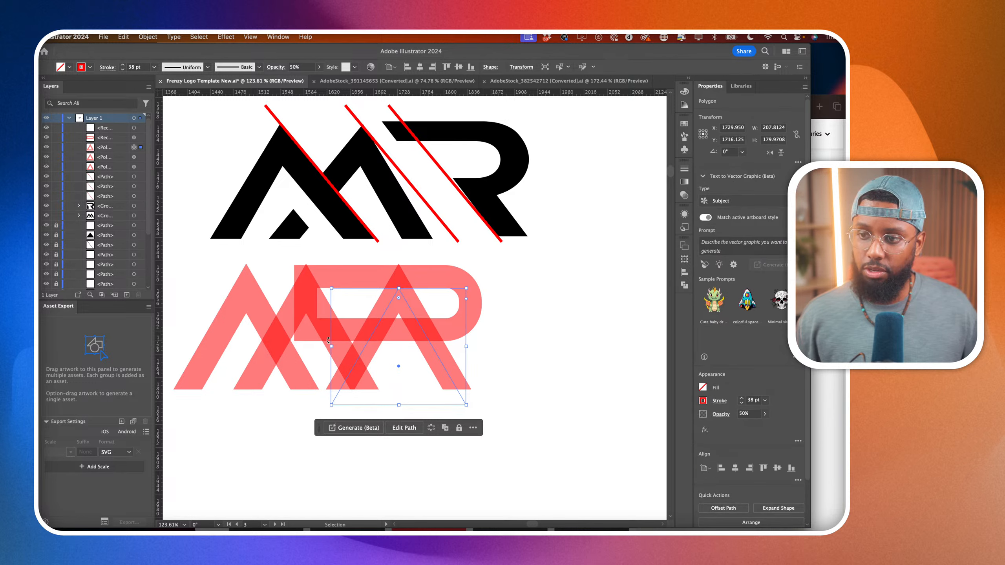
{"action": "left_click", "coordinate": [288, 322], "text": "shift"}
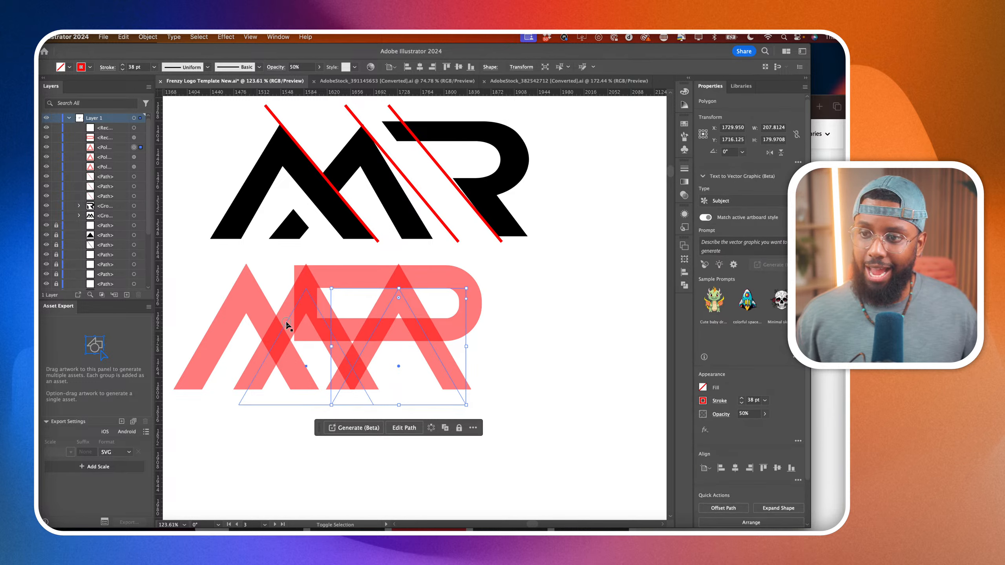
{"action": "left_click", "coordinate": [254, 313], "text": "shift"}
{"action": "scroll", "coordinate": [525, 204], "scroll_direction": "up", "scroll_amount": 4}
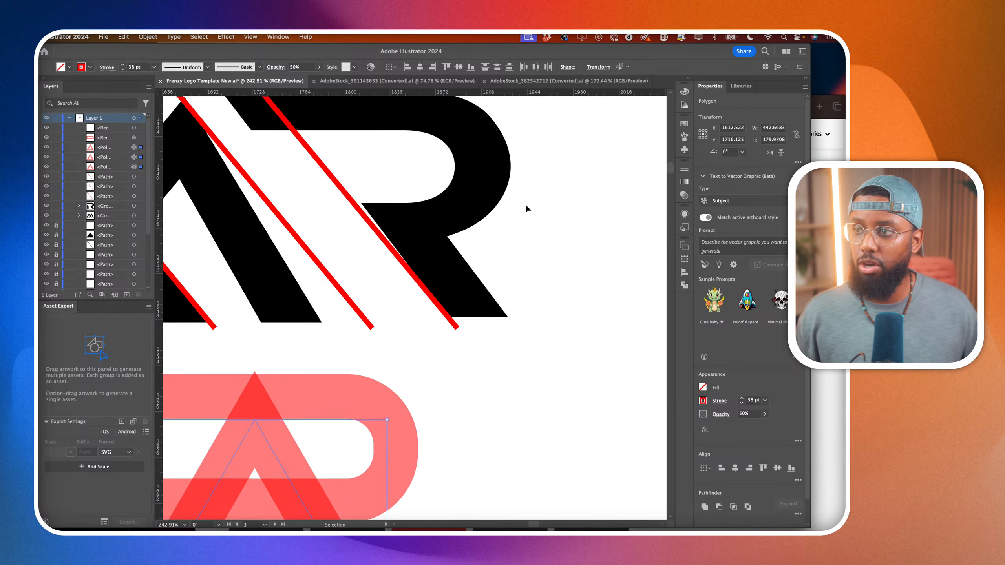
{"action": "scroll", "coordinate": [525, 204], "scroll_direction": "up", "scroll_amount": 1}
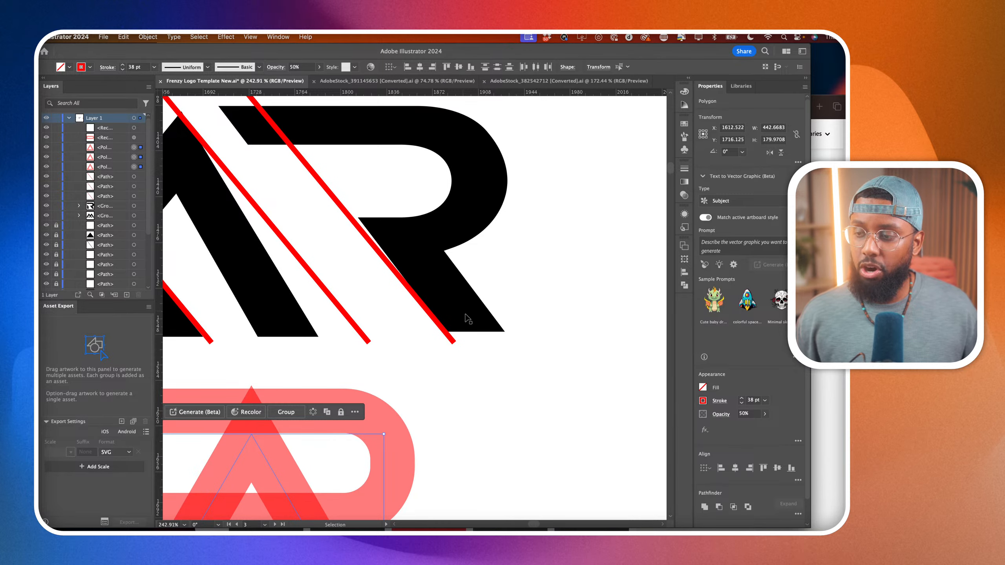
{"action": "left_click_drag", "start_coordinate": [162, 274], "coordinate": [506, 268]}
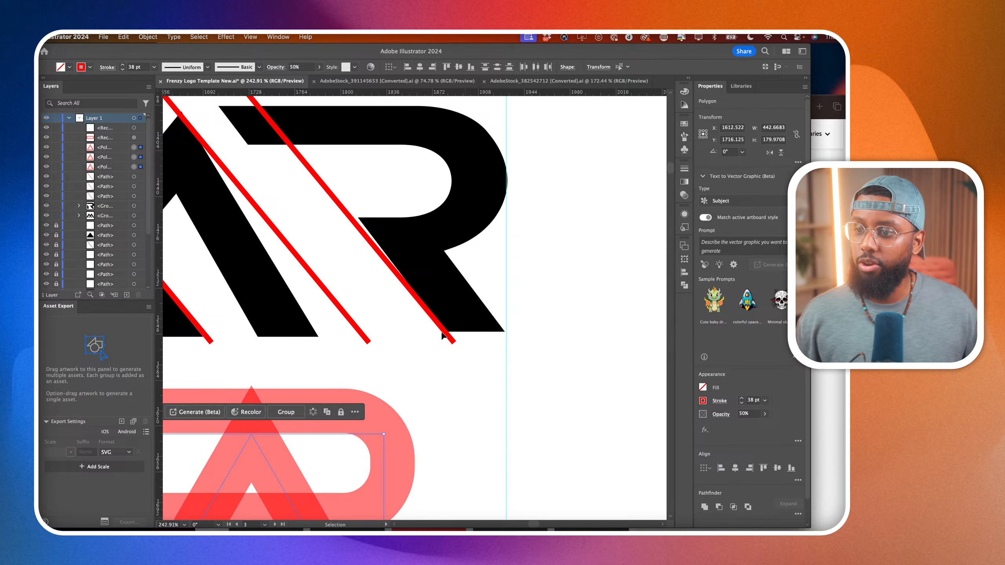
{"action": "scroll", "coordinate": [420, 357], "scroll_direction": "down", "scroll_amount": 5}
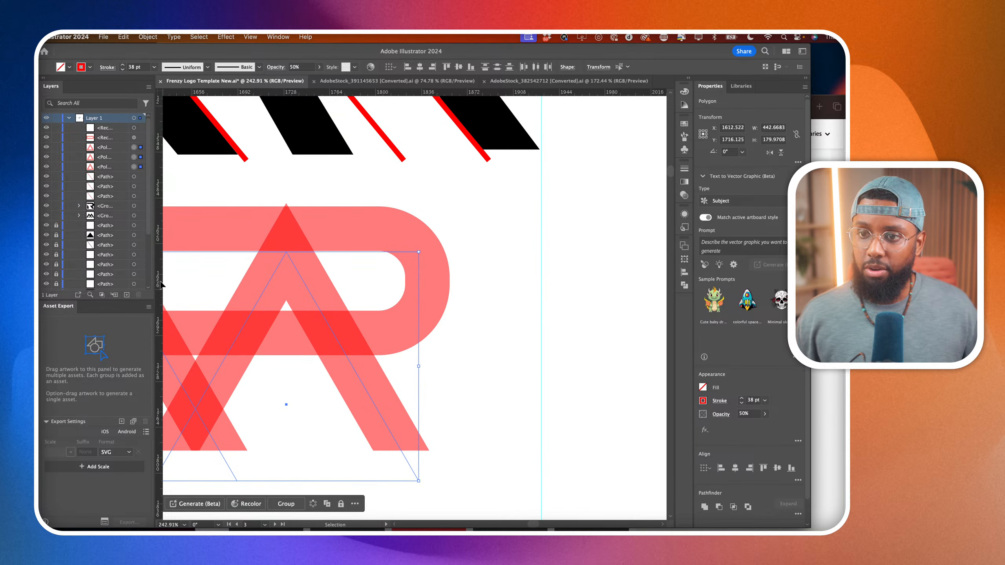
{"action": "left_click_drag", "start_coordinate": [162, 284], "coordinate": [451, 302]}
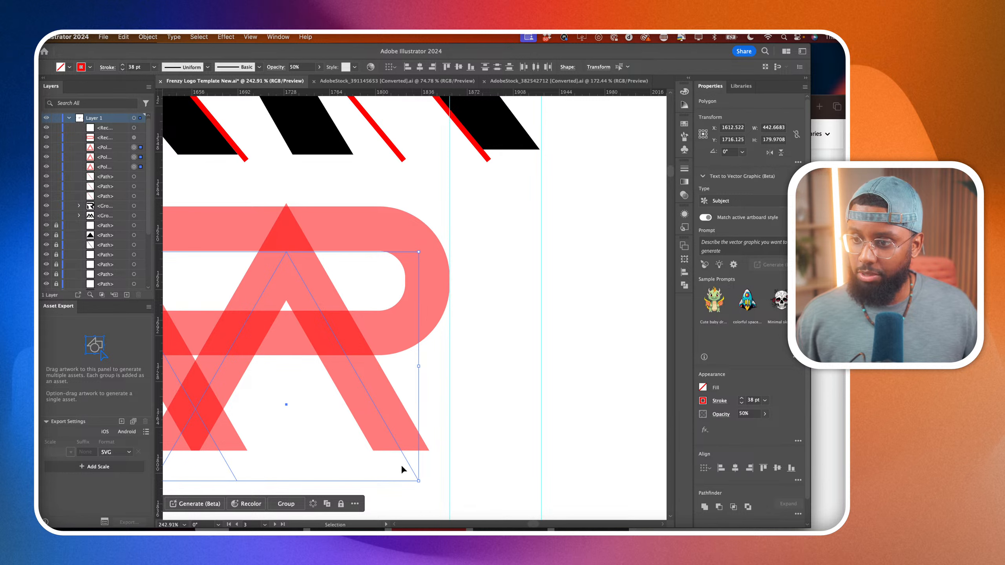
{"action": "left_click", "coordinate": [433, 447]}
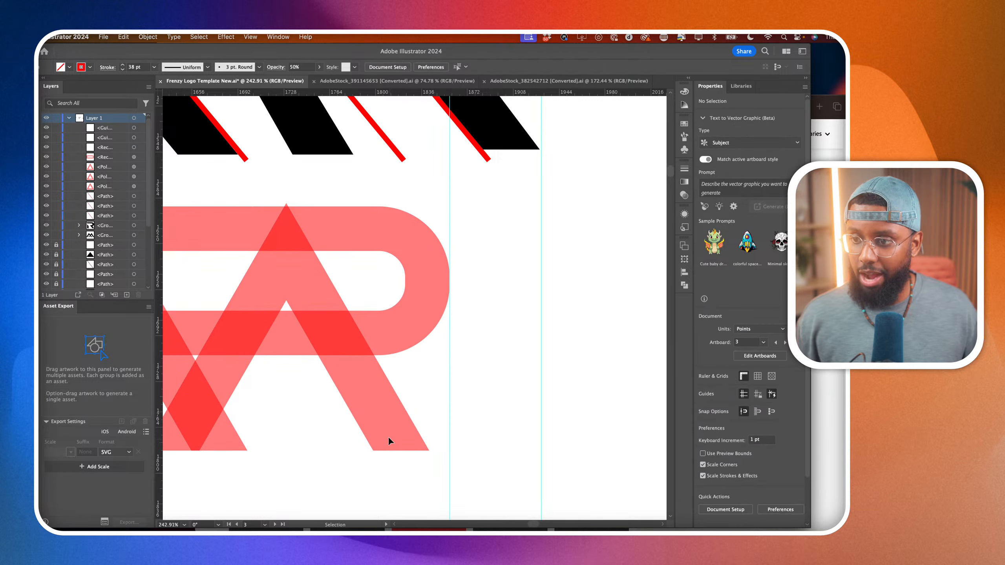
Select all three red triangles and raise their bottom edge to reduce their height to about 145 pt.
{"action": "scroll", "coordinate": [380, 430], "scroll_direction": "down", "scroll_amount": 3}
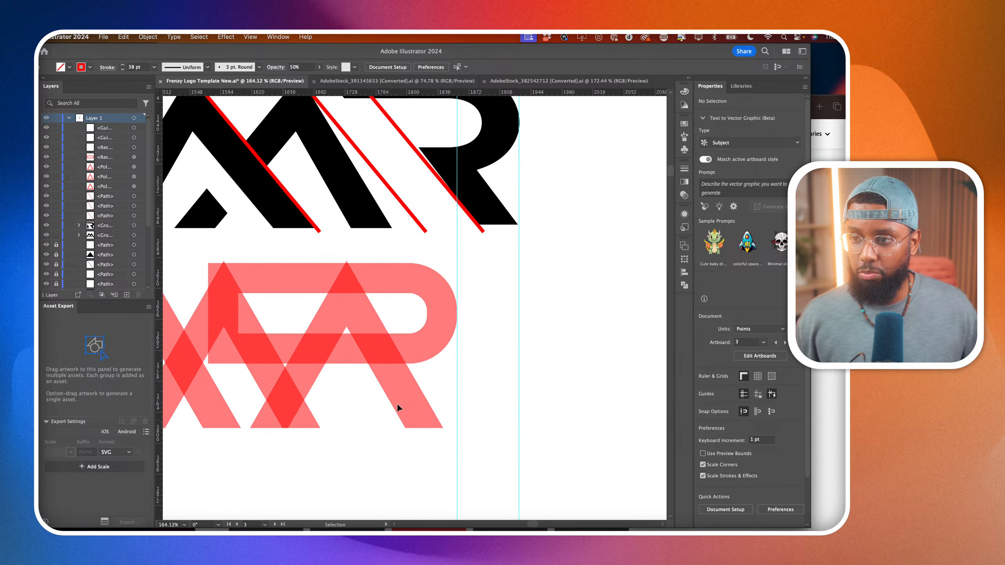
{"action": "left_click", "coordinate": [400, 393]}
{"action": "scroll", "coordinate": [392, 395], "scroll_direction": "left", "scroll_amount": 3}
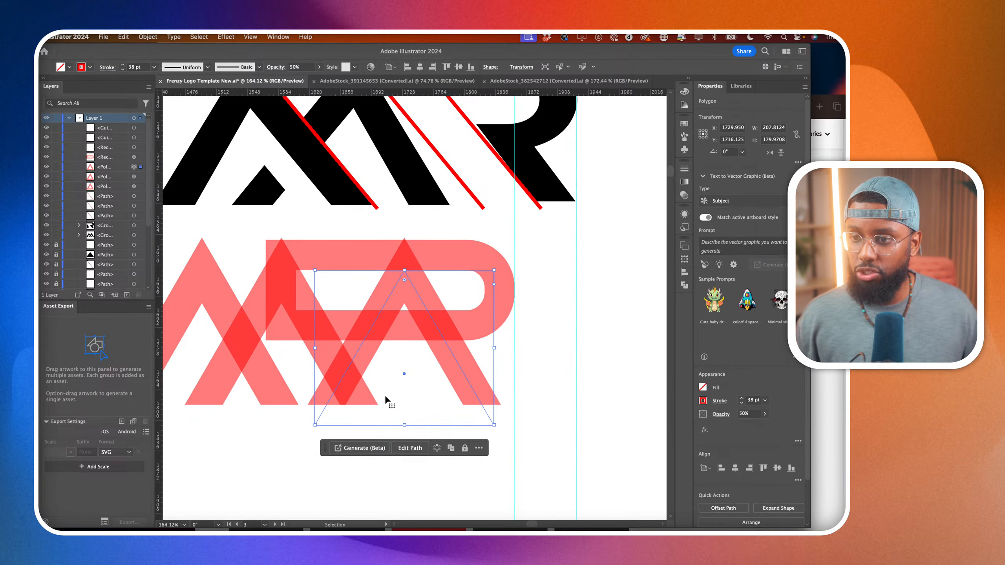
{"action": "left_click", "coordinate": [273, 391], "text": "shift"}
{"action": "left_click", "coordinate": [252, 293], "text": "shift"}
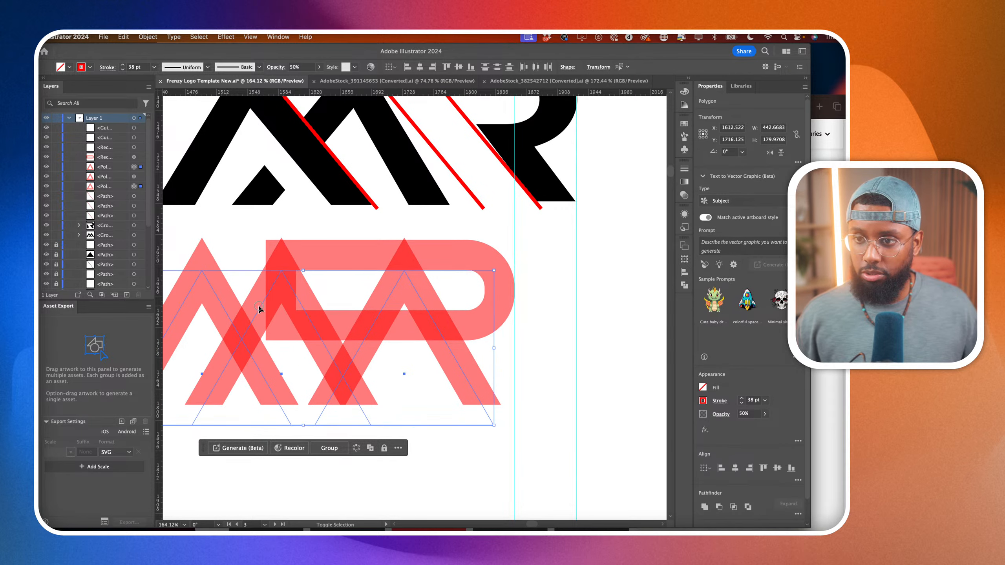
{"action": "scroll", "coordinate": [285, 344], "scroll_direction": "down", "scroll_amount": 2}
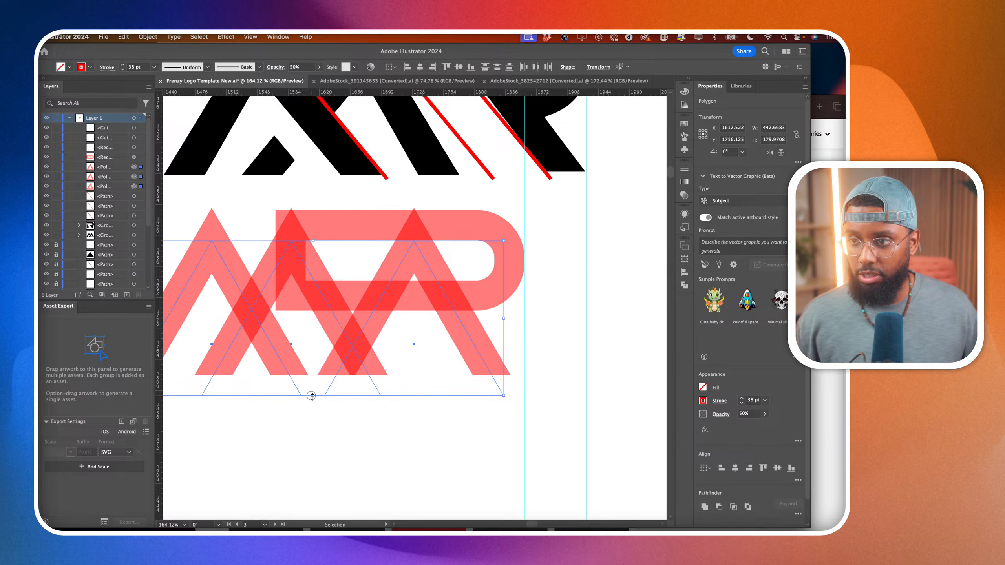
{"action": "left_click_drag", "start_coordinate": [312, 394], "coordinate": [312, 377]}
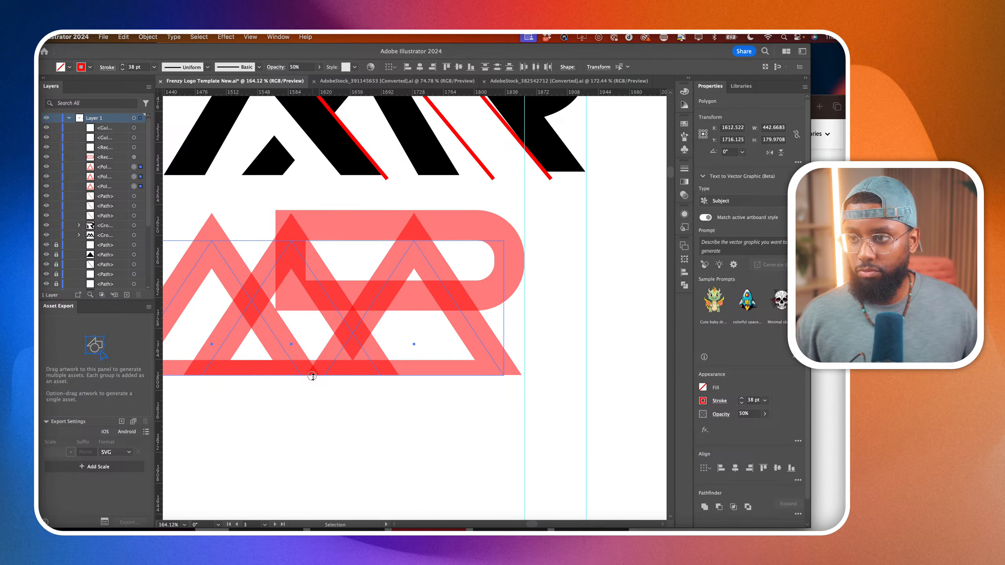
{"action": "left_click_drag", "start_coordinate": [312, 376], "coordinate": [313, 366]}
{"action": "scroll", "coordinate": [312, 367], "scroll_direction": "down", "scroll_amount": 3}
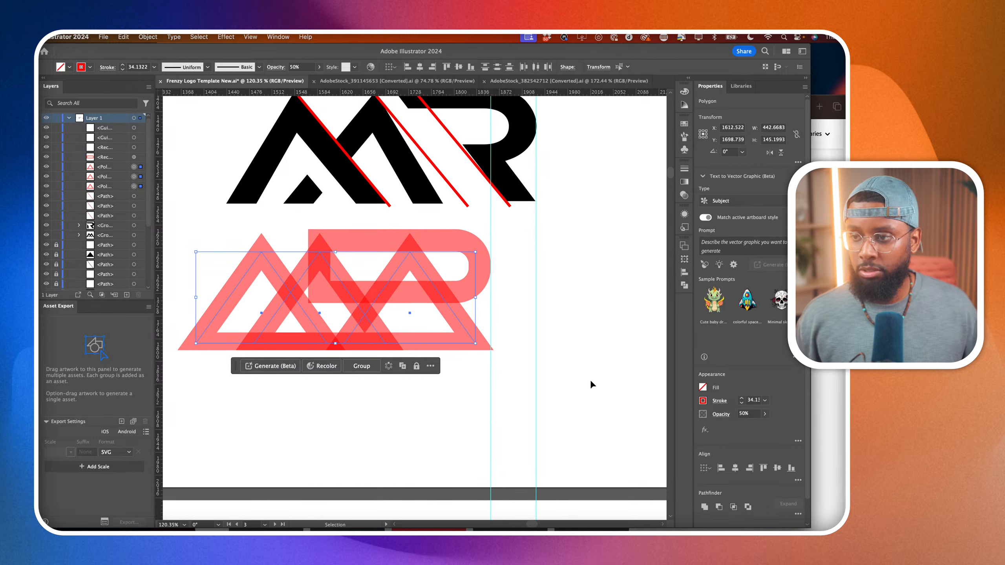
{"action": "scroll", "coordinate": [546, 352], "scroll_direction": "up", "scroll_amount": 3}
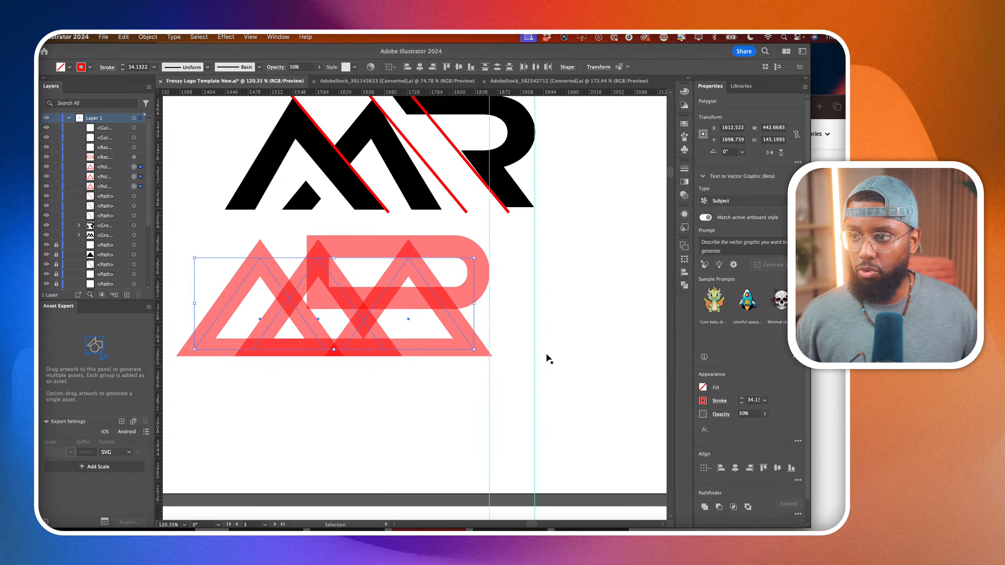
Increase the corner radius at the outer end of the red R bowl to its maximum, making the end fully round.
{"action": "left_click", "coordinate": [474, 313]}
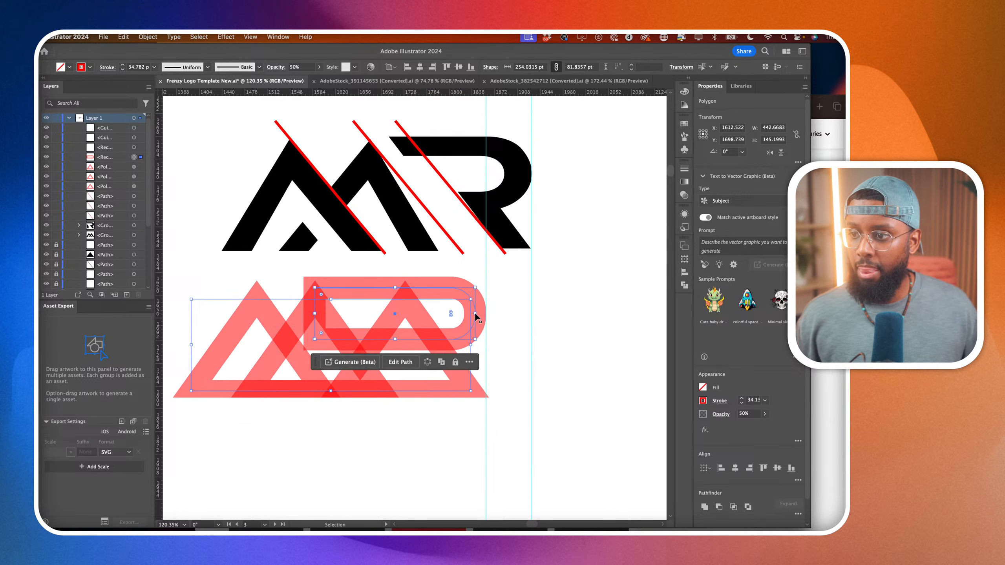
{"action": "scroll", "coordinate": [451, 312], "scroll_direction": "up", "scroll_amount": 5}
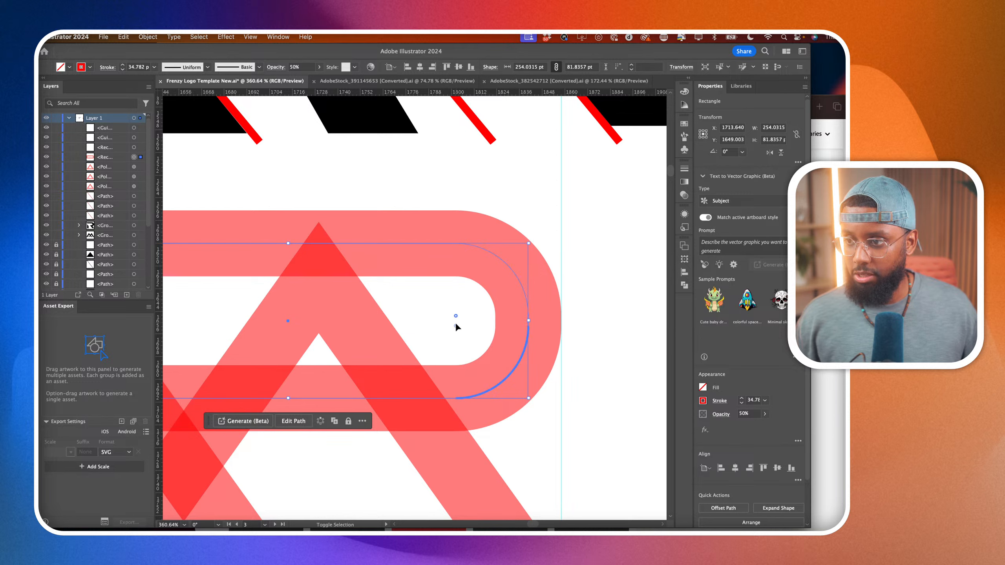
{"action": "left_click_drag", "start_coordinate": [456, 325], "coordinate": [272, 326]}
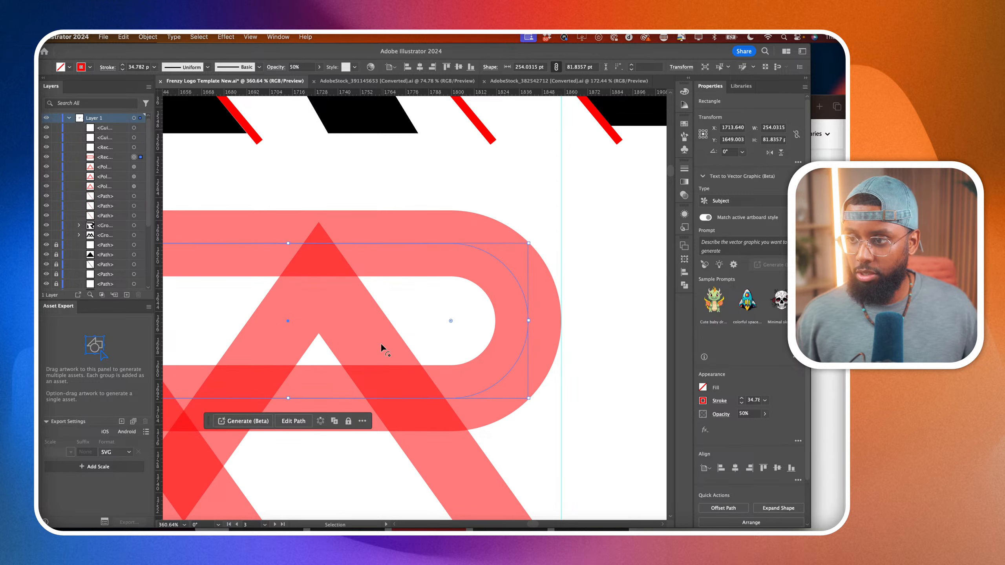
{"action": "scroll", "coordinate": [380, 342], "scroll_direction": "down", "scroll_amount": 5}
{"action": "scroll", "coordinate": [419, 383], "scroll_direction": "left", "scroll_amount": 1}
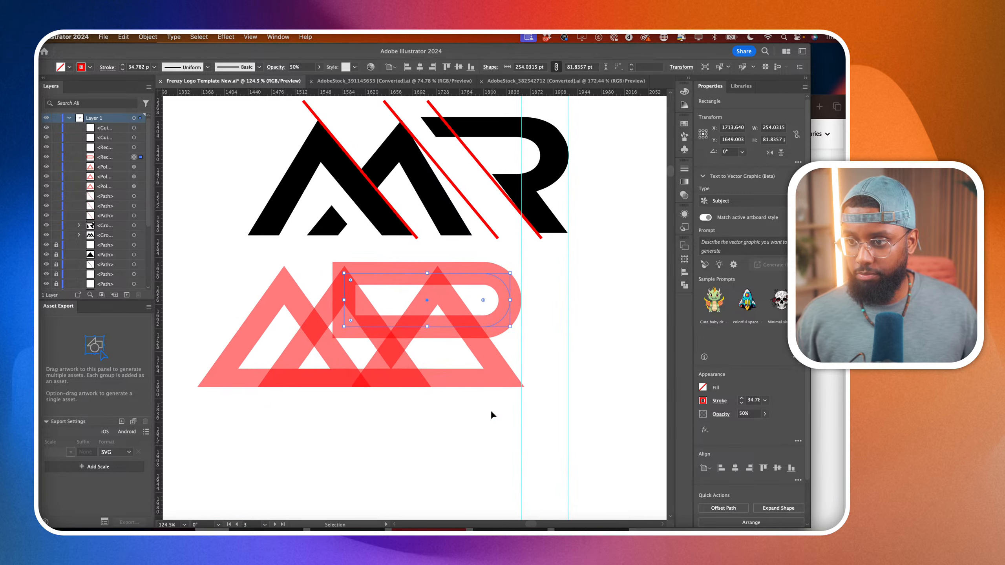
{"action": "scroll", "coordinate": [491, 412], "scroll_direction": "down", "scroll_amount": 2}
{"action": "scroll", "coordinate": [491, 412], "scroll_direction": "left", "scroll_amount": 2}
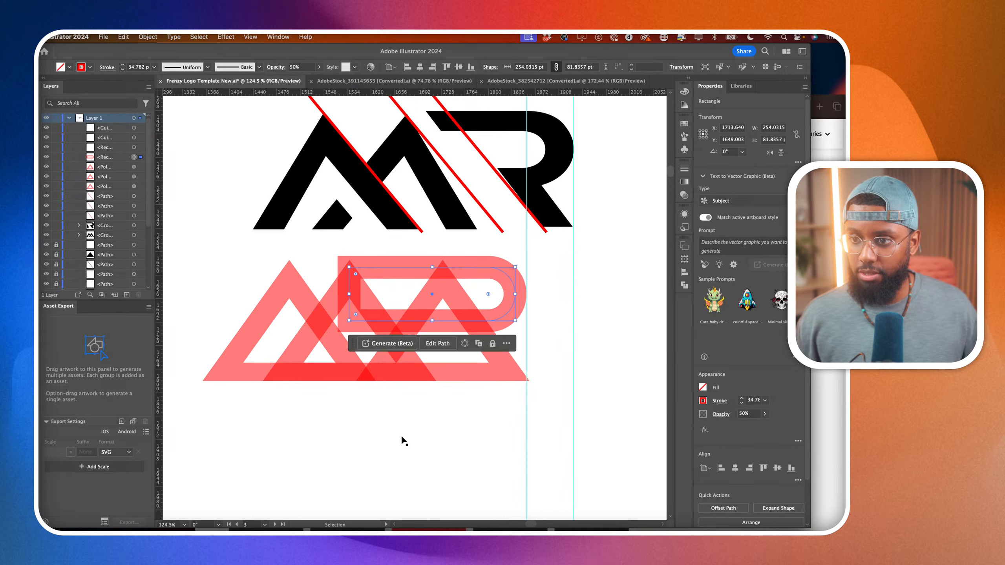
{"action": "scroll", "coordinate": [402, 441], "scroll_direction": "down", "scroll_amount": 3}
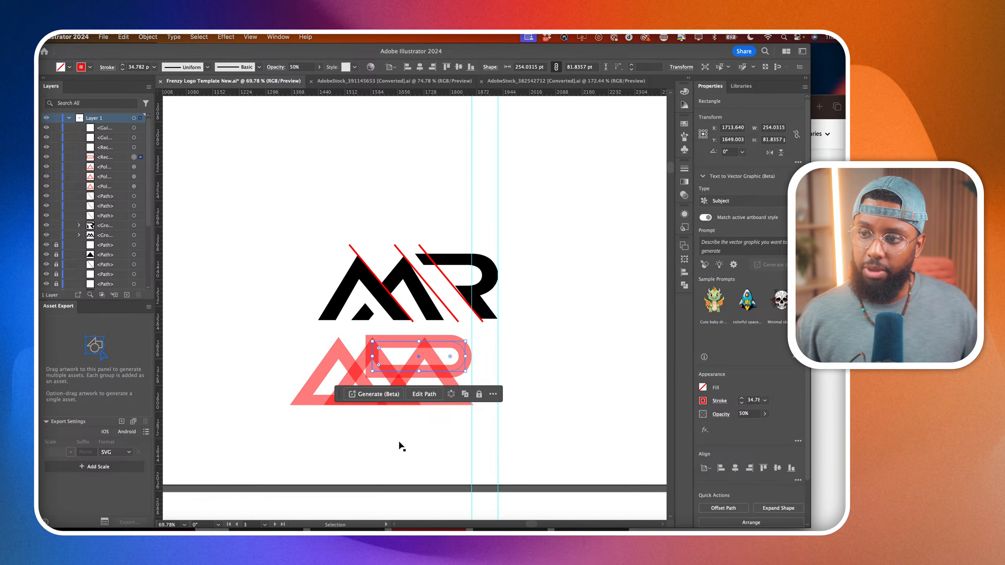
{"action": "scroll", "coordinate": [398, 441], "scroll_direction": "down", "scroll_amount": 2}
{"action": "left_click", "coordinate": [399, 447]}
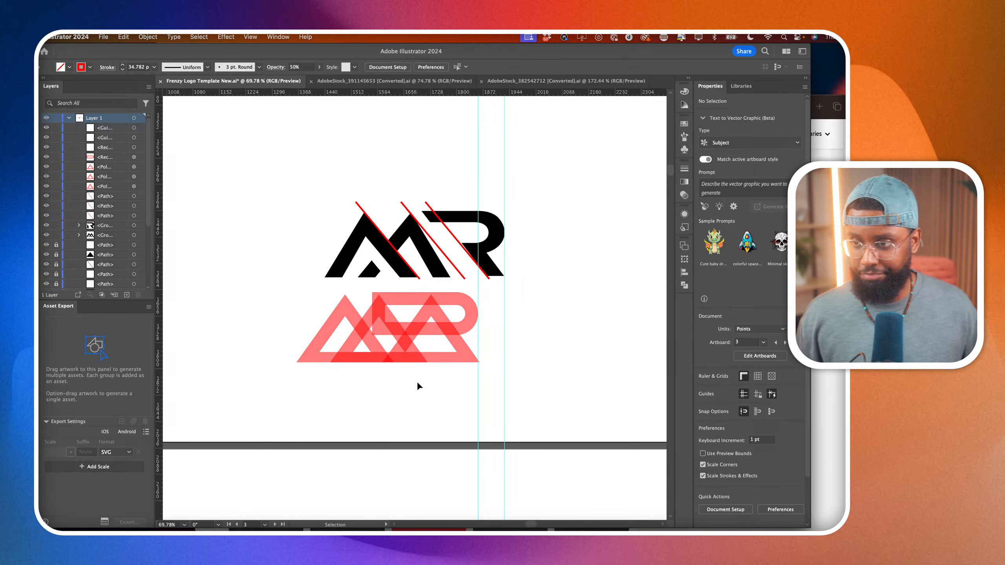
Shift the R bowl and the rightmost red triangle together about 46 pt to the left, closer to the M.
{"action": "scroll", "coordinate": [418, 378], "scroll_direction": "up", "scroll_amount": 3}
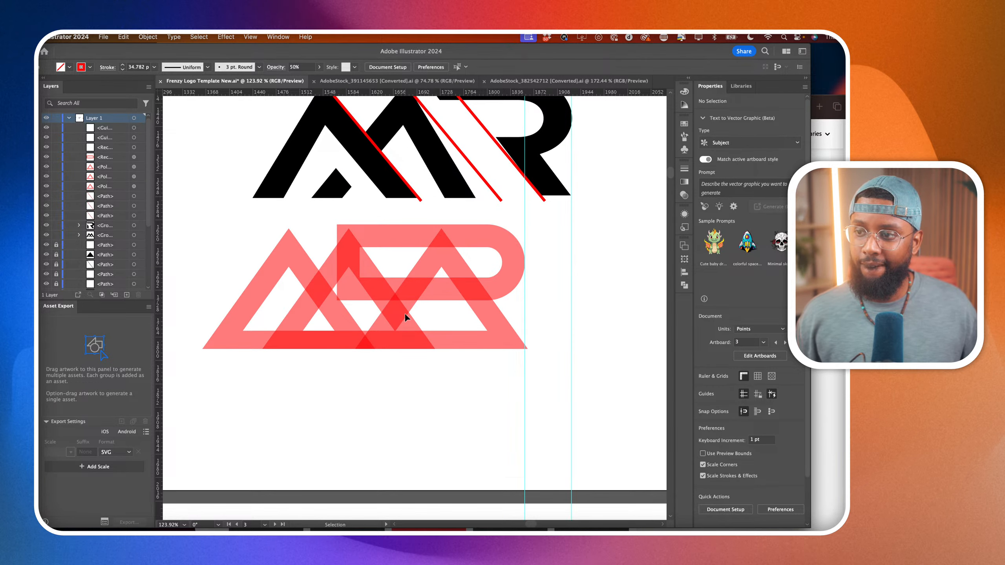
{"action": "left_click", "coordinate": [450, 290]}
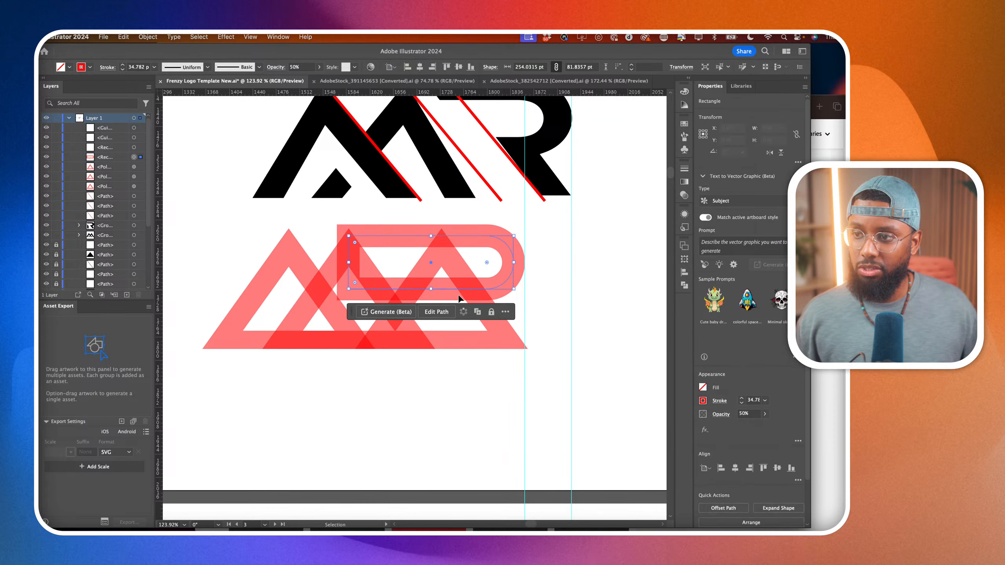
{"action": "left_click", "coordinate": [505, 338], "text": "shift"}
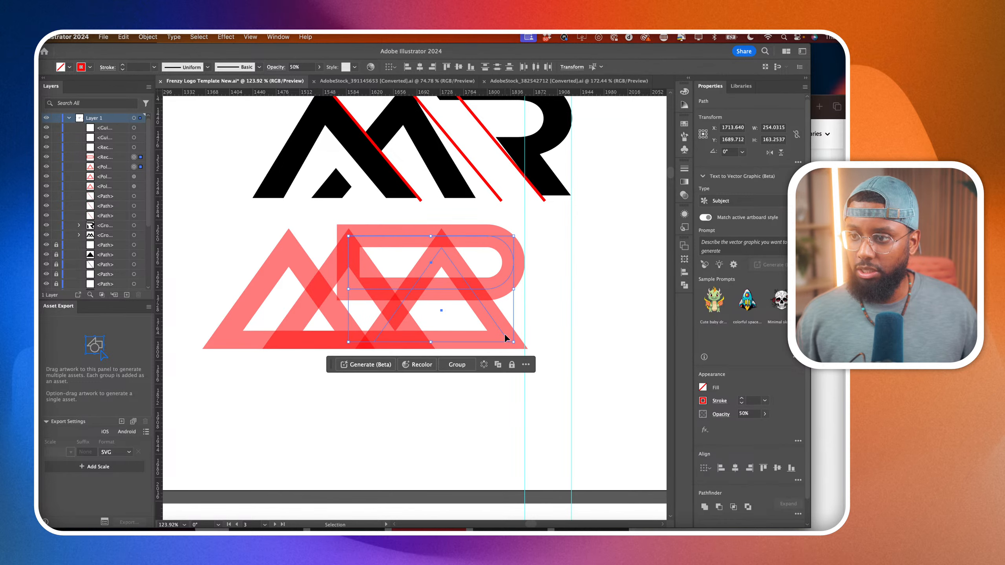
{"action": "left_click_drag", "start_coordinate": [505, 338], "coordinate": [475, 334]}
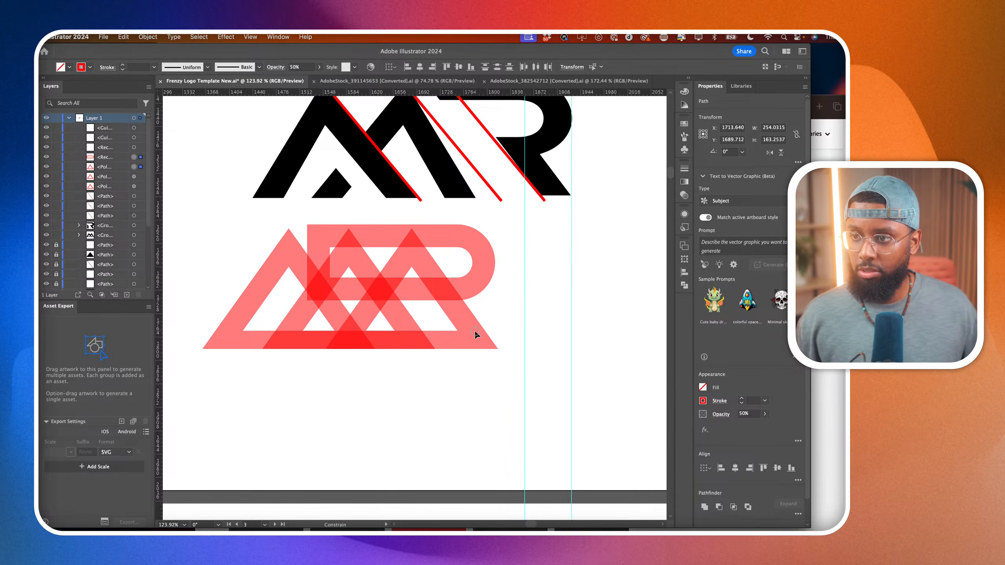
{"action": "left_click_drag", "start_coordinate": [474, 330], "coordinate": [474, 330]}
{"action": "scroll", "coordinate": [474, 329], "scroll_direction": "down", "scroll_amount": 4, "text": "alt"}
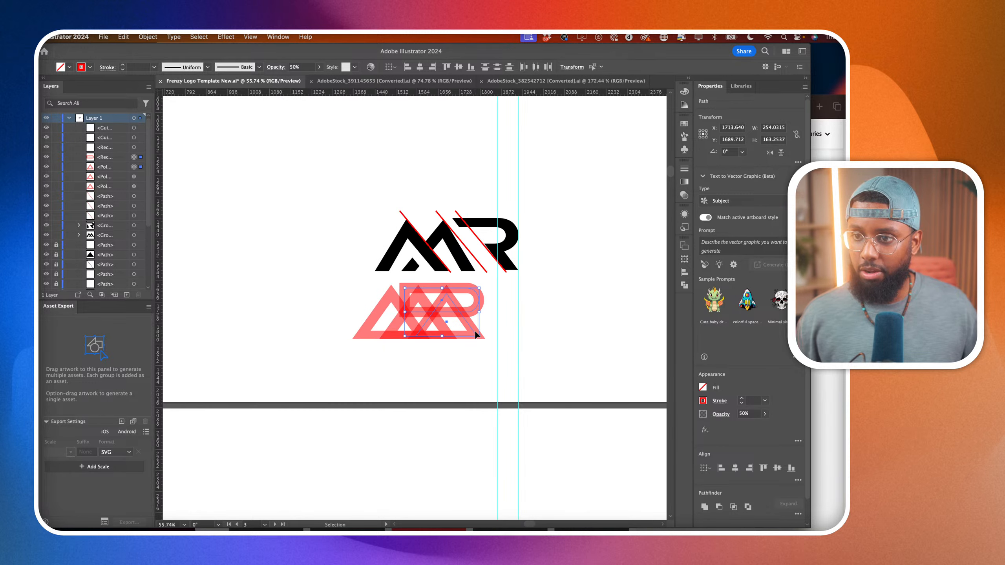
Duplicate the whole red MR construction, including its white mask rectangle, to the empty area right of the black MR.
{"action": "left_click", "coordinate": [352, 281]}
{"action": "left_click_drag", "start_coordinate": [352, 281], "coordinate": [490, 359]}
{"action": "scroll", "coordinate": [490, 358], "scroll_direction": "right", "scroll_amount": 2}
{"action": "left_click_drag", "start_coordinate": [378, 337], "coordinate": [628, 261]}
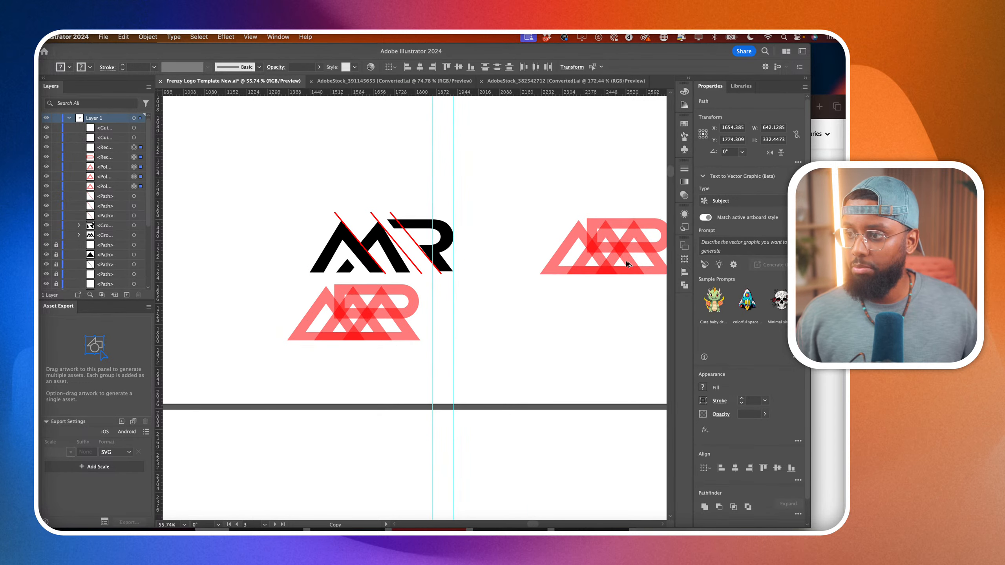
{"action": "scroll", "coordinate": [625, 260], "scroll_direction": "right", "scroll_amount": 4}
{"action": "left_click", "coordinate": [635, 296]}
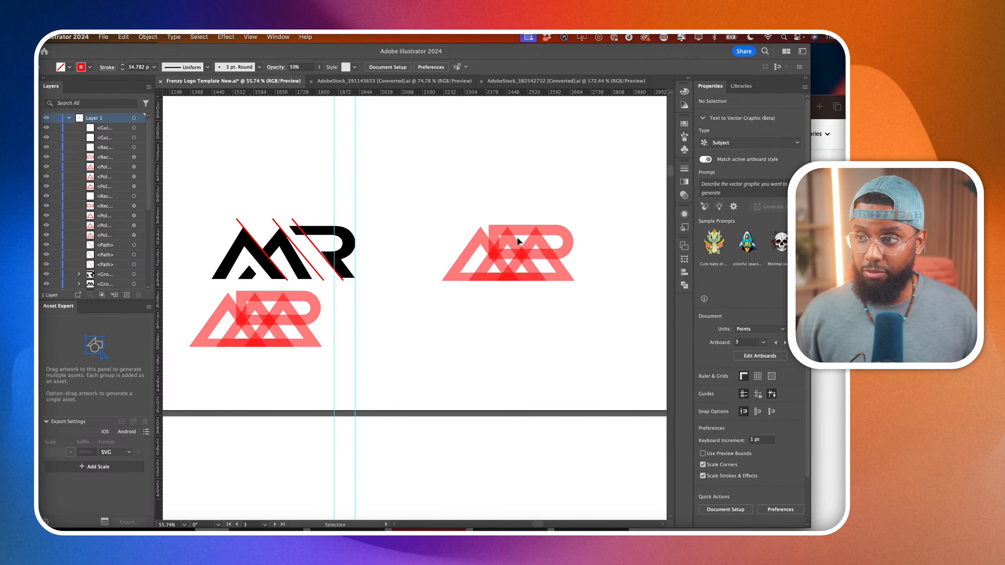
Select the duplicate's three triangles and rounded rectangle and expand their fill and stroke into shapes.
{"action": "scroll", "coordinate": [530, 275], "scroll_direction": "up", "scroll_amount": 5}
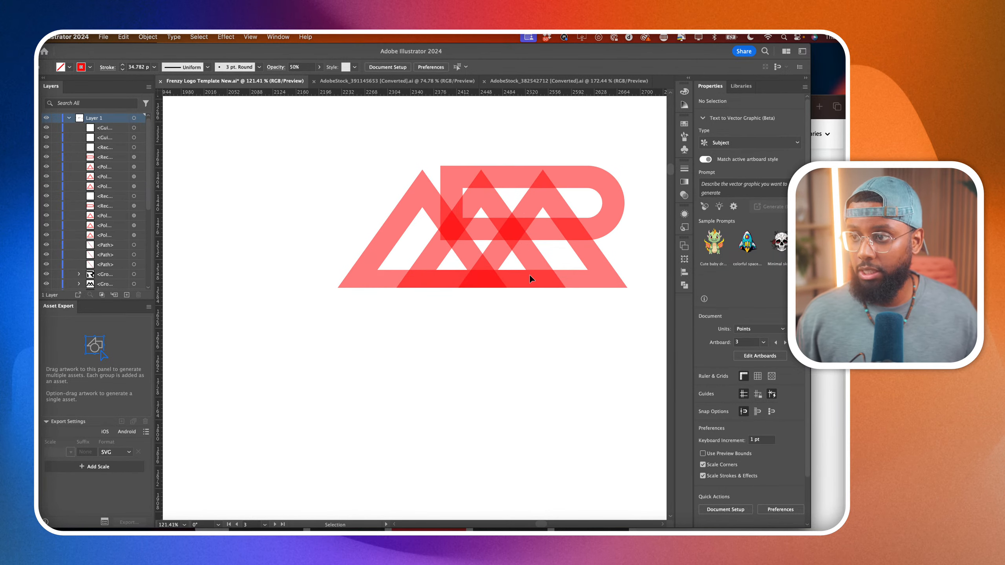
{"action": "scroll", "coordinate": [529, 274], "scroll_direction": "right", "scroll_amount": 3}
{"action": "scroll", "coordinate": [529, 274], "scroll_direction": "up", "scroll_amount": 2}
{"action": "left_click", "coordinate": [423, 301]}
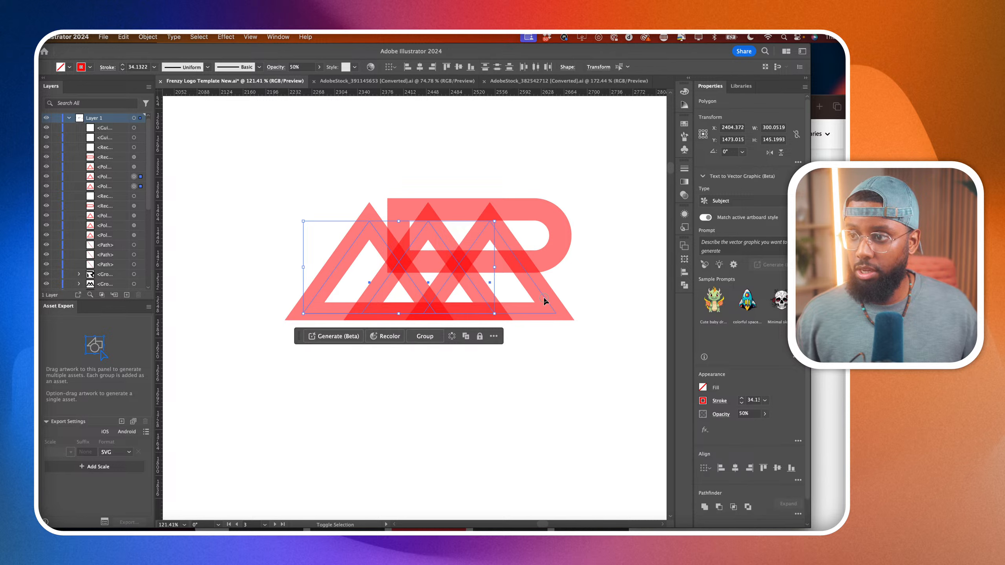
{"action": "left_click", "coordinate": [543, 297], "text": "shift"}
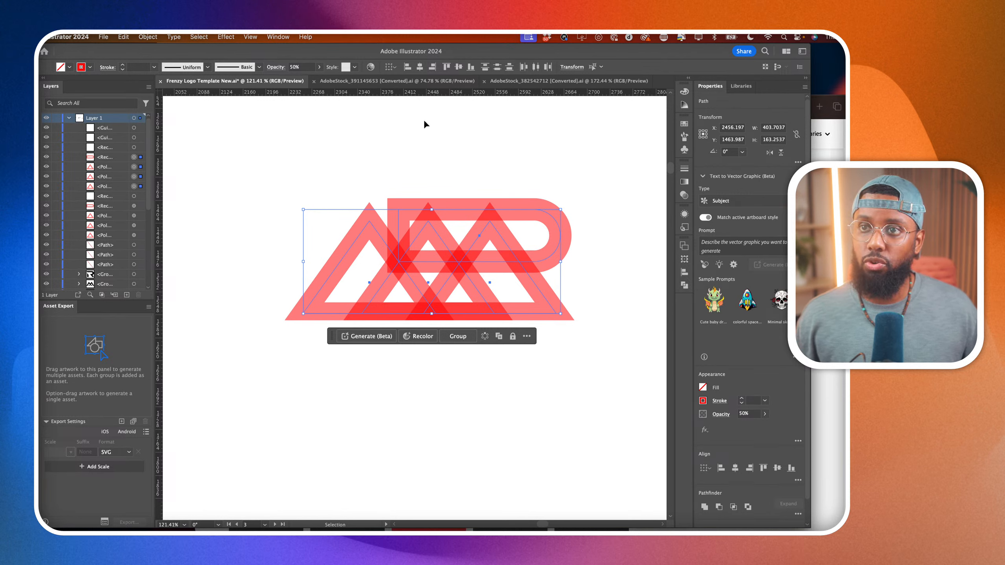
{"action": "left_click", "coordinate": [146, 36]}
{"action": "left_click", "coordinate": [158, 158]}
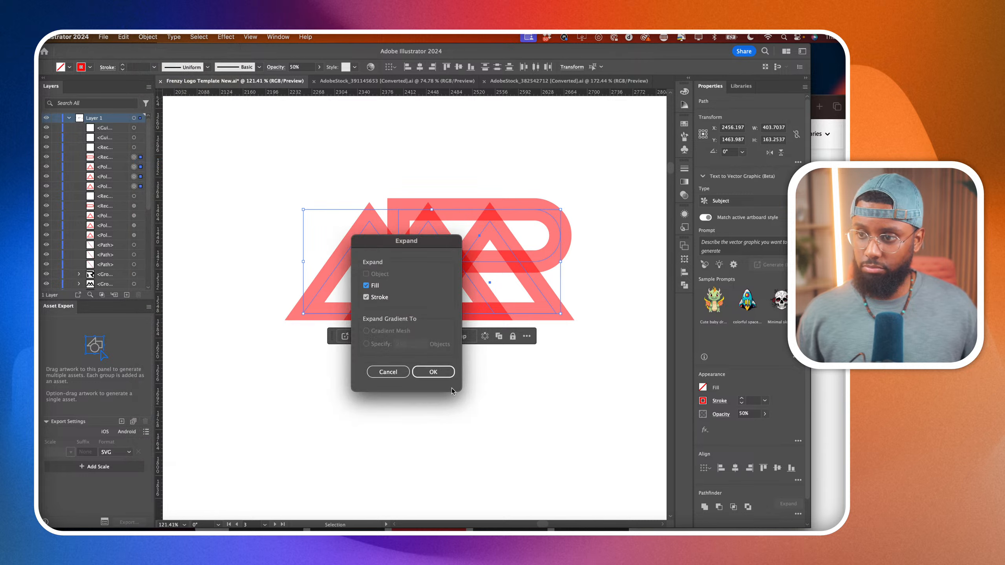
{"action": "left_click", "coordinate": [446, 374]}
{"action": "left_click", "coordinate": [497, 410]}
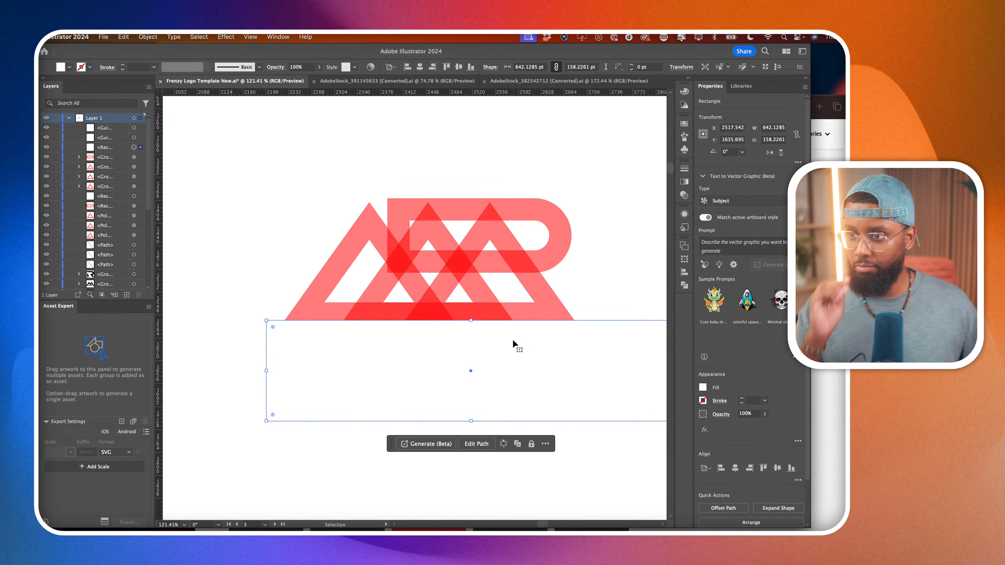
{"action": "scroll", "coordinate": [321, 316], "scroll_direction": "left", "scroll_amount": 8}
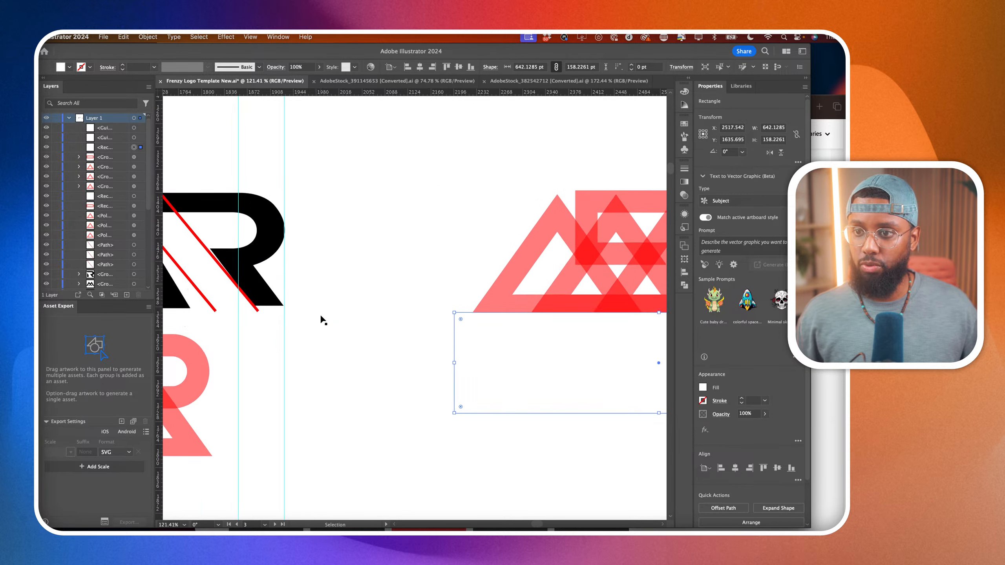
{"action": "scroll", "coordinate": [321, 316], "scroll_direction": "down", "scroll_amount": 3}
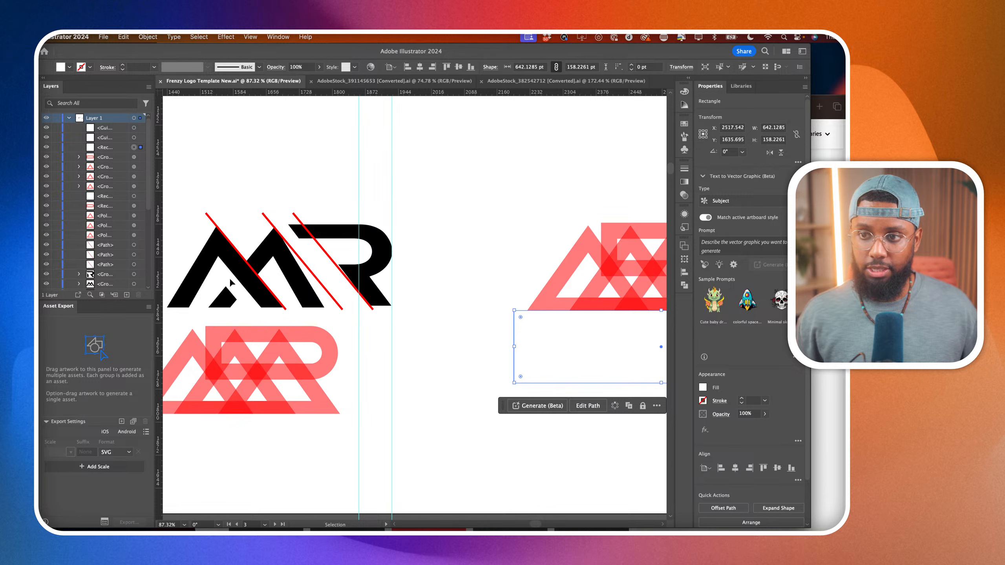
{"action": "scroll", "coordinate": [464, 342], "scroll_direction": "right", "scroll_amount": 3}
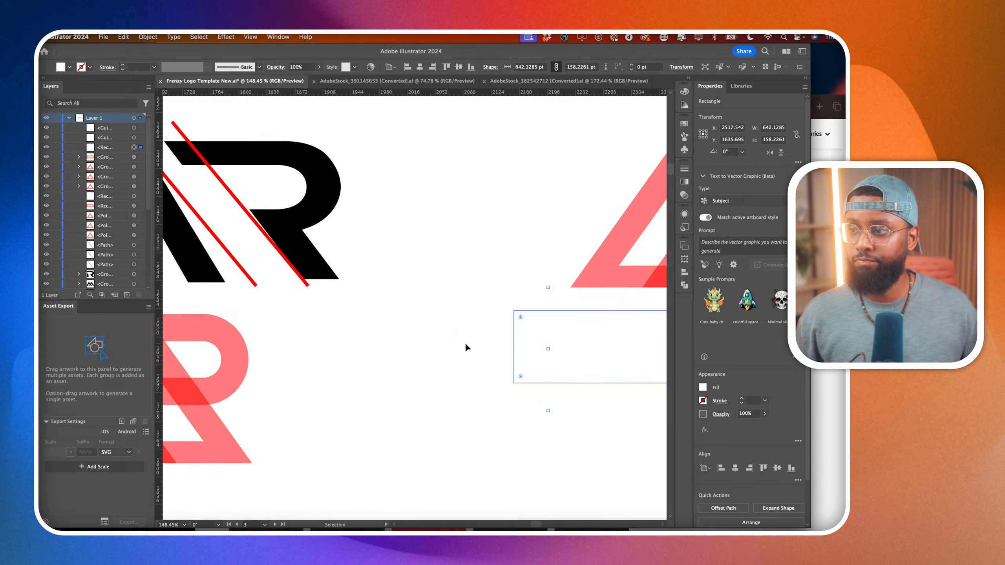
{"action": "scroll", "coordinate": [464, 342], "scroll_direction": "up", "scroll_amount": 5}
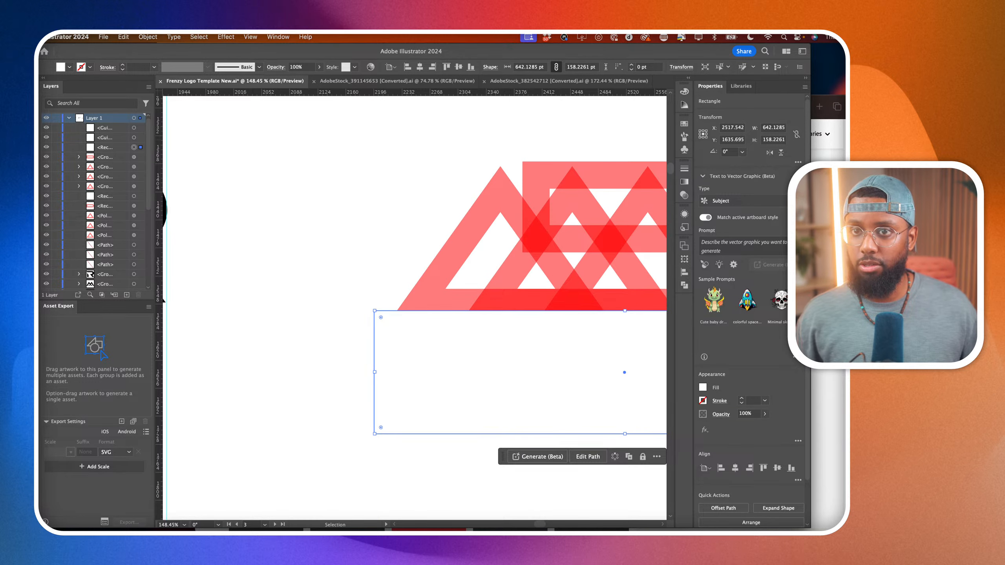
Try to pull the inner lower-left anchor of the duplicate's leftmost triangle down past its base, and undo the change.
{"action": "key", "text": "a"}
{"action": "scroll", "coordinate": [513, 320], "scroll_direction": "right", "scroll_amount": 3}
{"action": "left_click", "coordinate": [473, 282]}
{"action": "scroll", "coordinate": [465, 285], "scroll_direction": "up", "scroll_amount": 5}
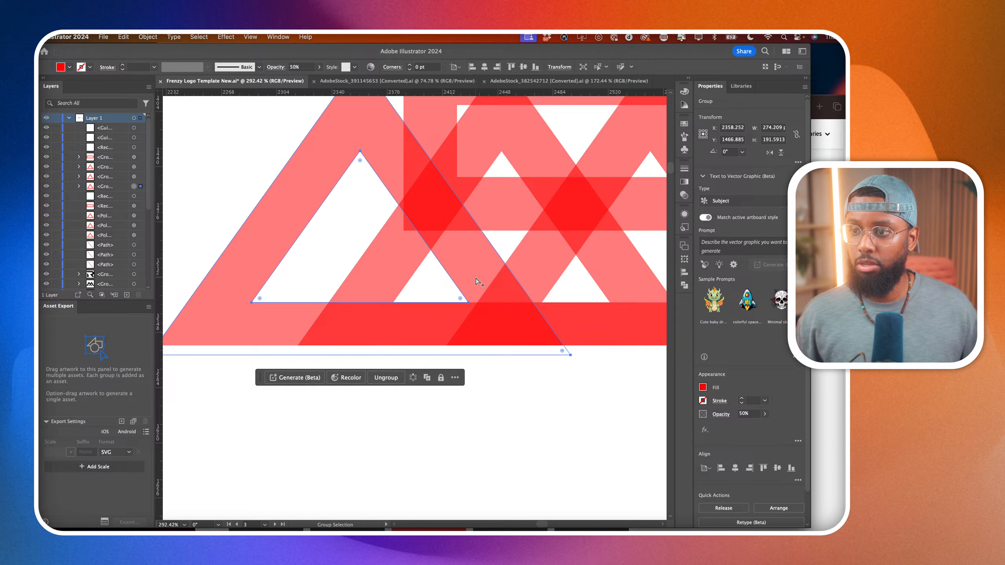
{"action": "left_click", "coordinate": [397, 303]}
{"action": "scroll", "coordinate": [305, 307], "scroll_direction": "left", "scroll_amount": 3}
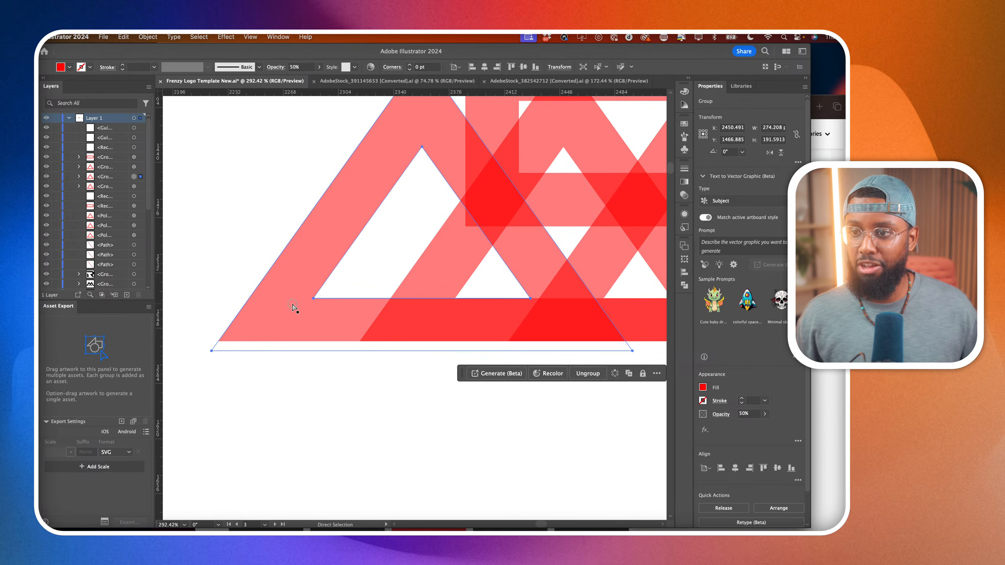
{"action": "left_click", "coordinate": [314, 298]}
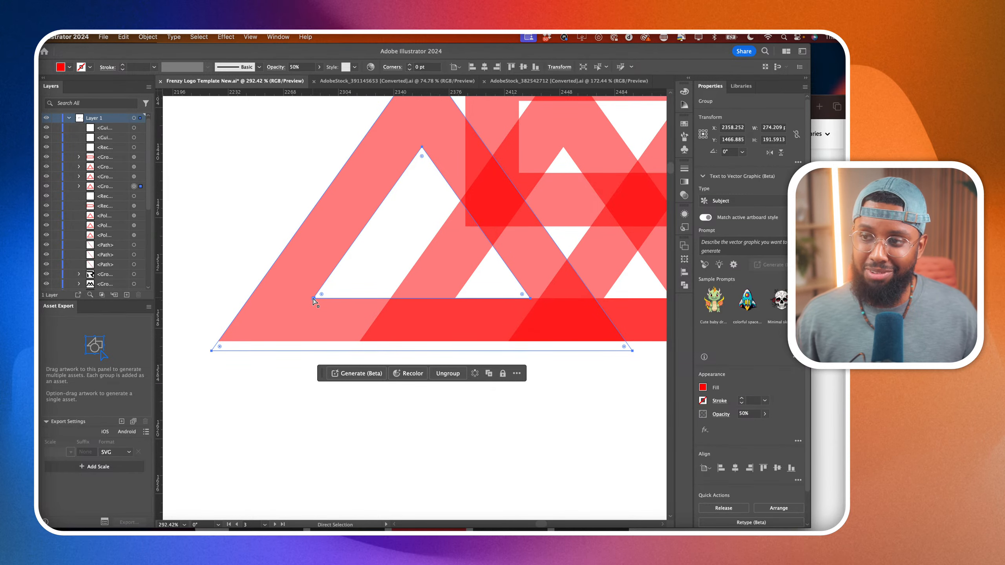
{"action": "key", "text": "v"}
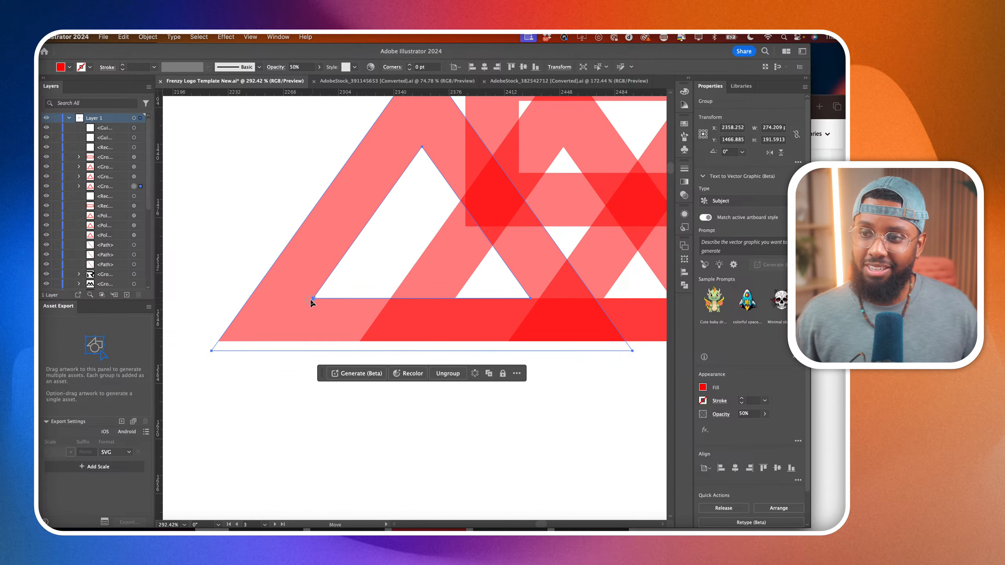
{"action": "key", "text": "a"}
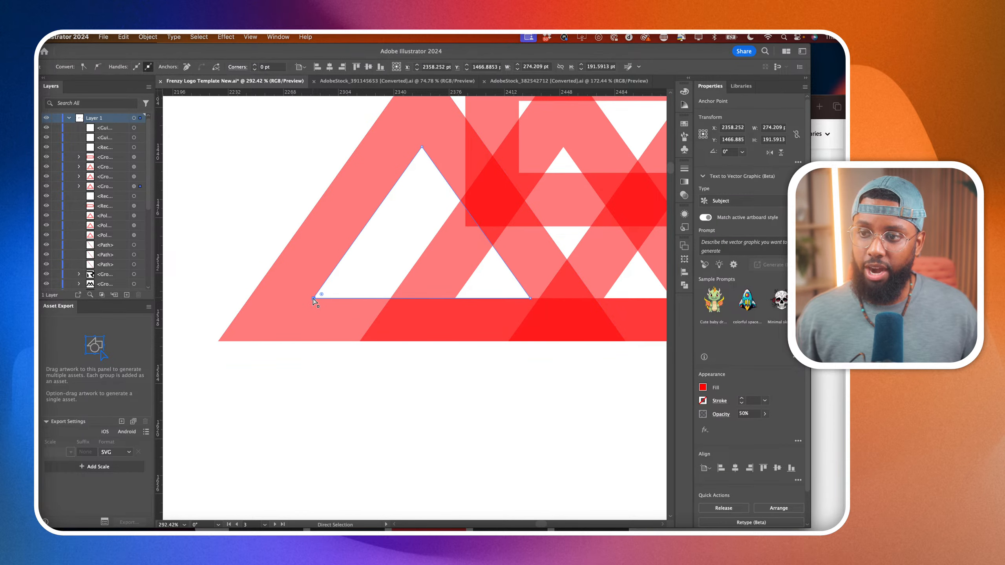
{"action": "left_click_drag", "start_coordinate": [314, 298], "coordinate": [294, 422]}
{"action": "key", "text": "super+z"}
Move the white mask rectangle down, clear of the duplicate triangles' base.
{"action": "left_click", "coordinate": [294, 371]}
{"action": "scroll", "coordinate": [294, 371], "scroll_direction": "down", "scroll_amount": 5}
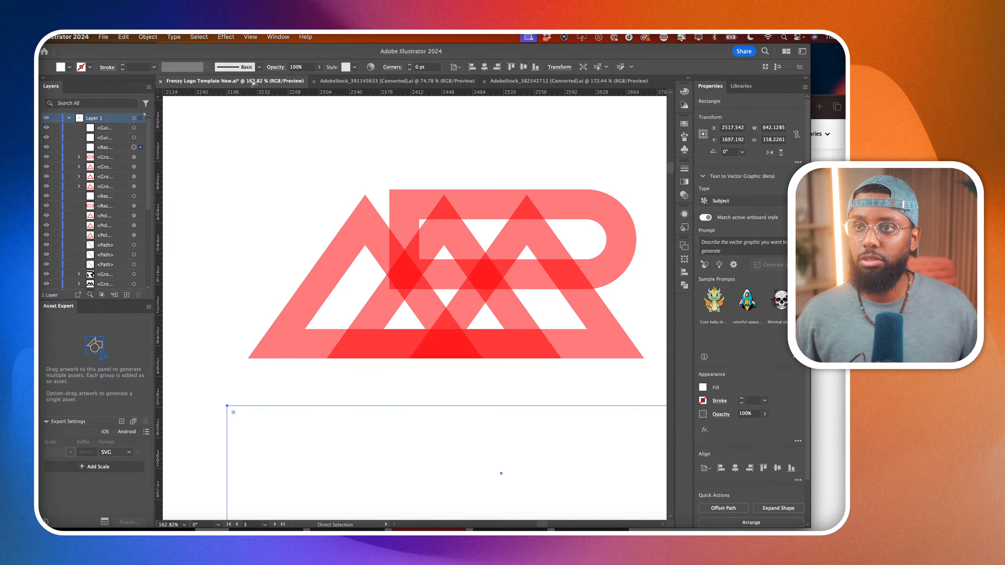
{"action": "left_click", "coordinate": [256, 36]}
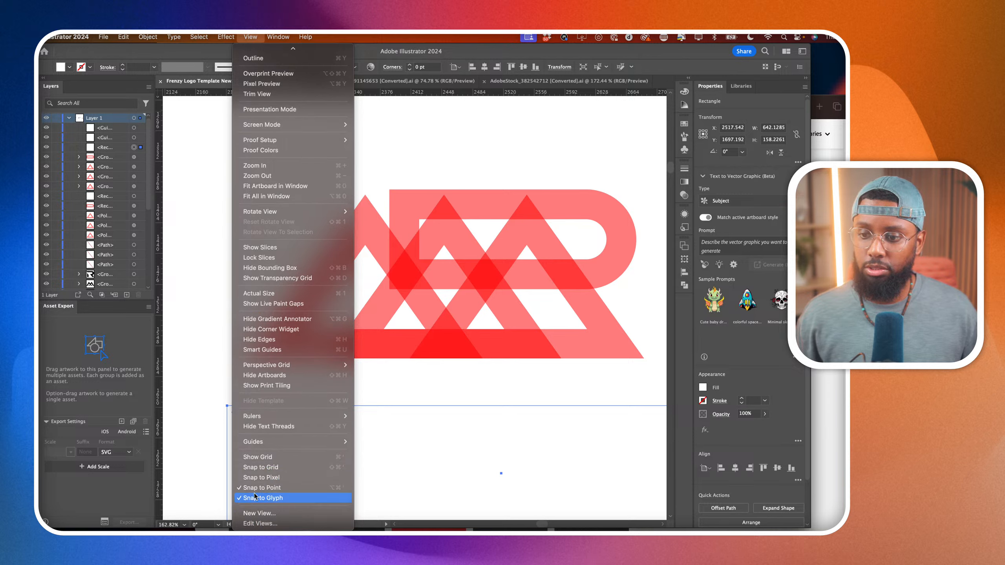
{"action": "left_click", "coordinate": [214, 446]}
Try again to extend the leftmost triangle's inner lower-left anchor along its leg beyond the base, undoing each attempt.
{"action": "left_click", "coordinate": [313, 334]}
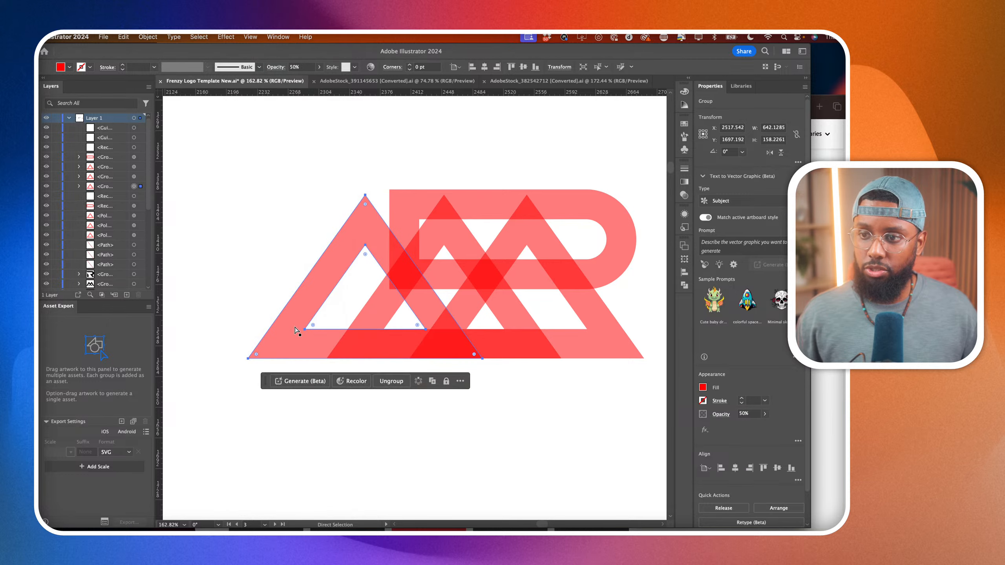
{"action": "scroll", "coordinate": [313, 337], "scroll_direction": "up", "scroll_amount": 3}
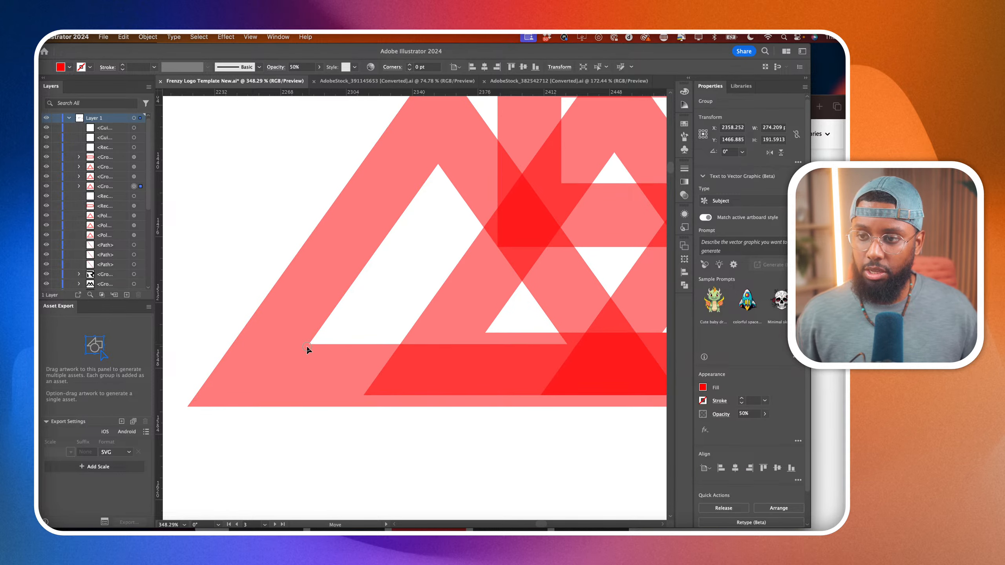
{"action": "left_click", "coordinate": [317, 333]}
{"action": "left_click_drag", "start_coordinate": [317, 333], "coordinate": [266, 408]}
{"action": "key", "text": "ctrl+z"}
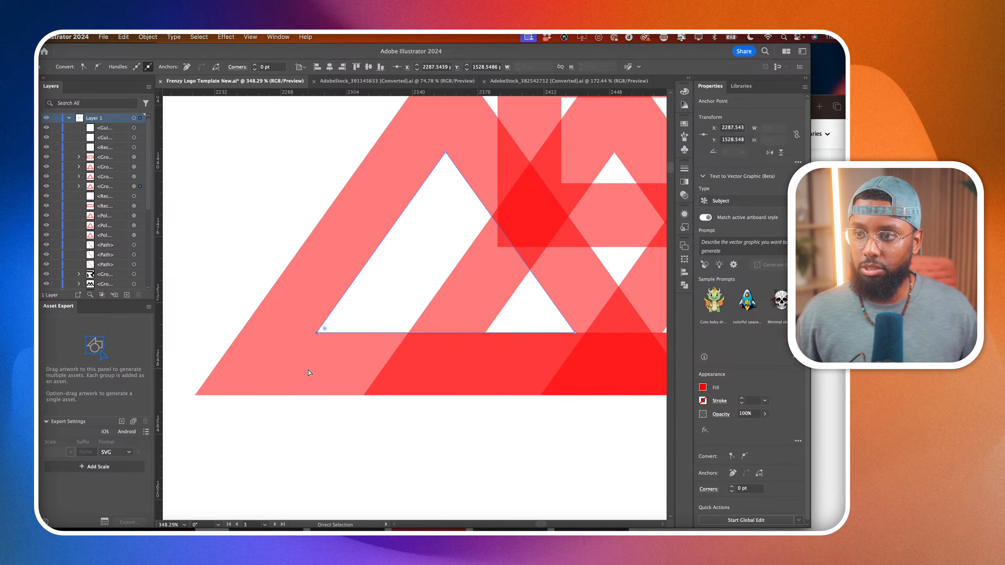
{"action": "scroll", "coordinate": [308, 370], "scroll_direction": "down", "scroll_amount": 3}
{"action": "left_click_drag", "start_coordinate": [322, 342], "coordinate": [283, 386]}
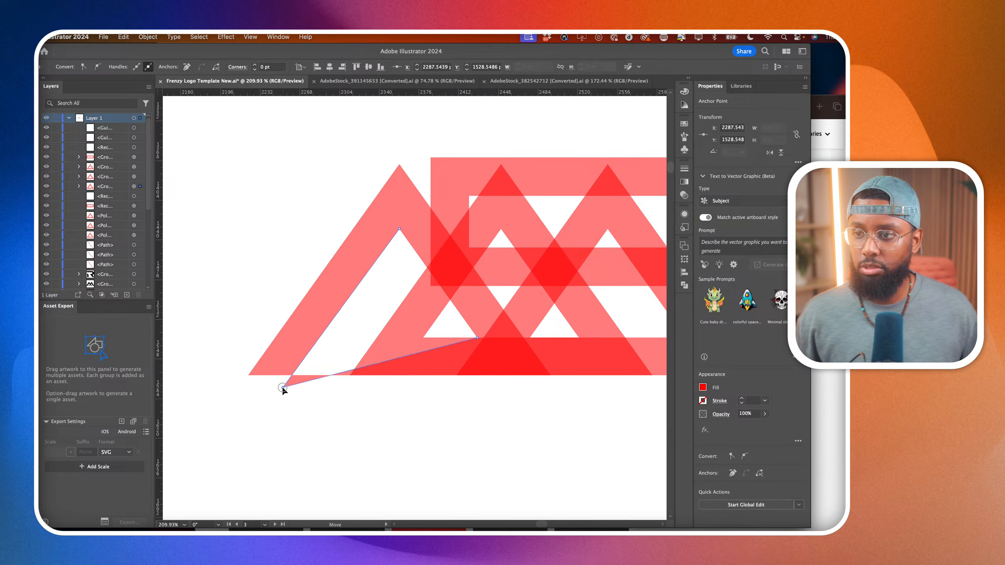
{"action": "key", "text": "ctrl+z"}
Turn on Smart Guides for aligning the anchor point edits.
{"action": "left_click", "coordinate": [250, 37]}
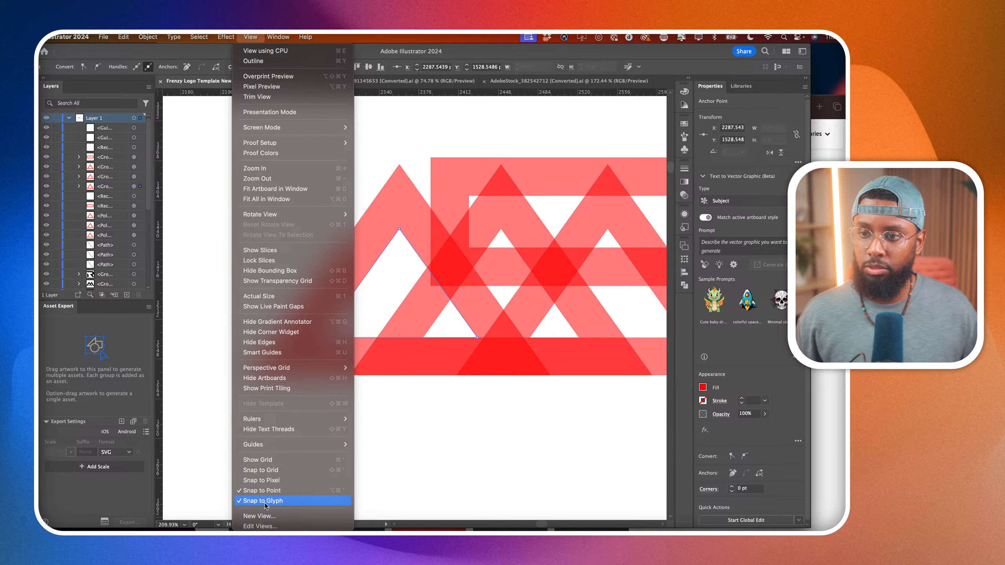
{"action": "left_click", "coordinate": [275, 354]}
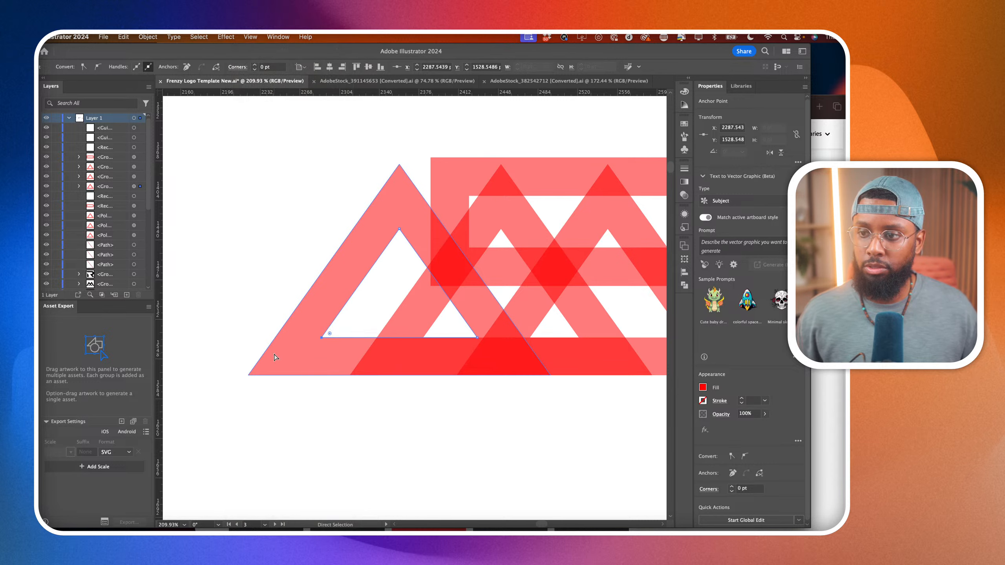
{"action": "left_click", "coordinate": [302, 37]}
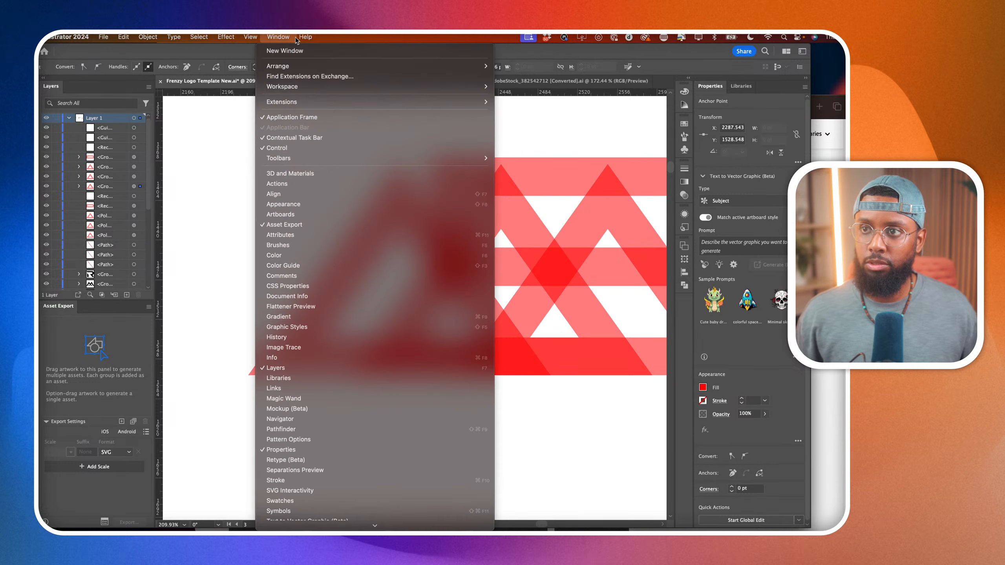
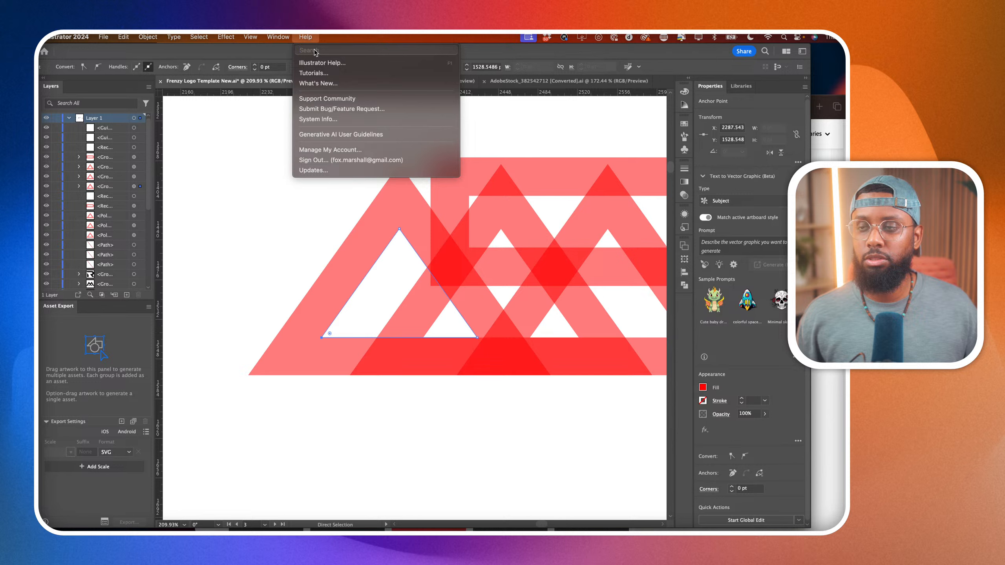
Search the help for "snap" and check the available Snap to Grid, Pixel, Point and Glyph options.
{"action": "left_click", "coordinate": [283, 182]}
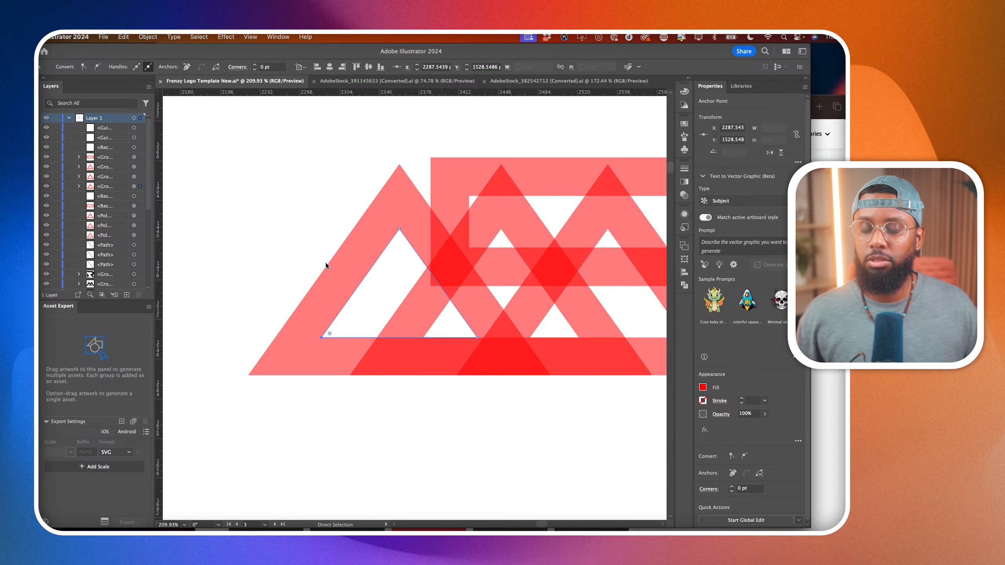
{"action": "key", "text": "super+shift+slash"}
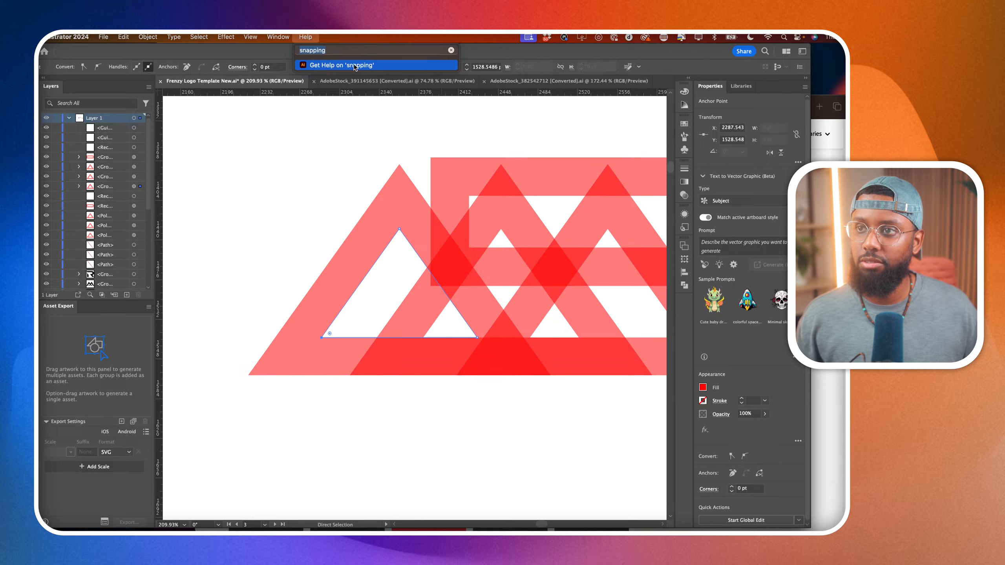
{"action": "left_click", "coordinate": [346, 50]}
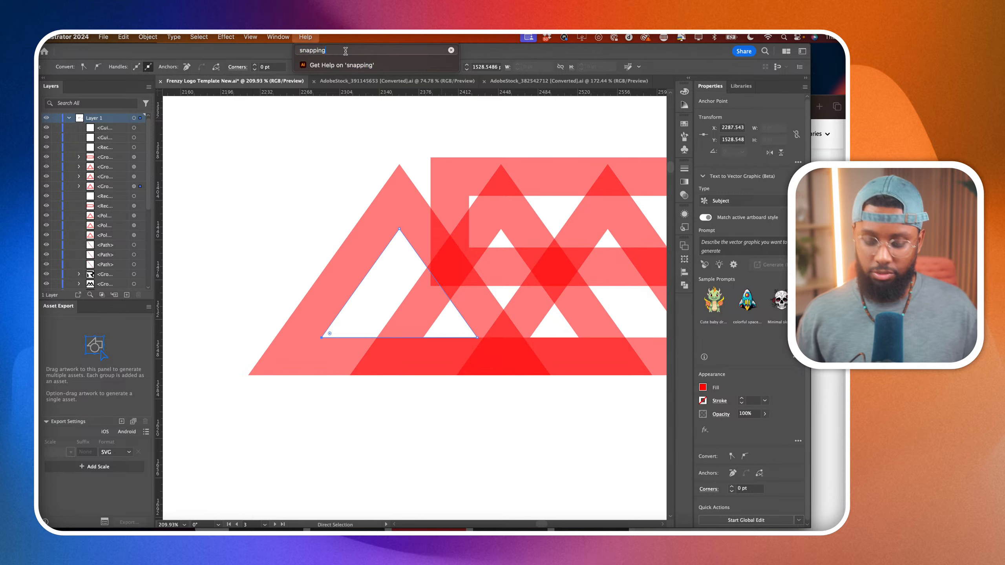
{"action": "key", "text": "BackSpace"}
{"action": "key", "text": "BackSpace"}
{"action": "key", "text": "BackSpace"}
{"action": "key", "text": "BackSpace"}
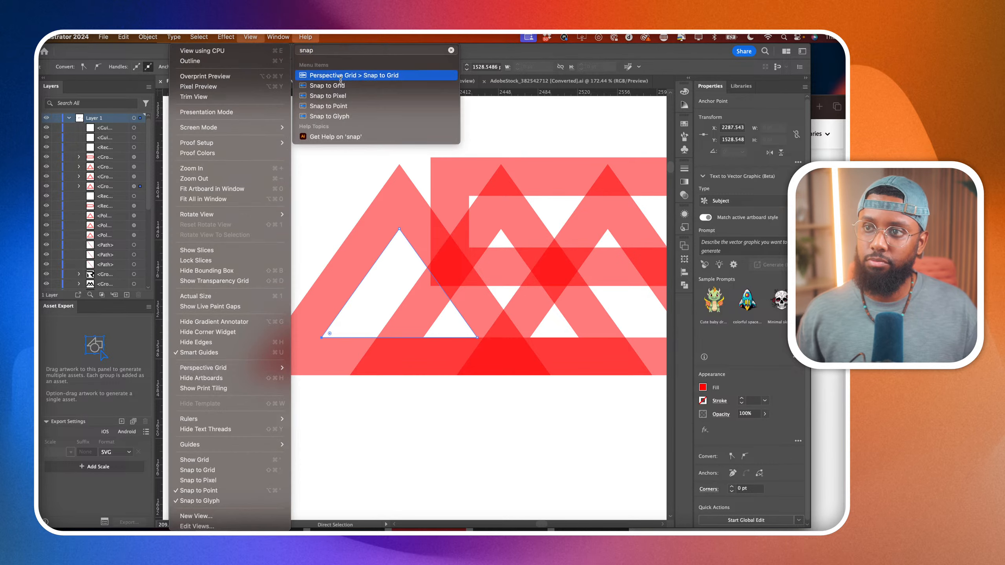
{"action": "mouse_move", "coordinate": [340, 84]}
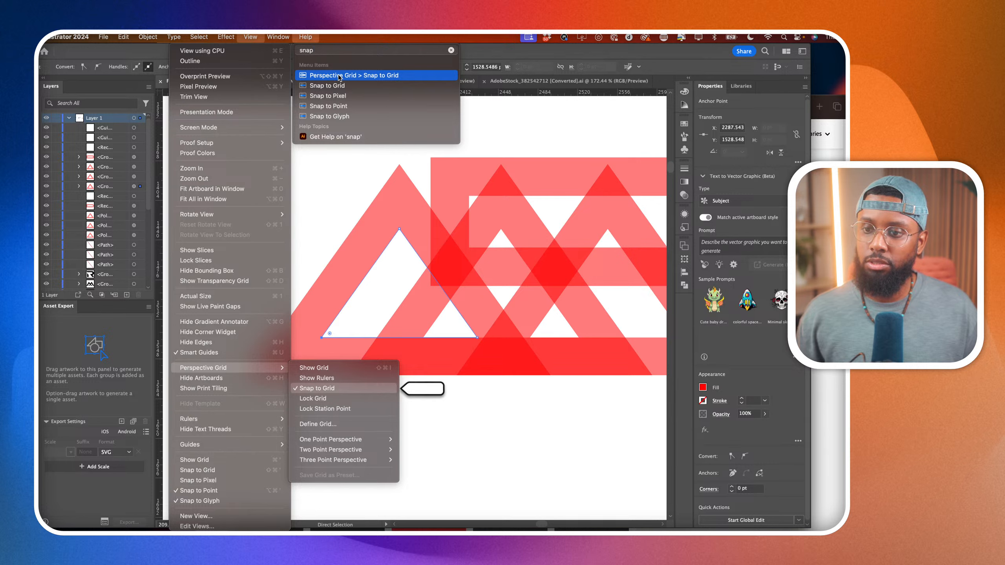
{"action": "left_click", "coordinate": [325, 322]}
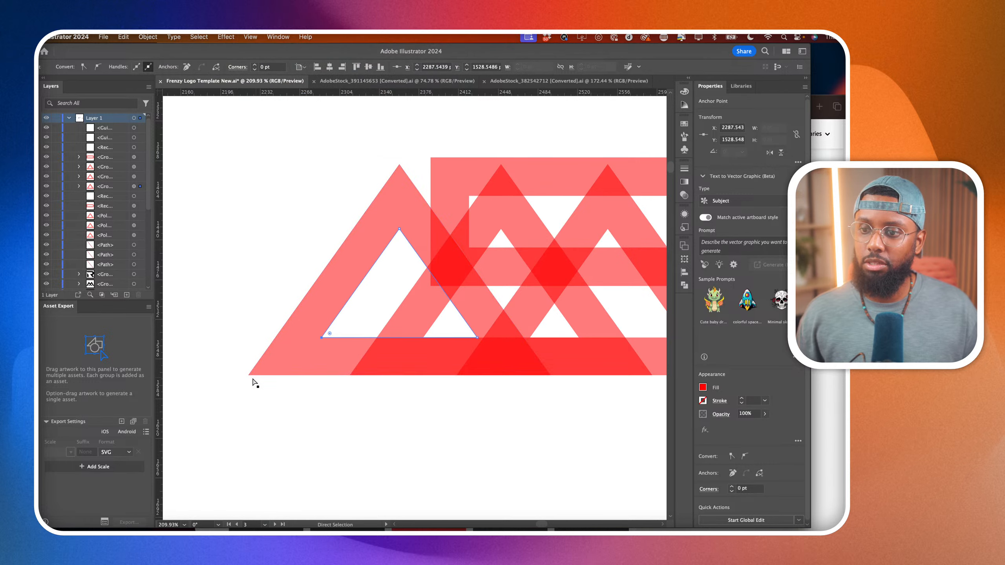
Extend the duplicate's leftmost triangle by pulling its two inner lower anchors down along their legs to just past the base.
{"action": "left_click_drag", "start_coordinate": [247, 375], "coordinate": [213, 428]}
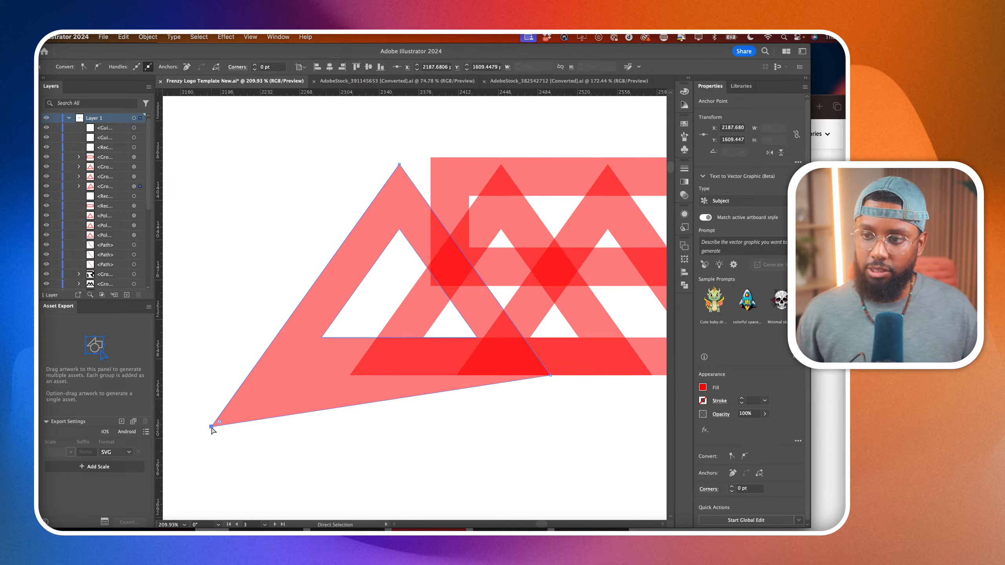
{"action": "key", "text": "super+z"}
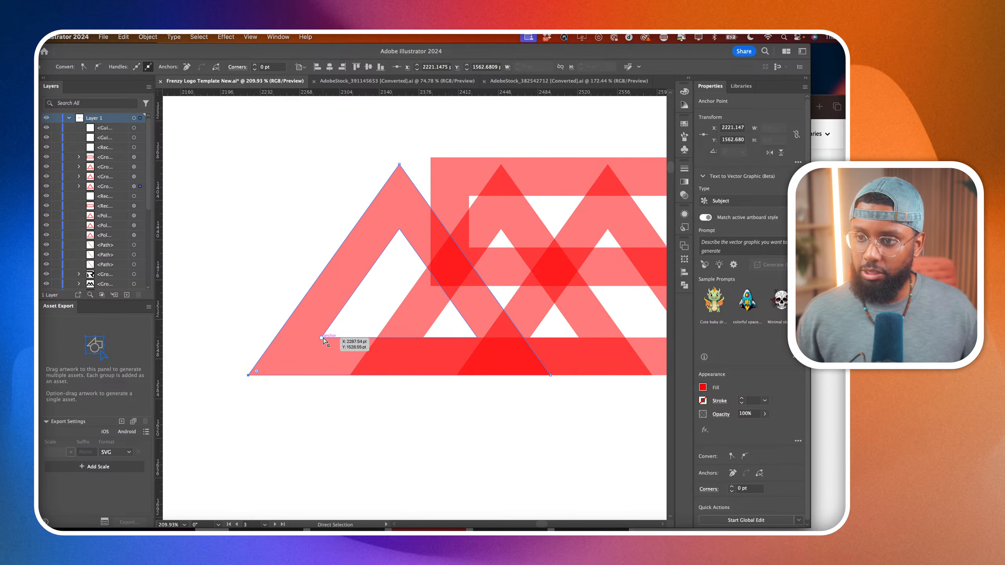
{"action": "left_click_drag", "start_coordinate": [321, 339], "coordinate": [286, 389]}
{"action": "scroll", "coordinate": [448, 342], "scroll_direction": "right", "scroll_amount": 3}
{"action": "scroll", "coordinate": [448, 341], "scroll_direction": "down", "scroll_amount": 1}
{"action": "left_click_drag", "start_coordinate": [446, 330], "coordinate": [474, 372]}
{"action": "scroll", "coordinate": [475, 372], "scroll_direction": "right", "scroll_amount": 3}
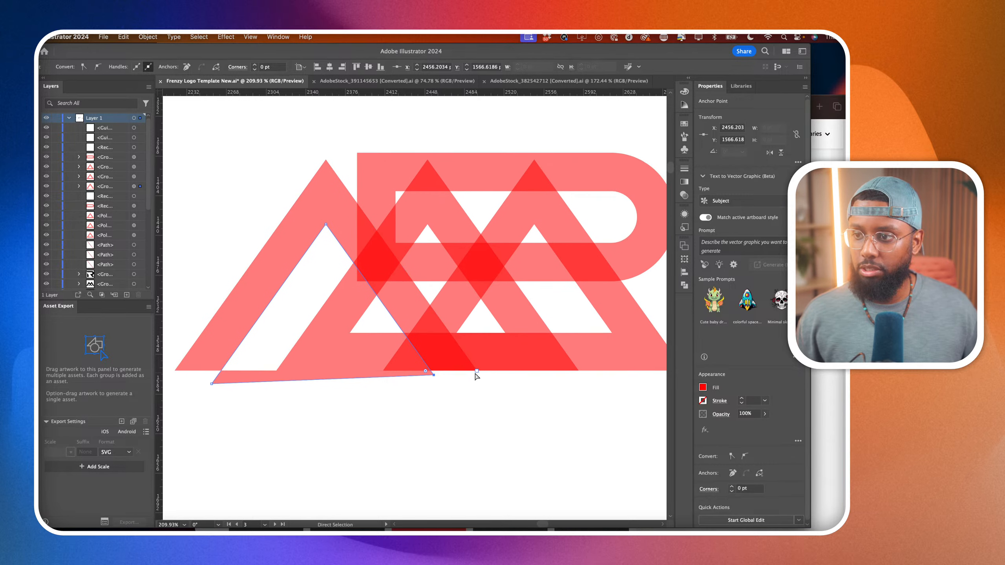
Copy the reshaped leftmost triangle exactly onto the middle triangle, and duplicate the unmodified middle triangle onto the rightmost one.
{"action": "left_click", "coordinate": [528, 360]}
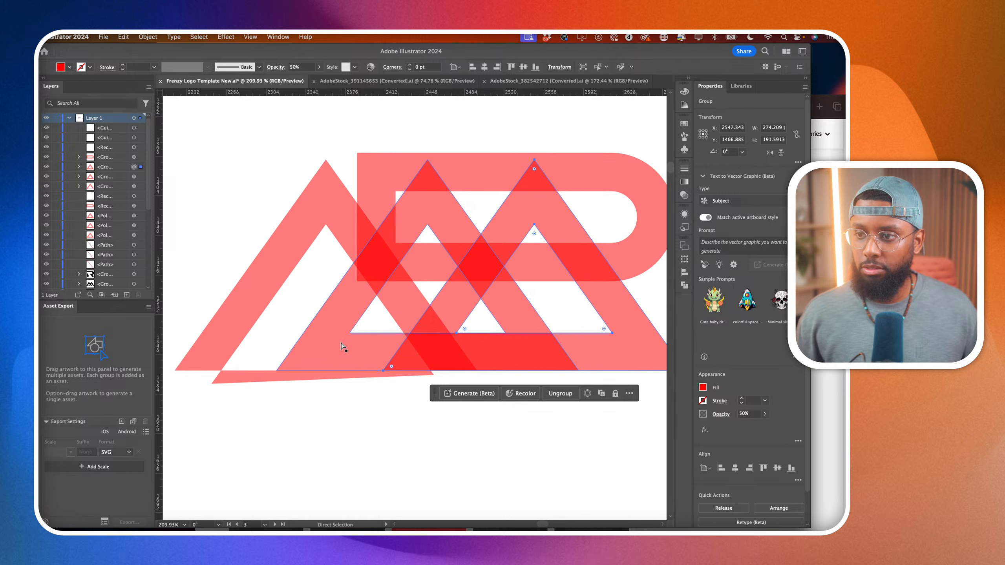
{"action": "left_click", "coordinate": [284, 236], "text": "alt"}
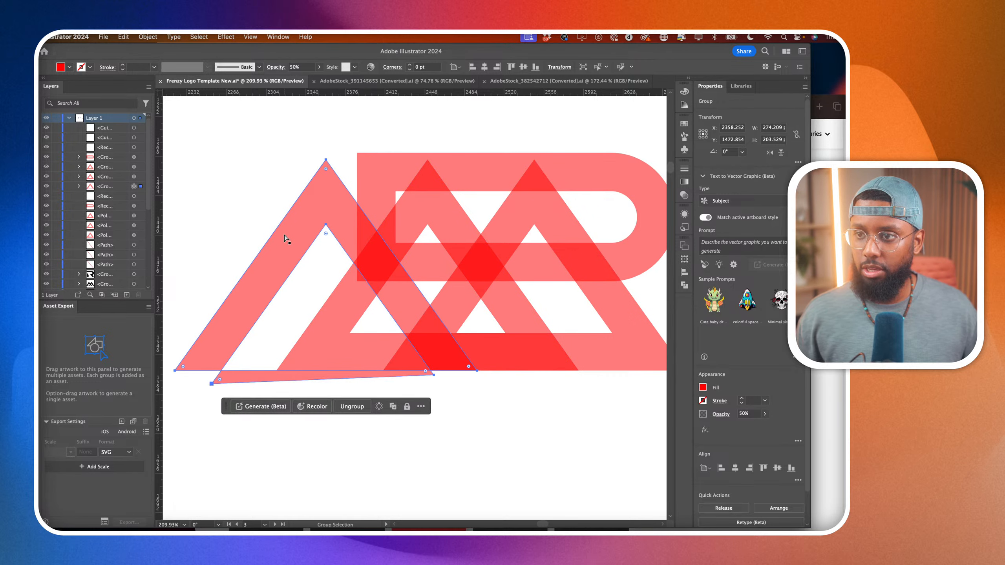
{"action": "left_click_drag", "start_coordinate": [284, 235], "coordinate": [386, 245]}
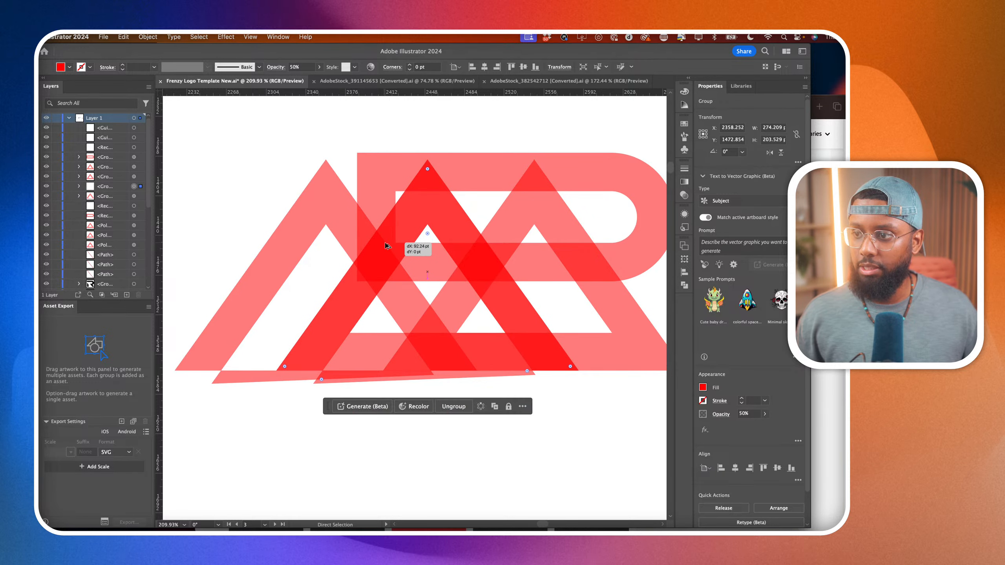
{"action": "scroll", "coordinate": [388, 246], "scroll_direction": "right", "scroll_amount": 2}
{"action": "left_click_drag", "start_coordinate": [366, 210], "coordinate": [472, 219]}
Delete the unmodified middle triangle and the extra triangle stacked at the rightmost position.
{"action": "left_click", "coordinate": [139, 189]}
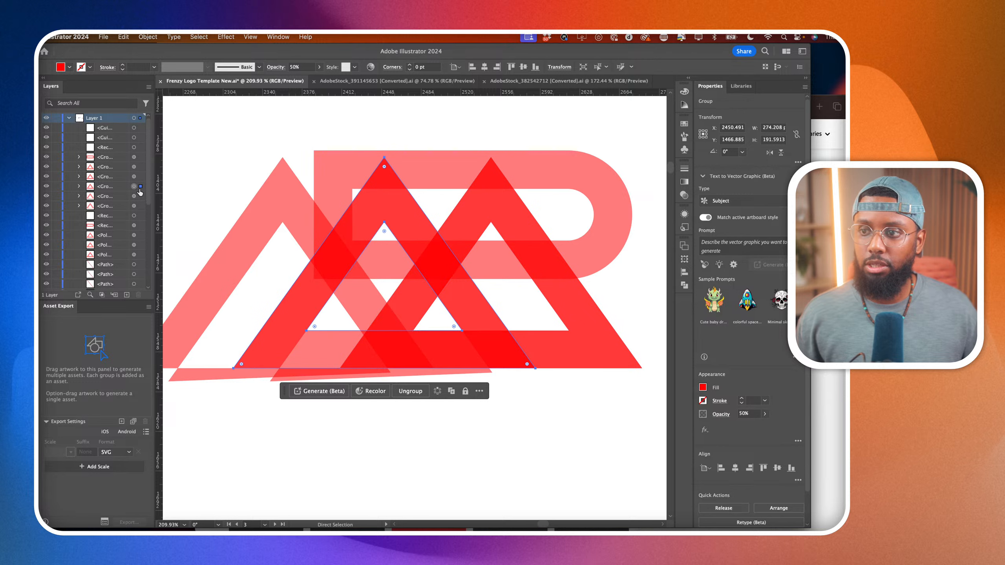
{"action": "key", "text": "Delete"}
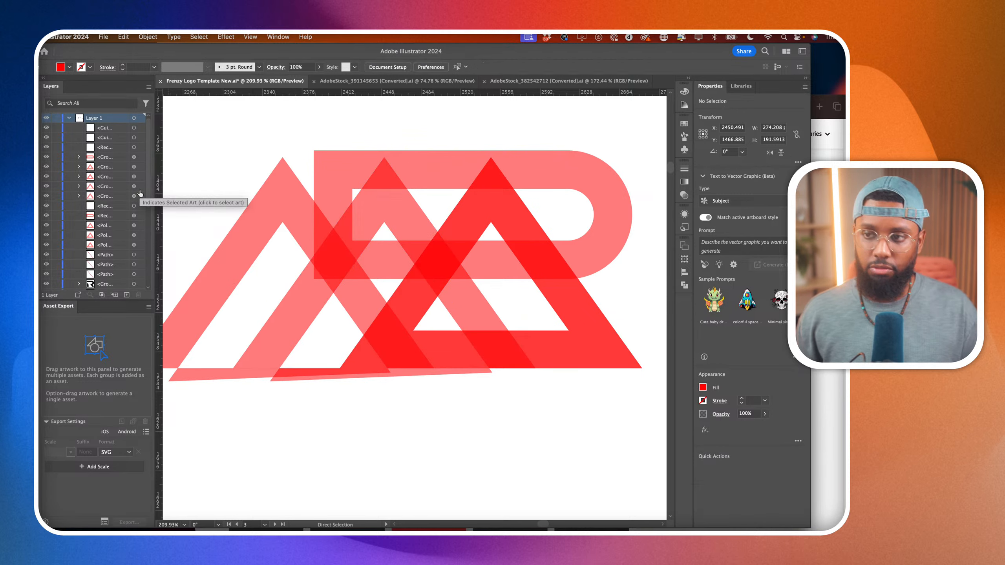
{"action": "left_click", "coordinate": [139, 179]}
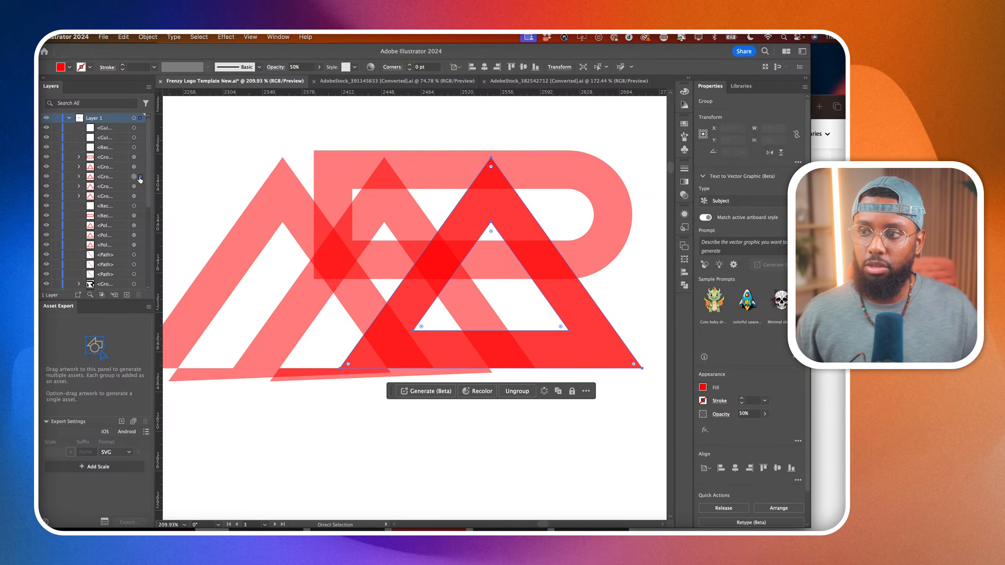
{"action": "key", "text": "Delete"}
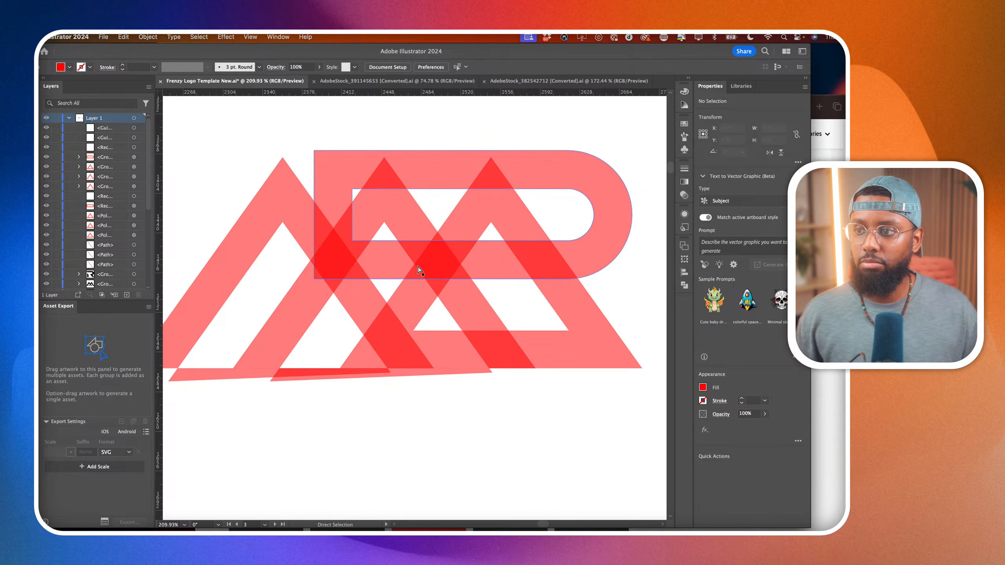
{"action": "left_click", "coordinate": [455, 321]}
{"action": "left_click", "coordinate": [466, 316], "text": "shift"}
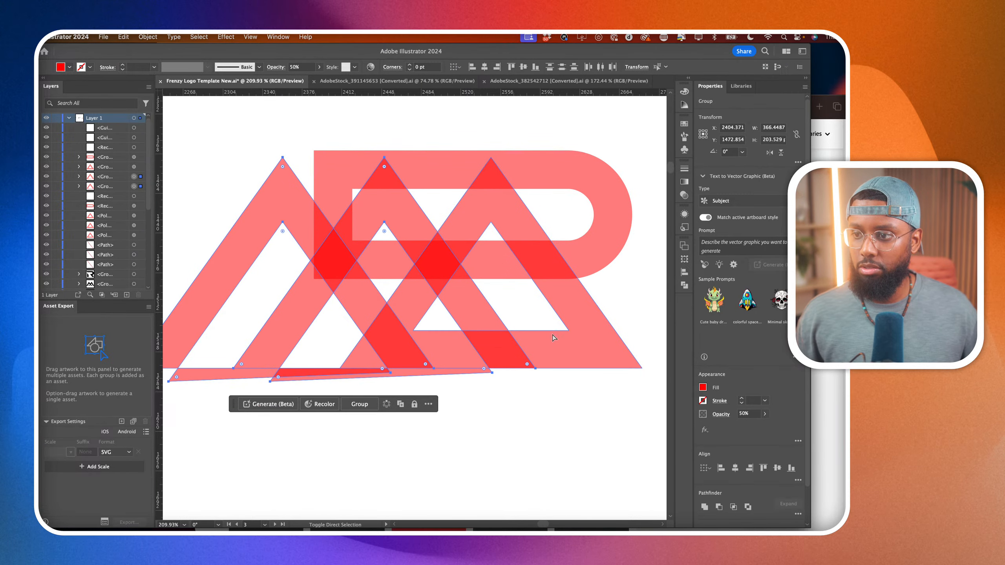
{"action": "left_click", "coordinate": [556, 340], "text": "shift"}
{"action": "scroll", "coordinate": [555, 339], "scroll_direction": "down", "scroll_amount": 5}
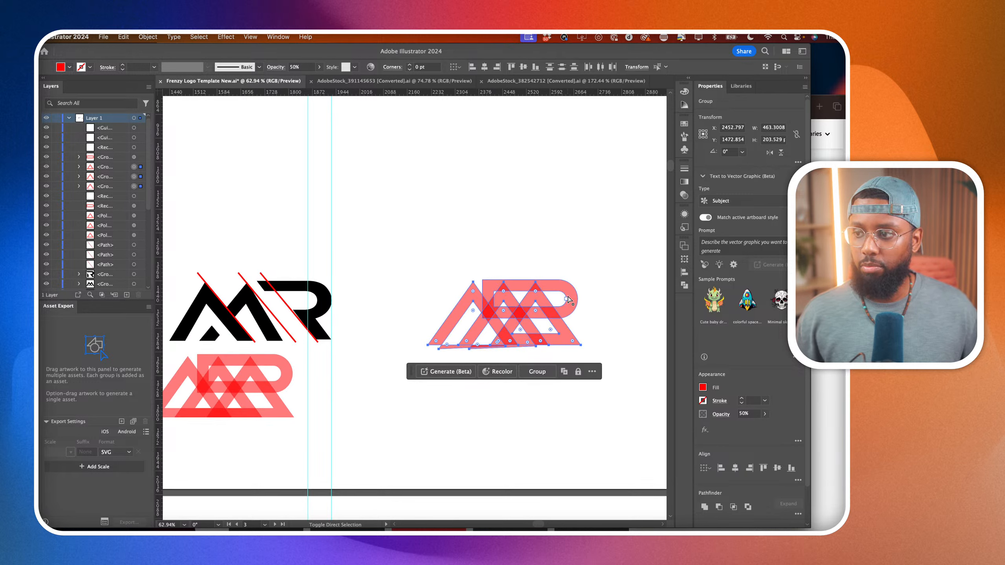
{"action": "left_click", "coordinate": [627, 347]}
{"action": "scroll", "coordinate": [590, 359], "scroll_direction": "up", "scroll_amount": 5}
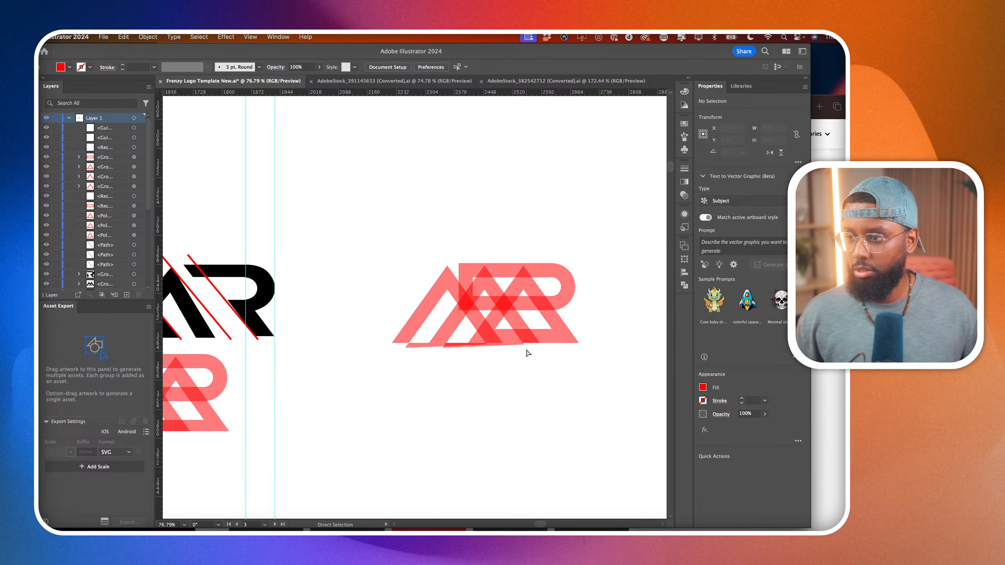
{"action": "scroll", "coordinate": [586, 346], "scroll_direction": "up", "scroll_amount": 6}
Extend the rightmost triangle's inner lower-right anchor down along its leg to just past the base.
{"action": "left_click", "coordinate": [537, 301]}
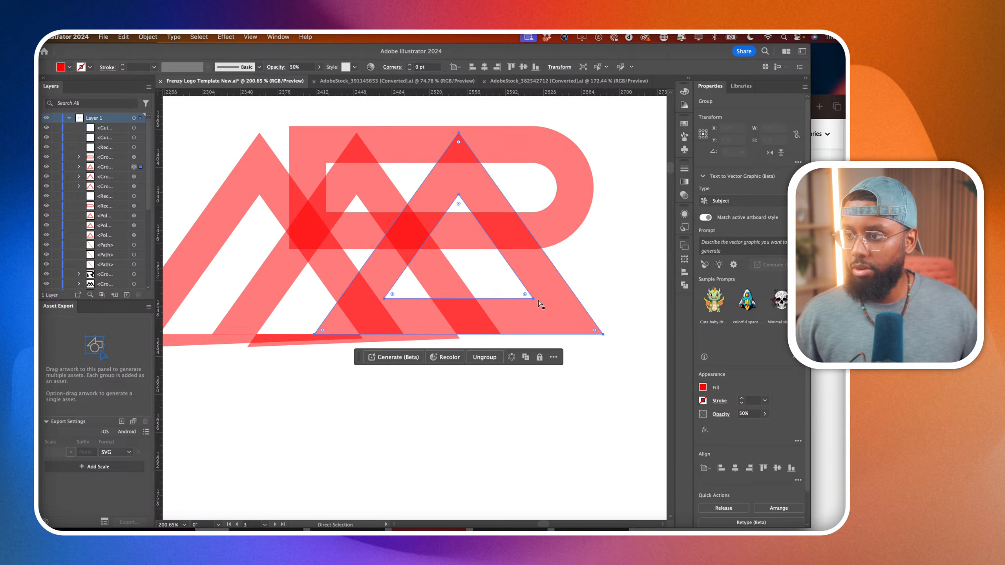
{"action": "left_click_drag", "start_coordinate": [534, 303], "coordinate": [545, 319]}
{"action": "key", "text": "a"}
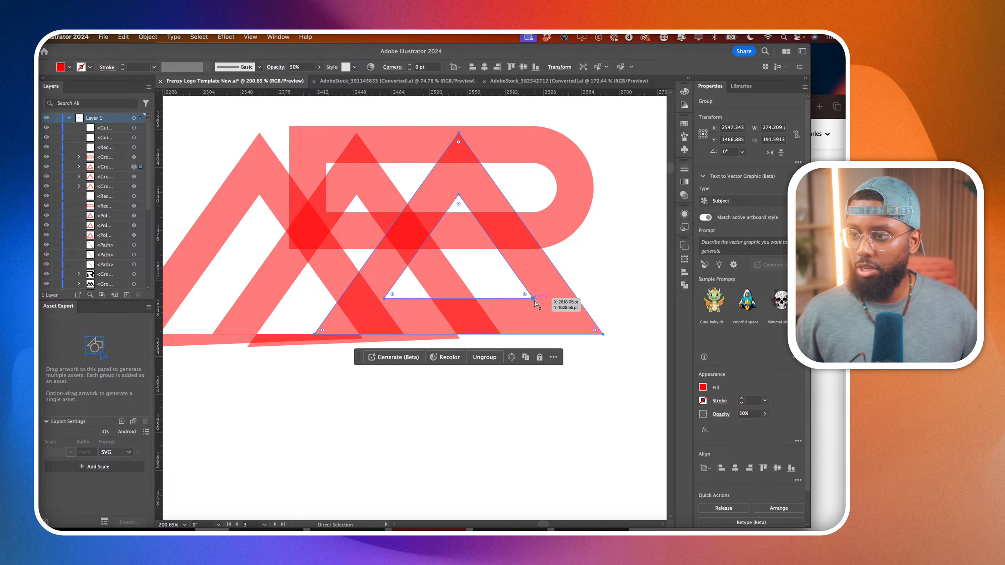
{"action": "left_click_drag", "start_coordinate": [533, 298], "coordinate": [561, 339]}
{"action": "scroll", "coordinate": [569, 306], "scroll_direction": "down", "scroll_amount": 6}
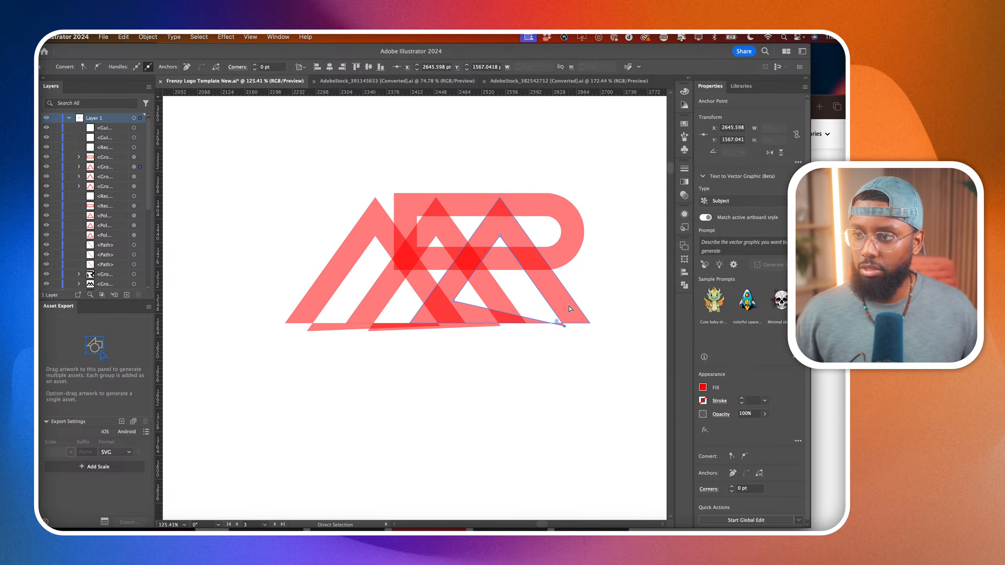
{"action": "left_click", "coordinate": [328, 190]}
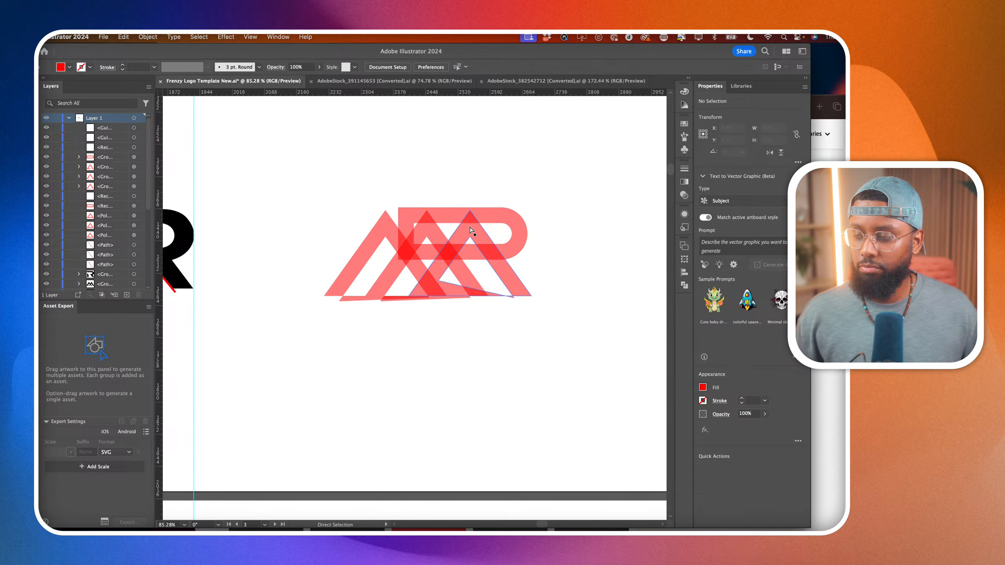
Select the rounded rectangle, try scaling it down from its lower-right corner, and undo the resize.
{"action": "scroll", "coordinate": [488, 233], "scroll_direction": "up", "scroll_amount": 4}
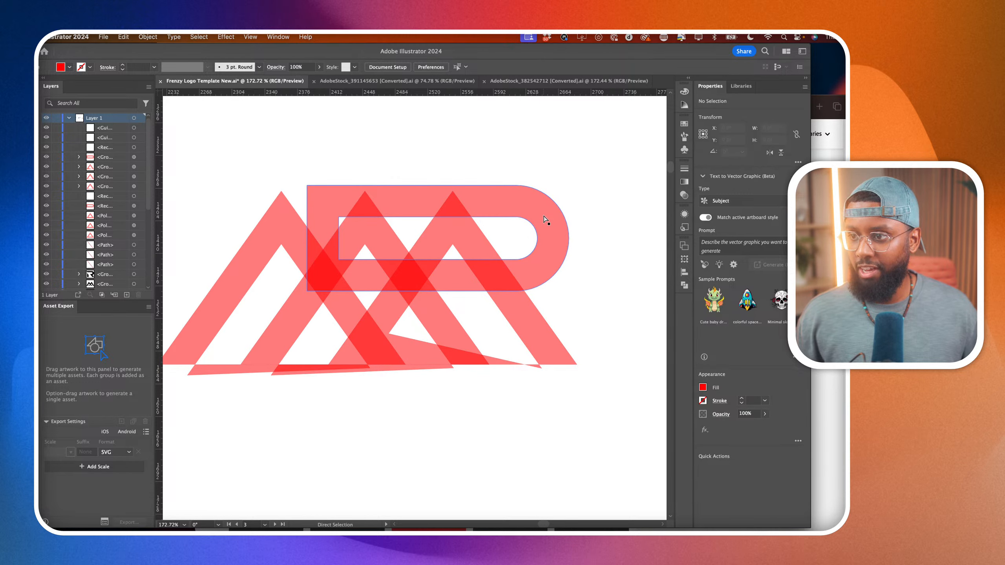
{"action": "scroll", "coordinate": [437, 201], "scroll_direction": "up", "scroll_amount": 7}
{"action": "left_click", "coordinate": [425, 198]}
{"action": "scroll", "coordinate": [425, 198], "scroll_direction": "down", "scroll_amount": 6}
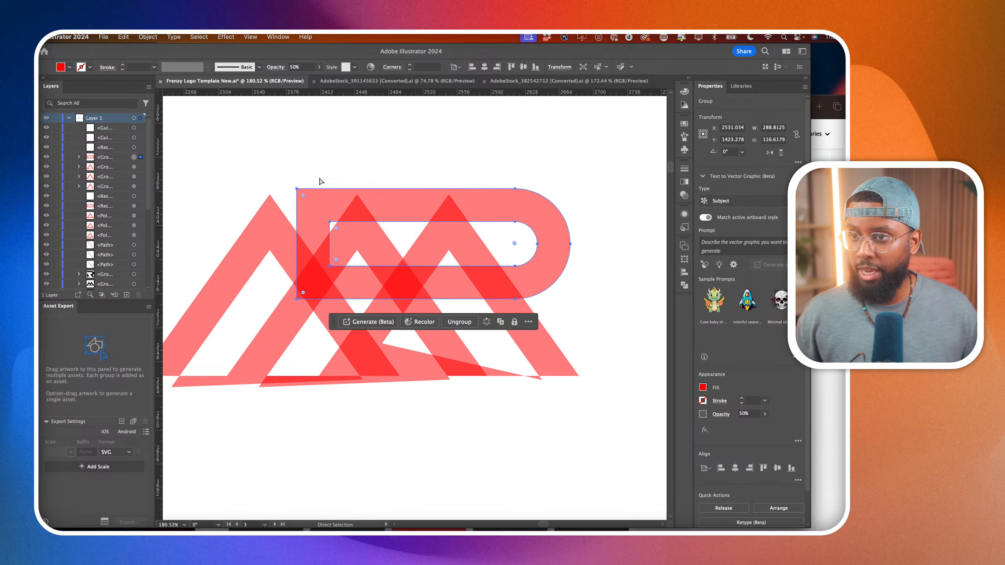
{"action": "key", "text": "v"}
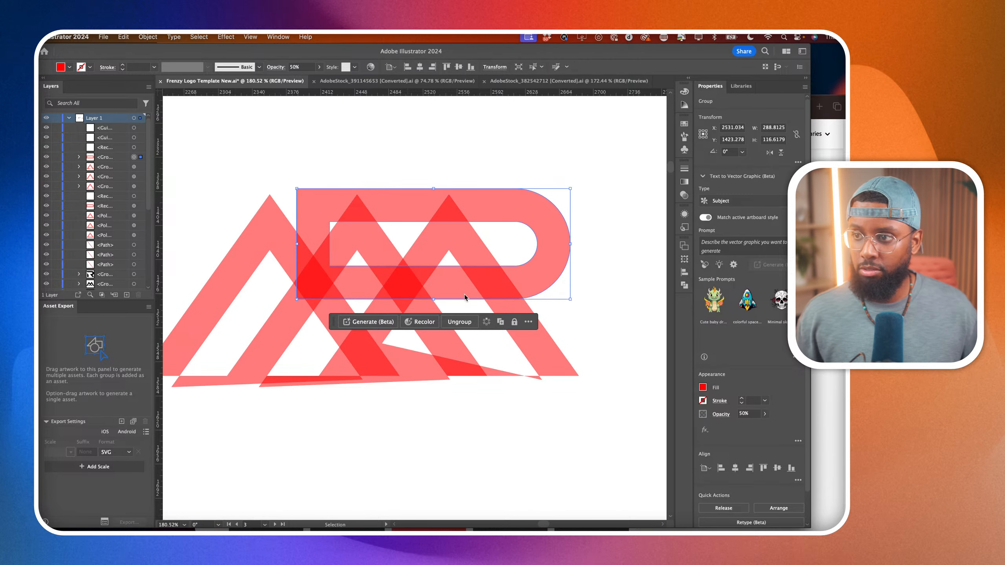
{"action": "scroll", "coordinate": [500, 275], "scroll_direction": "down", "scroll_amount": 1}
{"action": "scroll", "coordinate": [500, 275], "scroll_direction": "right", "scroll_amount": 1}
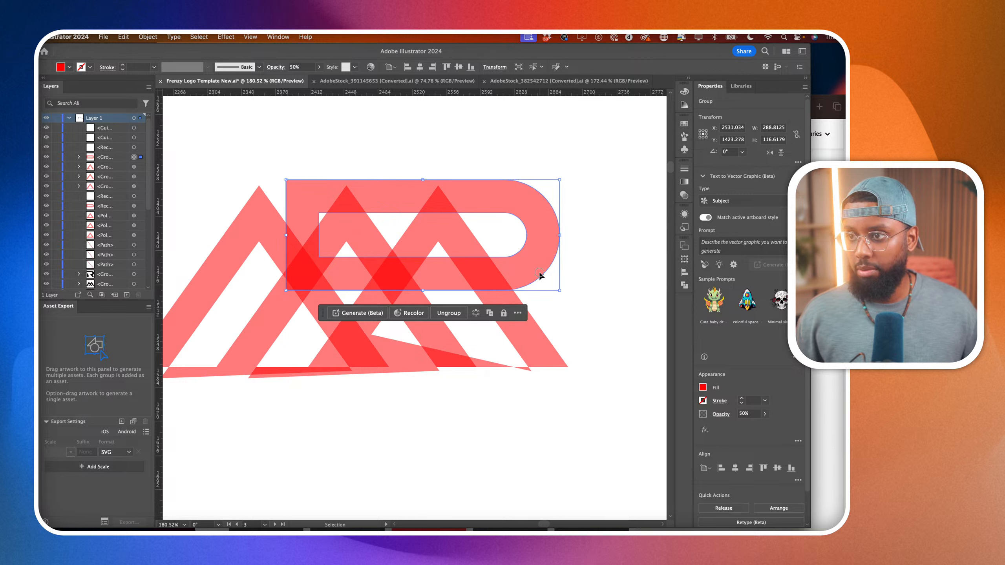
{"action": "left_click_drag", "start_coordinate": [560, 291], "coordinate": [561, 294]}
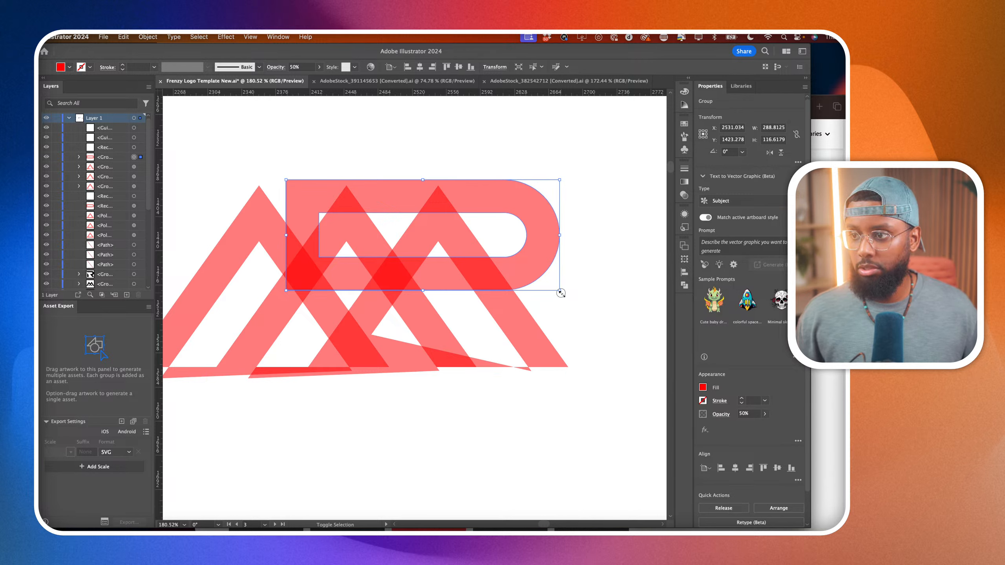
{"action": "left_click_drag", "start_coordinate": [561, 293], "coordinate": [544, 279]}
{"action": "key", "text": "super+z"}
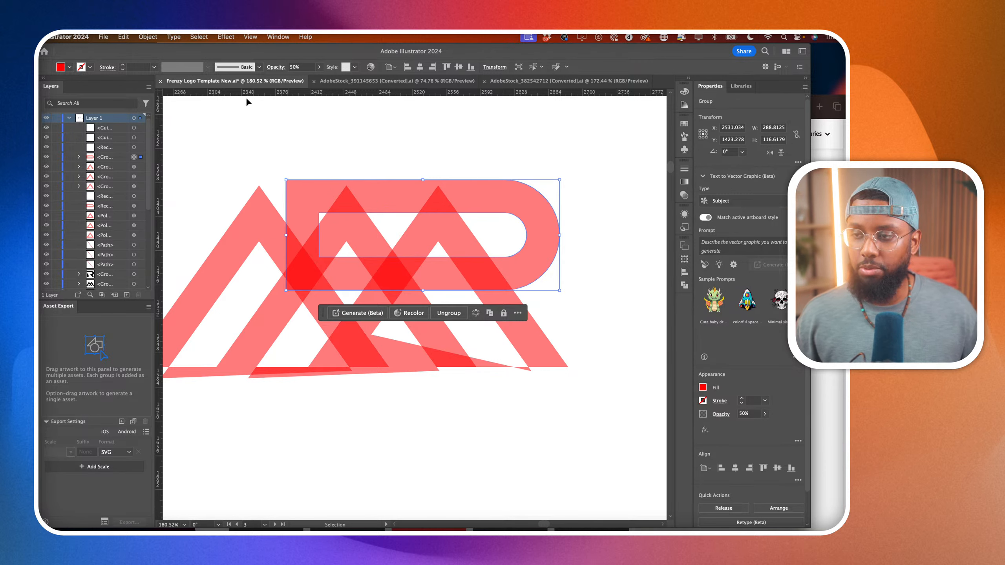
Preview a 10 pt Offset Path with miter joins on the rounded rectangle and cancel it.
{"action": "left_click", "coordinate": [148, 36]}
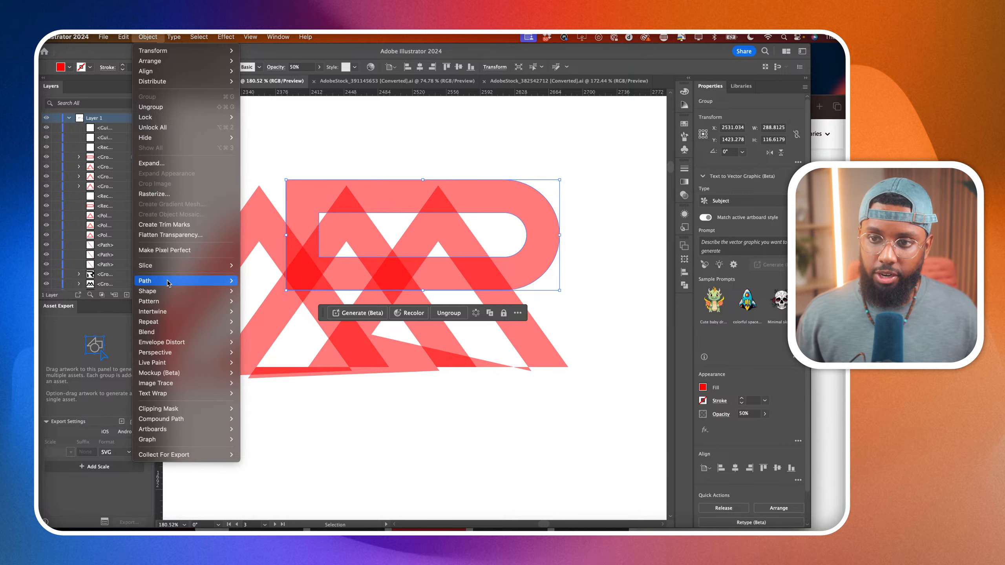
{"action": "mouse_move", "coordinate": [168, 281]}
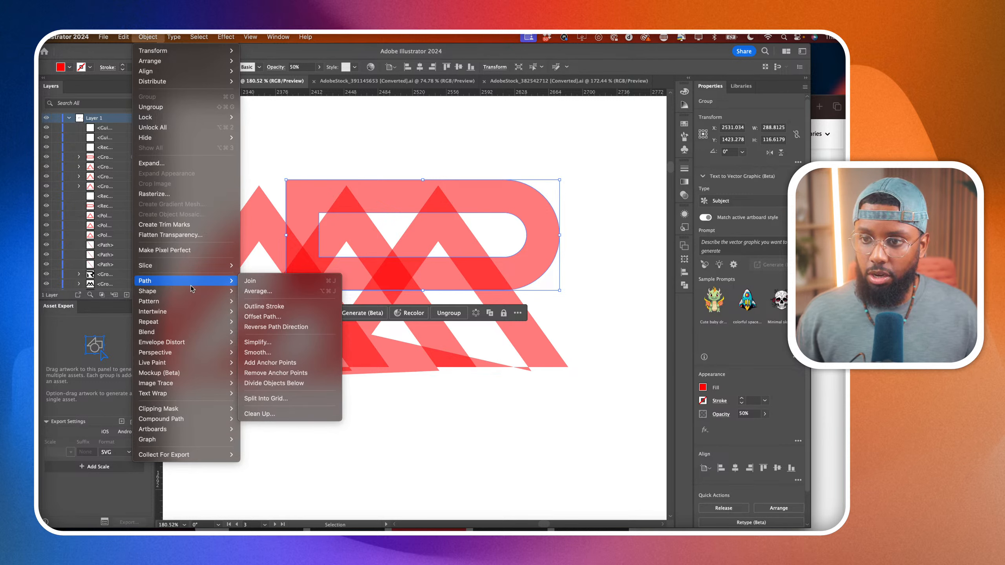
{"action": "left_click", "coordinate": [256, 317]}
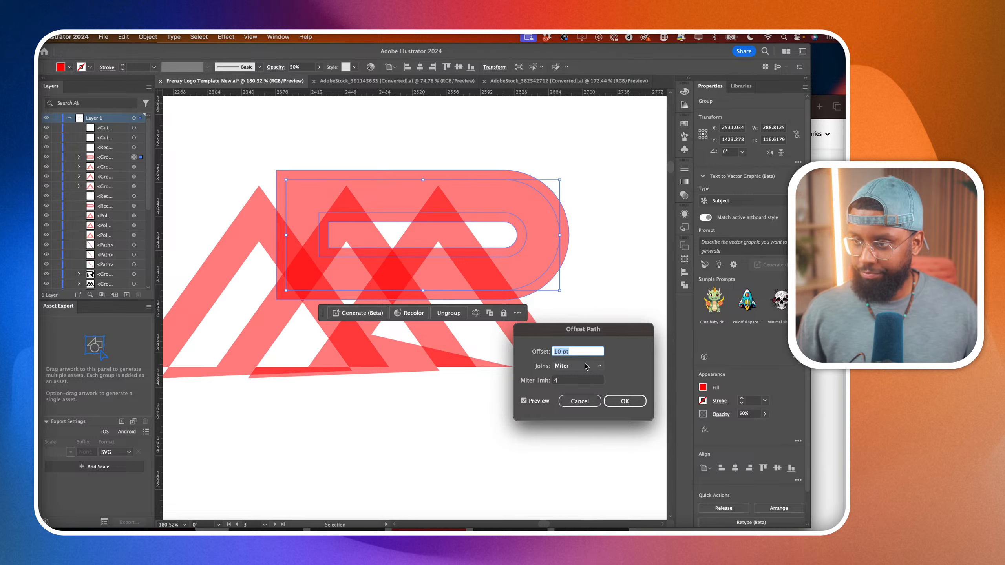
{"action": "left_click", "coordinate": [585, 403]}
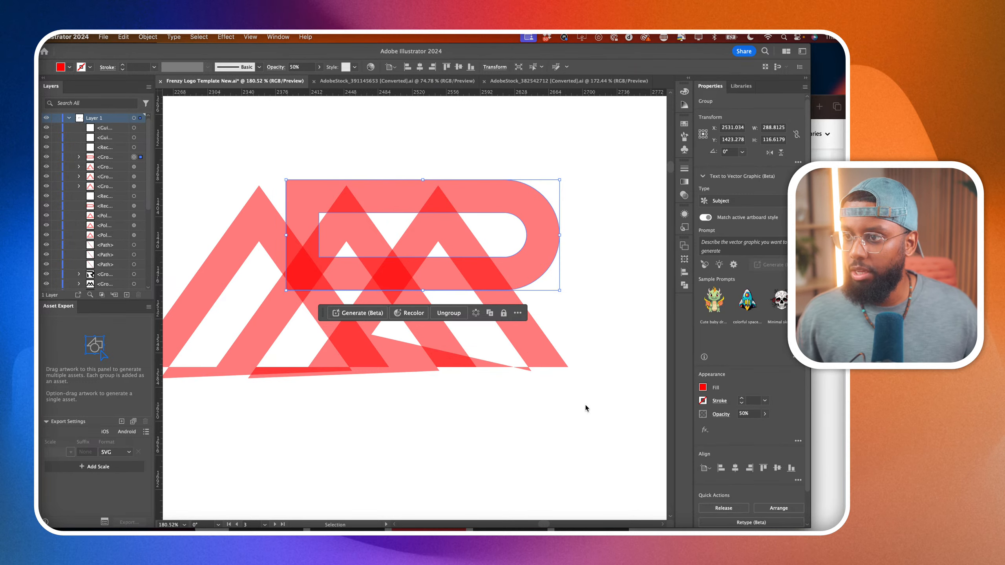
Try a white 10 pt stroke on the rounded rectangle and take it off by setting the stroke weight to 0.
{"action": "left_click", "coordinate": [744, 400]}
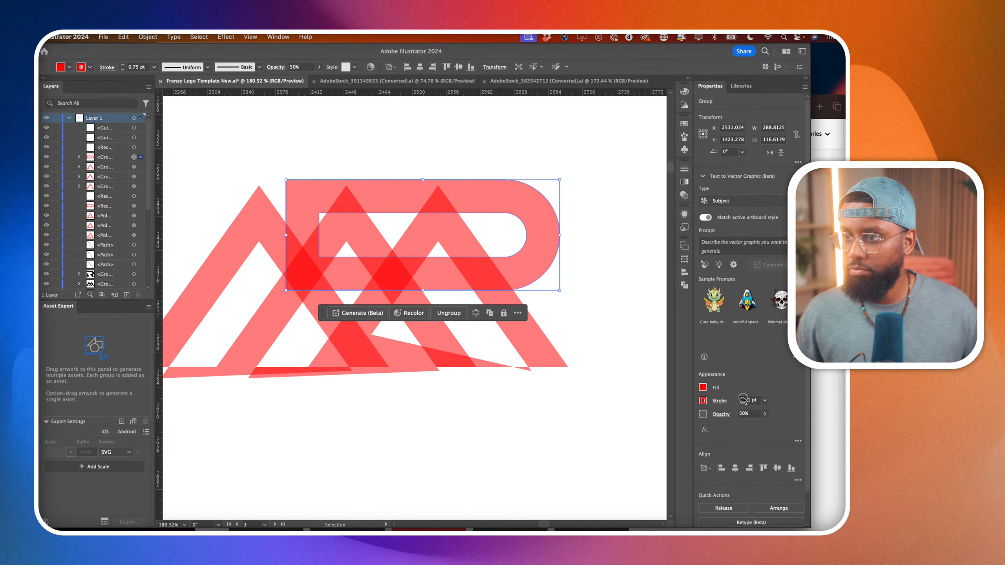
{"action": "left_click", "coordinate": [702, 401]}
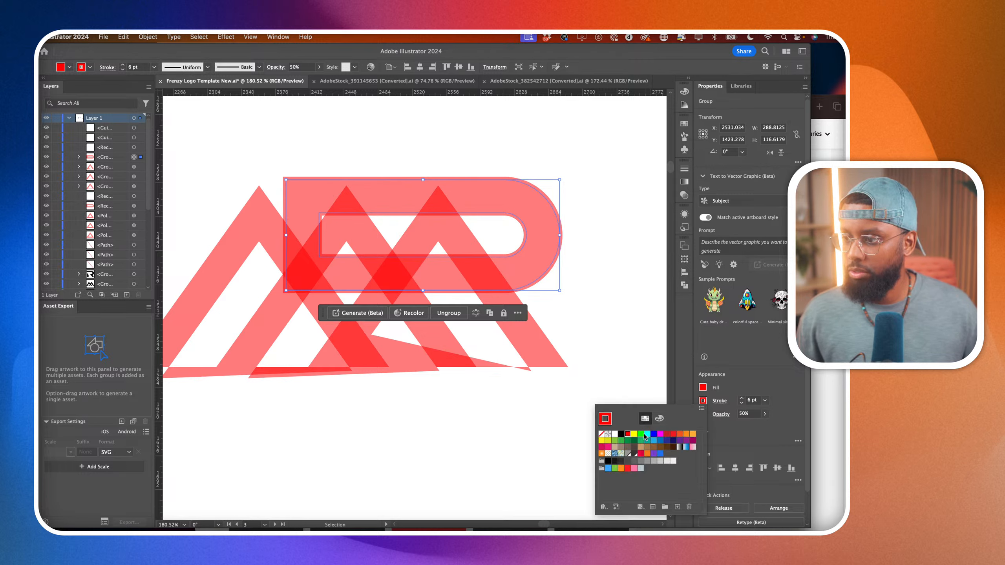
{"action": "left_click", "coordinate": [615, 435]}
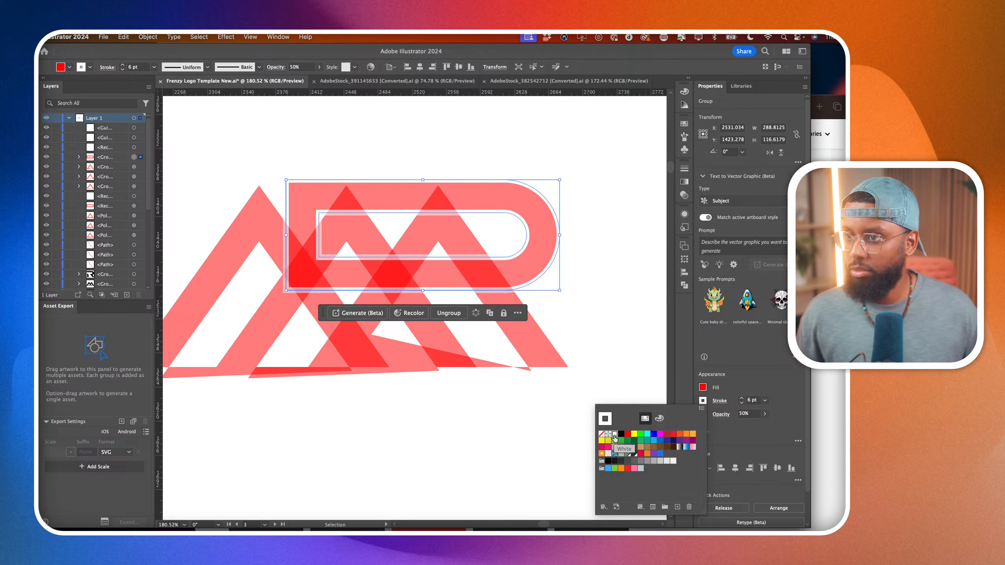
{"action": "left_click", "coordinate": [744, 401]}
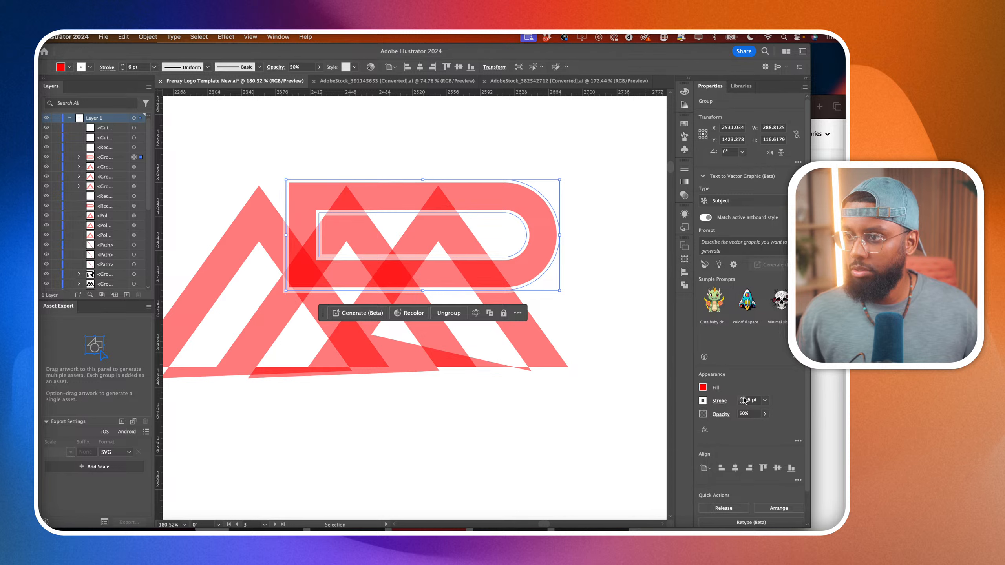
{"action": "left_click", "coordinate": [742, 399]}
{"action": "left_click", "coordinate": [742, 399]}
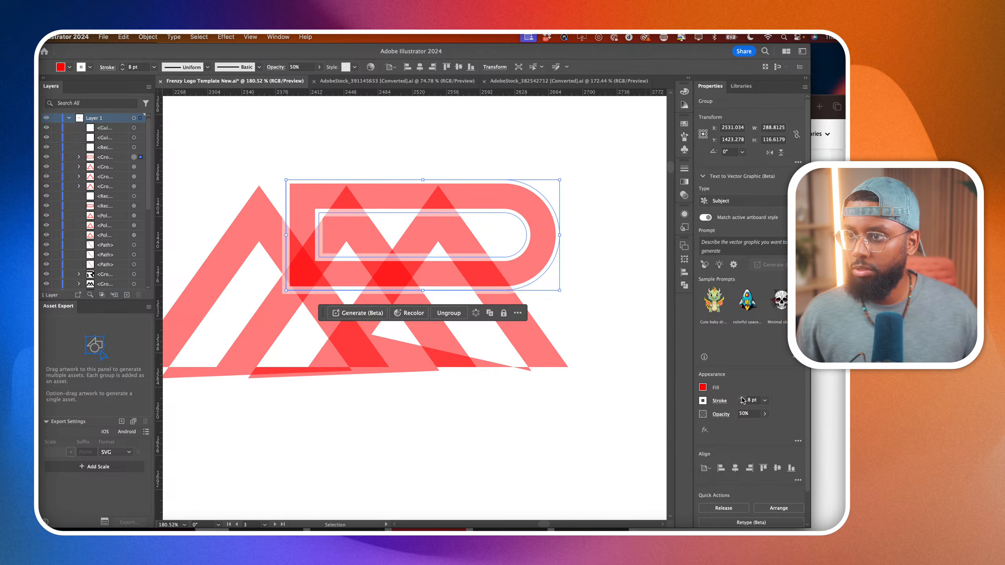
{"action": "left_click", "coordinate": [741, 399]}
{"action": "left_click", "coordinate": [742, 399]}
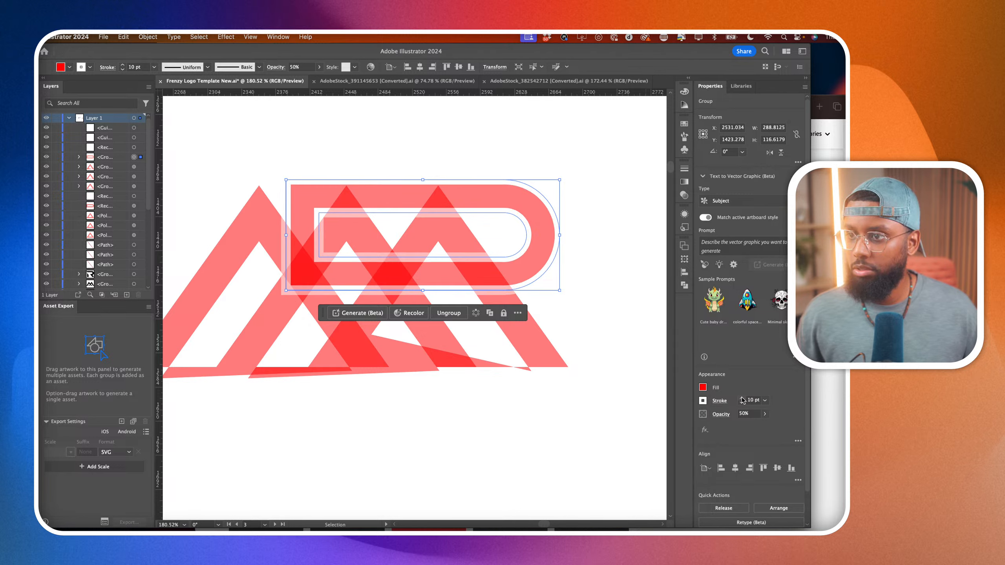
{"action": "left_click_drag", "start_coordinate": [748, 401], "coordinate": [757, 402]}
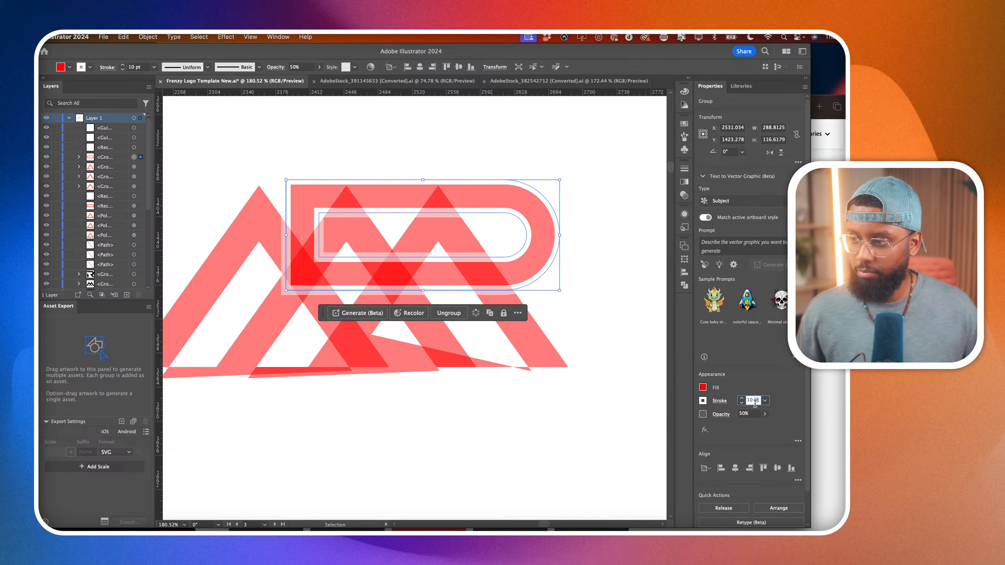
{"action": "type", "text": "0"}
{"action": "key", "text": "Return"}
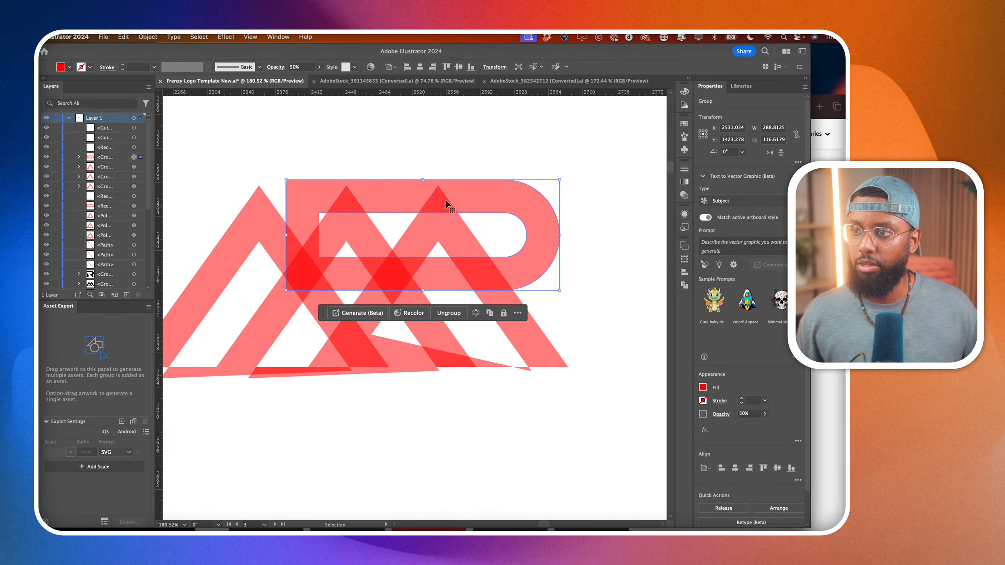
Move the rounded rectangle straight down so its upper edge lines up with the triangle apexes.
{"action": "left_click_drag", "start_coordinate": [448, 200], "coordinate": [447, 206]}
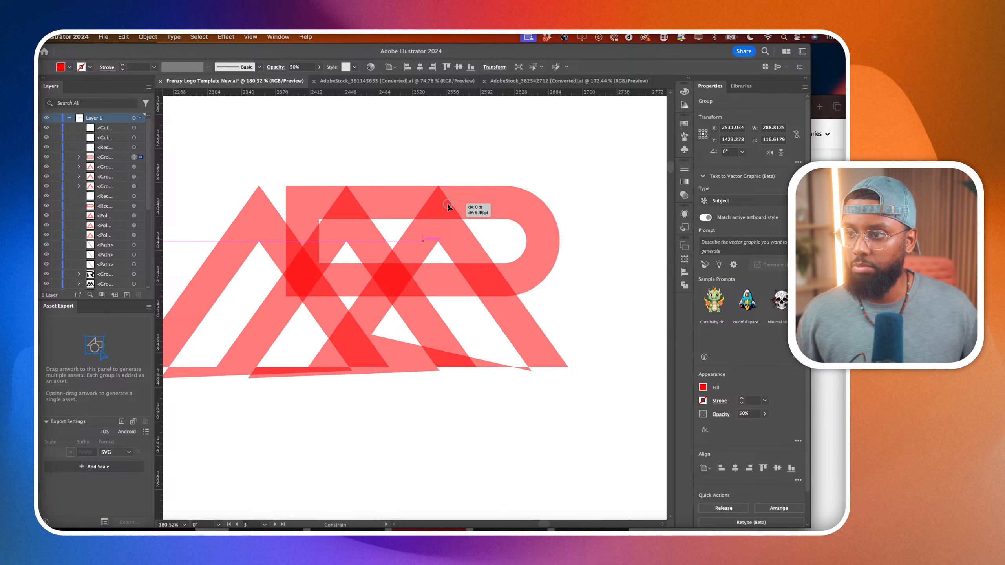
{"action": "left_click_drag", "start_coordinate": [448, 202], "coordinate": [448, 203]}
{"action": "scroll", "coordinate": [443, 196], "scroll_direction": "up", "scroll_amount": 3}
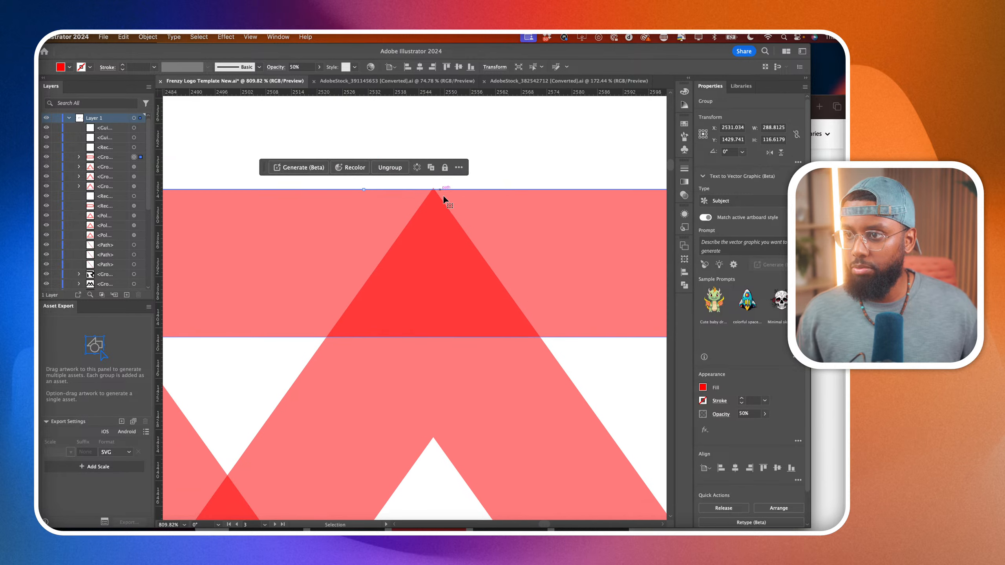
{"action": "scroll", "coordinate": [433, 202], "scroll_direction": "down", "scroll_amount": 5}
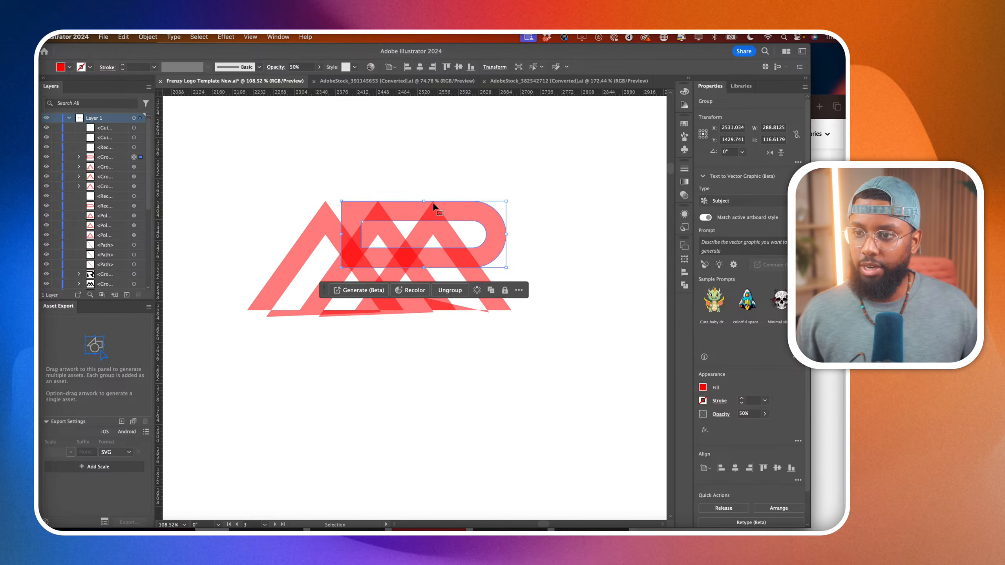
Delete the stray unfilled rectangle lying beneath the letterforms.
{"action": "left_click", "coordinate": [266, 167]}
{"action": "left_click_drag", "start_coordinate": [558, 386], "coordinate": [568, 392]}
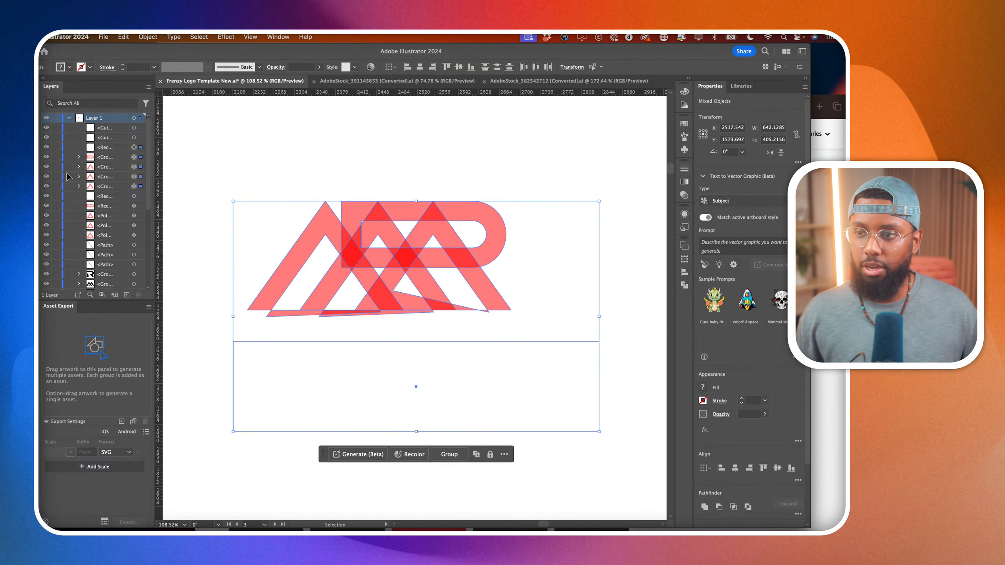
{"action": "left_click", "coordinate": [245, 283]}
{"action": "left_click", "coordinate": [304, 368]}
{"action": "key", "text": "Delete"}
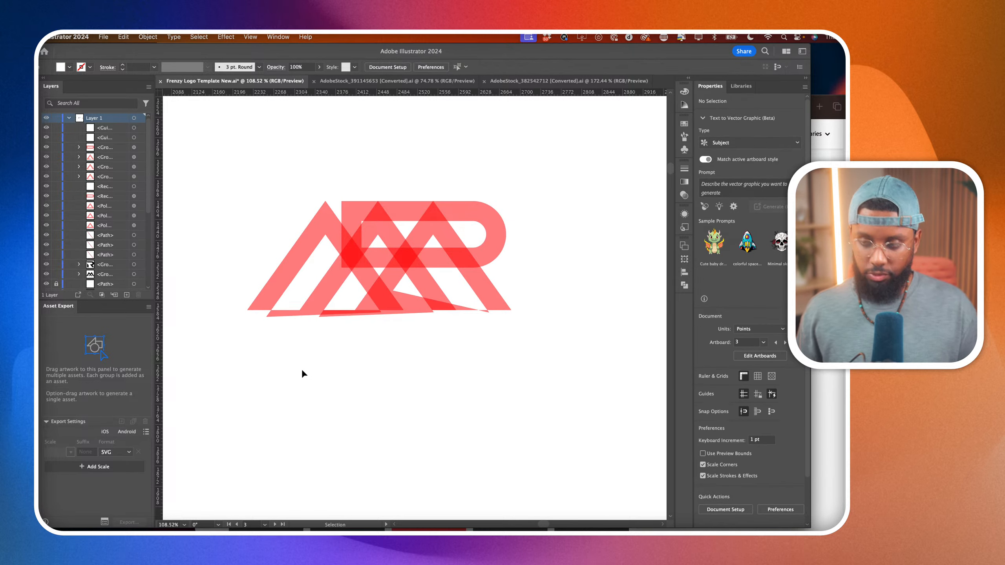
Select all the letter shapes and use Shape Builder to remove the long slivers hanging below the baseline.
{"action": "left_click_drag", "start_coordinate": [234, 172], "coordinate": [548, 412]}
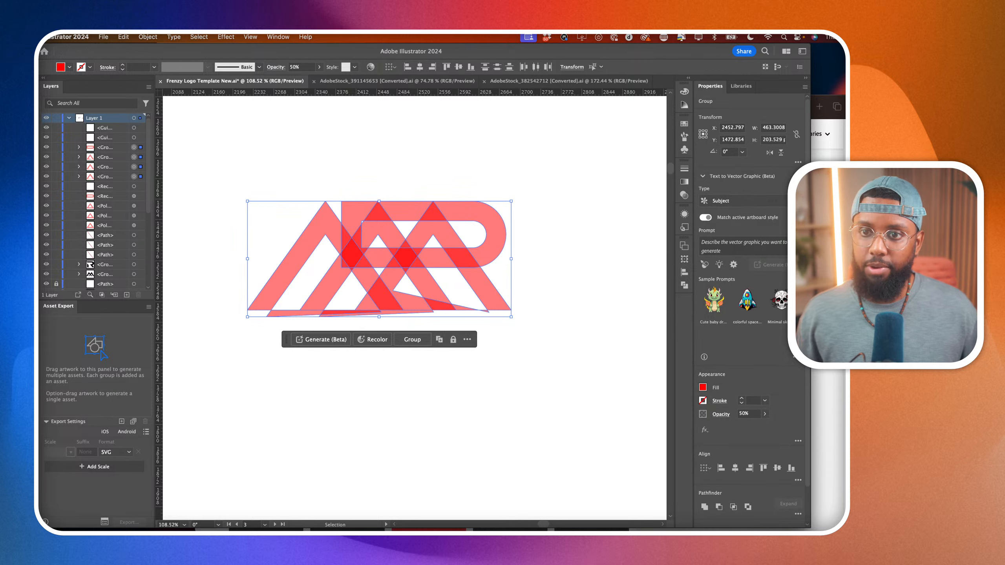
{"action": "key", "text": "shift+m"}
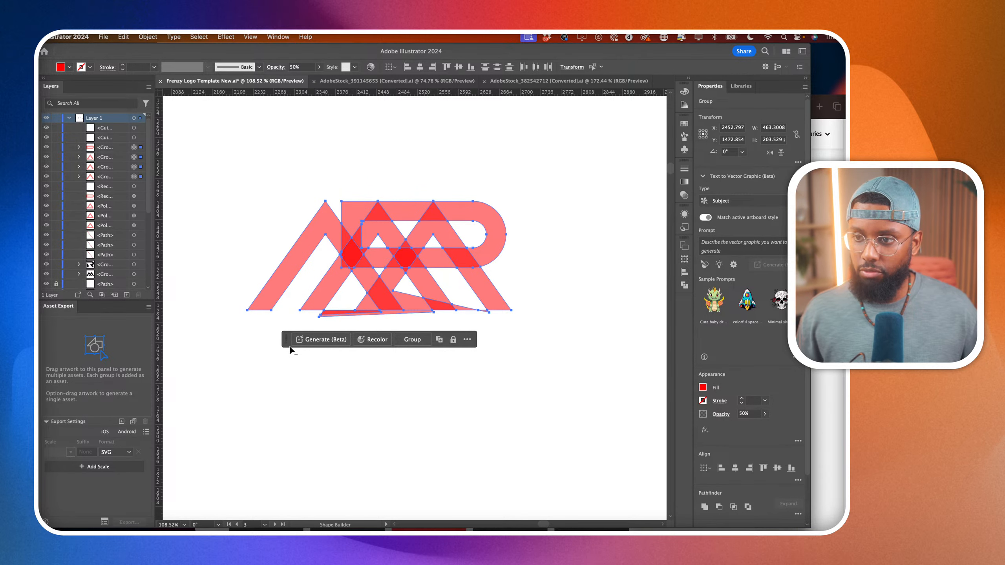
{"action": "scroll", "coordinate": [340, 317], "scroll_direction": "up", "scroll_amount": 3, "text": "alt"}
{"action": "left_click", "coordinate": [340, 316], "text": "alt"}
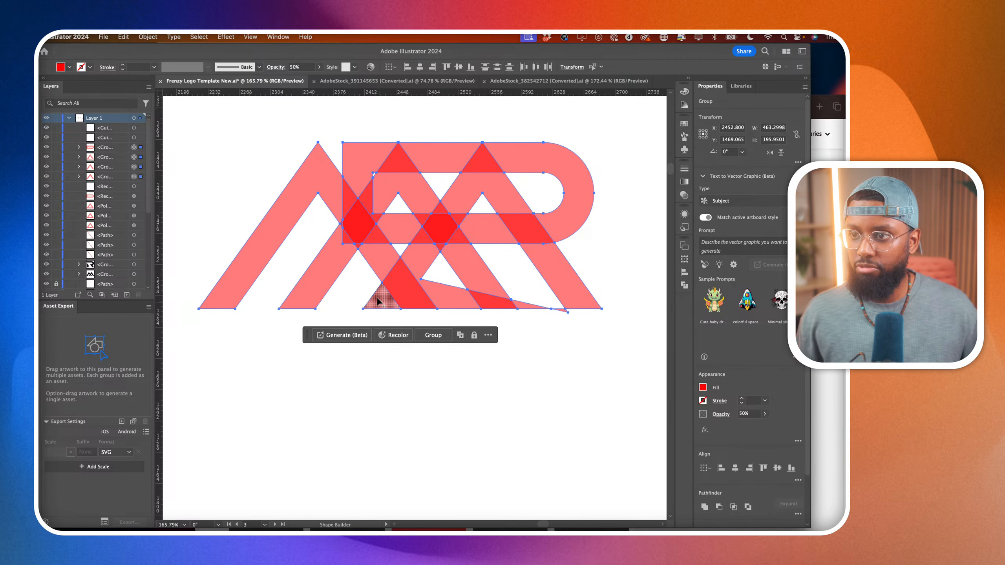
Cut away the rounded rectangle's lower bar inside the middle triangle and its upper-left corner between the first two apexes.
{"action": "scroll", "coordinate": [371, 274], "scroll_direction": "right", "scroll_amount": 3}
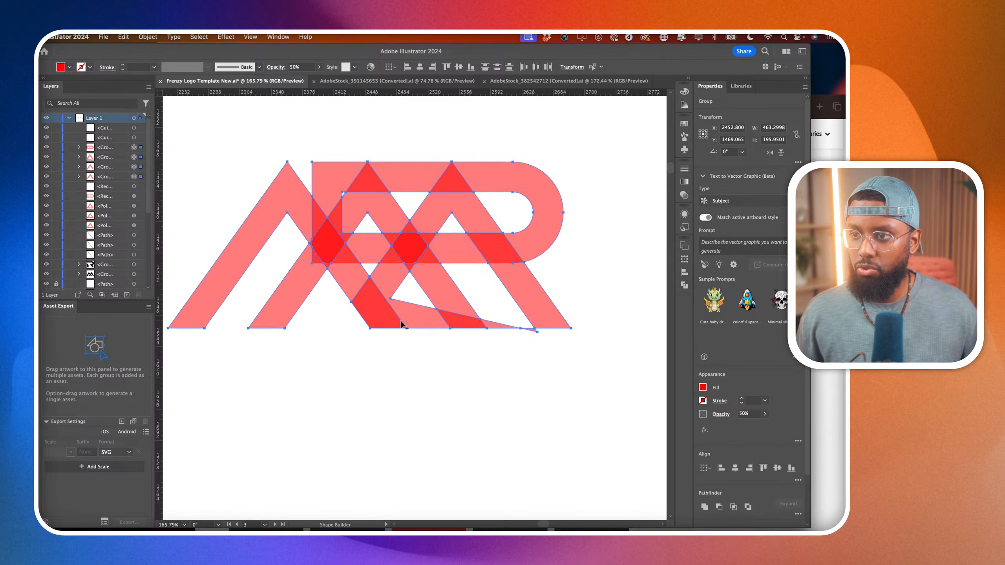
{"action": "left_click", "coordinate": [368, 256], "text": "alt"}
{"action": "left_click", "coordinate": [325, 211], "text": "alt"}
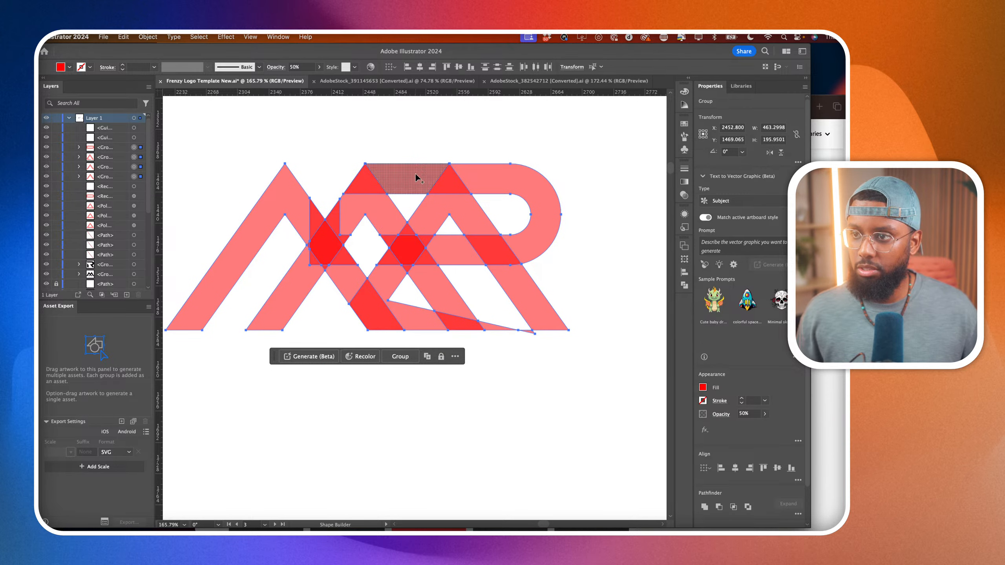
Try removing the upper bar between the middle and right apexes and part of the right triangle, then undo both cuts.
{"action": "left_click", "coordinate": [417, 174], "text": "alt"}
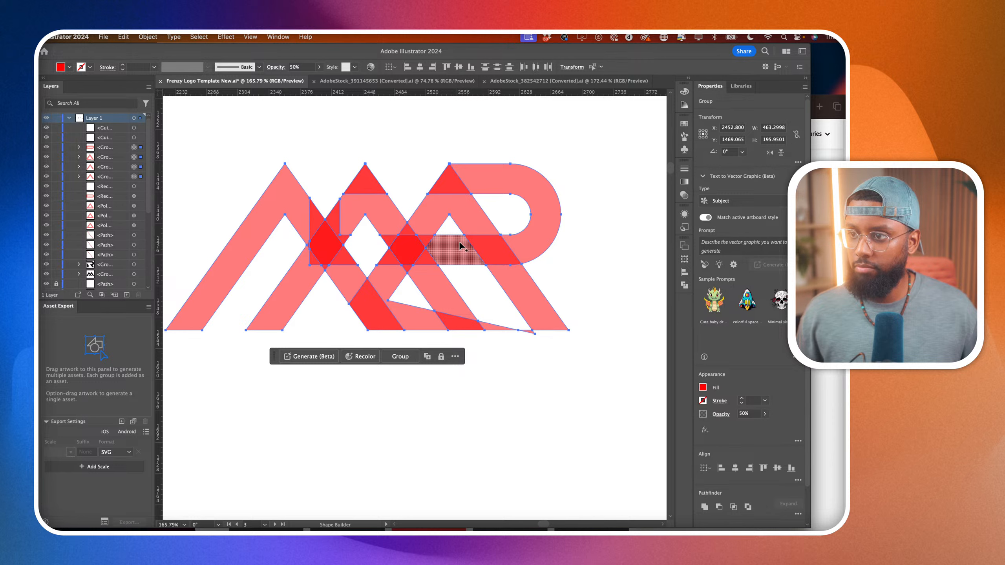
{"action": "left_click", "coordinate": [477, 227], "text": "alt"}
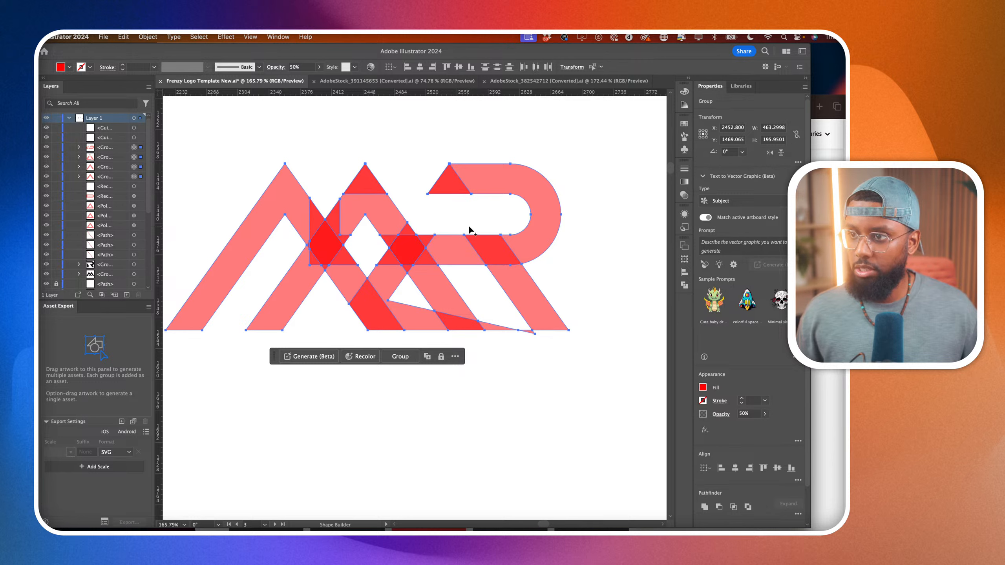
{"action": "key", "text": "super+z"}
{"action": "key", "text": "super+z"}
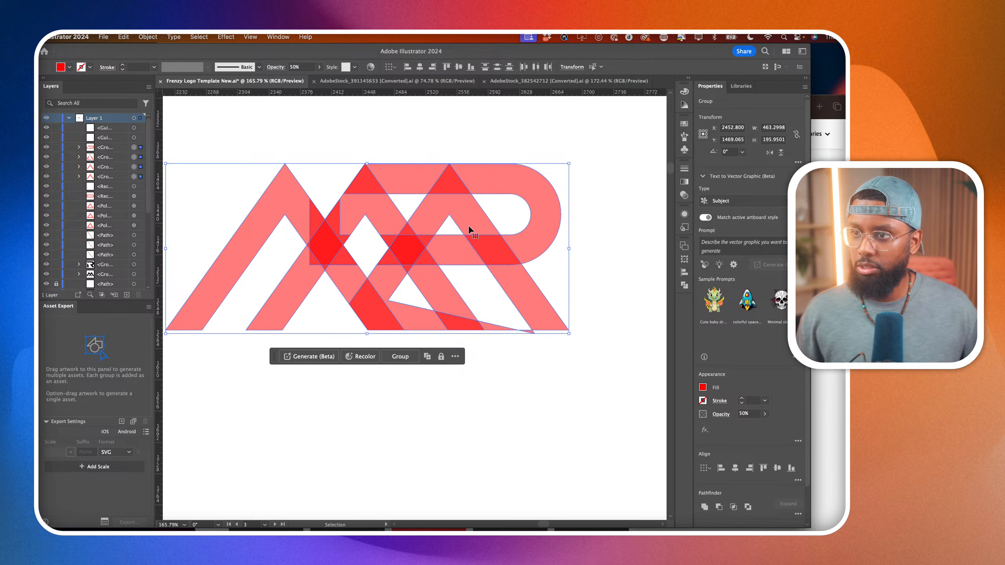
Merge the upper bar into the R's bowl and cut away the right triangle's apex, left leg and leftover slivers.
{"action": "left_click_drag", "start_coordinate": [416, 180], "coordinate": [492, 182]}
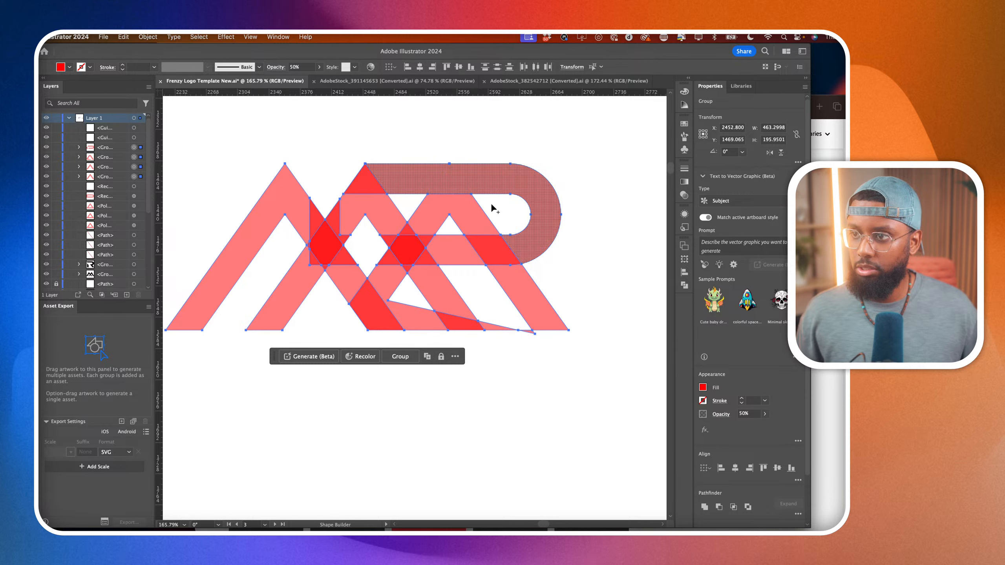
{"action": "left_click", "coordinate": [469, 219], "text": "alt"}
{"action": "mouse_move", "coordinate": [462, 229]}
{"action": "left_mouse_down"}
{"action": "mouse_move", "coordinate": [449, 252]}
{"action": "mouse_move", "coordinate": [430, 242]}
{"action": "mouse_move", "coordinate": [512, 361]}
{"action": "left_mouse_up"}
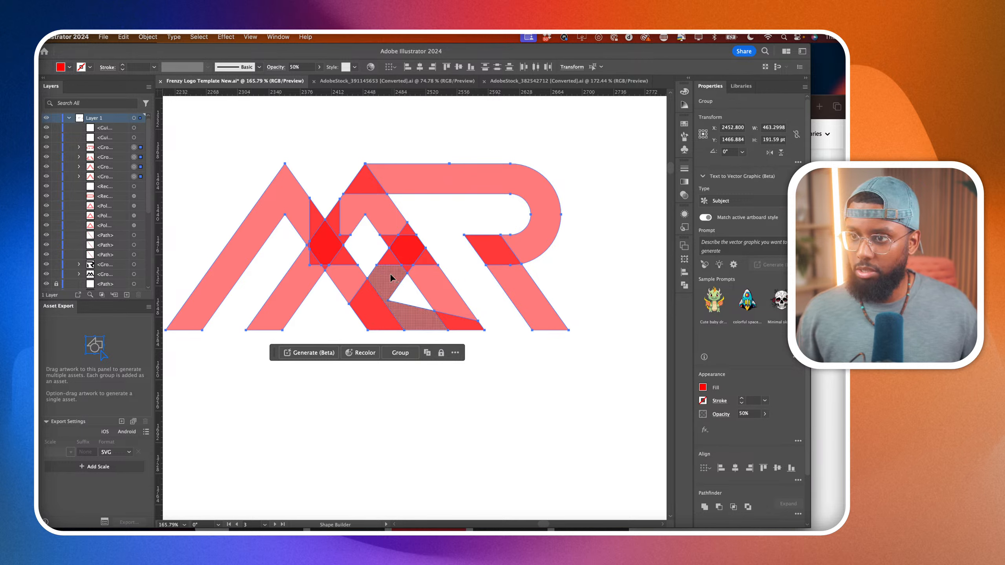
{"action": "left_click_drag", "start_coordinate": [388, 255], "coordinate": [457, 357]}
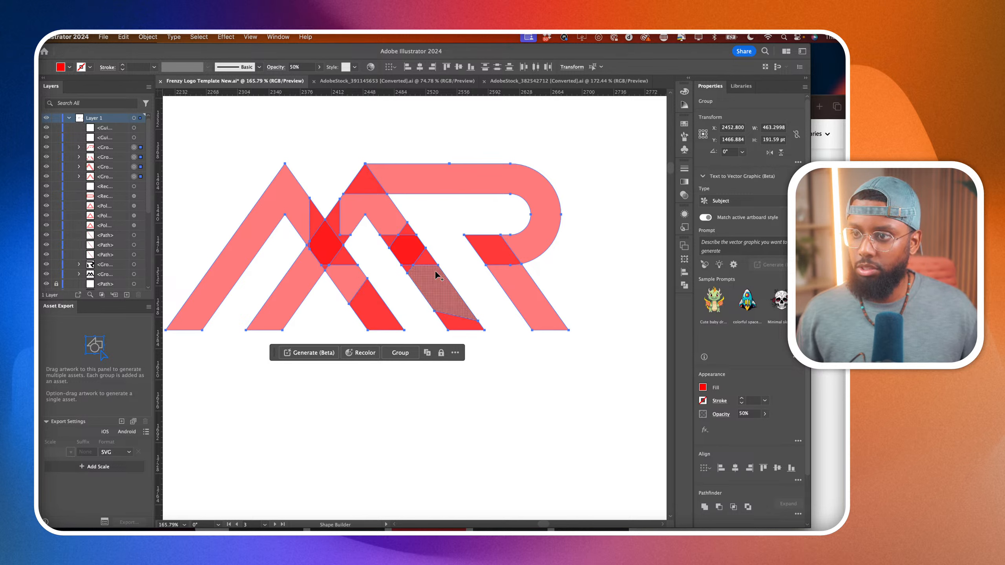
Merge the overlapping fragments into continuous M strokes and join the R's diagonal leg to its bowl.
{"action": "mouse_move", "coordinate": [364, 190]}
{"action": "left_mouse_down"}
{"action": "mouse_move", "coordinate": [457, 317]}
{"action": "mouse_move", "coordinate": [337, 227]}
{"action": "mouse_move", "coordinate": [361, 233]}
{"action": "left_mouse_up"}
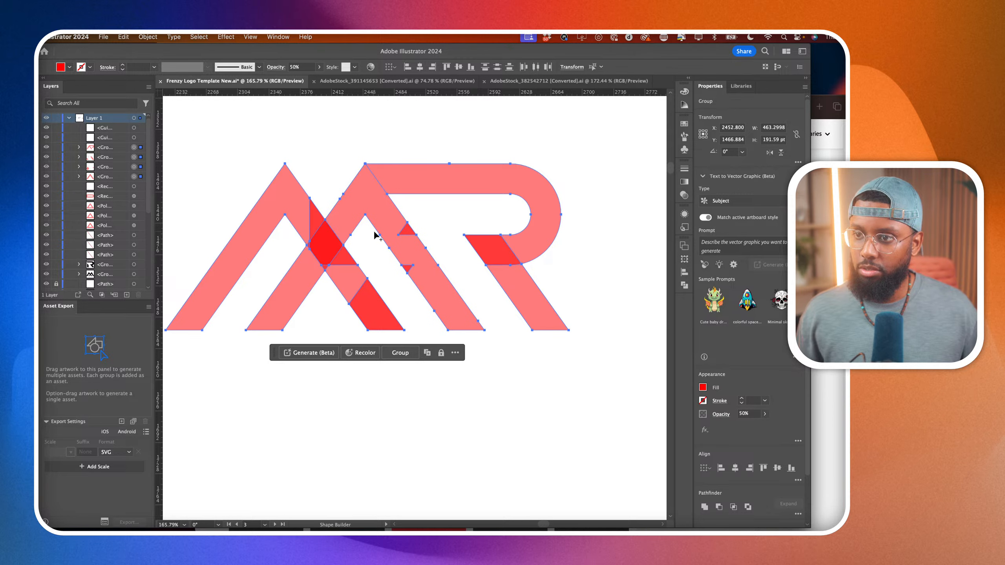
{"action": "left_click_drag", "start_coordinate": [294, 213], "coordinate": [391, 319]}
{"action": "left_click_drag", "start_coordinate": [306, 241], "coordinate": [331, 273]}
{"action": "mouse_move", "coordinate": [403, 230]}
{"action": "left_mouse_down"}
{"action": "mouse_move", "coordinate": [420, 257]}
{"action": "mouse_move", "coordinate": [405, 262]}
{"action": "mouse_move", "coordinate": [423, 281]}
{"action": "left_mouse_up"}
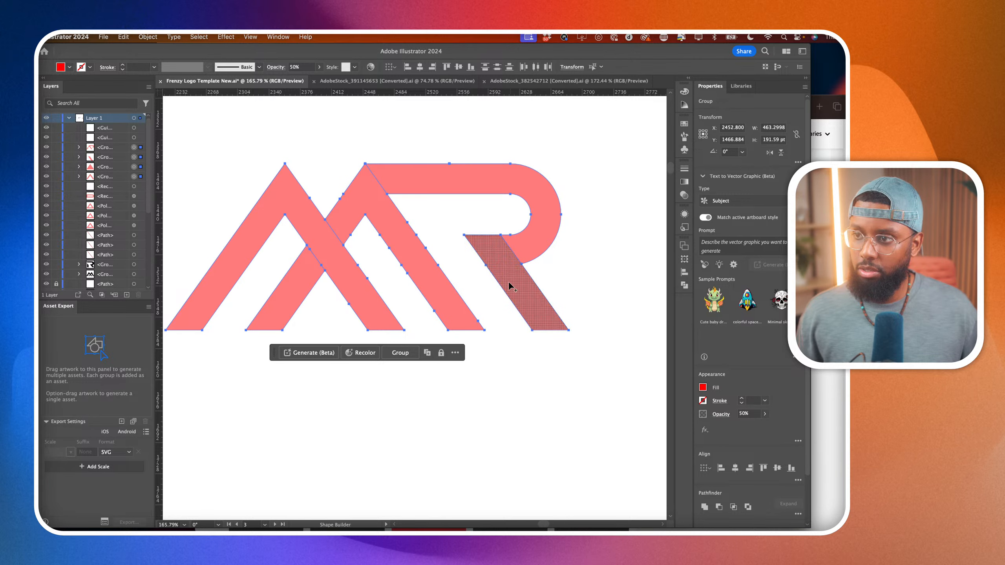
{"action": "left_click_drag", "start_coordinate": [497, 265], "coordinate": [521, 255]}
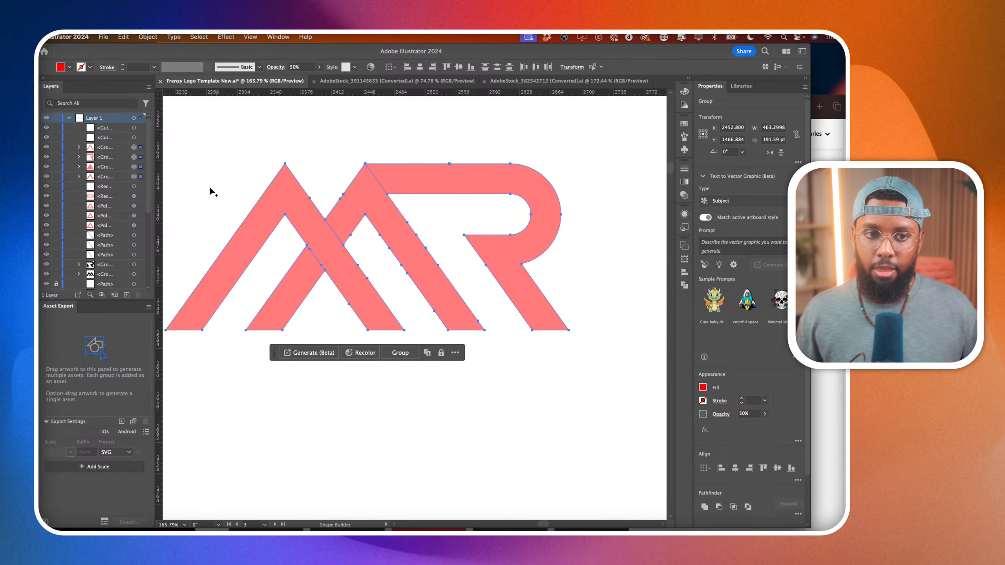
Shift the two anchors at the R's slanted upper-left end to the right, opening a gap beside the M.
{"action": "key", "text": "a"}
{"action": "left_click", "coordinate": [371, 131]}
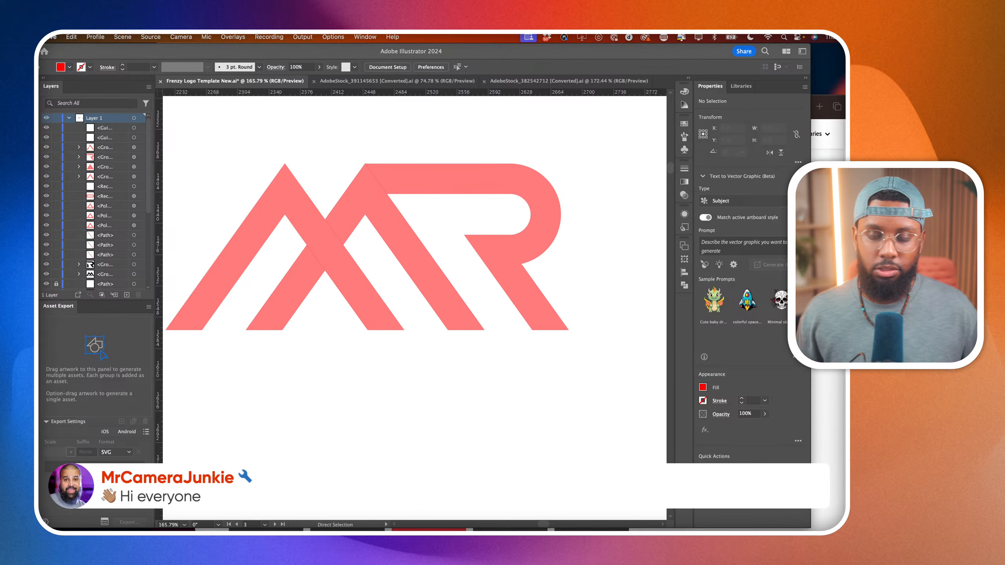
{"action": "left_click", "coordinate": [365, 163]}
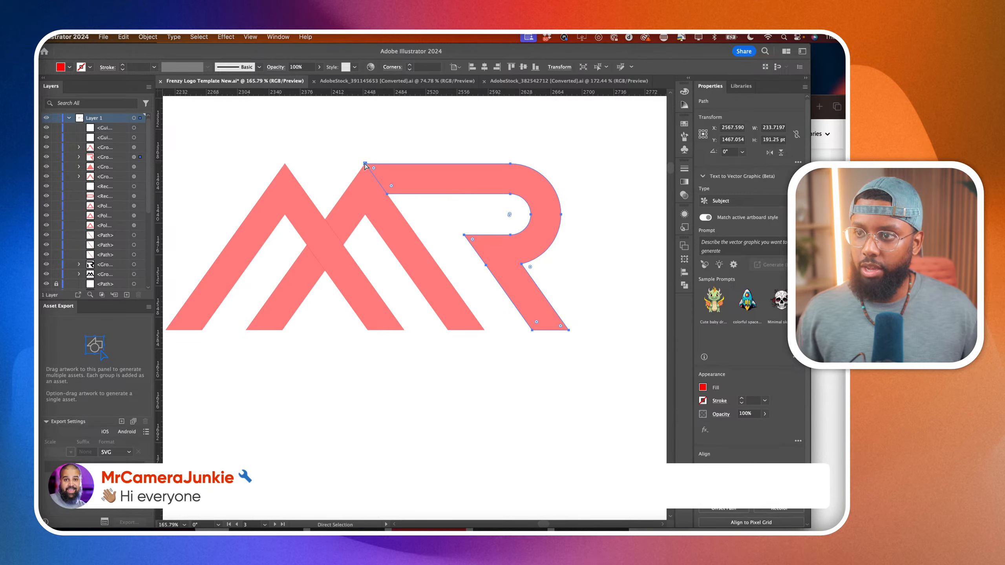
{"action": "left_click_drag", "start_coordinate": [389, 194], "coordinate": [434, 195]}
{"action": "left_click", "coordinate": [457, 140]}
{"action": "scroll", "coordinate": [457, 140], "scroll_direction": "down", "scroll_amount": 2}
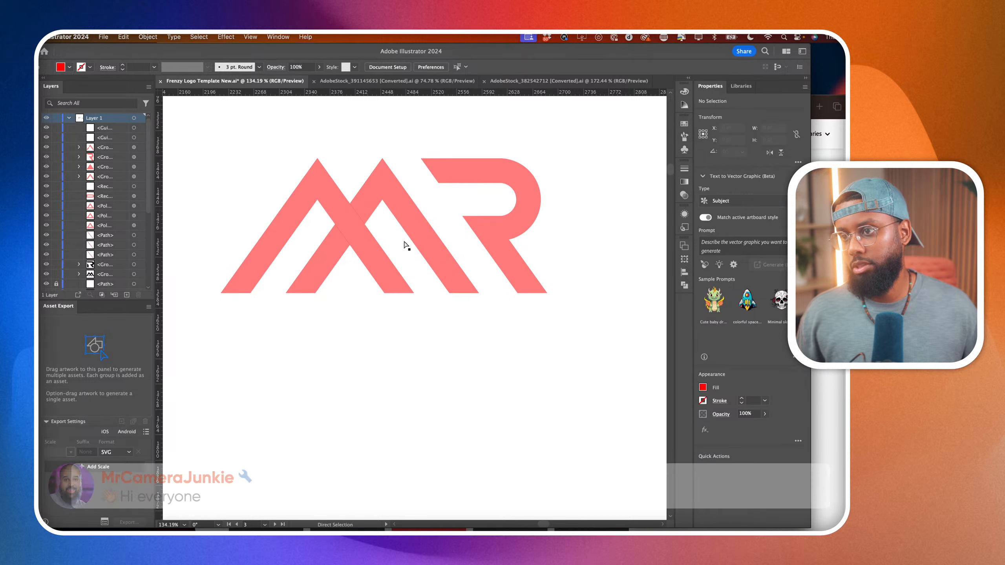
Delete the redundant anchor point on the slanted upper end of the M's short inner leg.
{"action": "left_click", "coordinate": [332, 253]}
{"action": "scroll", "coordinate": [332, 253], "scroll_direction": "up", "scroll_amount": 3}
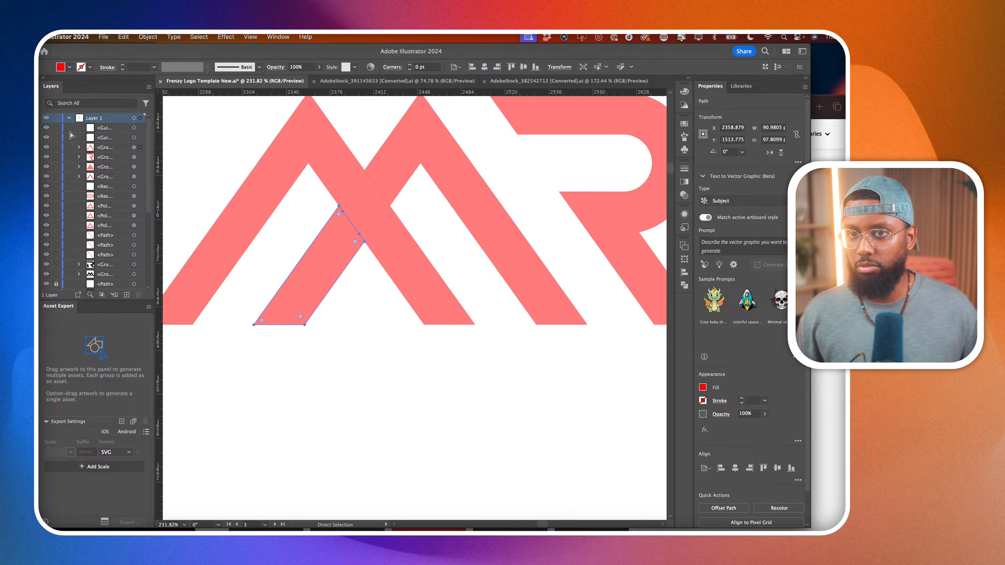
{"action": "key", "text": "minus"}
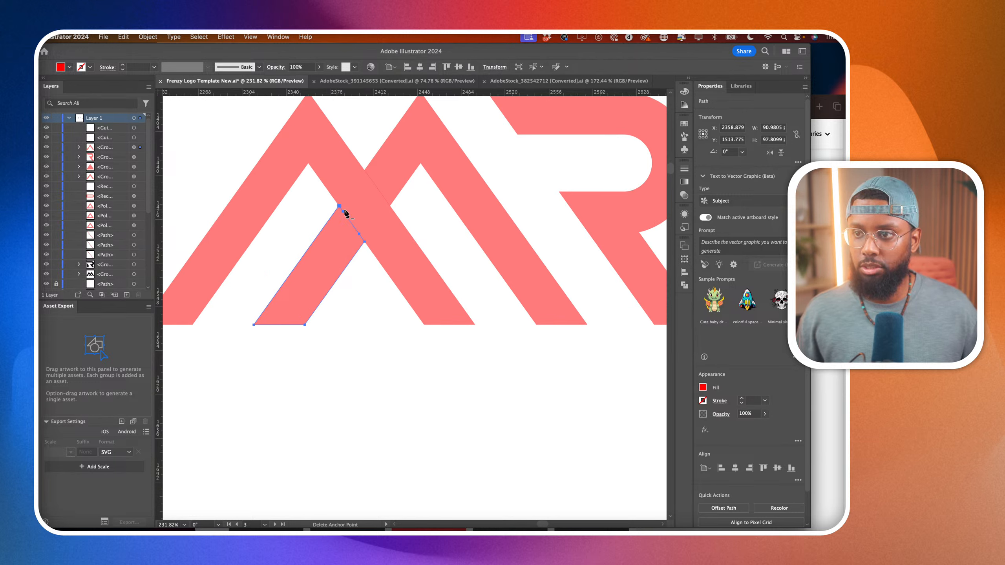
{"action": "left_click", "coordinate": [358, 236]}
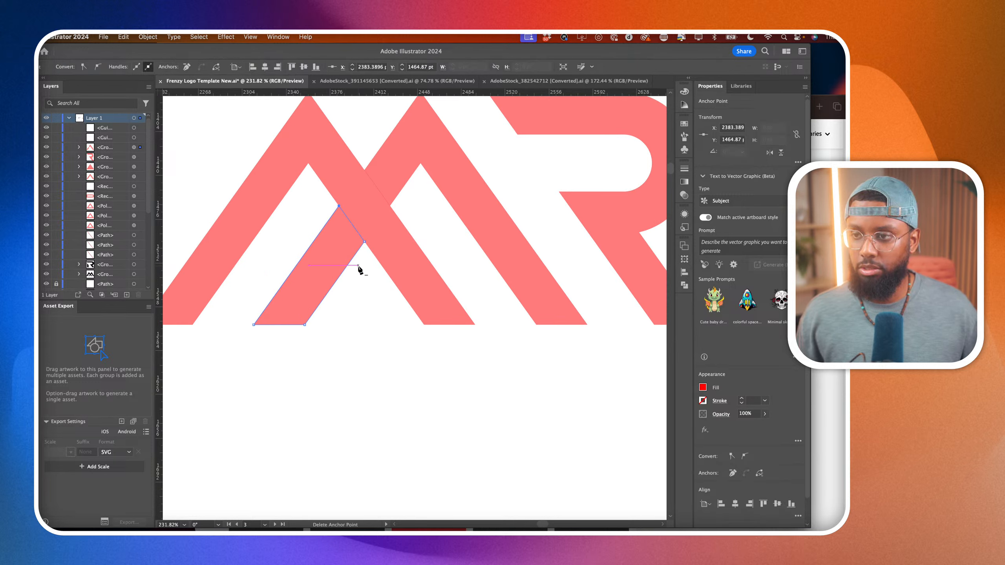
Shorten the M's inner leg by pulling its slanted upper end down along the slope, leaving a gap below the diagonal stroke.
{"action": "key", "text": "a"}
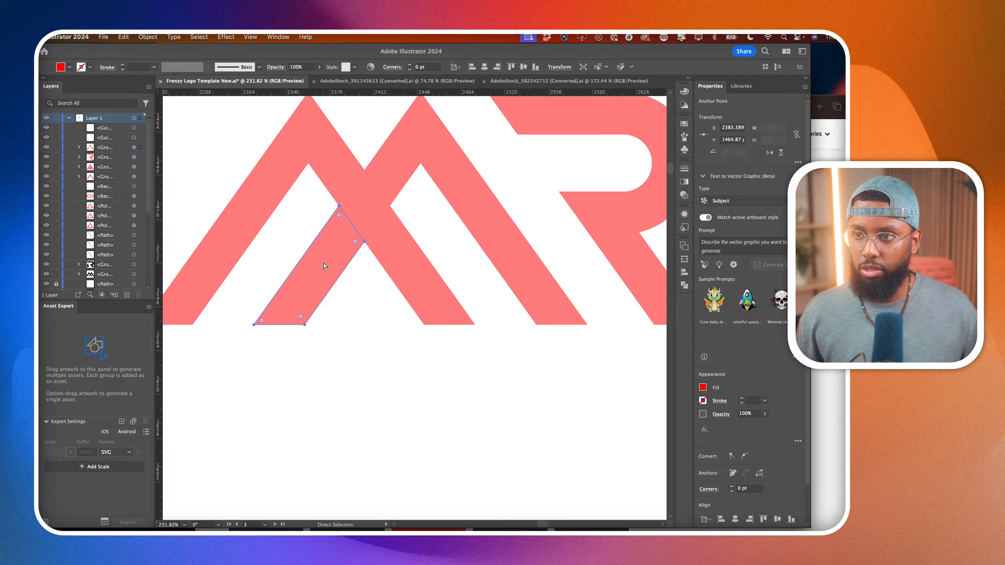
{"action": "left_click", "coordinate": [354, 240]}
{"action": "left_click_drag", "start_coordinate": [363, 242], "coordinate": [344, 278]}
{"action": "left_click", "coordinate": [352, 329]}
{"action": "key", "text": "super+0"}
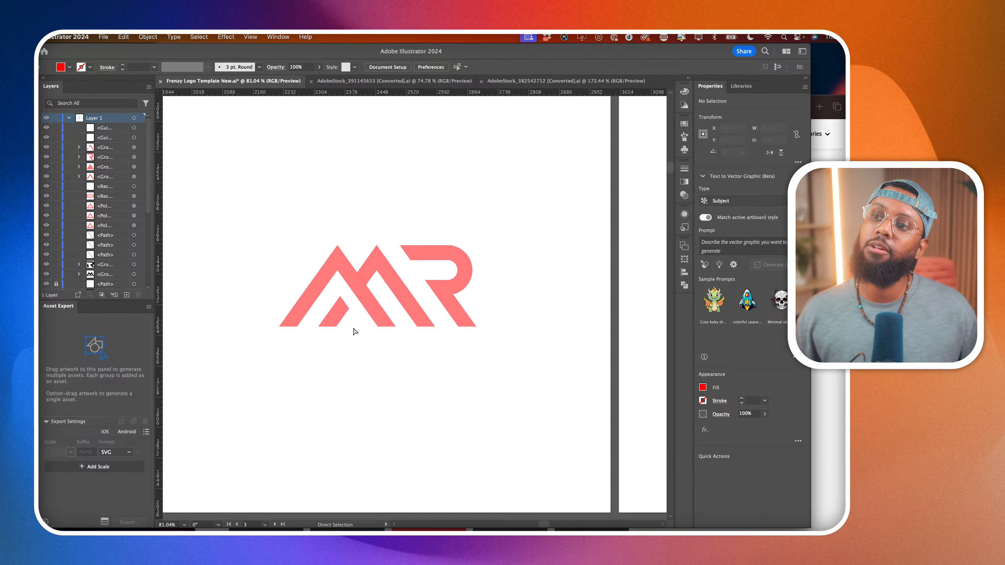
Set the new red MR logo's fill to black and its opacity to 100%.
{"action": "key", "text": "super+minus"}
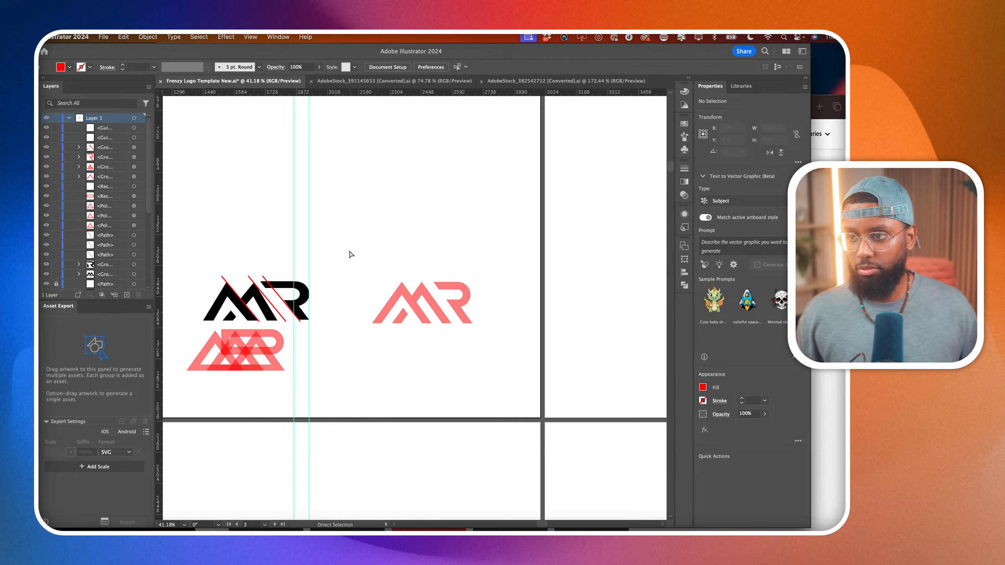
{"action": "left_click_drag", "start_coordinate": [349, 250], "coordinate": [507, 359]}
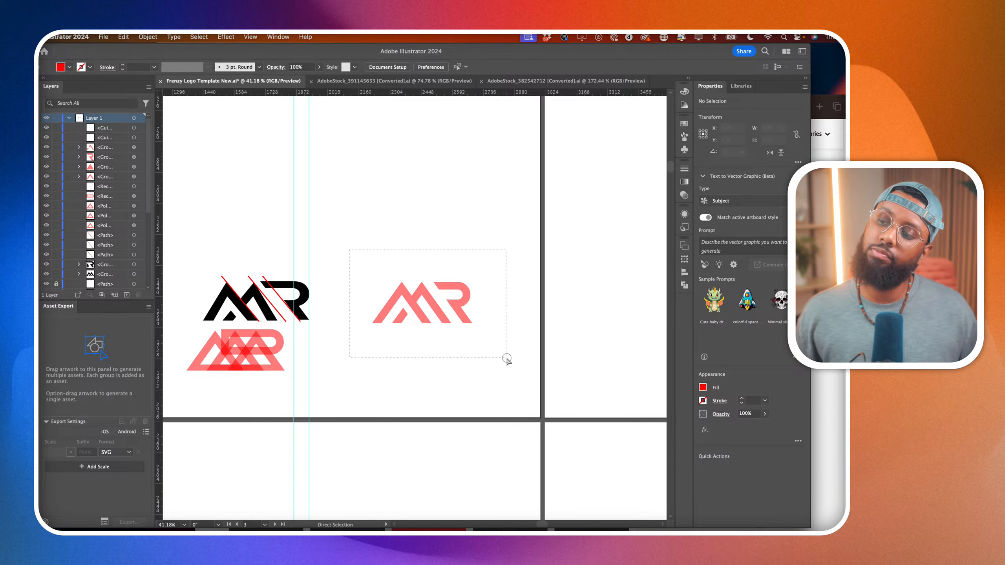
{"action": "left_click_drag", "start_coordinate": [507, 358], "coordinate": [505, 359]}
{"action": "left_click", "coordinate": [702, 388]}
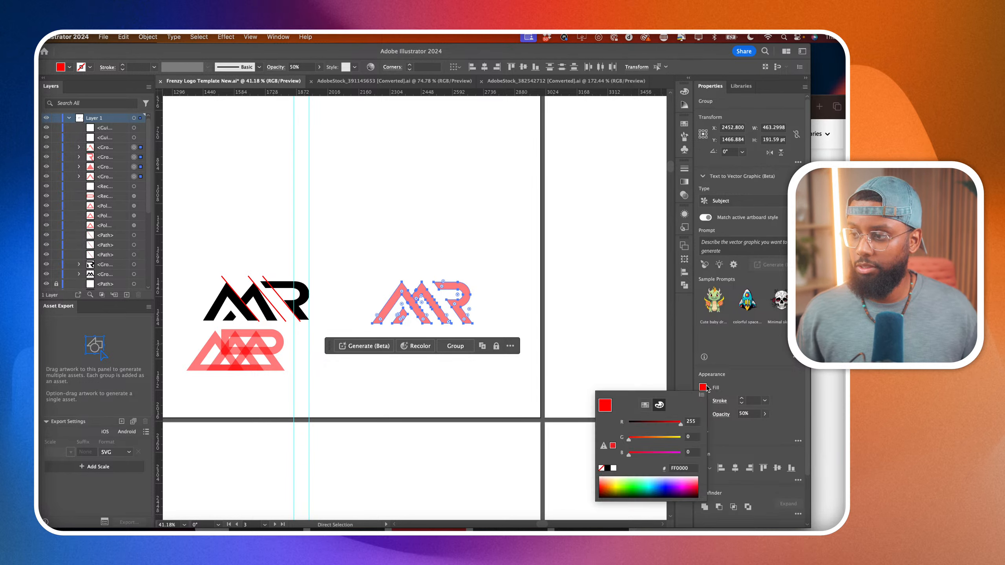
{"action": "left_click", "coordinate": [608, 469]}
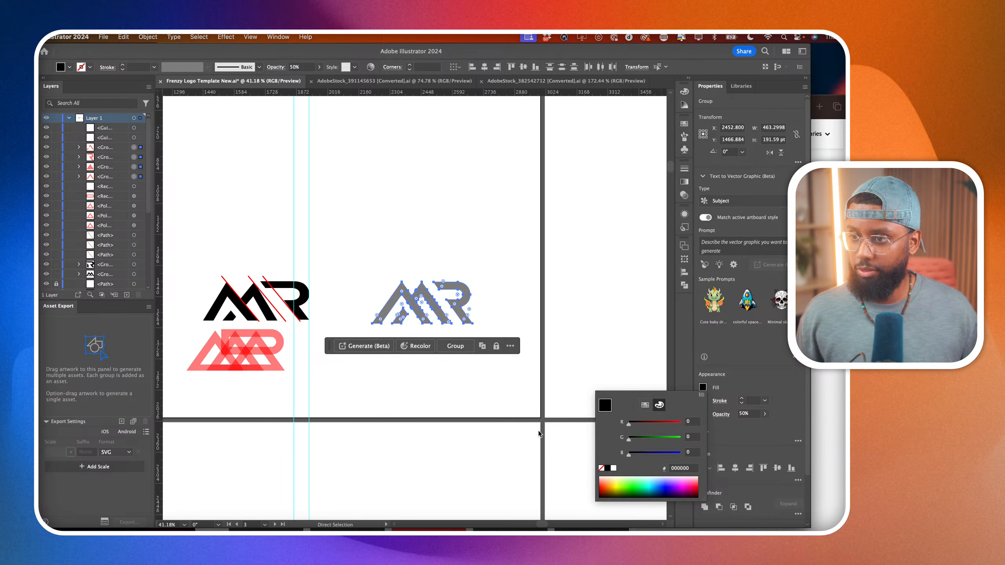
{"action": "left_click", "coordinate": [731, 387]}
{"action": "double_click", "coordinate": [741, 414]}
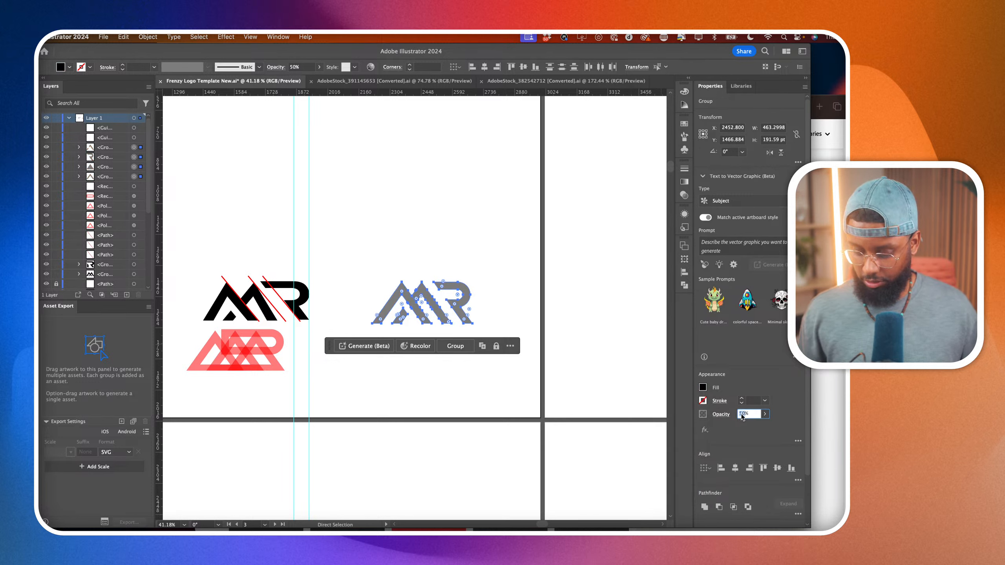
{"action": "type", "text": "100"}
{"action": "key", "text": "Return"}
{"action": "left_click", "coordinate": [406, 375]}
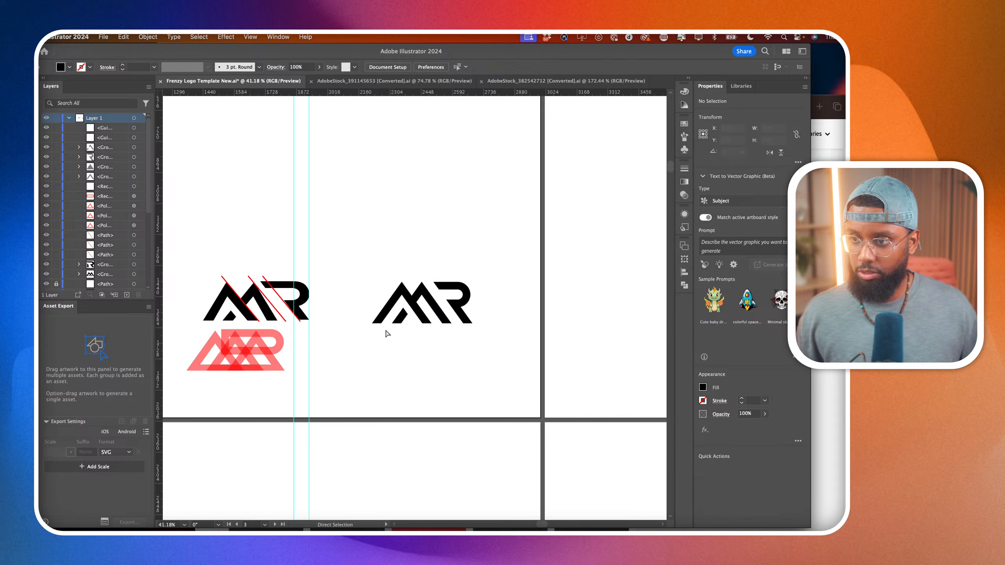
{"action": "scroll", "coordinate": [242, 281], "scroll_direction": "up", "scroll_amount": 2}
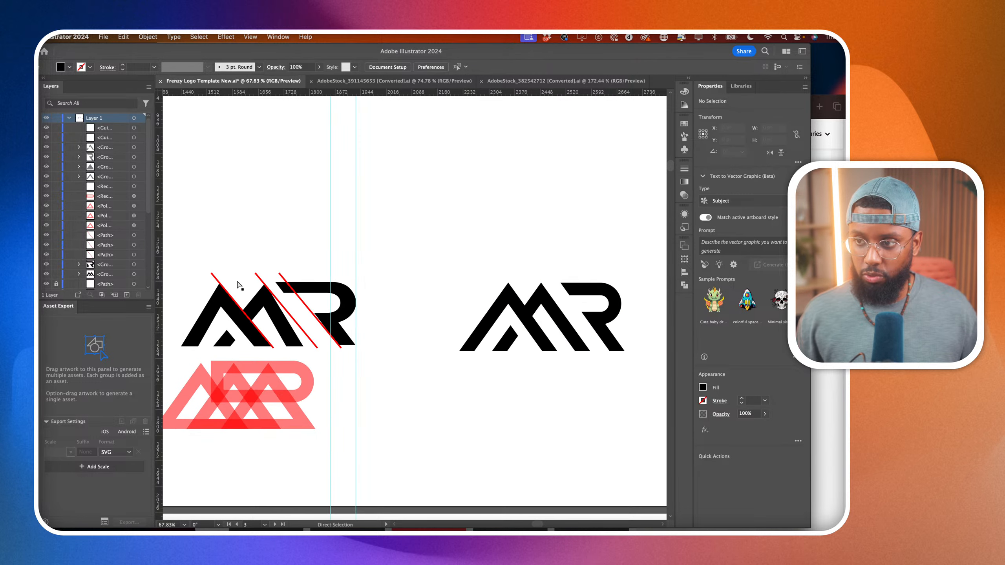
{"action": "left_click", "coordinate": [548, 343]}
{"action": "scroll", "coordinate": [547, 343], "scroll_direction": "up", "scroll_amount": 3}
{"action": "scroll", "coordinate": [546, 280], "scroll_direction": "right", "scroll_amount": 3}
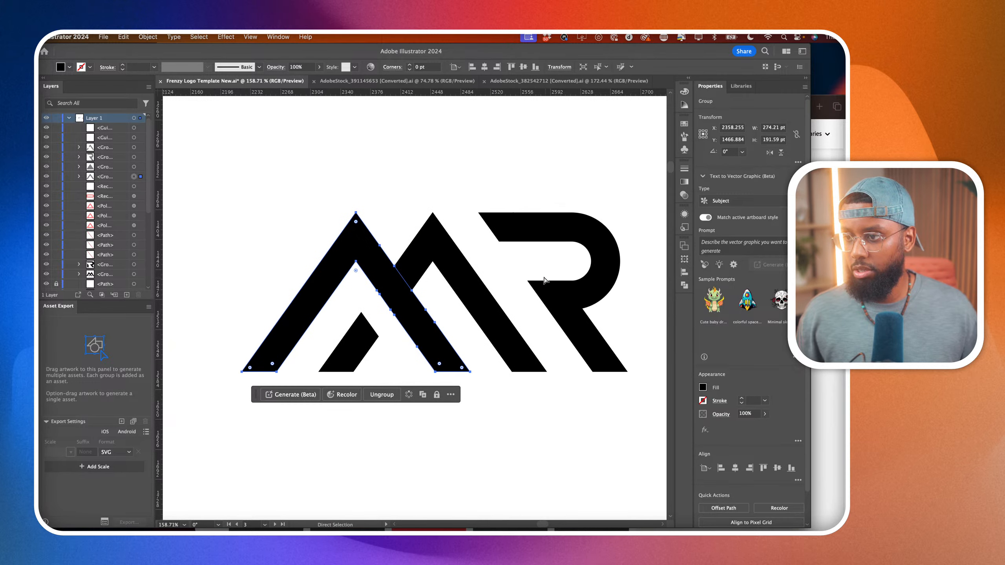
{"action": "left_click", "coordinate": [522, 269]}
{"action": "left_click_drag", "start_coordinate": [467, 193], "coordinate": [482, 242]}
{"action": "key", "text": "super+z"}
{"action": "left_click", "coordinate": [512, 148]}
{"action": "scroll", "coordinate": [514, 145], "scroll_direction": "down", "scroll_amount": 1}
{"action": "scroll", "coordinate": [515, 145], "scroll_direction": "down", "scroll_amount": 4}
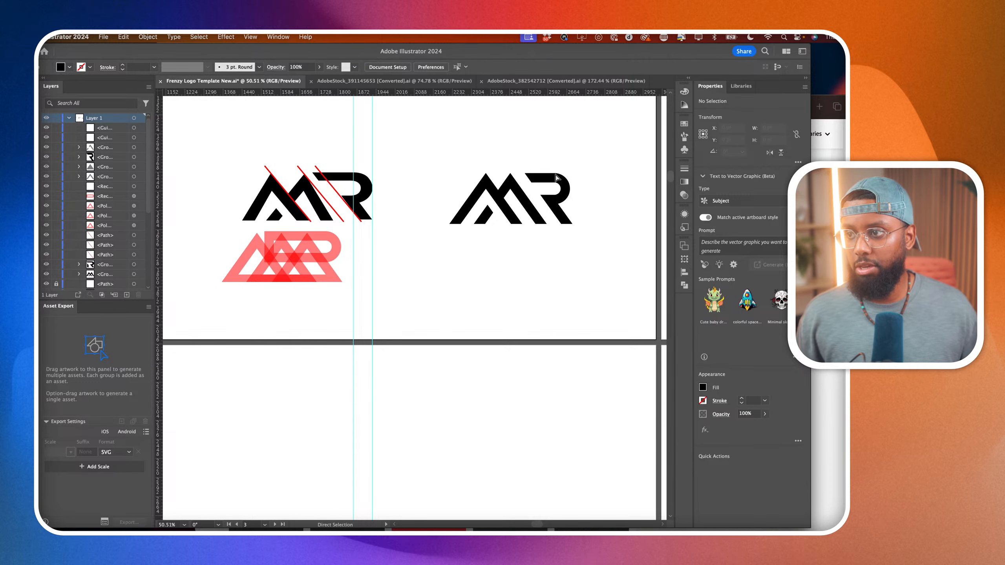
Move the new logo's R horizontally toward the M to narrow the gap, placing it at about X 2578 pt.
{"action": "scroll", "coordinate": [554, 178], "scroll_direction": "up", "scroll_amount": 4}
{"action": "left_click", "coordinate": [524, 241]}
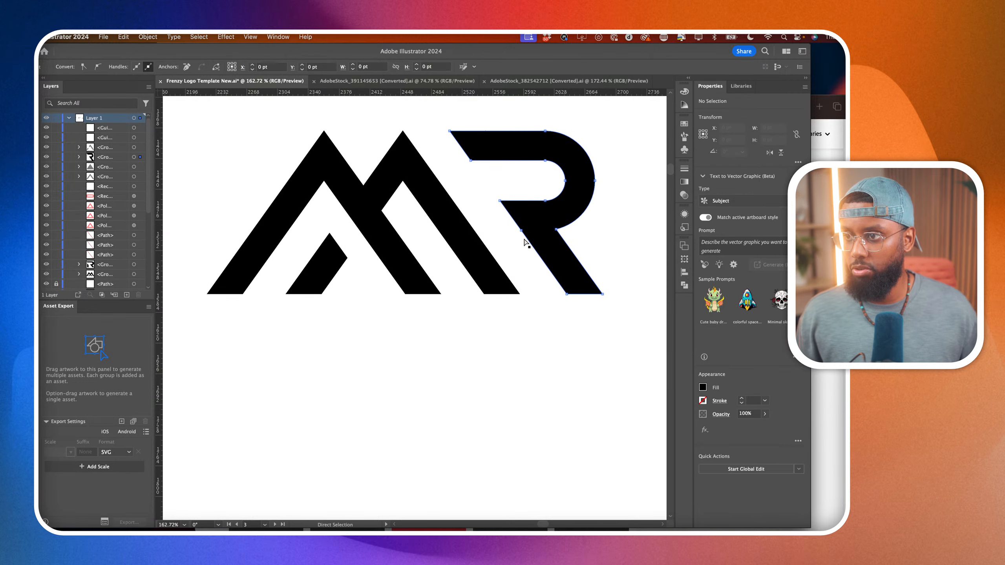
{"action": "key", "text": "v"}
{"action": "left_click_drag", "start_coordinate": [541, 234], "coordinate": [522, 234]}
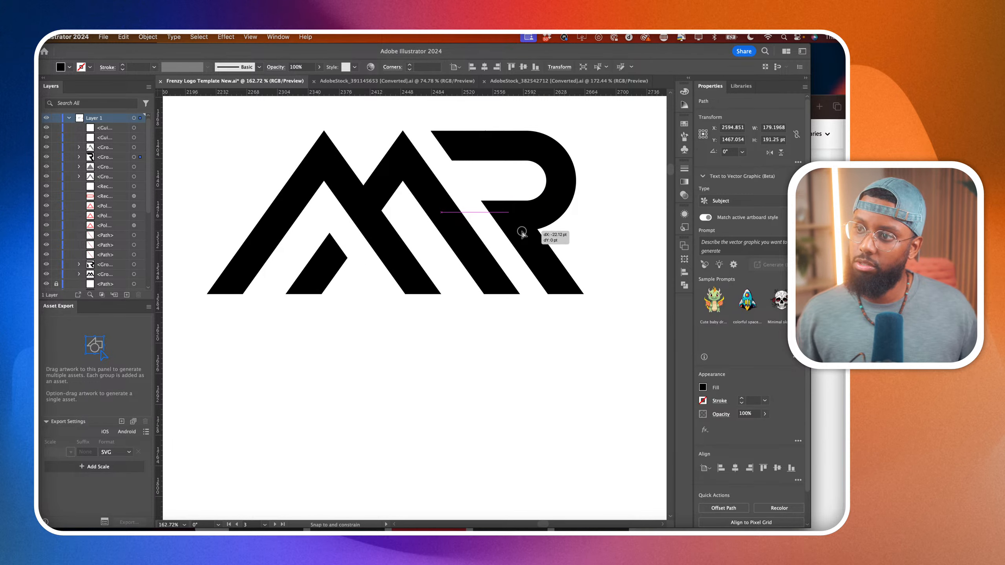
{"action": "left_click", "coordinate": [580, 230]}
{"action": "scroll", "coordinate": [580, 230], "scroll_direction": "down", "scroll_amount": 5}
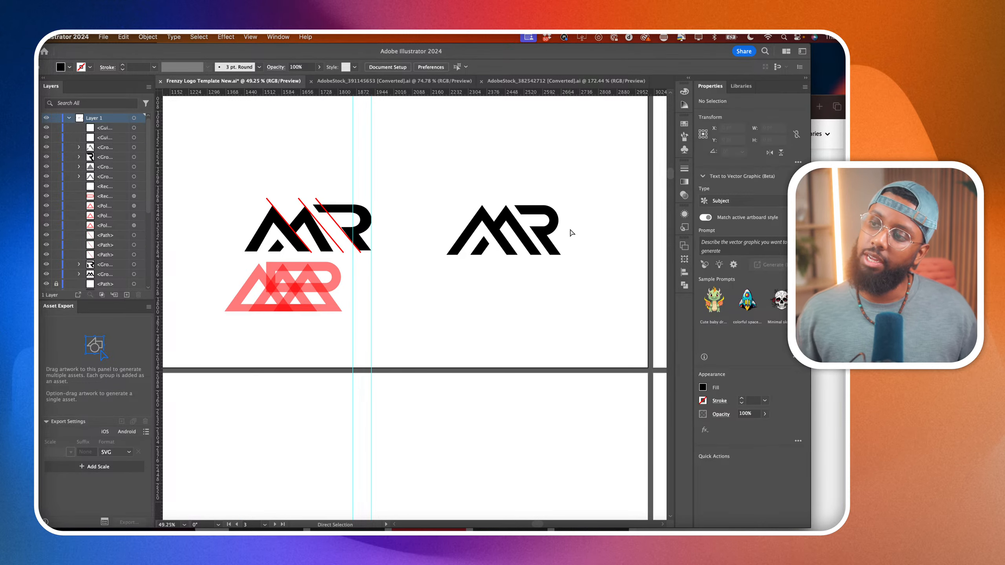
{"action": "scroll", "coordinate": [573, 232], "scroll_direction": "up", "scroll_amount": 2}
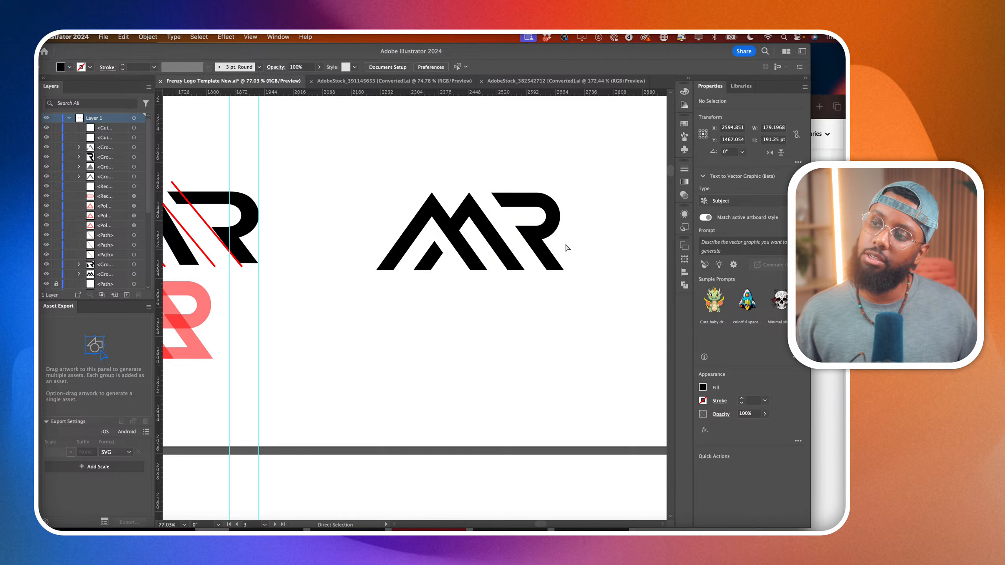
{"action": "scroll", "coordinate": [566, 233], "scroll_direction": "up", "scroll_amount": 1}
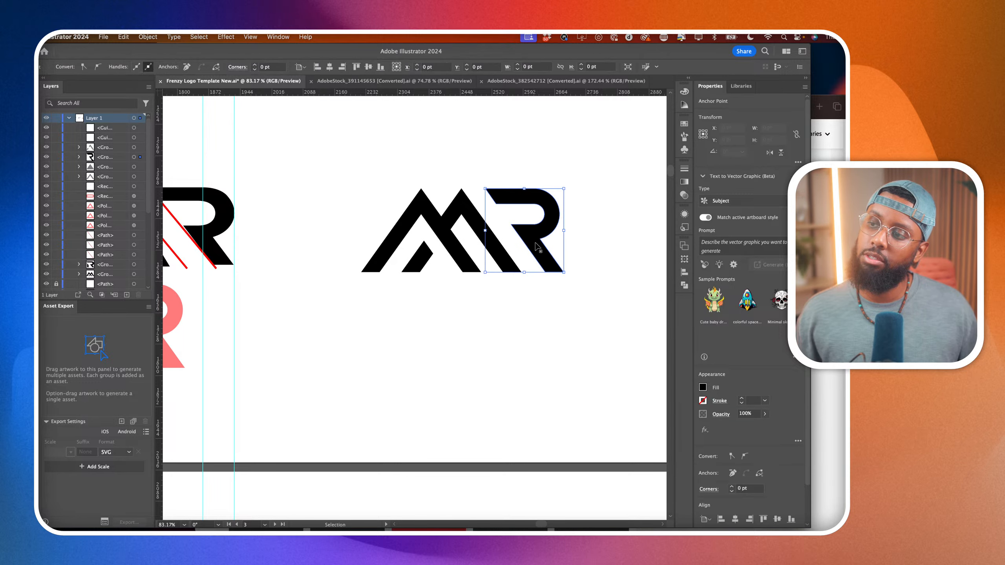
{"action": "scroll", "coordinate": [541, 243], "scroll_direction": "up", "scroll_amount": 2}
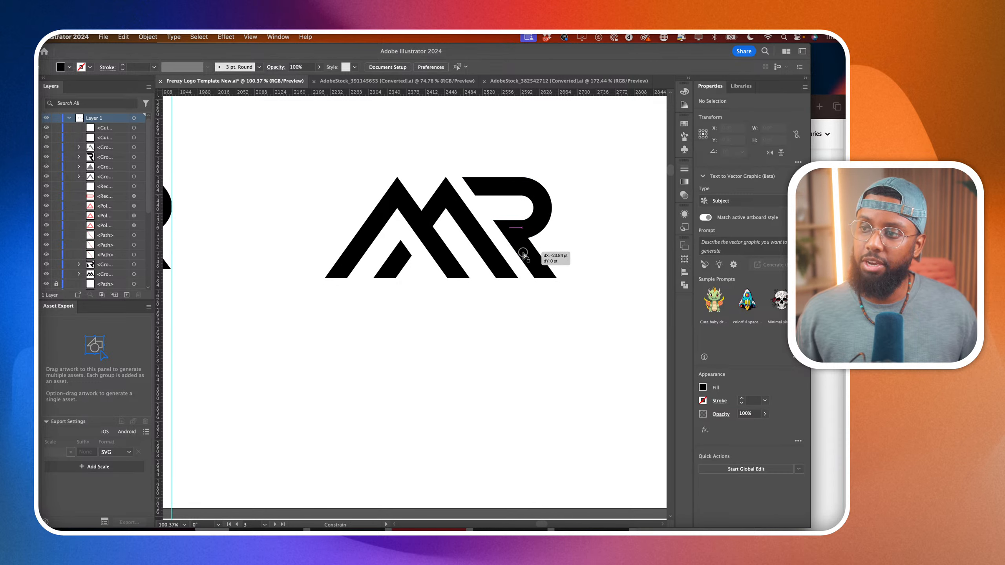
{"action": "left_click", "coordinate": [531, 258]}
Move the first slanted red line from the older black logo onto the M of the new logo.
{"action": "scroll", "coordinate": [400, 296], "scroll_direction": "down", "scroll_amount": 3}
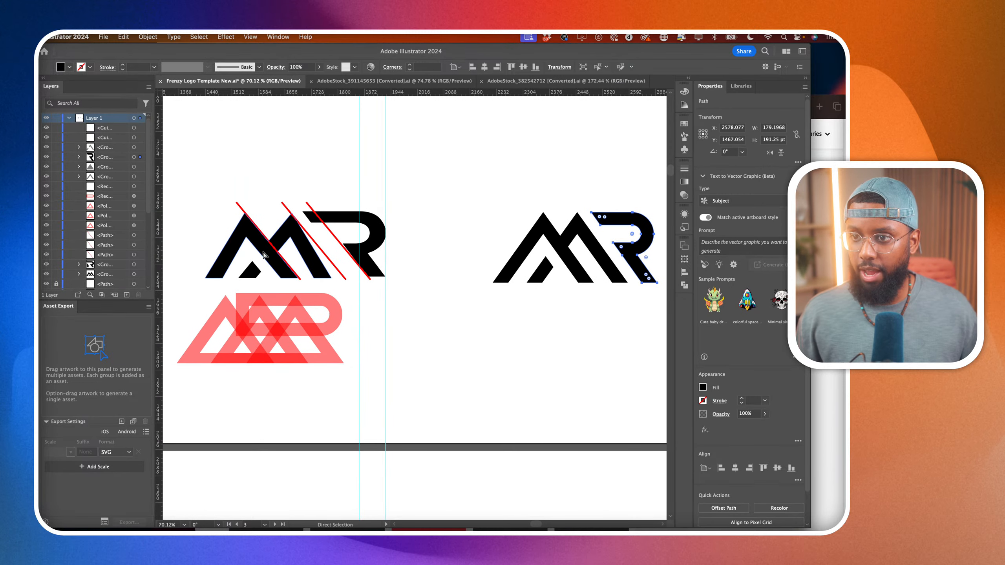
{"action": "left_click_drag", "start_coordinate": [272, 249], "coordinate": [573, 251]}
{"action": "scroll", "coordinate": [599, 290], "scroll_direction": "up", "scroll_amount": 5}
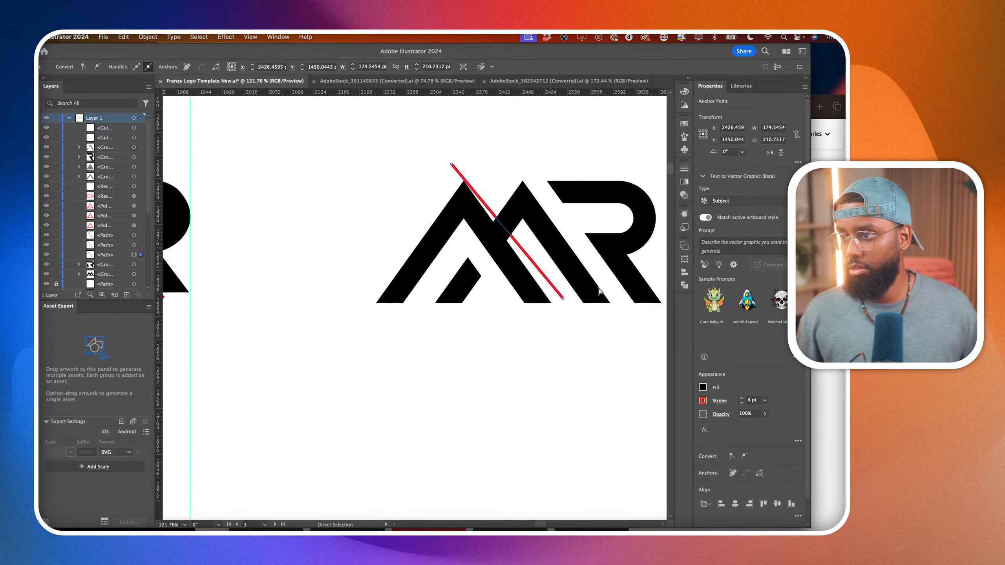
Align both ends of the red line with the outer edge of the M's first descending diagonal and bring it to the front.
{"action": "left_click_drag", "start_coordinate": [563, 301], "coordinate": [558, 311]}
{"action": "scroll", "coordinate": [460, 159], "scroll_direction": "up", "scroll_amount": 4}
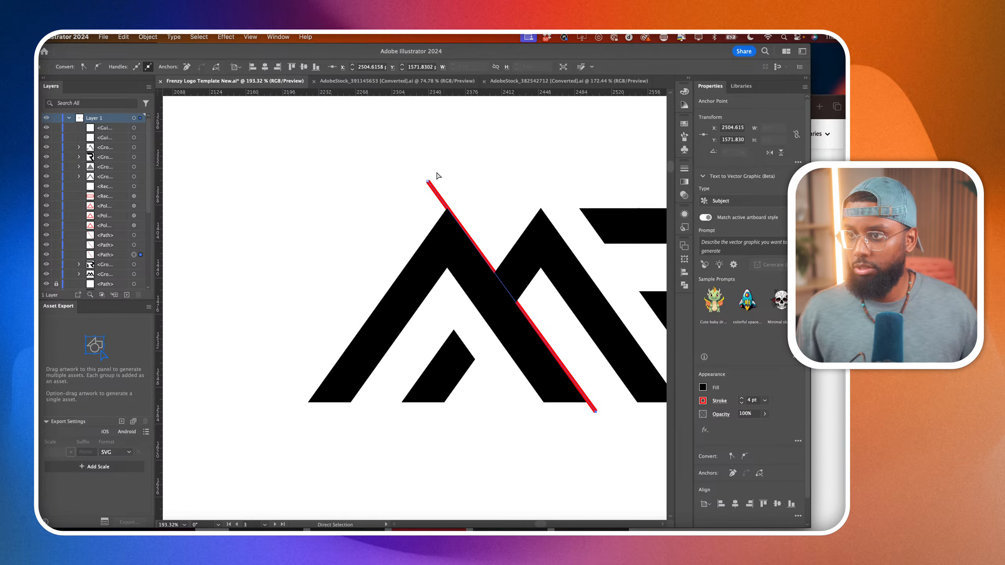
{"action": "mouse_move", "coordinate": [428, 181]}
{"action": "left_mouse_down"}
{"action": "mouse_move", "coordinate": [439, 179]}
{"action": "mouse_move", "coordinate": [422, 180]}
{"action": "mouse_move", "coordinate": [420, 189]}
{"action": "left_mouse_up"}
{"action": "scroll", "coordinate": [440, 180], "scroll_direction": "up", "scroll_amount": 5}
{"action": "scroll", "coordinate": [420, 190], "scroll_direction": "down", "scroll_amount": 5}
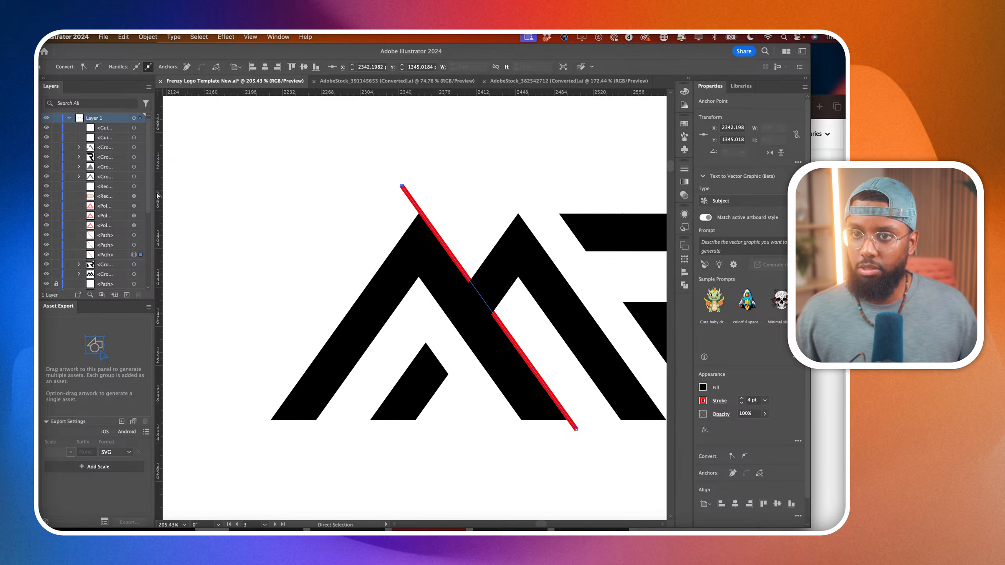
{"action": "left_click_drag", "start_coordinate": [113, 253], "coordinate": [110, 124]}
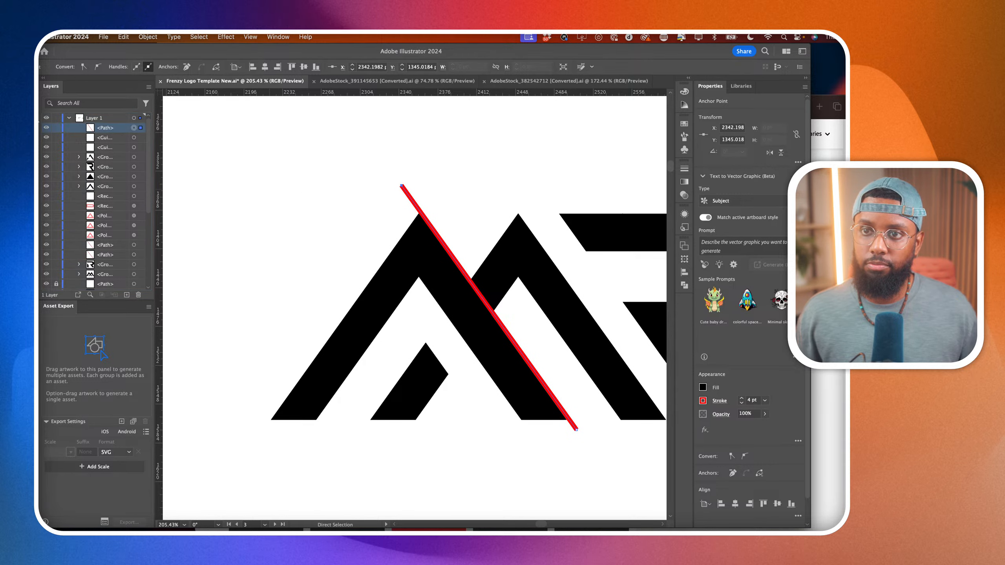
Duplicate the red line along the edge of the M's second descending diagonal and again along the R's leg.
{"action": "key", "text": "v"}
{"action": "scroll", "coordinate": [495, 348], "scroll_direction": "right", "scroll_amount": 2}
{"action": "left_click_drag", "start_coordinate": [494, 349], "coordinate": [599, 353]}
{"action": "scroll", "coordinate": [594, 352], "scroll_direction": "right", "scroll_amount": 5}
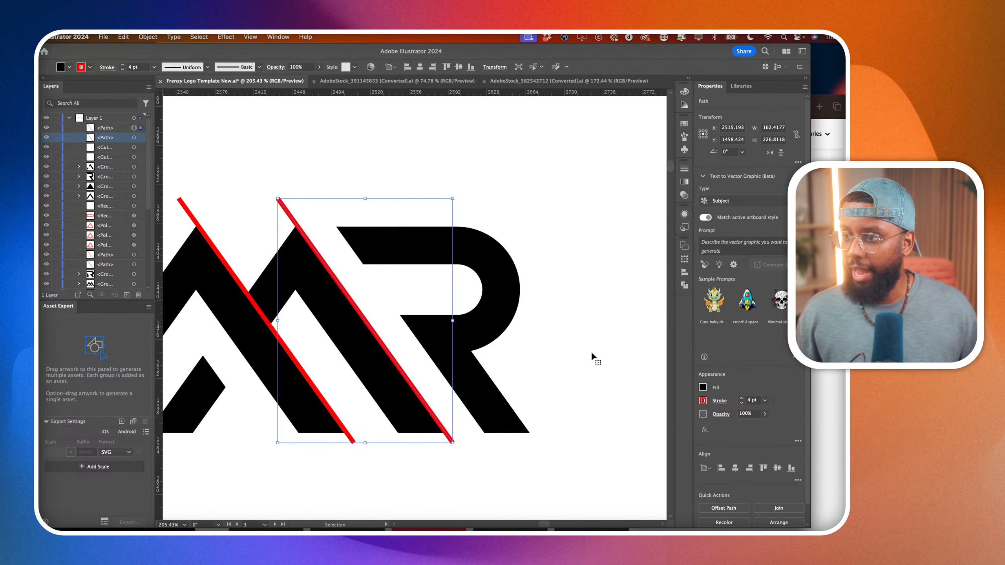
{"action": "left_click_drag", "start_coordinate": [409, 388], "coordinate": [495, 390]}
{"action": "scroll", "coordinate": [497, 394], "scroll_direction": "down", "scroll_amount": 6}
{"action": "scroll", "coordinate": [496, 392], "scroll_direction": "left", "scroll_amount": 4}
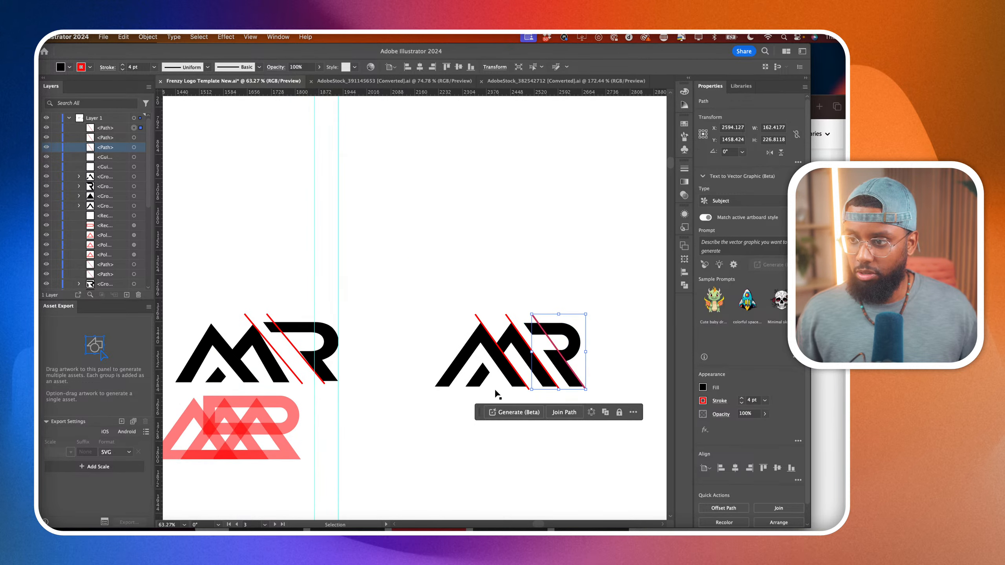
{"action": "left_click", "coordinate": [440, 419]}
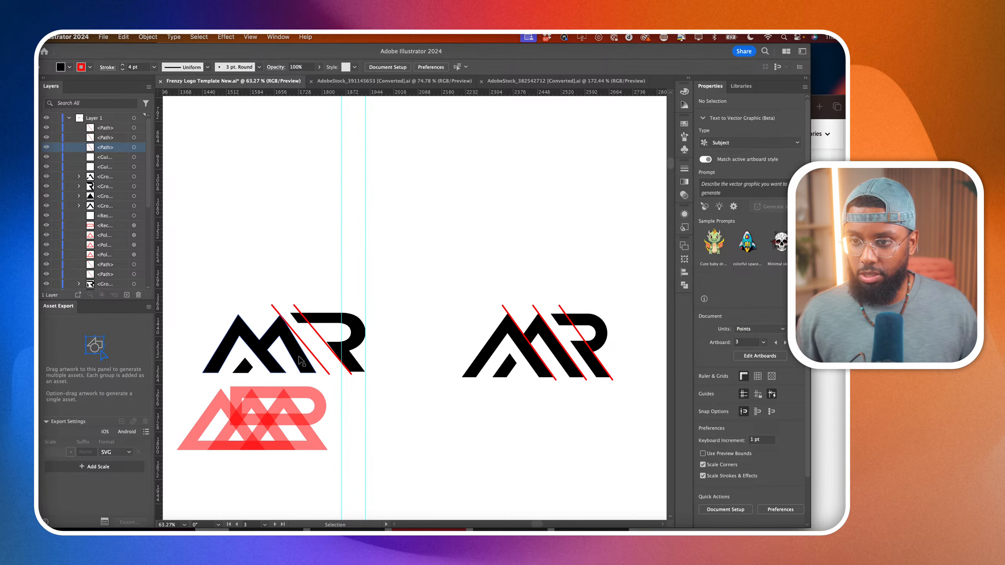
Delete the two remaining slanted red lines from the older black MR logo.
{"action": "scroll", "coordinate": [300, 361], "scroll_direction": "up", "scroll_amount": 2}
{"action": "left_click", "coordinate": [340, 352]}
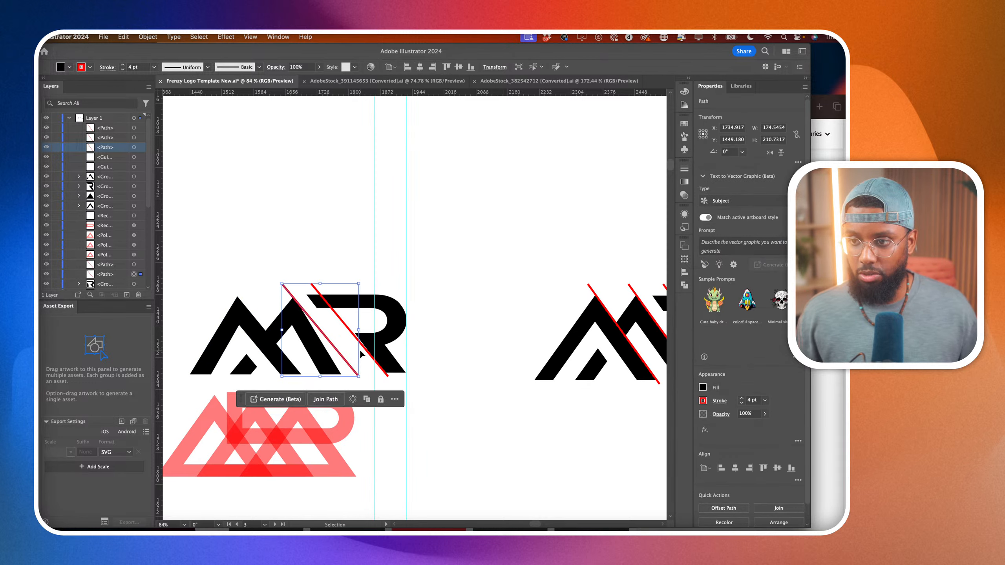
{"action": "key", "text": "Delete"}
{"action": "left_click", "coordinate": [358, 345]}
{"action": "key", "text": "Delete"}
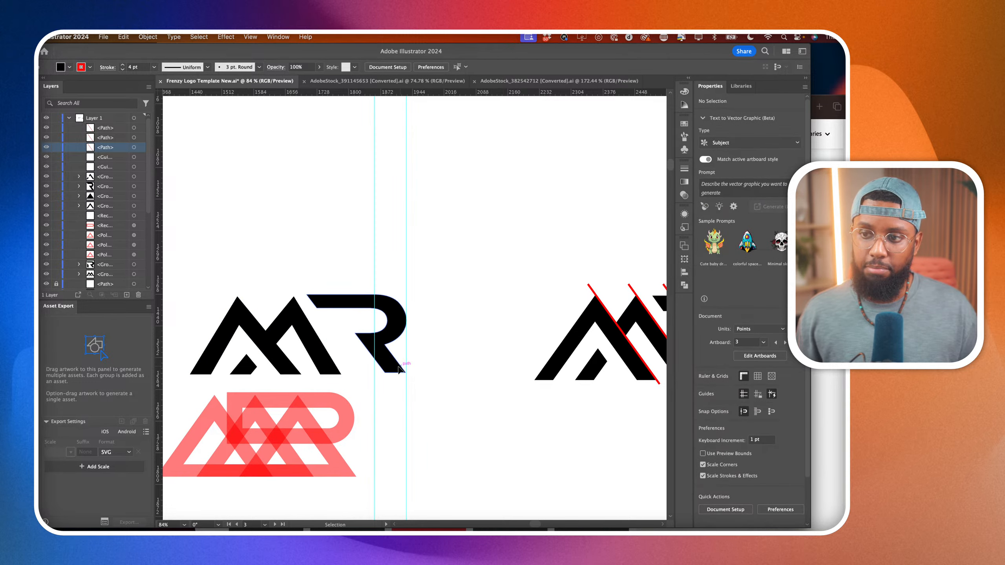
Delete the three slanted red alignment lines from the new MR logo.
{"action": "scroll", "coordinate": [263, 359], "scroll_direction": "up", "scroll_amount": 3}
{"action": "scroll", "coordinate": [278, 361], "scroll_direction": "down", "scroll_amount": 1}
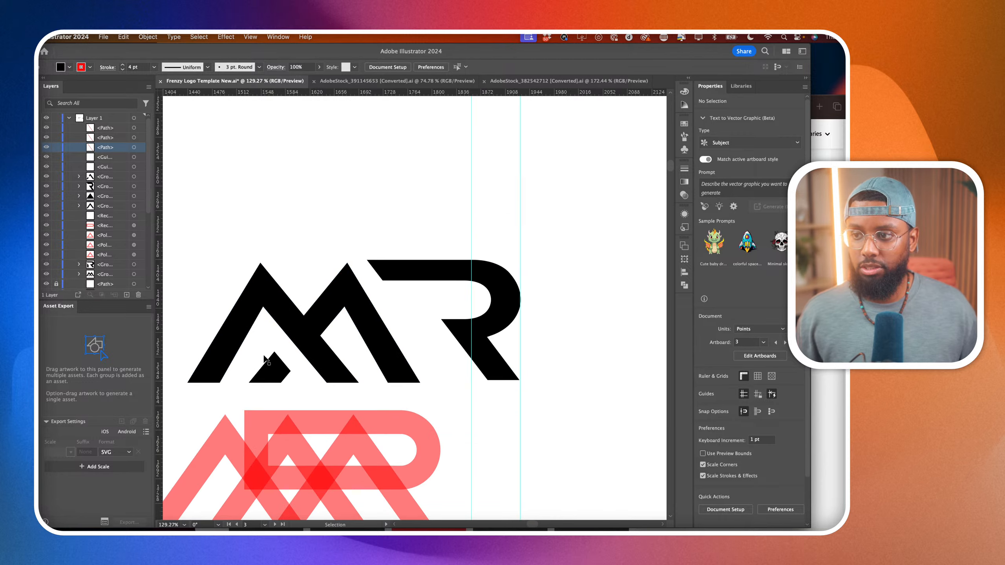
{"action": "scroll", "coordinate": [307, 366], "scroll_direction": "down", "scroll_amount": 5}
{"action": "scroll", "coordinate": [325, 366], "scroll_direction": "right", "scroll_amount": 5}
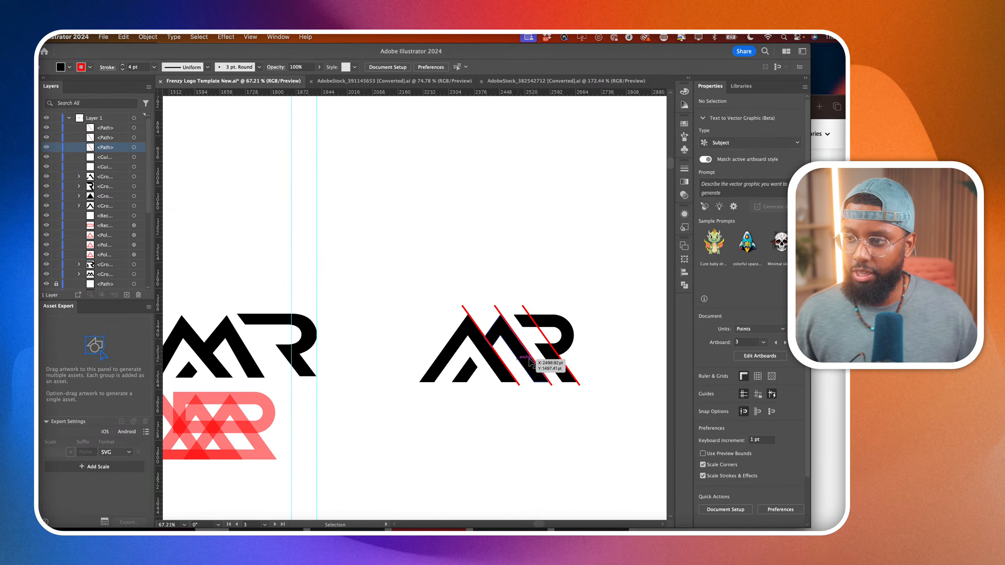
{"action": "key", "text": "super+0"}
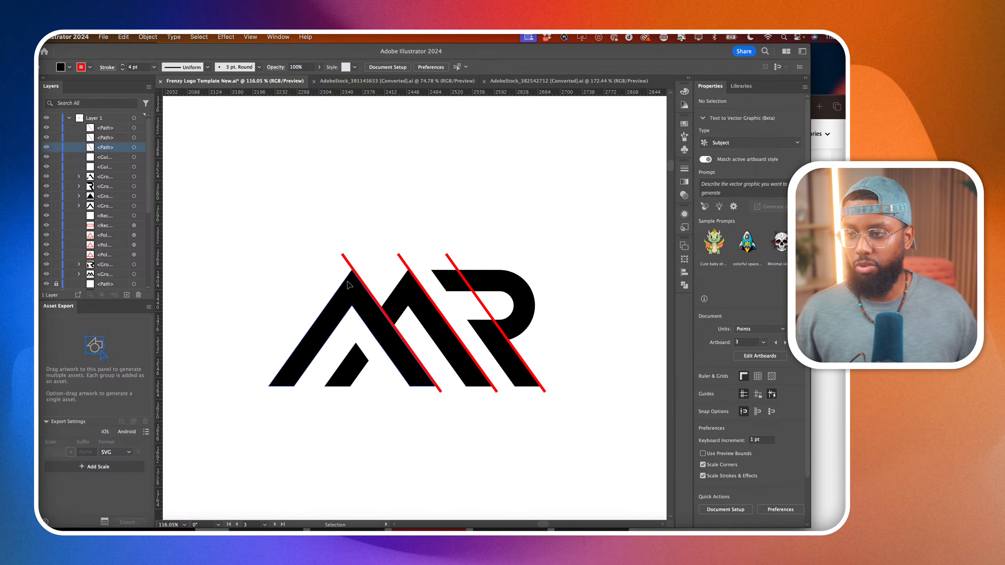
{"action": "left_click", "coordinate": [356, 273]}
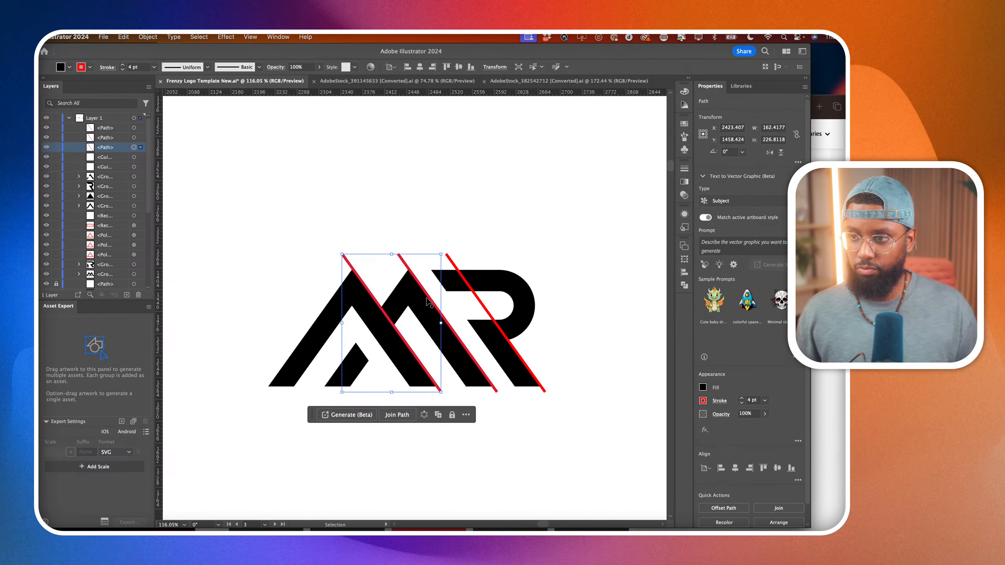
{"action": "key", "text": "Delete"}
{"action": "left_click", "coordinate": [409, 267]}
{"action": "key", "text": "Delete"}
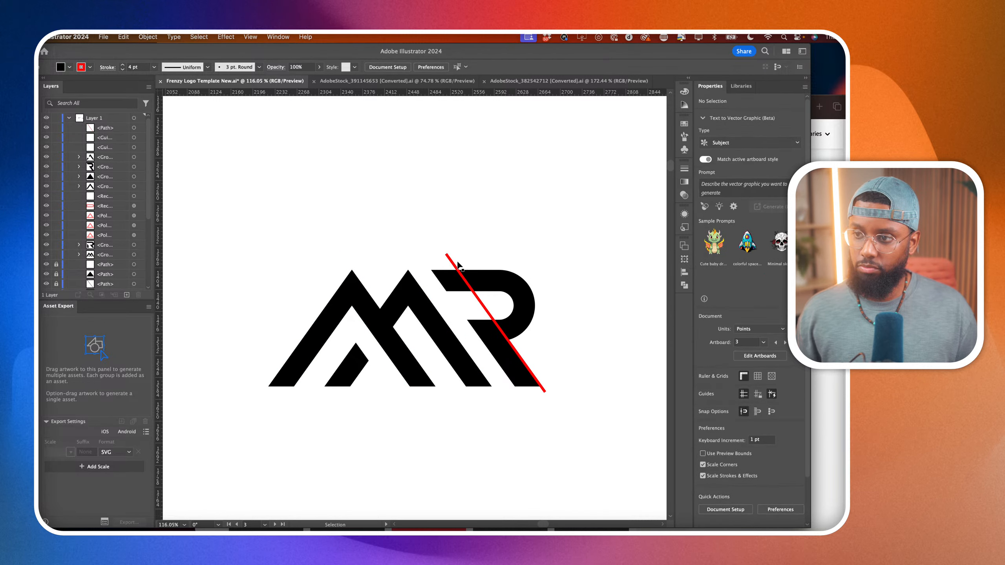
{"action": "left_click", "coordinate": [450, 263]}
{"action": "key", "text": "Delete"}
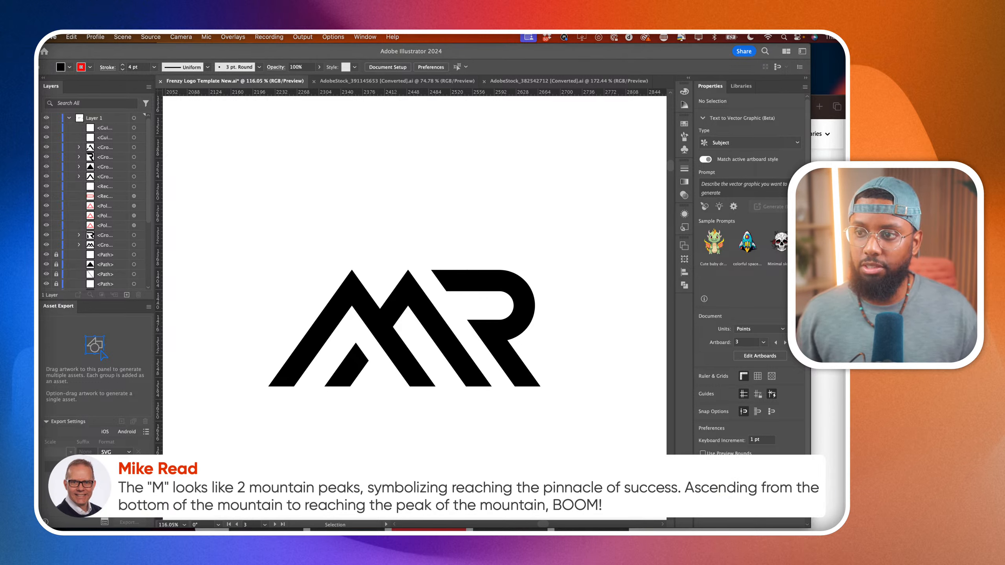
Examine the new MR logo alongside the other monogram variations on the neighbouring artboards.
{"action": "left_click", "coordinate": [336, 399]}
{"action": "scroll", "coordinate": [336, 400], "scroll_direction": "down", "scroll_amount": 5}
{"action": "scroll", "coordinate": [336, 399], "scroll_direction": "left", "scroll_amount": 3}
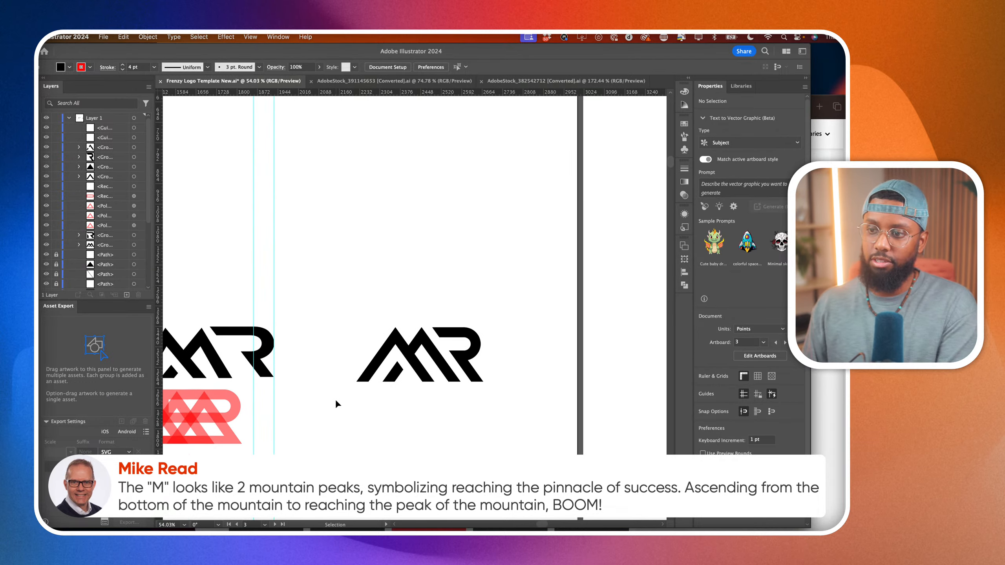
{"action": "scroll", "coordinate": [336, 399], "scroll_direction": "down", "scroll_amount": 5}
{"action": "scroll", "coordinate": [336, 399], "scroll_direction": "left", "scroll_amount": 5}
{"action": "scroll", "coordinate": [336, 399], "scroll_direction": "down", "scroll_amount": 2}
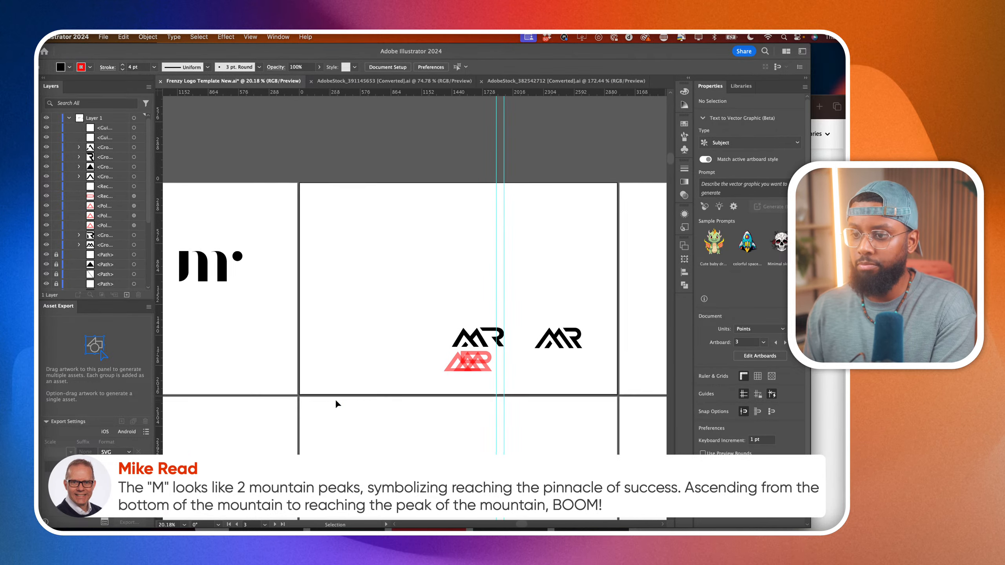
{"action": "scroll", "coordinate": [335, 399], "scroll_direction": "down", "scroll_amount": 2}
{"action": "scroll", "coordinate": [335, 399], "scroll_direction": "left", "scroll_amount": 3}
{"action": "scroll", "coordinate": [335, 398], "scroll_direction": "down", "scroll_amount": 1}
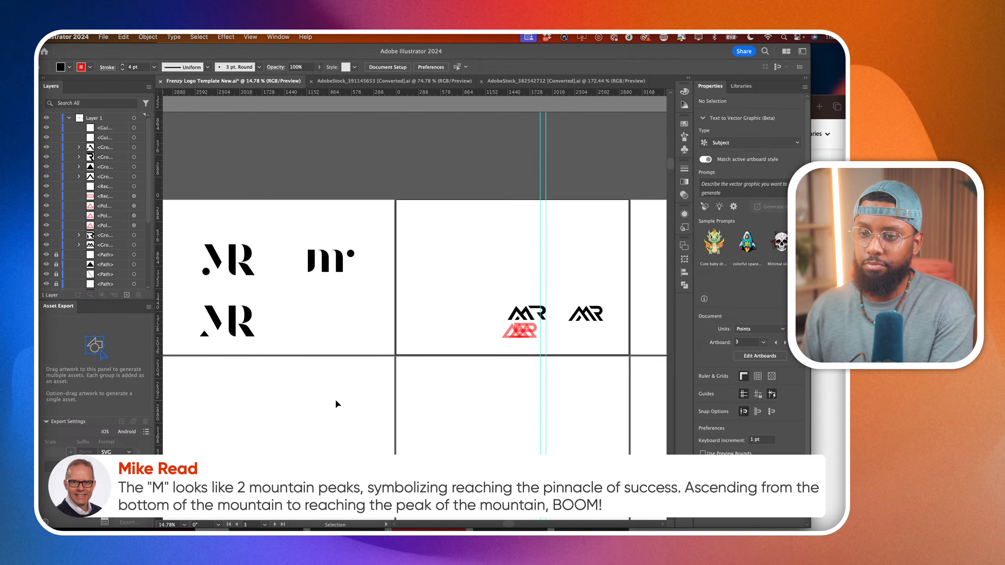
{"action": "scroll", "coordinate": [336, 399], "scroll_direction": "right", "scroll_amount": 2}
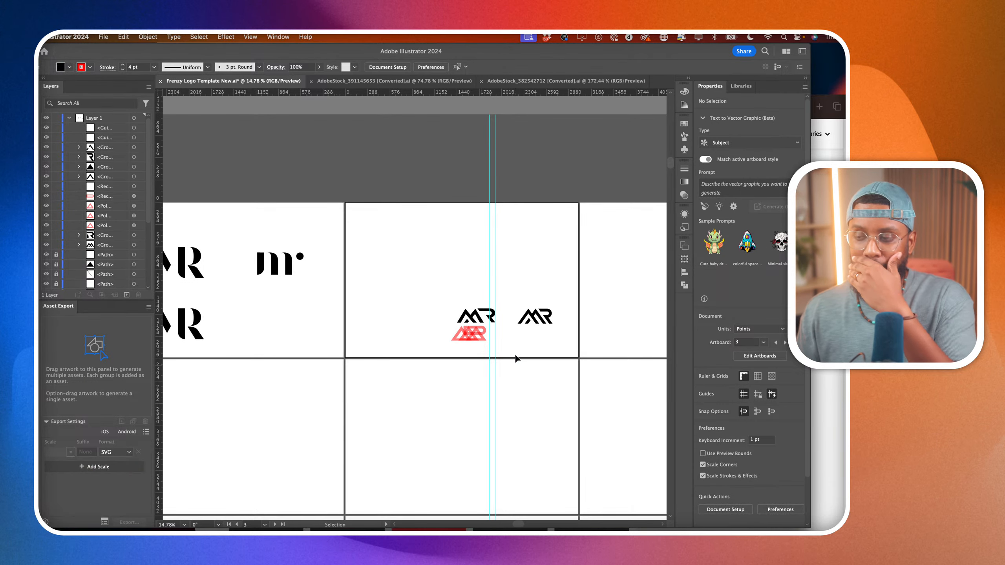
Duplicate the new black MR logo so that two copies stand one above the other on the same artboard.
{"action": "scroll", "coordinate": [570, 336], "scroll_direction": "up", "scroll_amount": 1}
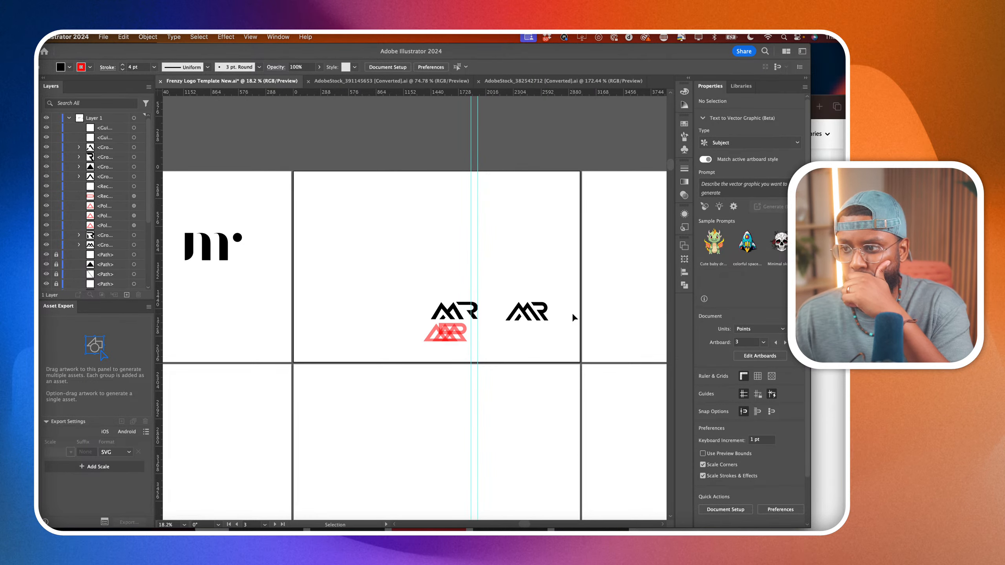
{"action": "scroll", "coordinate": [571, 317], "scroll_direction": "up", "scroll_amount": 1}
{"action": "scroll", "coordinate": [545, 324], "scroll_direction": "up", "scroll_amount": 1}
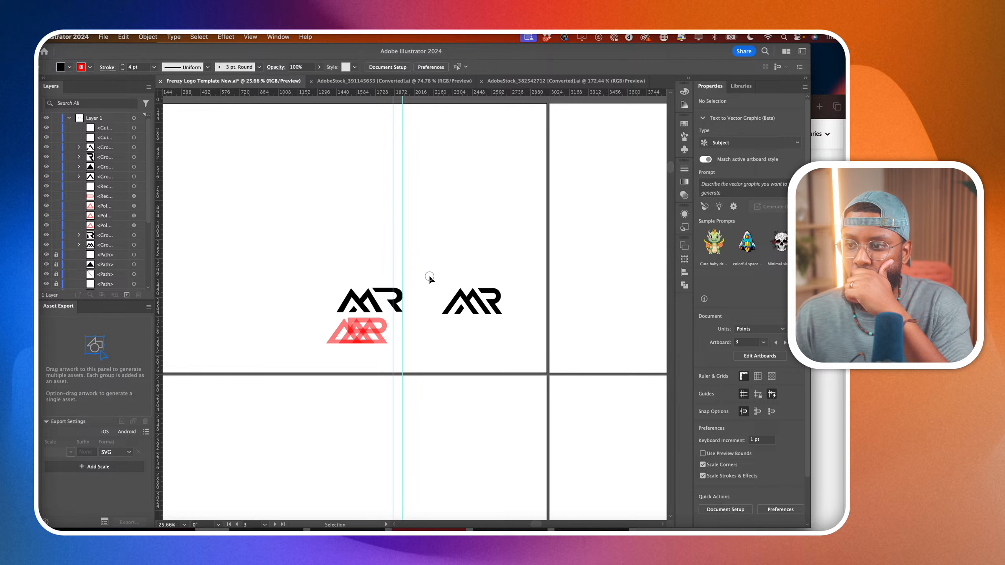
{"action": "left_click_drag", "start_coordinate": [429, 276], "coordinate": [490, 274]}
{"action": "scroll", "coordinate": [506, 296], "scroll_direction": "up", "scroll_amount": 5}
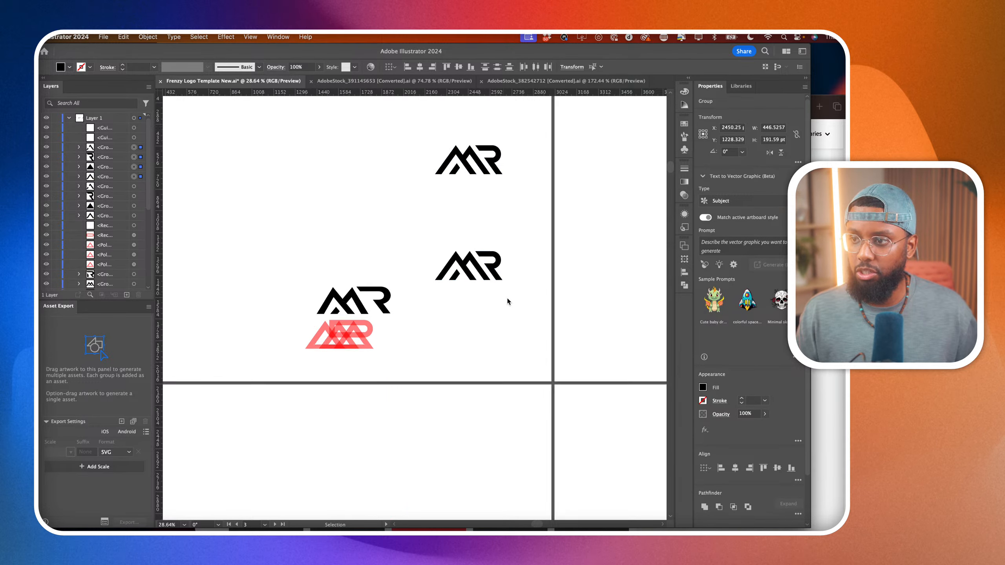
Scale the R of the lower MR copy down proportionally to about 149 by 159 pt, keeping its baseline aligned with the M.
{"action": "left_click", "coordinate": [513, 242]}
{"action": "scroll", "coordinate": [422, 241], "scroll_direction": "up", "scroll_amount": 1}
{"action": "scroll", "coordinate": [417, 237], "scroll_direction": "up", "scroll_amount": 3}
{"action": "left_click", "coordinate": [493, 261]}
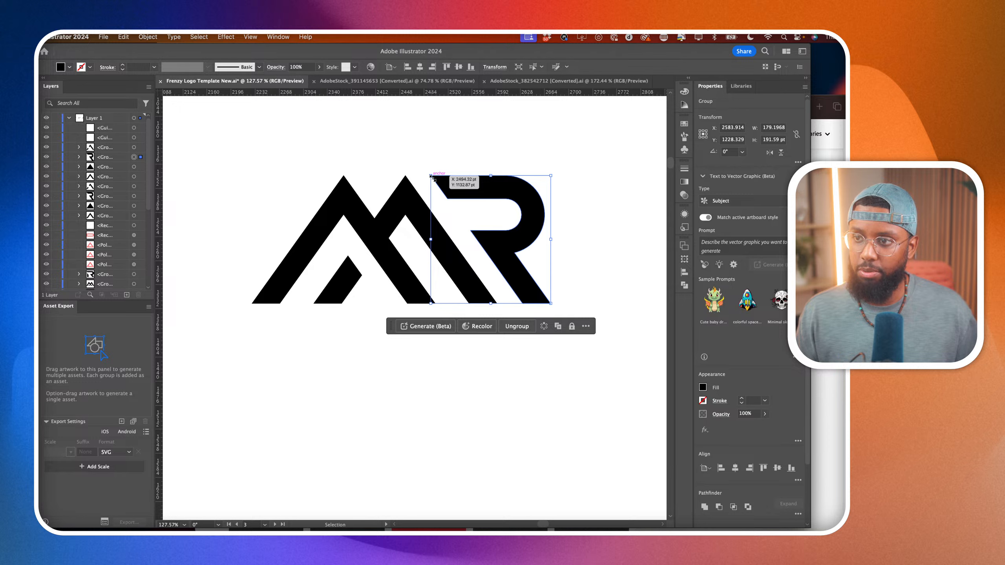
{"action": "left_click_drag", "start_coordinate": [432, 176], "coordinate": [451, 196]}
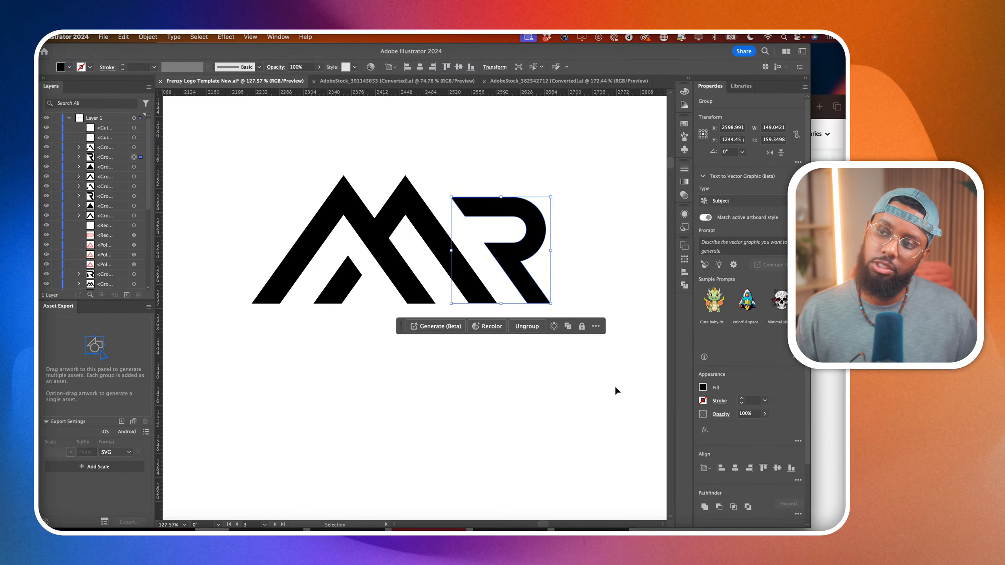
{"action": "left_click", "coordinate": [614, 385]}
{"action": "scroll", "coordinate": [614, 386], "scroll_direction": "down", "scroll_amount": 5}
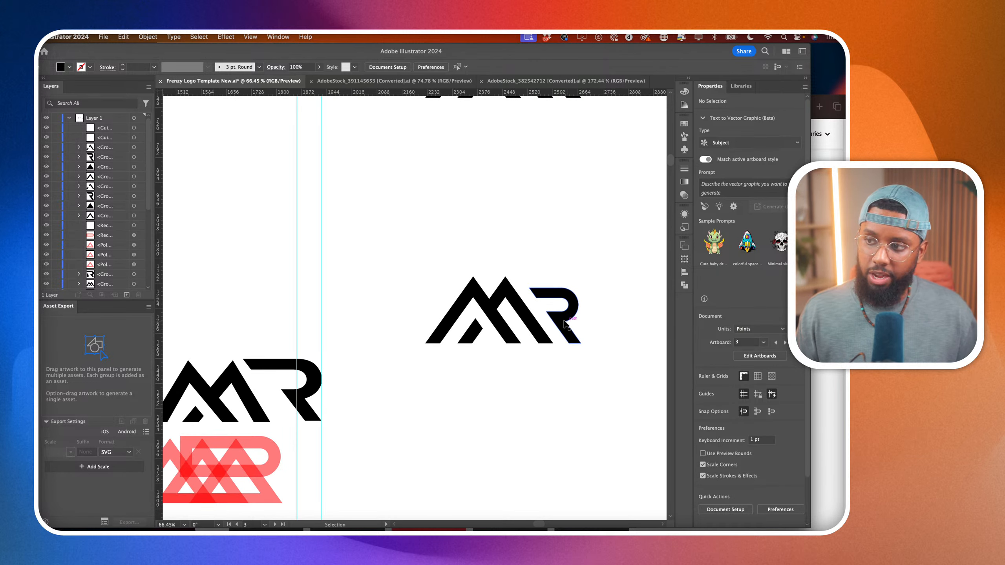
Examine the MR copy with the smaller R and compare it with the full-height version above.
{"action": "left_click", "coordinate": [564, 323]}
{"action": "scroll", "coordinate": [579, 335], "scroll_direction": "up", "scroll_amount": 3}
{"action": "scroll", "coordinate": [592, 312], "scroll_direction": "up", "scroll_amount": 2}
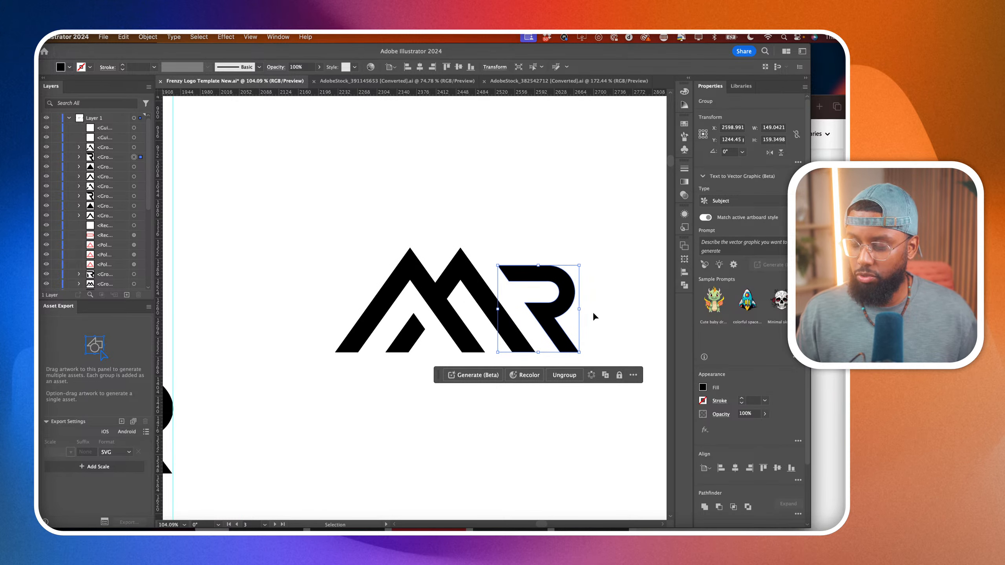
{"action": "left_click", "coordinate": [608, 312]}
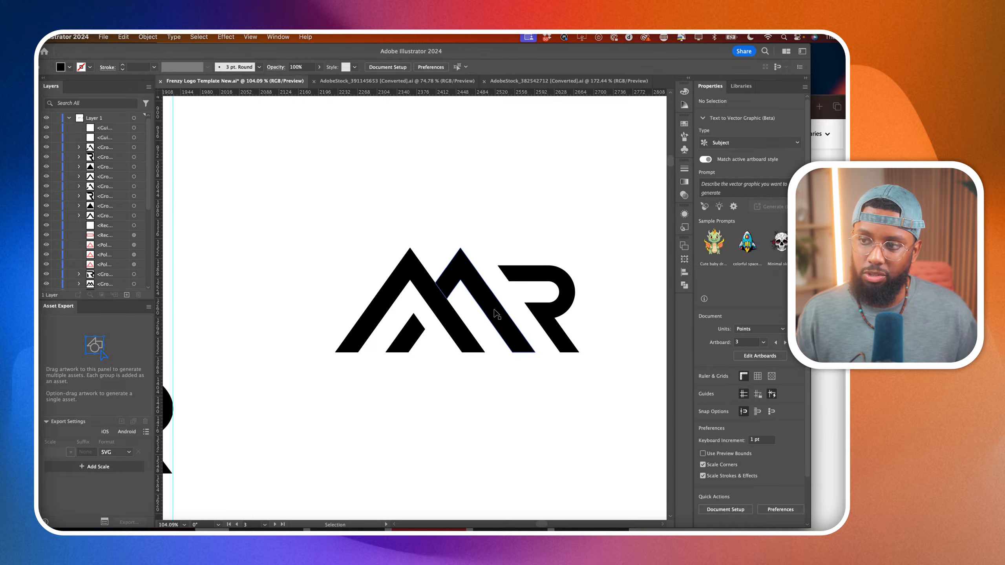
{"action": "scroll", "coordinate": [518, 324], "scroll_direction": "down", "scroll_amount": 10}
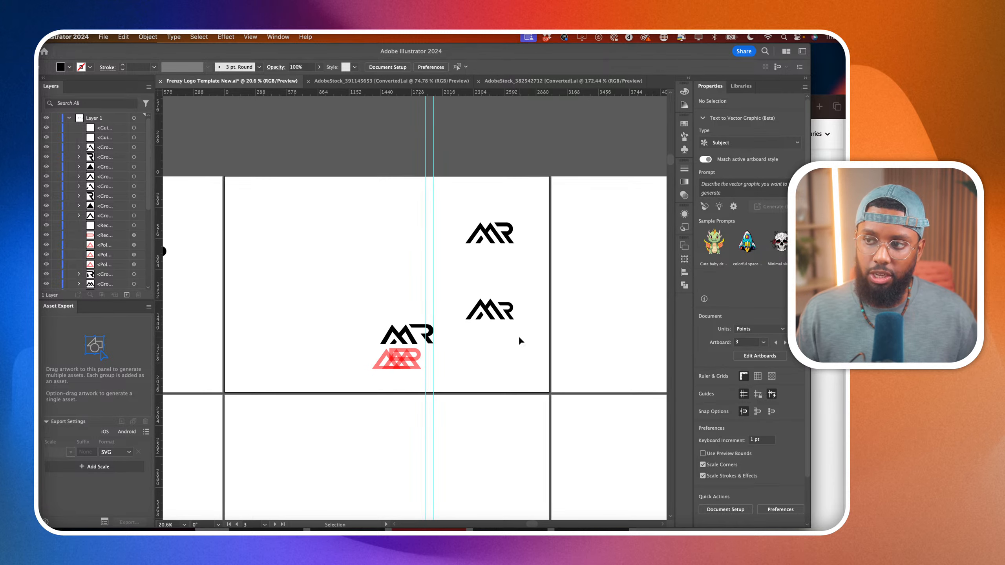
{"action": "scroll", "coordinate": [515, 330], "scroll_direction": "up", "scroll_amount": 4}
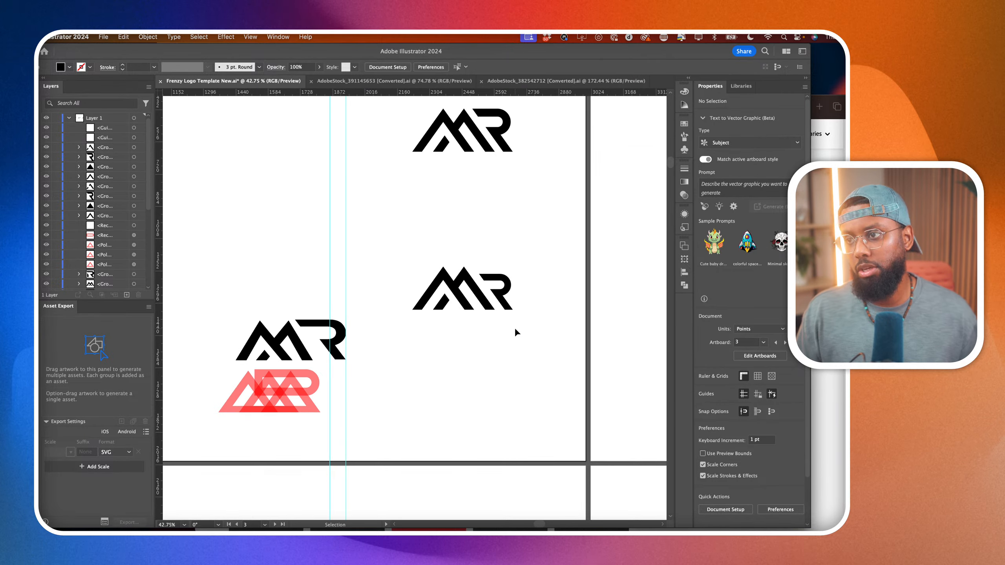
{"action": "scroll", "coordinate": [491, 262], "scroll_direction": "up", "scroll_amount": 3}
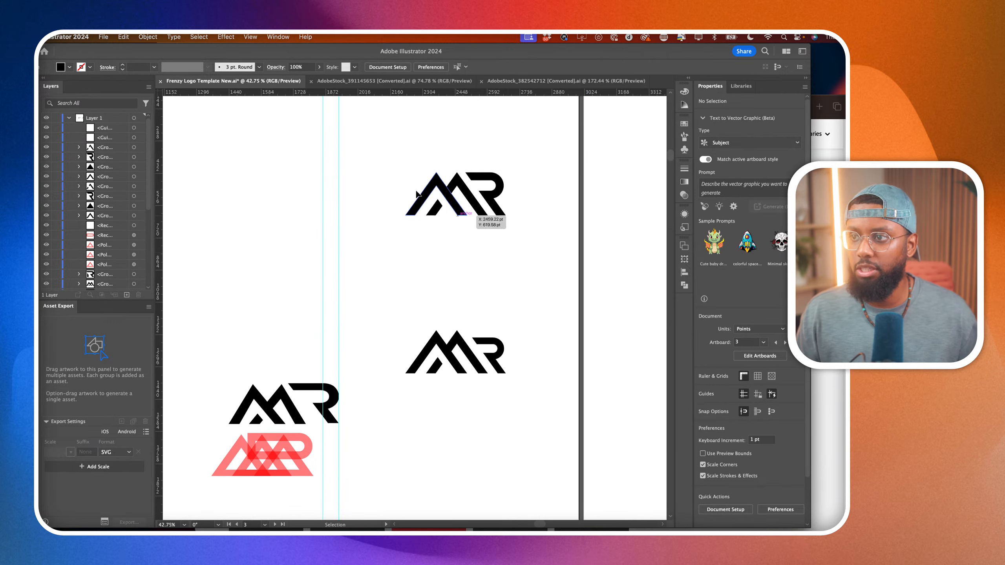
{"action": "scroll", "coordinate": [452, 185], "scroll_direction": "up", "scroll_amount": 2}
Select both M peaks of the upper logo and generate a vector graphic from a prompt for a monogram logo combining the letters M and R.
{"action": "left_click", "coordinate": [452, 186]}
{"action": "scroll", "coordinate": [450, 228], "scroll_direction": "up", "scroll_amount": 2}
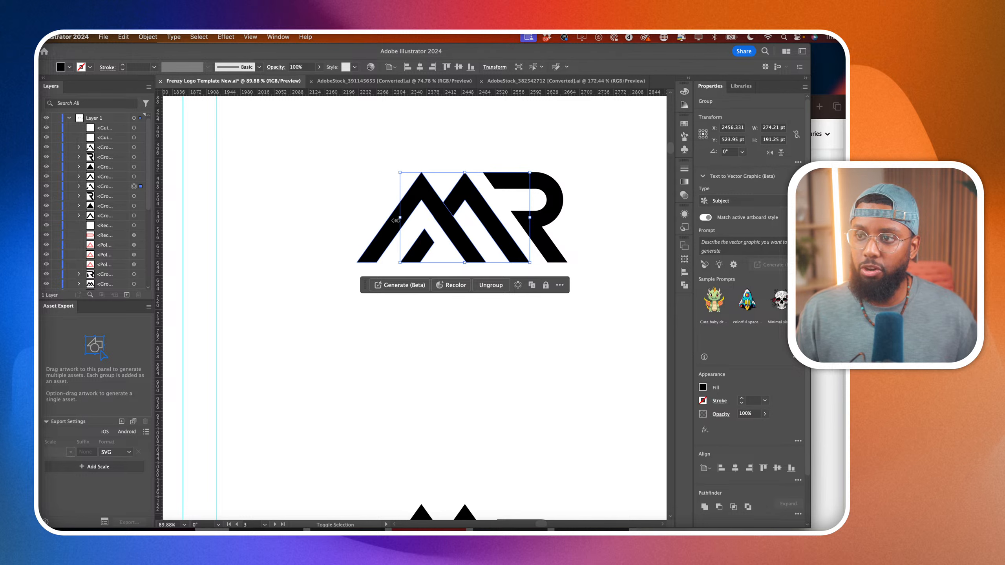
{"action": "left_click", "coordinate": [379, 241], "text": "shift"}
{"action": "left_click", "coordinate": [447, 253]}
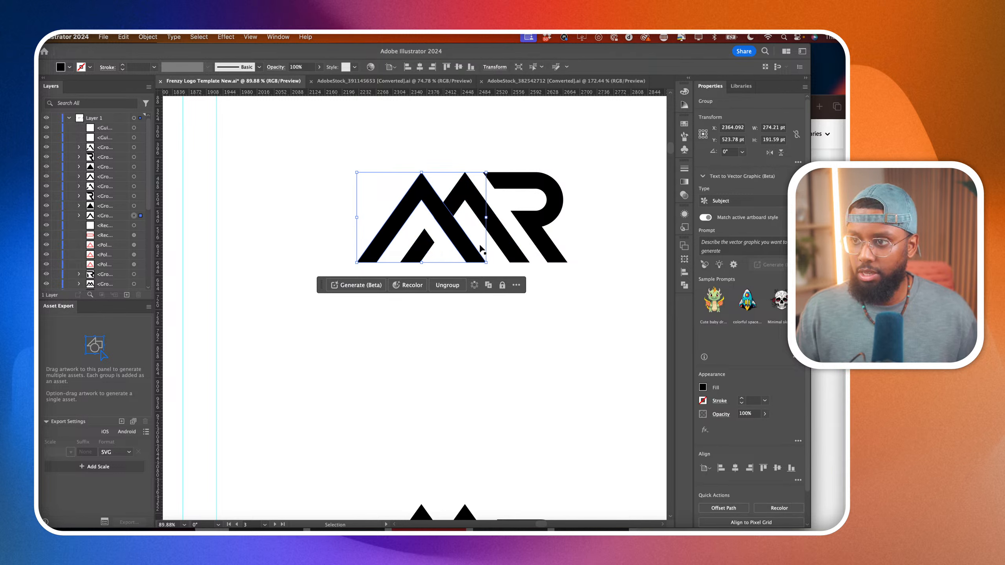
{"action": "left_click", "coordinate": [431, 254], "text": "shift"}
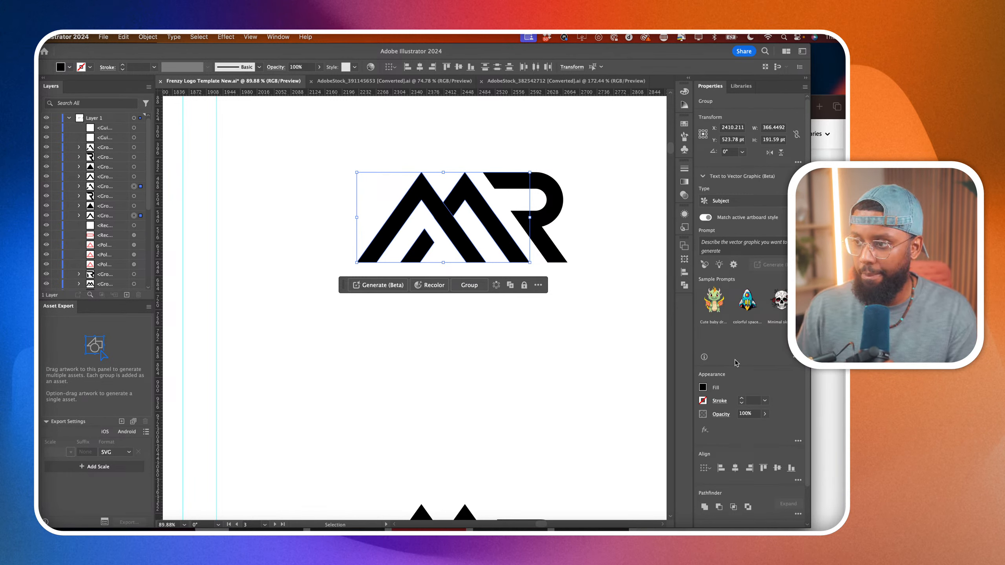
{"action": "left_click", "coordinate": [740, 246]}
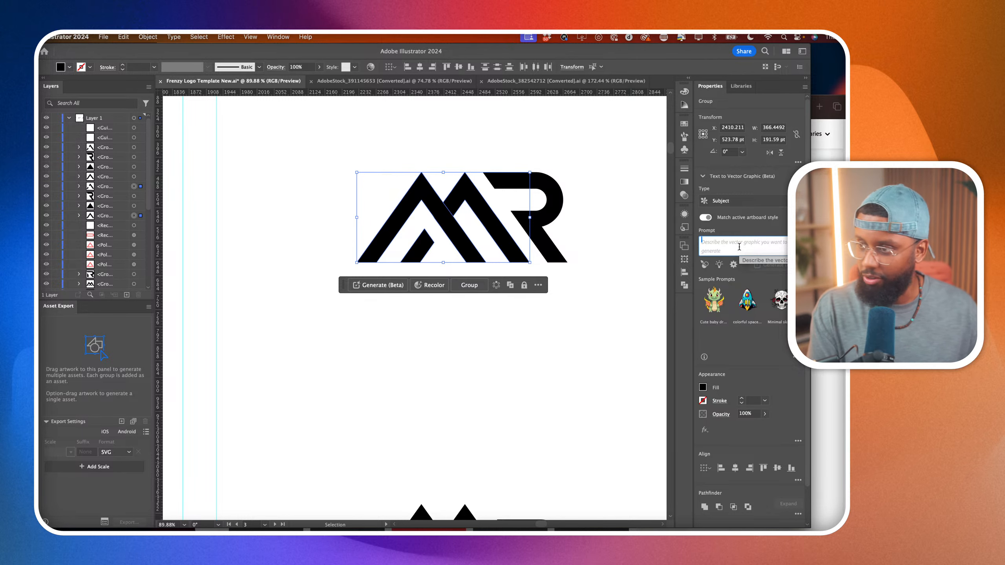
{"action": "type", "text": "Logo"}
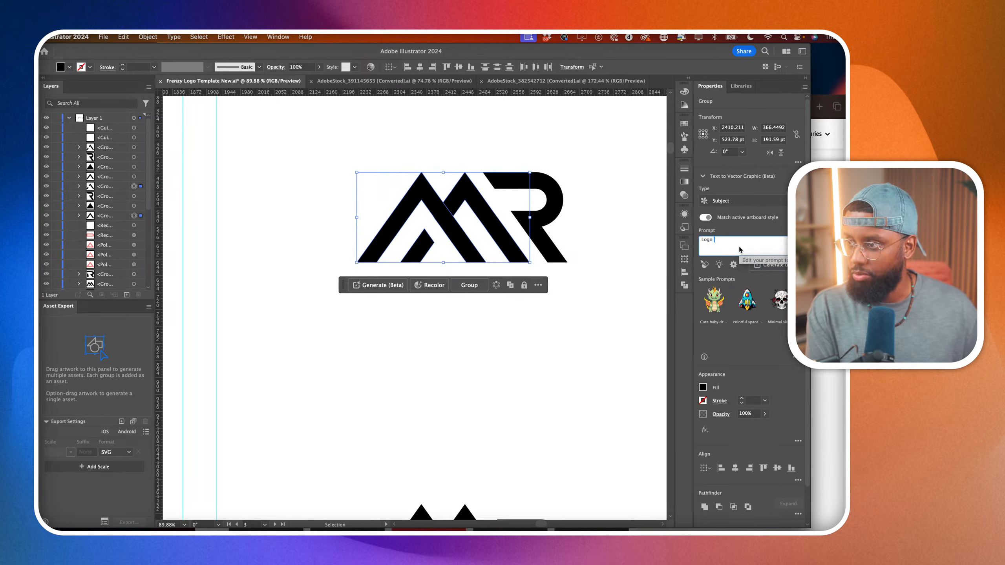
{"action": "key", "text": "BackSpace"}
{"action": "key", "text": "BackSpace"}
{"action": "key", "text": "BackSpace"}
{"action": "key", "text": "BackSpace"}
{"action": "type", "text": "Monogram l"}
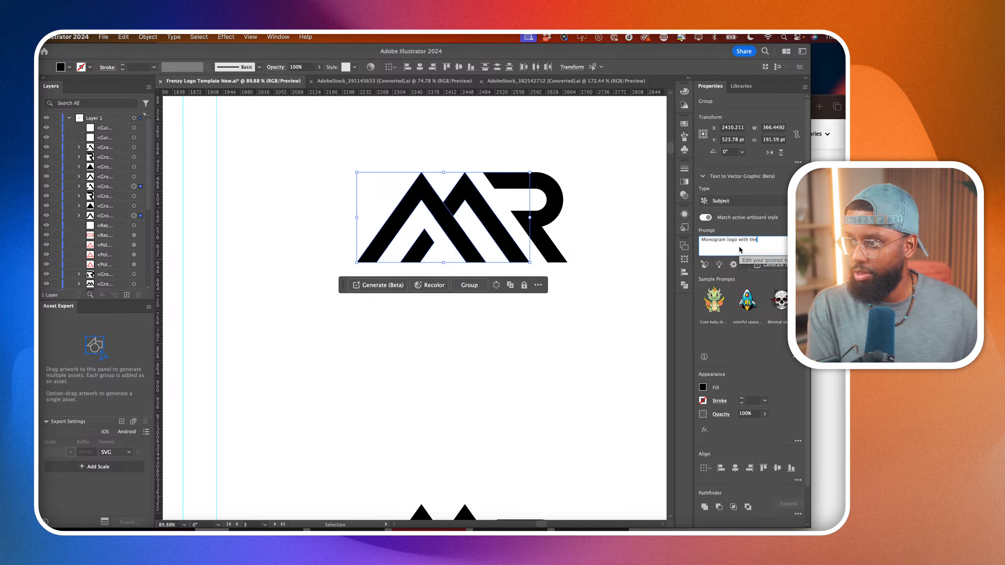
{"action": "type", "text": "etters M and"}
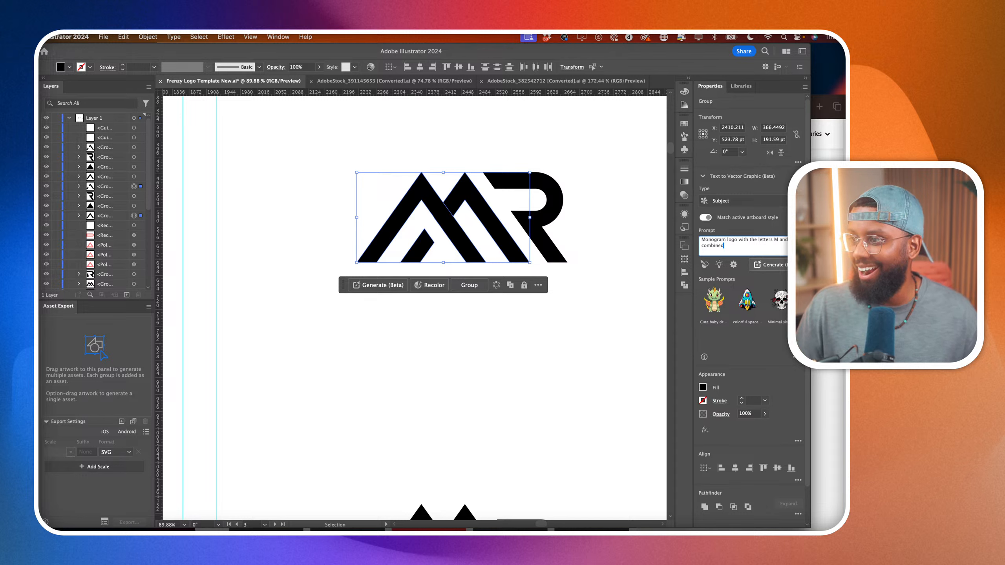
{"action": "left_click", "coordinate": [768, 265]}
{"action": "left_click", "coordinate": [524, 365]}
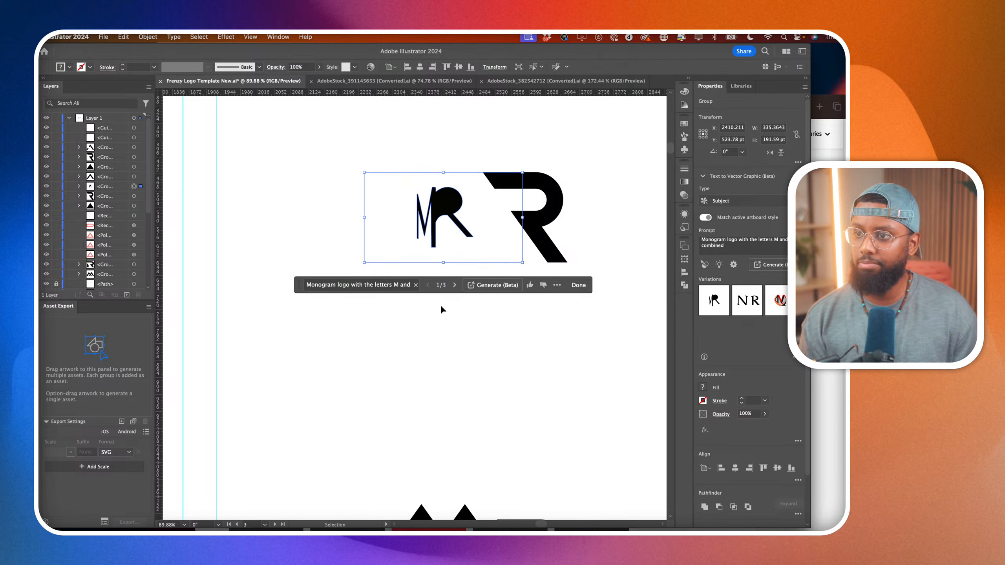
Preview the second and third generated variations, then switch back to the first one.
{"action": "left_click", "coordinate": [747, 310]}
{"action": "left_click", "coordinate": [777, 301]}
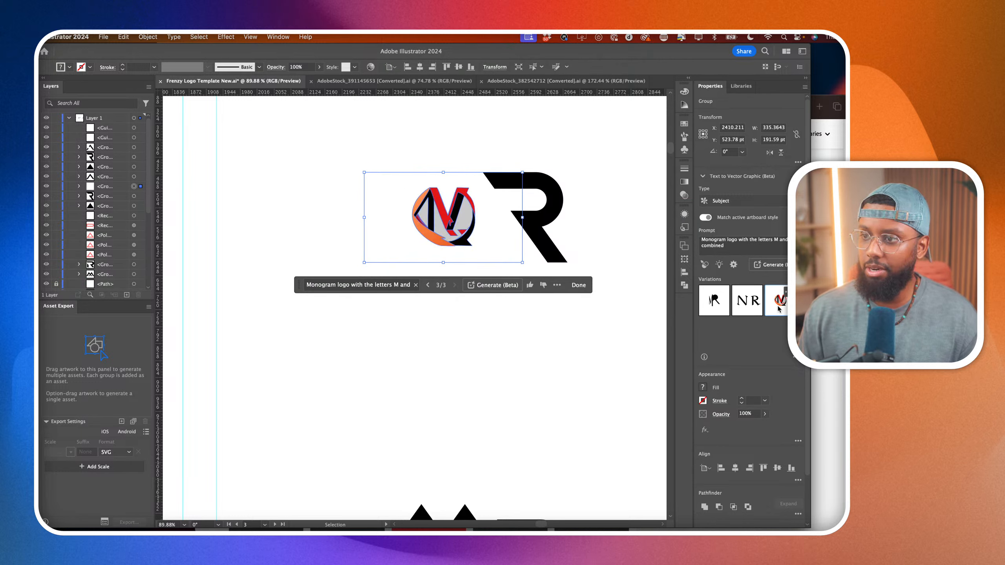
{"action": "left_click", "coordinate": [708, 301]}
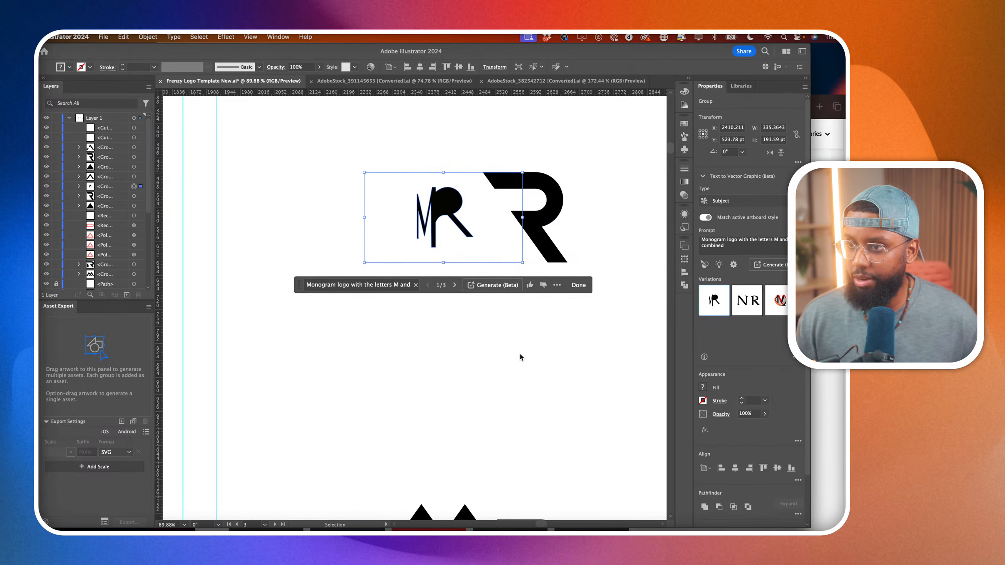
Undo the generated artwork to restore the original M shapes and clear the selection.
{"action": "key", "text": "super+z"}
{"action": "key", "text": "super+z"}
{"action": "key", "text": "super+z"}
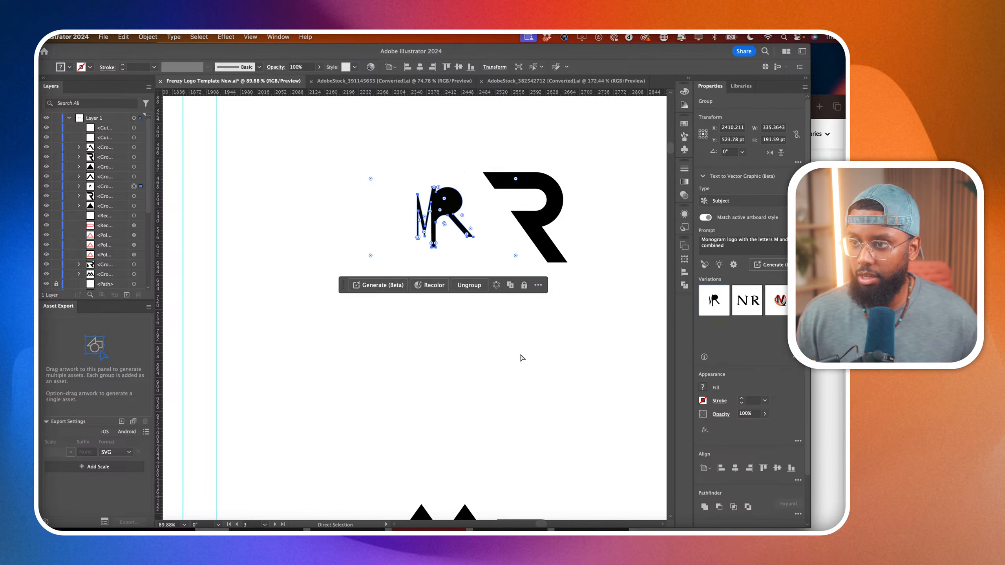
{"action": "key", "text": "super+z"}
{"action": "key", "text": "v"}
{"action": "left_click", "coordinate": [532, 351]}
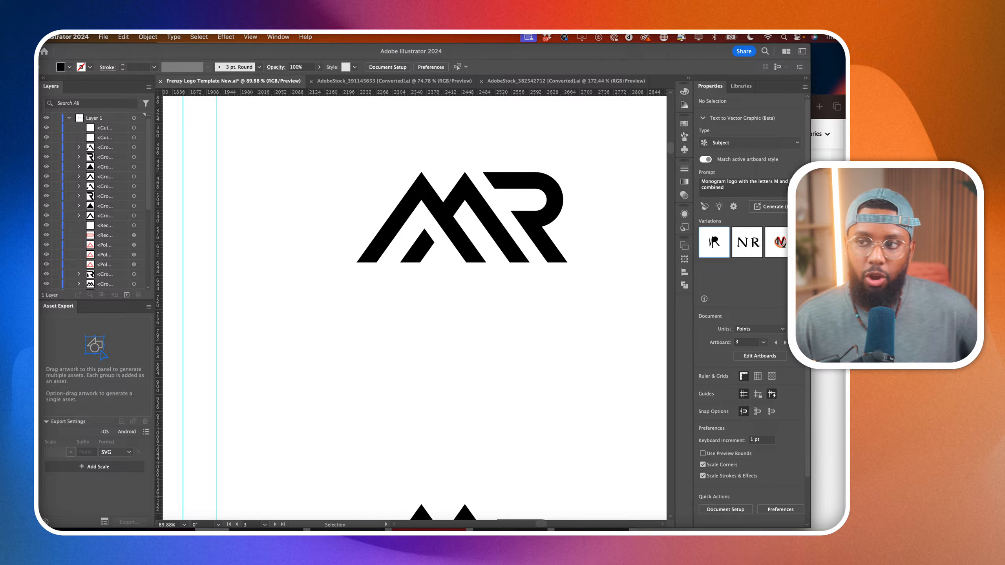
Try to pull the bottom end of the second M peak's descending diagonal downward in the upper logo.
{"action": "scroll", "coordinate": [381, 360], "scroll_direction": "down", "scroll_amount": 5}
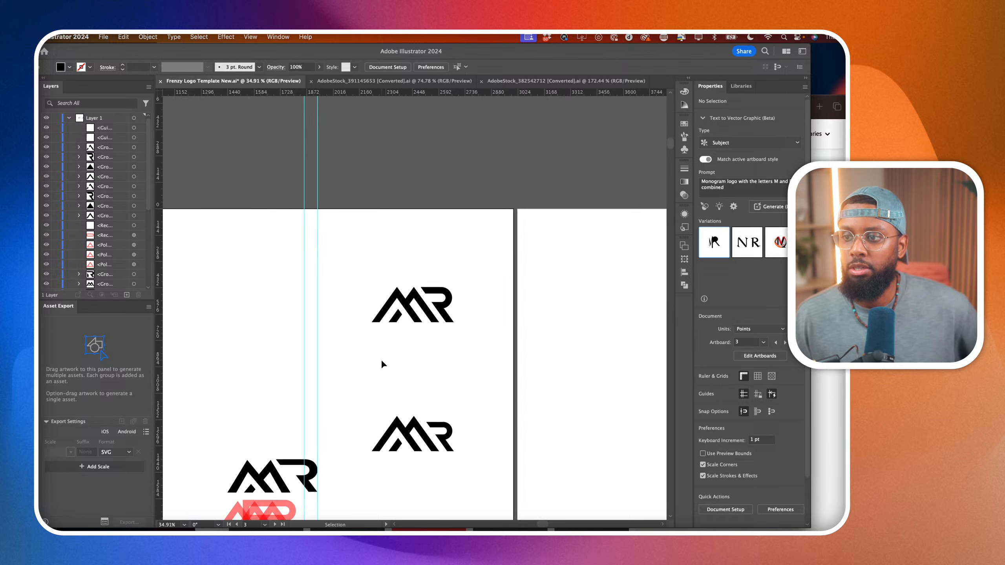
{"action": "scroll", "coordinate": [423, 317], "scroll_direction": "up", "scroll_amount": 5}
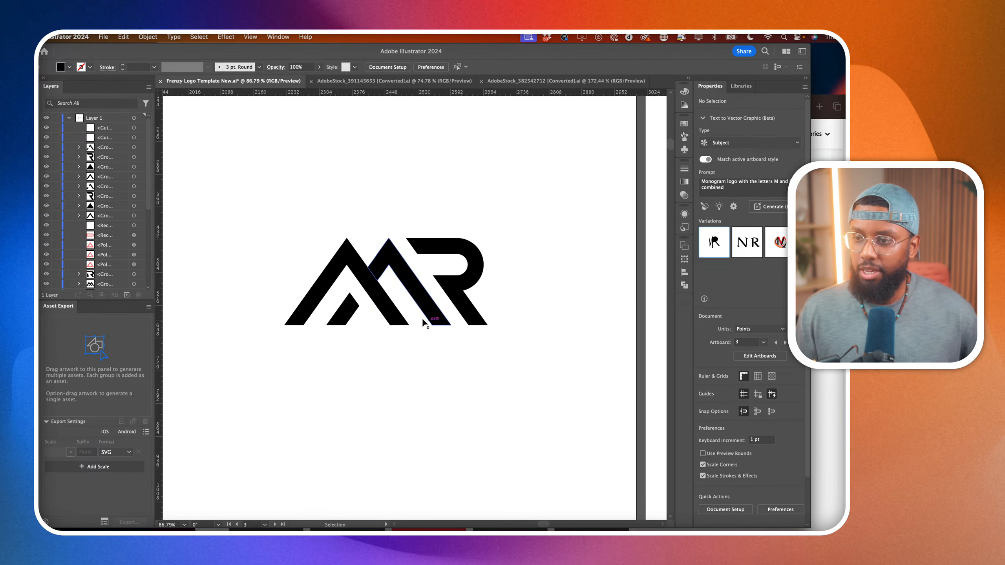
{"action": "scroll", "coordinate": [281, 198], "scroll_direction": "down", "scroll_amount": 5}
{"action": "scroll", "coordinate": [314, 255], "scroll_direction": "up", "scroll_amount": 6}
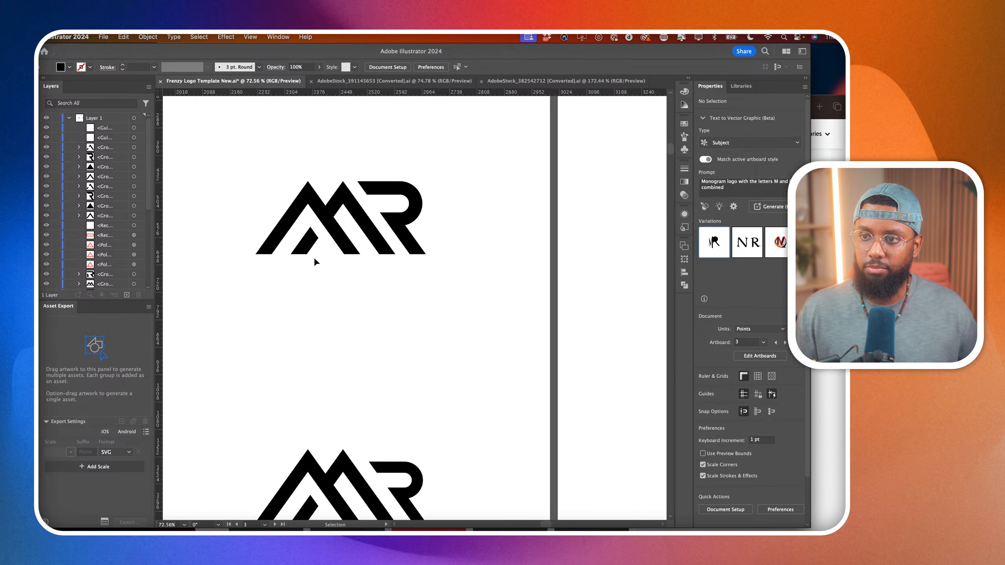
{"action": "scroll", "coordinate": [323, 256], "scroll_direction": "up", "scroll_amount": 2}
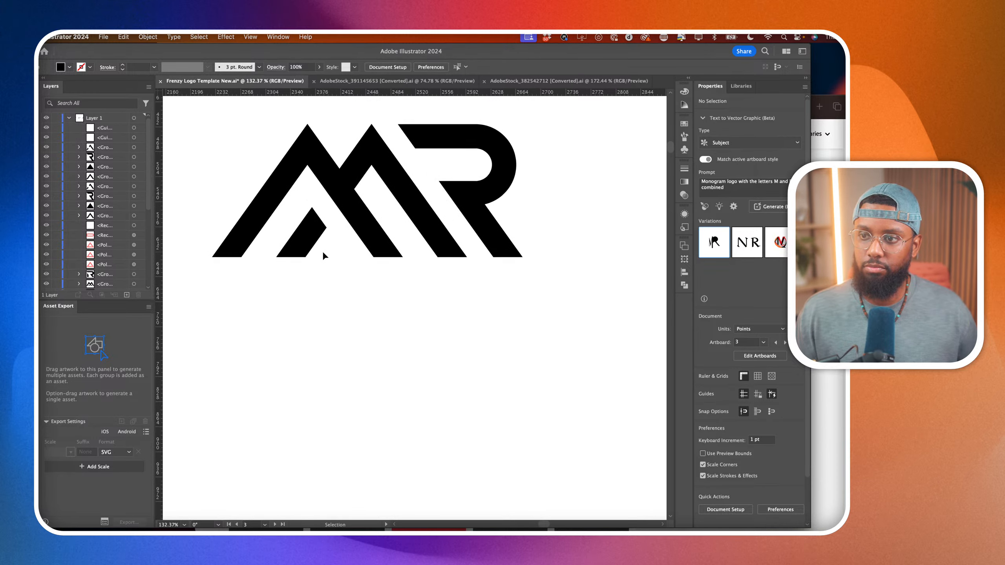
{"action": "left_click", "coordinate": [469, 262]}
{"action": "key", "text": "a"}
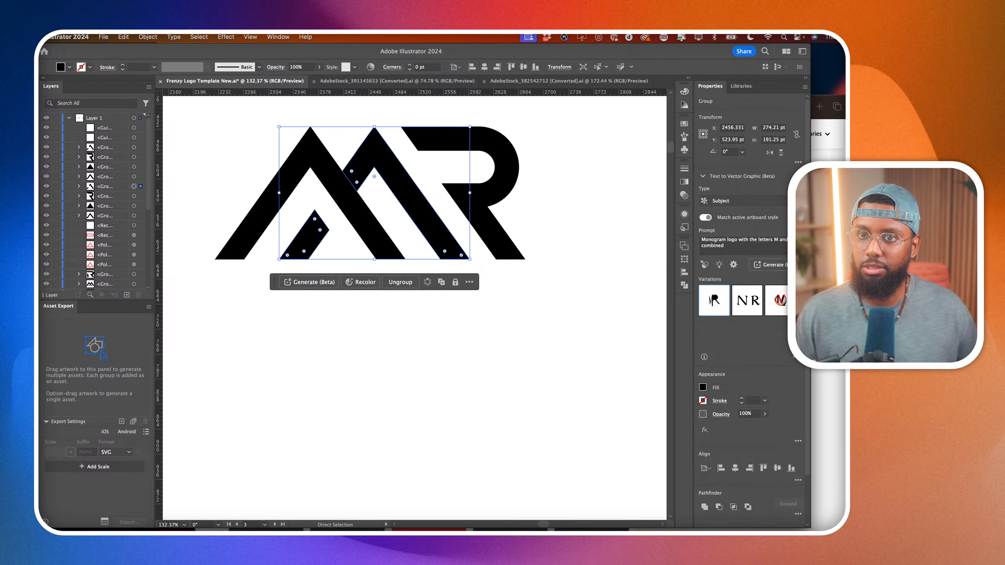
{"action": "left_click", "coordinate": [442, 261]}
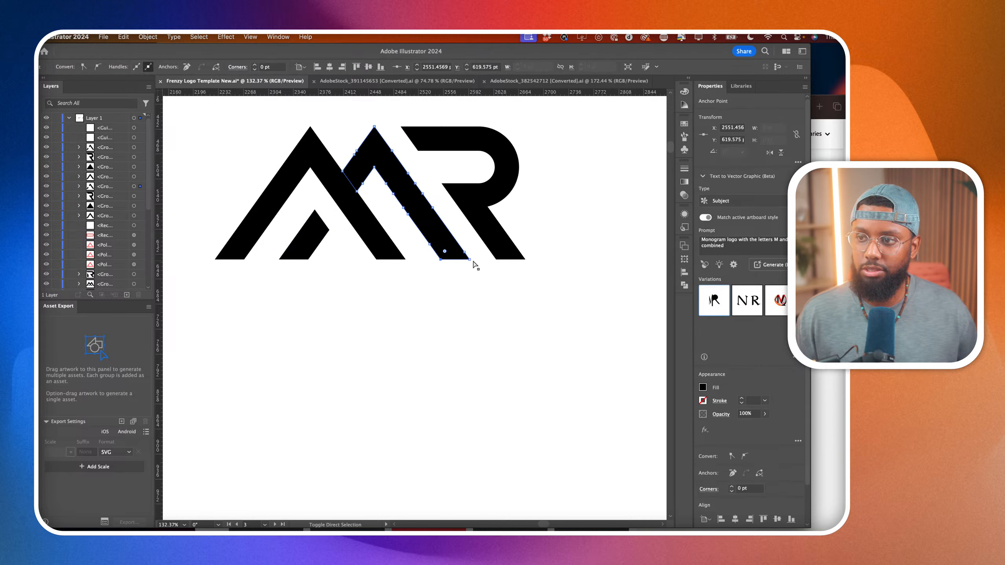
{"action": "left_click_drag", "start_coordinate": [471, 263], "coordinate": [487, 283]}
{"action": "key", "text": "super+z"}
Delete the redundant anchor points along both edges of the second M peak's descending diagonal in the upper logo.
{"action": "key", "text": "minus"}
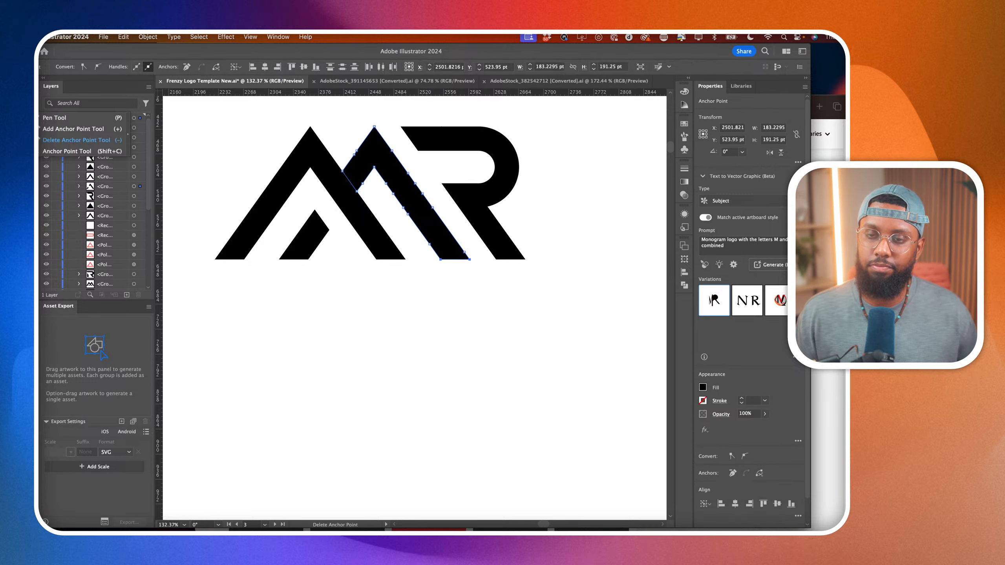
{"action": "left_click", "coordinate": [461, 251]}
{"action": "left_click", "coordinate": [408, 214]}
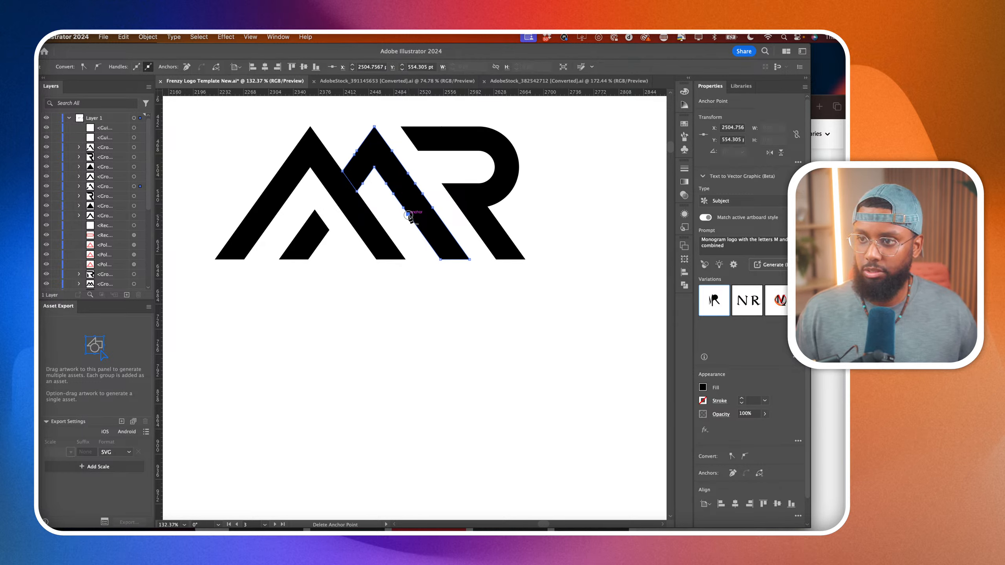
{"action": "left_click", "coordinate": [403, 207]}
{"action": "left_click", "coordinate": [394, 193]}
{"action": "left_click", "coordinate": [386, 183]}
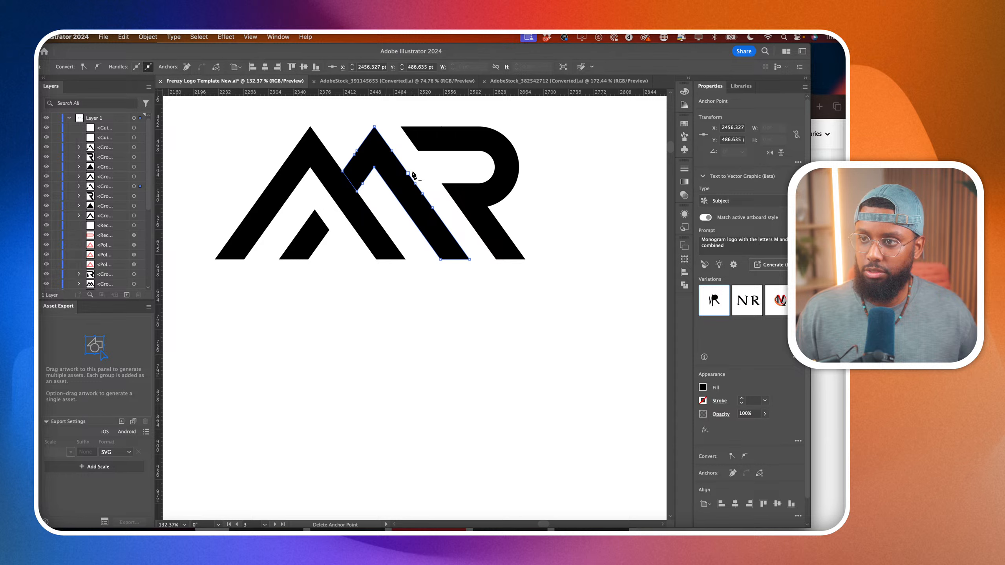
{"action": "left_click", "coordinate": [408, 173]}
{"action": "left_click", "coordinate": [414, 183]}
{"action": "left_click", "coordinate": [421, 195]}
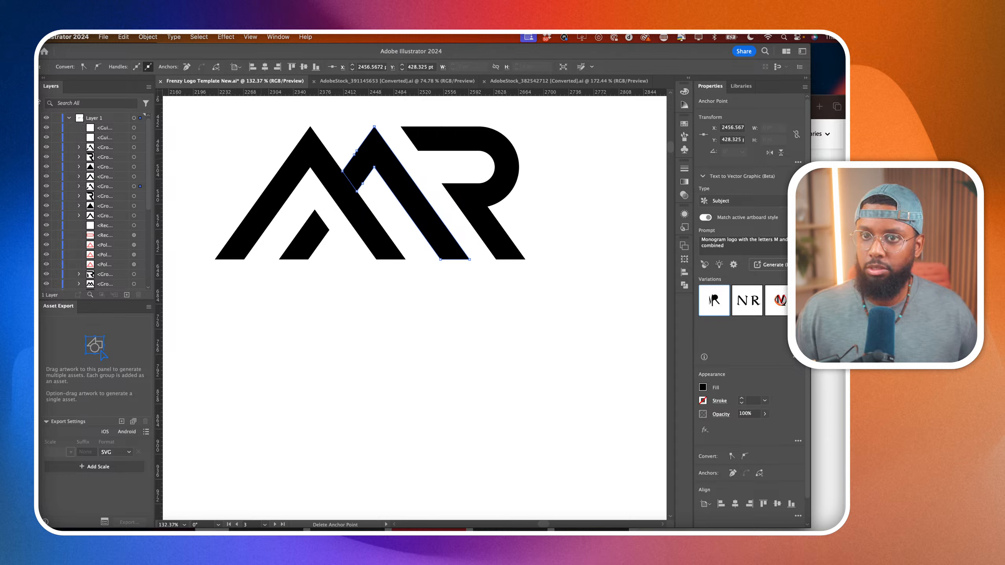
Extend the bottom end of the second M peak's descending diagonal in the upper logo about 32 pt sideways and 51 pt down, past the baseline.
{"action": "left_click", "coordinate": [531, 358]}
{"action": "left_click", "coordinate": [495, 304]}
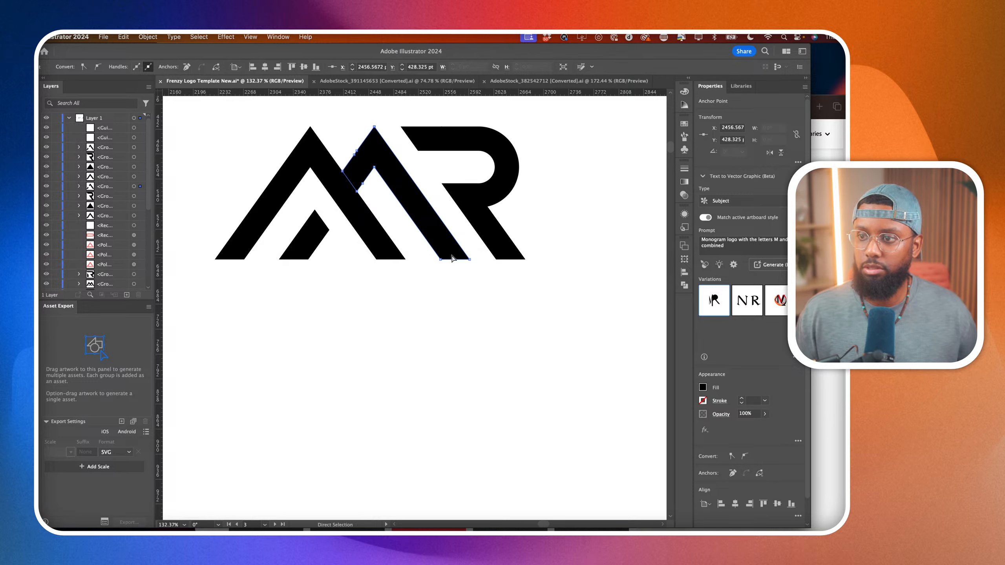
{"action": "left_click_drag", "start_coordinate": [421, 249], "coordinate": [494, 298]}
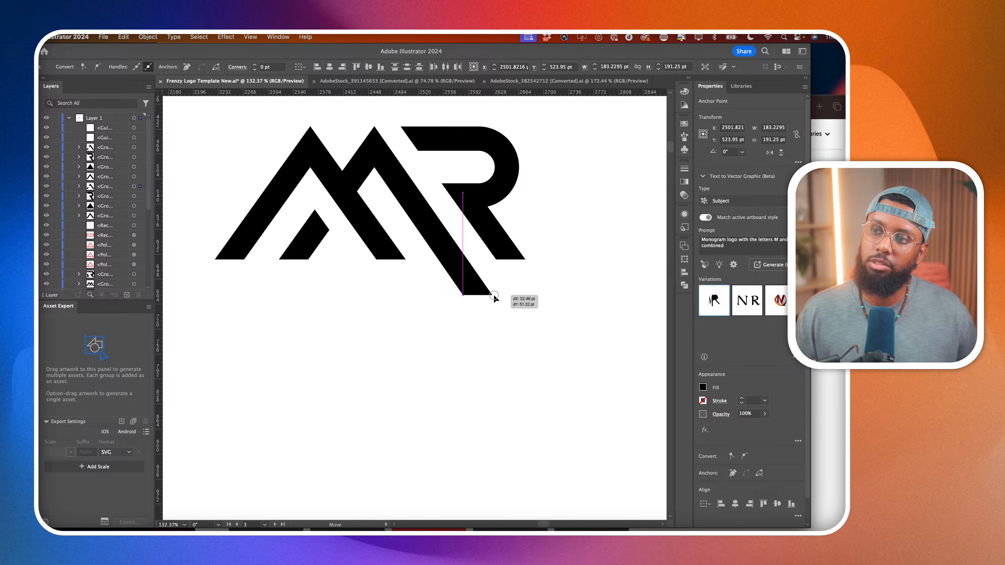
{"action": "left_click_drag", "start_coordinate": [493, 294], "coordinate": [495, 296]}
{"action": "left_click", "coordinate": [518, 334]}
{"action": "scroll", "coordinate": [518, 334], "scroll_direction": "down", "scroll_amount": 4}
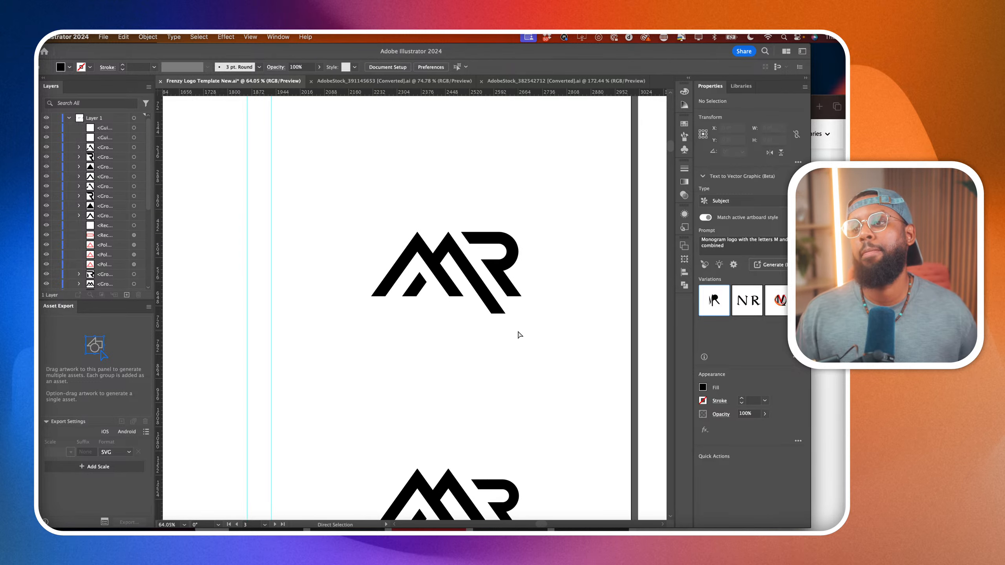
Undo the extension of the upper logo's M diagonal and redo it.
{"action": "key", "text": "super+z"}
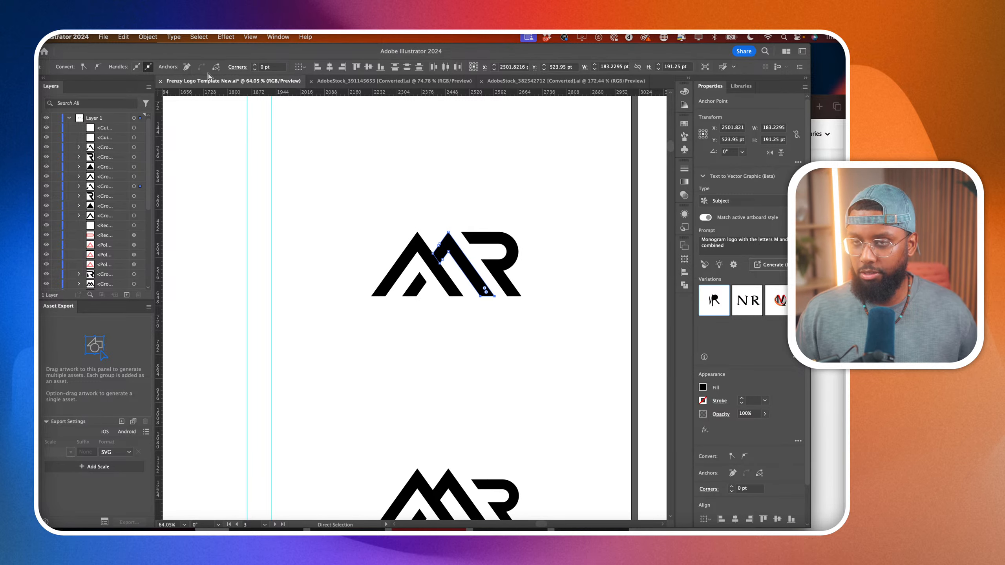
{"action": "left_click", "coordinate": [119, 36]}
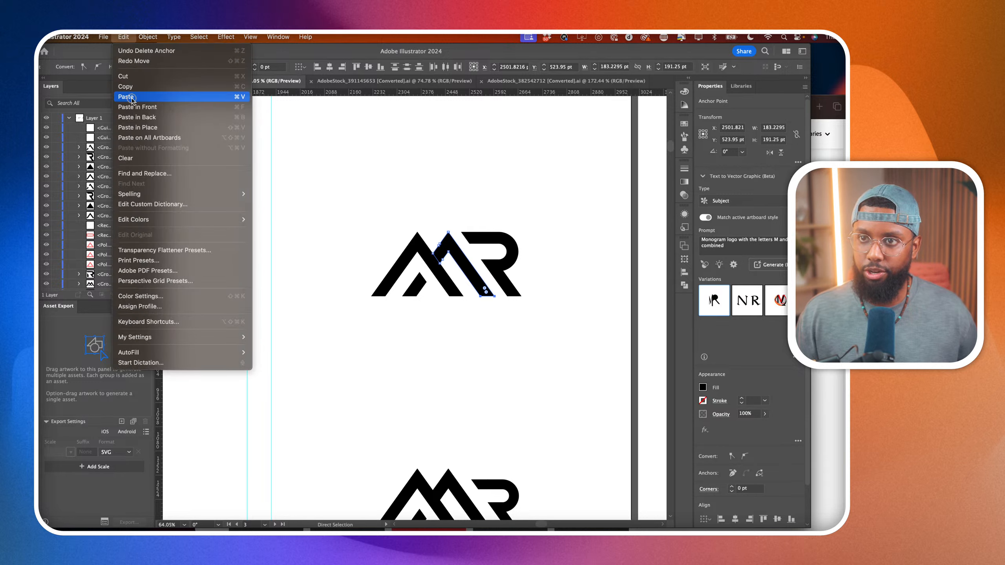
{"action": "left_click", "coordinate": [136, 63]}
Move the logo with the extended diagonal up near the artboard's top edge and undo the extra copy made below it.
{"action": "key", "text": "v"}
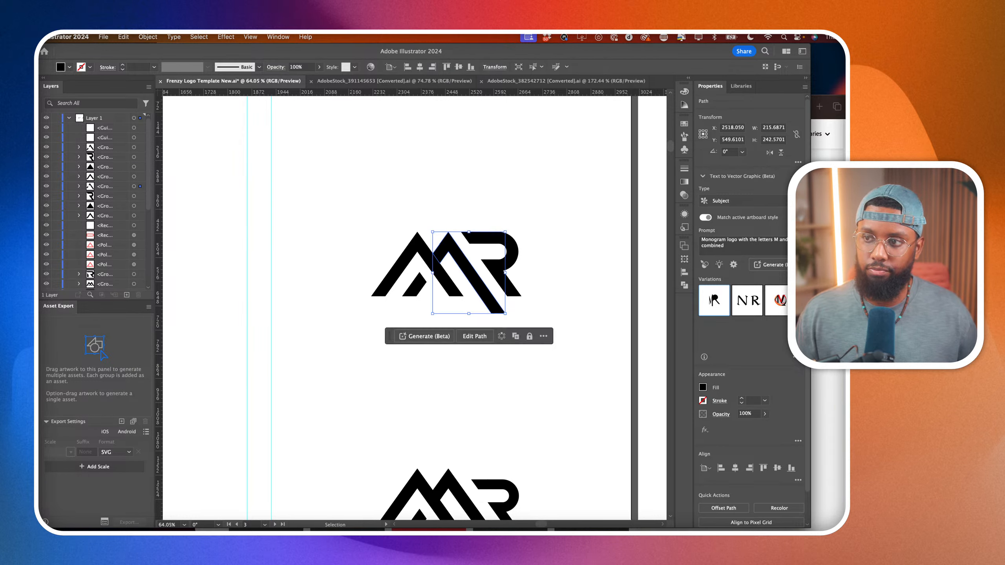
{"action": "left_click", "coordinate": [396, 168]}
{"action": "left_click_drag", "start_coordinate": [344, 174], "coordinate": [514, 344]}
{"action": "mouse_move", "coordinate": [495, 298]}
{"action": "left_mouse_down"}
{"action": "mouse_move", "coordinate": [490, 180]}
{"action": "mouse_move", "coordinate": [490, 298]}
{"action": "left_mouse_up"}
{"action": "left_click", "coordinate": [549, 367]}
{"action": "scroll", "coordinate": [465, 309], "scroll_direction": "up", "scroll_amount": 7}
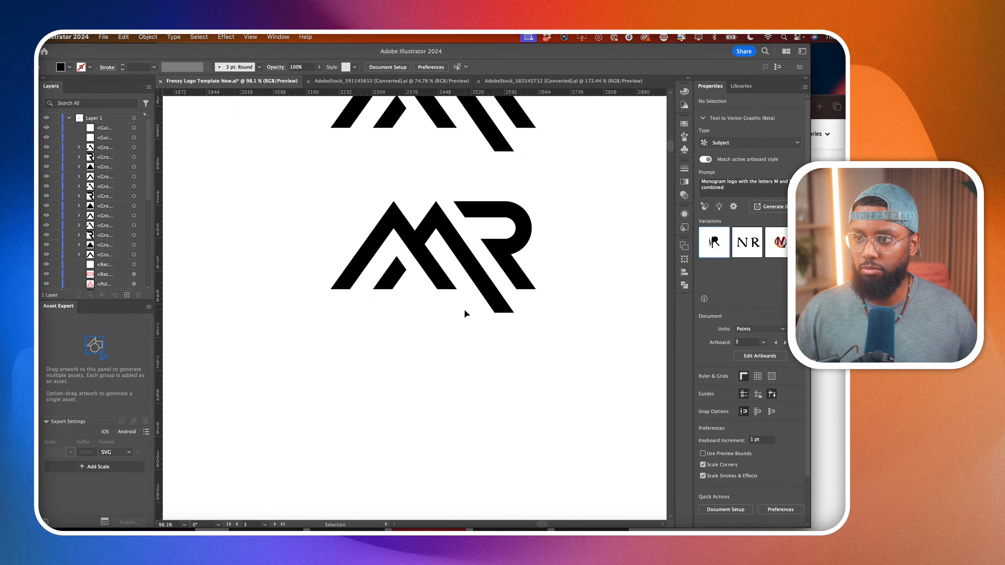
{"action": "key", "text": "a"}
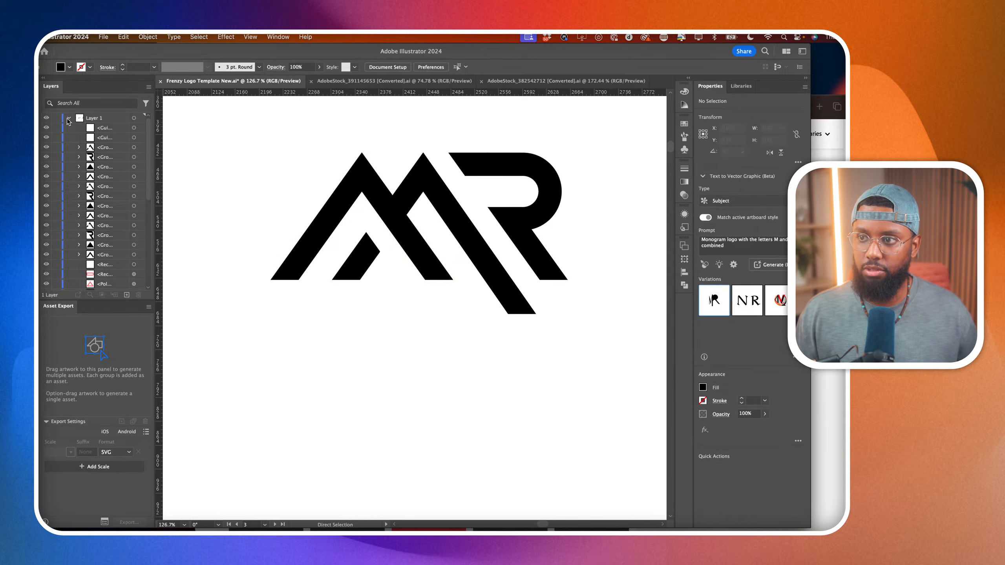
{"action": "key", "text": "super+z"}
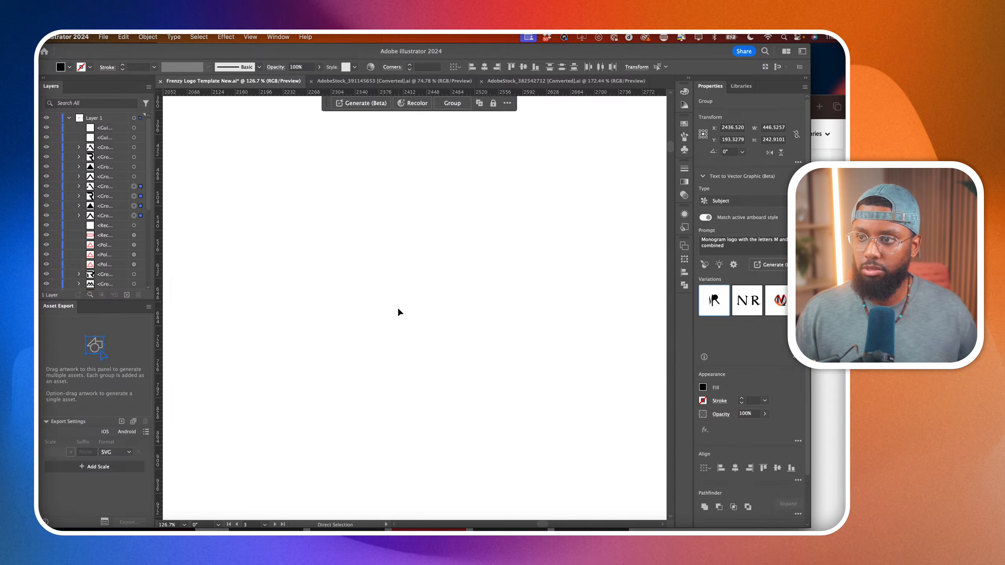
{"action": "scroll", "coordinate": [401, 313], "scroll_direction": "down", "scroll_amount": 10}
{"action": "left_click", "coordinate": [390, 353]}
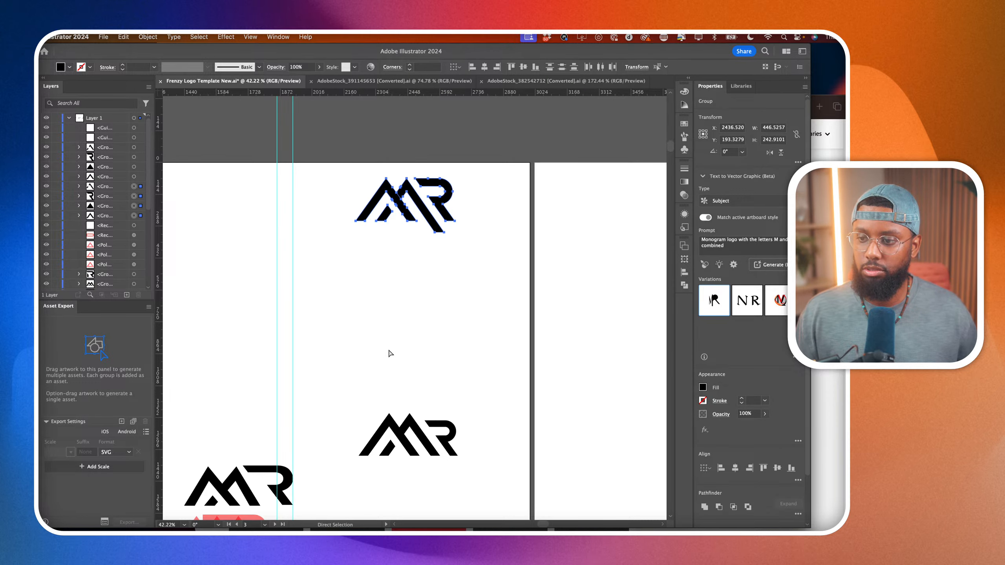
{"action": "left_click_drag", "start_coordinate": [516, 383], "coordinate": [309, 500]}
{"action": "key", "text": "v"}
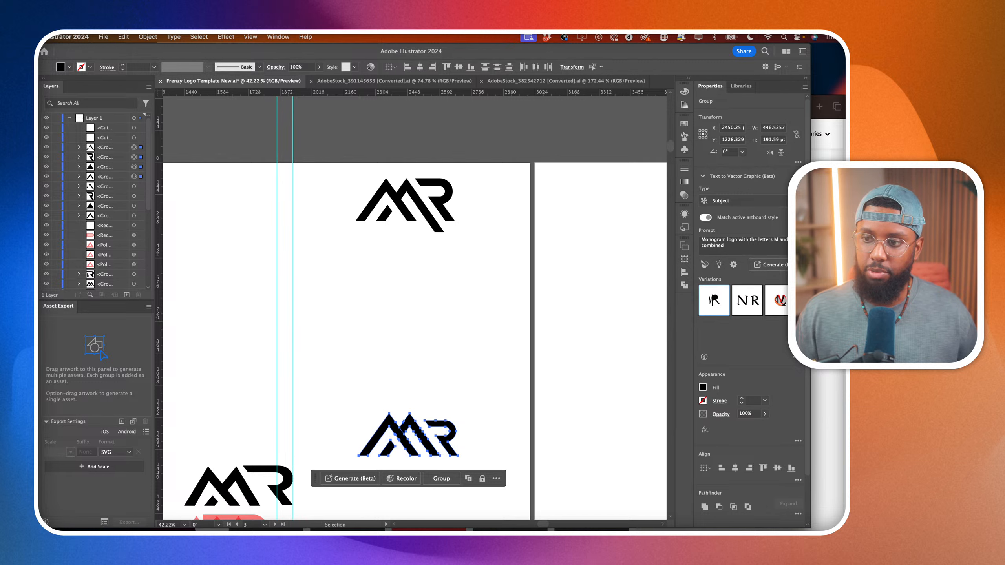
{"action": "left_click_drag", "start_coordinate": [420, 427], "coordinate": [418, 316]}
{"action": "scroll", "coordinate": [418, 316], "scroll_direction": "down", "scroll_amount": 4}
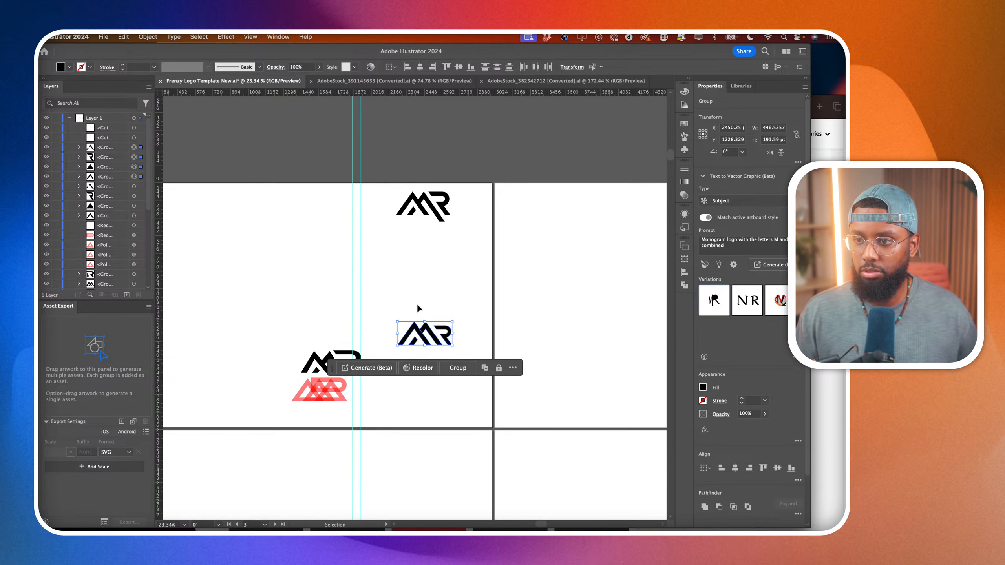
{"action": "scroll", "coordinate": [417, 303], "scroll_direction": "up", "scroll_amount": 4}
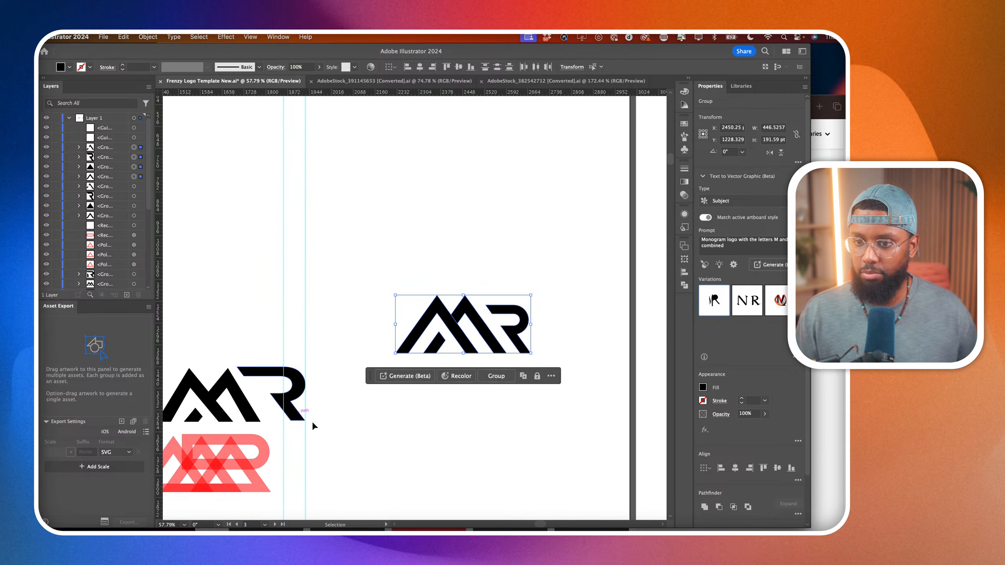
Enlarge the R in the small-R logo proportionally to about 179 × 191 pt so its top reaches the height of the M peaks.
{"action": "left_click", "coordinate": [325, 428]}
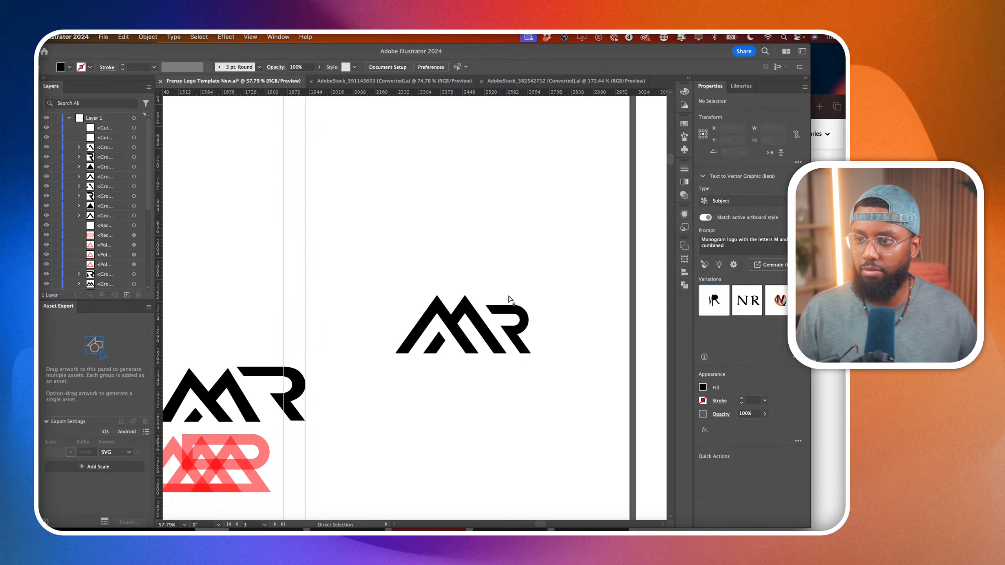
{"action": "scroll", "coordinate": [510, 297], "scroll_direction": "up", "scroll_amount": 2}
{"action": "key", "text": "a"}
{"action": "left_click", "coordinate": [495, 316]}
{"action": "scroll", "coordinate": [495, 316], "scroll_direction": "up", "scroll_amount": 4}
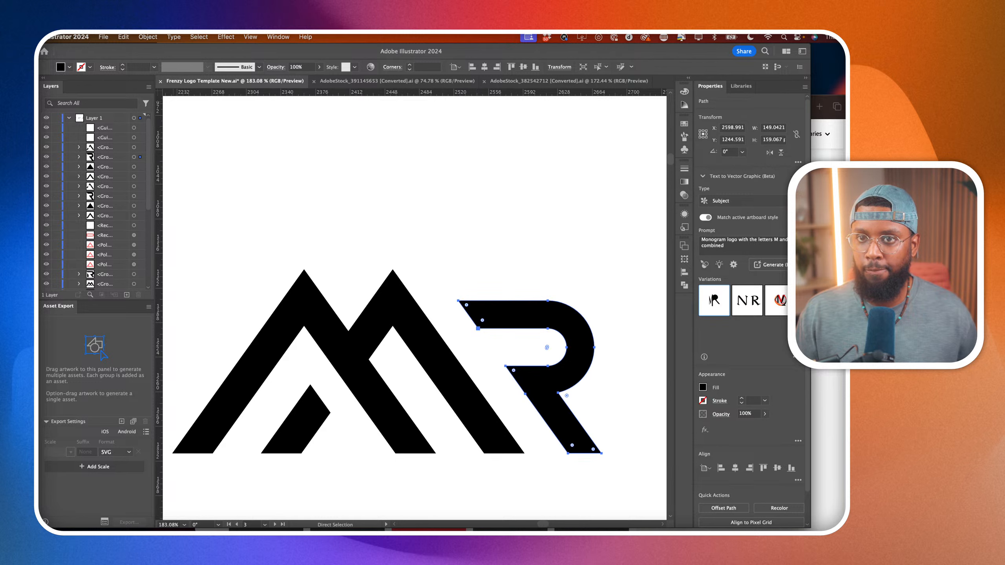
{"action": "key", "text": "v"}
{"action": "left_click_drag", "start_coordinate": [459, 301], "coordinate": [409, 272]}
{"action": "scroll", "coordinate": [410, 274], "scroll_direction": "down", "scroll_amount": 5}
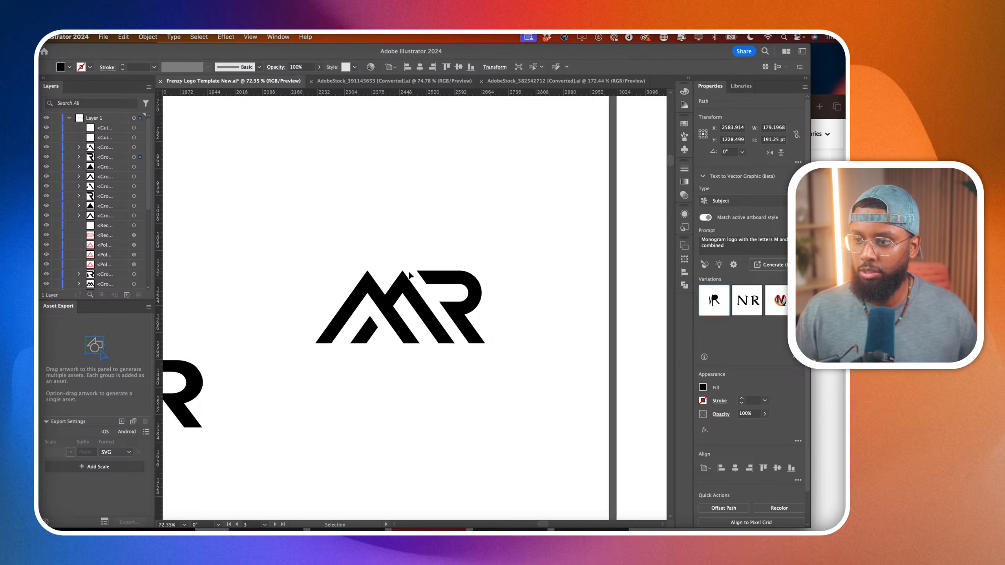
{"action": "scroll", "coordinate": [409, 273], "scroll_direction": "down", "scroll_amount": 2}
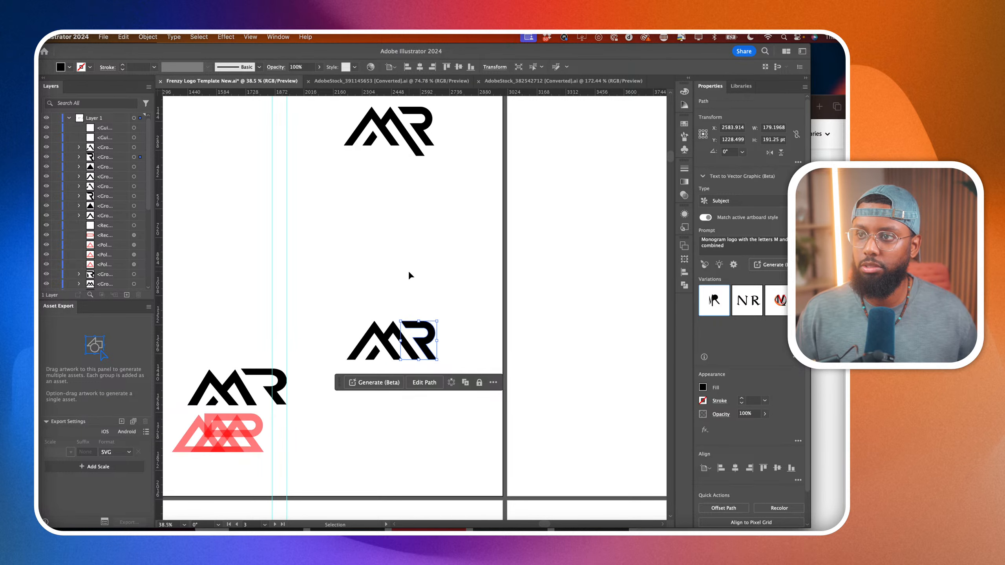
{"action": "left_click", "coordinate": [388, 291]}
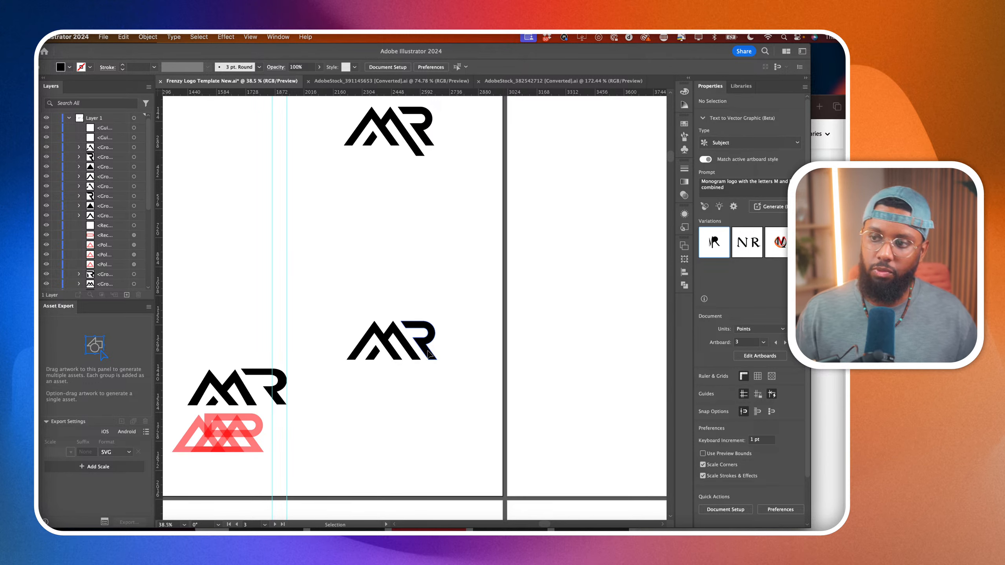
{"action": "left_click_drag", "start_coordinate": [426, 351], "coordinate": [426, 255]}
{"action": "key", "text": "super+z"}
{"action": "left_click", "coordinate": [343, 296]}
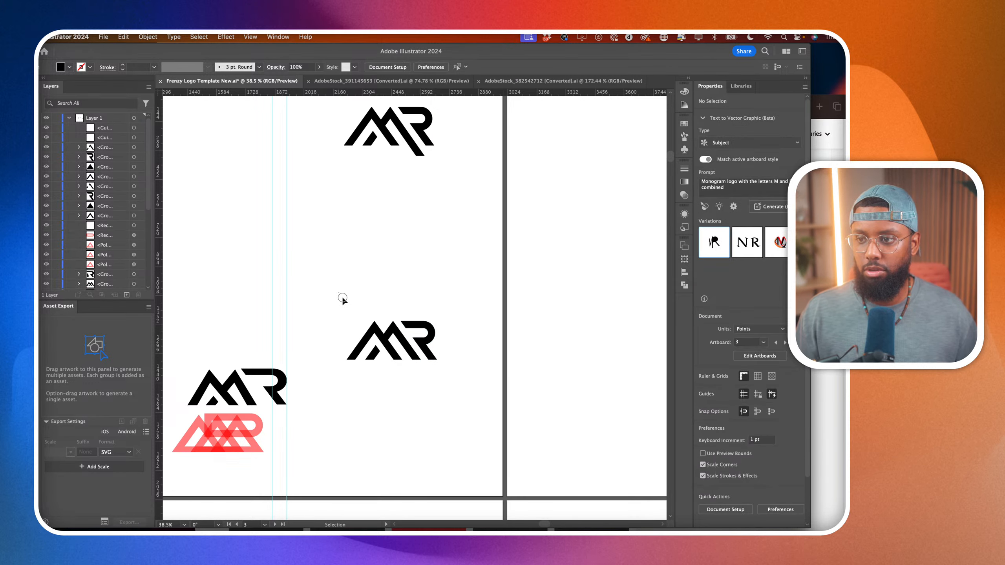
Group all pieces of the logo with the enlarged R and place a copy straight above it.
{"action": "left_click_drag", "start_coordinate": [342, 295], "coordinate": [435, 349]}
{"action": "key", "text": "super+g"}
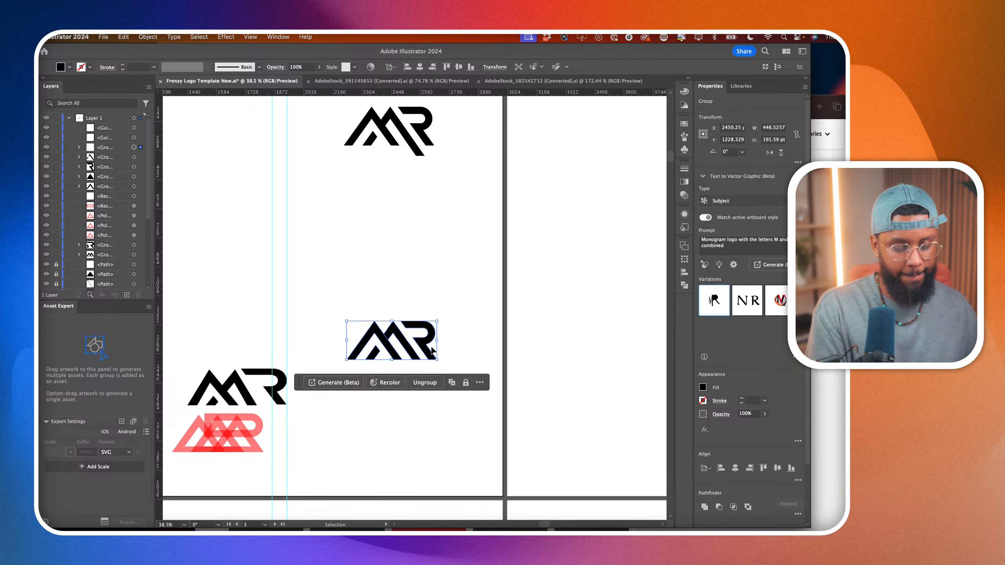
{"action": "left_click_drag", "start_coordinate": [418, 353], "coordinate": [418, 276]}
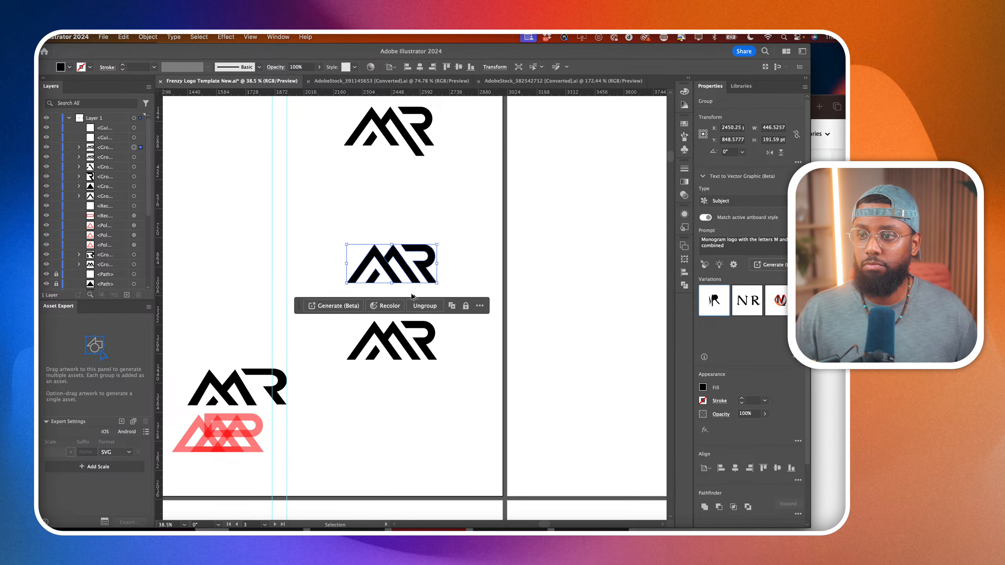
Lower the first M peak in the copied logo below the second, and extend the second peak's short ascending stroke to meet it.
{"action": "scroll", "coordinate": [308, 244], "scroll_direction": "up", "scroll_amount": 5}
{"action": "key", "text": "a"}
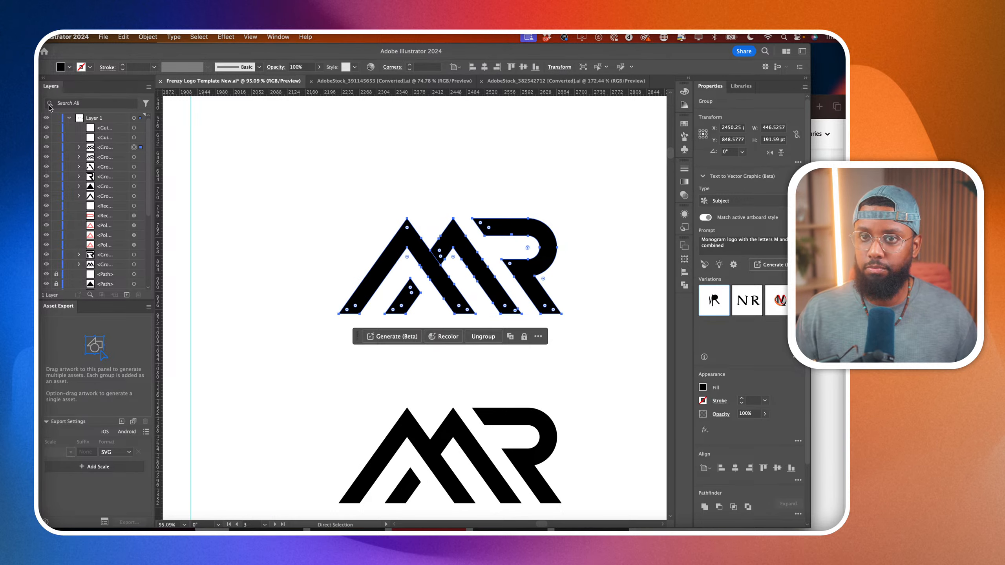
{"action": "left_click", "coordinate": [328, 227]}
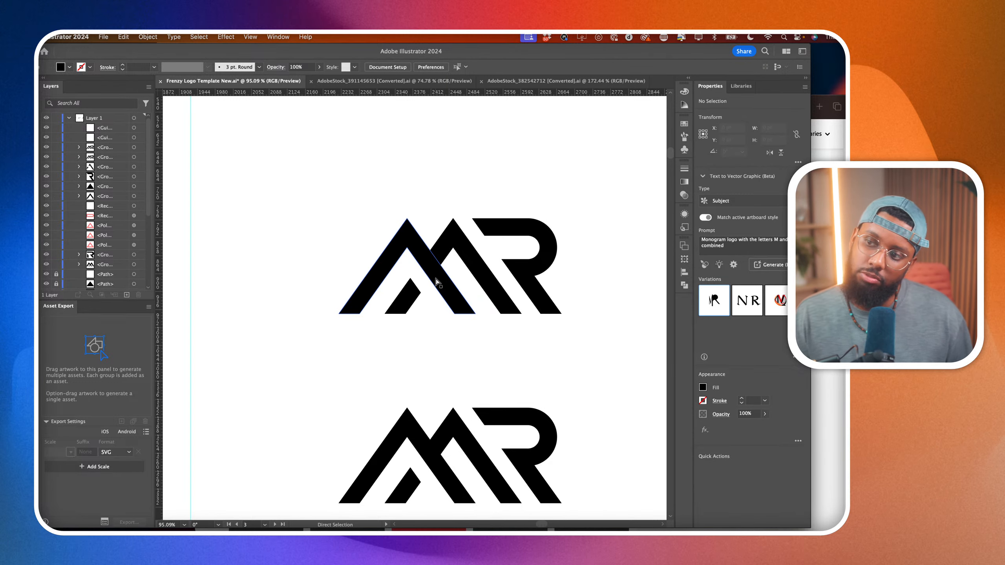
{"action": "mouse_move", "coordinate": [427, 263]}
{"action": "left_mouse_down"}
{"action": "mouse_move", "coordinate": [444, 279]}
{"action": "mouse_move", "coordinate": [435, 278]}
{"action": "left_mouse_up"}
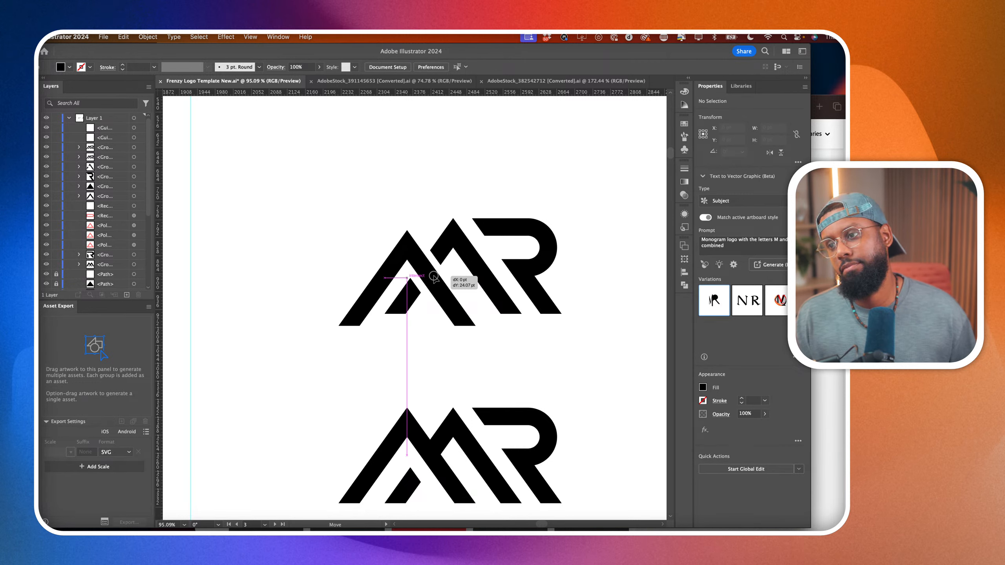
{"action": "left_click_drag", "start_coordinate": [435, 277], "coordinate": [413, 307]}
{"action": "scroll", "coordinate": [434, 260], "scroll_direction": "up", "scroll_amount": 5}
{"action": "left_click", "coordinate": [429, 239]}
{"action": "left_click_drag", "start_coordinate": [448, 277], "coordinate": [437, 295]}
{"action": "left_click", "coordinate": [351, 126]}
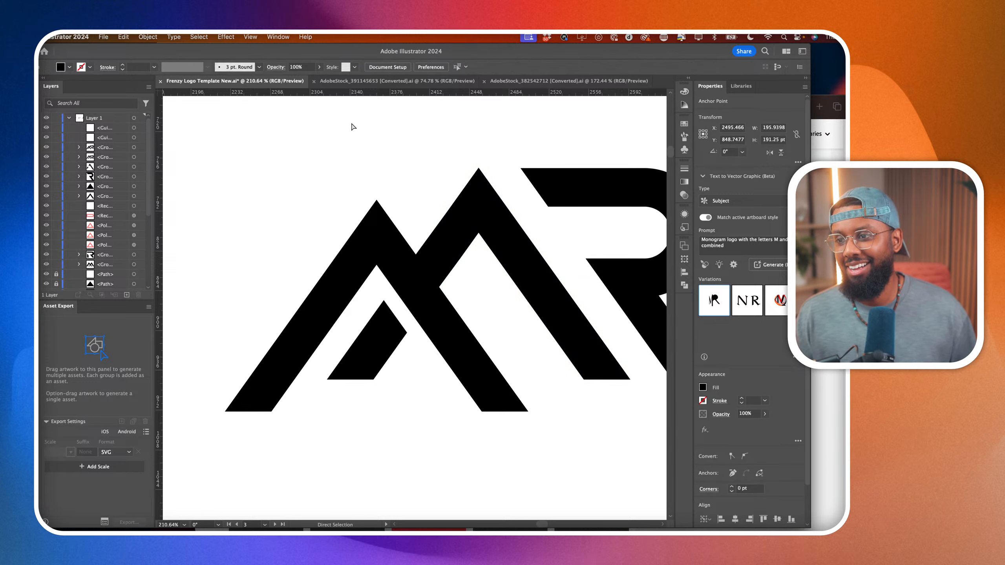
Move the short slanted stroke inside the copied logo's first M peak out of the letterform, to the right of the logo below.
{"action": "scroll", "coordinate": [351, 125], "scroll_direction": "down", "scroll_amount": 7}
{"action": "scroll", "coordinate": [518, 211], "scroll_direction": "up", "scroll_amount": 1}
{"action": "scroll", "coordinate": [518, 214], "scroll_direction": "up", "scroll_amount": 3}
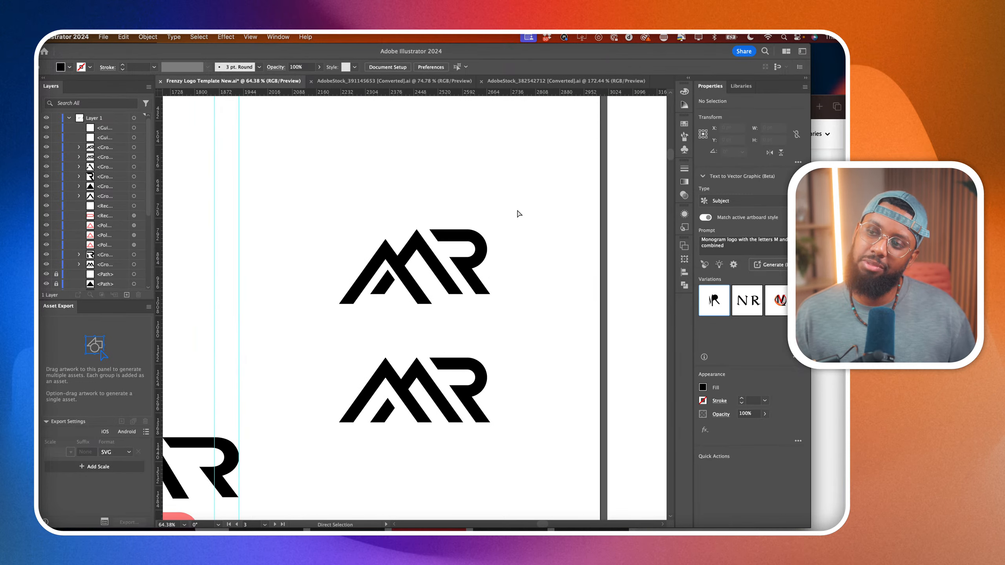
{"action": "scroll", "coordinate": [495, 294], "scroll_direction": "down", "scroll_amount": 4}
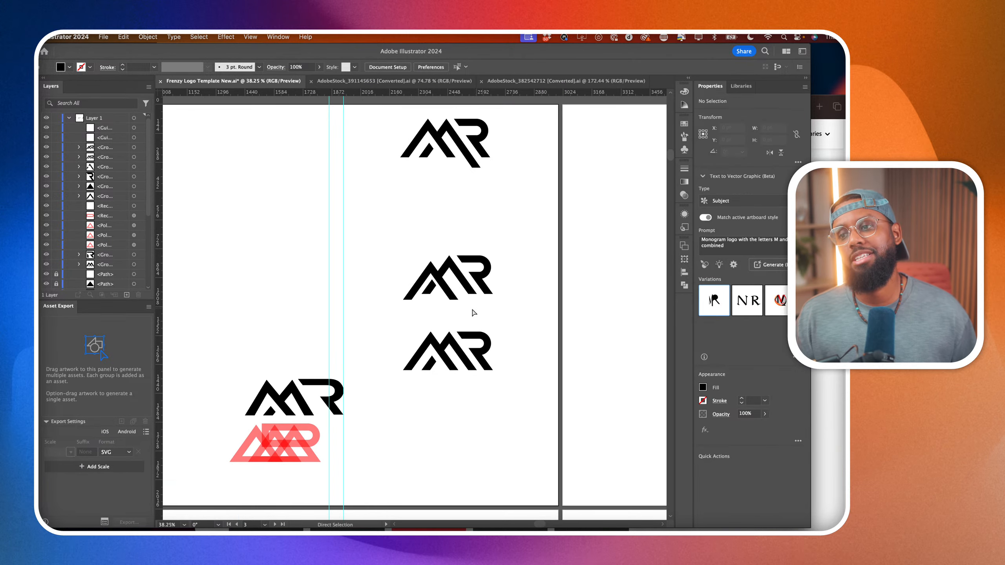
{"action": "left_click", "coordinate": [430, 289]}
{"action": "scroll", "coordinate": [447, 321], "scroll_direction": "up", "scroll_amount": 5}
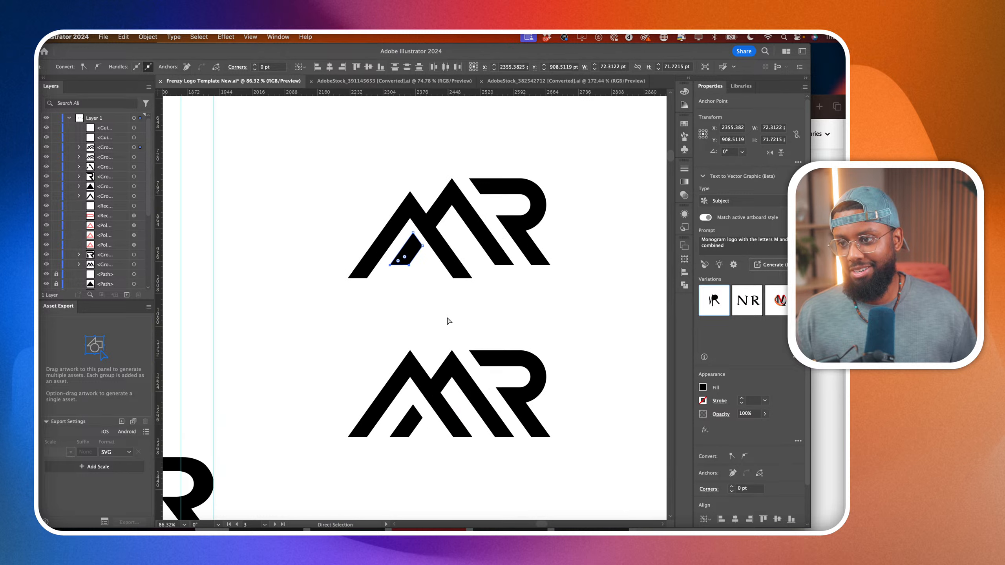
{"action": "left_click_drag", "start_coordinate": [409, 266], "coordinate": [605, 400]}
{"action": "left_click", "coordinate": [412, 278]}
{"action": "scroll", "coordinate": [605, 401], "scroll_direction": "down", "scroll_amount": 5}
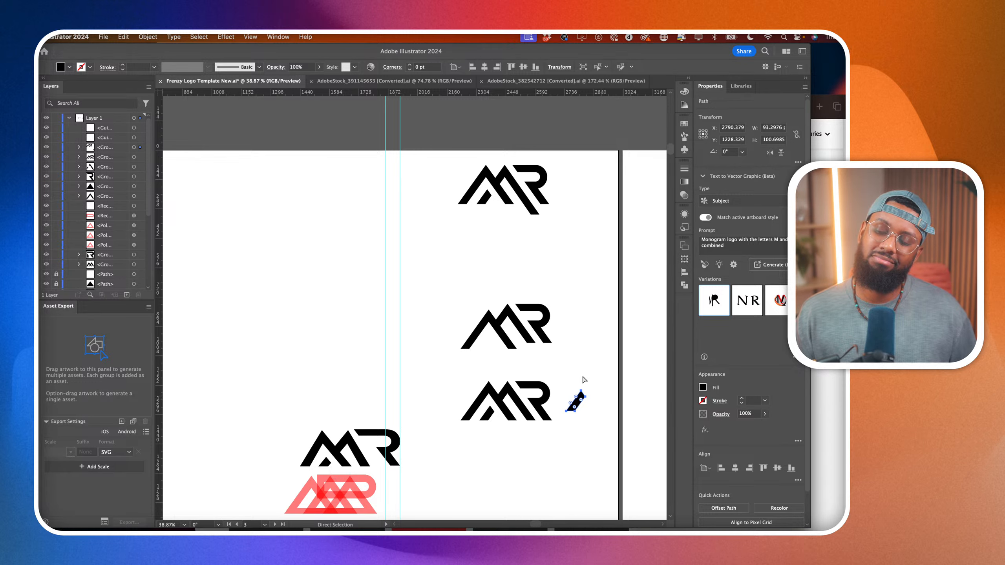
Slide the first M peak of the middle logo up and left along the diagonal until its apex rises above the second peak.
{"action": "scroll", "coordinate": [519, 348], "scroll_direction": "up", "scroll_amount": 5}
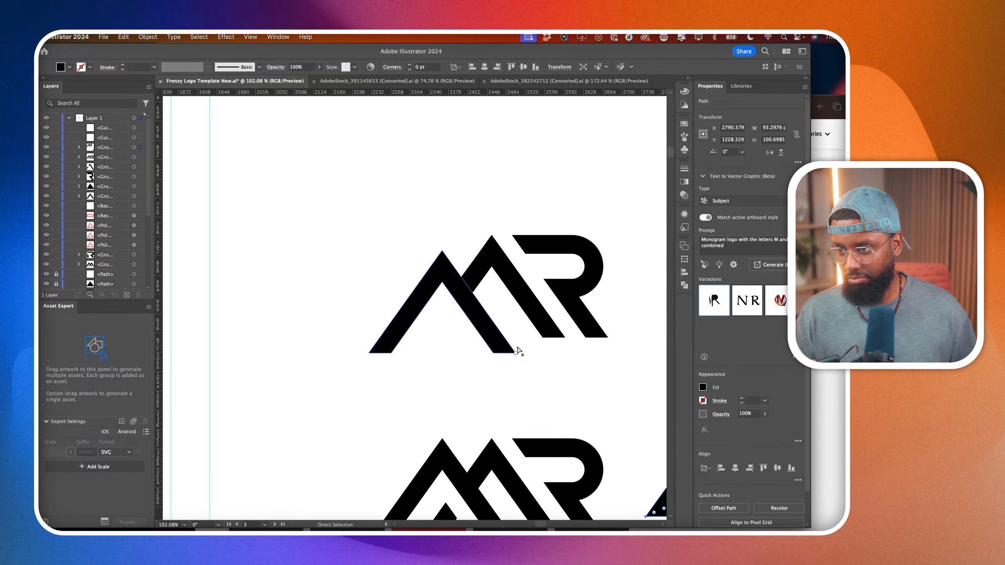
{"action": "scroll", "coordinate": [503, 346], "scroll_direction": "down", "scroll_amount": 2}
{"action": "scroll", "coordinate": [503, 347], "scroll_direction": "up", "scroll_amount": 3}
{"action": "left_click", "coordinate": [494, 346]}
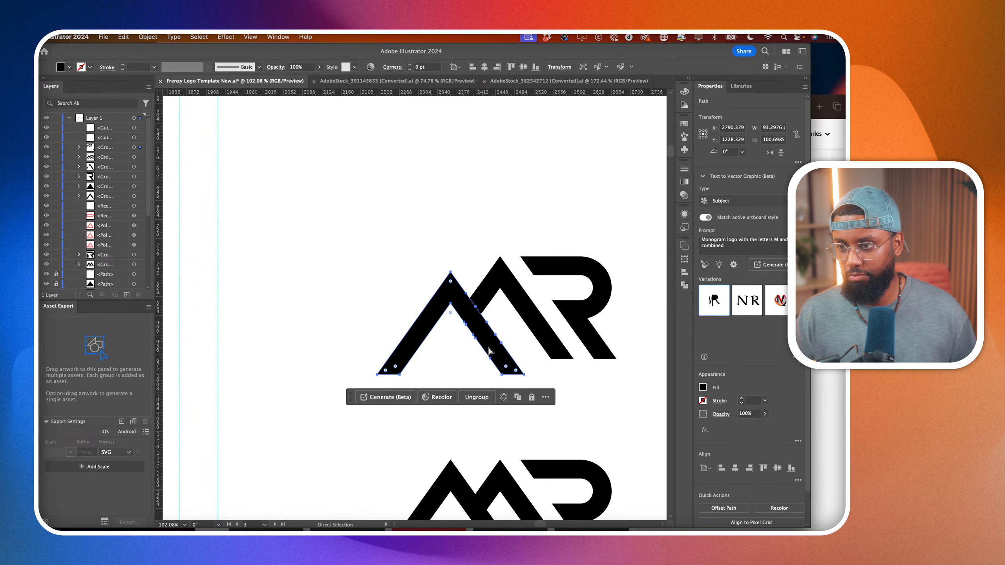
{"action": "left_click_drag", "start_coordinate": [494, 344], "coordinate": [484, 324]}
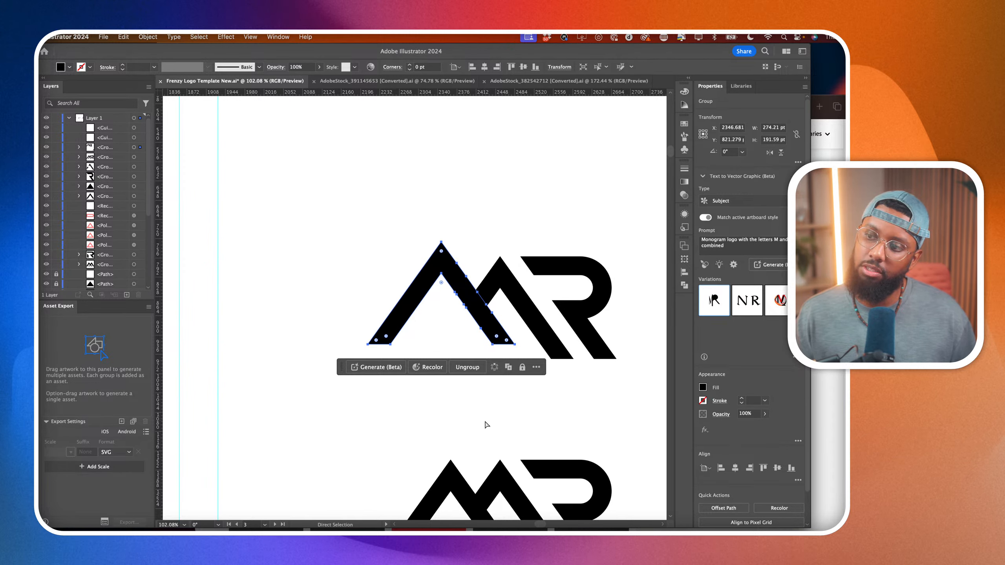
{"action": "left_click", "coordinate": [487, 425]}
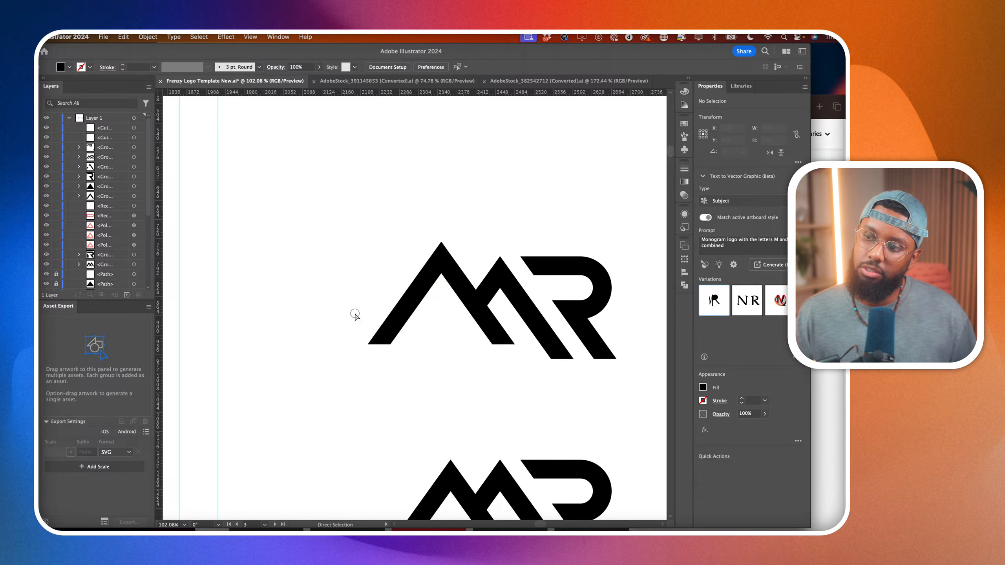
Lengthen the raised peak's outer left leg down to the R's baseline, and nudge the whole peak slightly down and left.
{"action": "left_click_drag", "start_coordinate": [352, 311], "coordinate": [380, 362]}
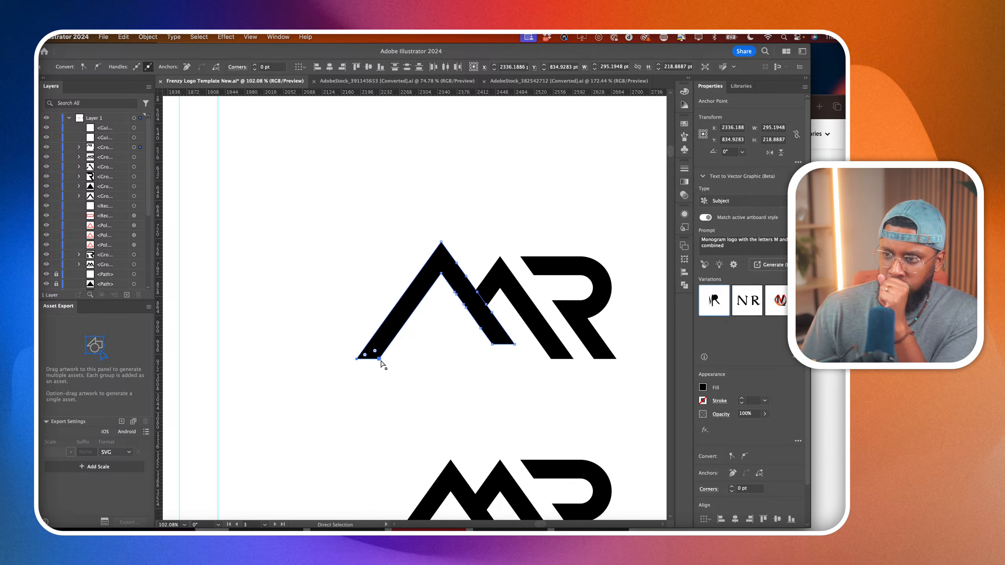
{"action": "left_click", "coordinate": [469, 383]}
{"action": "mouse_move", "coordinate": [483, 332]}
{"action": "left_mouse_down"}
{"action": "mouse_move", "coordinate": [501, 332]}
{"action": "mouse_move", "coordinate": [481, 334]}
{"action": "left_mouse_up"}
{"action": "left_click", "coordinate": [453, 411]}
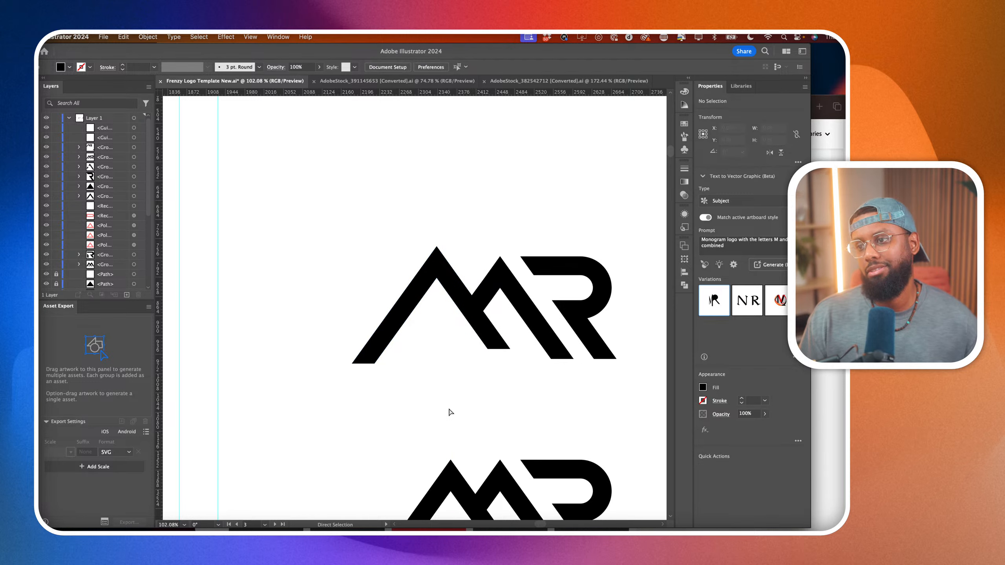
Undo the staggered-peak edits on the middle and lower logos, back to level M peaks with their short slanted strokes, and deselect.
{"action": "scroll", "coordinate": [449, 410], "scroll_direction": "down", "scroll_amount": 5}
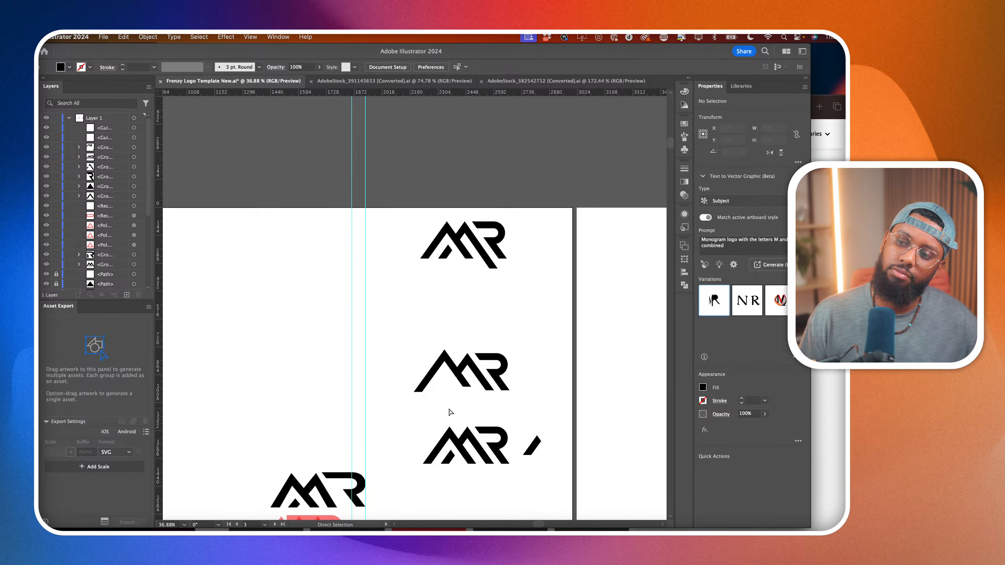
{"action": "key", "text": "super+z"}
{"action": "key", "text": "super+z"}
{"action": "key", "text": "super+z"}
{"action": "key", "text": "super+z"}
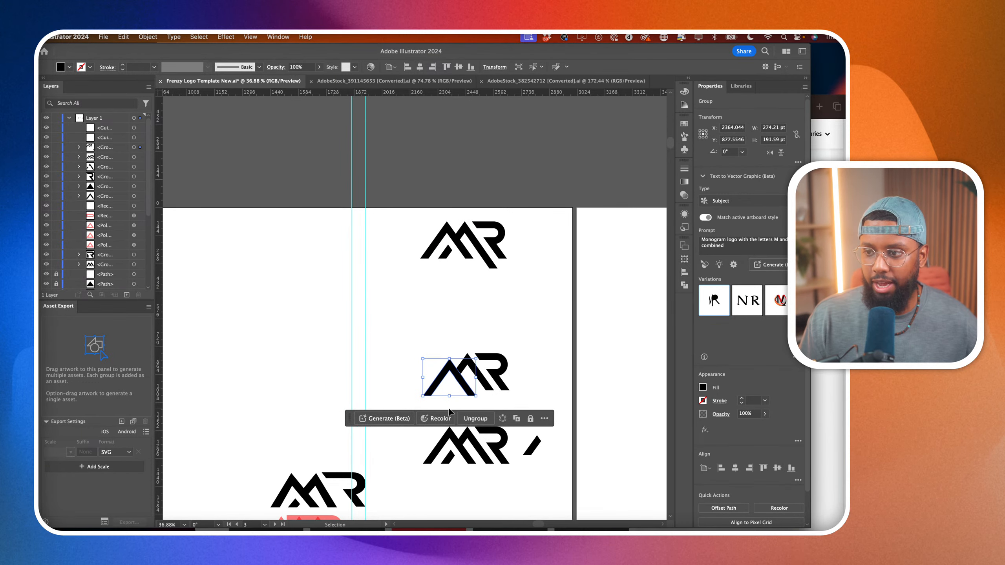
{"action": "key", "text": "super+z"}
{"action": "key", "text": "super+z"}
{"action": "key", "text": "super+z"}
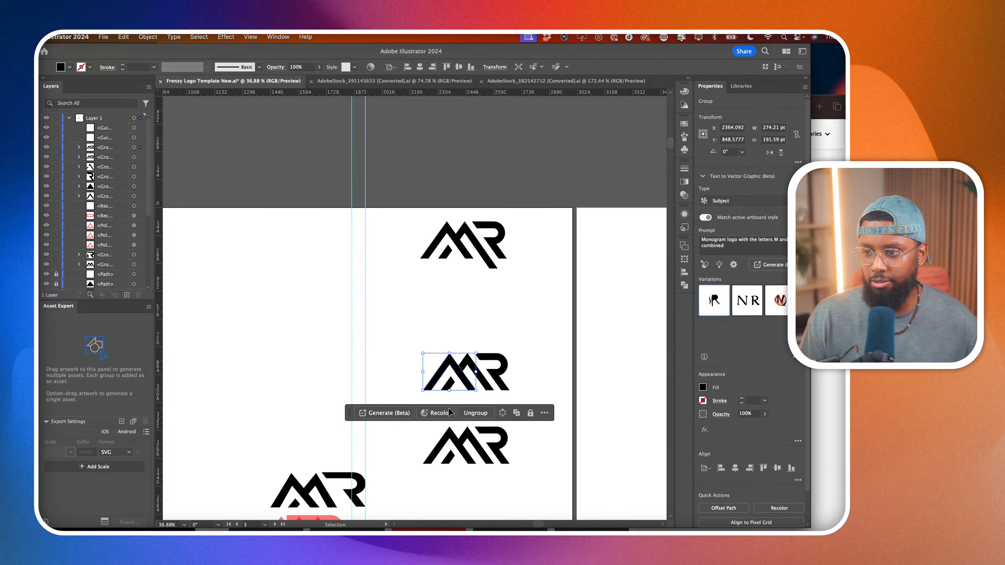
{"action": "key", "text": "a"}
{"action": "left_click", "coordinate": [472, 418]}
{"action": "left_click", "coordinate": [482, 420]}
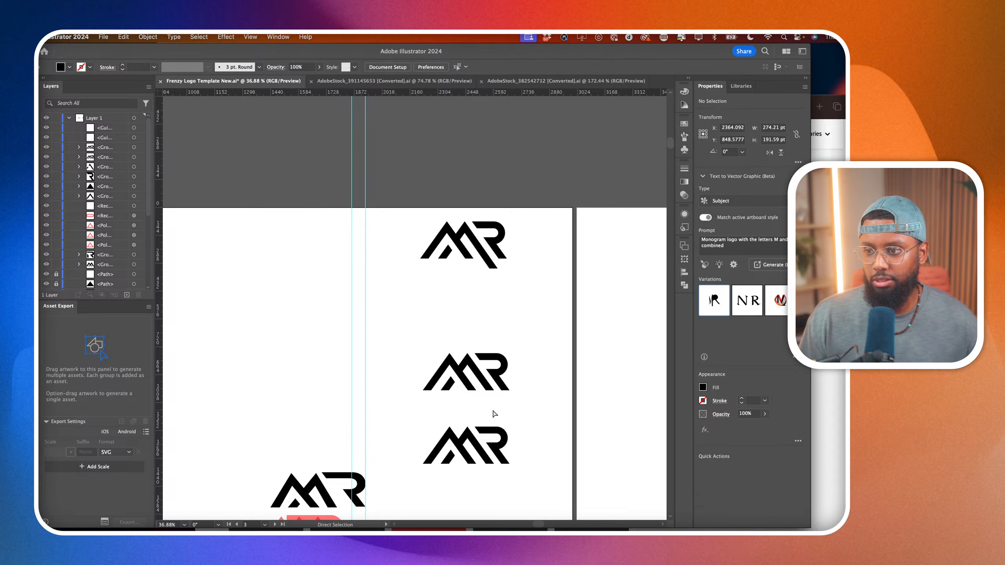
Examine the MR logo variations up close and as a set, checking the first M peak's overlap with the second.
{"action": "scroll", "coordinate": [431, 435], "scroll_direction": "down", "scroll_amount": 2}
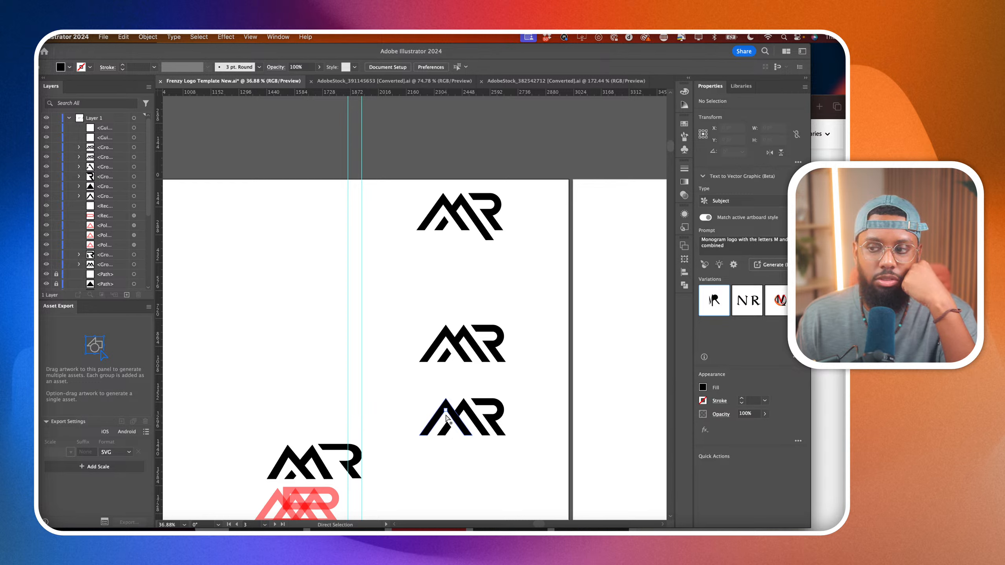
{"action": "scroll", "coordinate": [465, 460], "scroll_direction": "up", "scroll_amount": 3}
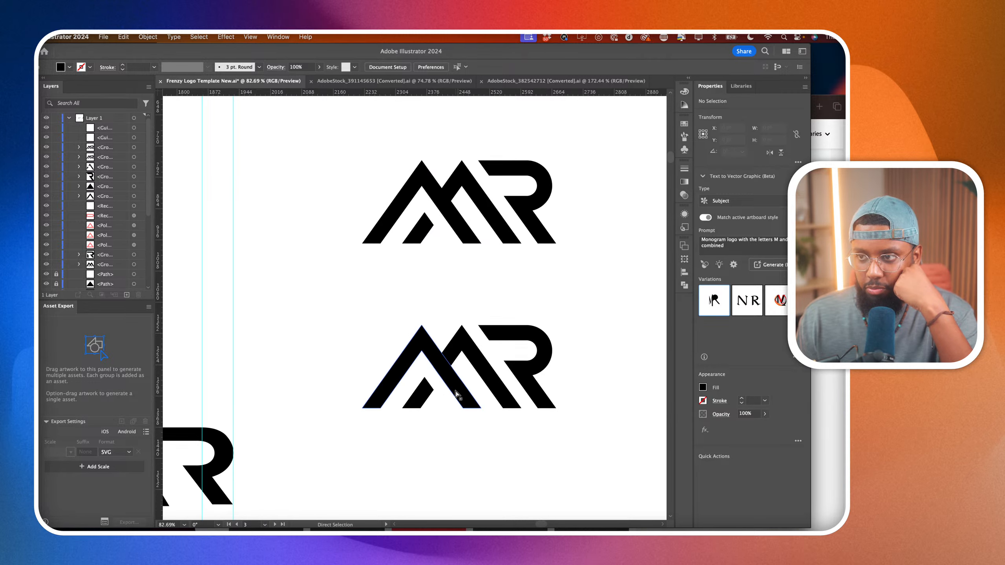
{"action": "scroll", "coordinate": [455, 391], "scroll_direction": "up", "scroll_amount": 1}
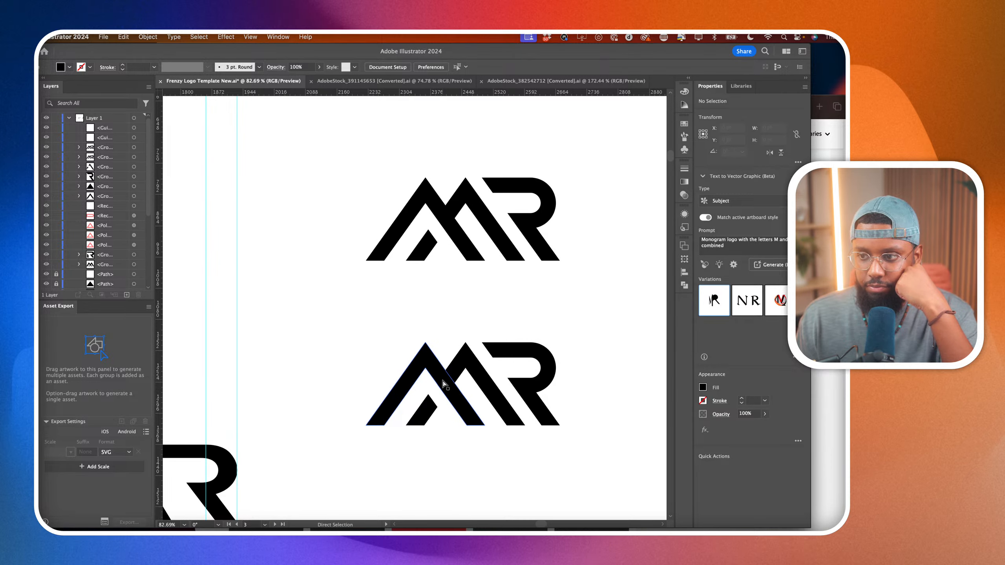
{"action": "left_click", "coordinate": [443, 381]}
{"action": "scroll", "coordinate": [430, 370], "scroll_direction": "up", "scroll_amount": 4}
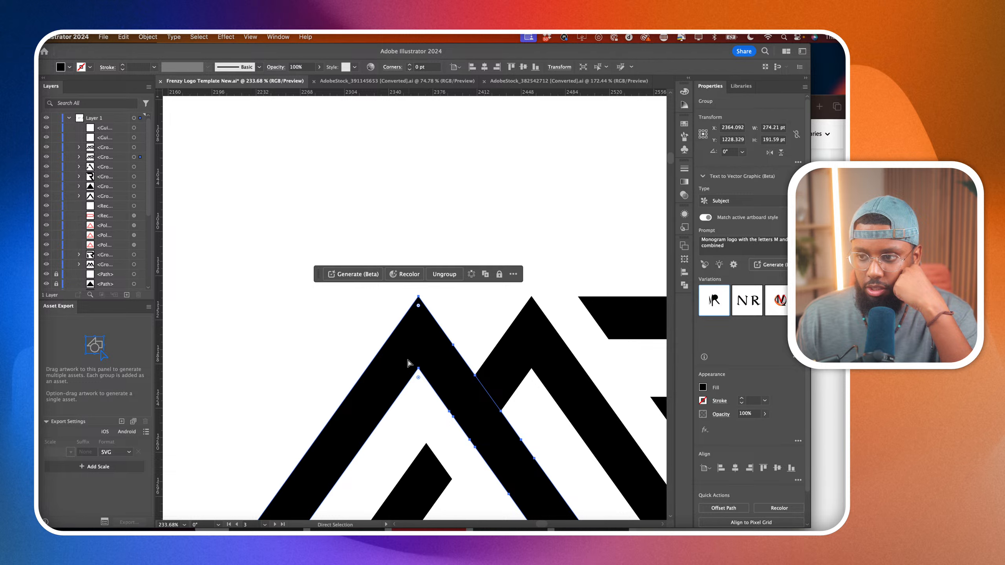
{"action": "scroll", "coordinate": [374, 391], "scroll_direction": "down", "scroll_amount": 3}
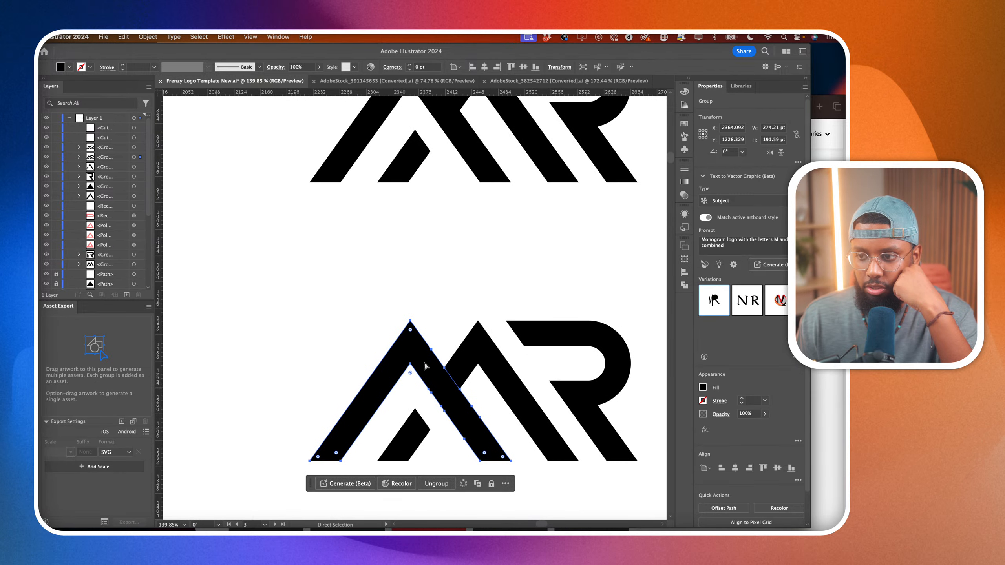
{"action": "left_click", "coordinate": [499, 272]}
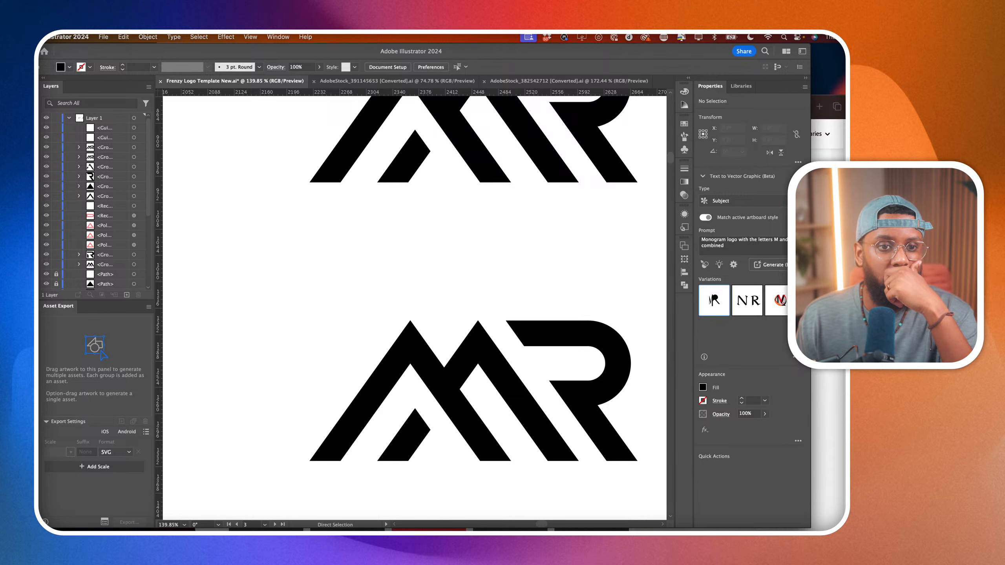
{"action": "scroll", "coordinate": [420, 386], "scroll_direction": "down", "scroll_amount": 3}
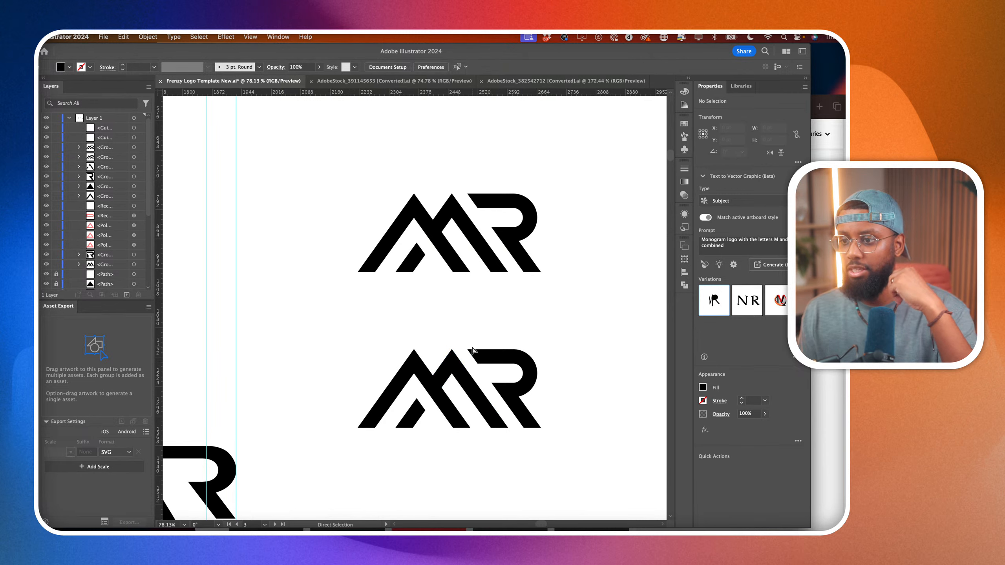
{"action": "scroll", "coordinate": [491, 325], "scroll_direction": "down", "scroll_amount": 3}
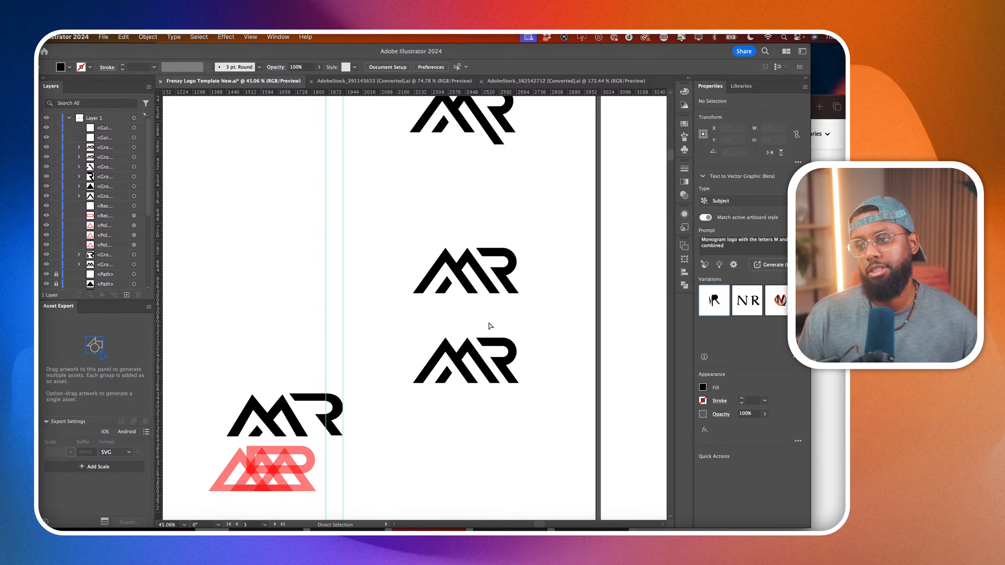
{"action": "scroll", "coordinate": [490, 326], "scroll_direction": "down", "scroll_amount": 1}
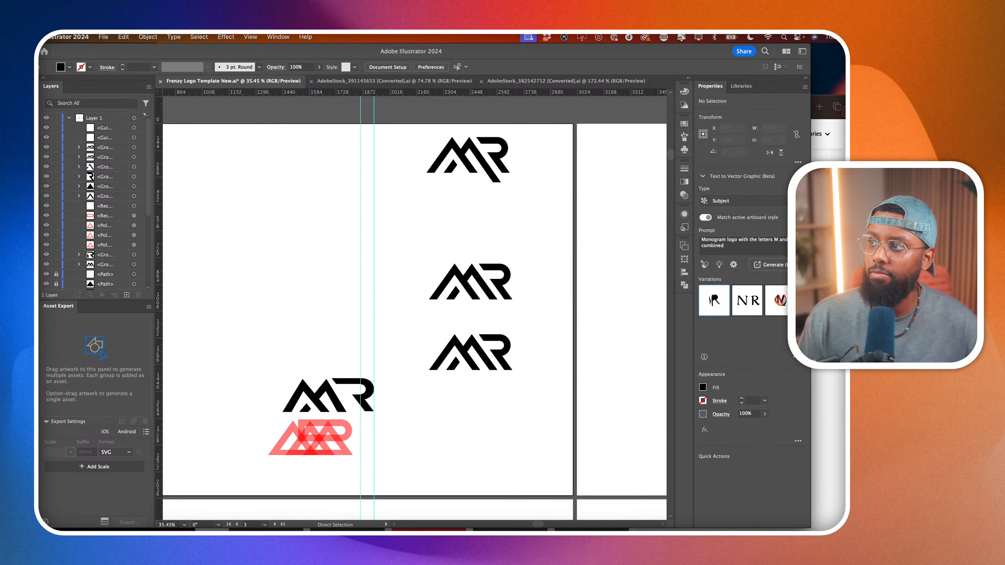
Switch to the Safari browser and run an image search for "black and gold color scheme" in a new tab.
{"action": "left_click", "coordinate": [827, 154]}
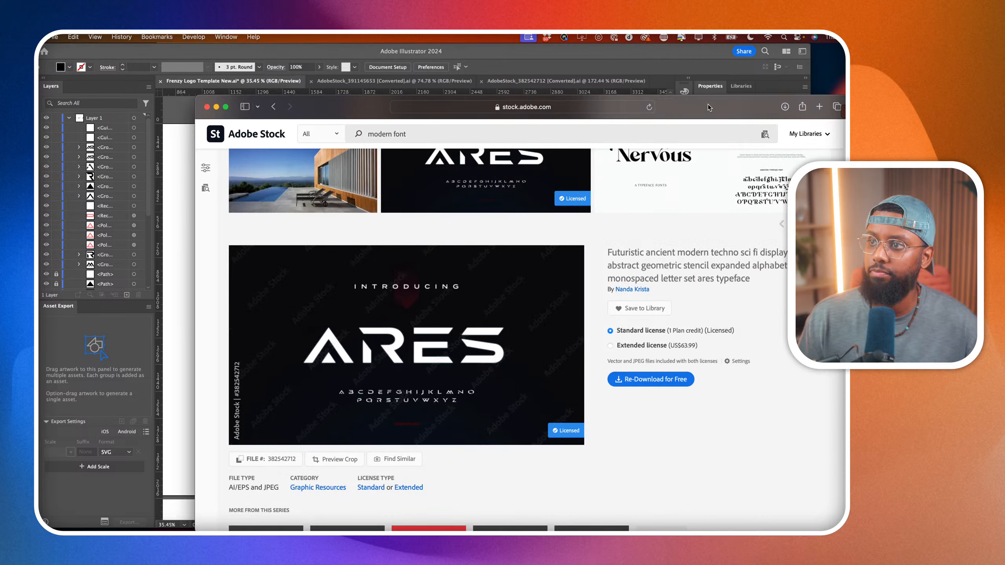
{"action": "left_click", "coordinate": [819, 107]}
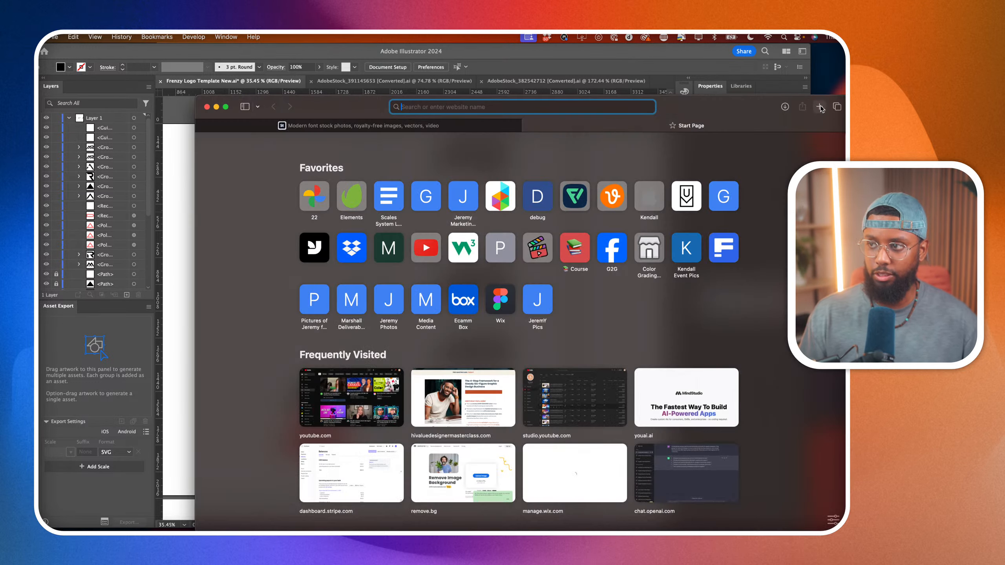
{"action": "type", "text": "black and "}
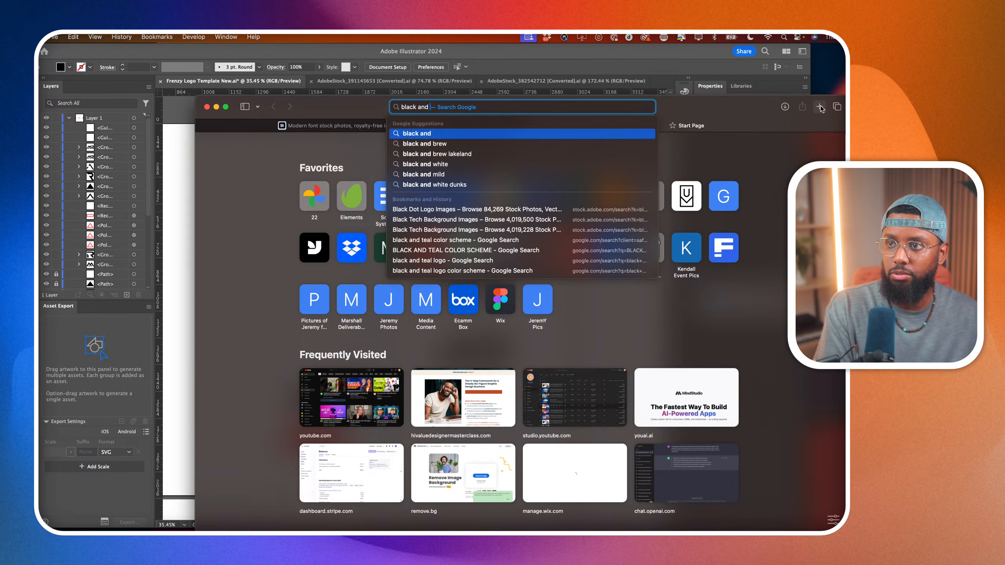
{"action": "type", "text": "gold color schemem"}
{"action": "key", "text": "Return"}
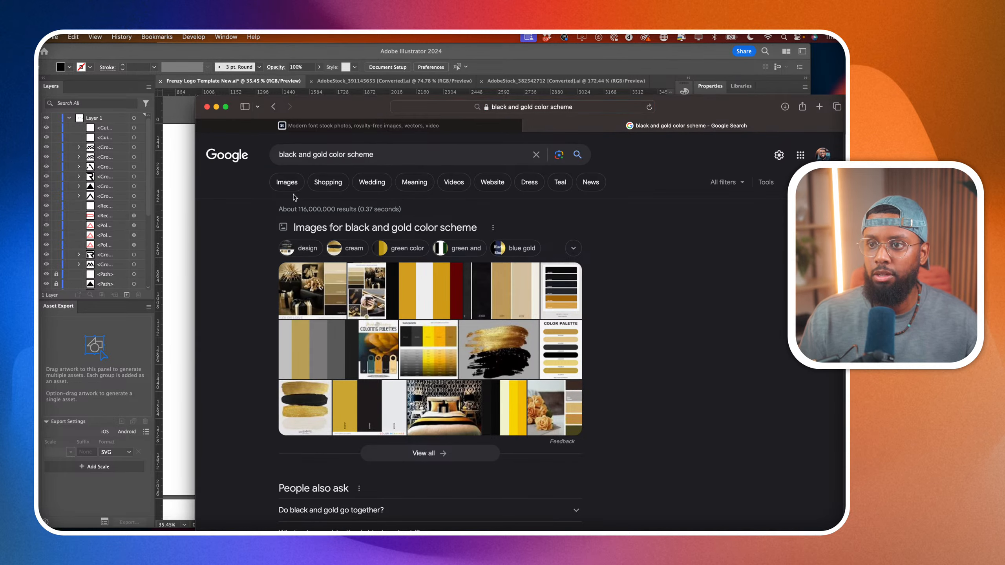
{"action": "left_click", "coordinate": [286, 182]}
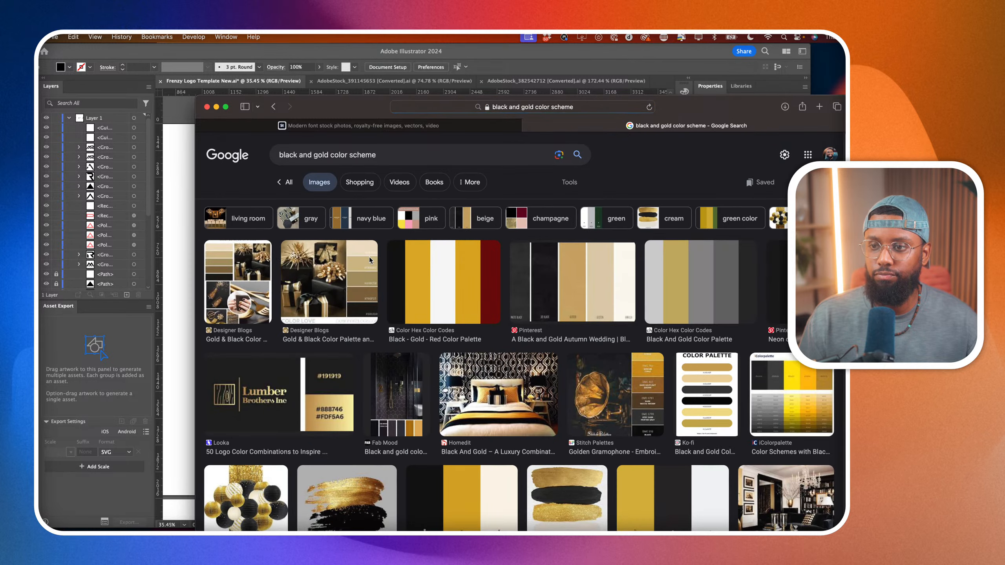
Find the black and navy blue palette with gold accents in the image results and place it in the Illustrator document.
{"action": "scroll", "coordinate": [369, 257], "scroll_direction": "down", "scroll_amount": 1}
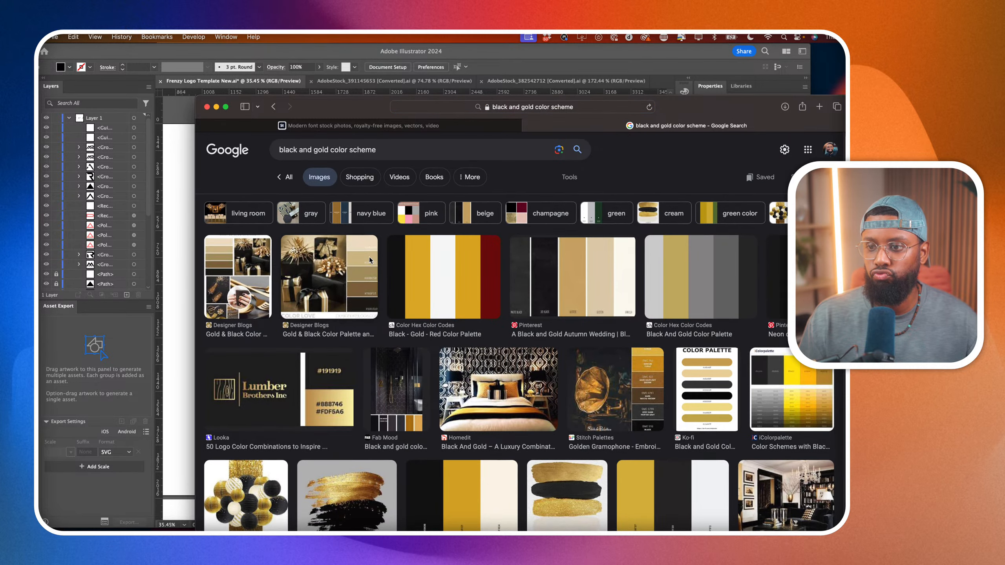
{"action": "scroll", "coordinate": [370, 260], "scroll_direction": "down", "scroll_amount": 3}
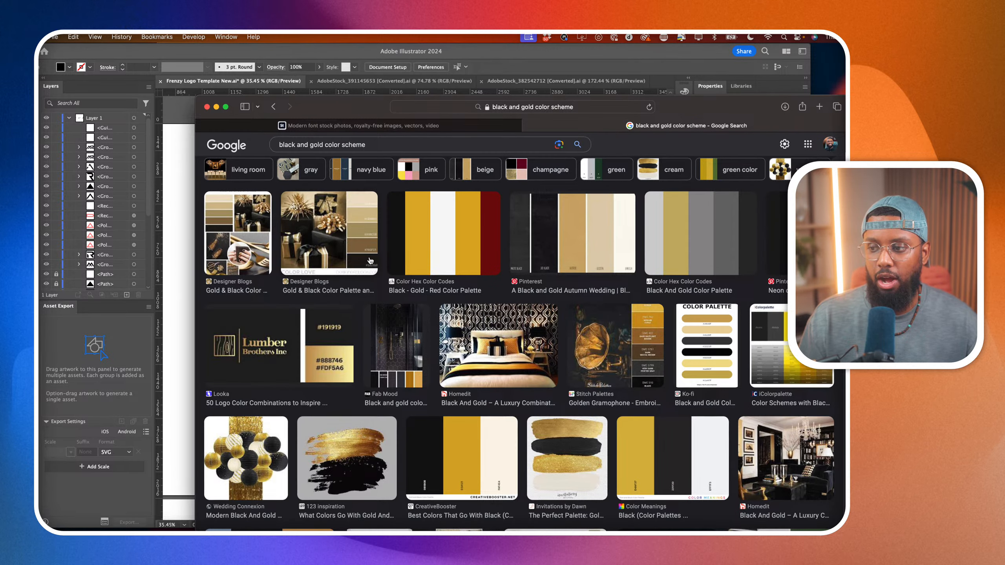
{"action": "scroll", "coordinate": [369, 261], "scroll_direction": "down", "scroll_amount": 1}
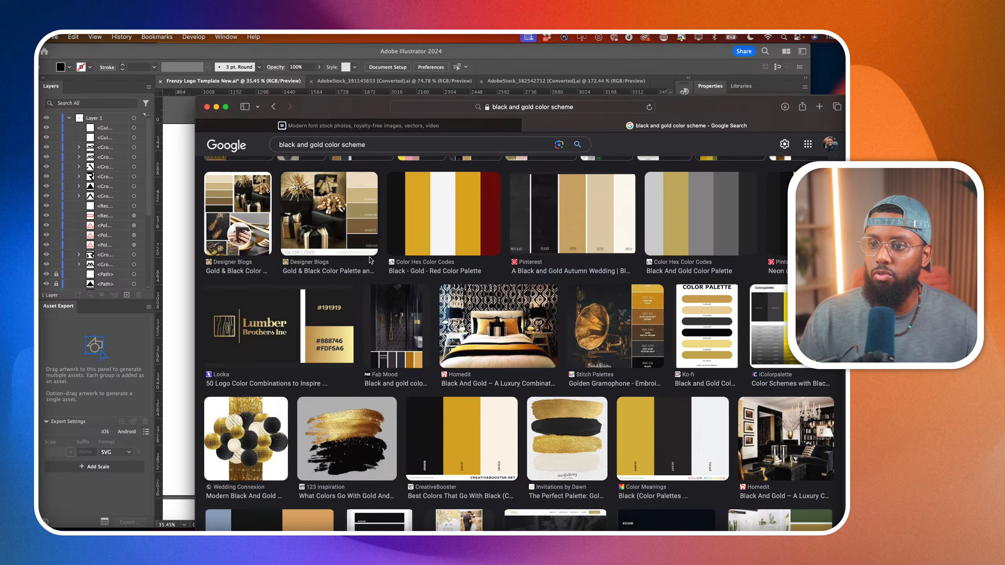
{"action": "scroll", "coordinate": [370, 261], "scroll_direction": "down", "scroll_amount": 5}
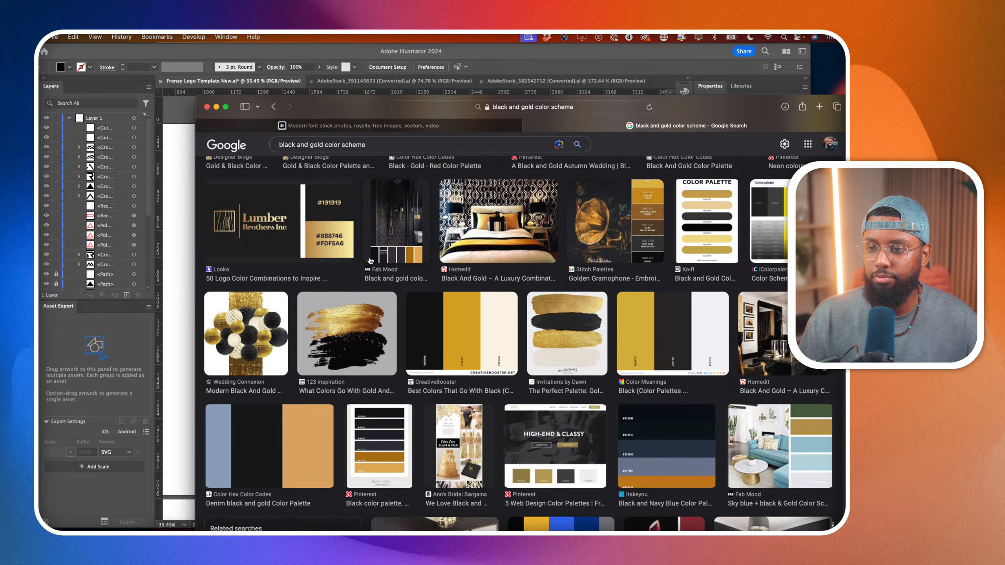
{"action": "scroll", "coordinate": [369, 261], "scroll_direction": "down", "scroll_amount": 5}
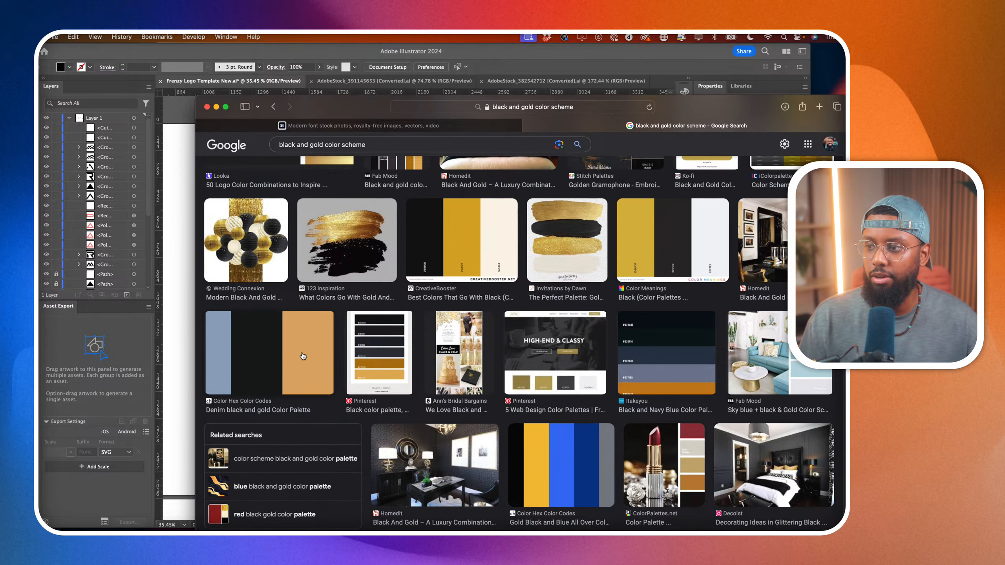
{"action": "left_click", "coordinate": [647, 382]}
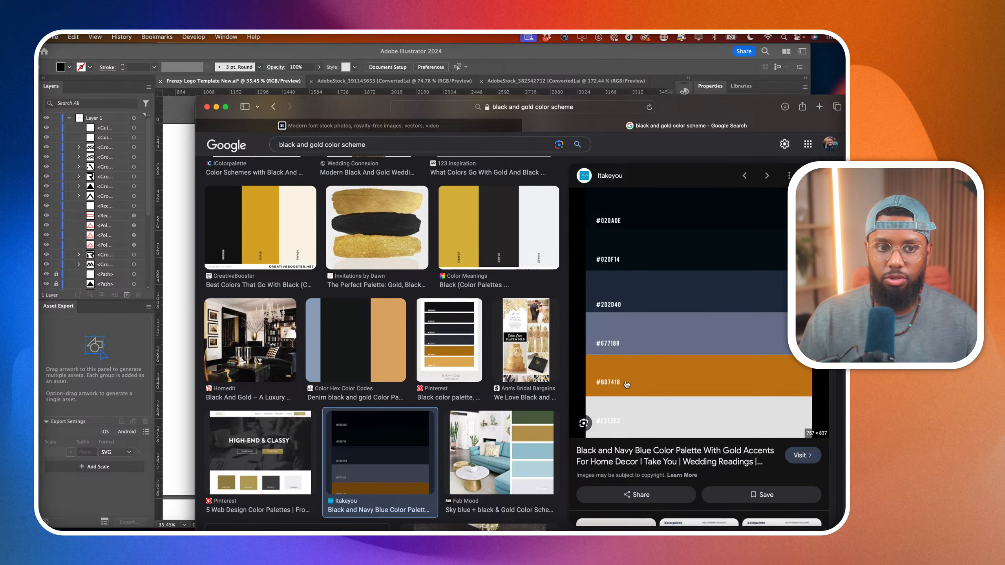
{"action": "left_click_drag", "start_coordinate": [657, 368], "coordinate": [172, 329]}
{"action": "left_click", "coordinate": [181, 387]}
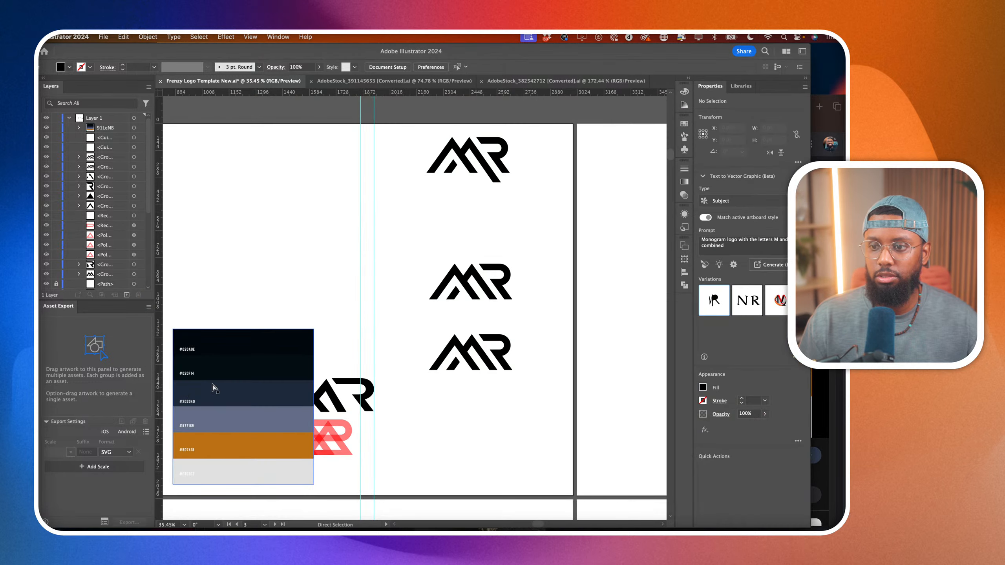
Move the palette image off the logos onto the empty artboard directly below the logo artboard.
{"action": "left_click_drag", "start_coordinate": [212, 384], "coordinate": [599, 426]}
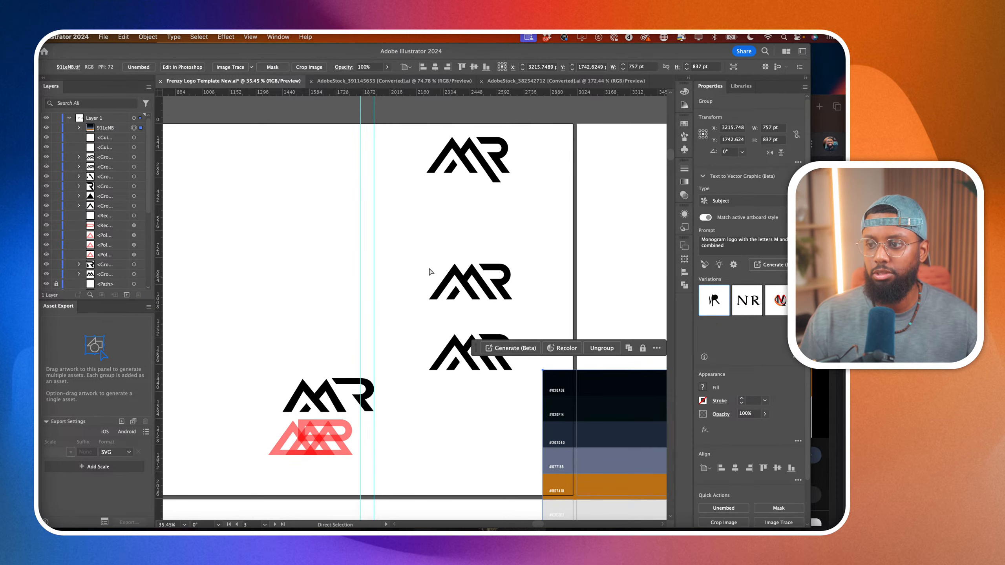
{"action": "scroll", "coordinate": [431, 274], "scroll_direction": "right", "scroll_amount": 5}
{"action": "scroll", "coordinate": [431, 274], "scroll_direction": "down", "scroll_amount": 4}
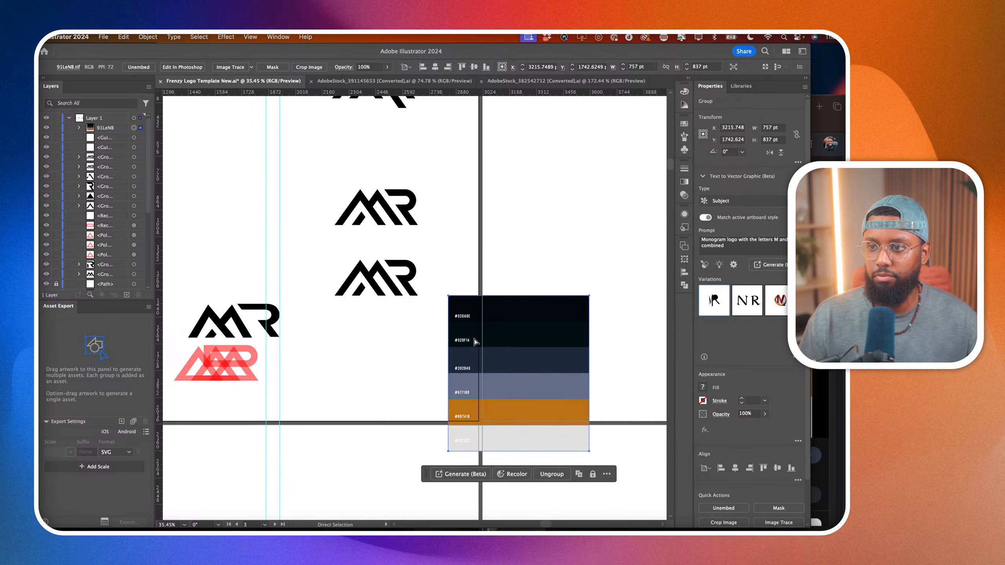
{"action": "scroll", "coordinate": [478, 340], "scroll_direction": "down", "scroll_amount": 5}
{"action": "left_click_drag", "start_coordinate": [477, 340], "coordinate": [374, 415]}
{"action": "scroll", "coordinate": [374, 416], "scroll_direction": "right", "scroll_amount": 5}
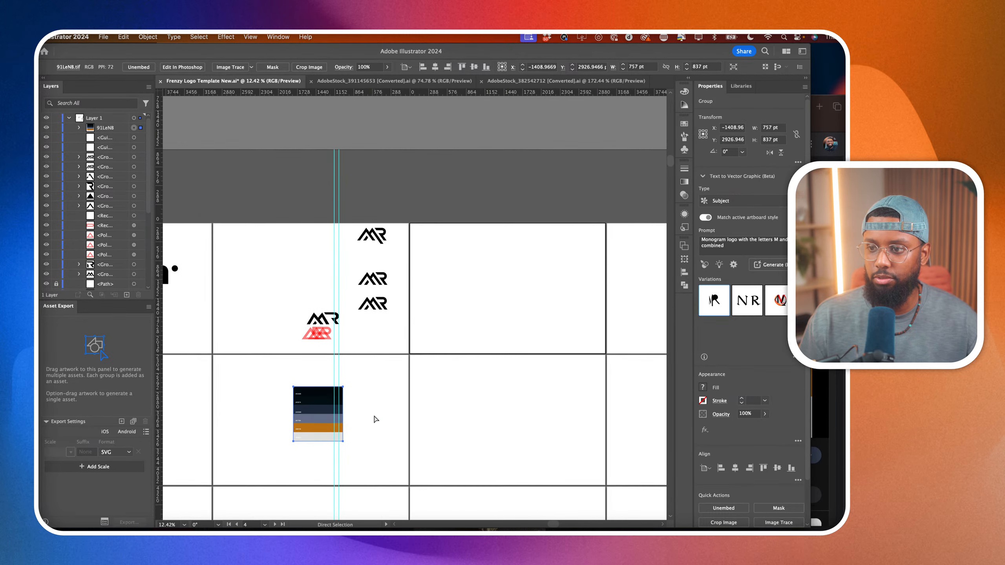
Draw a rectangle about 3020 by 2026 pt covering the artboard beside the logos, and place it at the bottom of the layer stack.
{"action": "key", "text": "m"}
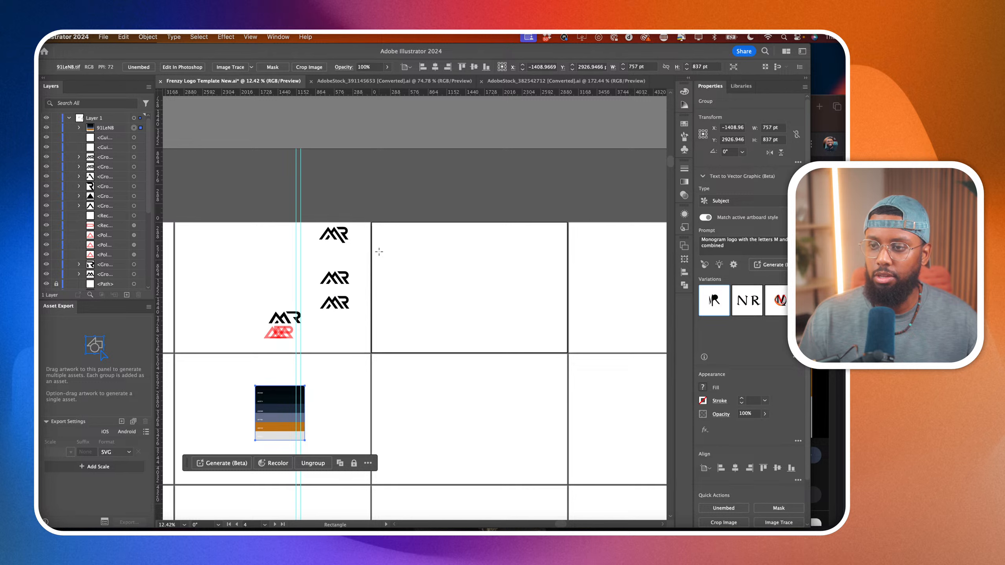
{"action": "left_click_drag", "start_coordinate": [372, 222], "coordinate": [568, 352]}
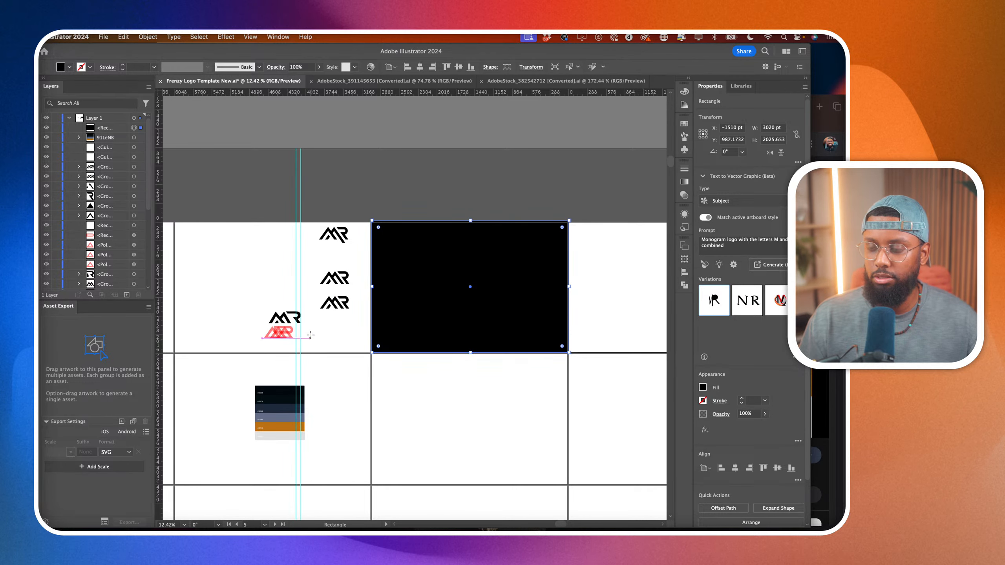
{"action": "left_click_drag", "start_coordinate": [101, 133], "coordinate": [104, 288]}
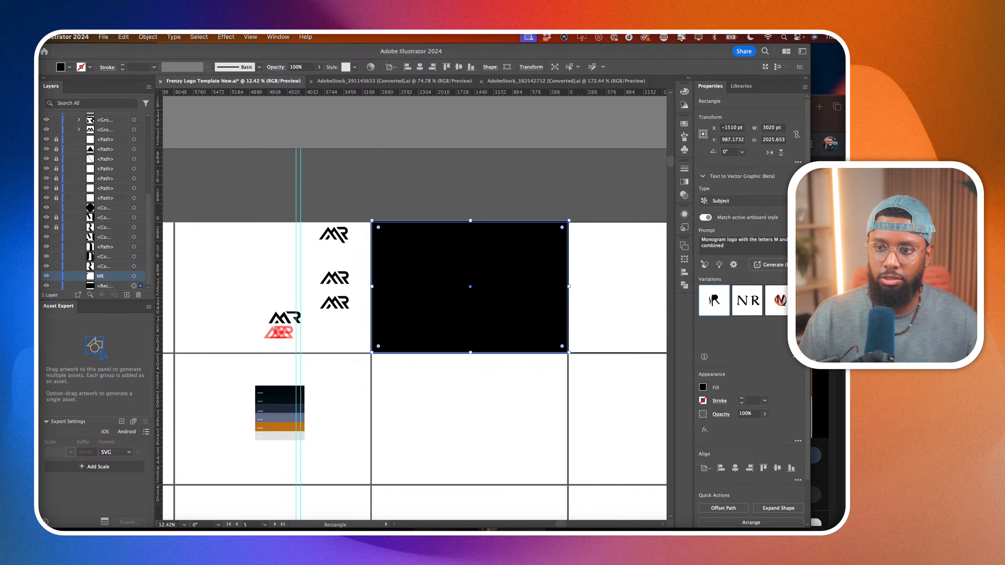
Fill the background rectangle with the near-black #020F14 sampled from the palette image, and deselect it.
{"action": "key", "text": "i"}
{"action": "left_click", "coordinate": [273, 398]}
{"action": "left_click", "coordinate": [279, 408]}
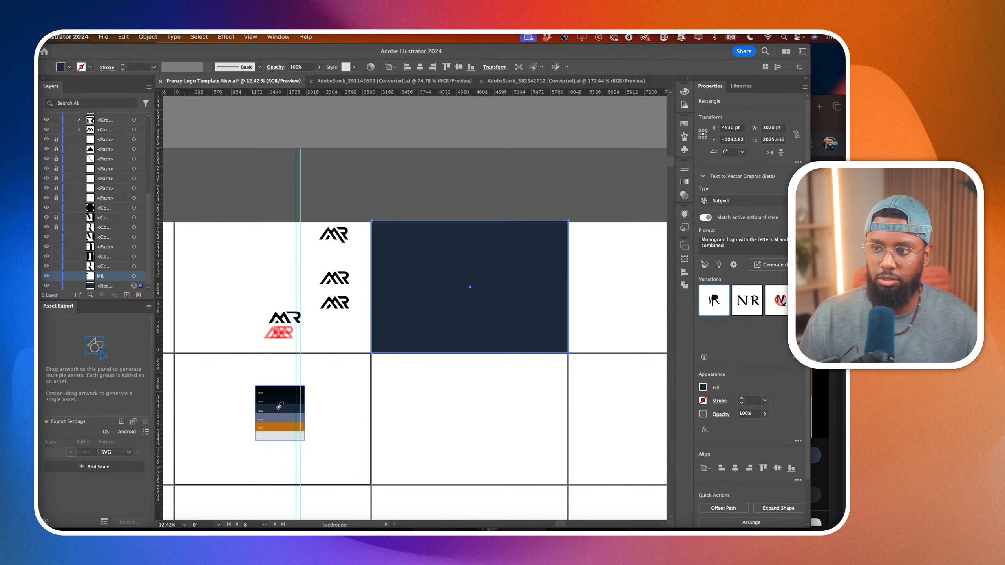
{"action": "left_click", "coordinate": [277, 400]}
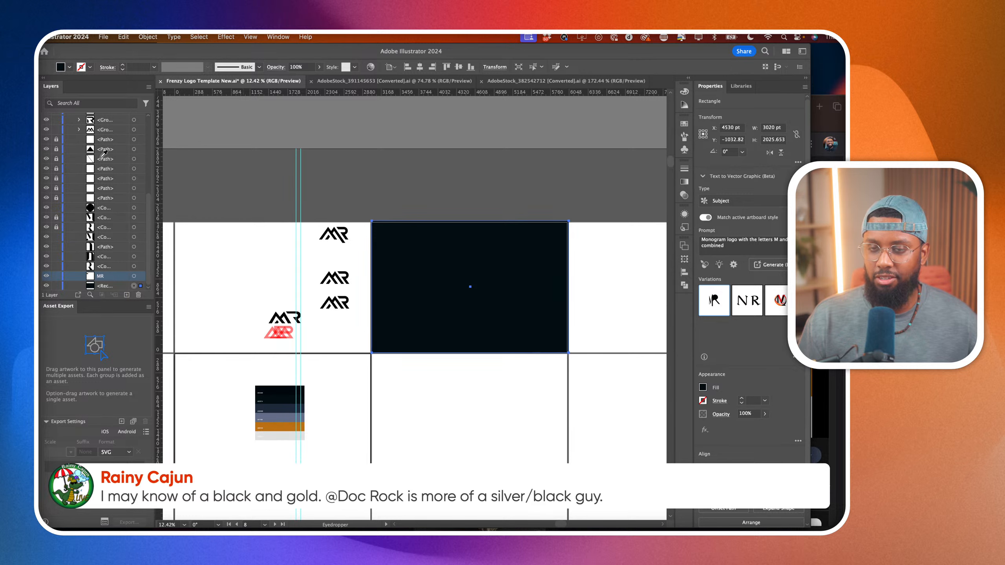
{"action": "key", "text": "v"}
{"action": "left_click", "coordinate": [327, 251]}
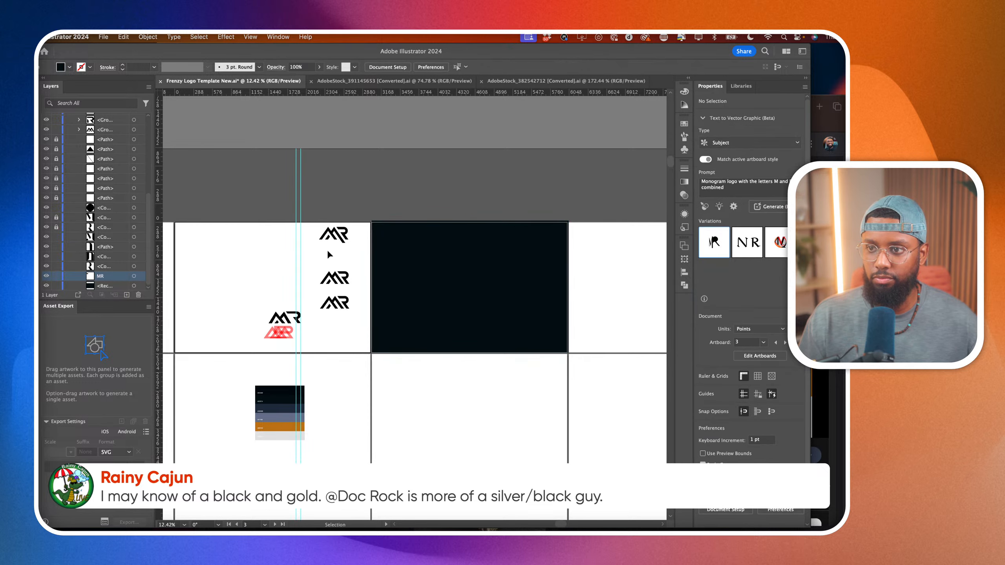
{"action": "scroll", "coordinate": [352, 241], "scroll_direction": "up", "scroll_amount": 5}
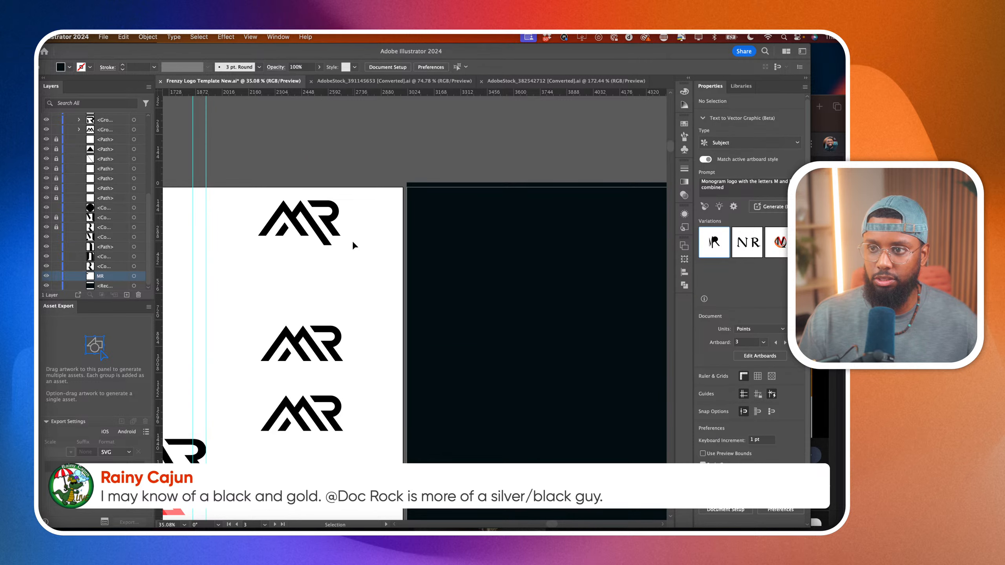
Move the middle MR logo up to sit just below the top MR logo with the extended leg, and deselect it.
{"action": "left_click_drag", "start_coordinate": [253, 384], "coordinate": [341, 457]}
{"action": "left_click_drag", "start_coordinate": [253, 318], "coordinate": [335, 292]}
{"action": "scroll", "coordinate": [314, 243], "scroll_direction": "up", "scroll_amount": 5}
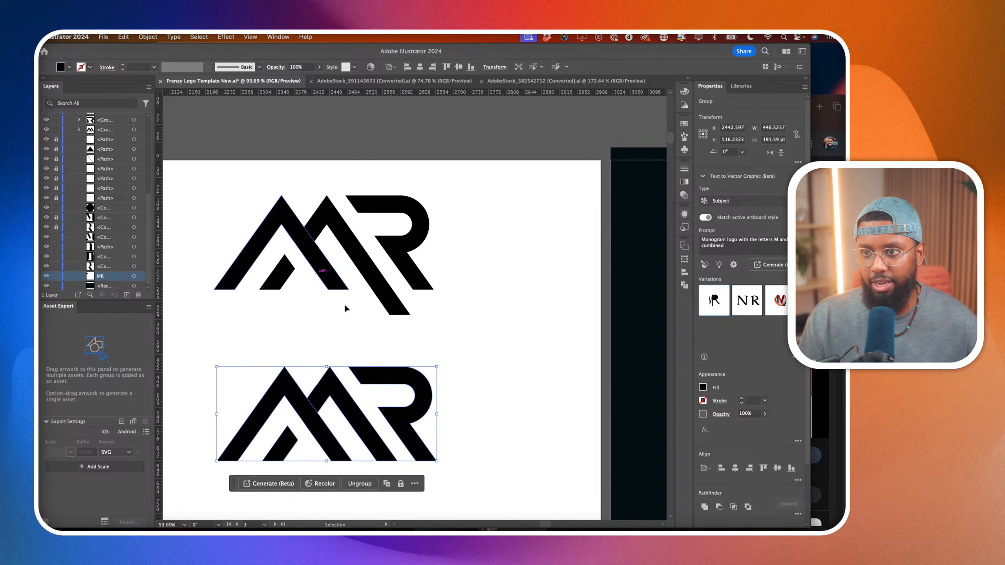
{"action": "left_click", "coordinate": [459, 314]}
Draw a black bar about 326 by 33 pt beneath the M of the top MR logo, level with the end of its extended leg.
{"action": "scroll", "coordinate": [459, 314], "scroll_direction": "left", "scroll_amount": 2}
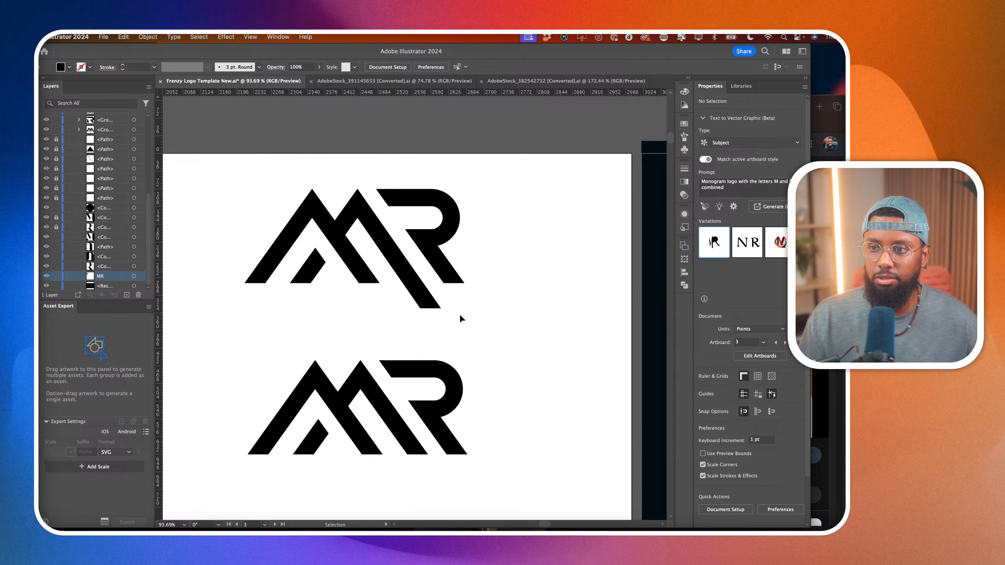
{"action": "scroll", "coordinate": [460, 315], "scroll_direction": "left", "scroll_amount": 2}
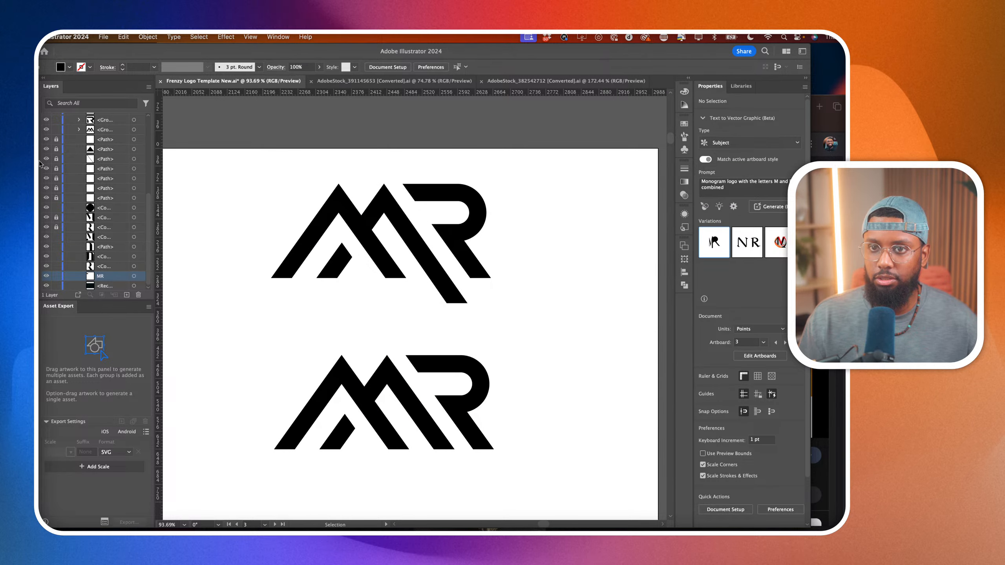
{"action": "key", "text": "m"}
{"action": "left_click_drag", "start_coordinate": [268, 287], "coordinate": [428, 304]}
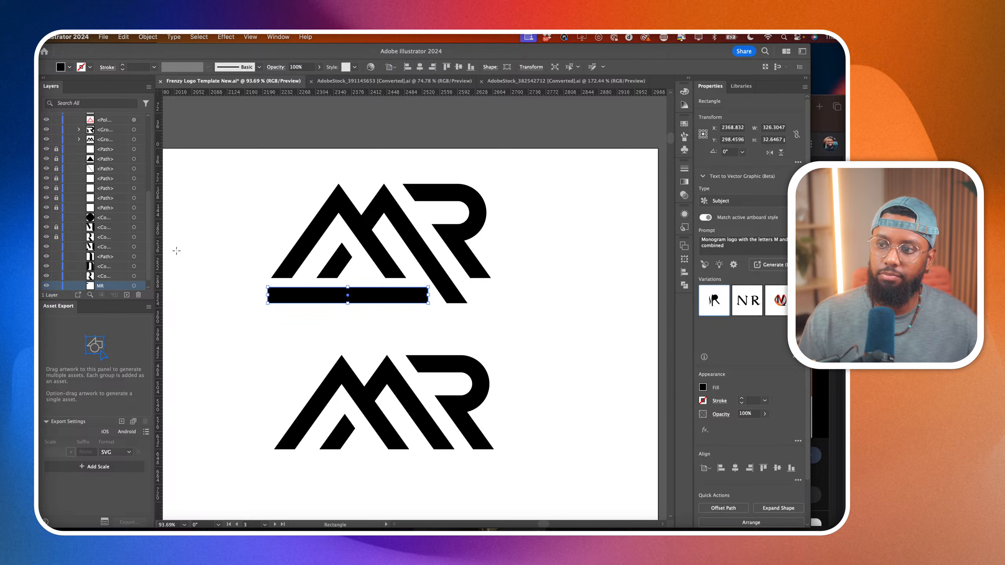
Slant the bar's right end parallel to the extended leg by moving its upper corner inward, and shift the bar about 12 pt left.
{"action": "key", "text": "a"}
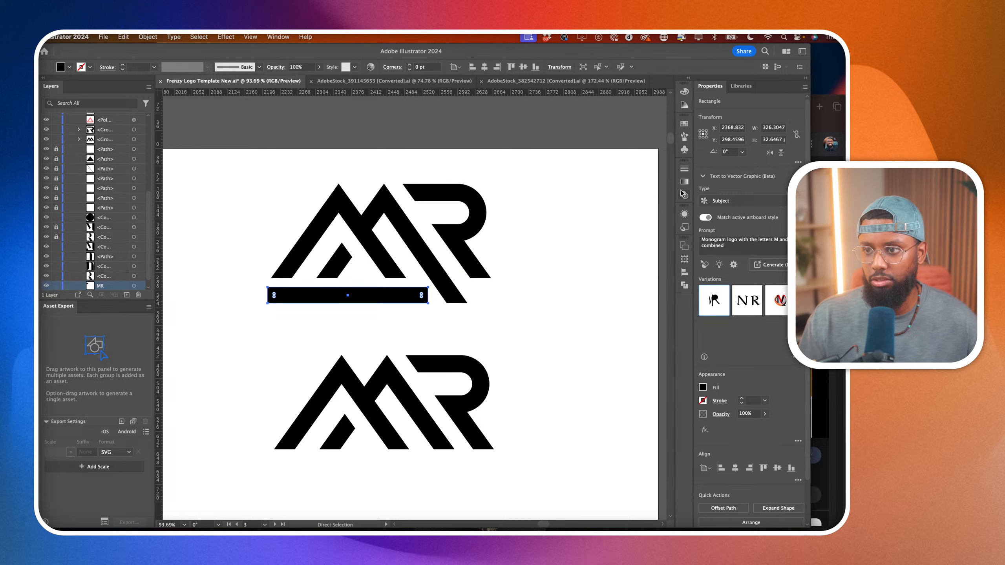
{"action": "scroll", "coordinate": [486, 293], "scroll_direction": "up", "scroll_amount": 3}
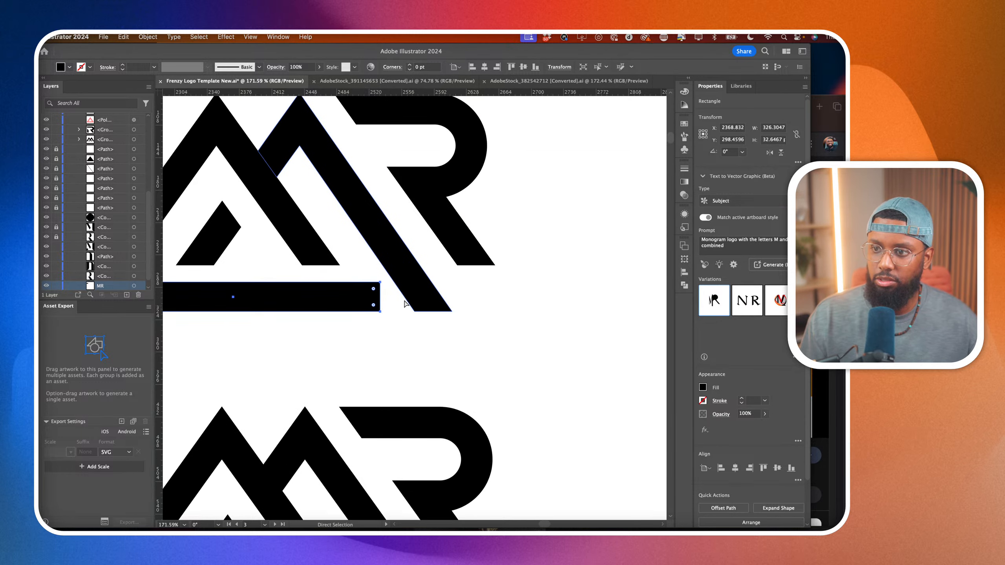
{"action": "left_click_drag", "start_coordinate": [379, 283], "coordinate": [361, 291]}
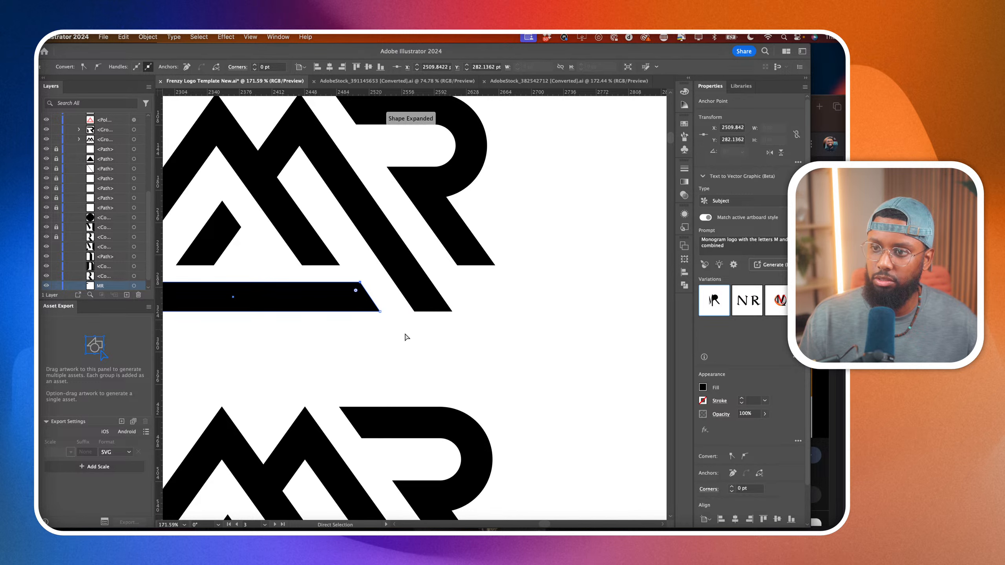
{"action": "left_click", "coordinate": [405, 336]}
{"action": "scroll", "coordinate": [405, 337], "scroll_direction": "left", "scroll_amount": 5}
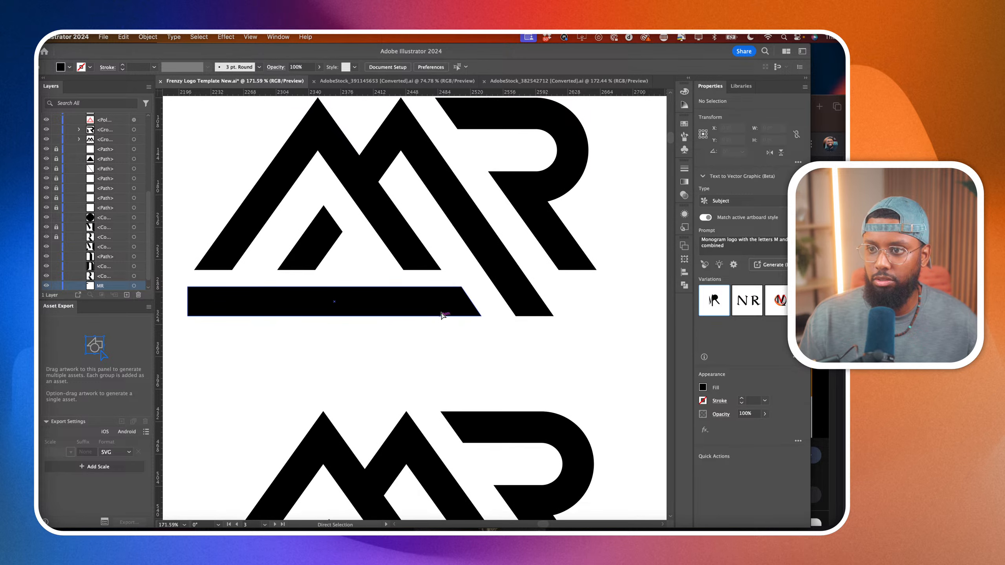
{"action": "left_click", "coordinate": [453, 300]}
{"action": "left_click_drag", "start_coordinate": [448, 313], "coordinate": [437, 311]}
{"action": "scroll", "coordinate": [318, 319], "scroll_direction": "left", "scroll_amount": 3}
{"action": "scroll", "coordinate": [317, 319], "scroll_direction": "down", "scroll_amount": 3}
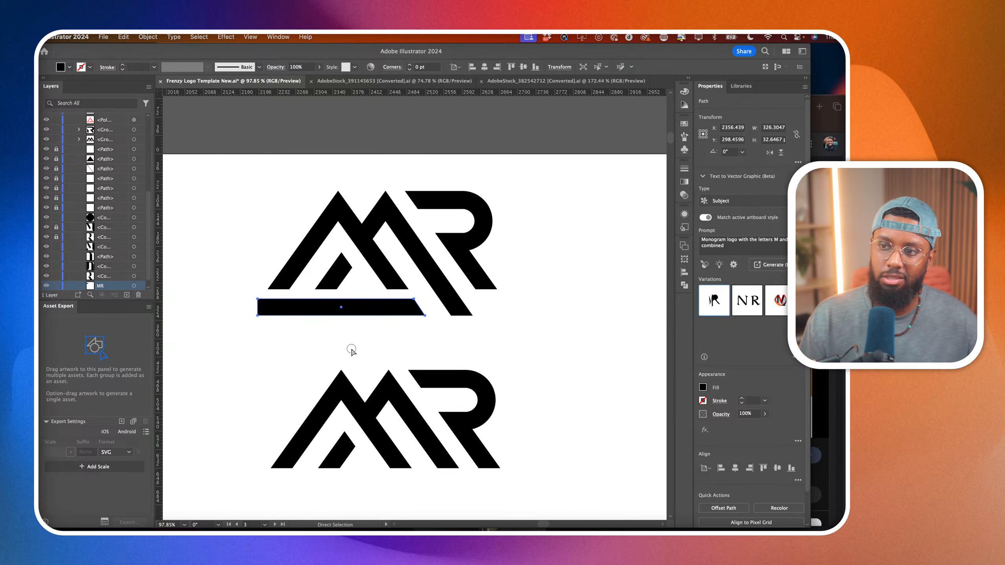
Slant the bar's left end by pulling its lower corner outward about 18 pt, and deselect the bar.
{"action": "left_click", "coordinate": [348, 351]}
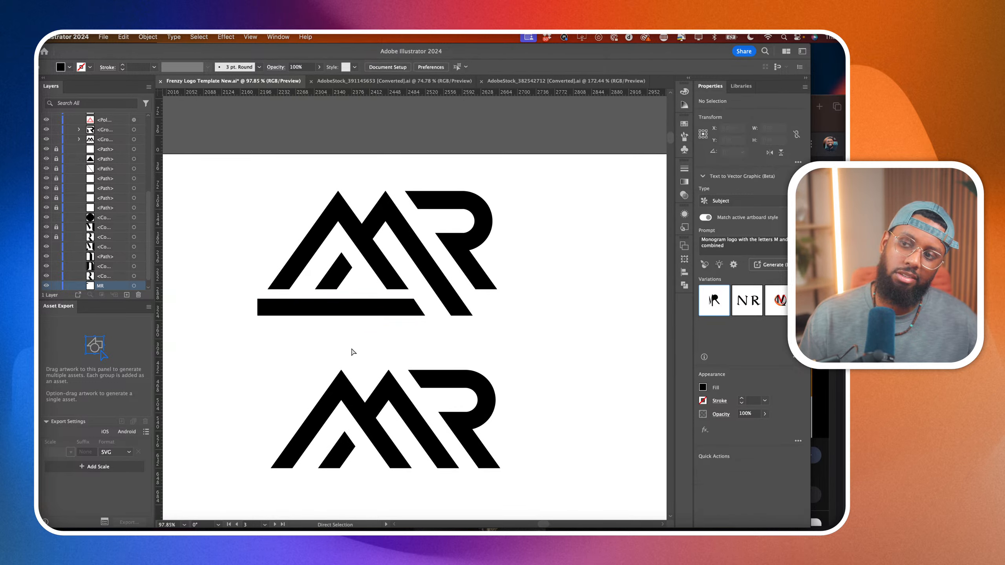
{"action": "left_click", "coordinate": [258, 316]}
{"action": "left_click", "coordinate": [248, 317]}
{"action": "mouse_move", "coordinate": [257, 315]}
{"action": "left_mouse_down"}
{"action": "mouse_move", "coordinate": [244, 316]}
{"action": "mouse_move", "coordinate": [281, 332]}
{"action": "mouse_move", "coordinate": [248, 316]}
{"action": "left_mouse_up"}
{"action": "left_click", "coordinate": [225, 304]}
{"action": "left_click", "coordinate": [579, 352]}
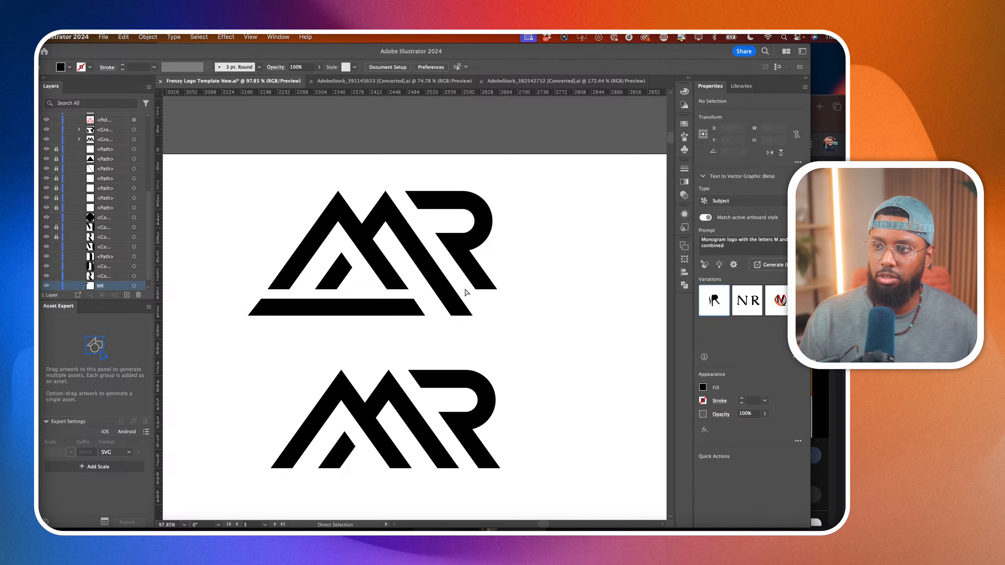
Try to extend the leg of the R in the top logo down to the bar's lower edge.
{"action": "left_click_drag", "start_coordinate": [490, 281], "coordinate": [513, 317]}
{"action": "key", "text": "super+z"}
{"action": "left_click", "coordinate": [562, 307]}
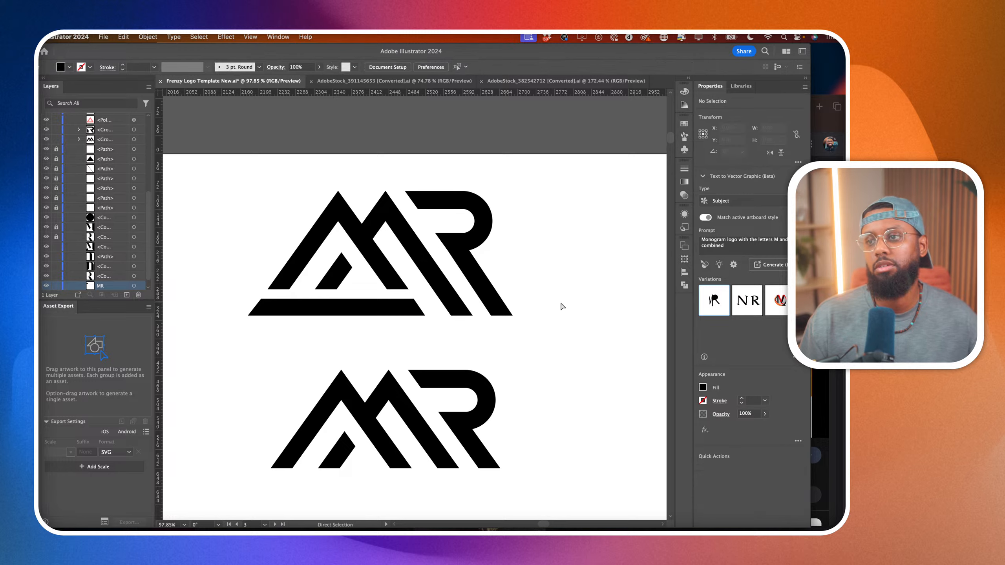
Move the slanted bar off the top logo into the empty area of the artboard and deselect it.
{"action": "scroll", "coordinate": [561, 307], "scroll_direction": "down", "scroll_amount": 5}
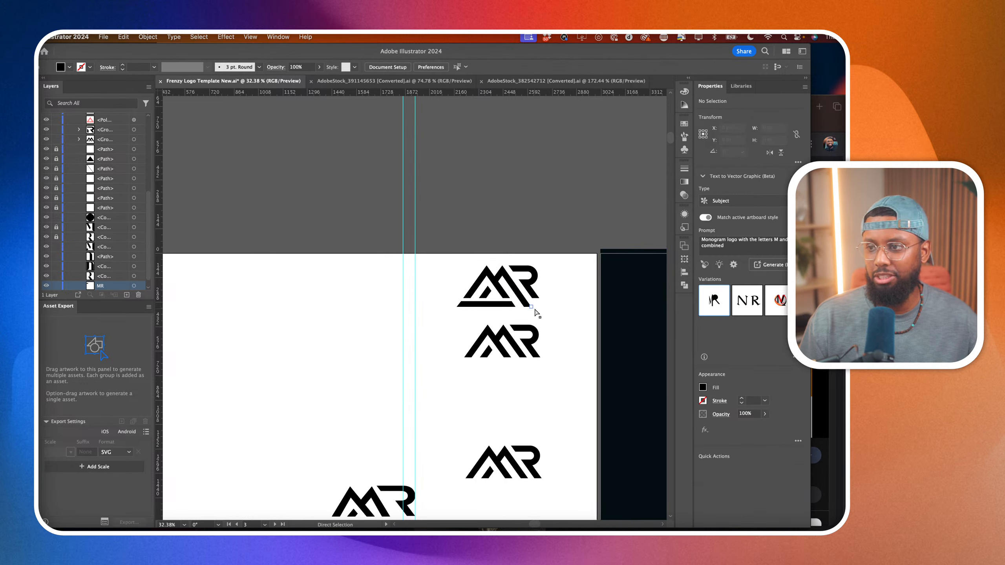
{"action": "scroll", "coordinate": [545, 312], "scroll_direction": "up", "scroll_amount": 1}
{"action": "left_click", "coordinate": [469, 305]}
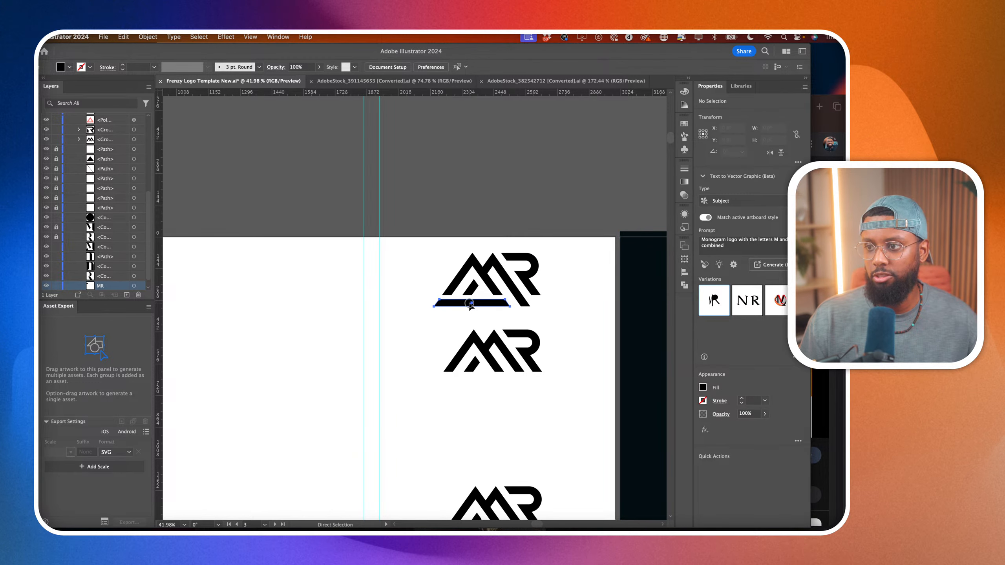
{"action": "left_click_drag", "start_coordinate": [469, 303], "coordinate": [336, 363]}
{"action": "scroll", "coordinate": [435, 337], "scroll_direction": "right", "scroll_amount": 3}
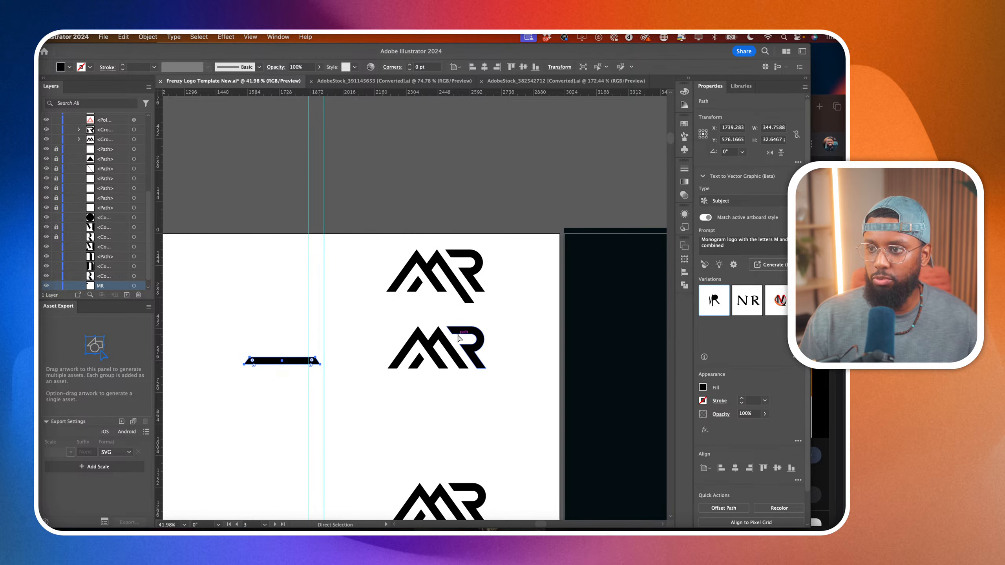
{"action": "scroll", "coordinate": [458, 338], "scroll_direction": "up", "scroll_amount": 2}
{"action": "scroll", "coordinate": [336, 216], "scroll_direction": "down", "scroll_amount": 5}
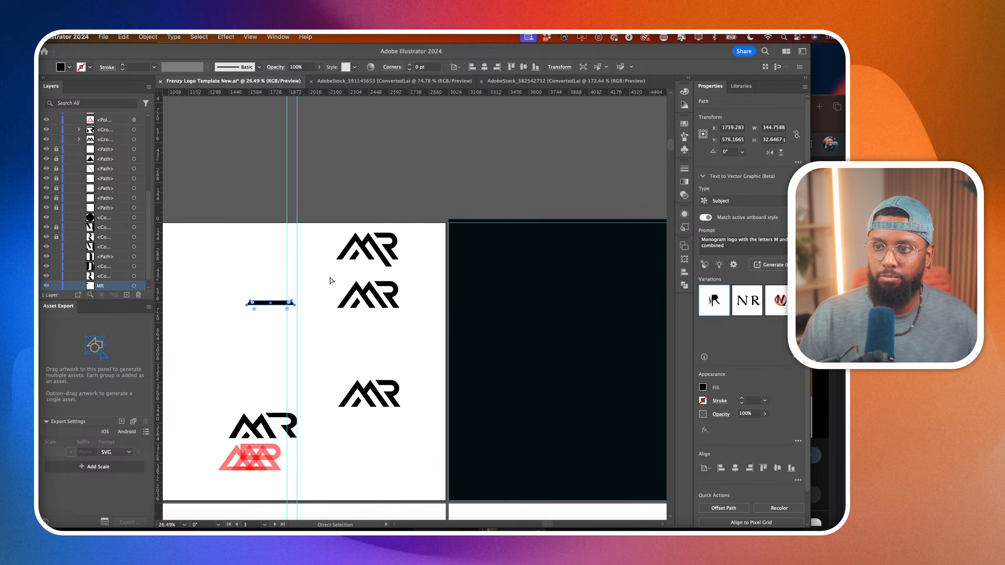
{"action": "scroll", "coordinate": [400, 312], "scroll_direction": "right", "scroll_amount": 2}
{"action": "scroll", "coordinate": [400, 313], "scroll_direction": "down", "scroll_amount": 1}
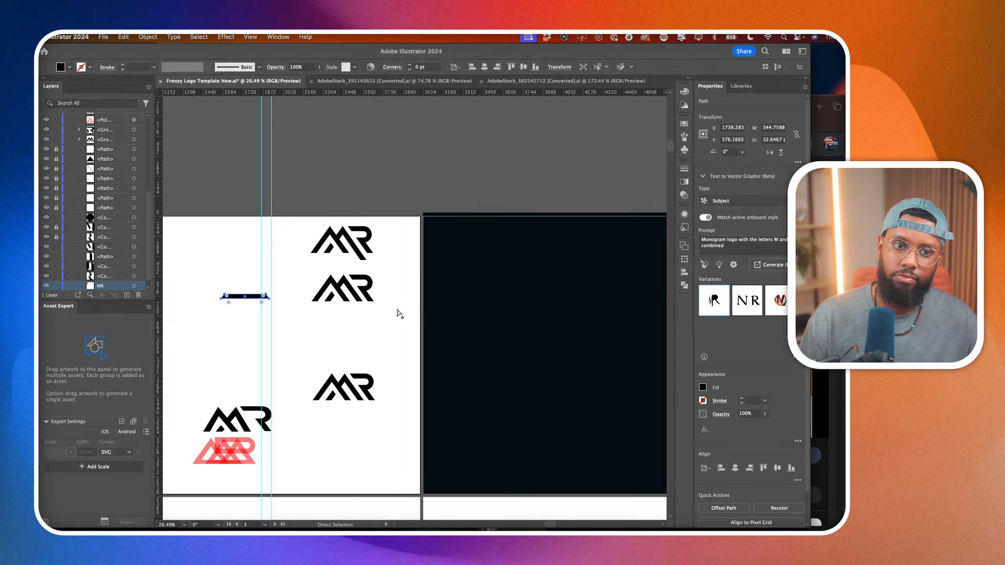
{"action": "scroll", "coordinate": [399, 314], "scroll_direction": "right", "scroll_amount": 1}
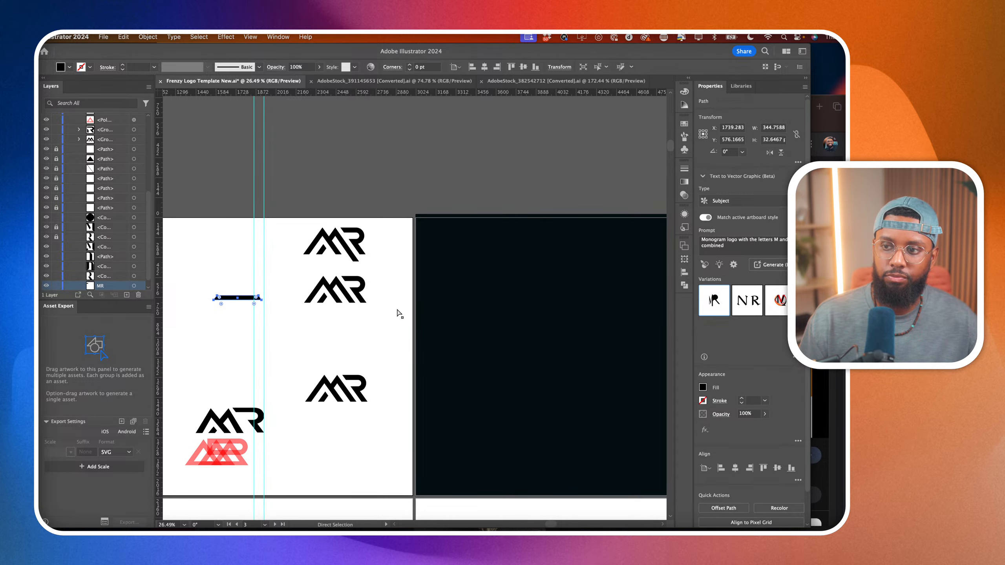
{"action": "left_click", "coordinate": [292, 213]}
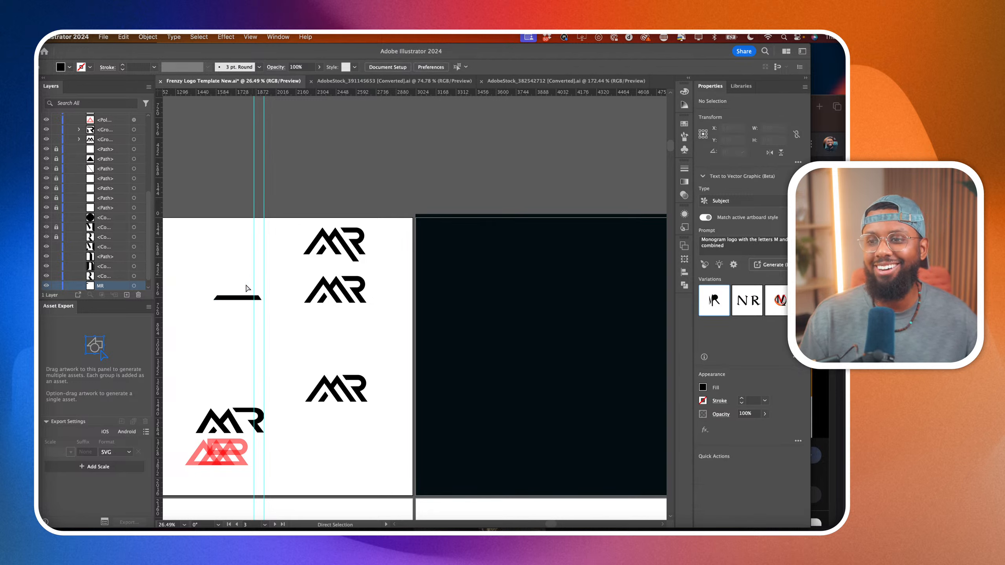
Move the slanted bar directly beneath the second MR logo, slightly past the left foot of the M.
{"action": "left_click_drag", "start_coordinate": [236, 301], "coordinate": [241, 300]}
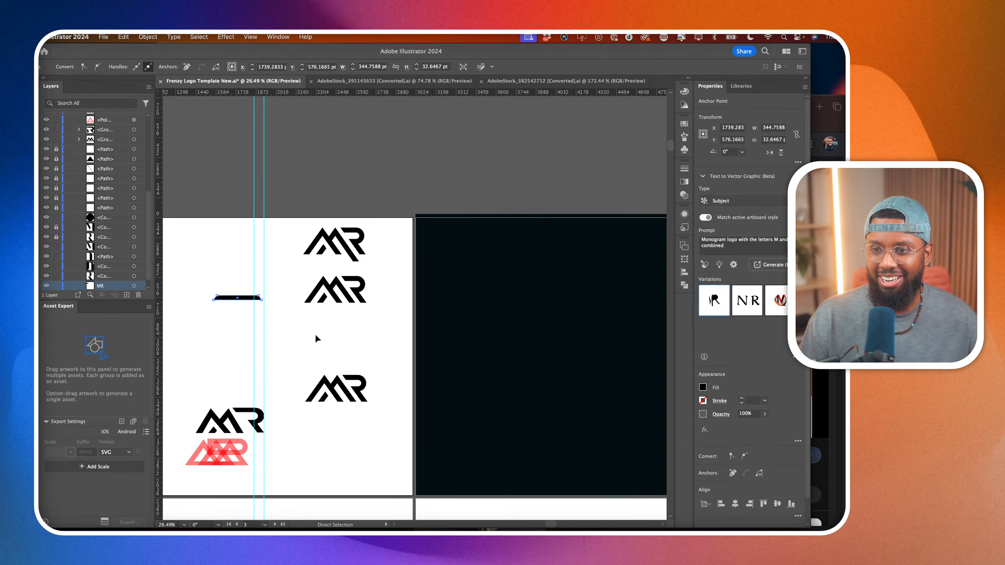
{"action": "scroll", "coordinate": [247, 323], "scroll_direction": "up", "scroll_amount": 2}
{"action": "scroll", "coordinate": [227, 295], "scroll_direction": "up", "scroll_amount": 5}
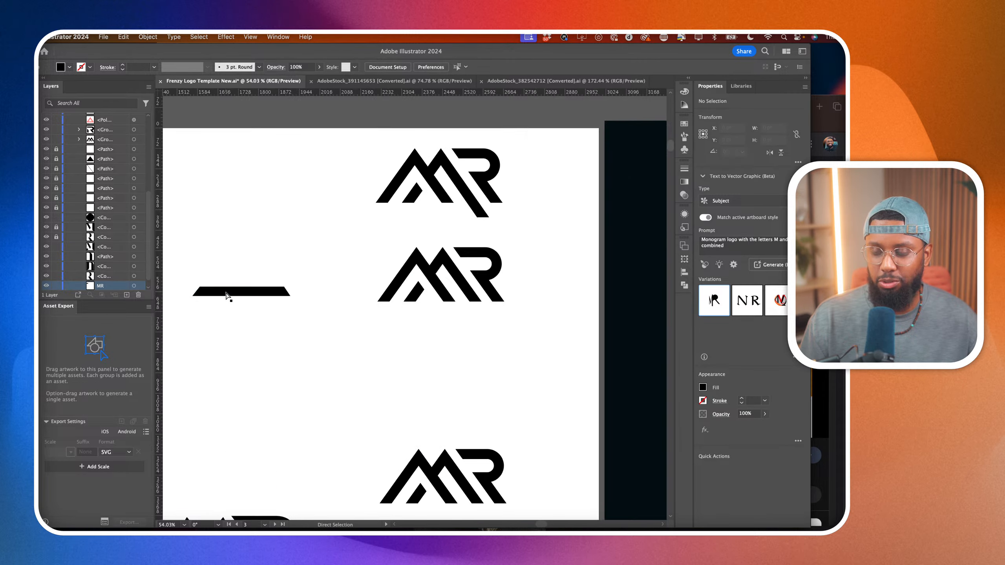
{"action": "left_click_drag", "start_coordinate": [228, 292], "coordinate": [450, 320]}
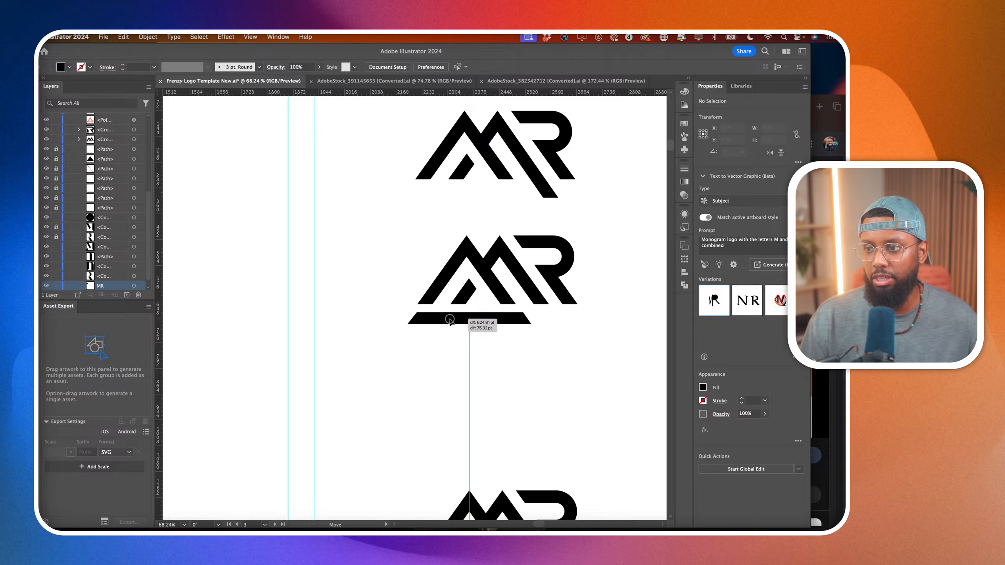
{"action": "mouse_move", "coordinate": [448, 319]}
{"action": "left_mouse_down"}
{"action": "mouse_move", "coordinate": [522, 321]}
{"action": "mouse_move", "coordinate": [445, 320]}
{"action": "left_mouse_up"}
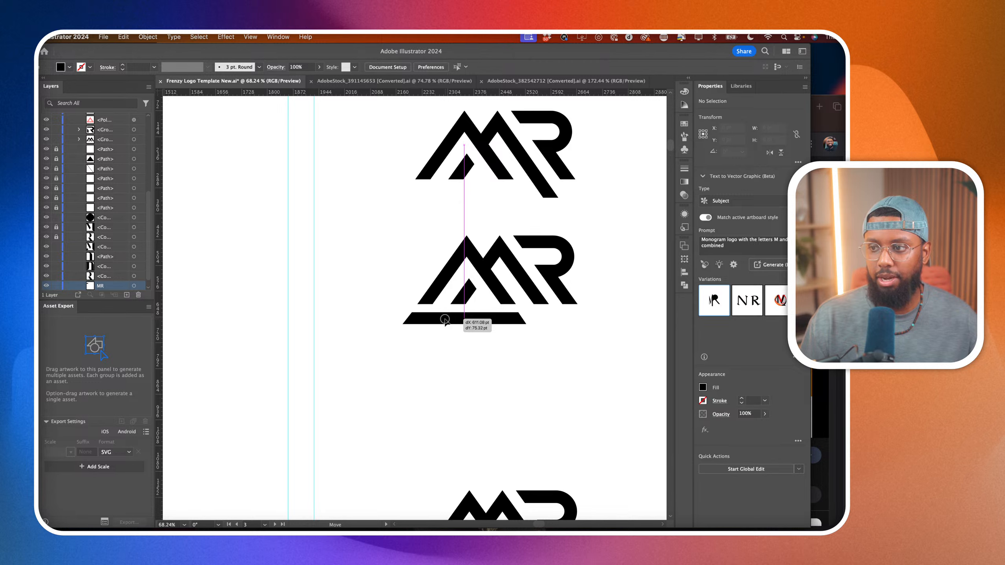
{"action": "left_click_drag", "start_coordinate": [446, 320], "coordinate": [445, 320]}
Stretch the bar's right end past the R's leg so it underlines the whole second MR logo, and deselect it.
{"action": "scroll", "coordinate": [419, 313], "scroll_direction": "right", "scroll_amount": 3}
{"action": "key", "text": "v"}
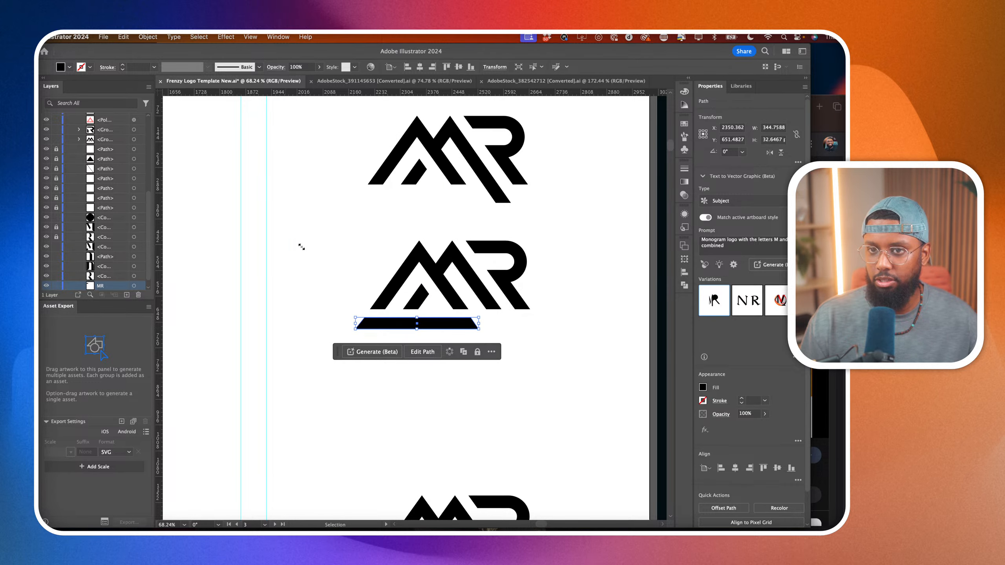
{"action": "key", "text": "a"}
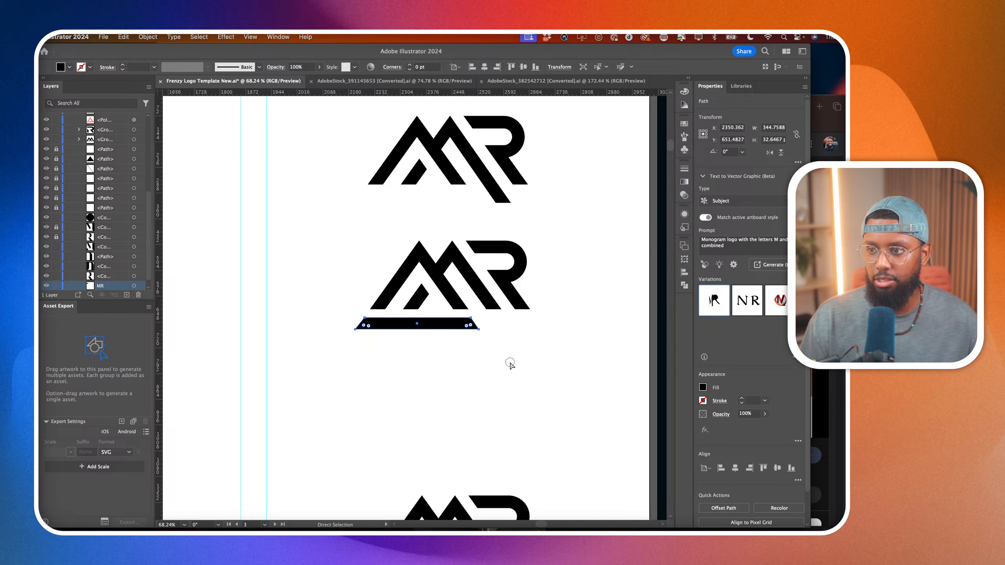
{"action": "left_click_drag", "start_coordinate": [524, 359], "coordinate": [457, 318]}
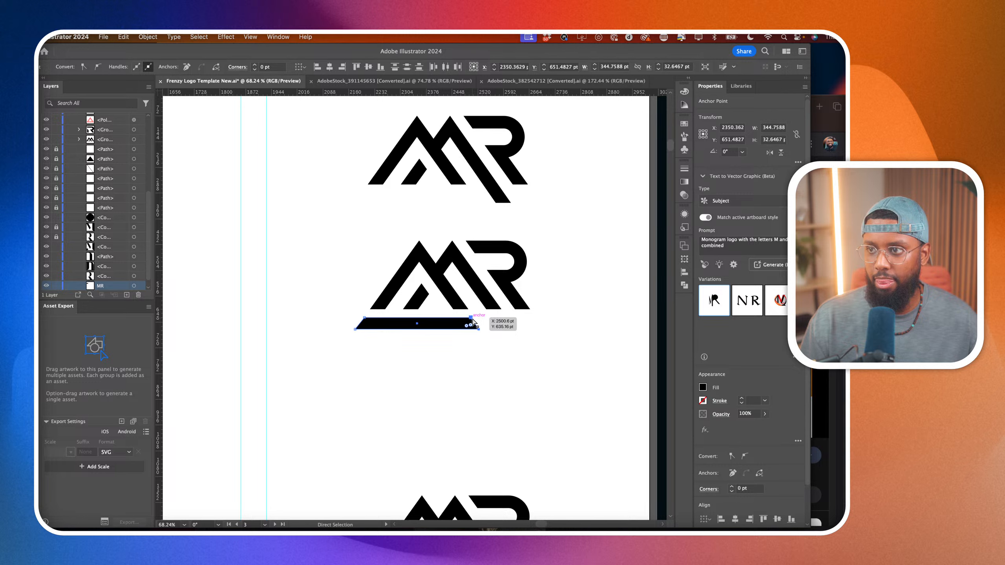
{"action": "left_click_drag", "start_coordinate": [473, 321], "coordinate": [535, 326]}
{"action": "left_click", "coordinate": [480, 370]}
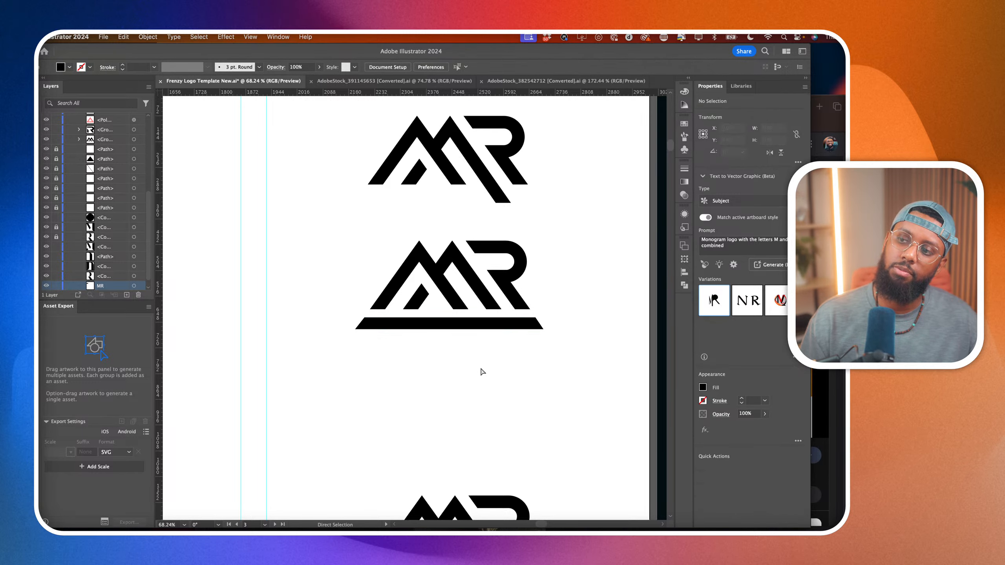
{"action": "scroll", "coordinate": [480, 370], "scroll_direction": "down", "scroll_amount": 2}
{"action": "scroll", "coordinate": [458, 370], "scroll_direction": "down", "scroll_amount": 1}
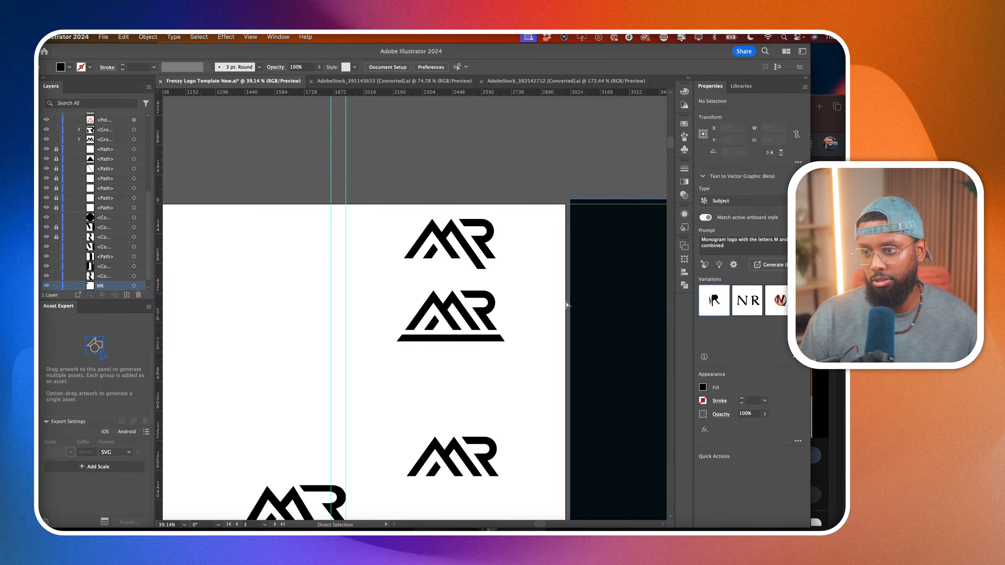
{"action": "scroll", "coordinate": [477, 335], "scroll_direction": "up", "scroll_amount": 5}
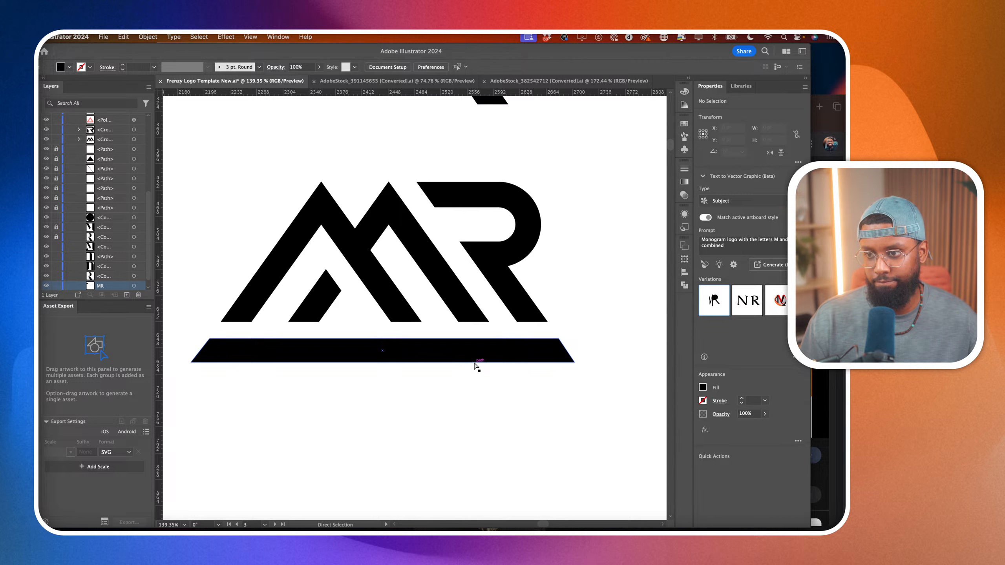
{"action": "scroll", "coordinate": [475, 363], "scroll_direction": "down", "scroll_amount": 8}
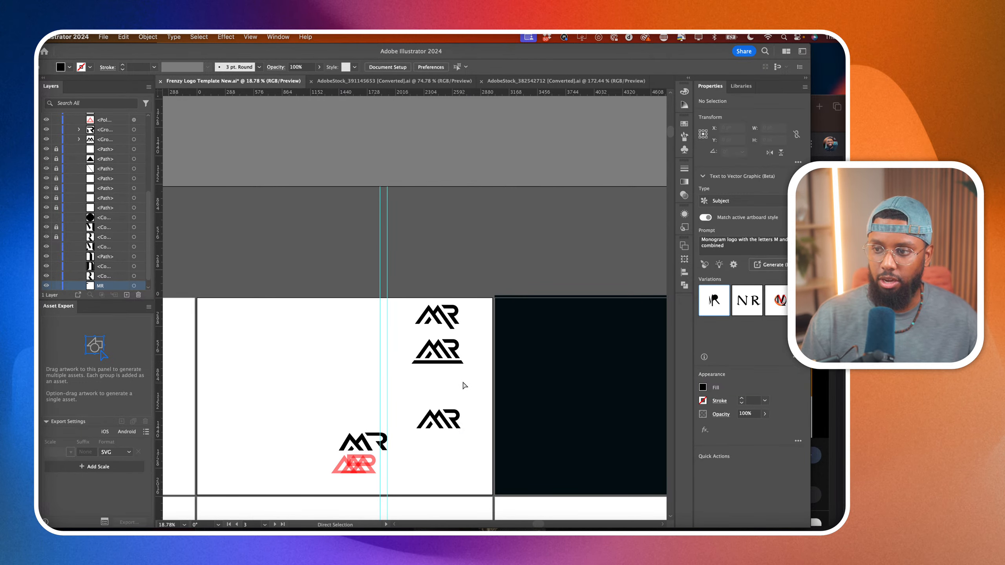
Draw an area text frame about 1377 by 265 pt beneath the underlined MR logo, replacing a first smaller frame.
{"action": "scroll", "coordinate": [455, 380], "scroll_direction": "up", "scroll_amount": 2}
{"action": "scroll", "coordinate": [444, 378], "scroll_direction": "up", "scroll_amount": 3}
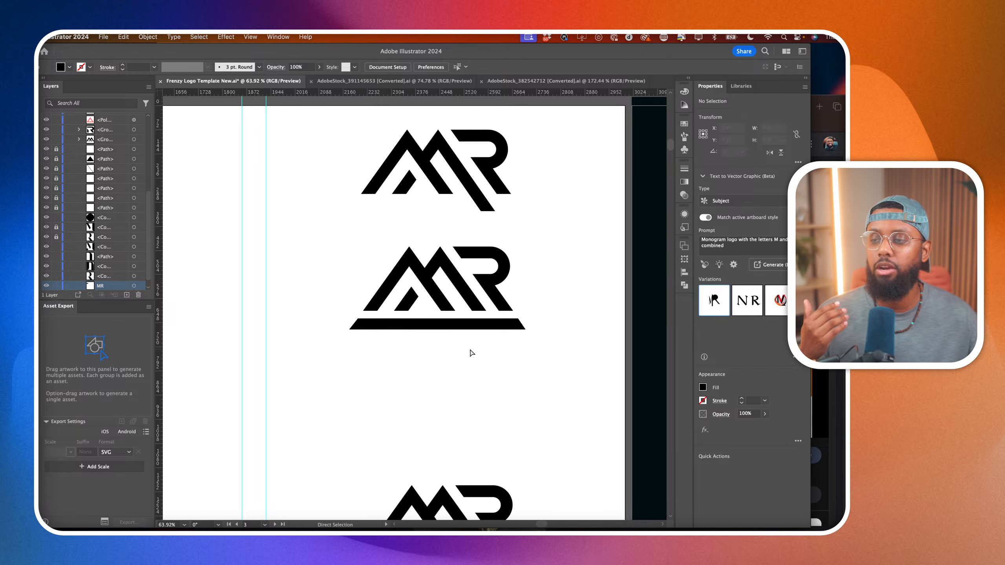
{"action": "left_click", "coordinate": [44, 133]}
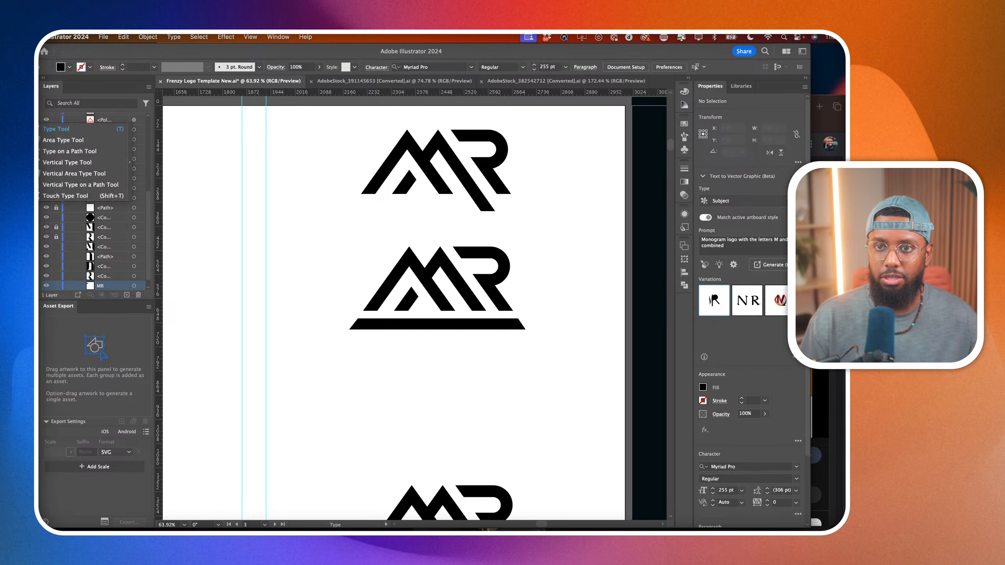
{"action": "left_click_drag", "start_coordinate": [316, 357], "coordinate": [578, 412]}
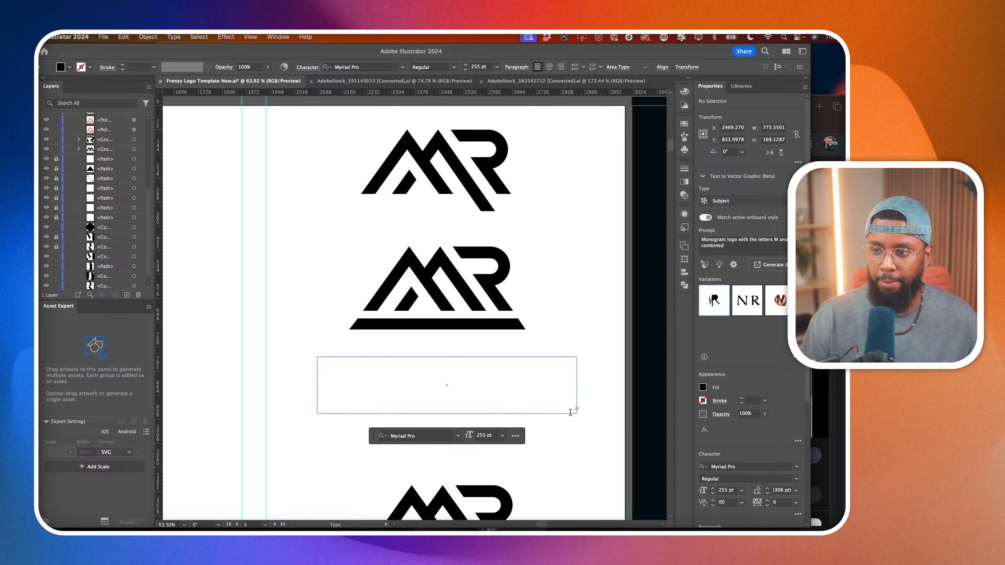
{"action": "key", "text": "super+z"}
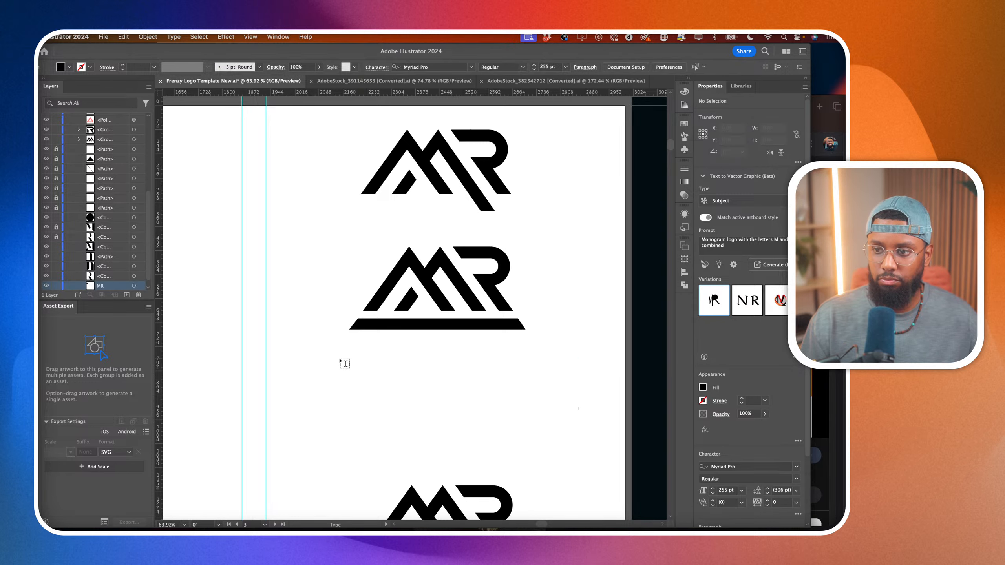
{"action": "left_click_drag", "start_coordinate": [290, 355], "coordinate": [703, 444]}
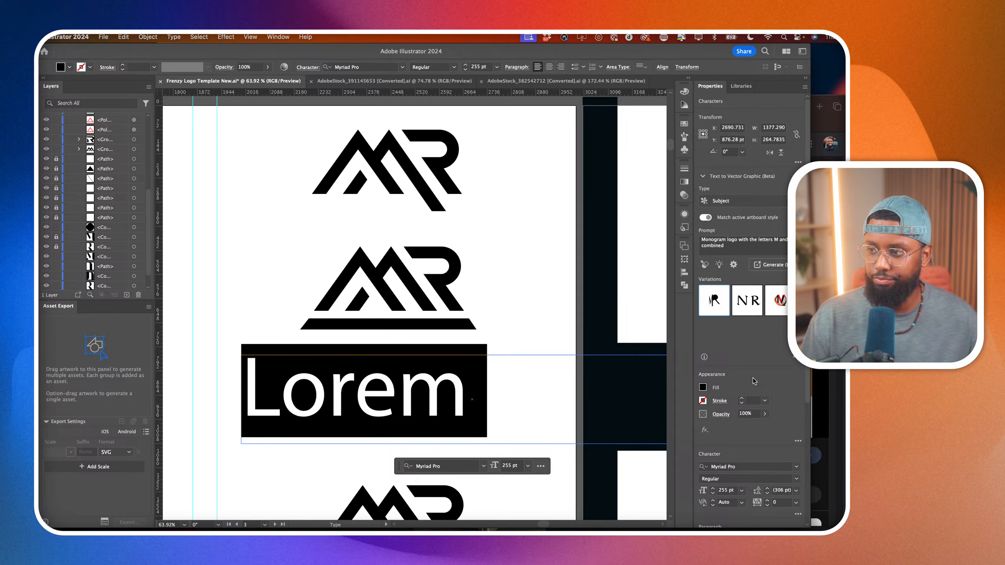
Set the placeholder text's font size to 100 pt and replace it with CONSULTING.
{"action": "double_click", "coordinate": [722, 490]}
{"action": "type", "text": "1"}
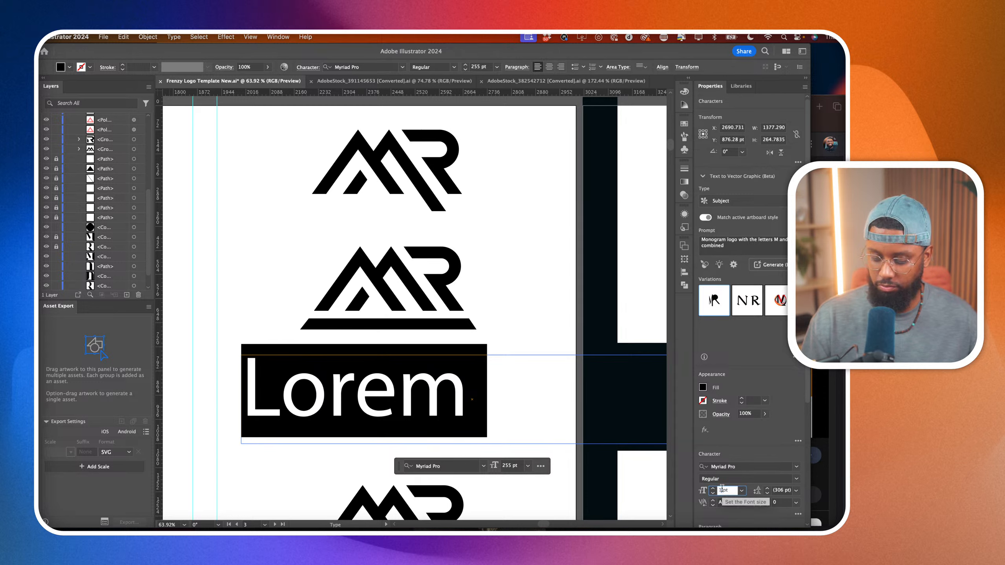
{"action": "type", "text": "00"}
{"action": "key", "text": "Return"}
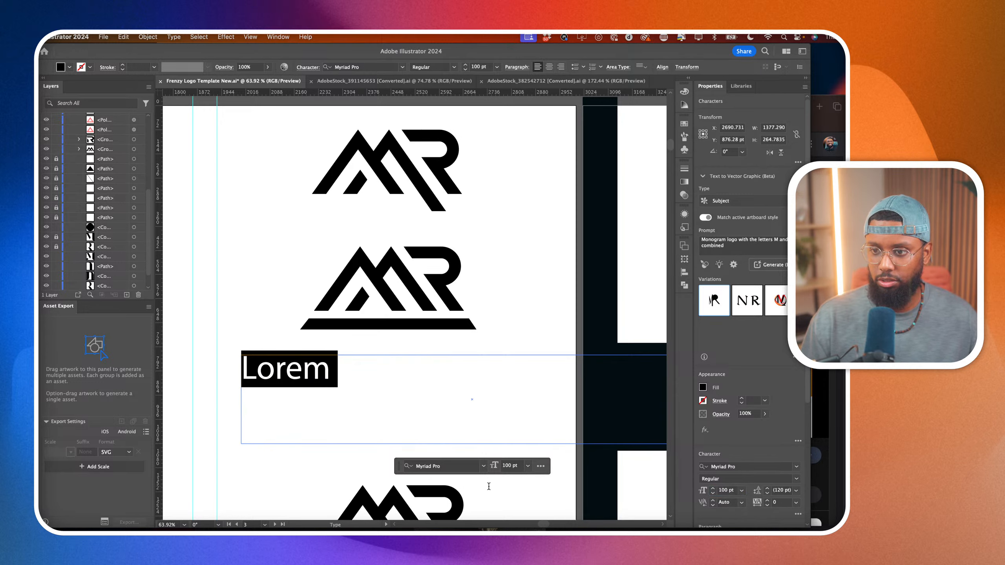
{"action": "type", "text": "C"}
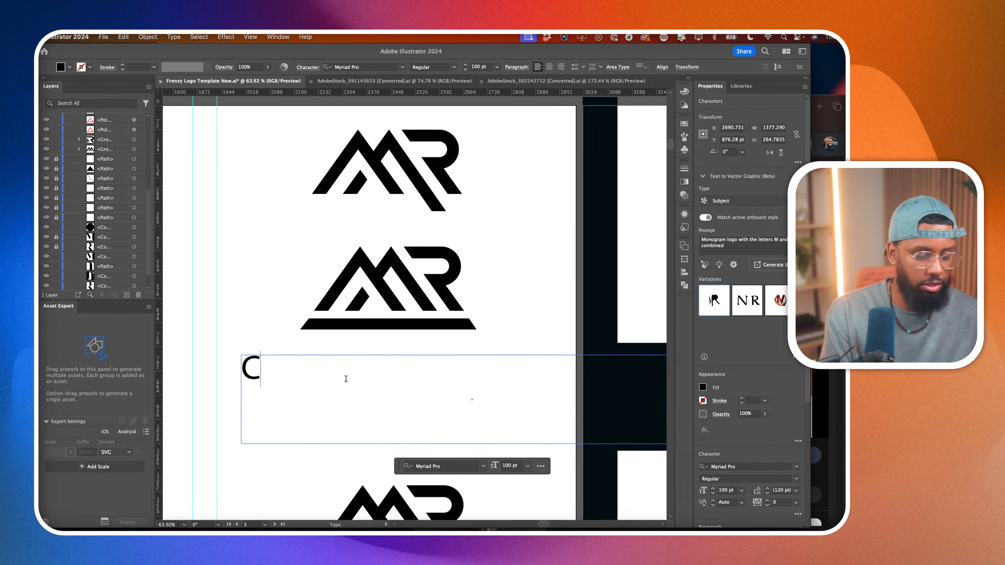
{"action": "type", "text": "ONSULTING"}
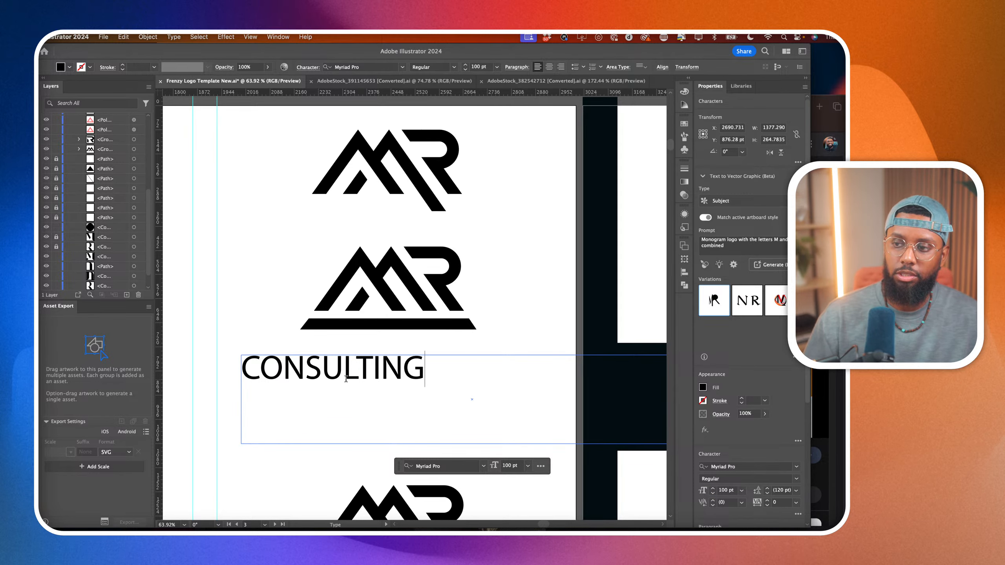
Change the font of the whole CONSULTING text to Kento.
{"action": "scroll", "coordinate": [345, 379], "scroll_direction": "down", "scroll_amount": 3}
{"action": "double_click", "coordinate": [365, 379]}
{"action": "scroll", "coordinate": [635, 399], "scroll_direction": "left", "scroll_amount": 3}
{"action": "scroll", "coordinate": [634, 399], "scroll_direction": "down", "scroll_amount": 1}
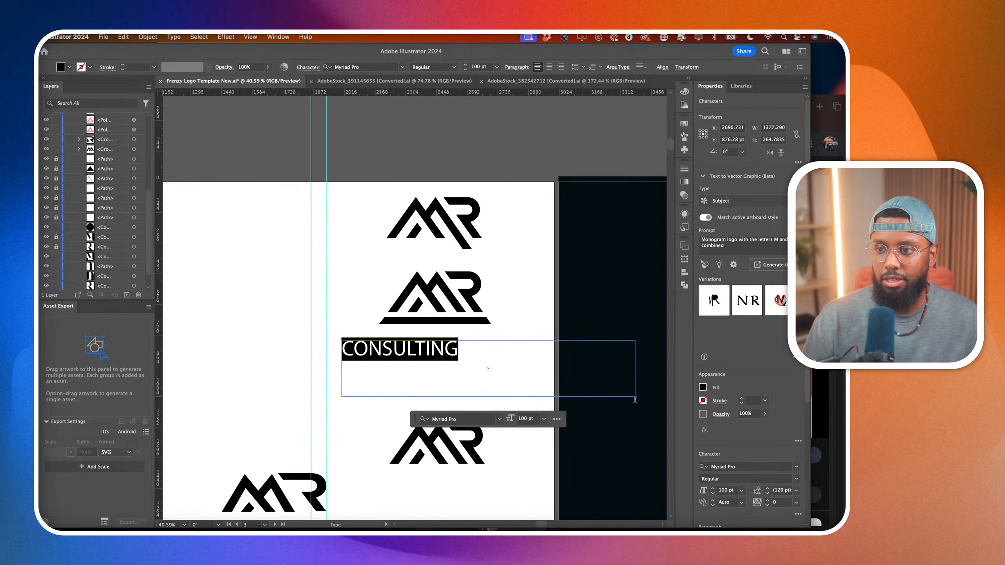
{"action": "left_click", "coordinate": [797, 468]}
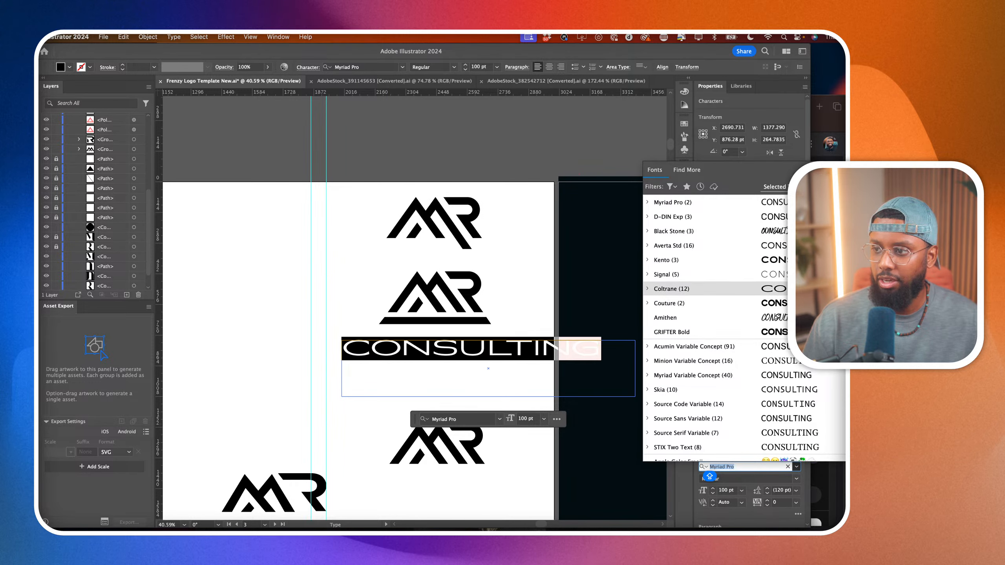
{"action": "key", "text": "Up"}
{"action": "key", "text": "Up"}
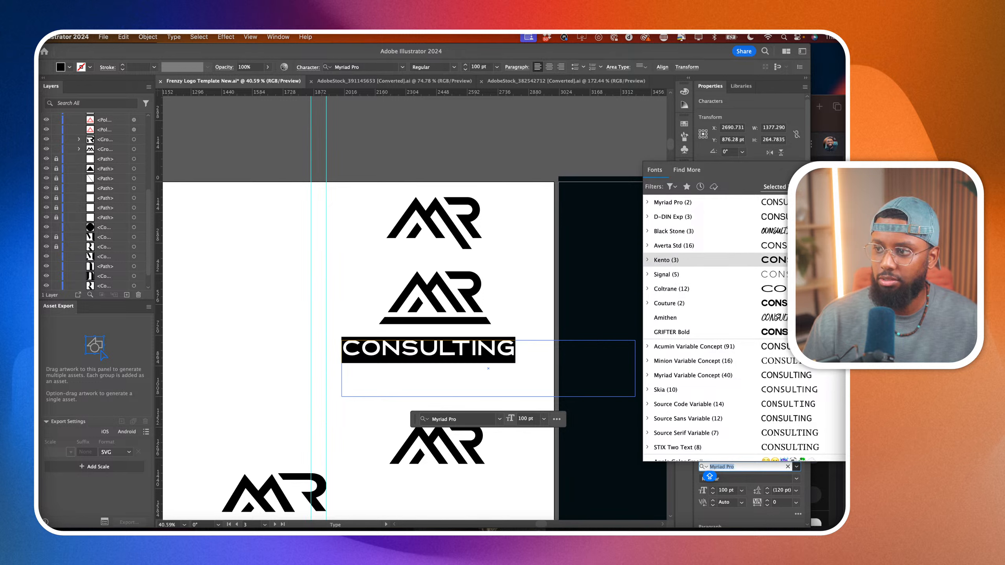
{"action": "key", "text": "Return"}
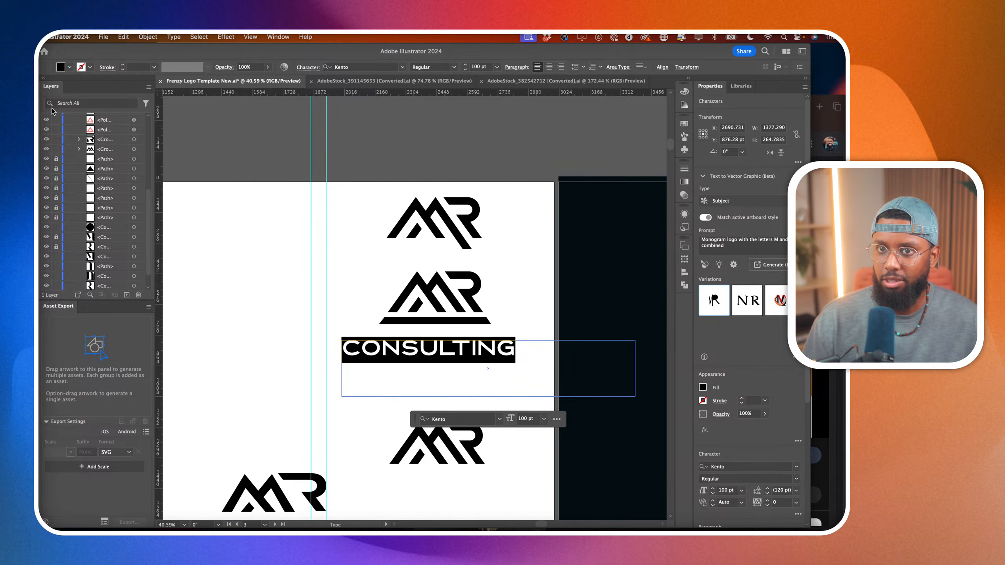
Shrink the CONSULTING text frame to about 866 by 93 pt so it fits around the word.
{"action": "key", "text": "Escape"}
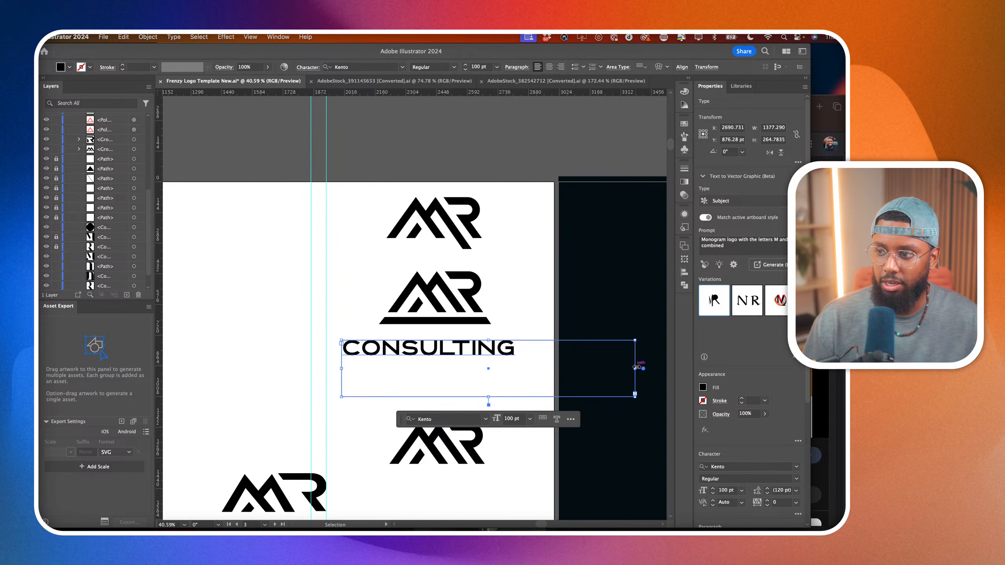
{"action": "left_click_drag", "start_coordinate": [635, 368], "coordinate": [525, 369]}
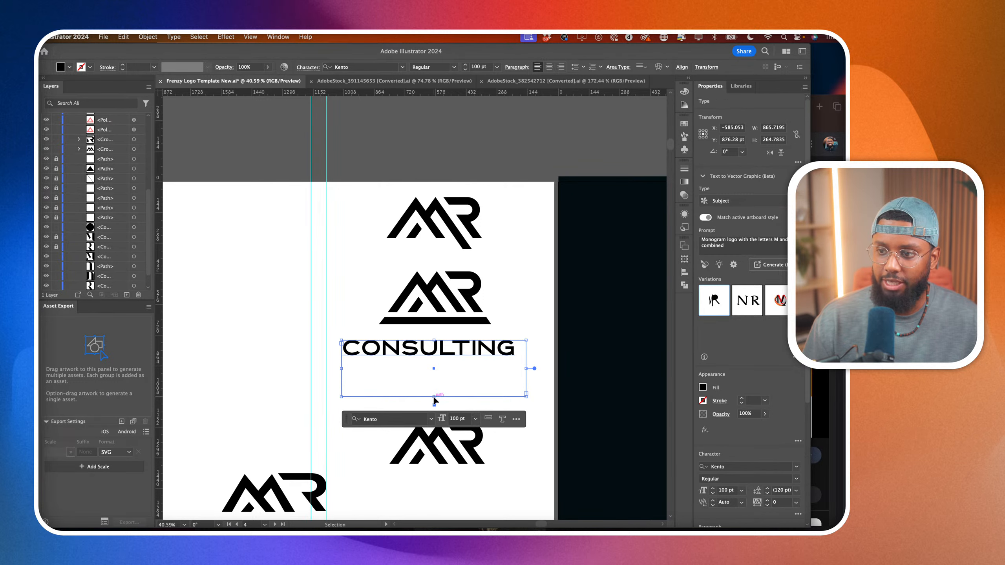
{"action": "left_click_drag", "start_coordinate": [435, 402], "coordinate": [438, 362]}
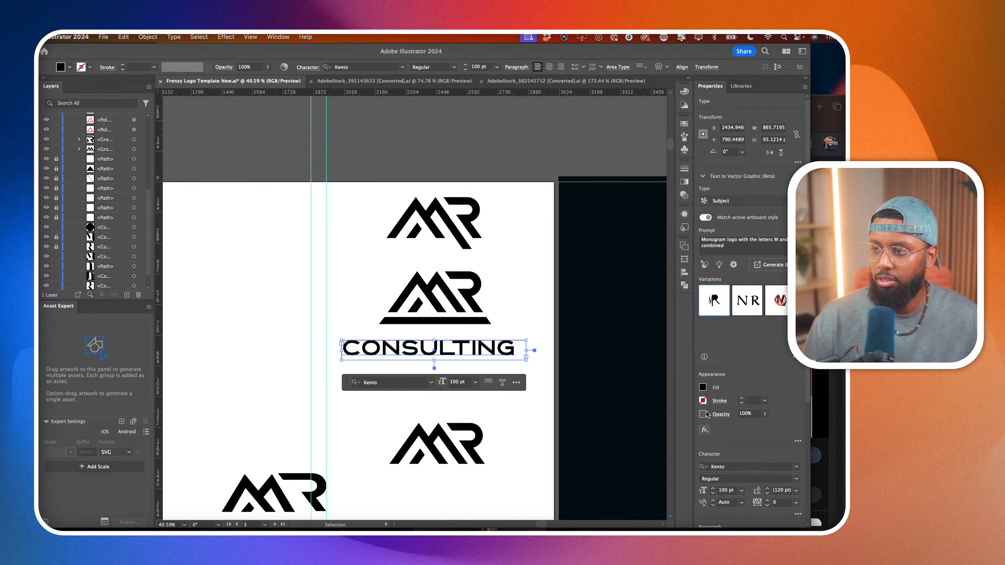
Make the CONSULTING text Bold at 37 pt and centre it within its frame.
{"action": "left_click", "coordinate": [796, 479]}
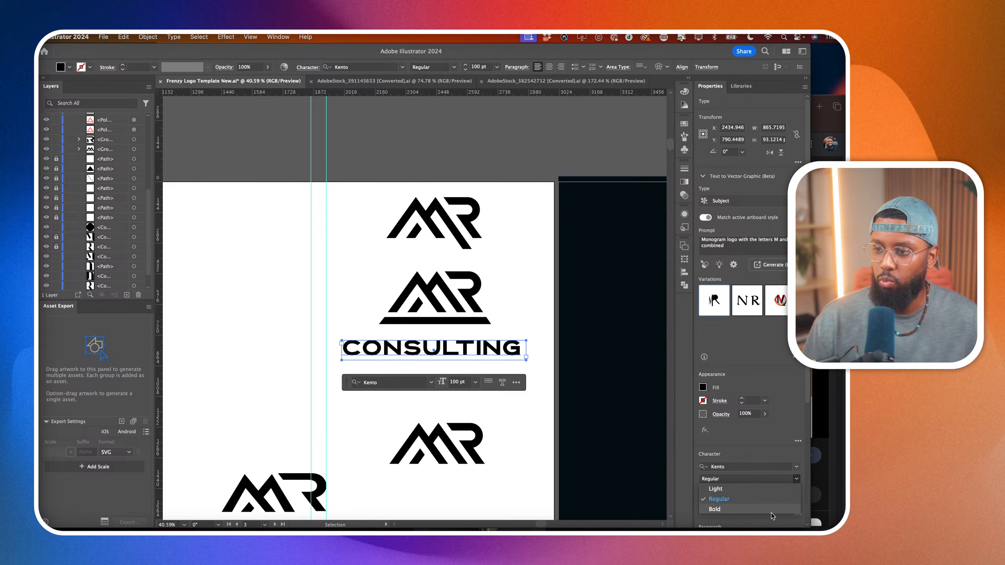
{"action": "left_click", "coordinate": [742, 508]}
{"action": "left_click", "coordinate": [726, 491]}
{"action": "type", "text": "37"}
{"action": "key", "text": "Return"}
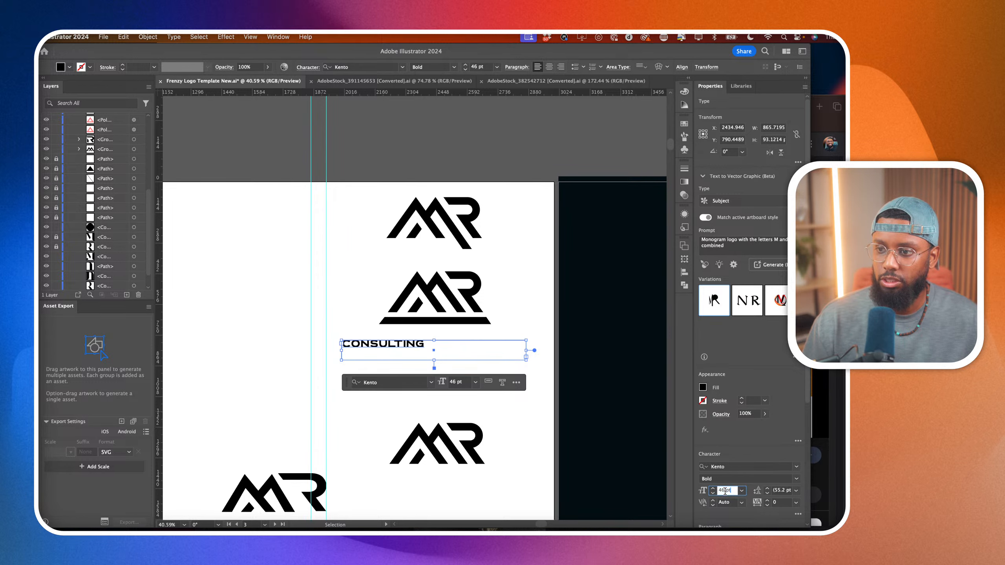
{"action": "left_click", "coordinate": [549, 67]}
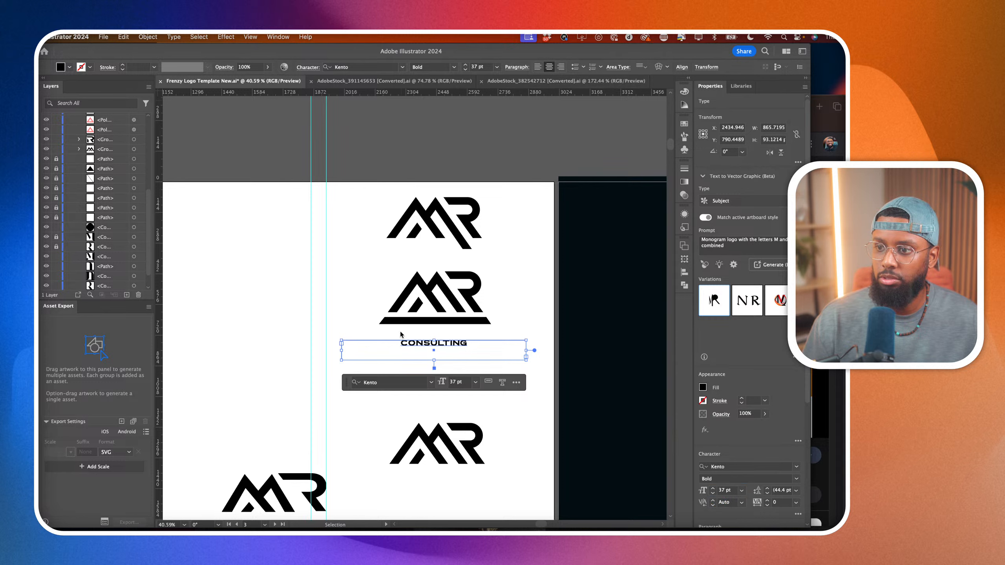
Move the CONSULTING text up onto the bar under the second MR logo, fill it white and deselect it.
{"action": "left_click_drag", "start_coordinate": [440, 350], "coordinate": [438, 317]}
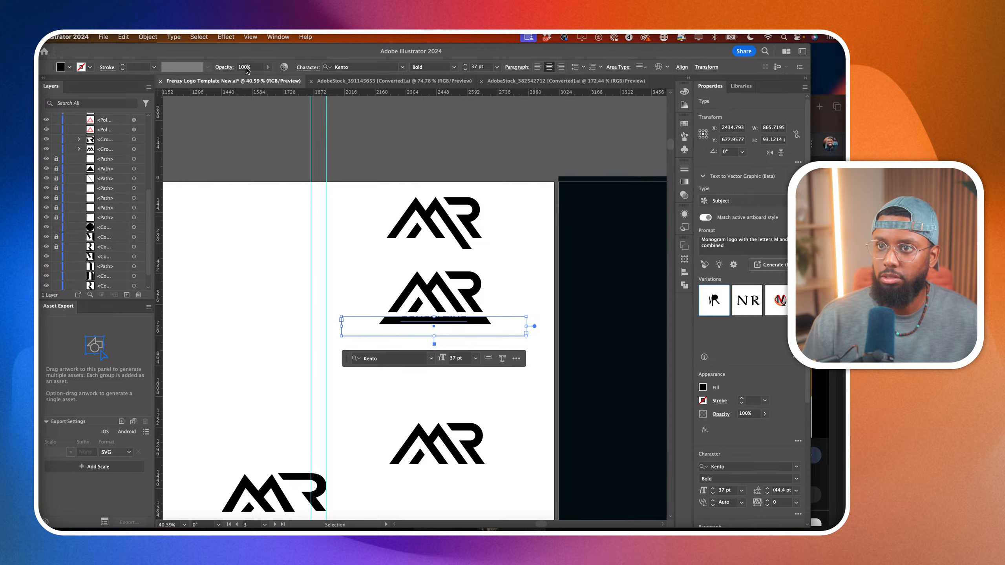
{"action": "left_click", "coordinate": [703, 388]}
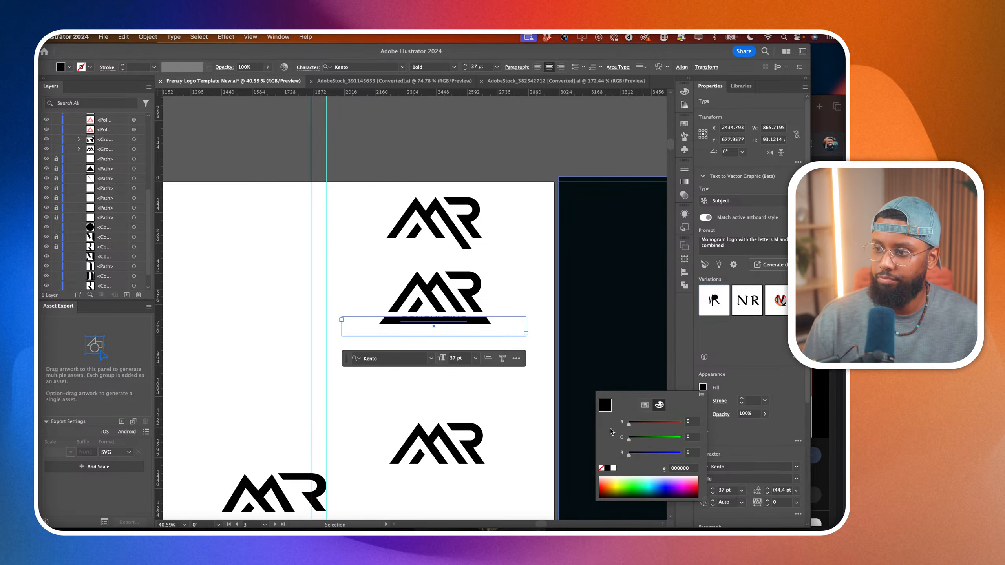
{"action": "left_click", "coordinate": [614, 469]}
{"action": "left_click", "coordinate": [484, 374]}
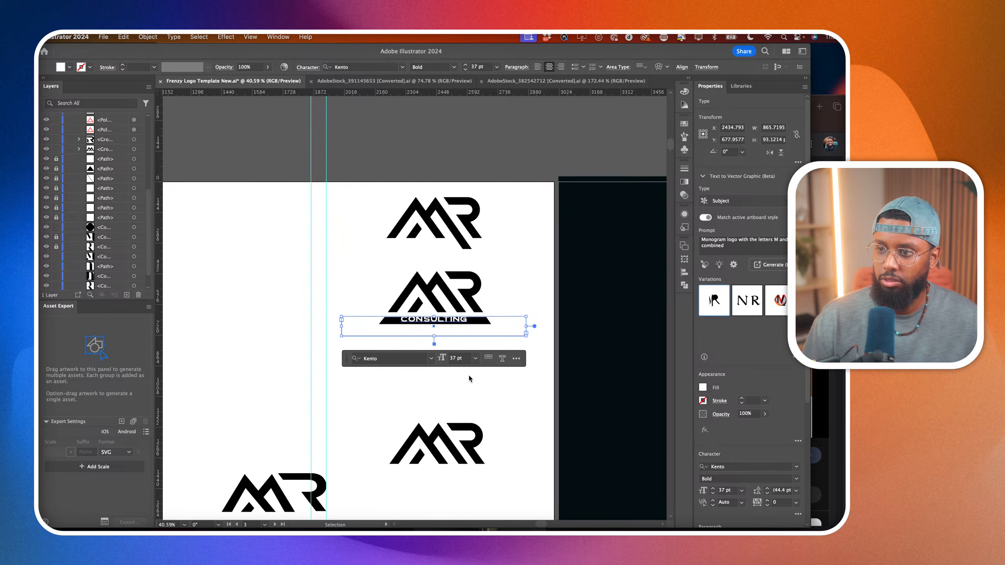
{"action": "left_click", "coordinate": [461, 340]}
Centre the CONSULTING text on the bar, reduce its font size to 25 pt and deselect it.
{"action": "scroll", "coordinate": [432, 340], "scroll_direction": "up", "scroll_amount": 5}
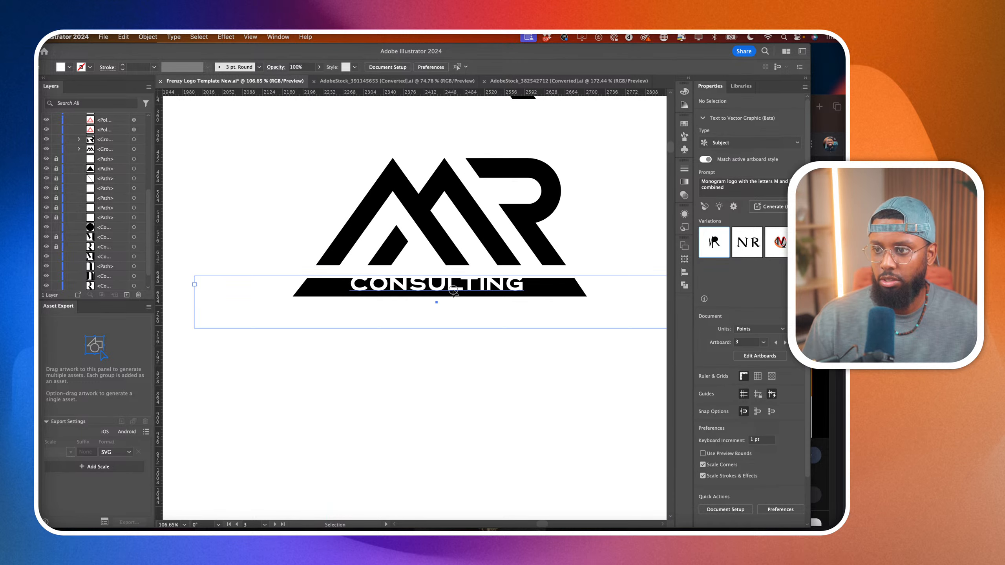
{"action": "left_click_drag", "start_coordinate": [451, 289], "coordinate": [451, 291]}
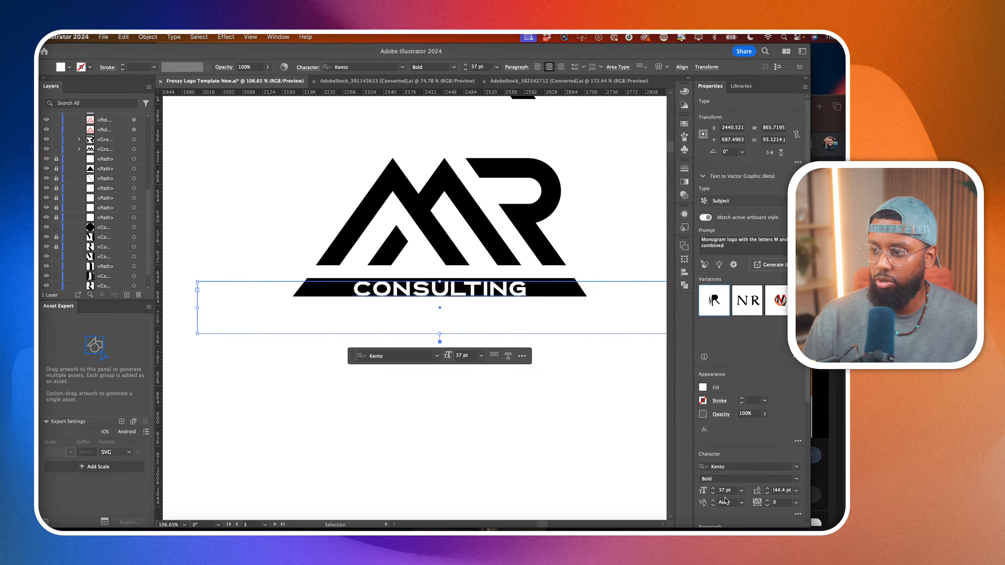
{"action": "left_click", "coordinate": [724, 490]}
{"action": "type", "text": "15"}
{"action": "key", "text": "Return"}
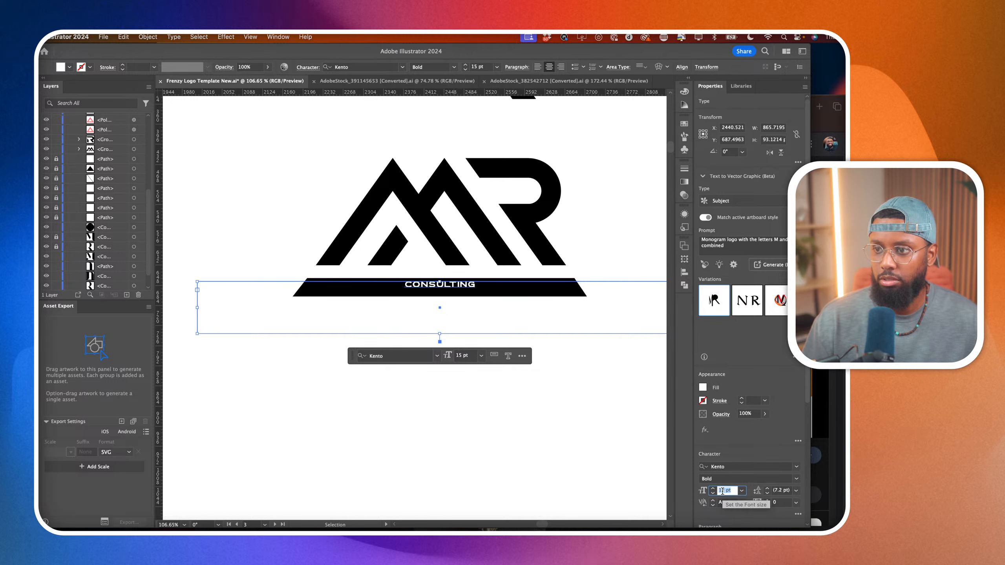
{"action": "key", "text": "Up"}
{"action": "key", "text": "Up"}
{"action": "key", "text": "Up"}
{"action": "key", "text": "Up"}
{"action": "key", "text": "Up"}
{"action": "key", "text": "Up"}
{"action": "key", "text": "Up"}
{"action": "key", "text": "Up"}
{"action": "key", "text": "Up"}
{"action": "key", "text": "Up"}
{"action": "key", "text": "Up"}
{"action": "key", "text": "Up"}
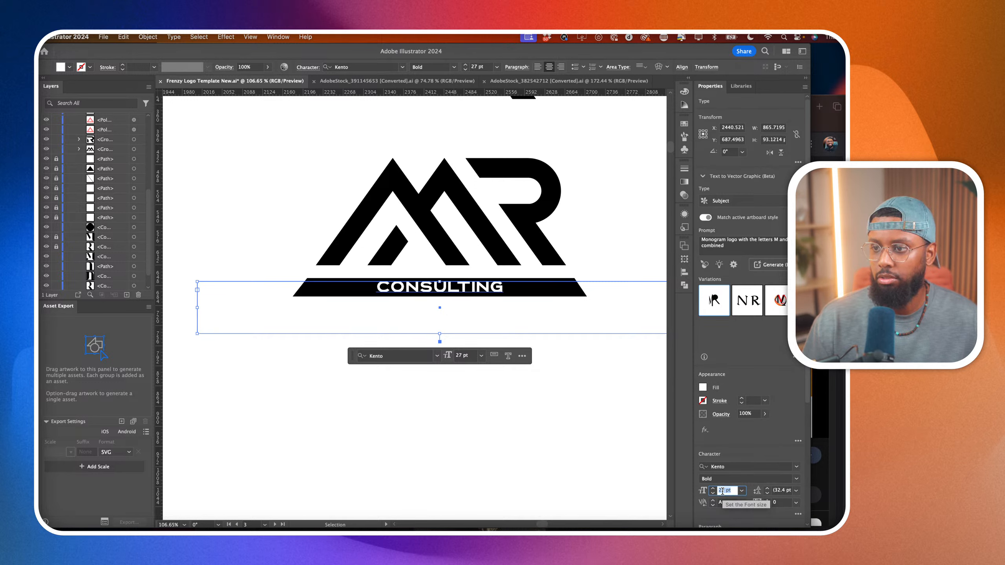
{"action": "key", "text": "Down"}
{"action": "key", "text": "Down"}
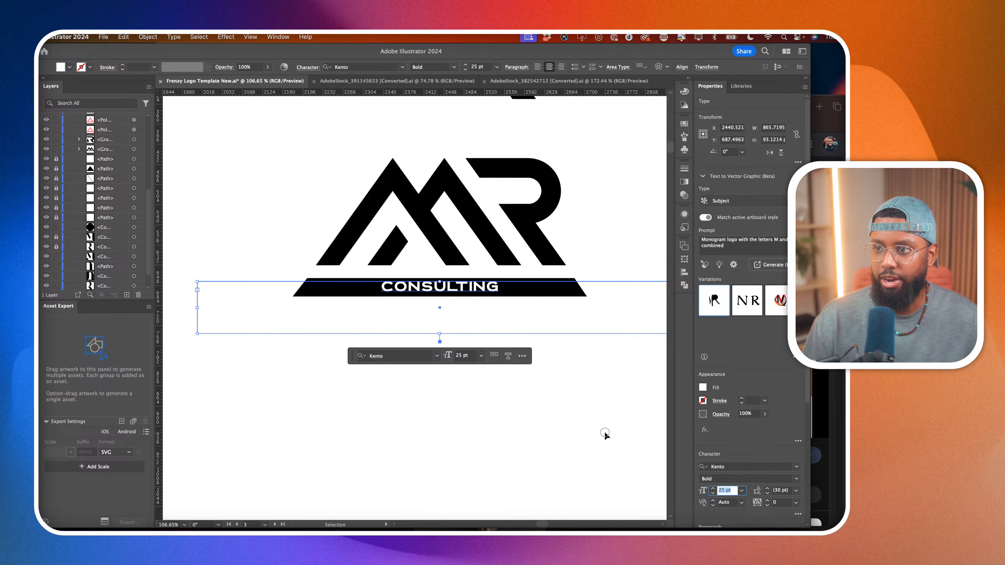
{"action": "left_click", "coordinate": [519, 321]}
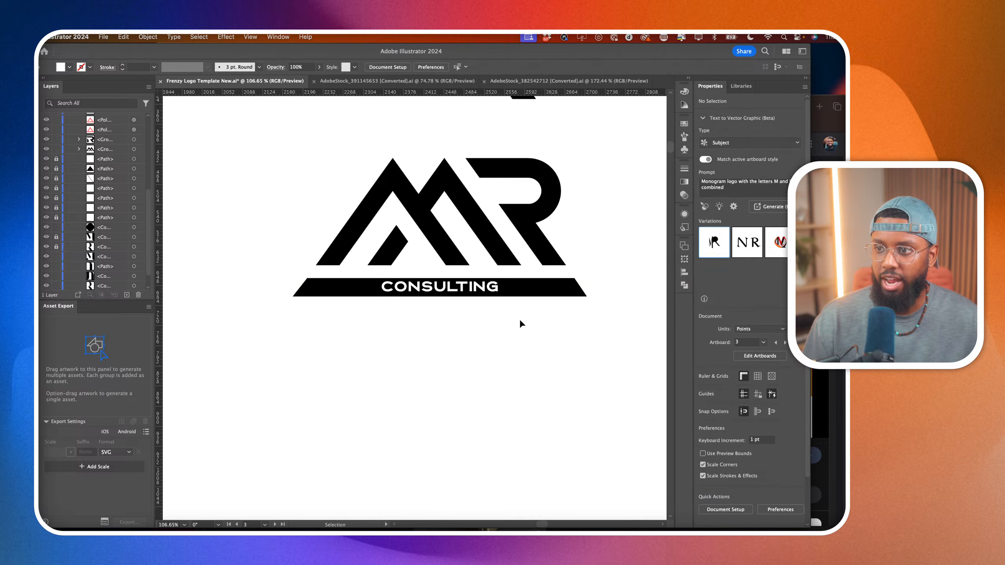
Set the tracking of the CONSULTING text to 950 so it spreads across the bar, and deselect it.
{"action": "left_click", "coordinate": [496, 286]}
{"action": "left_click", "coordinate": [777, 503]}
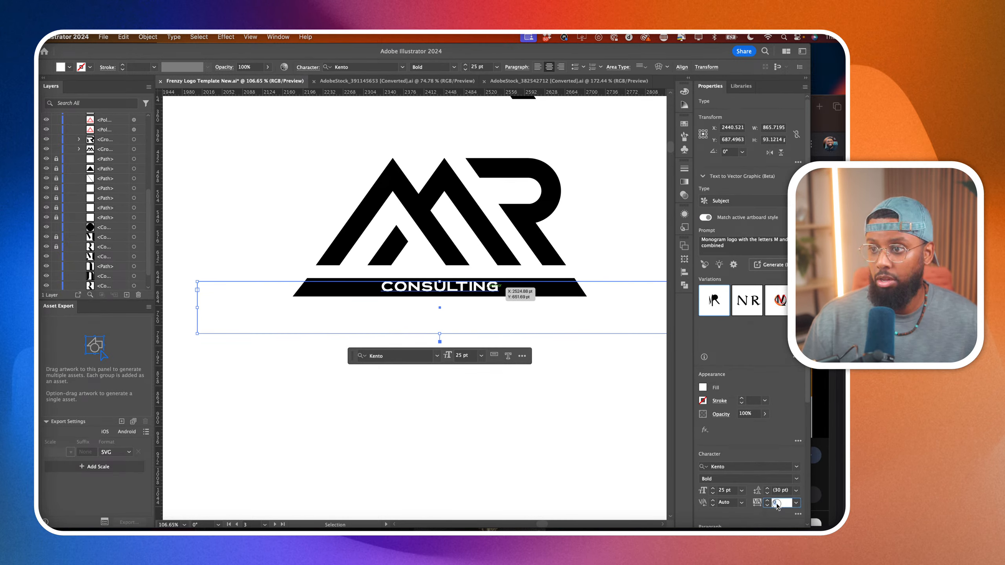
{"action": "key", "text": "Up"}
{"action": "key", "text": "Up"}
{"action": "key", "text": "Up"}
{"action": "key", "text": "Up"}
{"action": "key", "text": "Up"}
{"action": "key", "text": "Up"}
{"action": "key", "text": "Up"}
{"action": "key", "text": "Up"}
{"action": "key", "text": "Up"}
{"action": "key", "text": "Up"}
{"action": "key", "text": "Up"}
{"action": "key", "text": "Up"}
{"action": "key", "text": "Up"}
{"action": "key", "text": "Up"}
{"action": "key", "text": "Up"}
{"action": "key", "text": "Up"}
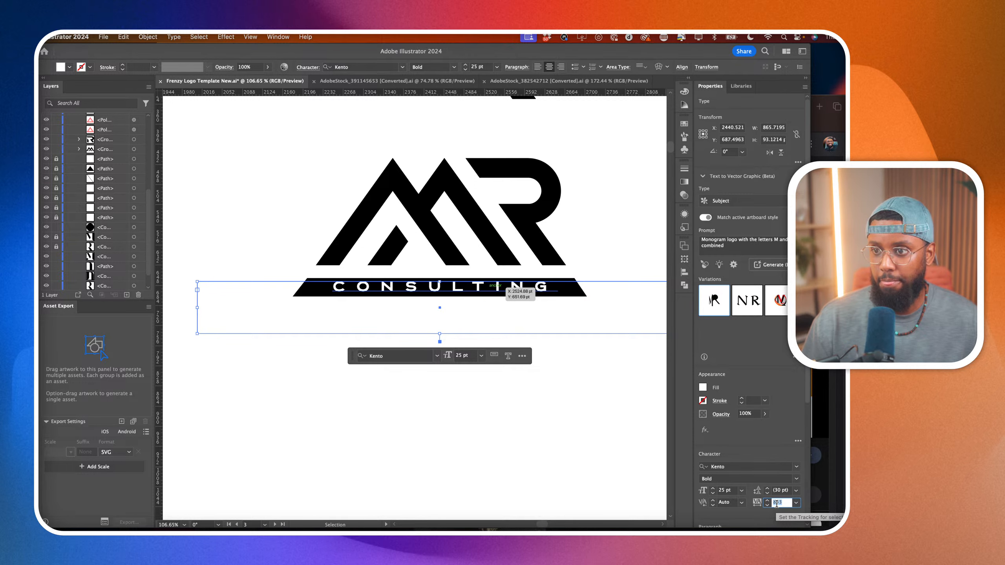
{"action": "left_click", "coordinate": [529, 366]}
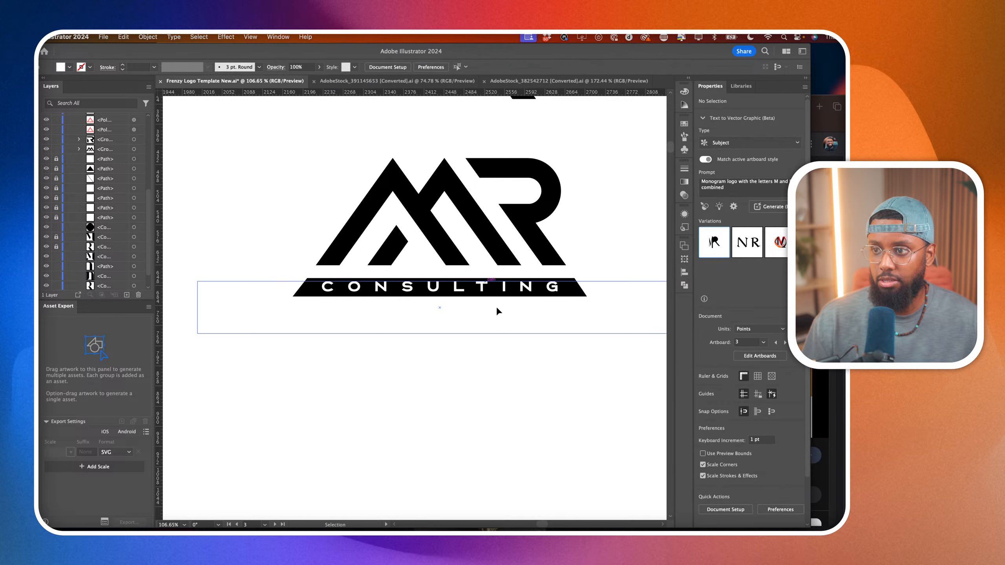
Nudge the CONSULTING text down about 2 pt to centre it vertically in the bar, and deselect it.
{"action": "scroll", "coordinate": [498, 309], "scroll_direction": "up", "scroll_amount": 5}
{"action": "left_click_drag", "start_coordinate": [462, 256], "coordinate": [462, 260]}
{"action": "left_click", "coordinate": [447, 461]}
{"action": "scroll", "coordinate": [446, 459], "scroll_direction": "down", "scroll_amount": 8}
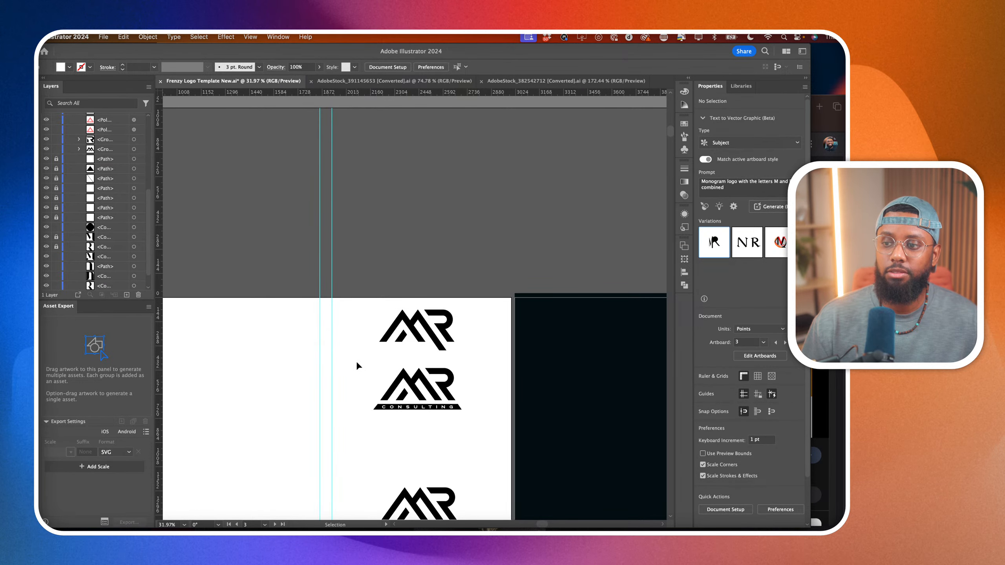
{"action": "left_click_drag", "start_coordinate": [357, 362], "coordinate": [470, 420]}
{"action": "scroll", "coordinate": [451, 407], "scroll_direction": "down", "scroll_amount": 1}
{"action": "scroll", "coordinate": [451, 407], "scroll_direction": "right", "scroll_amount": 1}
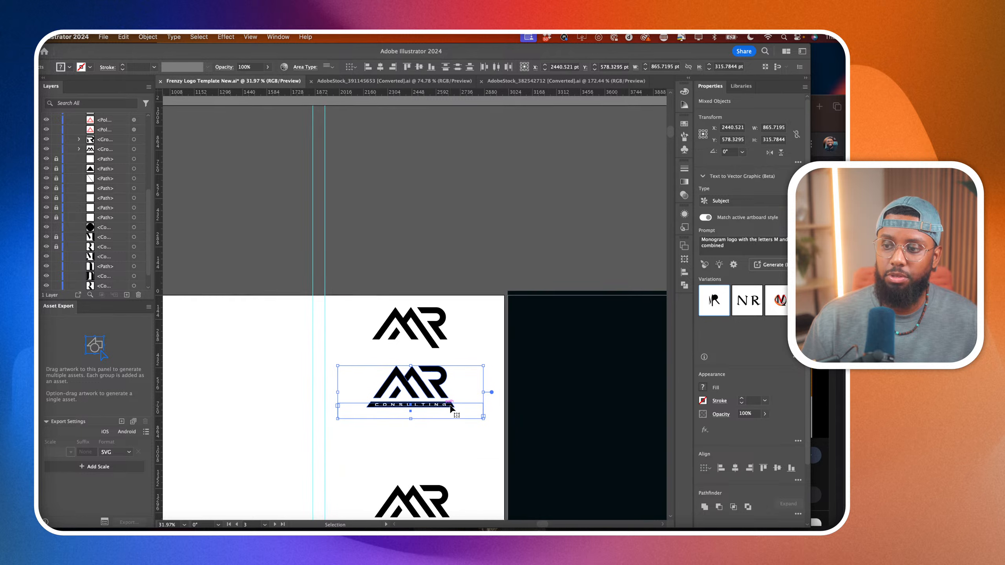
{"action": "left_click", "coordinate": [461, 461]}
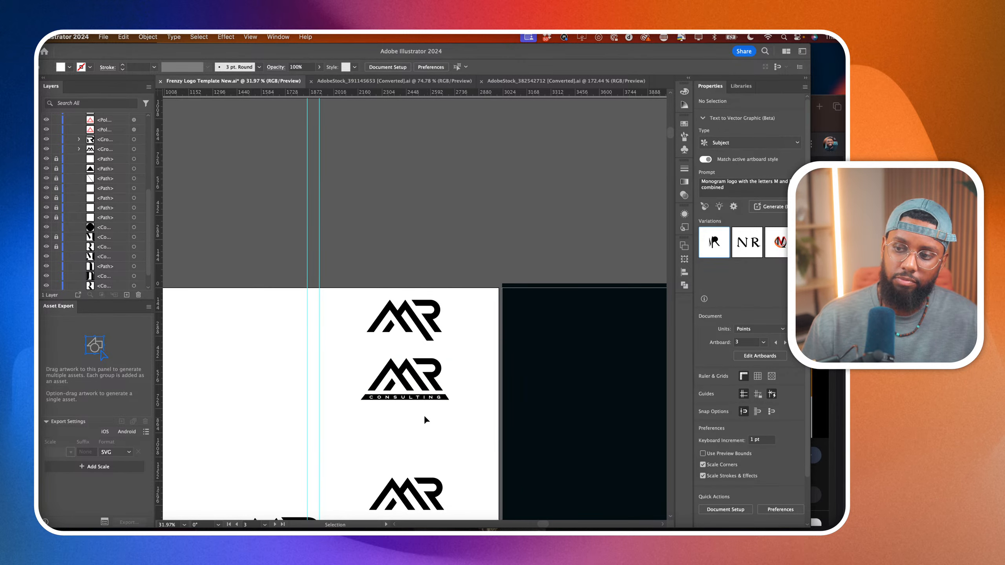
Stretch the black bar's lower edge downward to make it taller and move the CONSULTING text down to its middle.
{"action": "scroll", "coordinate": [437, 409], "scroll_direction": "up", "scroll_amount": 3}
{"action": "left_click", "coordinate": [448, 382]}
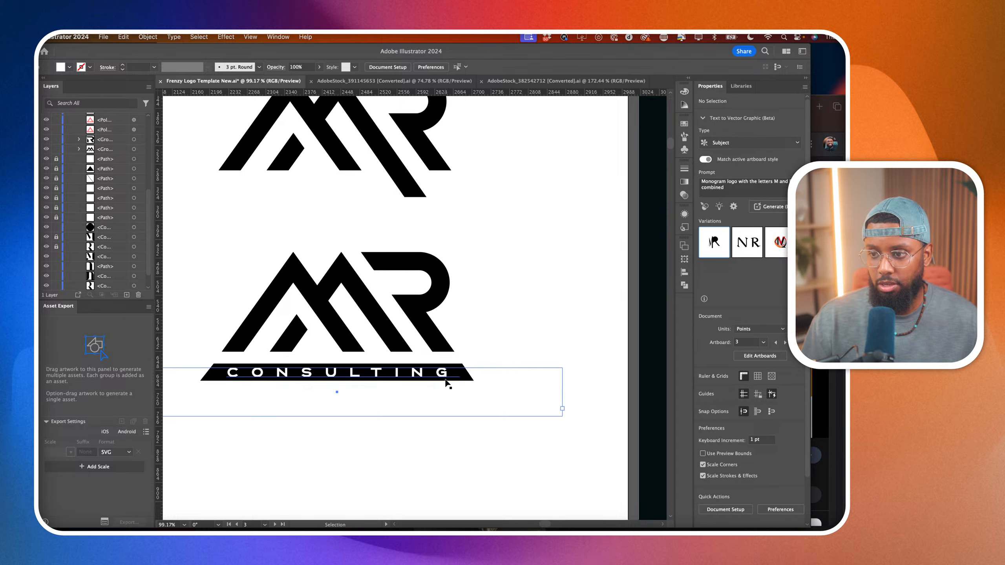
{"action": "left_click", "coordinate": [479, 364]}
{"action": "left_click", "coordinate": [457, 370]}
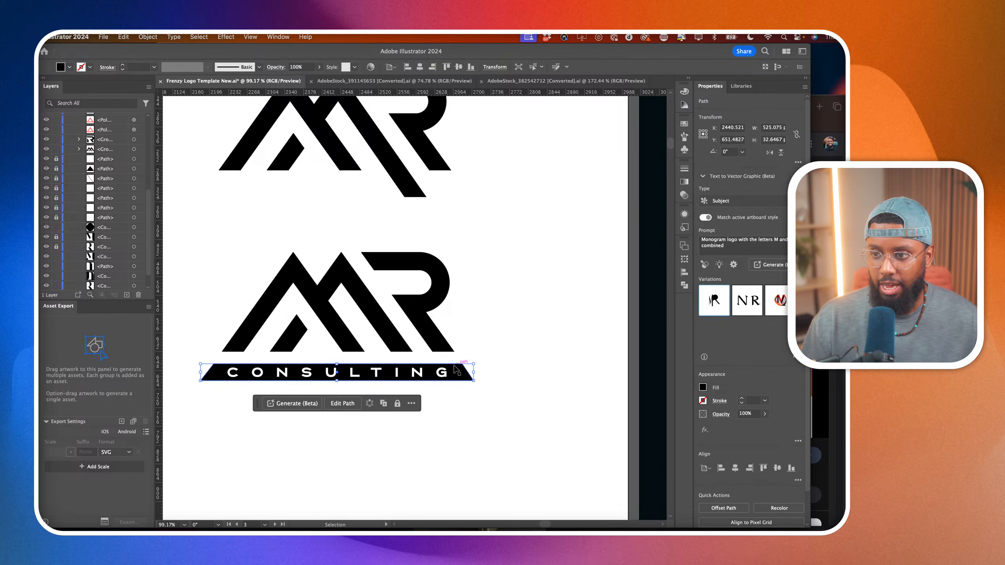
{"action": "mouse_move", "coordinate": [337, 381]}
{"action": "left_mouse_down"}
{"action": "mouse_move", "coordinate": [337, 389]}
{"action": "mouse_move", "coordinate": [347, 381]}
{"action": "left_mouse_up"}
{"action": "left_click", "coordinate": [346, 377]}
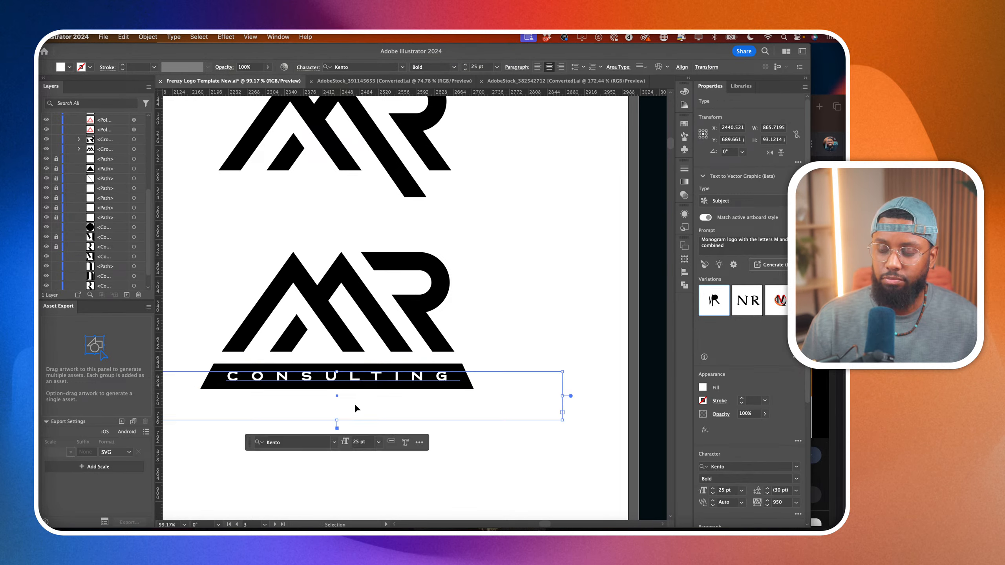
{"action": "left_click", "coordinate": [402, 459]}
Change the font of the white CONSULTING text on the bar to Couture Bold and deselect it.
{"action": "scroll", "coordinate": [402, 459], "scroll_direction": "down", "scroll_amount": 3}
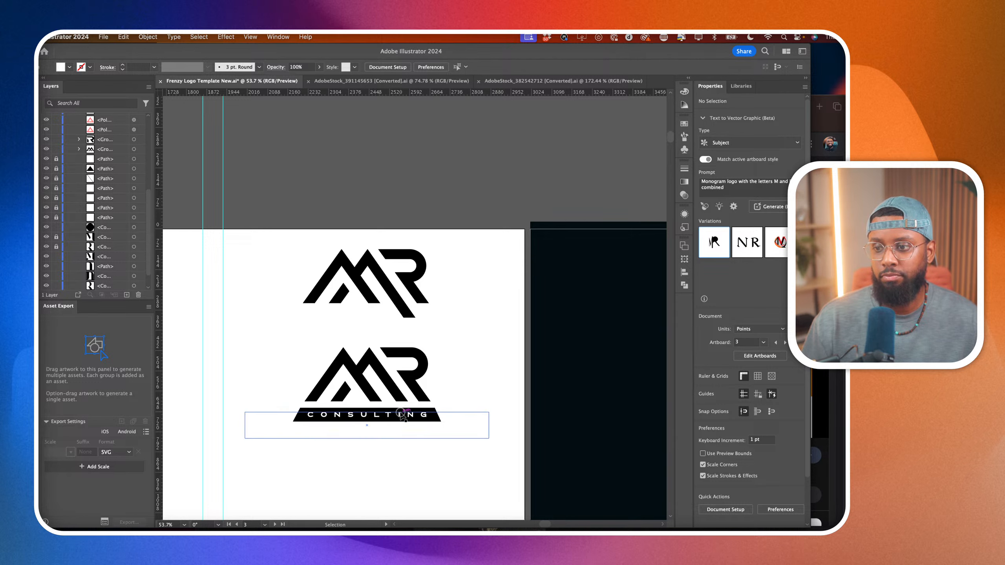
{"action": "left_click", "coordinate": [432, 416]}
{"action": "left_click", "coordinate": [738, 467]}
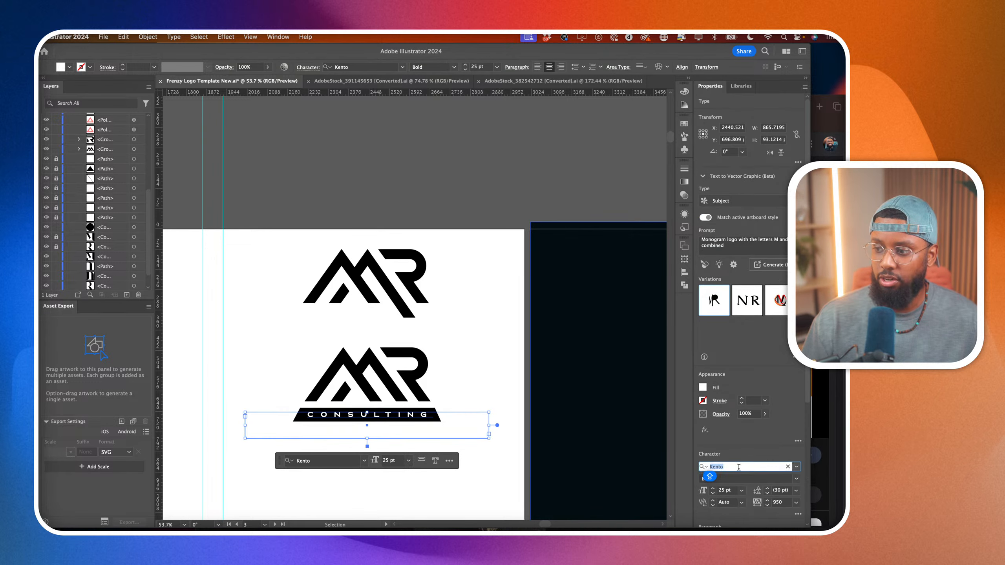
{"action": "type", "text": "COUTU"}
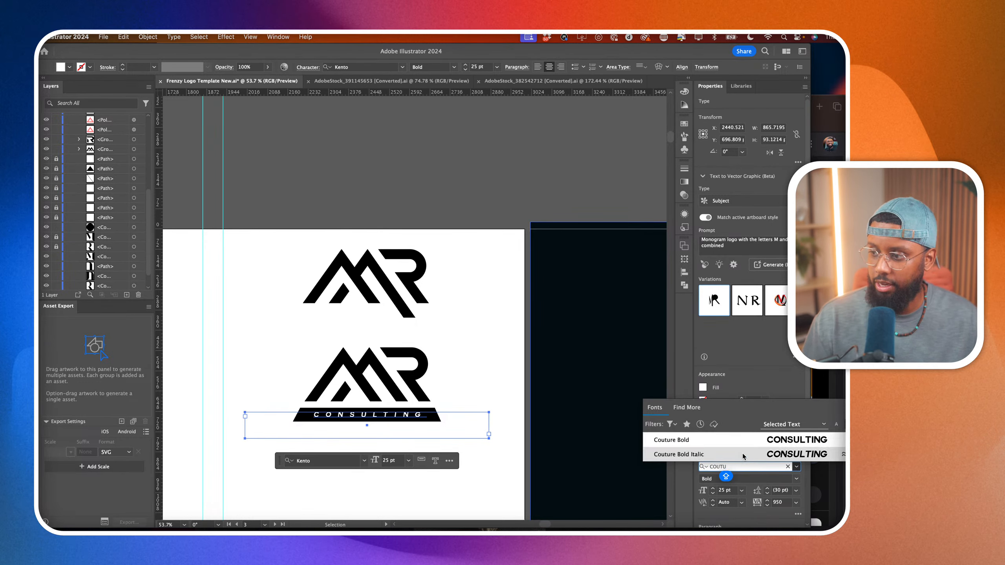
{"action": "left_click", "coordinate": [746, 447]}
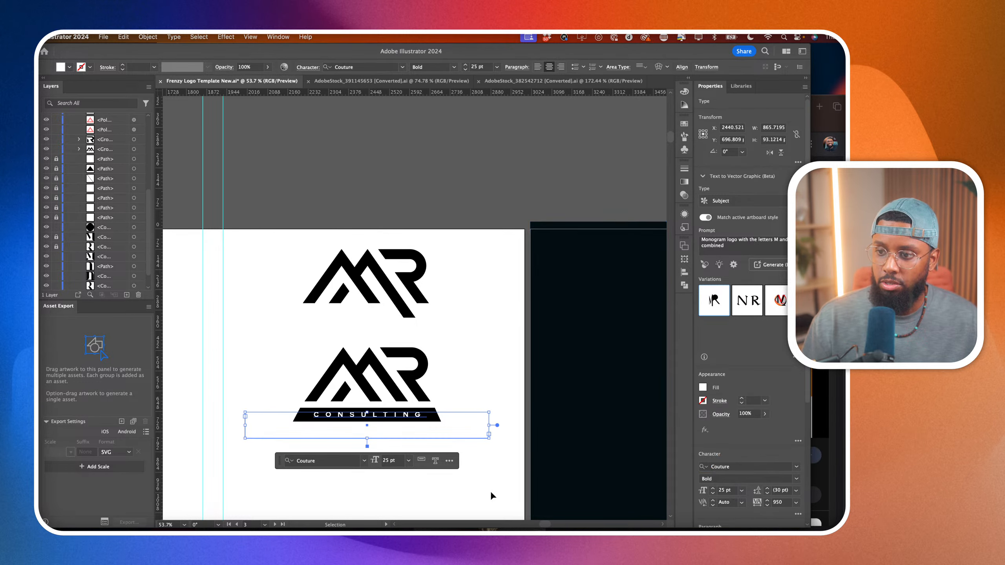
{"action": "left_click", "coordinate": [492, 492]}
Set the font size of the CONSULTING text to 32 pt.
{"action": "scroll", "coordinate": [360, 425], "scroll_direction": "up", "scroll_amount": 5}
{"action": "scroll", "coordinate": [360, 425], "scroll_direction": "down", "scroll_amount": 2}
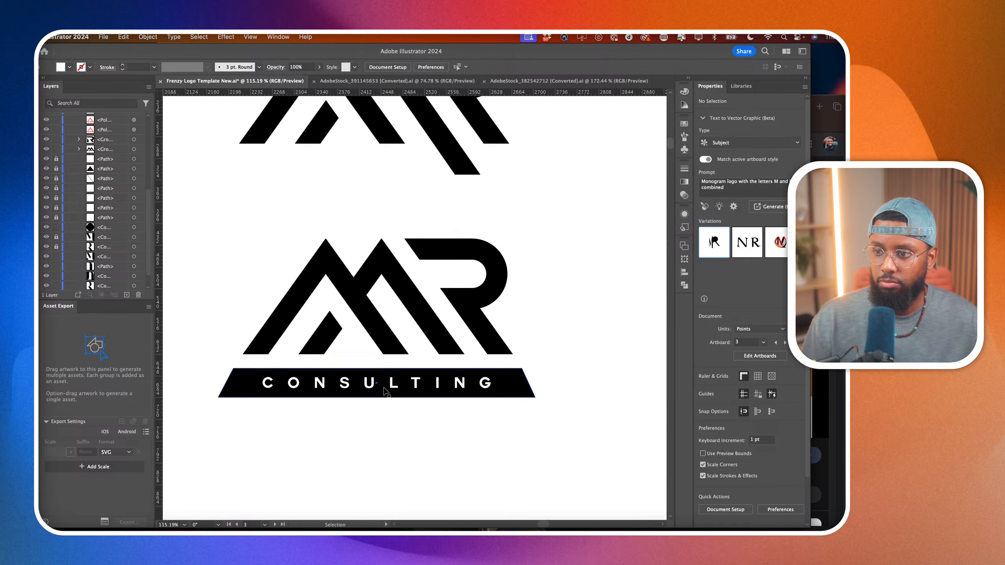
{"action": "left_click", "coordinate": [491, 409]}
{"action": "left_click", "coordinate": [724, 490]}
{"action": "type", "text": "32"}
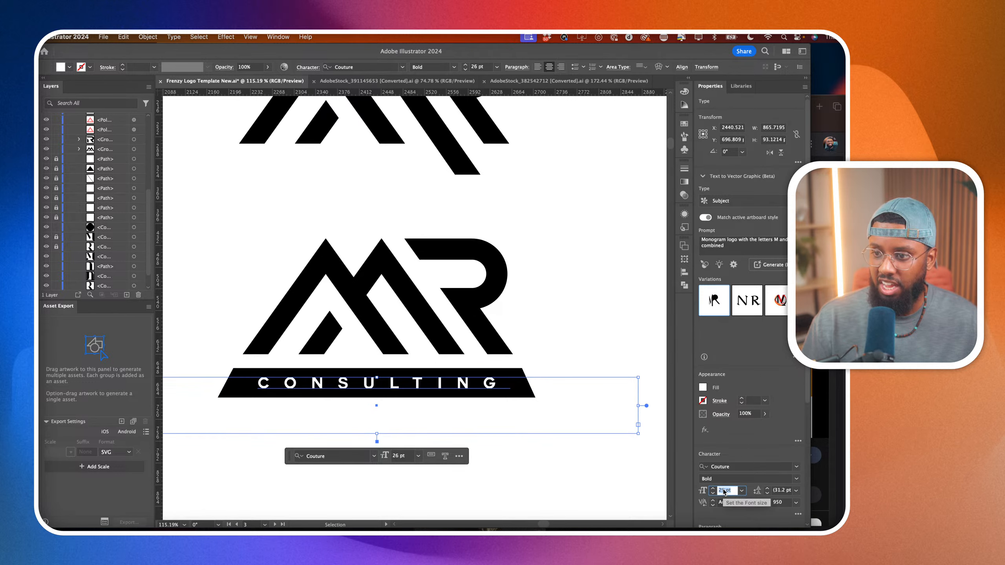
{"action": "key", "text": "Return"}
Reduce the tracking of the CONSULTING text to 786 so it fits inside the bar, and deselect it.
{"action": "double_click", "coordinate": [783, 502]}
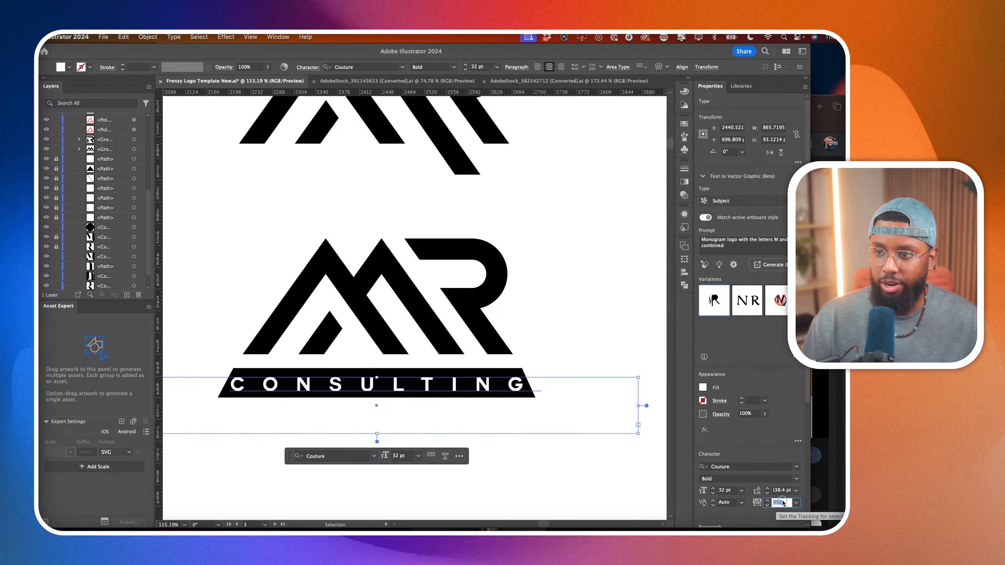
{"action": "scroll", "coordinate": [783, 502], "scroll_direction": "down", "scroll_amount": 10}
{"action": "scroll", "coordinate": [782, 502], "scroll_direction": "down", "scroll_amount": 8}
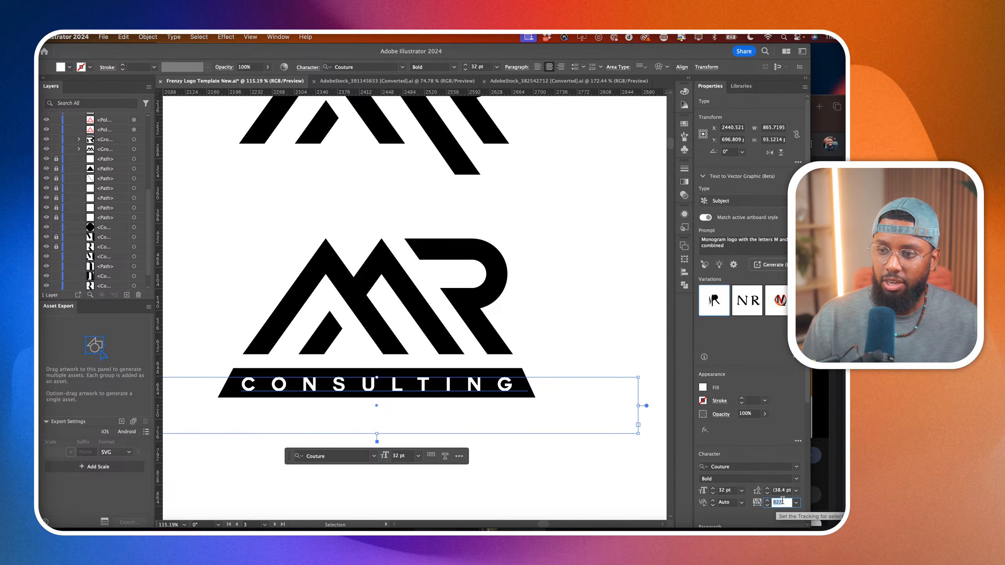
{"action": "left_click", "coordinate": [546, 491]}
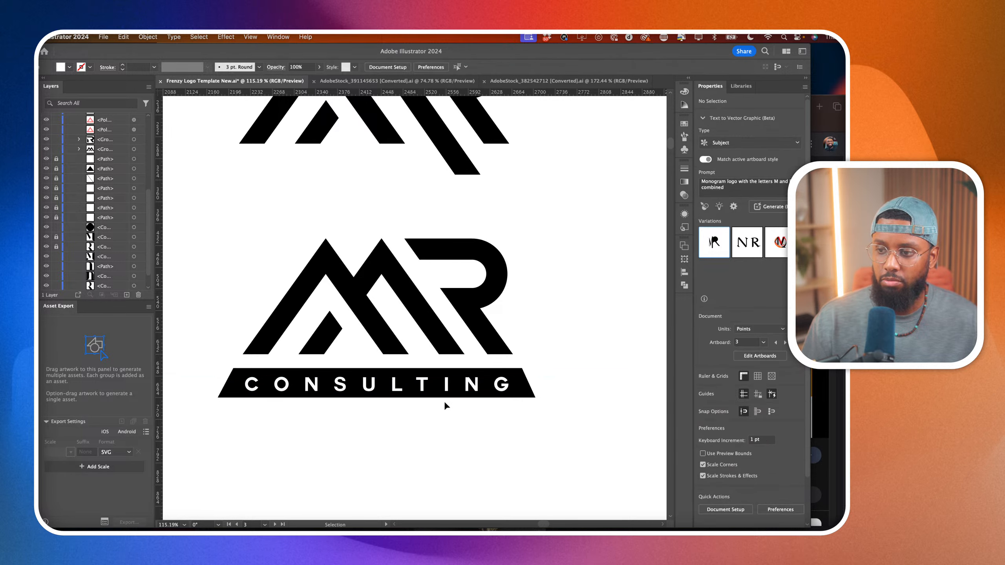
Move the CONSULTING text up about 3 pt to centre it vertically in the bar, and deselect it.
{"action": "left_click", "coordinate": [387, 385]}
{"action": "scroll", "coordinate": [386, 394], "scroll_direction": "up", "scroll_amount": 5}
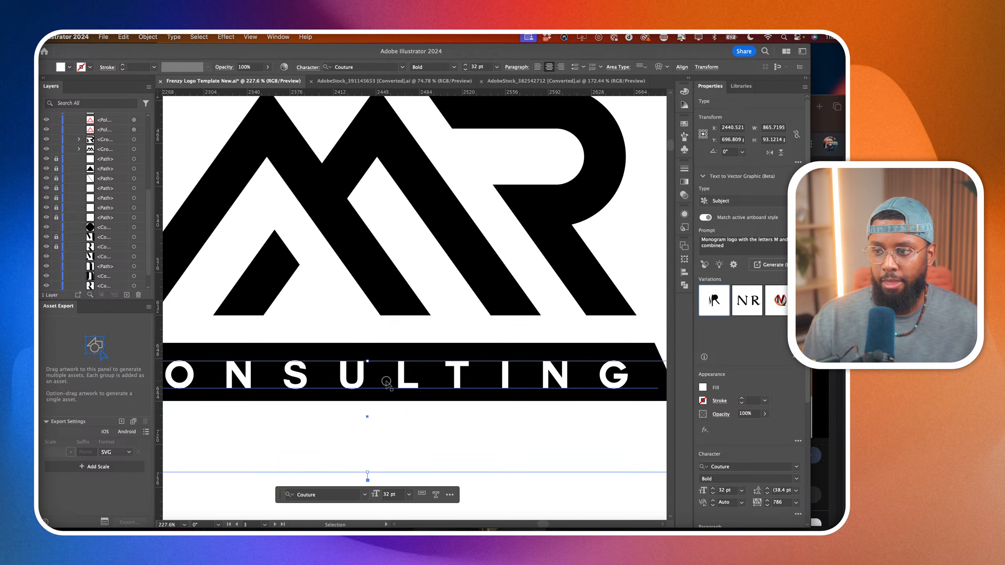
{"action": "left_click_drag", "start_coordinate": [387, 383], "coordinate": [387, 380]}
{"action": "scroll", "coordinate": [387, 381], "scroll_direction": "down", "scroll_amount": 4}
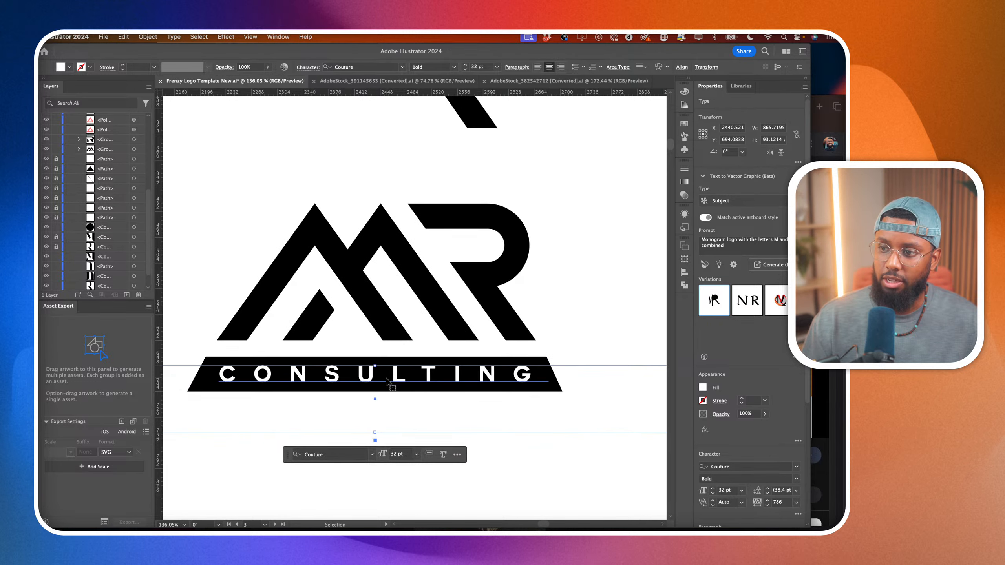
{"action": "left_click", "coordinate": [538, 472]}
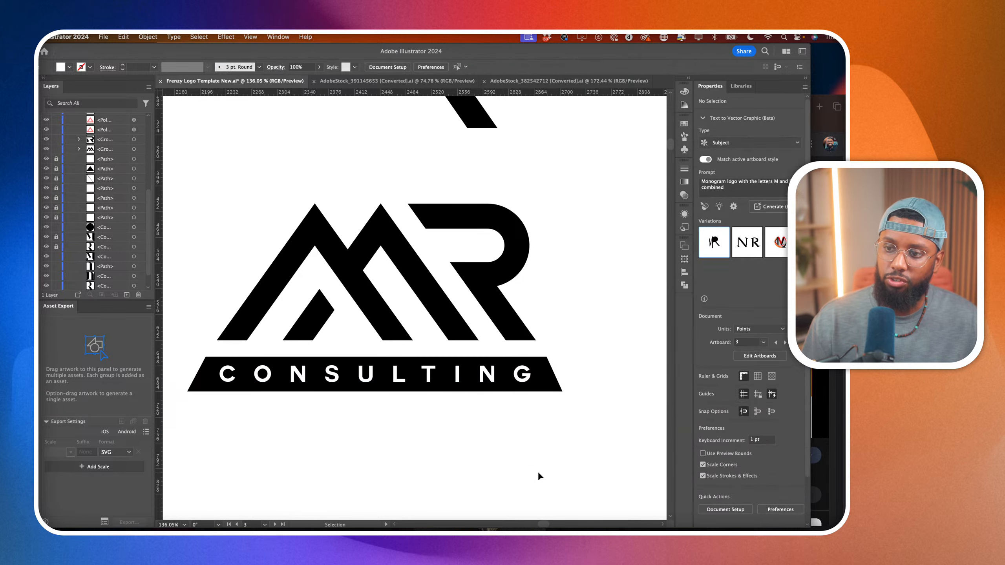
{"action": "scroll", "coordinate": [537, 471], "scroll_direction": "down", "scroll_amount": 4}
{"action": "left_click", "coordinate": [514, 433]}
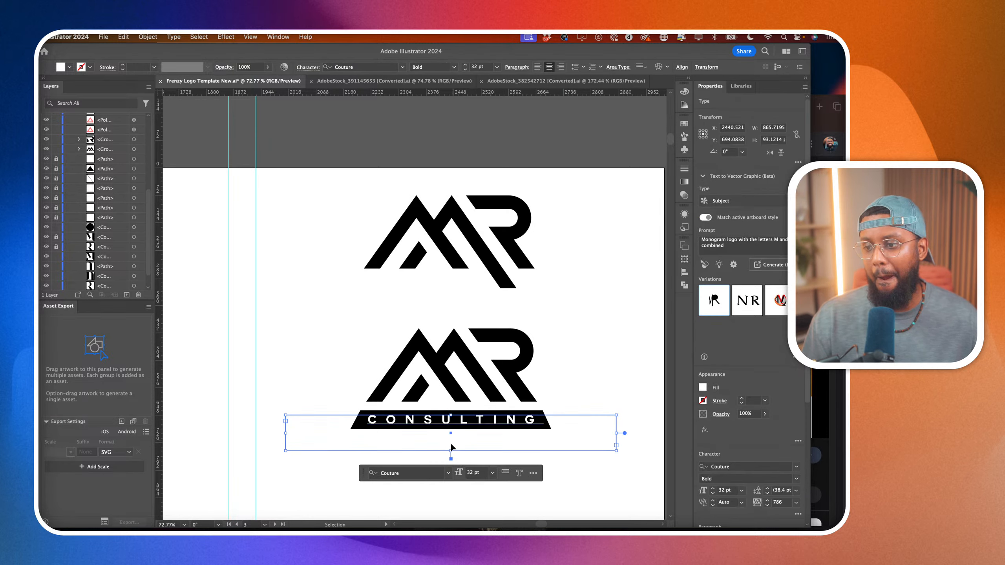
{"action": "left_click", "coordinate": [580, 486]}
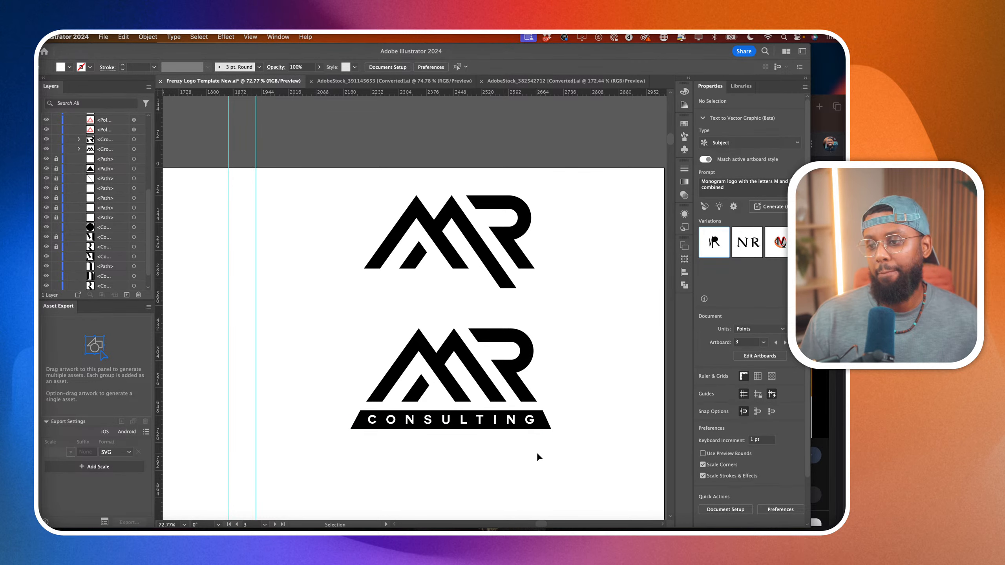
{"action": "scroll", "coordinate": [537, 452], "scroll_direction": "down", "scroll_amount": 3}
{"action": "scroll", "coordinate": [537, 452], "scroll_direction": "right", "scroll_amount": 1}
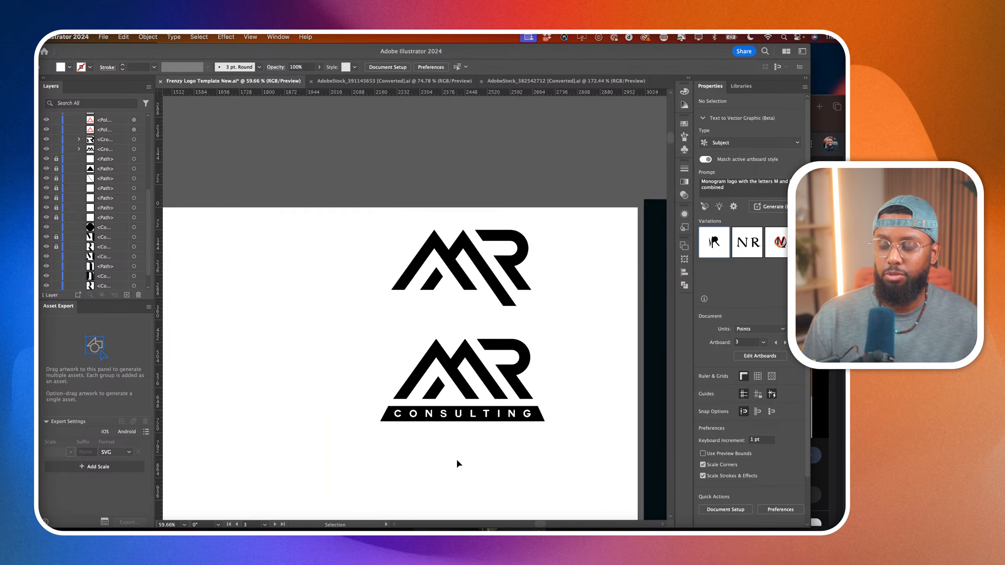
Activate the Direct Selection tool for editing the lower MR logo with the CONSULTING bar.
{"action": "scroll", "coordinate": [458, 464], "scroll_direction": "up", "scroll_amount": 5}
{"action": "key", "text": "a"}
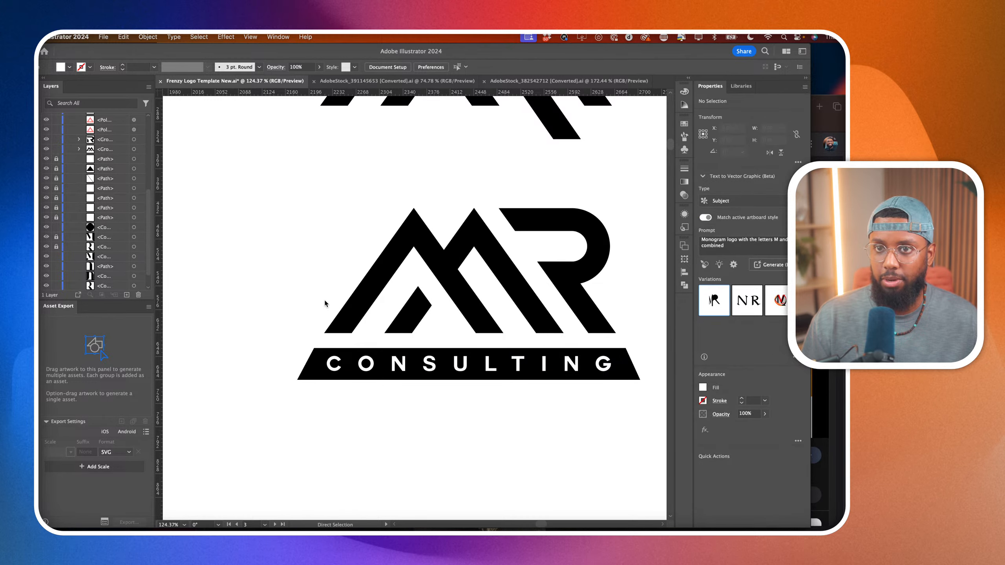
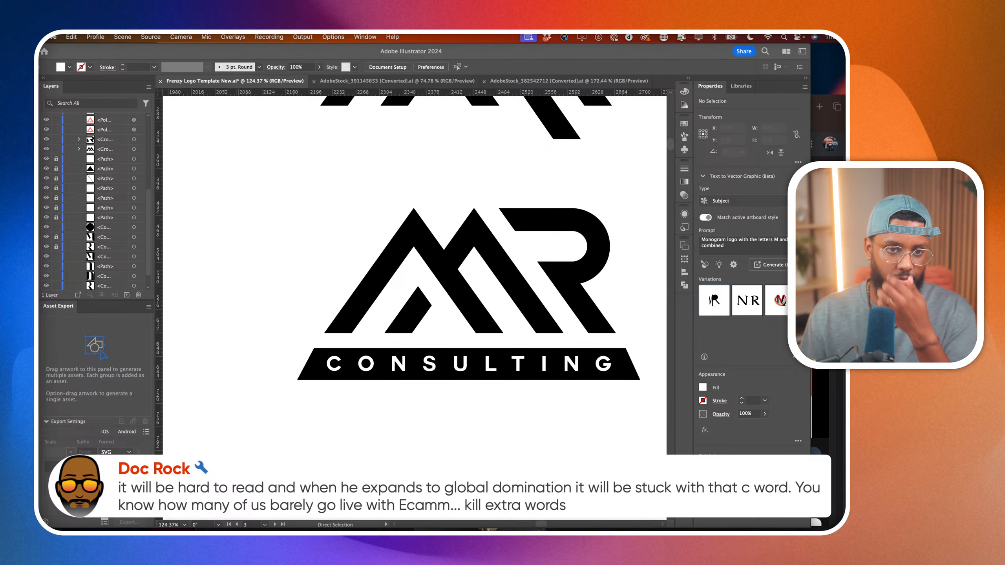
Examine how the slanted end of the CONSULTING bar lines up with the outer edge of the M above it.
{"action": "left_click", "coordinate": [437, 498]}
{"action": "scroll", "coordinate": [437, 498], "scroll_direction": "down", "scroll_amount": 6}
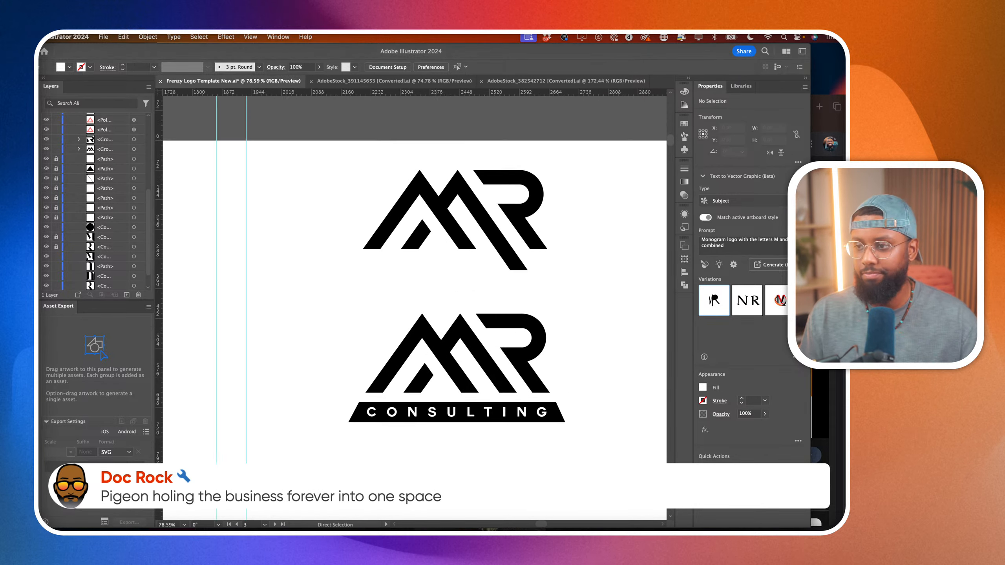
{"action": "scroll", "coordinate": [437, 498], "scroll_direction": "down", "scroll_amount": 2}
{"action": "scroll", "coordinate": [427, 490], "scroll_direction": "down", "scroll_amount": 4}
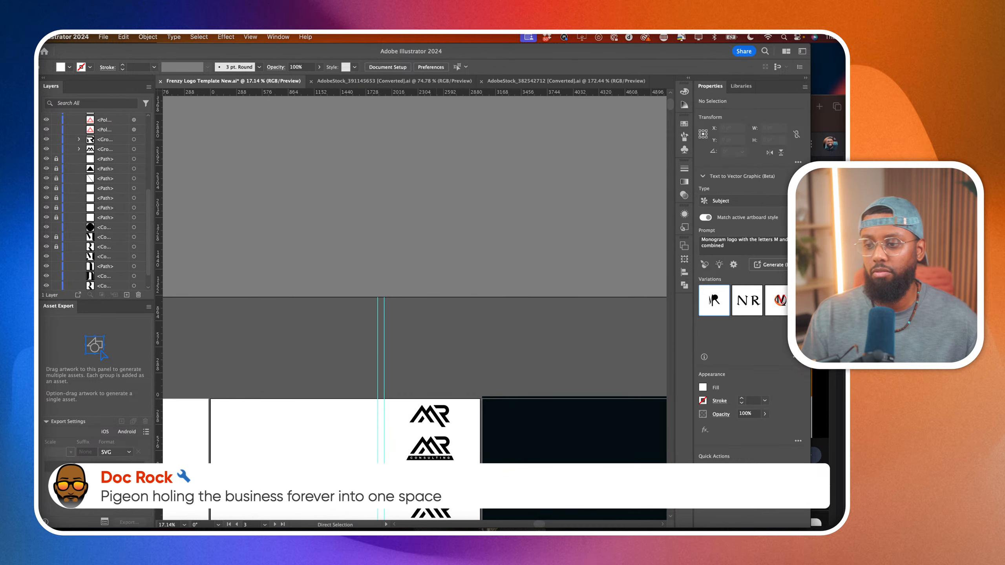
{"action": "scroll", "coordinate": [443, 459], "scroll_direction": "up", "scroll_amount": 8}
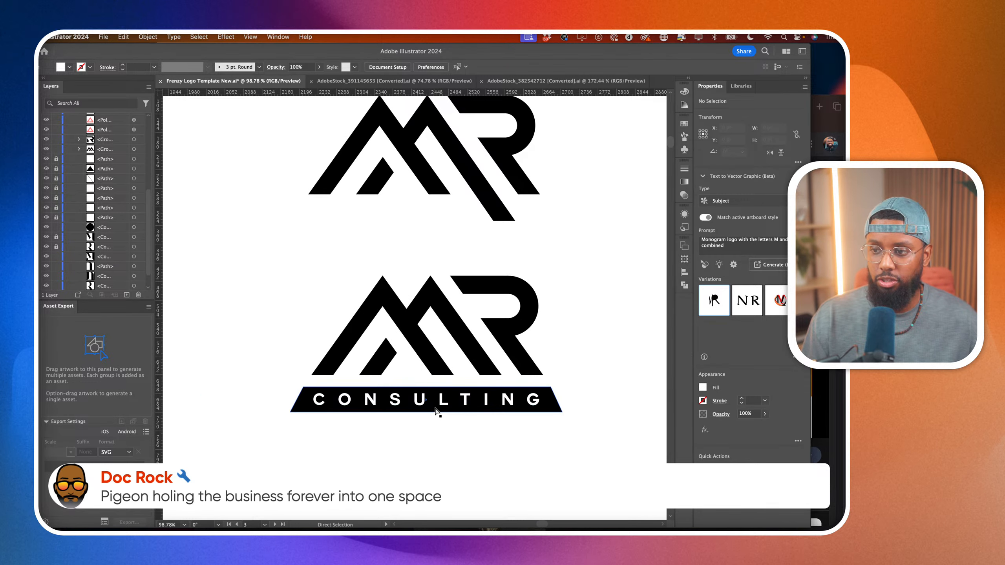
{"action": "left_click", "coordinate": [439, 405]}
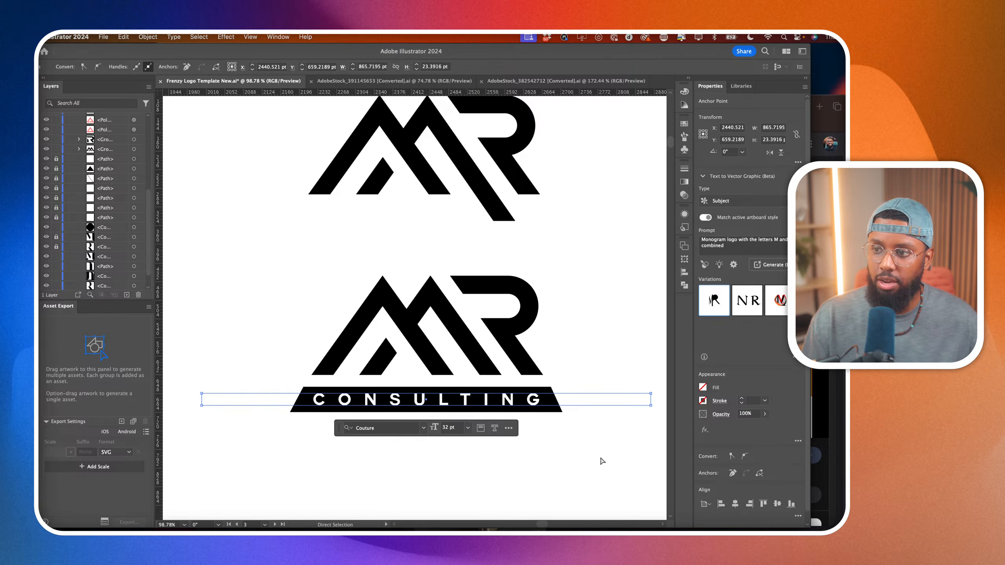
{"action": "left_click", "coordinate": [302, 387]}
{"action": "scroll", "coordinate": [305, 388], "scroll_direction": "up", "scroll_amount": 3}
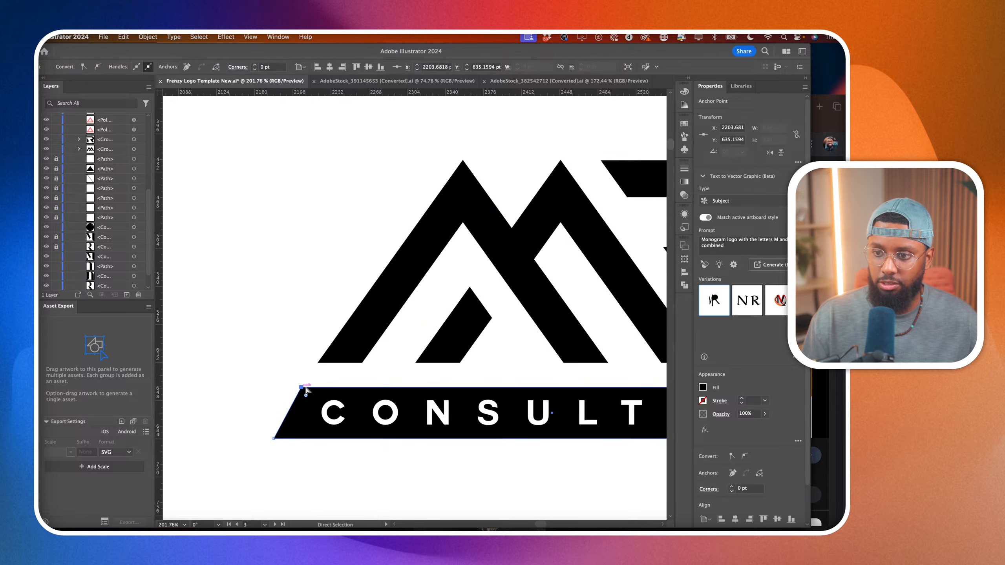
{"action": "left_click", "coordinate": [351, 332]}
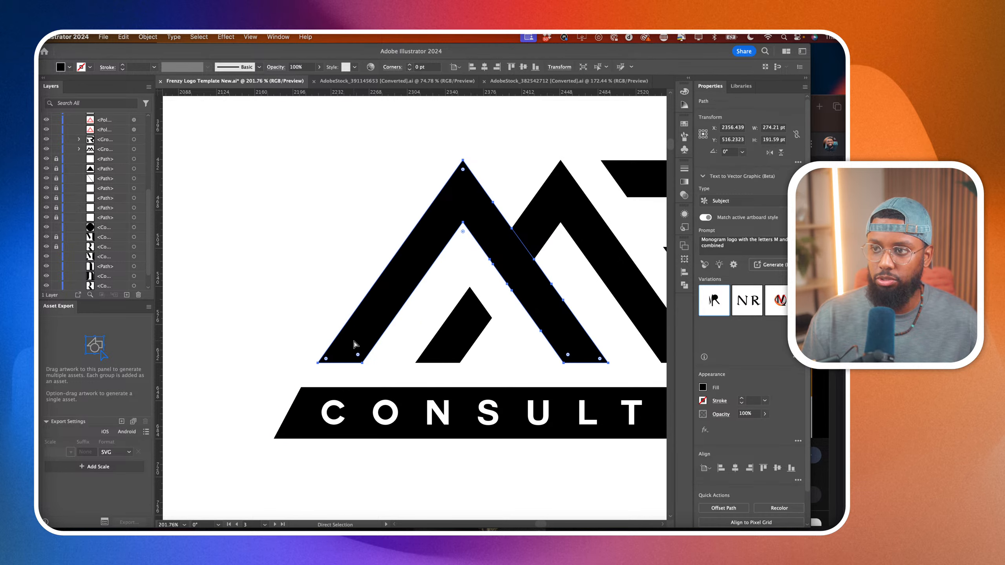
{"action": "scroll", "coordinate": [354, 344], "scroll_direction": "down", "scroll_amount": 2}
{"action": "left_click", "coordinate": [331, 267]}
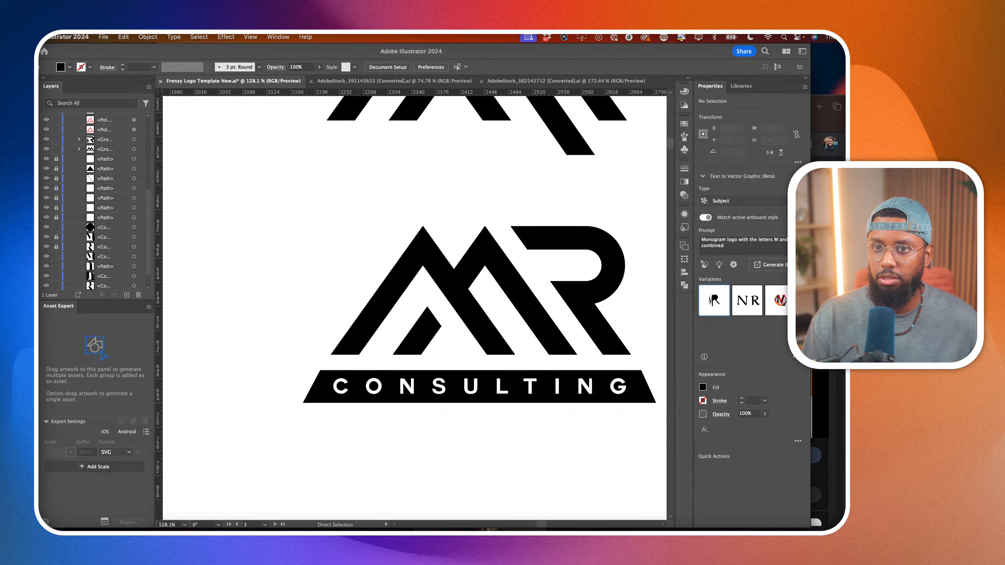
Draw a straight guide line about 358 pt long from the M's first peak along its outer edge past the bar, and deselect it.
{"action": "key", "text": "p"}
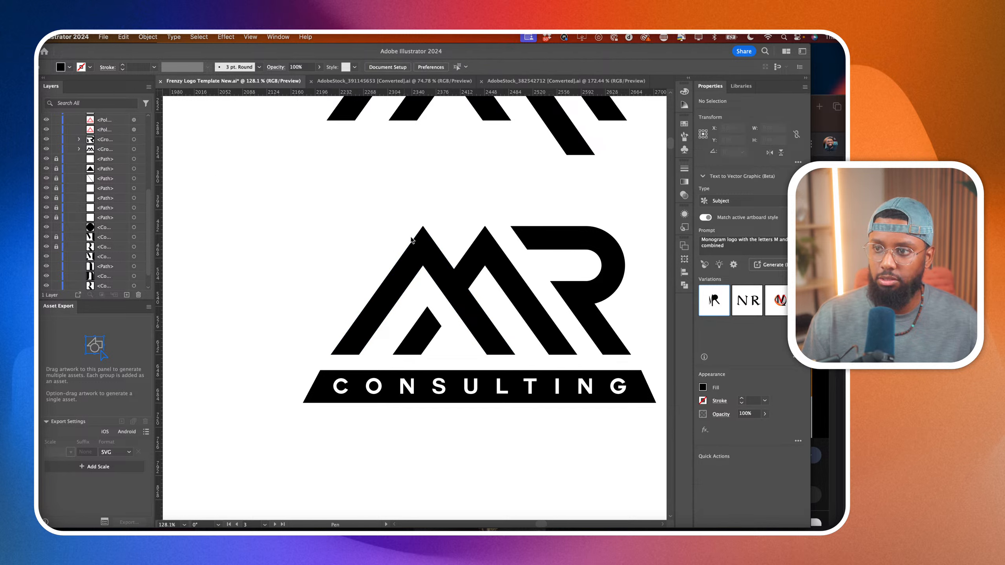
{"action": "left_click", "coordinate": [423, 226]}
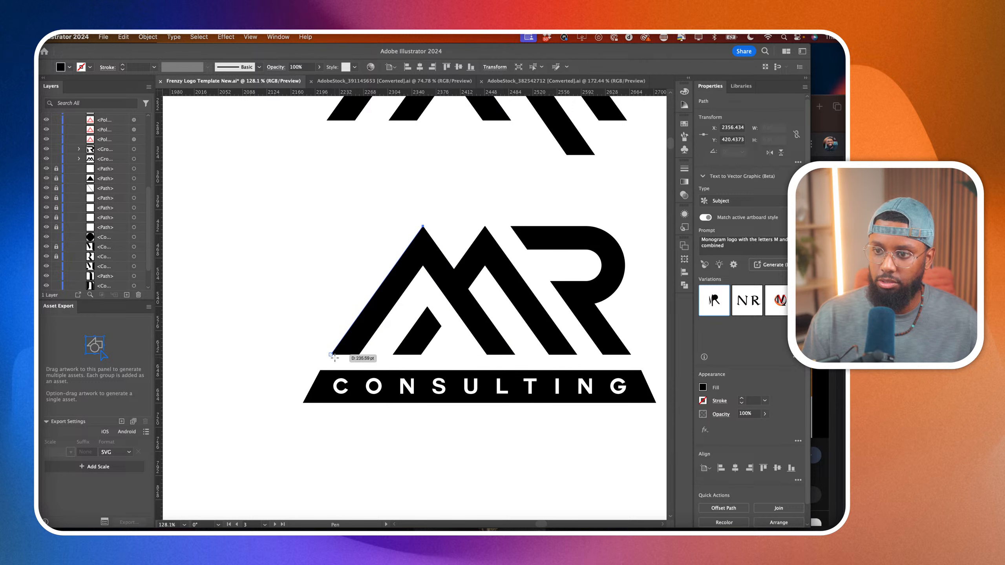
{"action": "left_click", "coordinate": [283, 421]}
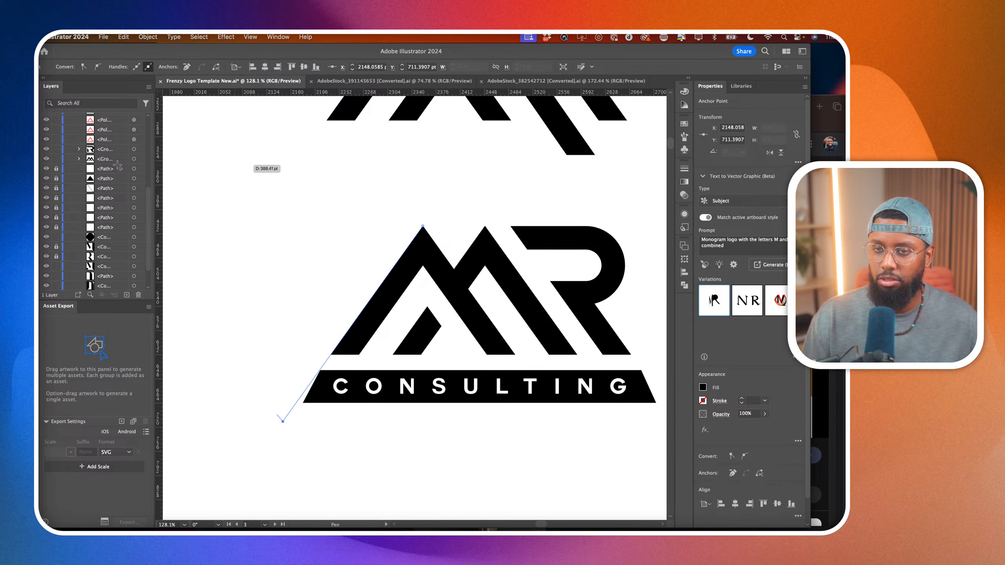
{"action": "key", "text": "v"}
{"action": "left_click", "coordinate": [424, 486]}
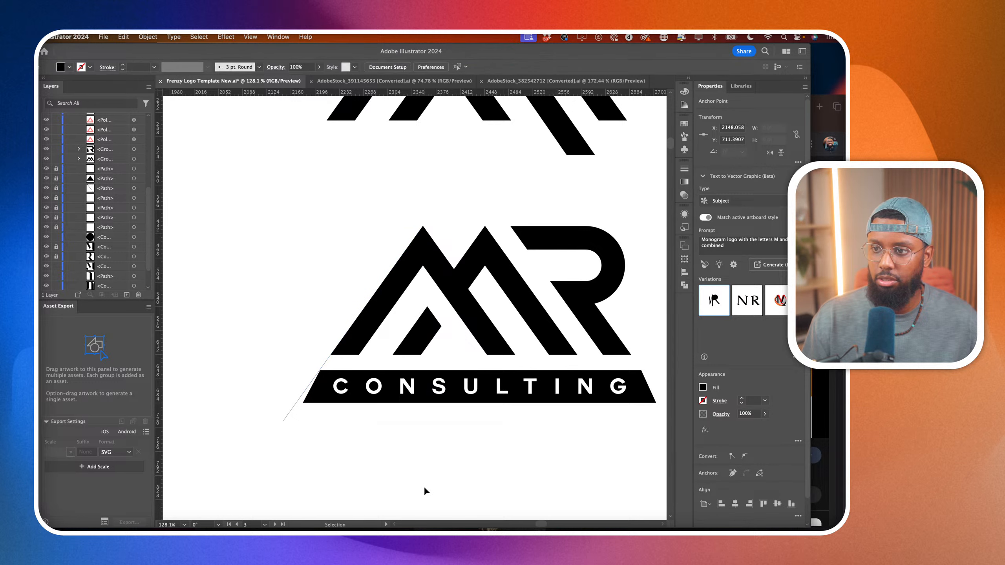
Duplicate the slanted guide line toward the middle of the logo and reflect the copy so it slopes the opposite way.
{"action": "scroll", "coordinate": [314, 422], "scroll_direction": "right", "scroll_amount": 2}
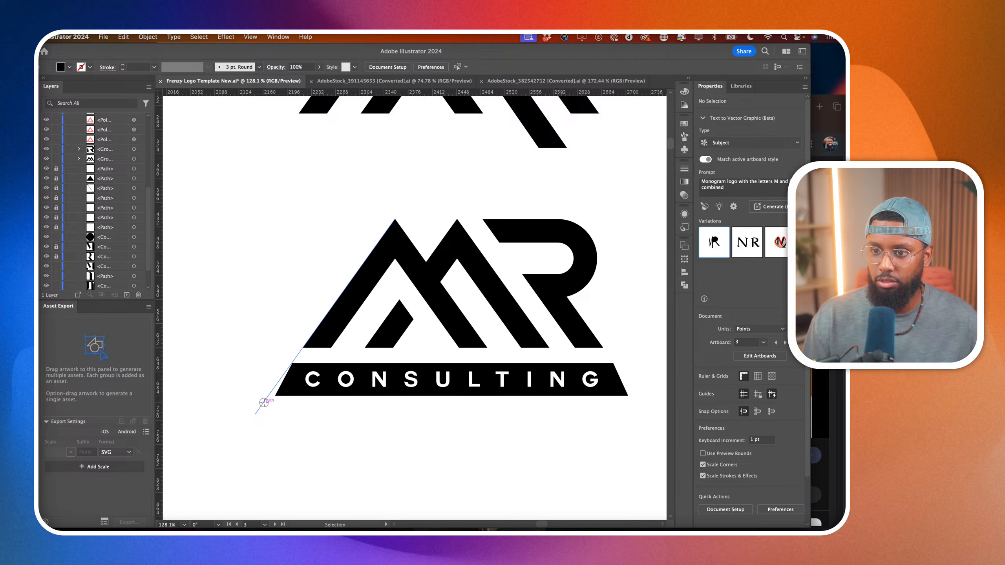
{"action": "left_click_drag", "start_coordinate": [264, 402], "coordinate": [380, 414]}
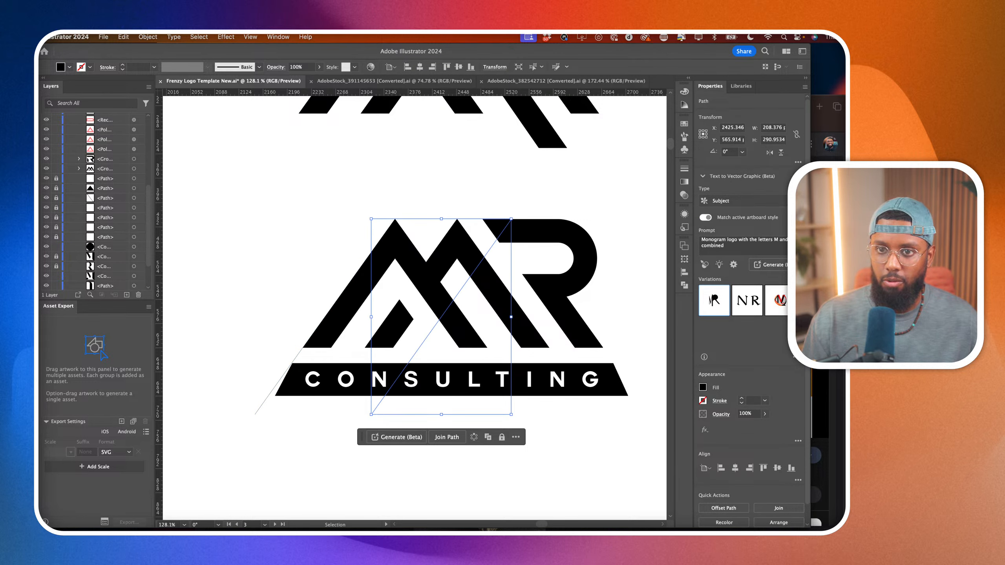
{"action": "key", "text": "o"}
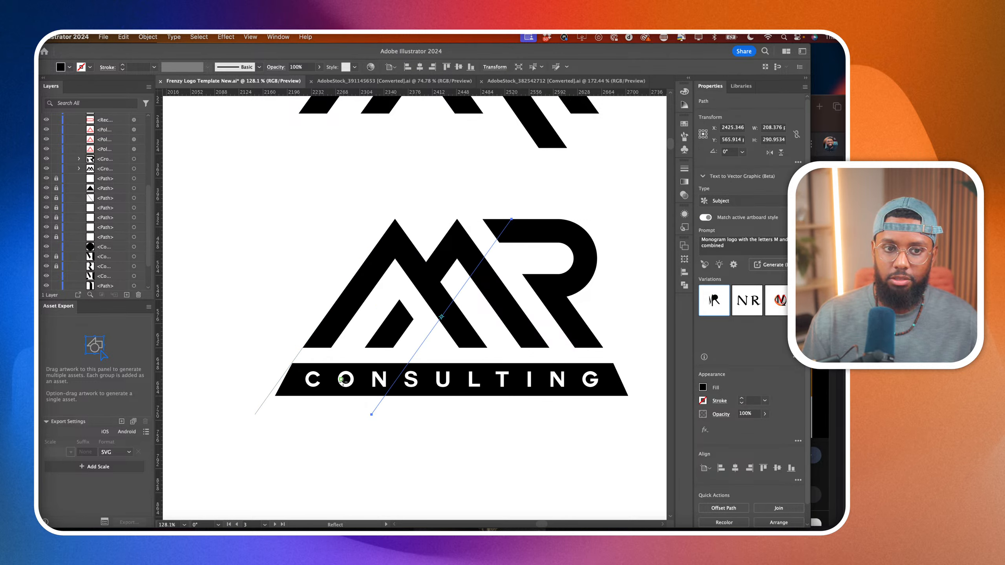
{"action": "left_click_drag", "start_coordinate": [402, 381], "coordinate": [488, 438]}
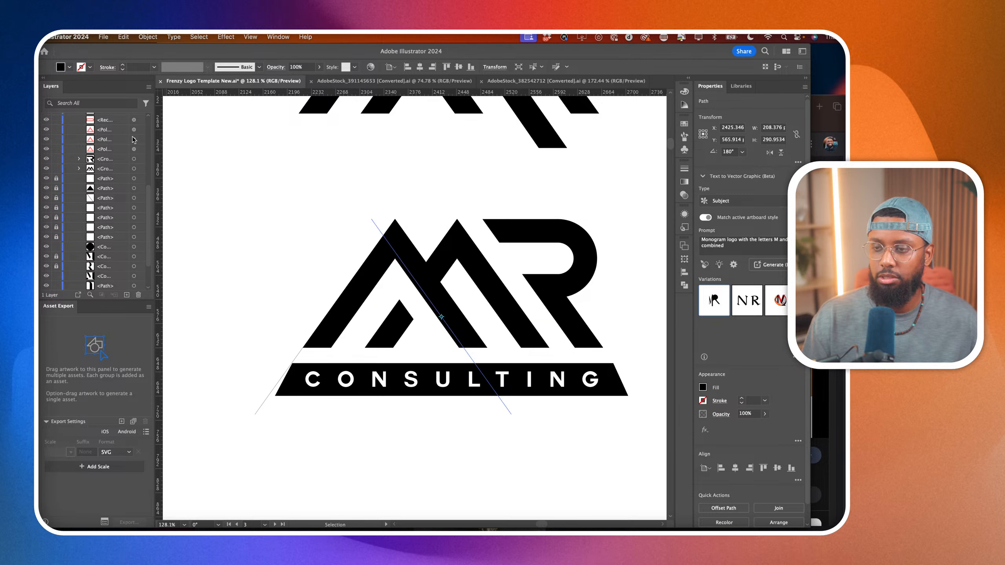
Align the reflected line with the M's first downward stroke, place copies along its second stroke and the R's outer leg, and deselect.
{"action": "key", "text": "v"}
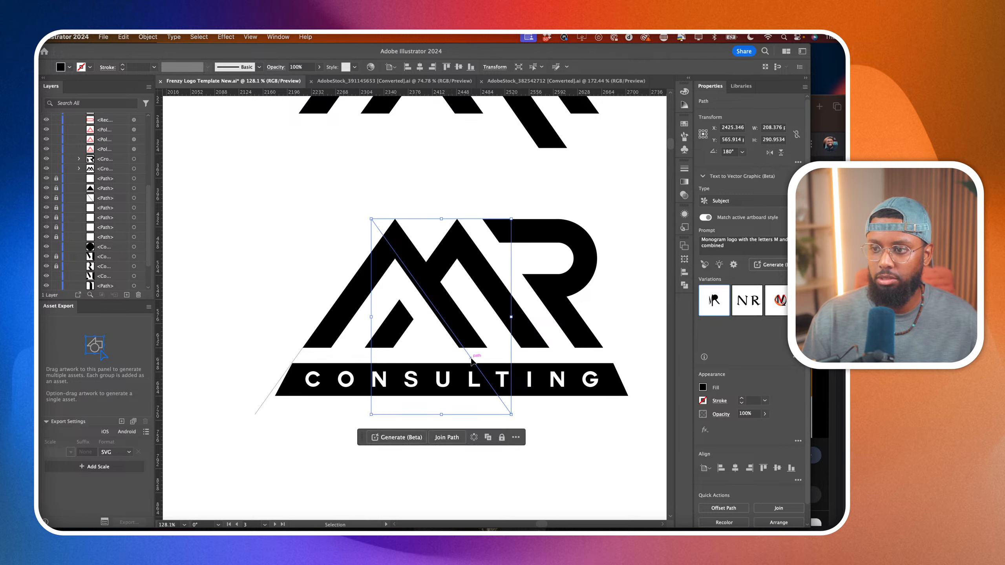
{"action": "left_click_drag", "start_coordinate": [471, 359], "coordinate": [495, 357]}
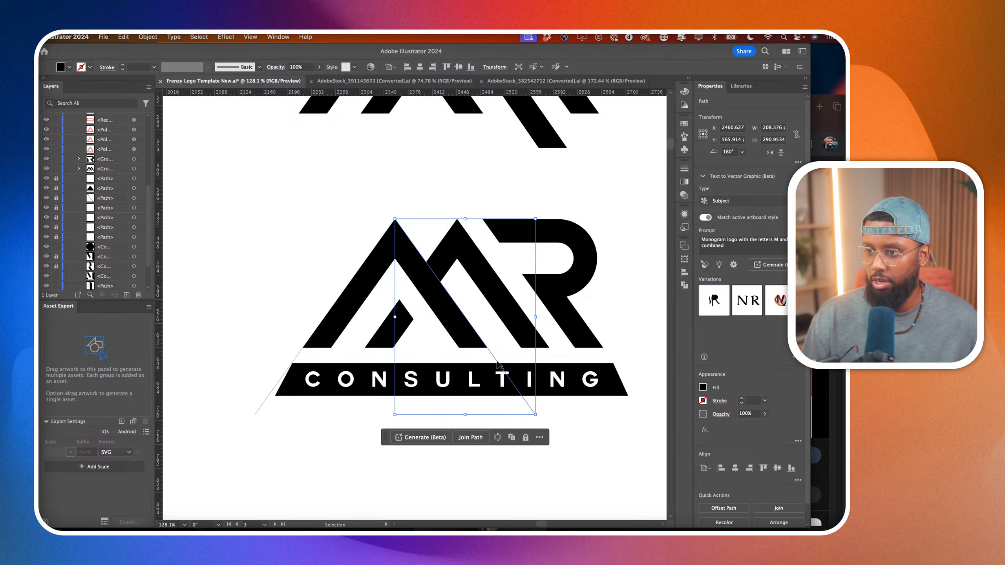
{"action": "left_click_drag", "start_coordinate": [496, 355], "coordinate": [550, 367]}
{"action": "scroll", "coordinate": [556, 357], "scroll_direction": "right", "scroll_amount": 3}
{"action": "left_click", "coordinate": [303, 397]}
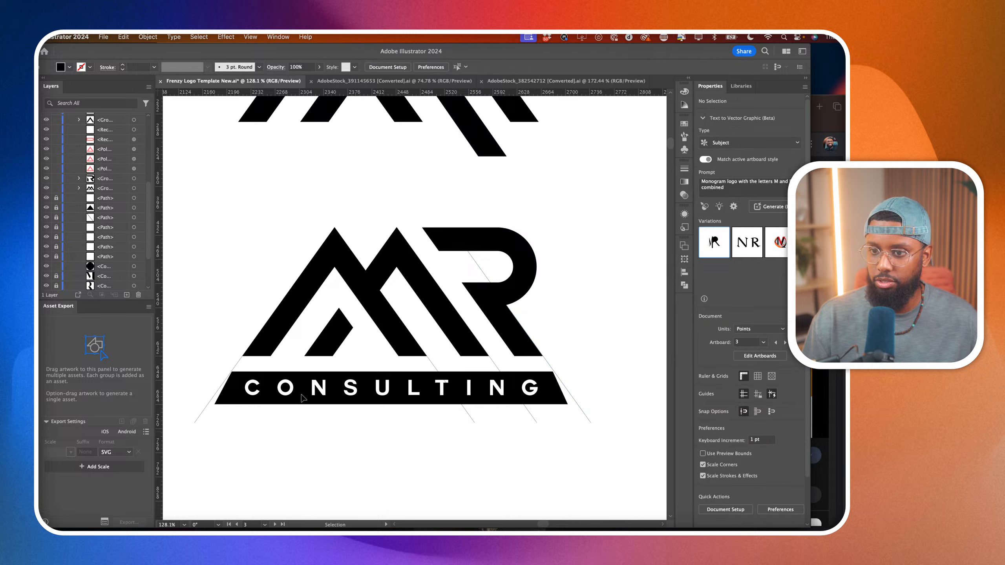
Move the anchor points at both ends of the CONSULTING bar outward past the guide lines, making it about 656 pt wide.
{"action": "key", "text": "a"}
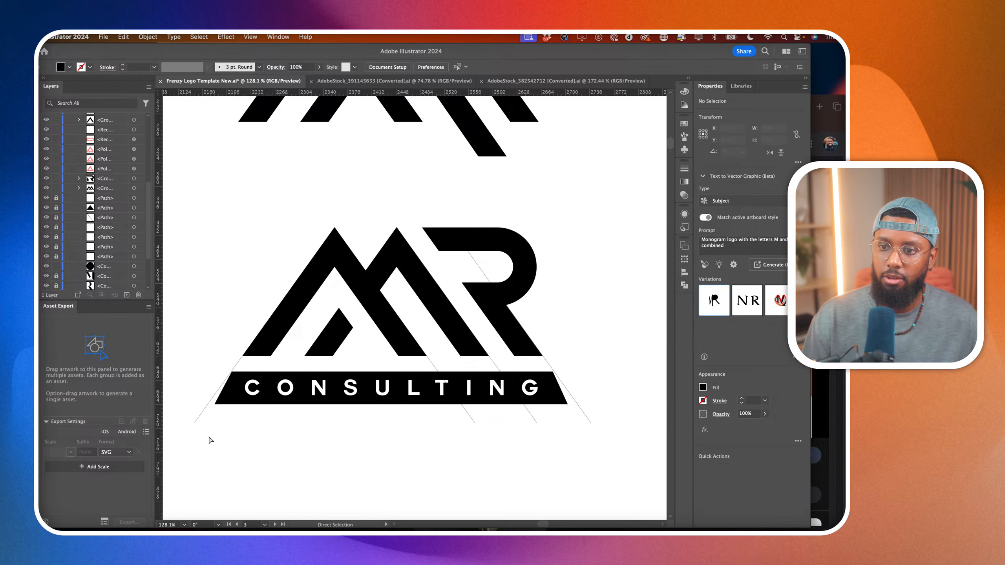
{"action": "left_click", "coordinate": [216, 405]}
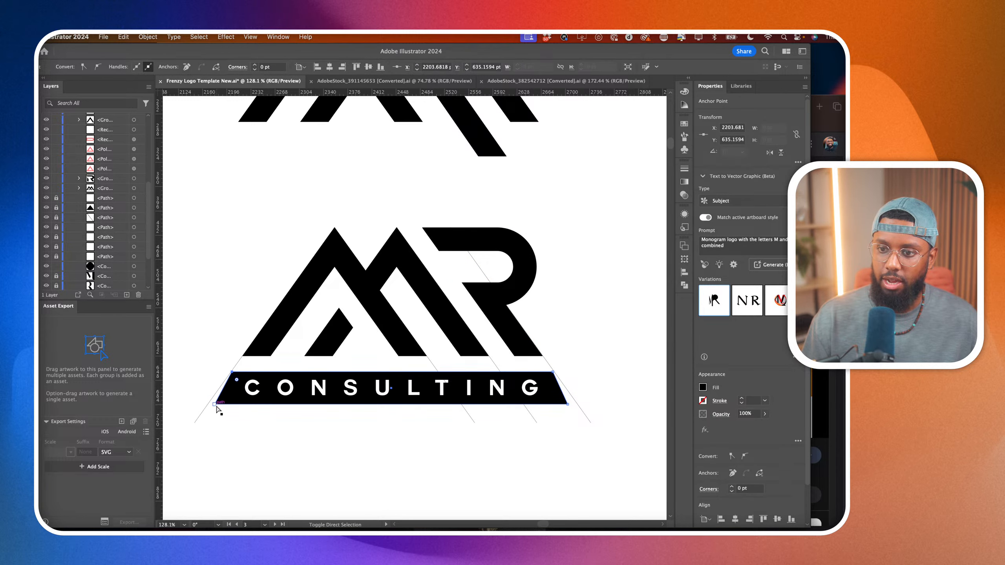
{"action": "left_click", "coordinate": [216, 406], "text": "shift"}
{"action": "left_click_drag", "start_coordinate": [216, 406], "coordinate": [170, 406]}
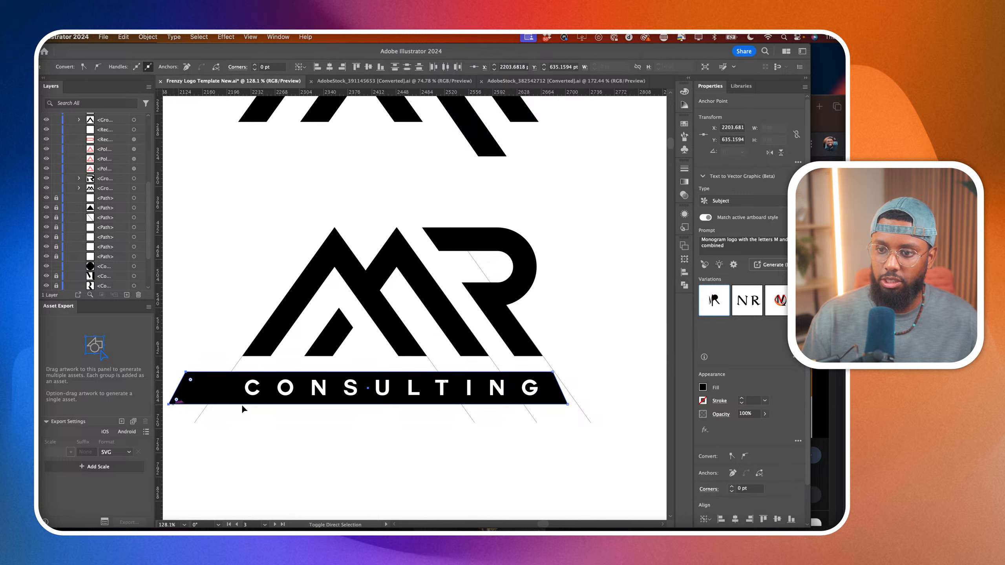
{"action": "left_click", "coordinate": [553, 373]}
{"action": "left_click", "coordinate": [568, 404], "text": "shift"}
{"action": "left_click_drag", "start_coordinate": [567, 405], "coordinate": [610, 406]}
Trim both ends of the CONSULTING bar along the two outer guide lines with the Shape Builder tool, and deselect.
{"action": "left_click", "coordinate": [548, 364], "text": "shift"}
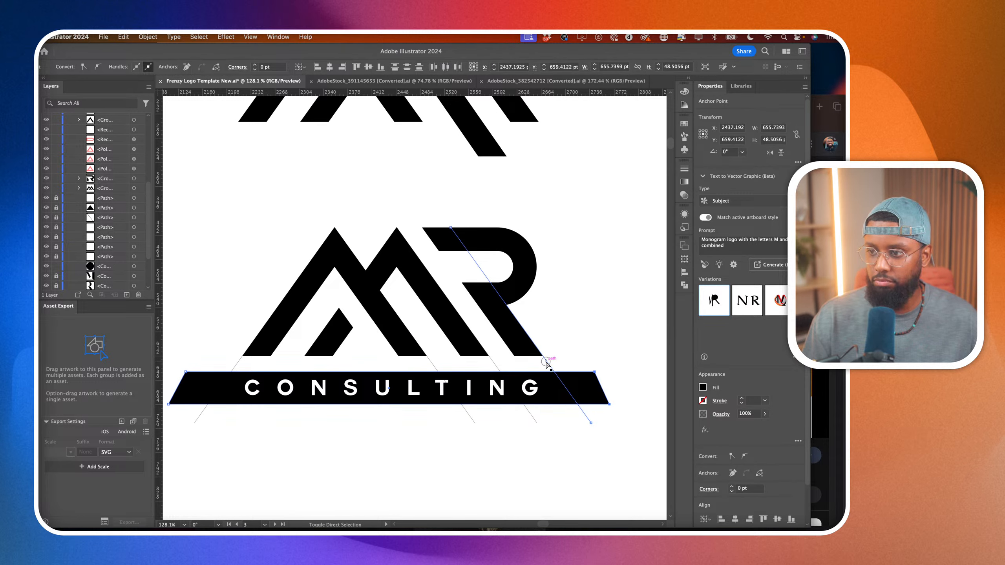
{"action": "left_click", "coordinate": [495, 364], "text": "shift"}
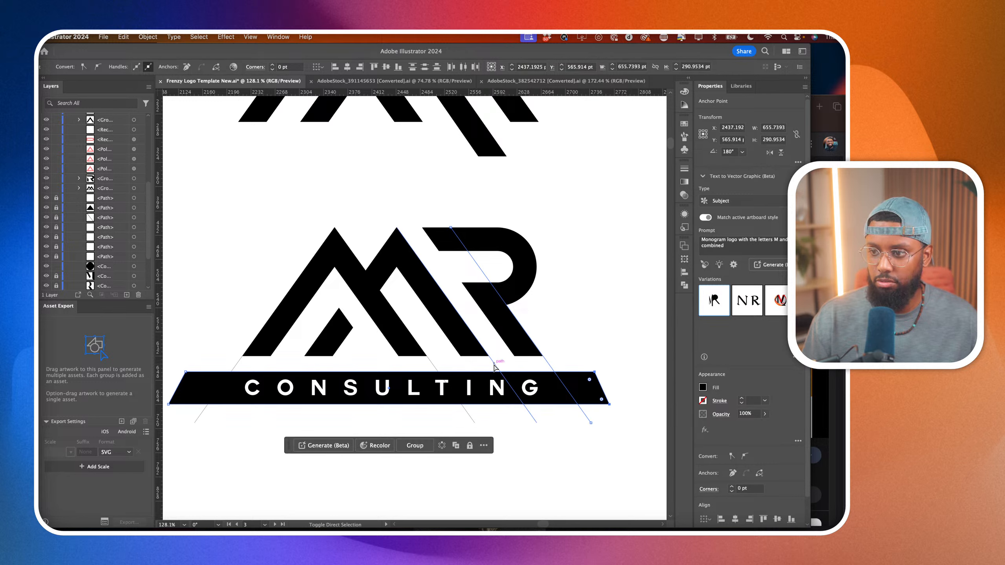
{"action": "left_click", "coordinate": [239, 365], "text": "shift"}
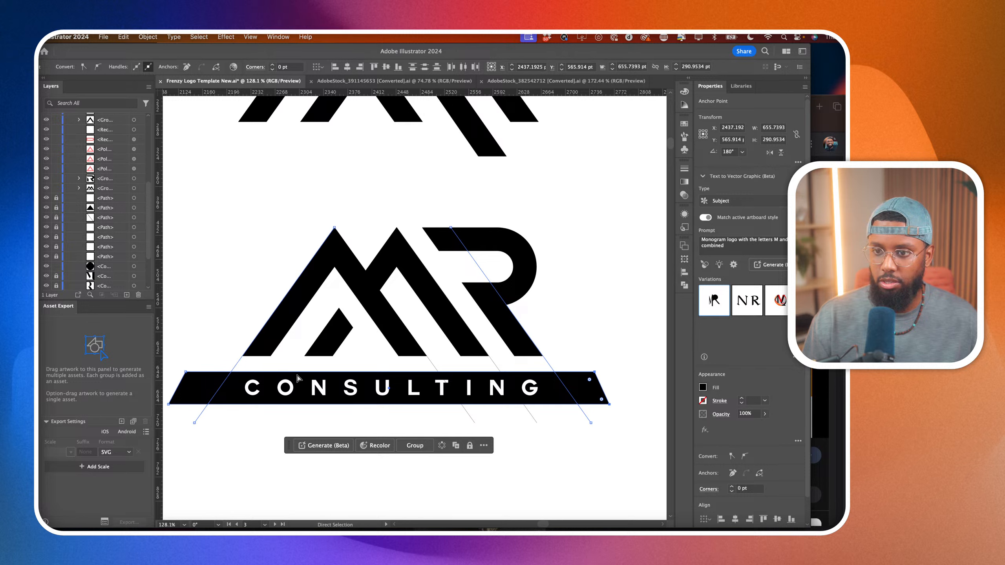
{"action": "left_click", "coordinate": [198, 387], "text": "shift"}
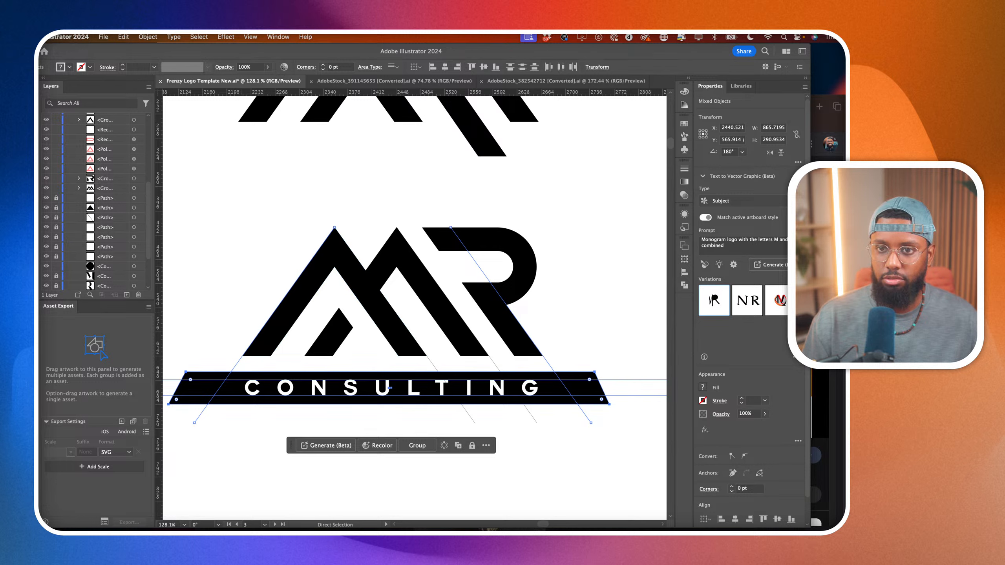
{"action": "key", "text": "shift+m"}
{"action": "left_click", "coordinate": [202, 389], "text": "alt"}
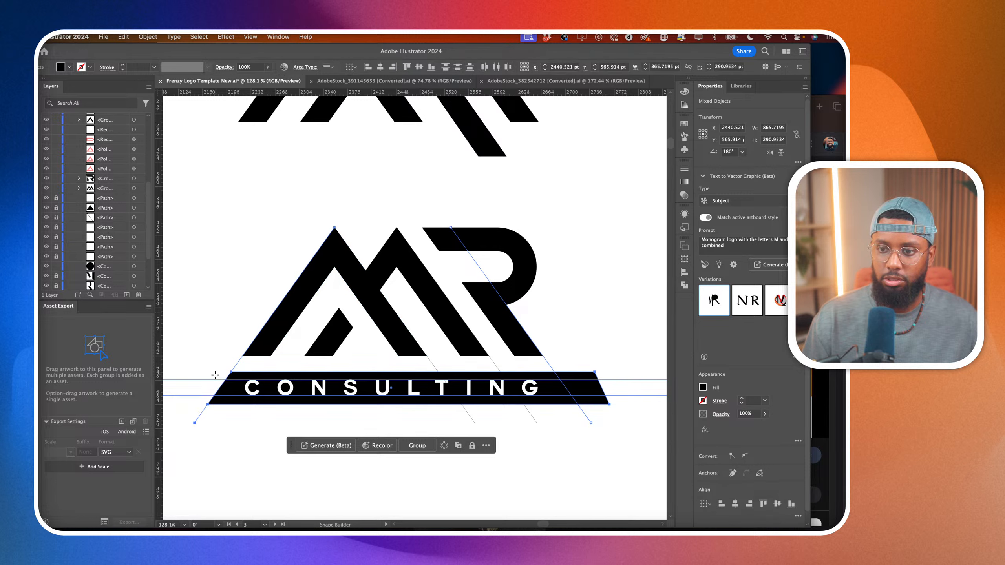
{"action": "left_click", "coordinate": [574, 375], "text": "alt"}
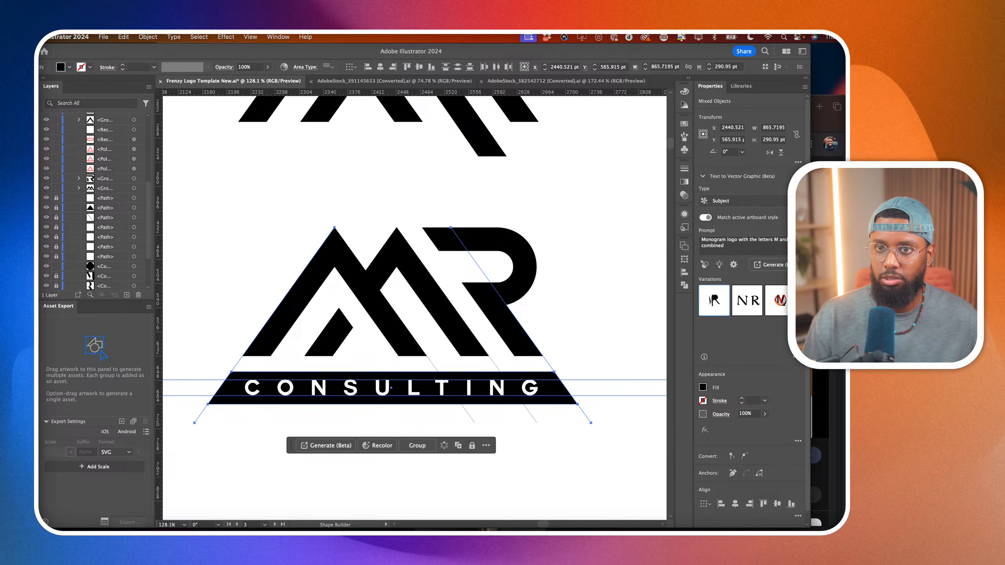
{"action": "left_click", "coordinate": [260, 168]}
Delete the two leftover slanted guide lines crossing the middle of the lower MR logo.
{"action": "scroll", "coordinate": [374, 377], "scroll_direction": "down", "scroll_amount": 5}
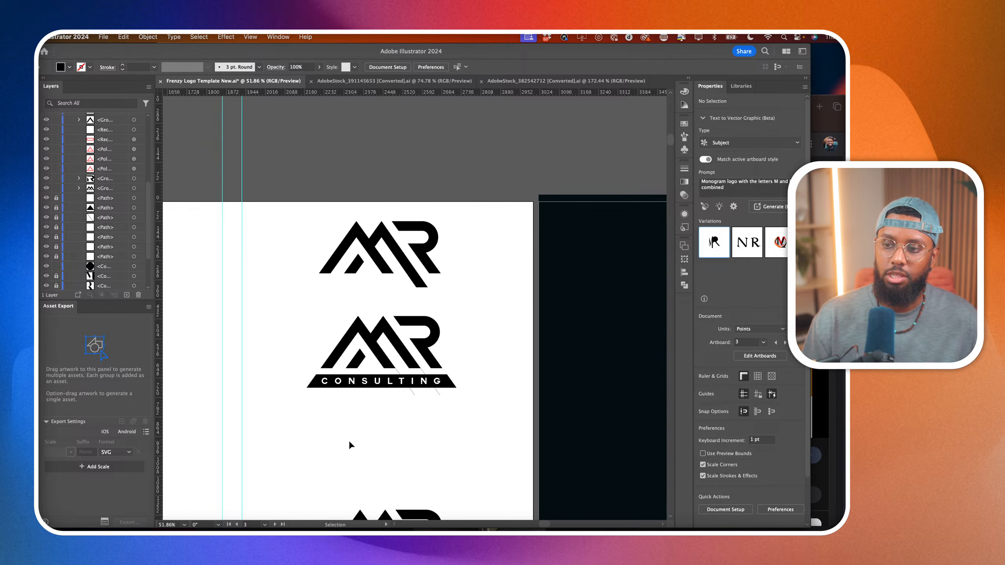
{"action": "scroll", "coordinate": [350, 441], "scroll_direction": "up", "scroll_amount": 3}
{"action": "left_click", "coordinate": [467, 365]}
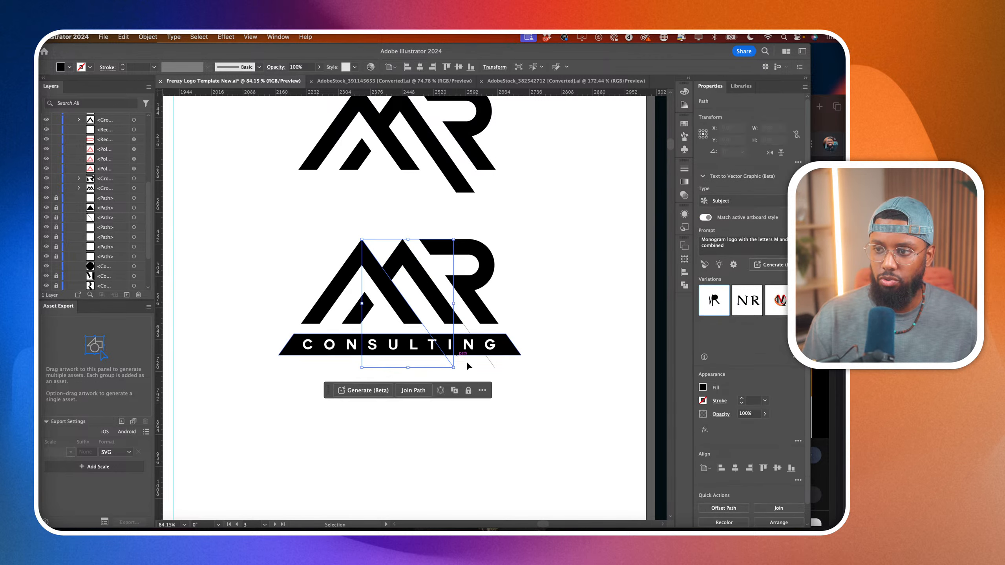
{"action": "key", "text": "Delete"}
{"action": "left_click", "coordinate": [468, 330]}
{"action": "key", "text": "Delete"}
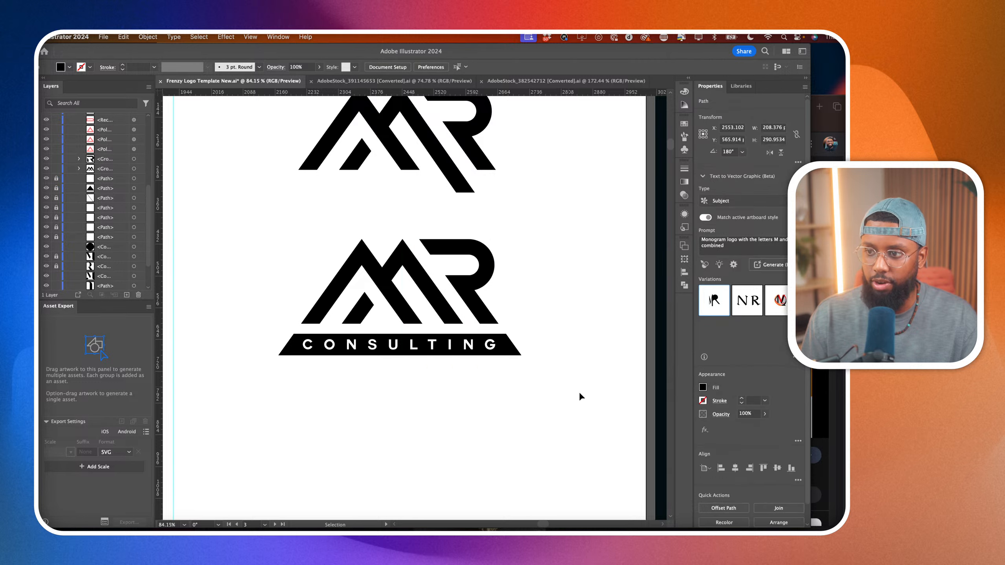
Cover the slanted ends of the CONSULTING bar with white rectangles to square off both sides, and deselect.
{"action": "left_click", "coordinate": [451, 347]}
{"action": "scroll", "coordinate": [452, 349], "scroll_direction": "up", "scroll_amount": 2}
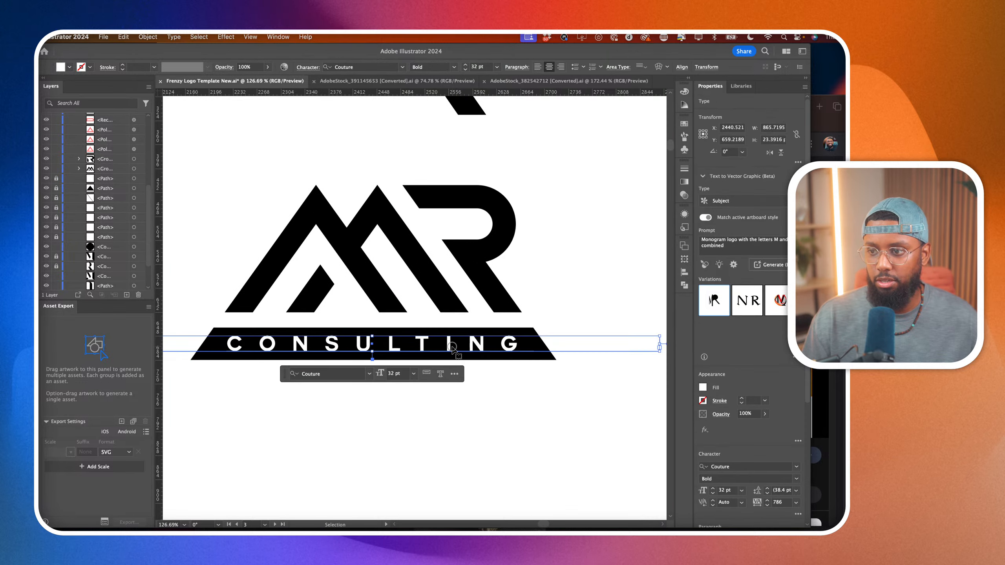
{"action": "left_click", "coordinate": [440, 435]}
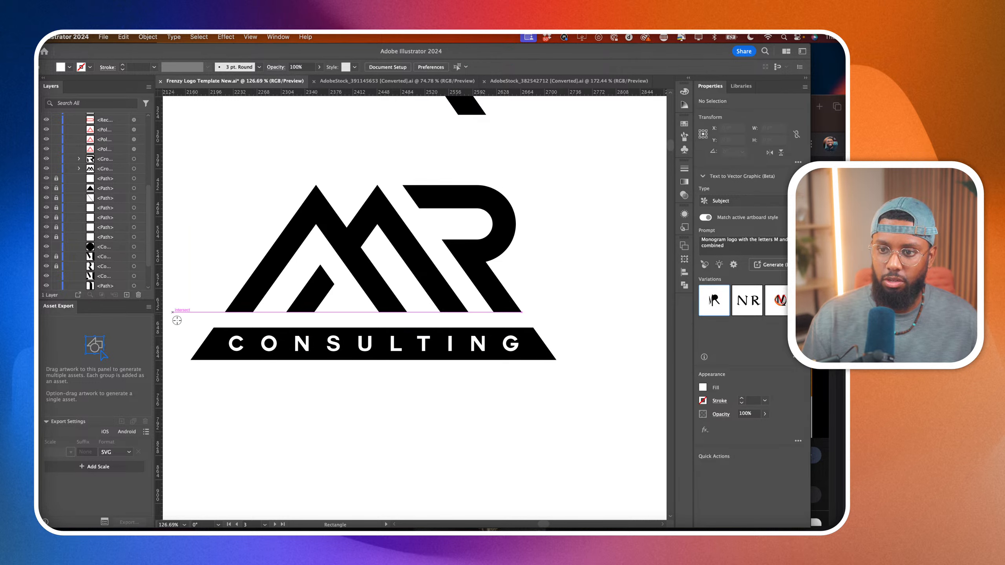
{"action": "left_click_drag", "start_coordinate": [172, 312], "coordinate": [557, 393]}
{"action": "key", "text": "v"}
{"action": "left_click", "coordinate": [368, 442]}
{"action": "scroll", "coordinate": [368, 441], "scroll_direction": "down", "scroll_amount": 10}
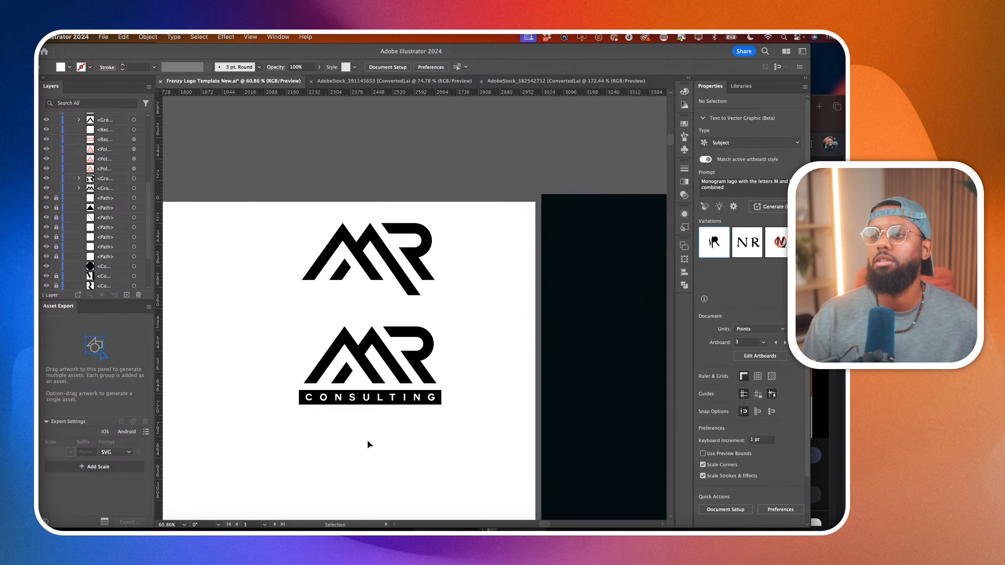
{"action": "scroll", "coordinate": [373, 443], "scroll_direction": "up", "scroll_amount": 3}
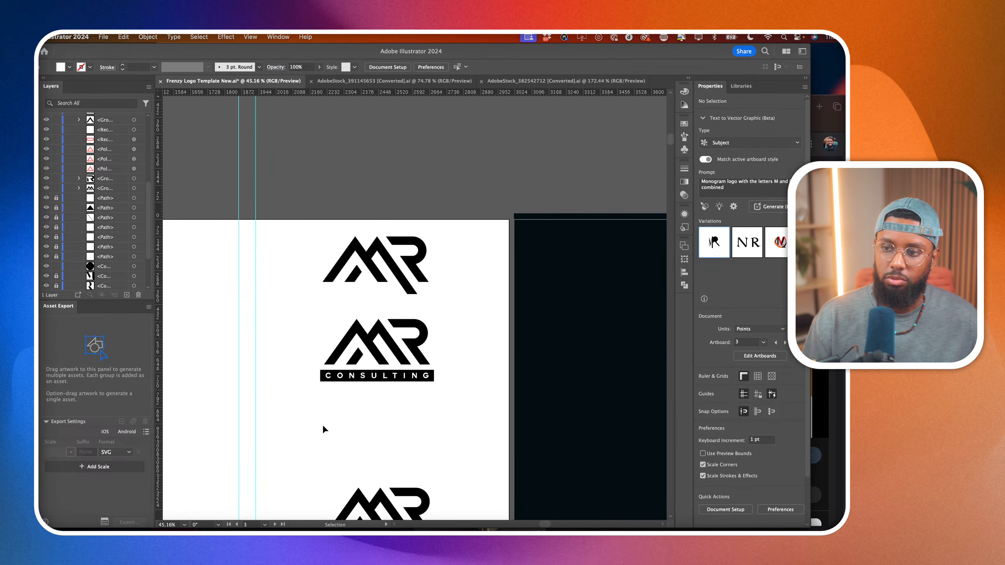
{"action": "scroll", "coordinate": [312, 378], "scroll_direction": "up", "scroll_amount": 3}
{"action": "scroll", "coordinate": [320, 381], "scroll_direction": "down", "scroll_amount": 2}
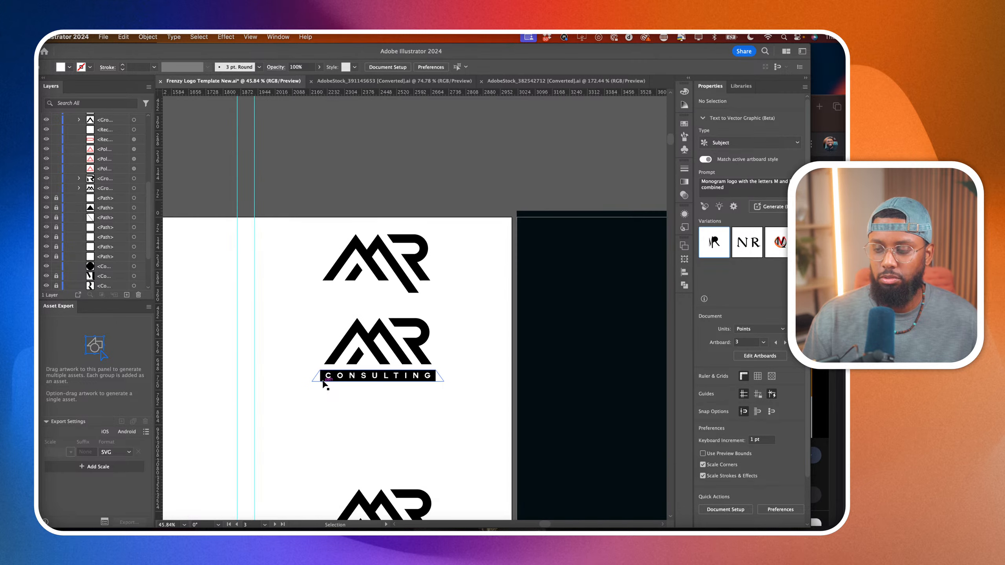
Move the MR logo with the CONSULTING bar up toward the top logo, and place a duplicate of it about 433 pt below.
{"action": "left_click_drag", "start_coordinate": [282, 305], "coordinate": [472, 433]}
{"action": "scroll", "coordinate": [470, 418], "scroll_direction": "down", "scroll_amount": 2}
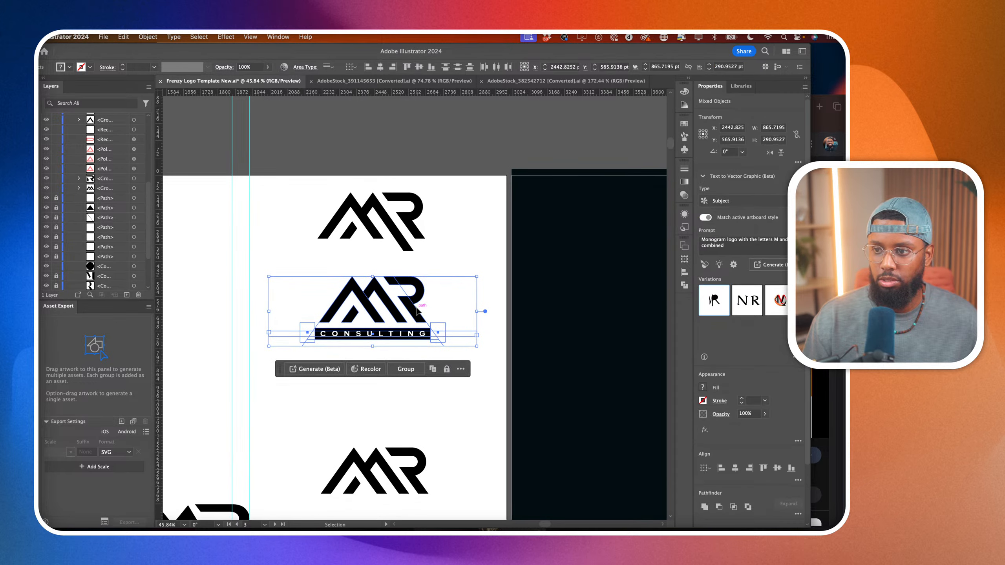
{"action": "left_click_drag", "start_coordinate": [416, 306], "coordinate": [416, 391]}
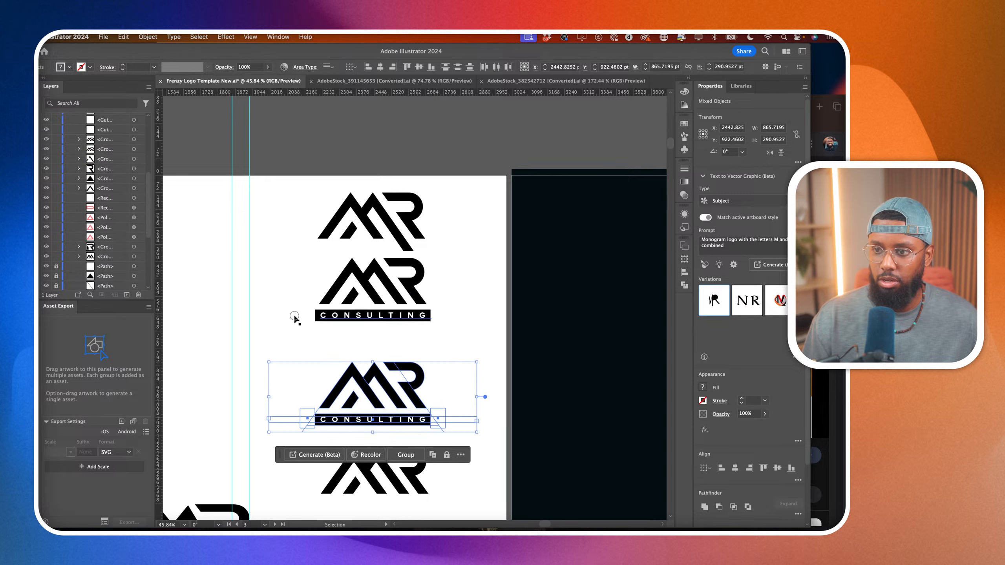
Delete the two white rectangles covering the ends of the upper CONSULTING bar, restoring its slanted ends.
{"action": "left_click", "coordinate": [301, 316]}
{"action": "left_click", "coordinate": [309, 308]}
{"action": "key", "text": "Delete"}
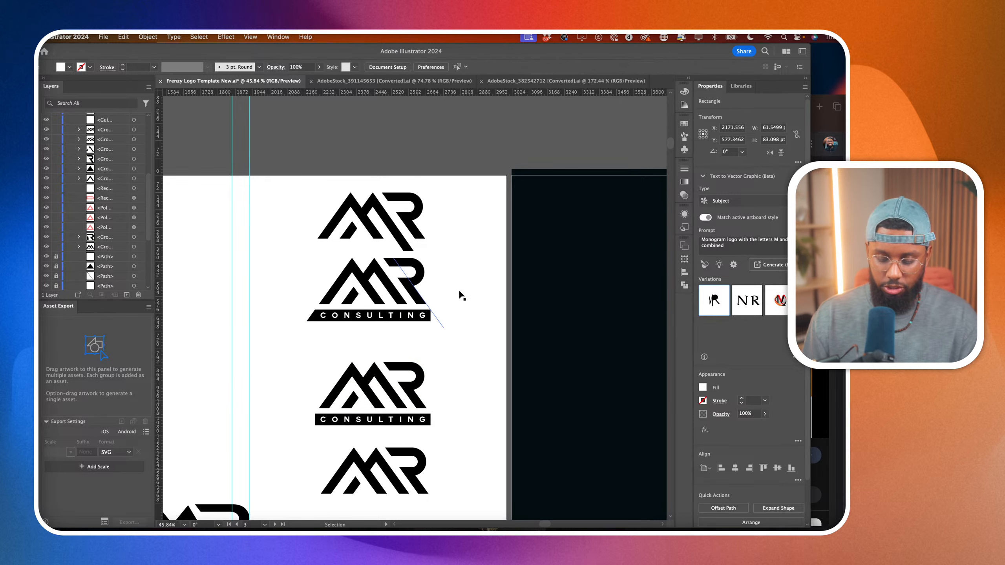
{"action": "key", "text": "Delete"}
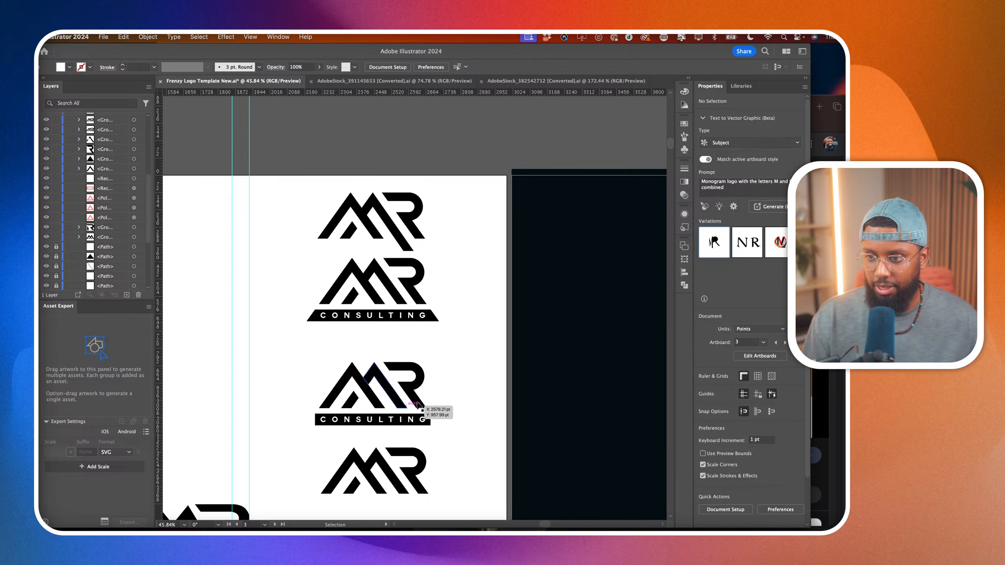
Reduce the tracking of the CONSULTING text in the duplicated logo to 714, and deselect.
{"action": "scroll", "coordinate": [417, 402], "scroll_direction": "up", "scroll_amount": 2}
{"action": "left_click", "coordinate": [257, 434]}
{"action": "left_click", "coordinate": [446, 427], "text": "shift"}
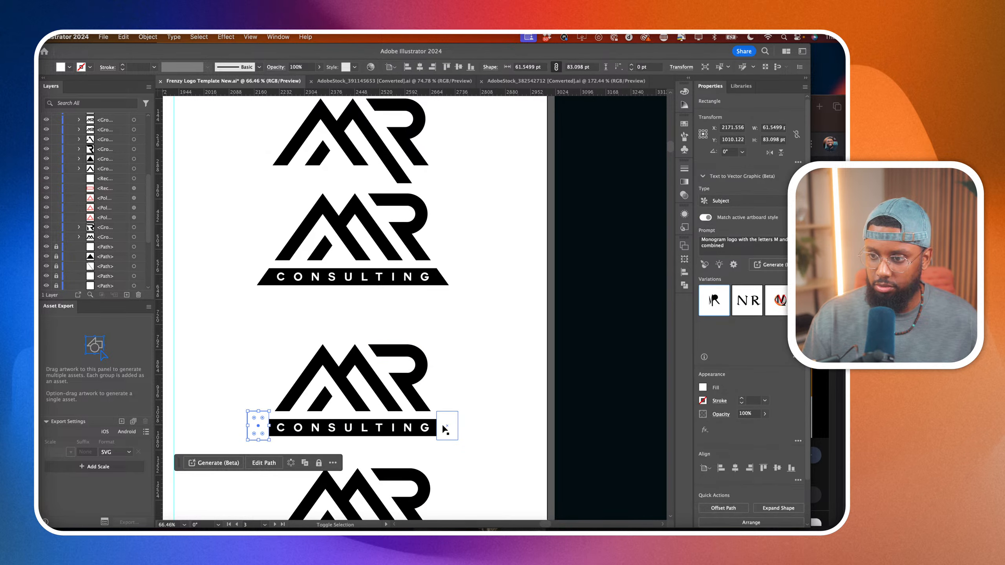
{"action": "left_click", "coordinate": [414, 428], "text": "shift"}
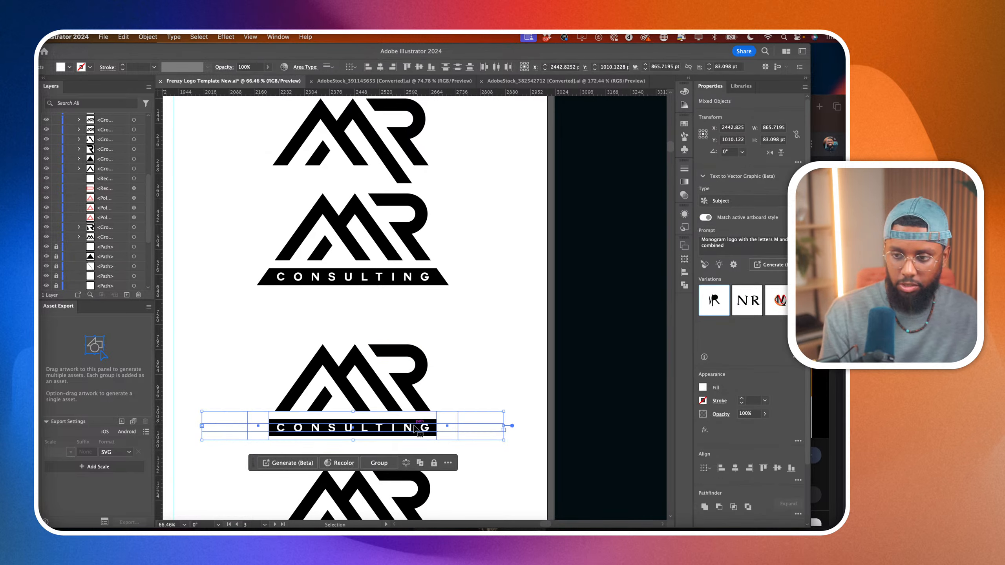
{"action": "left_click", "coordinate": [511, 475]}
{"action": "left_click", "coordinate": [408, 435]}
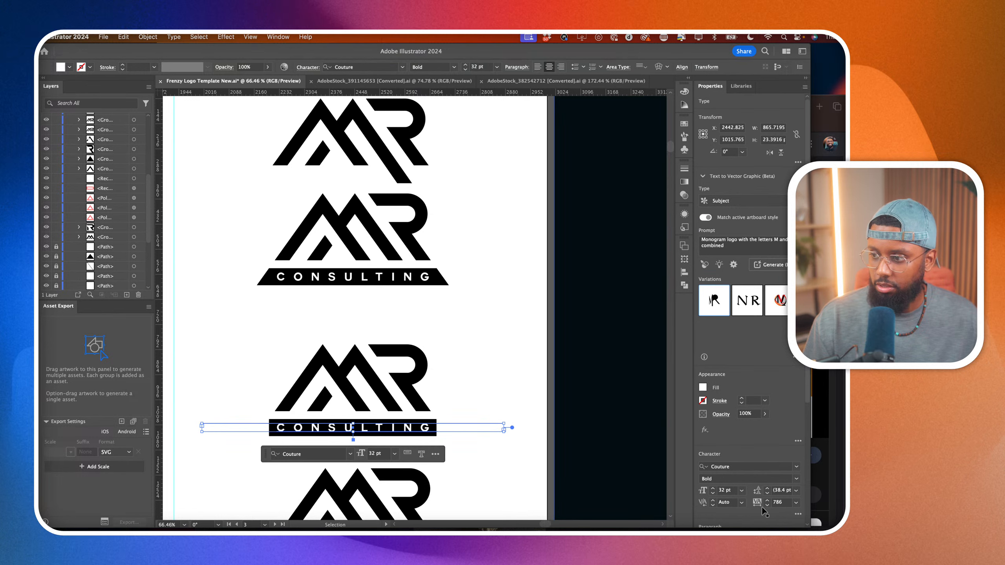
{"action": "left_click", "coordinate": [782, 503]}
{"action": "key", "text": "shift+Down"}
{"action": "key", "text": "shift+Down"}
{"action": "key", "text": "shift+Down"}
{"action": "key", "text": "shift+Down"}
{"action": "key", "text": "shift+Down"}
{"action": "key", "text": "shift+Down"}
{"action": "key", "text": "shift+Down"}
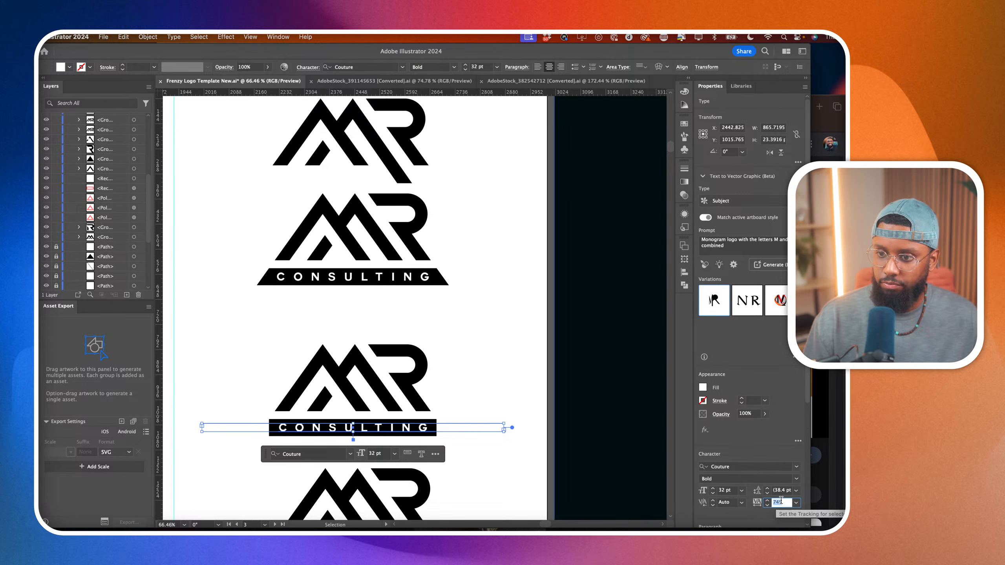
{"action": "left_click", "coordinate": [527, 476]}
{"action": "scroll", "coordinate": [527, 475], "scroll_direction": "down", "scroll_amount": 1}
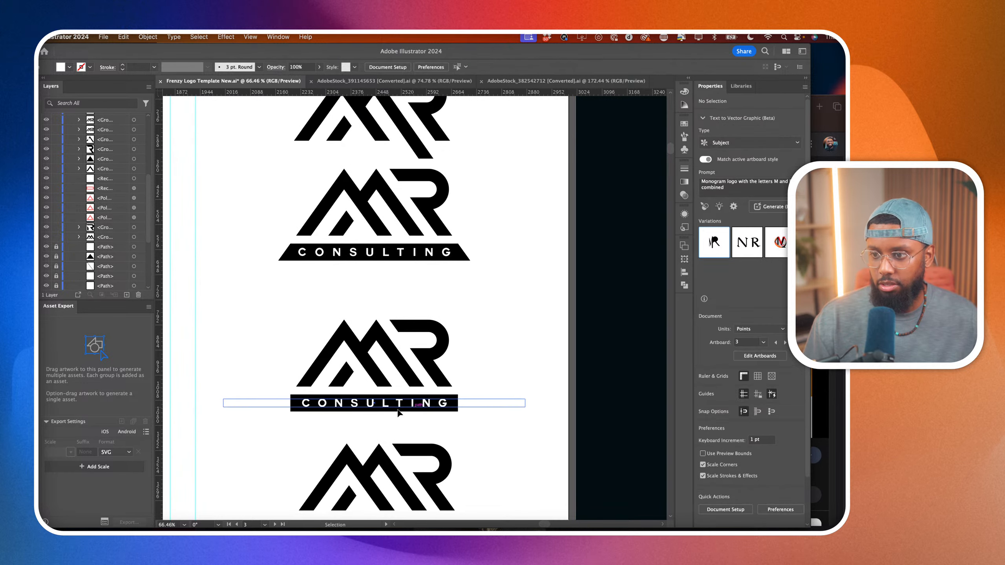
Set the font of the duplicated logo's CONSULTING text to Poppins Bold.
{"action": "scroll", "coordinate": [374, 413], "scroll_direction": "up", "scroll_amount": 4}
{"action": "left_click", "coordinate": [352, 405]}
{"action": "left_click", "coordinate": [292, 399]}
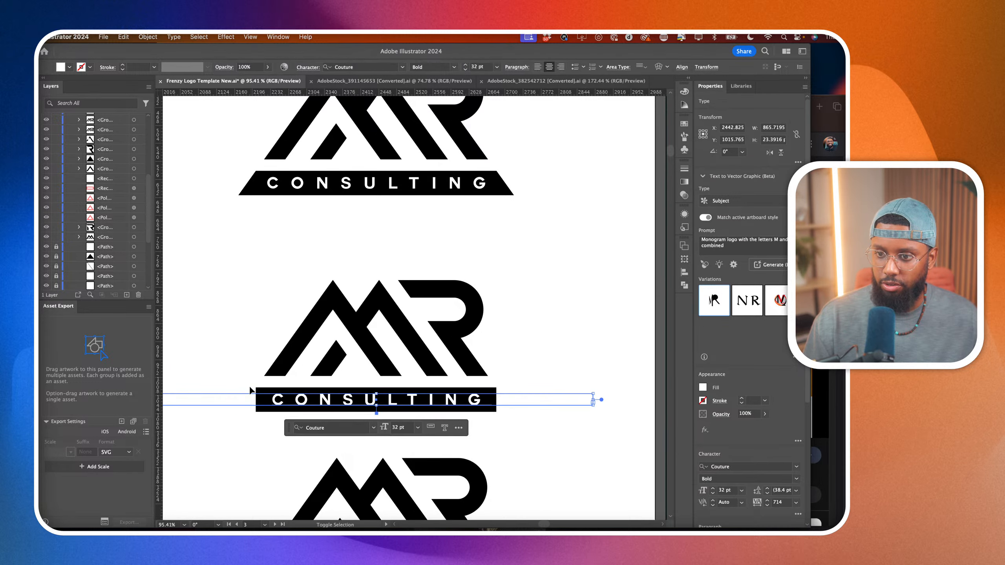
{"action": "left_click", "coordinate": [287, 388], "text": "shift"}
{"action": "left_click", "coordinate": [528, 389], "text": "shift"}
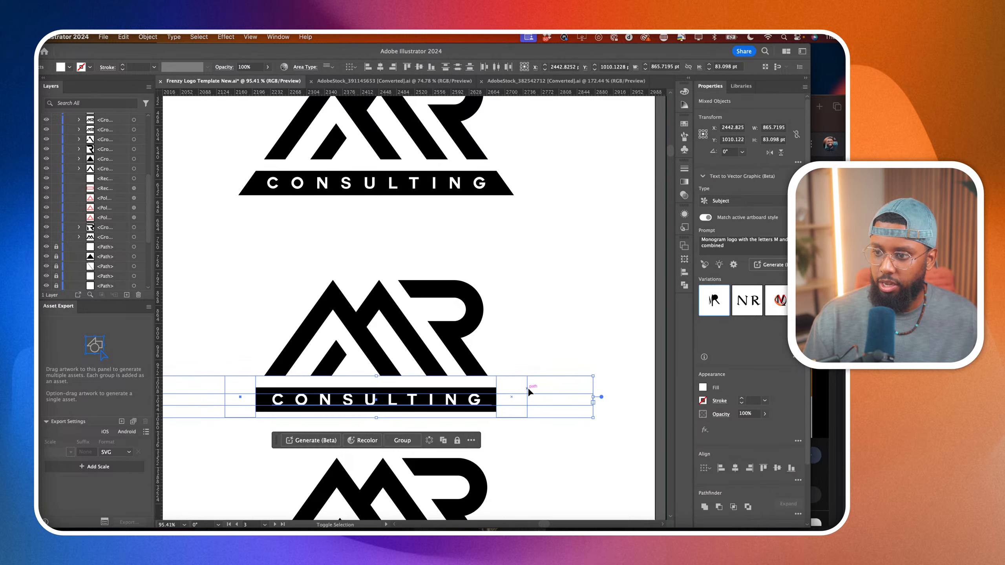
{"action": "left_click", "coordinate": [534, 432]}
{"action": "left_click", "coordinate": [455, 405]}
{"action": "left_click", "coordinate": [735, 471]}
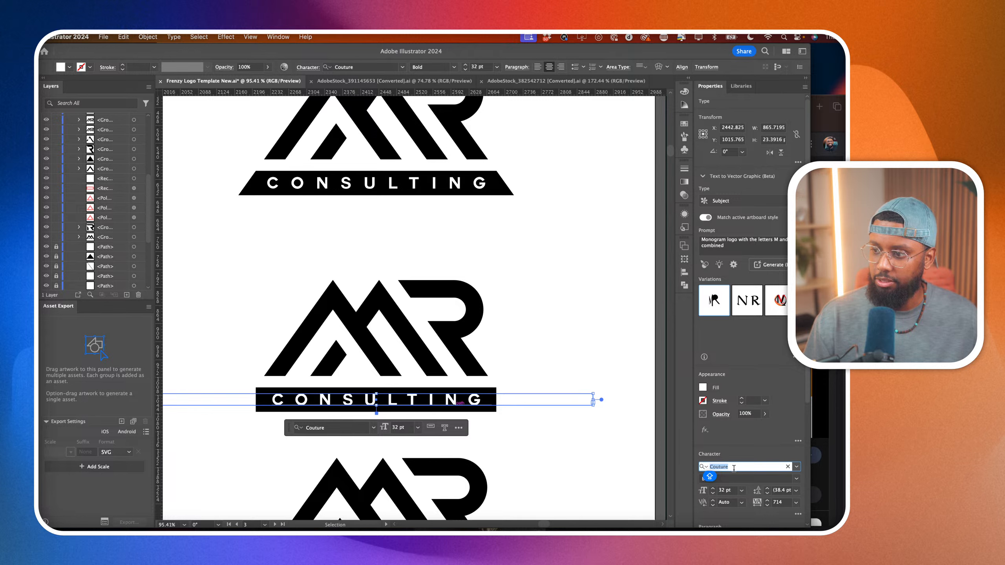
{"action": "type", "text": "POPP"}
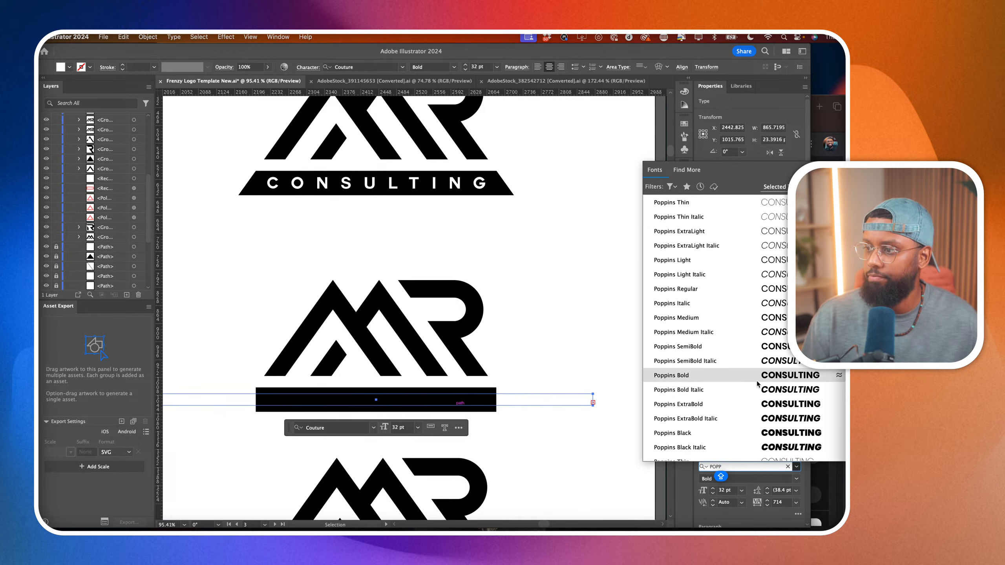
{"action": "left_click", "coordinate": [754, 376]}
Set the duplicated logo's CONSULTING text to 31 pt, and deselect.
{"action": "left_click", "coordinate": [723, 491]}
{"action": "scroll", "coordinate": [723, 491], "scroll_direction": "down", "scroll_amount": 17}
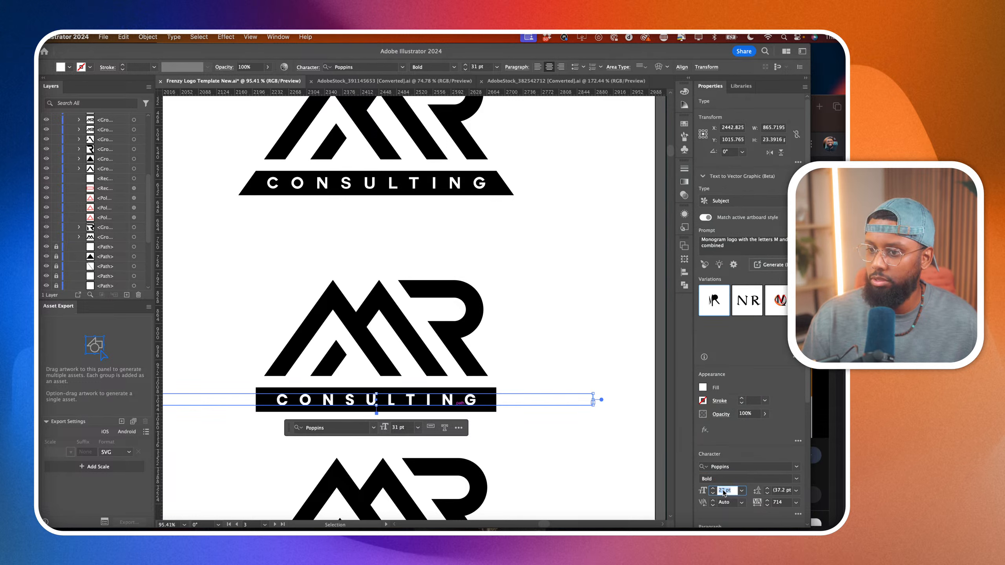
{"action": "scroll", "coordinate": [723, 490], "scroll_direction": "up", "scroll_amount": 6}
{"action": "scroll", "coordinate": [723, 490], "scroll_direction": "up", "scroll_amount": 10}
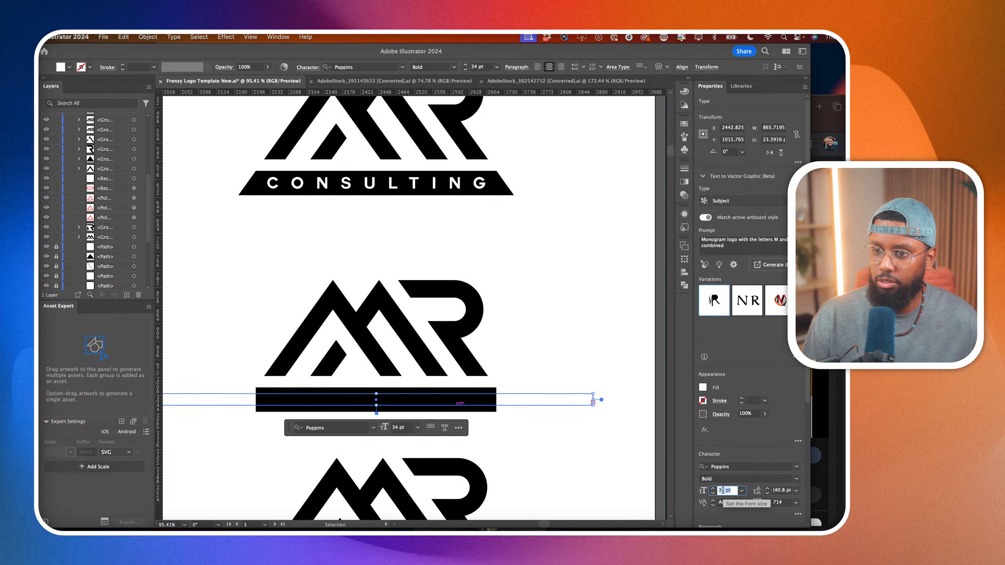
{"action": "left_click", "coordinate": [619, 475]}
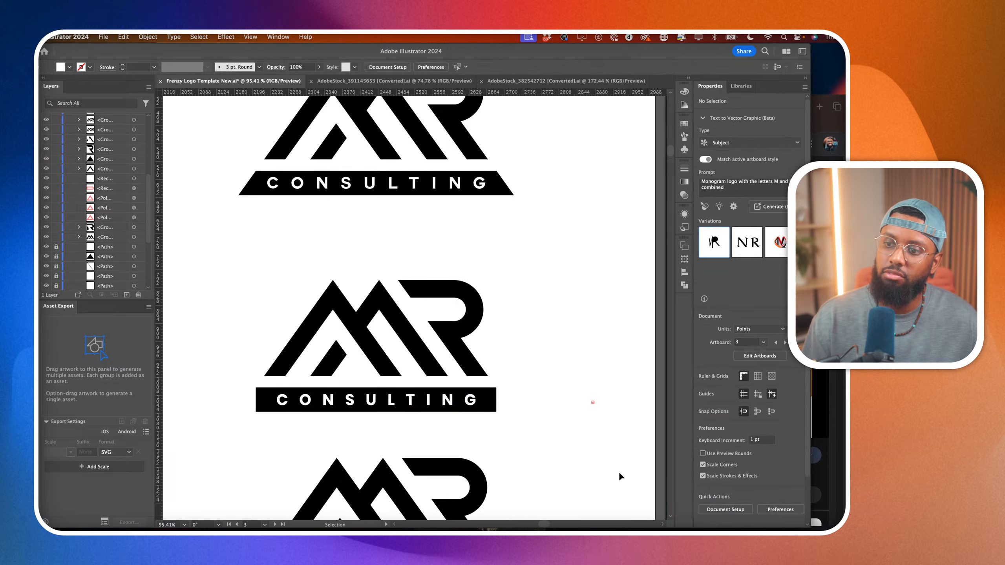
Cut off both slanted ends of the lower CONSULTING bar along the white rectangles with the Shape Builder tool, and deselect.
{"action": "left_click", "coordinate": [502, 395]}
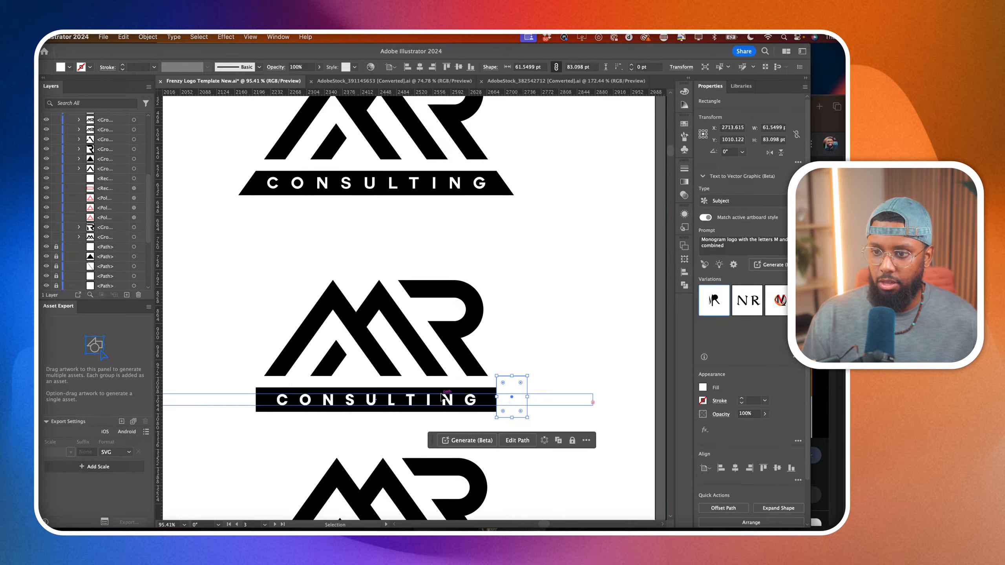
{"action": "left_click", "coordinate": [233, 404], "text": "shift"}
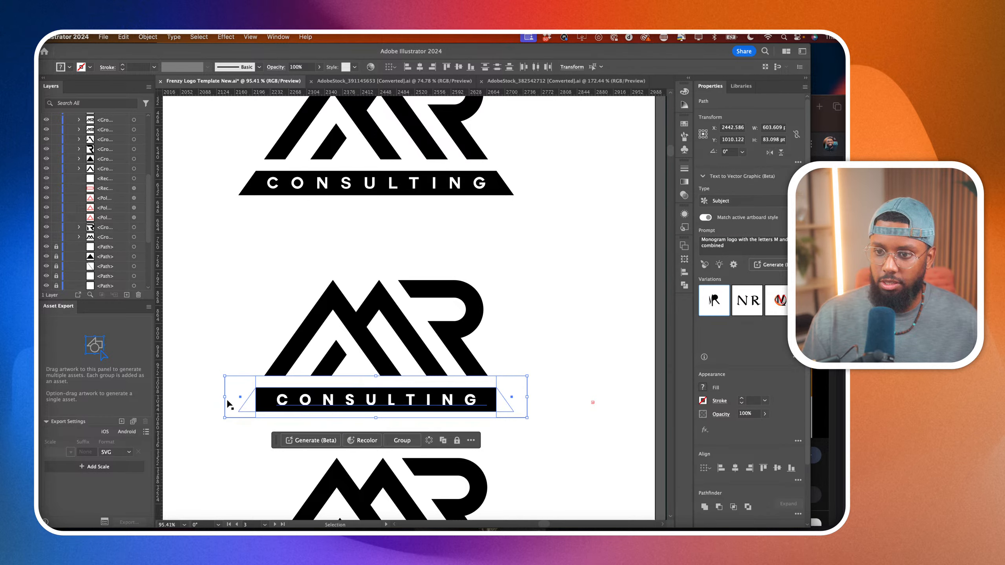
{"action": "key", "text": "shift+m"}
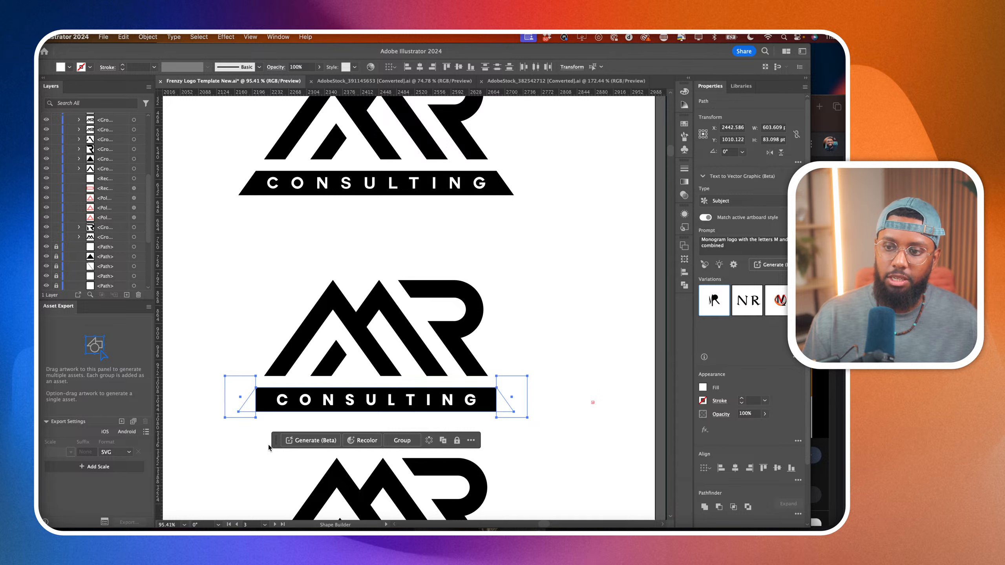
{"action": "left_click_drag", "start_coordinate": [241, 422], "coordinate": [240, 382]}
{"action": "left_click_drag", "start_coordinate": [510, 383], "coordinate": [510, 424]}
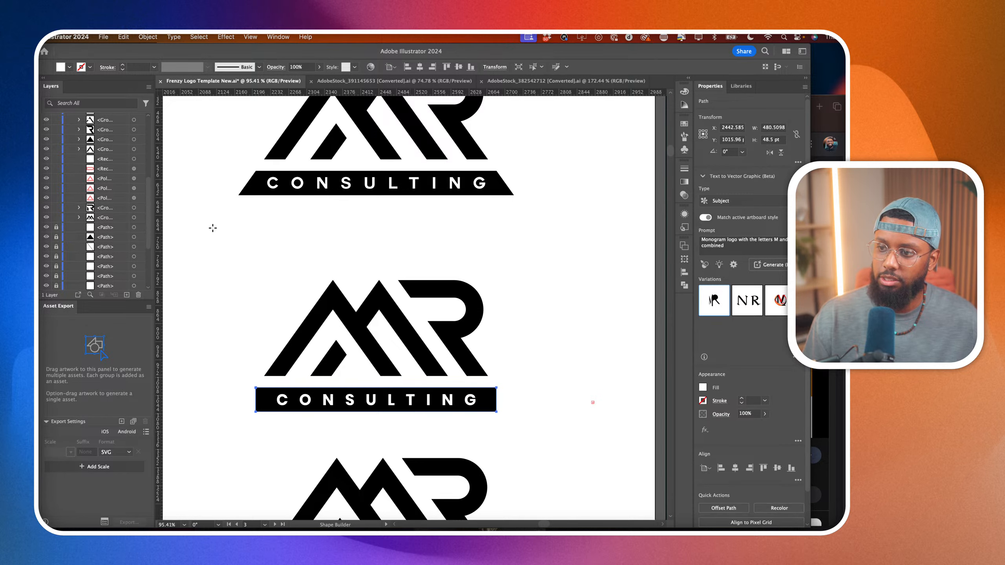
{"action": "key", "text": "a"}
{"action": "left_click", "coordinate": [252, 436]}
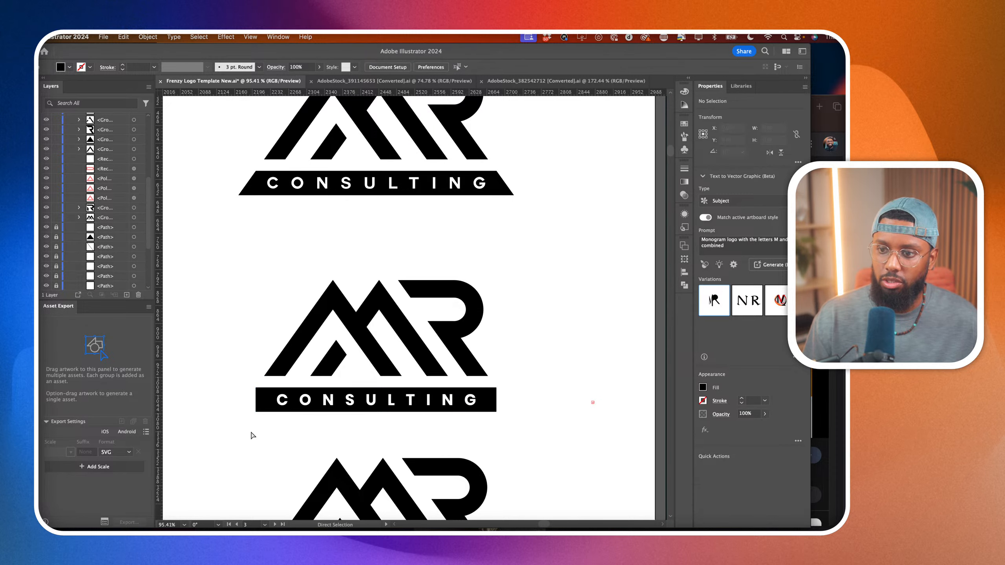
Undo the last trim, and clean up the bar's upper-left corner by moving its stray anchor outward and removing the sliver with Shape Builder.
{"action": "scroll", "coordinate": [261, 431], "scroll_direction": "up", "scroll_amount": 3}
{"action": "left_click", "coordinate": [263, 380]}
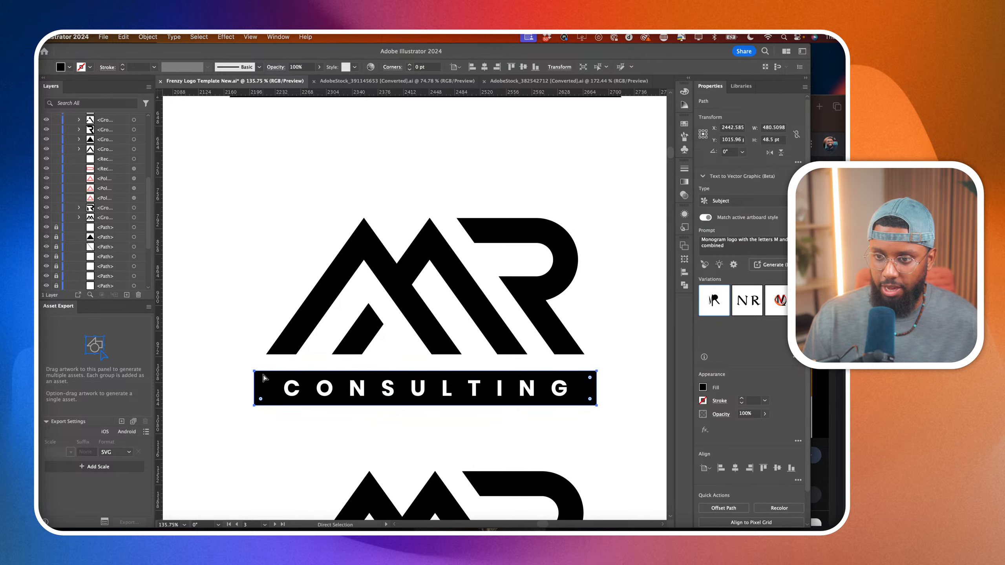
{"action": "scroll", "coordinate": [282, 380], "scroll_direction": "up", "scroll_amount": 5}
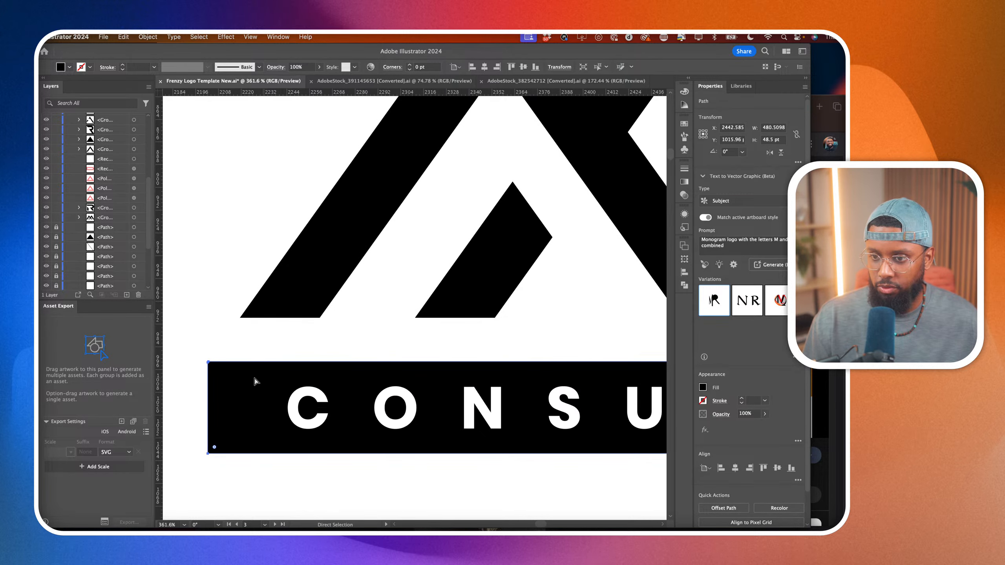
{"action": "scroll", "coordinate": [216, 366], "scroll_direction": "up", "scroll_amount": 5}
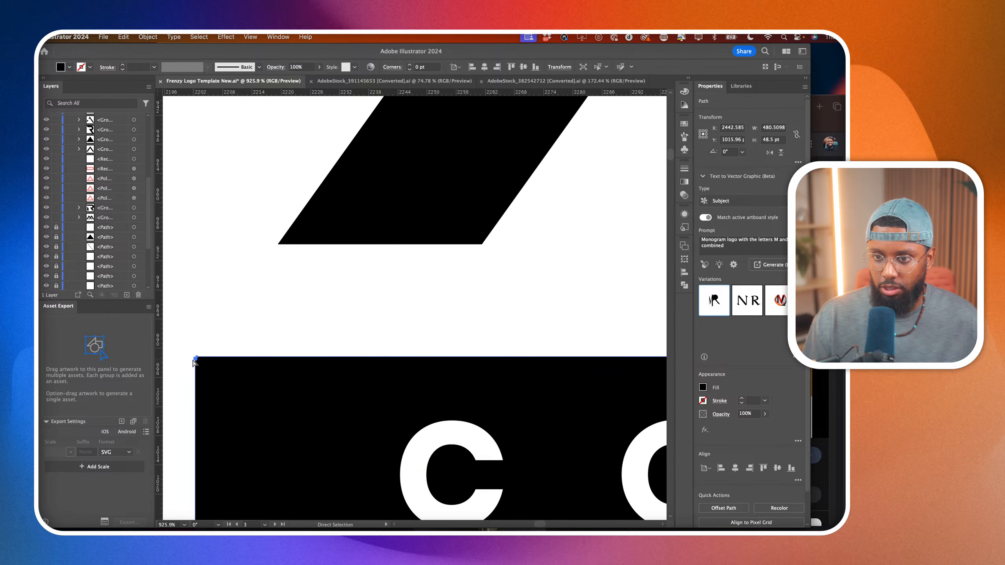
{"action": "scroll", "coordinate": [196, 362], "scroll_direction": "up", "scroll_amount": 5}
{"action": "key", "text": "super+z"}
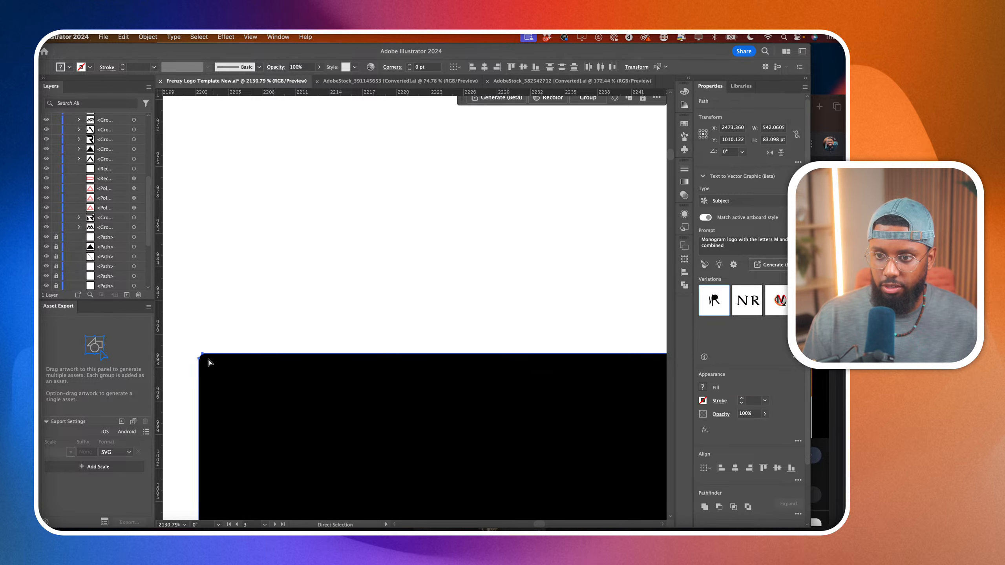
{"action": "left_click", "coordinate": [204, 355]}
{"action": "left_click_drag", "start_coordinate": [204, 355], "coordinate": [198, 336]}
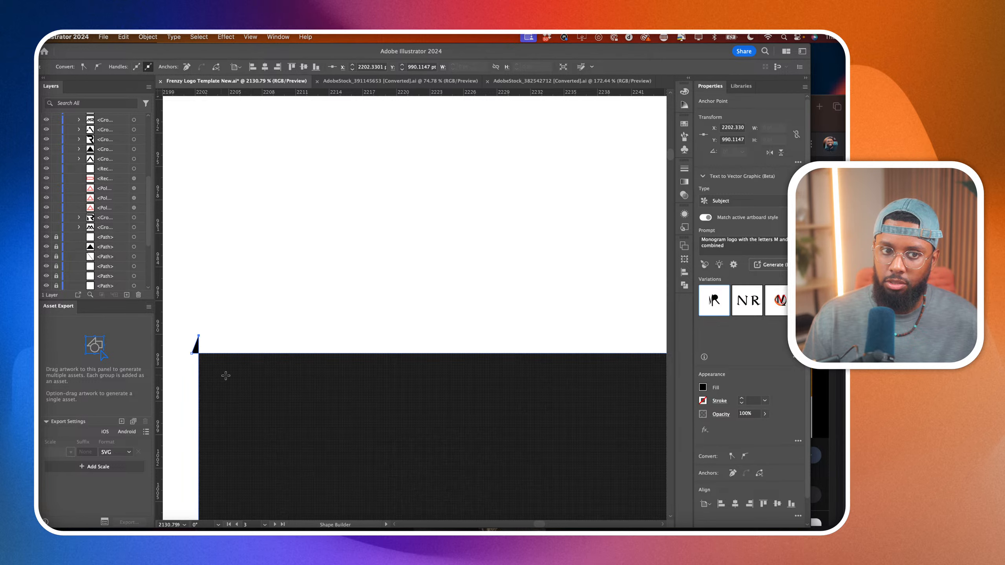
{"action": "left_click", "coordinate": [196, 349], "text": "alt"}
{"action": "key", "text": "a"}
Try rounding the lower CONSULTING bar's corners to 24.25 pt and moving the white rectangle off its right end, and undo both.
{"action": "scroll", "coordinate": [257, 273], "scroll_direction": "down", "scroll_amount": 10}
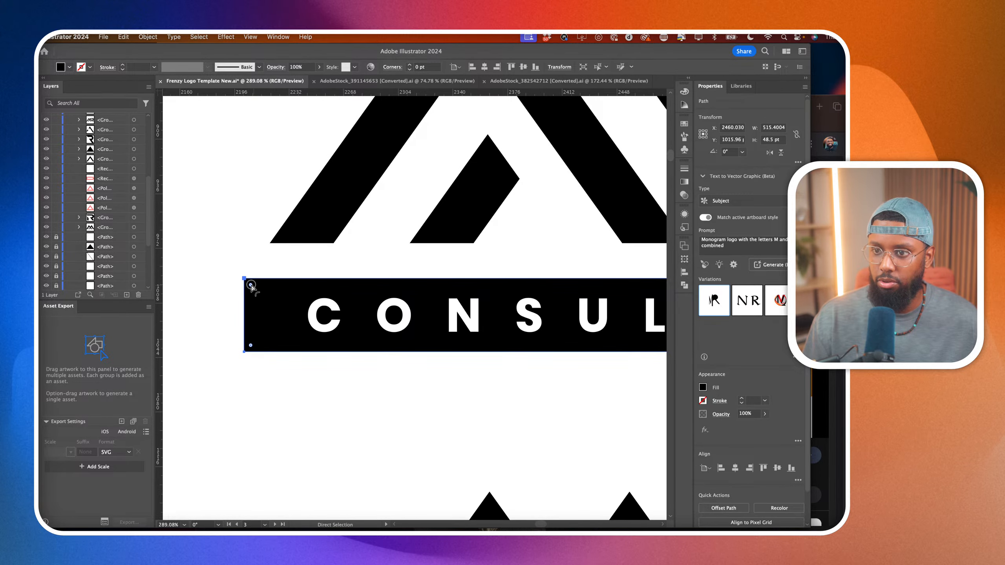
{"action": "left_click_drag", "start_coordinate": [250, 285], "coordinate": [332, 422]}
{"action": "scroll", "coordinate": [329, 423], "scroll_direction": "down", "scroll_amount": 3}
{"action": "scroll", "coordinate": [328, 424], "scroll_direction": "right", "scroll_amount": 1}
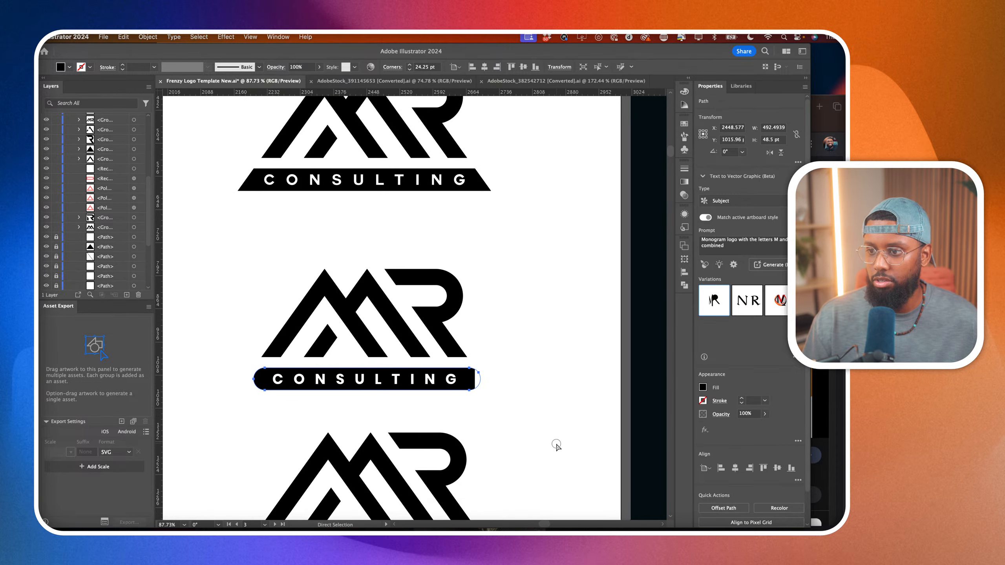
{"action": "left_click", "coordinate": [555, 442]}
{"action": "left_click_drag", "start_coordinate": [483, 386], "coordinate": [549, 389]}
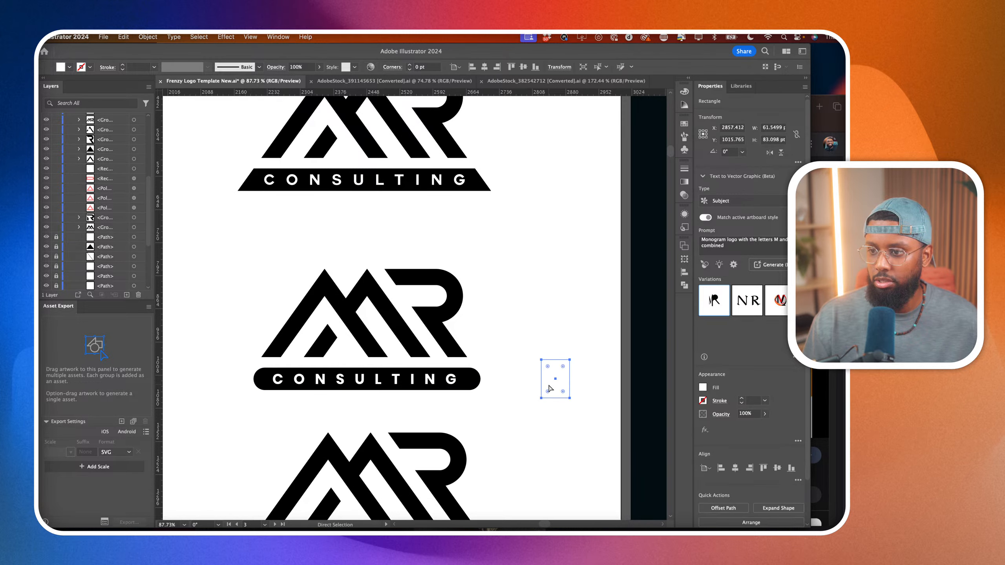
{"action": "key", "text": "super+z"}
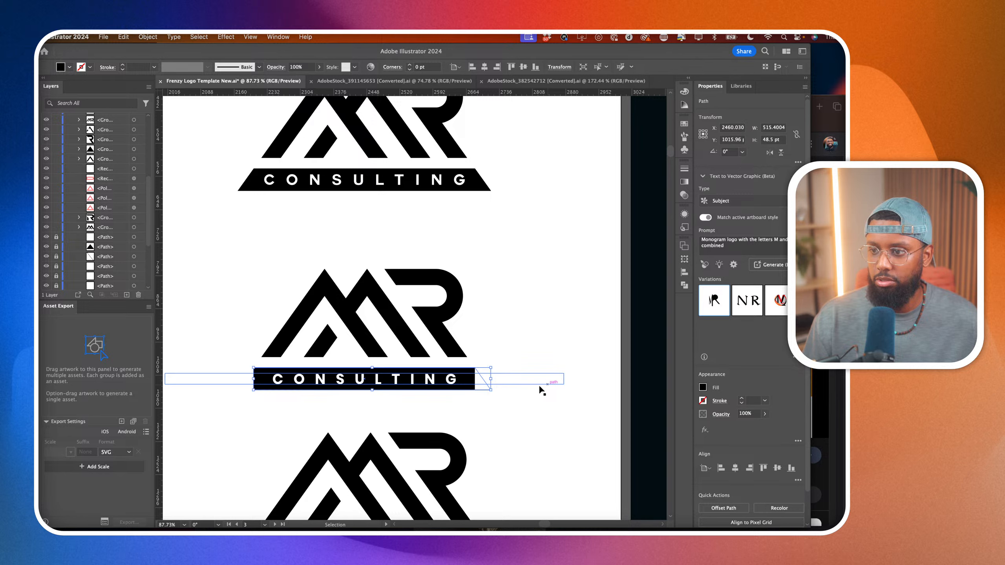
Cut the slanted right end off the lower CONSULTING bar along the white rectangle with the Shape Builder tool, and deselect.
{"action": "left_click", "coordinate": [482, 384]}
{"action": "scroll", "coordinate": [481, 384], "scroll_direction": "up", "scroll_amount": 5}
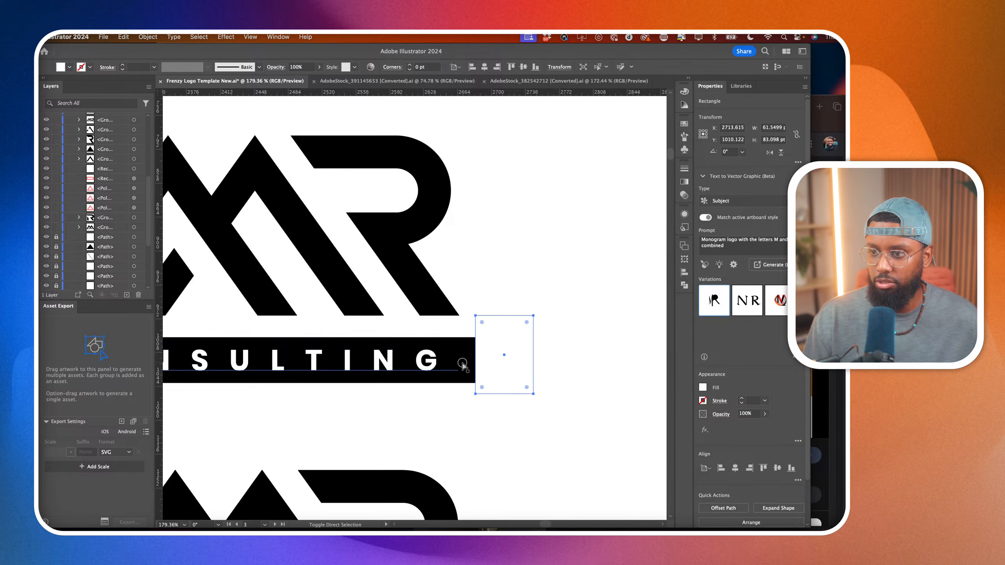
{"action": "left_click", "coordinate": [462, 364], "text": "shift"}
{"action": "left_click", "coordinate": [465, 343]}
{"action": "left_click", "coordinate": [500, 339], "text": "shift"}
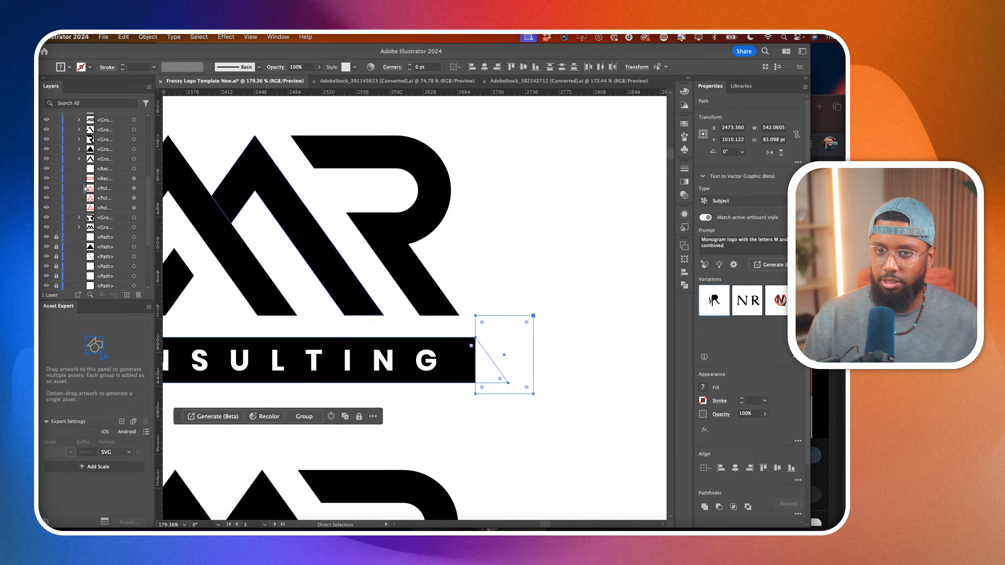
{"action": "key", "text": "shift+m"}
{"action": "left_click_drag", "start_coordinate": [490, 321], "coordinate": [493, 397]}
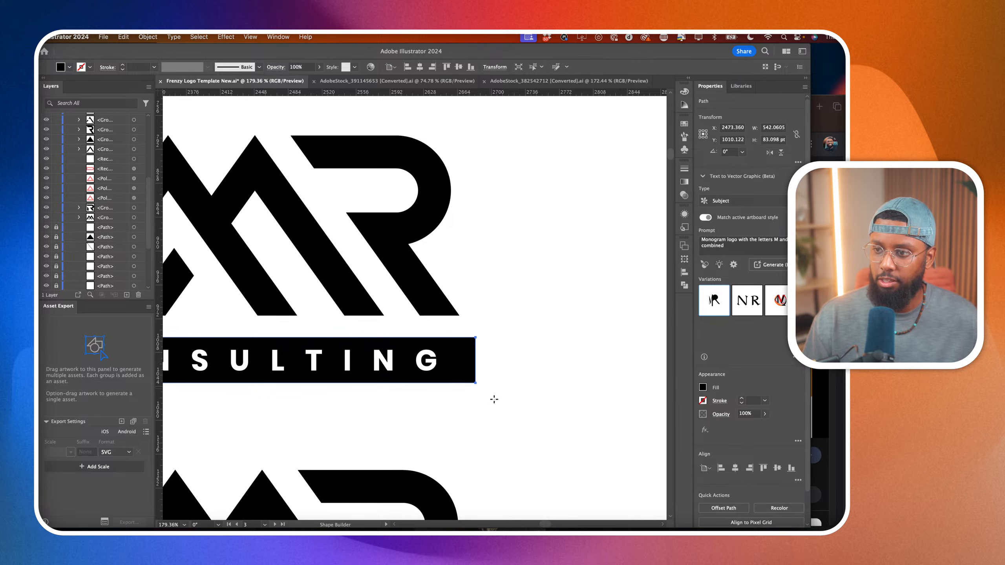
{"action": "scroll", "coordinate": [440, 336], "scroll_direction": "down", "scroll_amount": 3}
{"action": "scroll", "coordinate": [441, 336], "scroll_direction": "down", "scroll_amount": 4}
{"action": "key", "text": "a"}
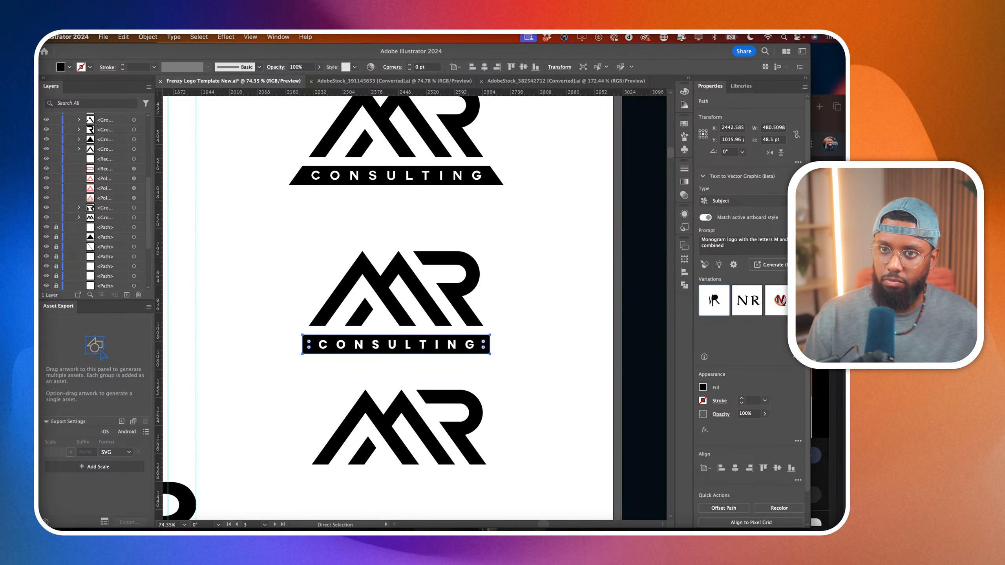
{"action": "left_click", "coordinate": [273, 338]}
{"action": "scroll", "coordinate": [300, 360], "scroll_direction": "up", "scroll_amount": 4}
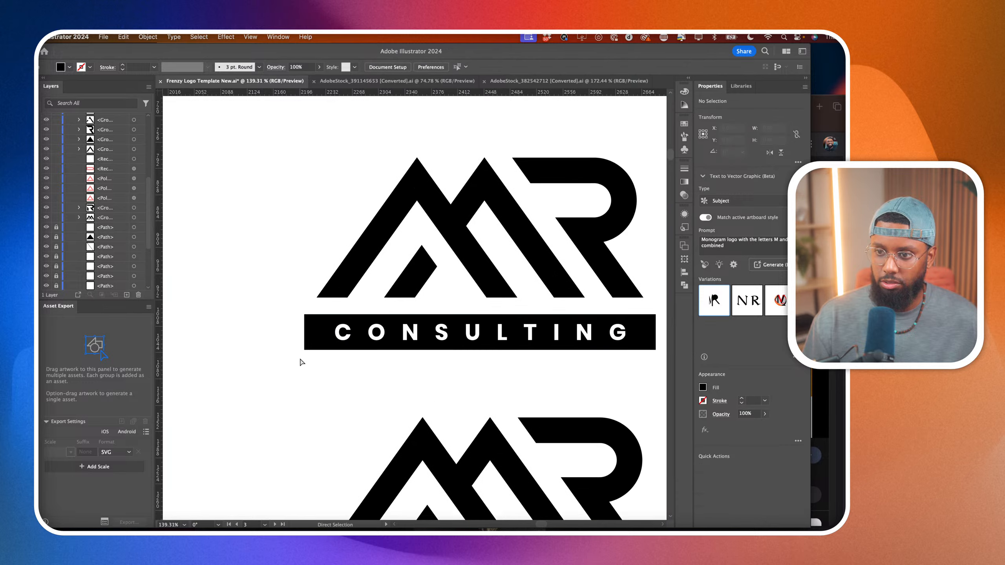
Round the corners of the lower CONSULTING bar to the maximum so both ends become semicircular, and deselect.
{"action": "left_click", "coordinate": [324, 322]}
{"action": "left_click_drag", "start_coordinate": [325, 321], "coordinate": [367, 408]}
{"action": "left_click", "coordinate": [321, 407]}
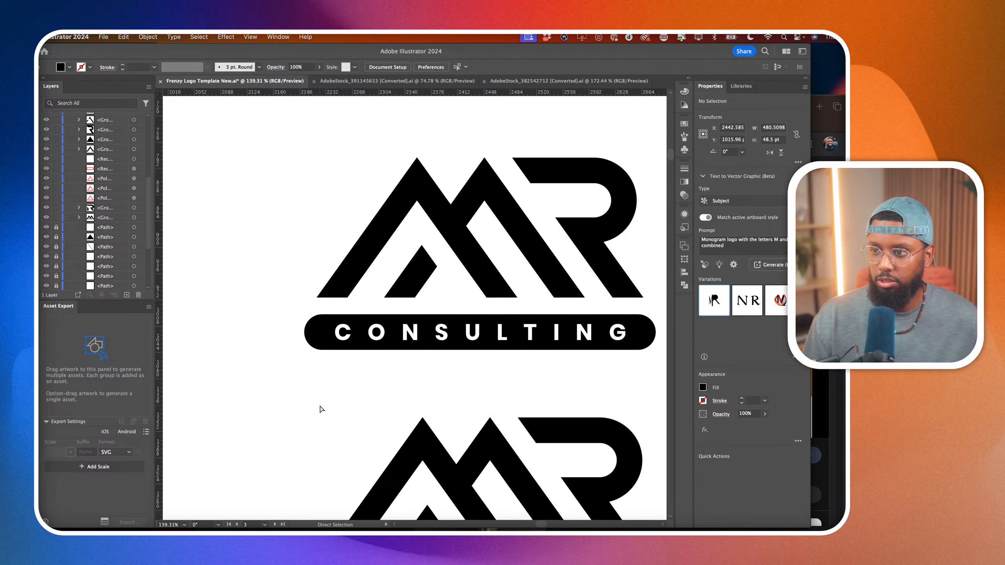
Move the plain MR monogram further down and place a duplicate of the rounded-bar MR CONSULTING logo in the gap above it.
{"action": "scroll", "coordinate": [321, 409], "scroll_direction": "down", "scroll_amount": 2}
{"action": "scroll", "coordinate": [321, 409], "scroll_direction": "down", "scroll_amount": 6}
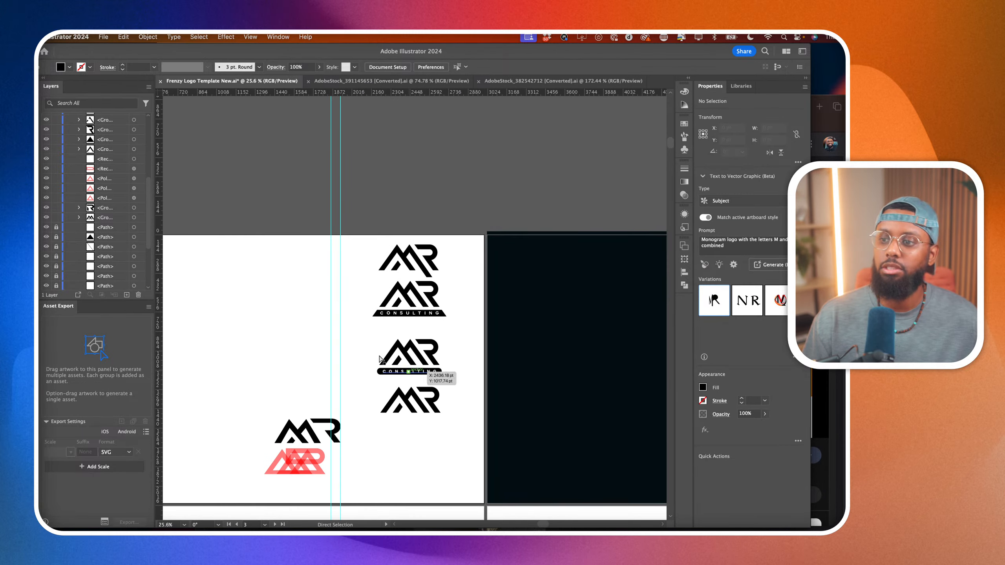
{"action": "left_click_drag", "start_coordinate": [358, 326], "coordinate": [467, 386]}
{"action": "left_click", "coordinate": [449, 424]}
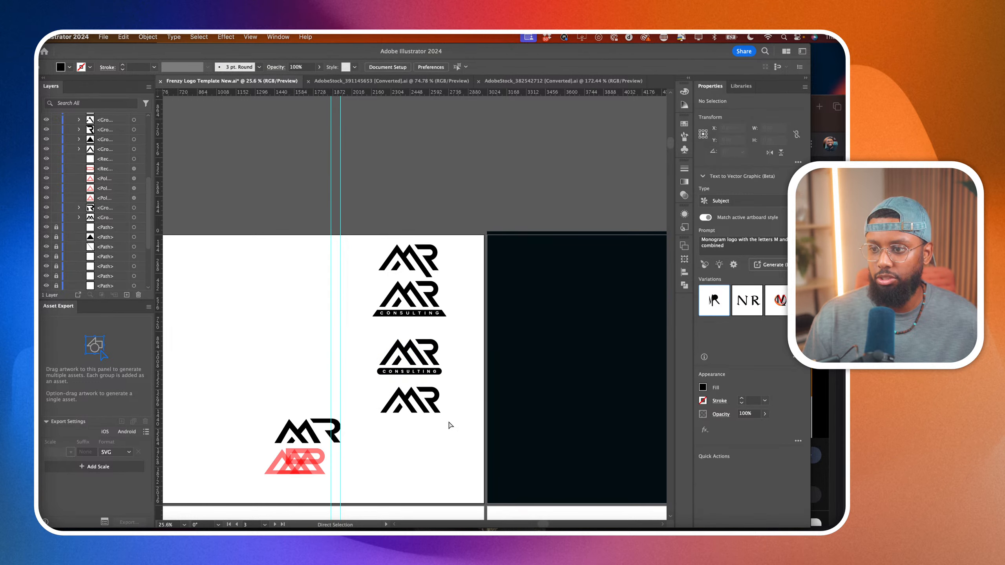
{"action": "left_click_drag", "start_coordinate": [461, 437], "coordinate": [422, 473]}
{"action": "key", "text": "v"}
{"action": "scroll", "coordinate": [430, 397], "scroll_direction": "down", "scroll_amount": 2}
{"action": "left_click_drag", "start_coordinate": [349, 295], "coordinate": [402, 398]}
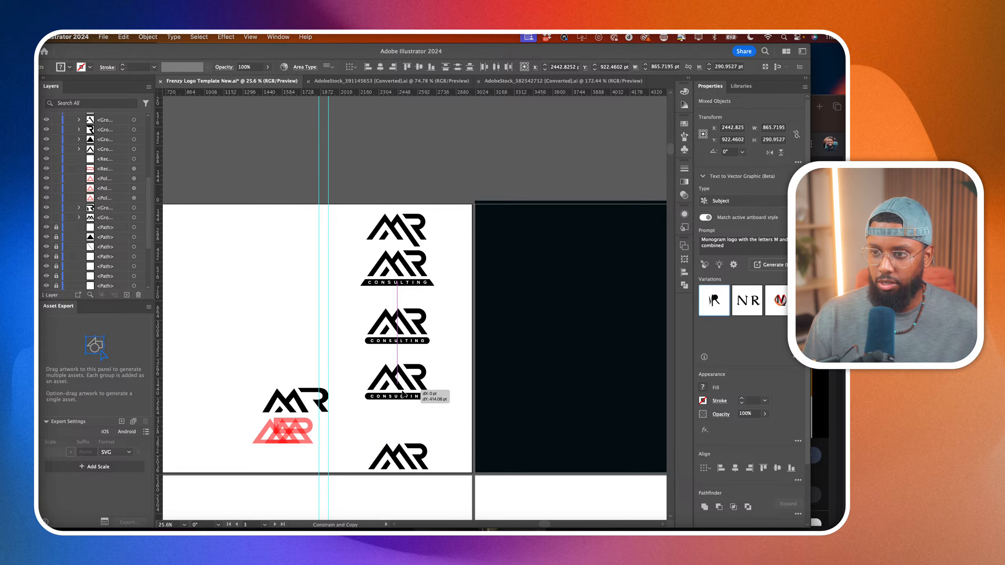
{"action": "left_click", "coordinate": [546, 465]}
Delete the invisible leftover paths around the duplicated MR CONSULTING logo.
{"action": "left_click", "coordinate": [438, 399]}
{"action": "scroll", "coordinate": [434, 396], "scroll_direction": "up", "scroll_amount": 5}
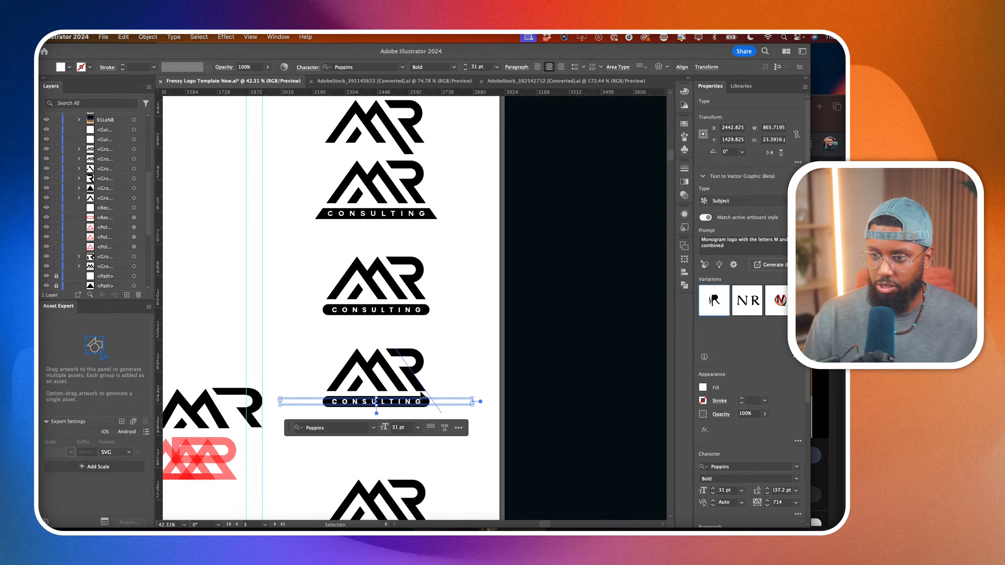
{"action": "left_click", "coordinate": [437, 408]}
{"action": "scroll", "coordinate": [437, 409], "scroll_direction": "up", "scroll_amount": 8}
{"action": "key", "text": "Delete"}
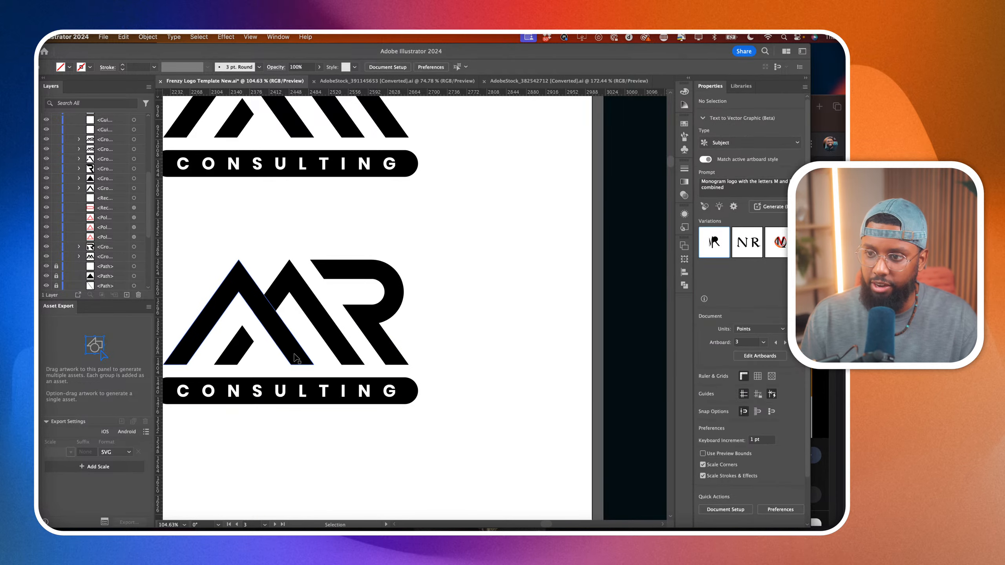
{"action": "scroll", "coordinate": [280, 357], "scroll_direction": "left", "scroll_amount": 4}
{"action": "left_click", "coordinate": [250, 366]}
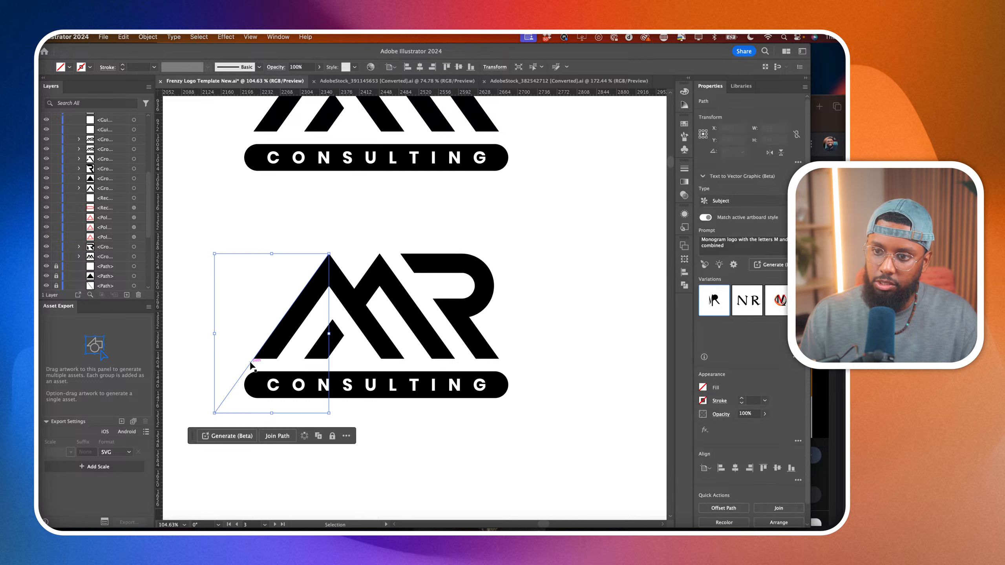
{"action": "key", "text": "Delete"}
Try fully rounding all corners of the M's front chevron in the duplicated logo, and deselect.
{"action": "scroll", "coordinate": [277, 364], "scroll_direction": "left", "scroll_amount": 2}
{"action": "key", "text": "a"}
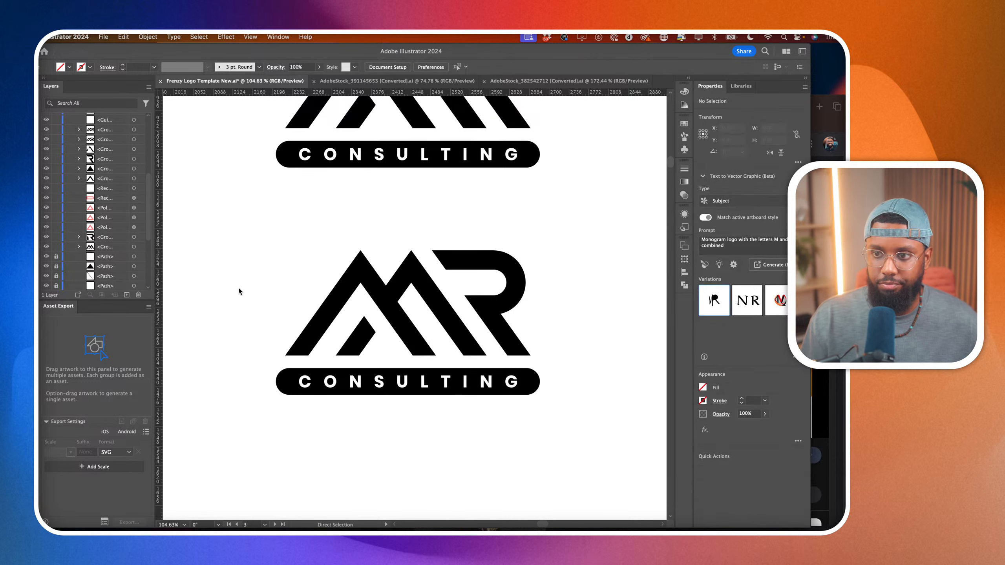
{"action": "left_click", "coordinate": [305, 346]}
{"action": "scroll", "coordinate": [346, 340], "scroll_direction": "up", "scroll_amount": 5}
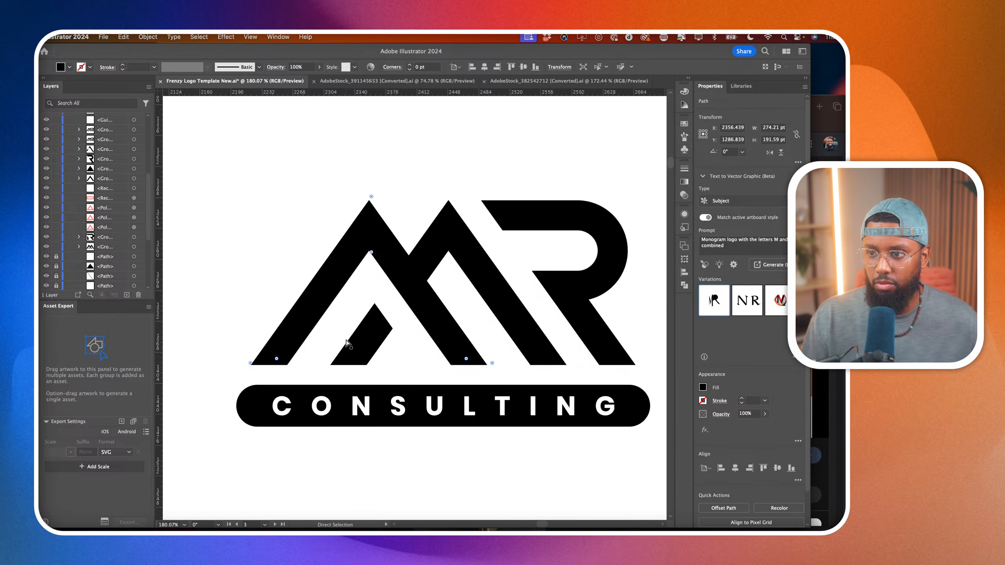
{"action": "left_click_drag", "start_coordinate": [493, 367], "coordinate": [534, 369]}
{"action": "left_click", "coordinate": [533, 368]}
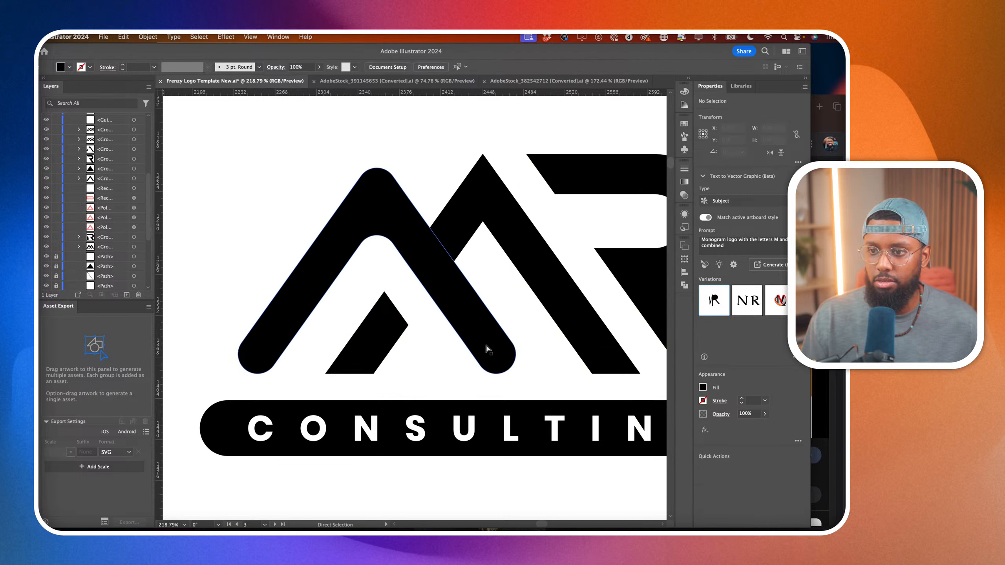
Try fully rounding the corners of the short slanted bar inside the M, and deselect.
{"action": "left_click", "coordinate": [376, 359]}
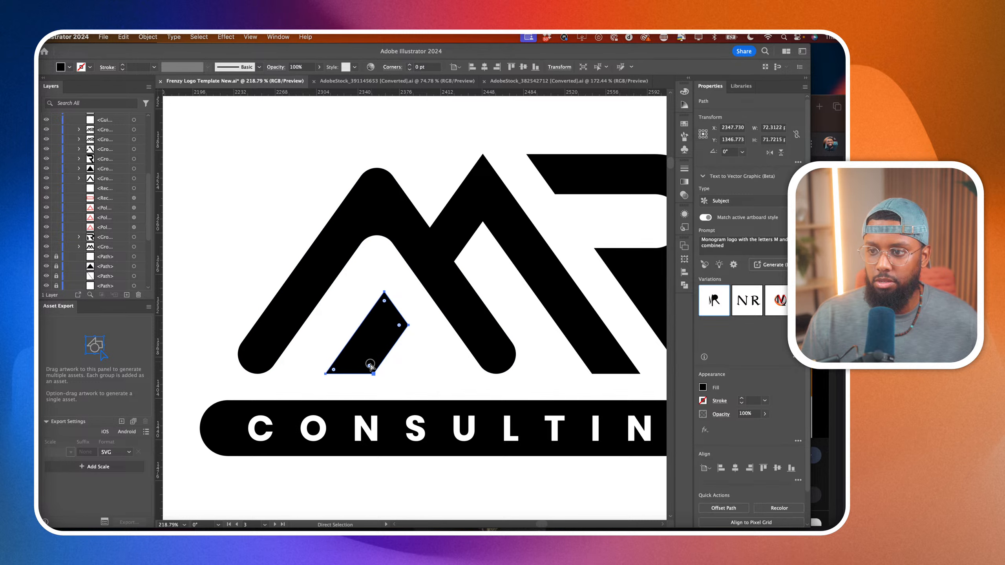
{"action": "left_click_drag", "start_coordinate": [369, 365], "coordinate": [396, 332]}
{"action": "left_click", "coordinate": [433, 344]}
{"action": "scroll", "coordinate": [434, 341], "scroll_direction": "down", "scroll_amount": 3}
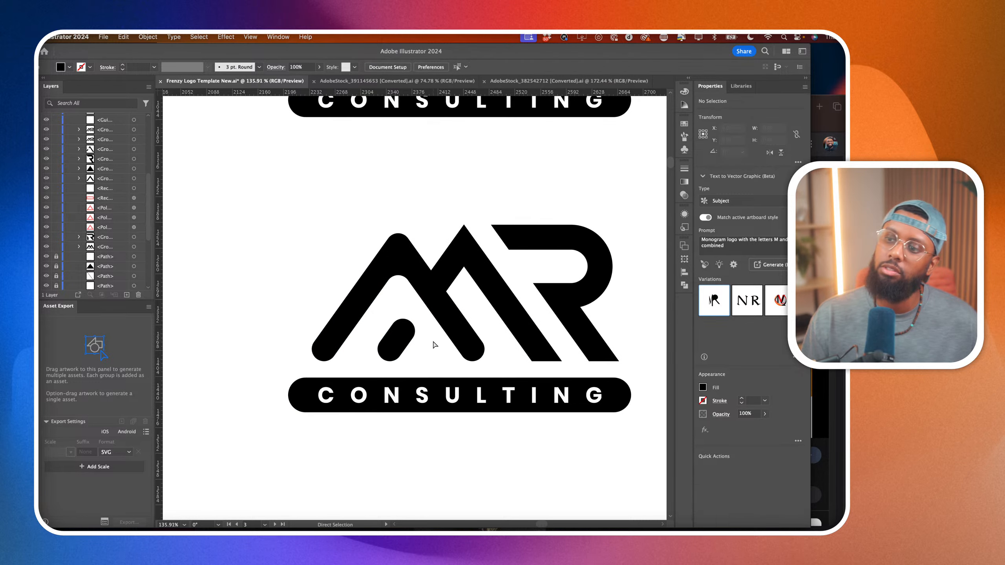
Try rounding the R's corners, inspect the corner points on the M's second peak, and deselect.
{"action": "left_click", "coordinate": [463, 254]}
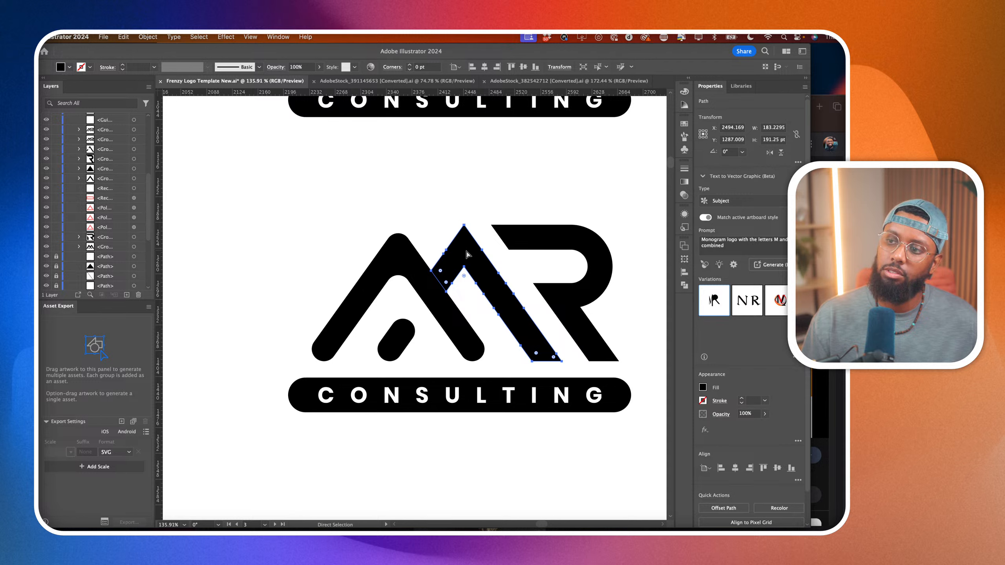
{"action": "left_click", "coordinate": [527, 239]}
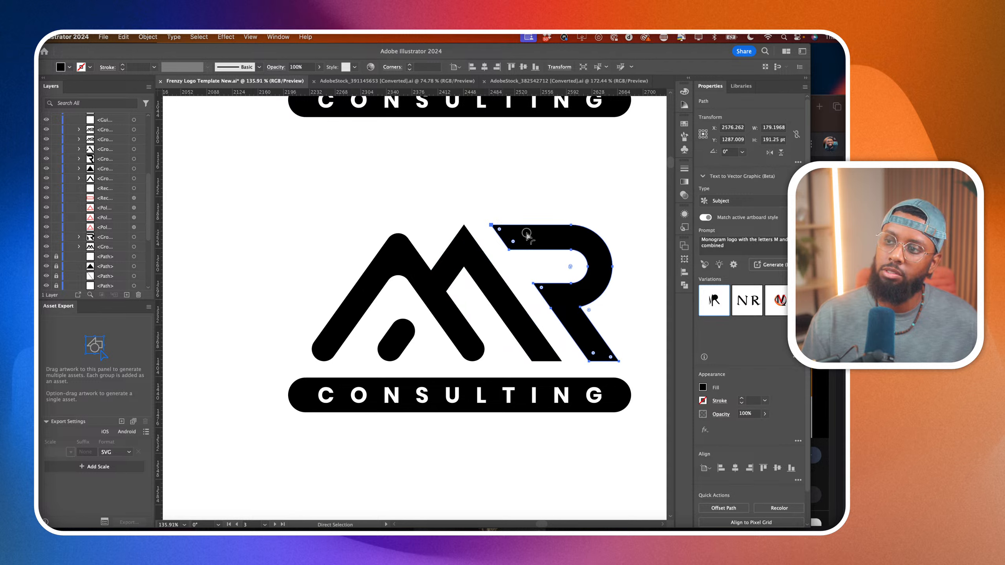
{"action": "left_click_drag", "start_coordinate": [600, 255], "coordinate": [598, 258]}
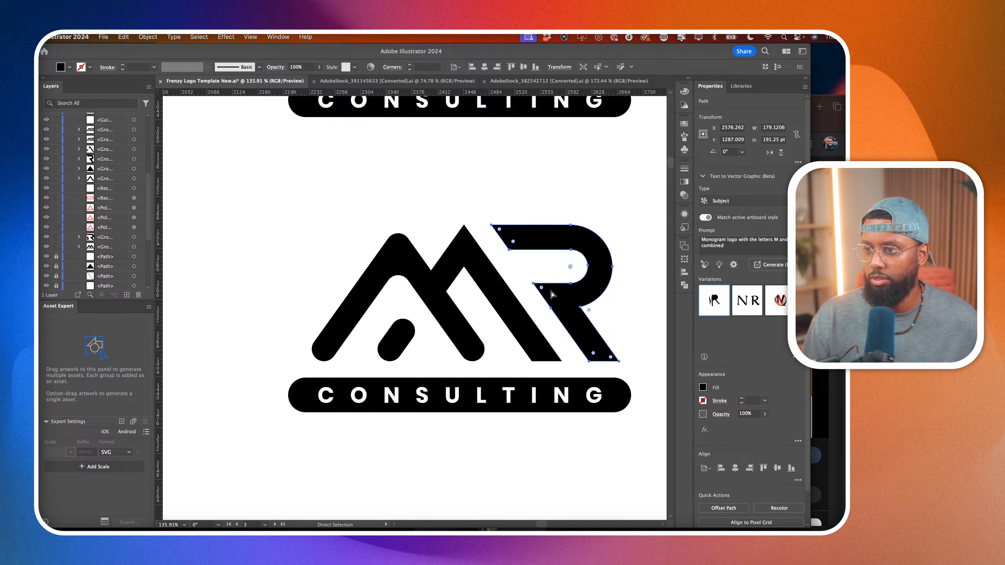
{"action": "left_click", "coordinate": [513, 296]}
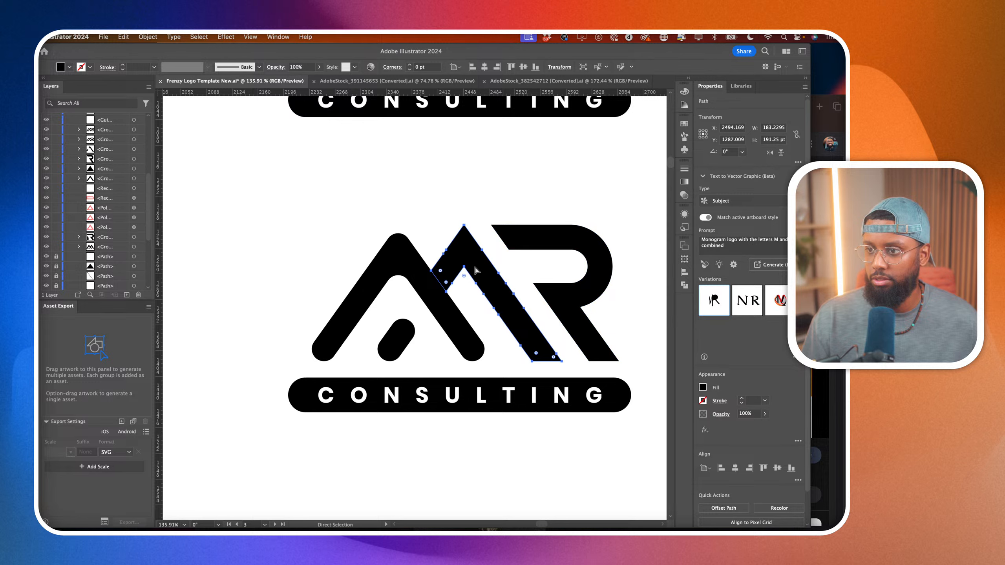
{"action": "scroll", "coordinate": [427, 249], "scroll_direction": "down", "scroll_amount": 5}
{"action": "left_click", "coordinate": [485, 330]}
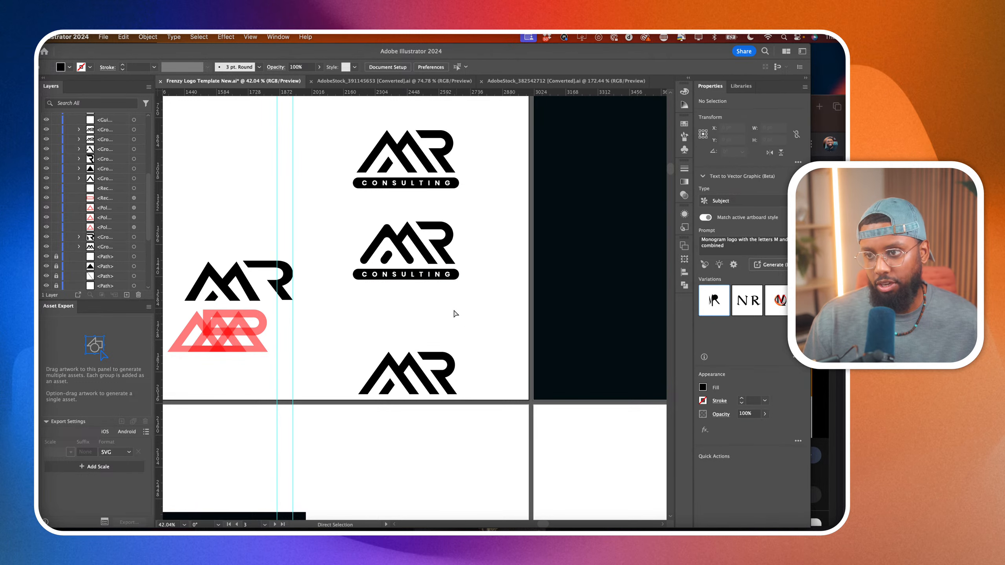
Undo the corner rounding on the R, the short slanted bar and the M's front chevron, and deselect.
{"action": "scroll", "coordinate": [401, 273], "scroll_direction": "up", "scroll_amount": 5}
{"action": "key", "text": "v"}
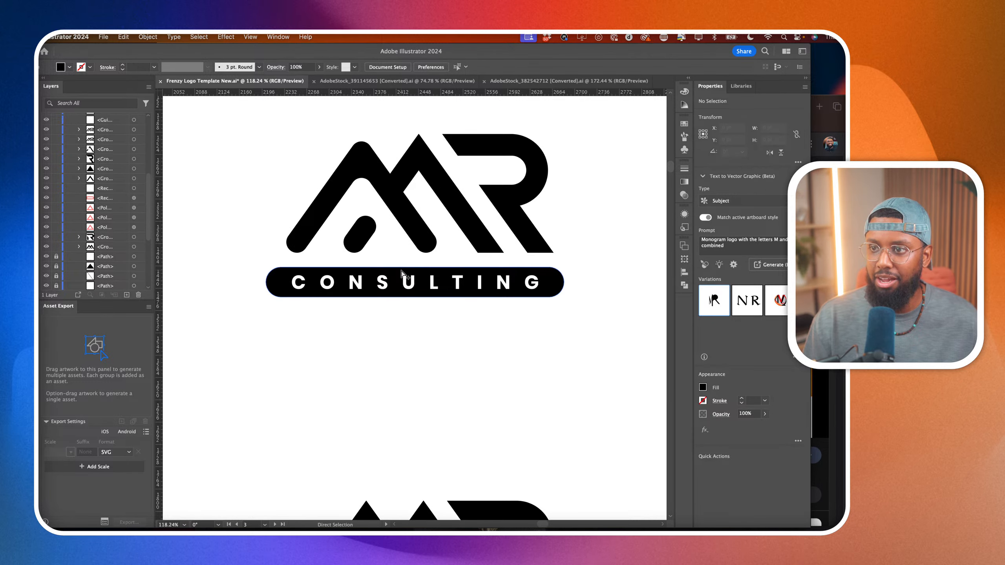
{"action": "scroll", "coordinate": [402, 274], "scroll_direction": "up", "scroll_amount": 1}
{"action": "scroll", "coordinate": [401, 273], "scroll_direction": "left", "scroll_amount": 1}
{"action": "key", "text": "super+z"}
{"action": "key", "text": "super+z"}
{"action": "key", "text": "super+z"}
{"action": "key", "text": "super+z"}
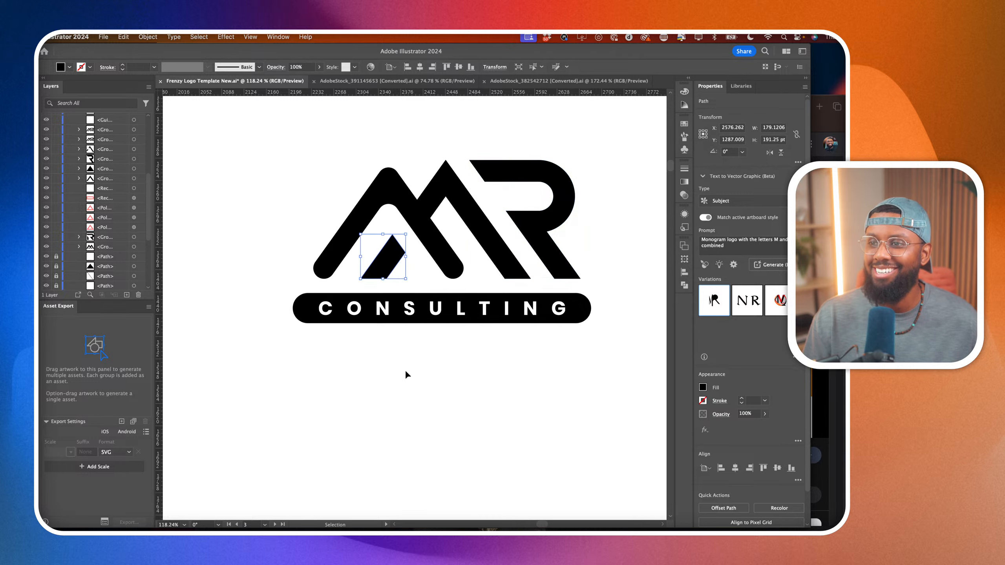
{"action": "key", "text": "a"}
{"action": "left_click", "coordinate": [437, 414]}
{"action": "scroll", "coordinate": [437, 415], "scroll_direction": "up", "scroll_amount": 2}
{"action": "scroll", "coordinate": [437, 415], "scroll_direction": "right", "scroll_amount": 1}
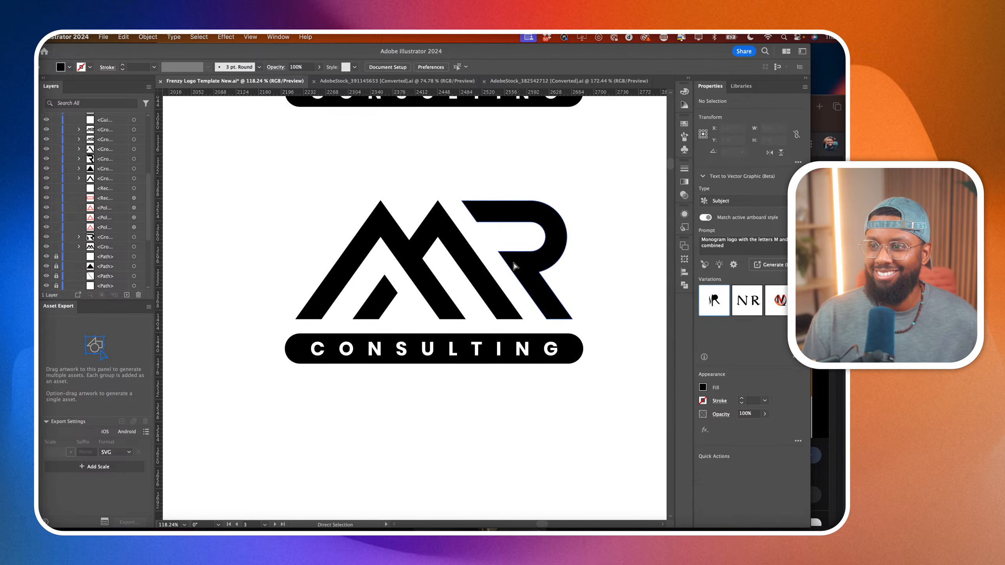
Remove the redundant anchor points along the outer edges of the M's second peak with the Delete Anchor Point tool.
{"action": "scroll", "coordinate": [528, 277], "scroll_direction": "up", "scroll_amount": 3}
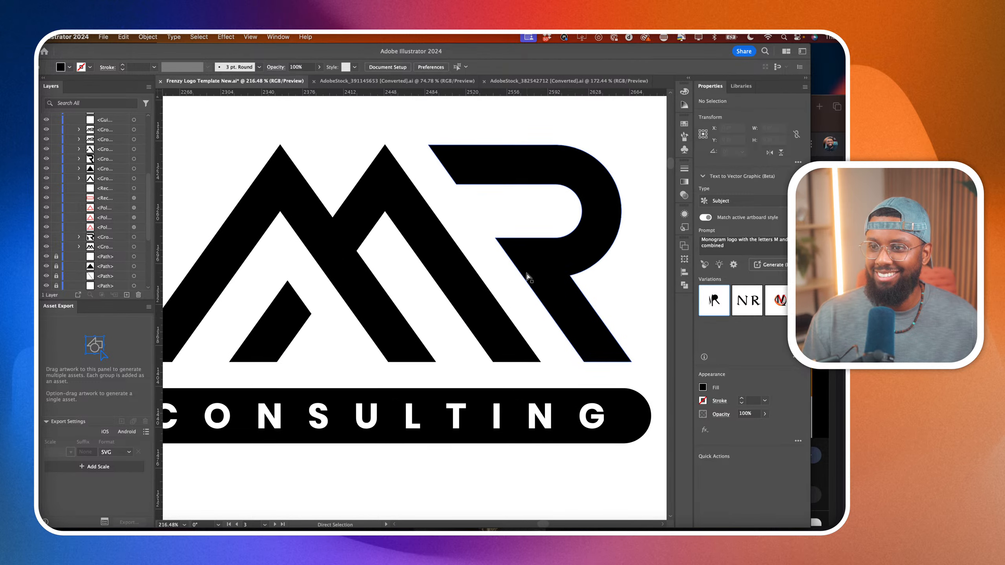
{"action": "left_click", "coordinate": [301, 187]}
{"action": "left_click", "coordinate": [435, 209]}
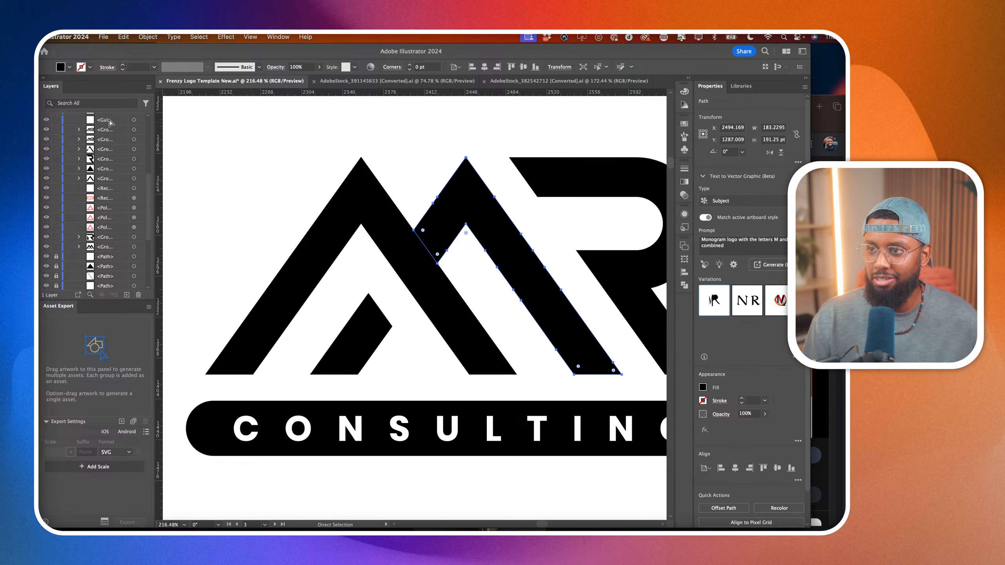
{"action": "left_click", "coordinate": [35, 117]}
{"action": "left_click", "coordinate": [49, 139]}
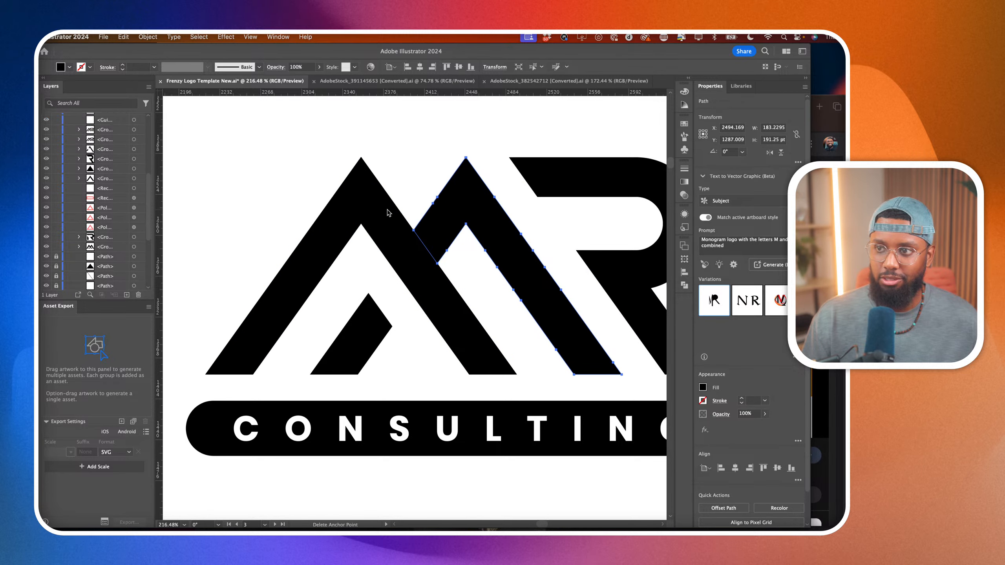
{"action": "left_click", "coordinate": [433, 200]}
{"action": "left_click", "coordinate": [494, 197]}
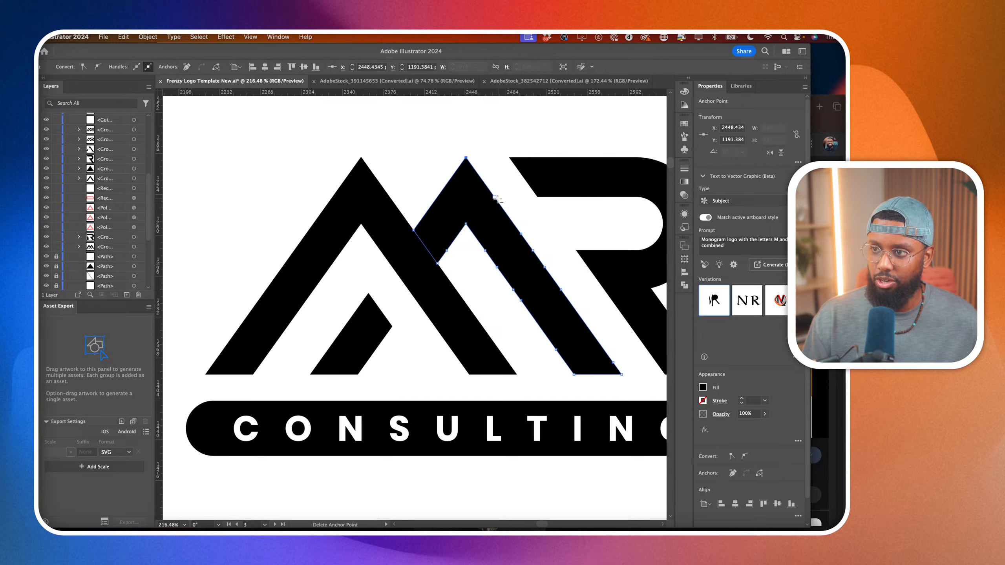
{"action": "left_click", "coordinate": [533, 251]}
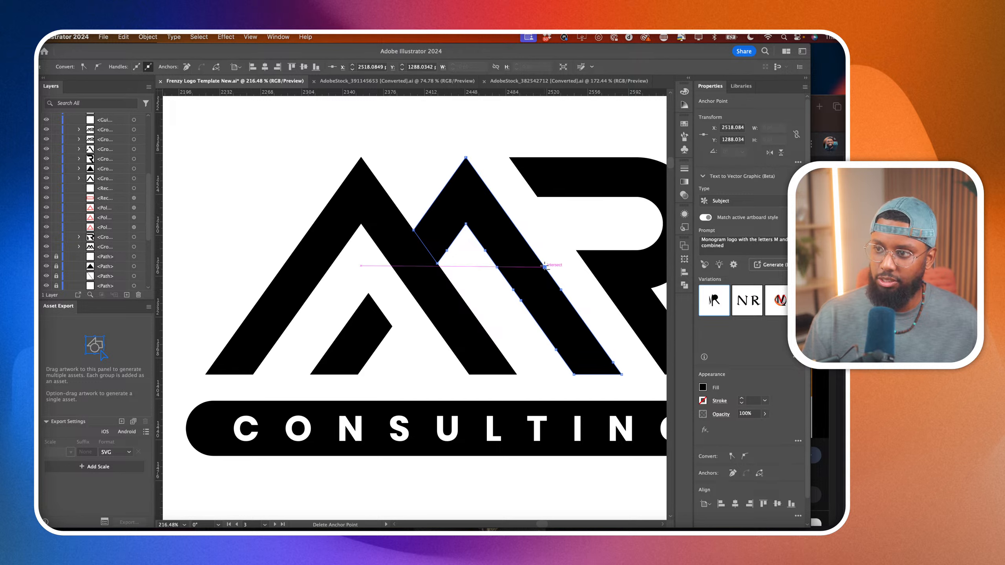
{"action": "left_click", "coordinate": [545, 268]}
{"action": "left_click", "coordinate": [561, 290]}
Remove the redundant anchor points along the inner edges of the M's second peak.
{"action": "left_click", "coordinate": [519, 301]}
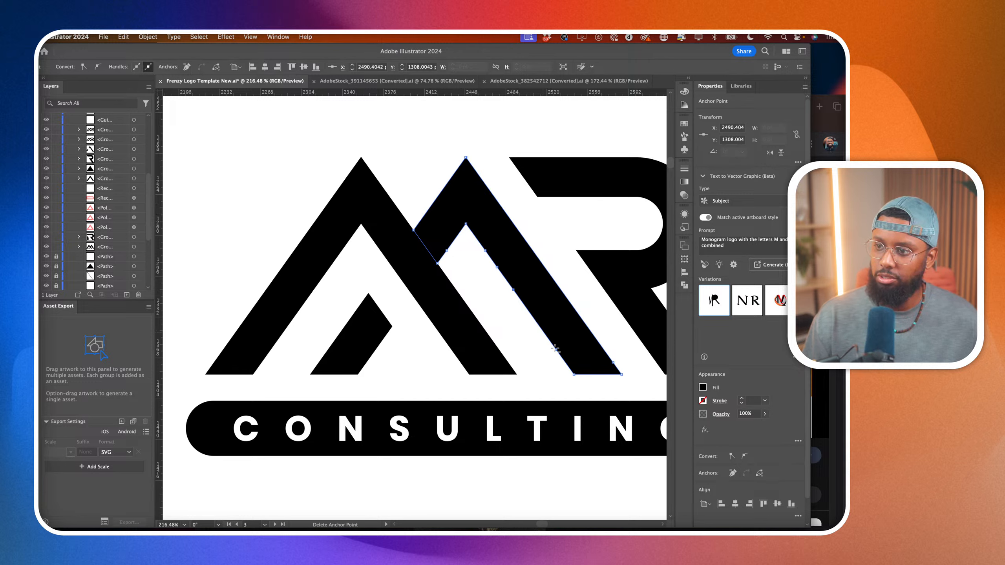
{"action": "left_click", "coordinate": [514, 290]}
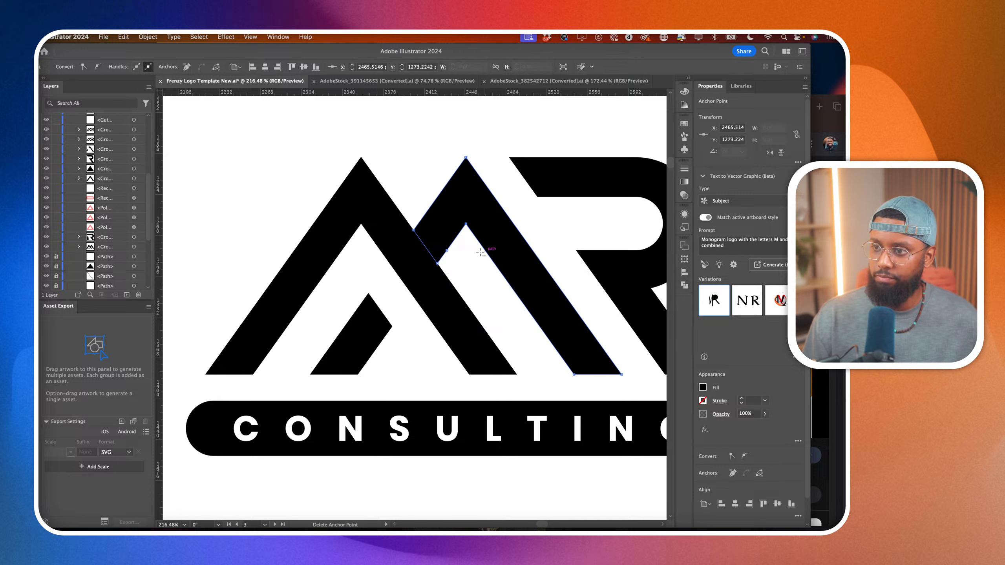
{"action": "left_click", "coordinate": [447, 251]}
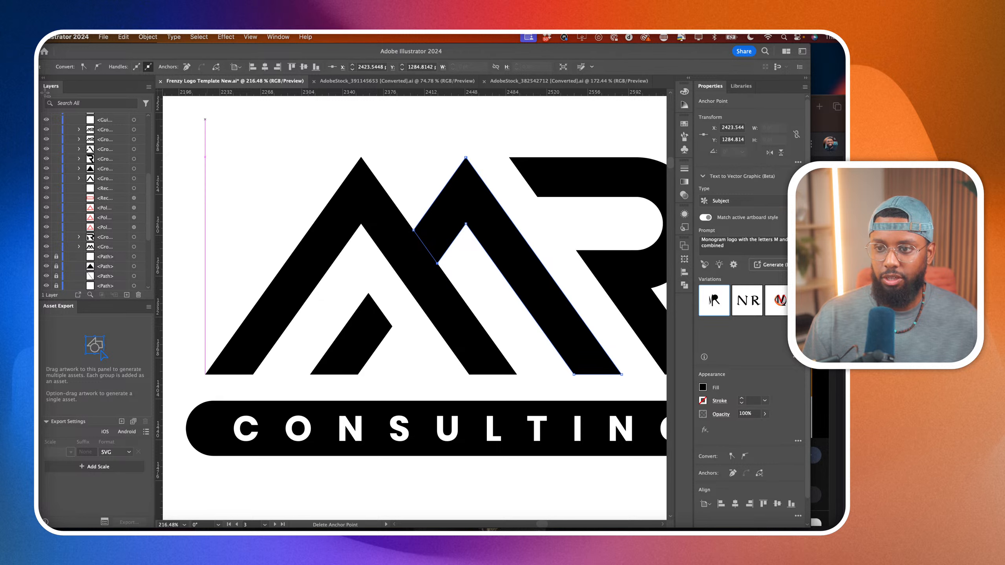
Try converting the apex anchor of the M's second peak to a smooth point, and convert it back to a corner.
{"action": "key", "text": "a"}
{"action": "left_click", "coordinate": [307, 330]}
{"action": "left_click", "coordinate": [344, 332]}
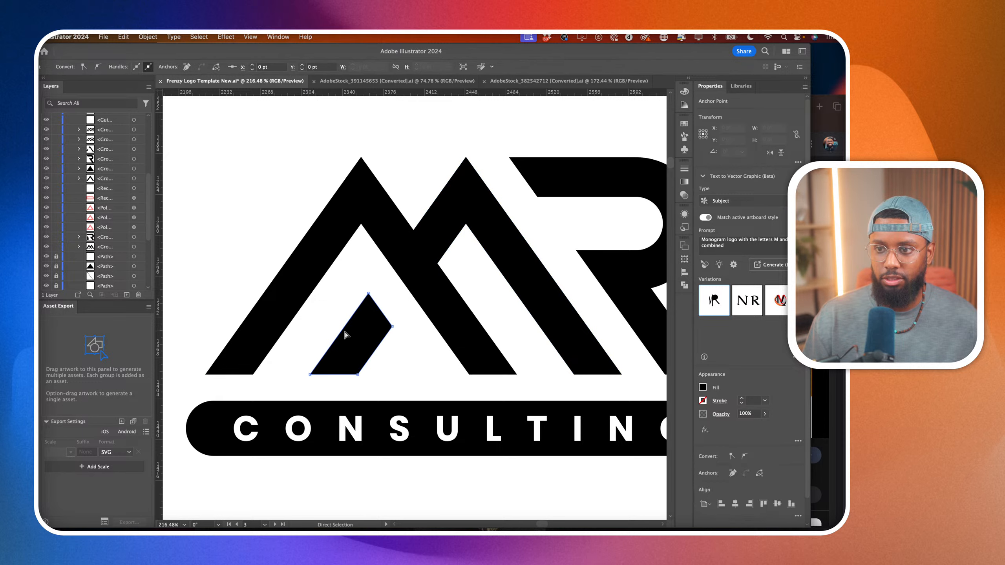
{"action": "left_click", "coordinate": [448, 231]}
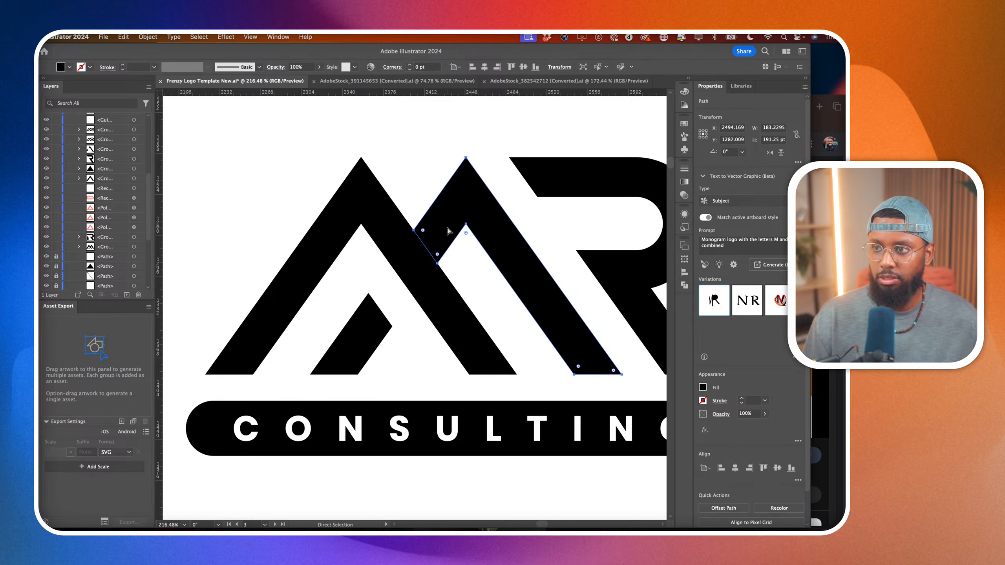
{"action": "left_click", "coordinate": [466, 157]}
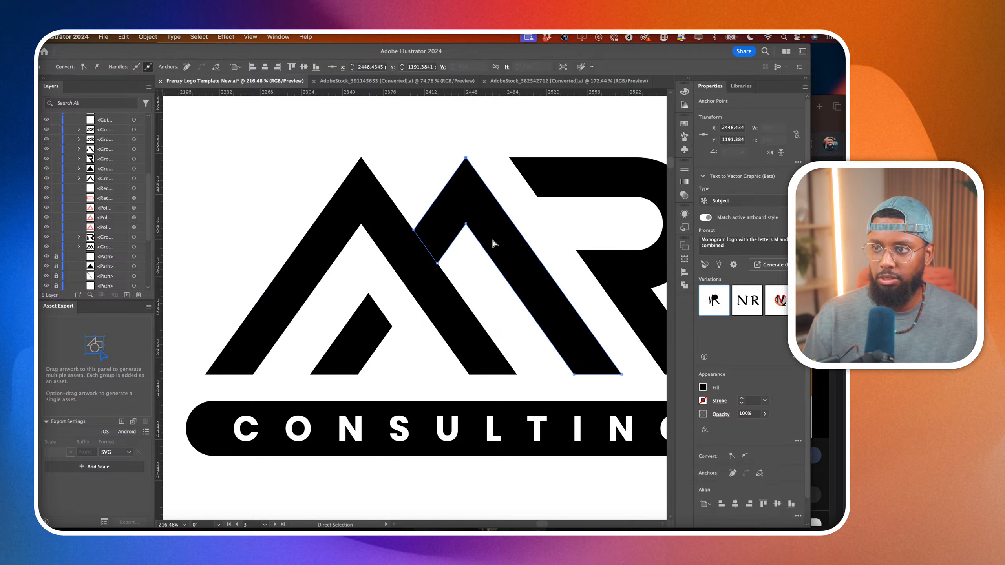
{"action": "left_click", "coordinate": [96, 67]}
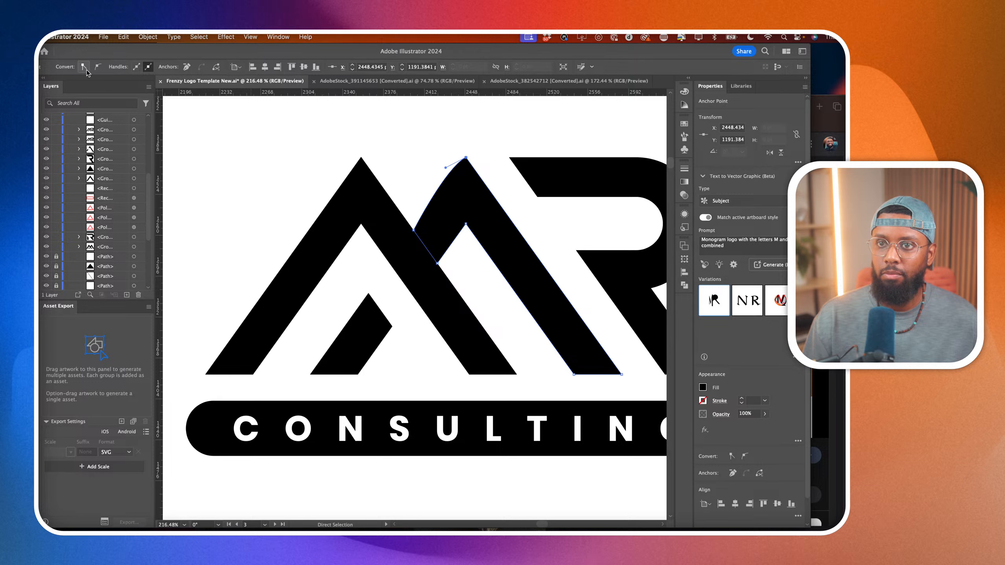
{"action": "left_click", "coordinate": [86, 68]}
Delete the stacked duplicate anchor at the apex of the M's second peak with the Delete Anchor Point tool.
{"action": "scroll", "coordinate": [464, 135], "scroll_direction": "up", "scroll_amount": 5}
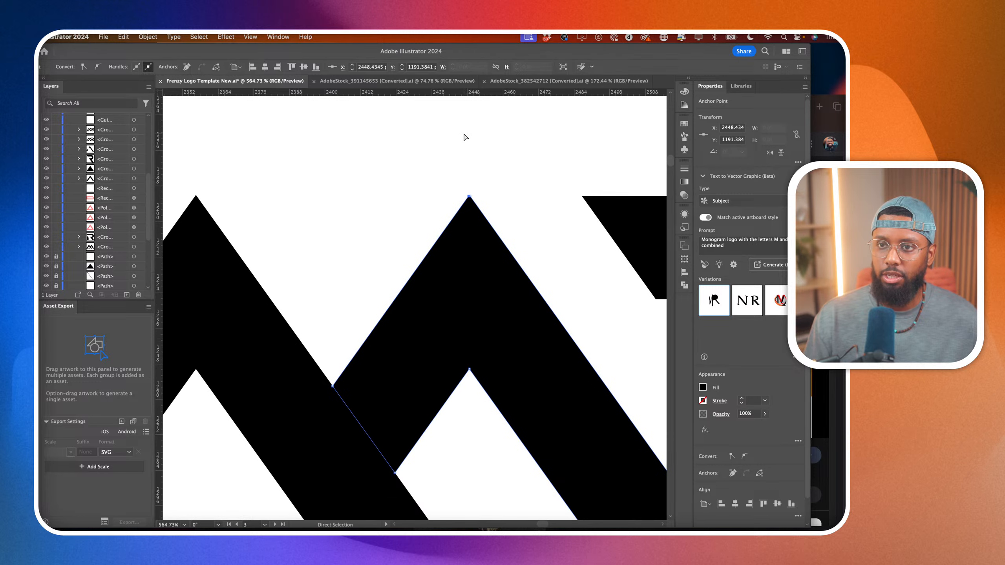
{"action": "left_click", "coordinate": [464, 134]}
{"action": "scroll", "coordinate": [464, 135], "scroll_direction": "up", "scroll_amount": 3}
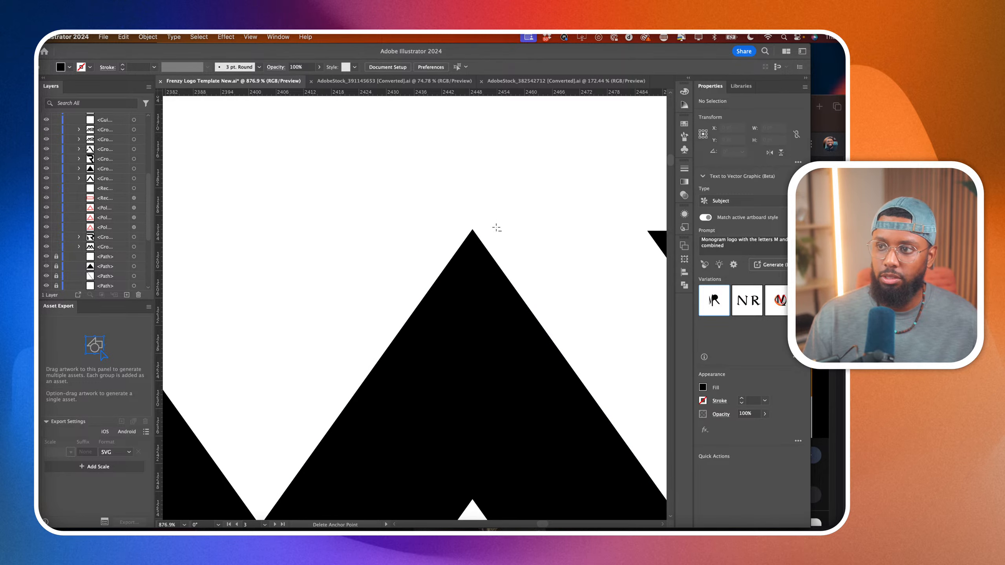
{"action": "left_click", "coordinate": [472, 230]}
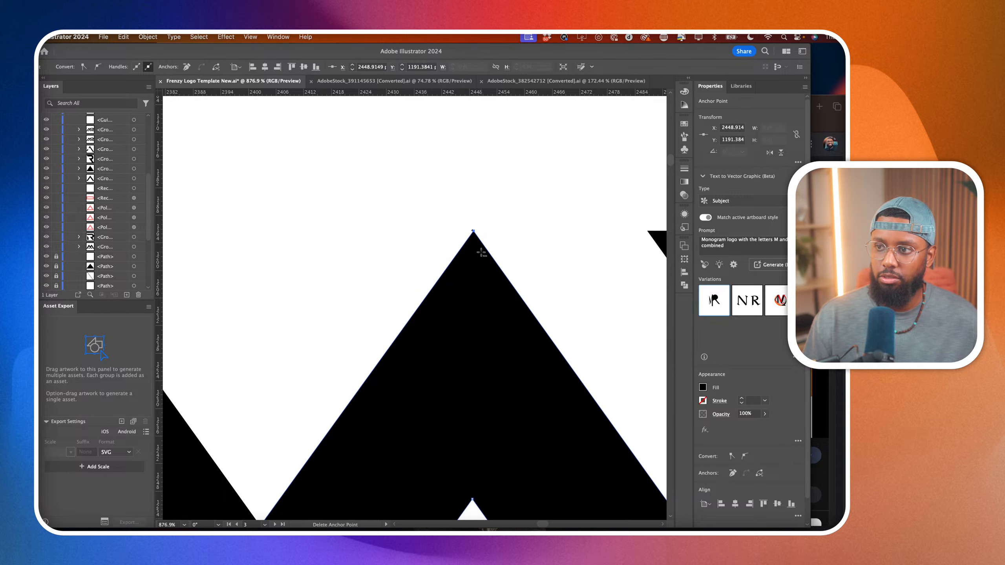
Merge the tiny leftover triangle at the apex of the M's second peak into the peak's path with Pathfinder Unite.
{"action": "scroll", "coordinate": [482, 253], "scroll_direction": "up", "scroll_amount": 8}
{"action": "key", "text": "super+shift+a"}
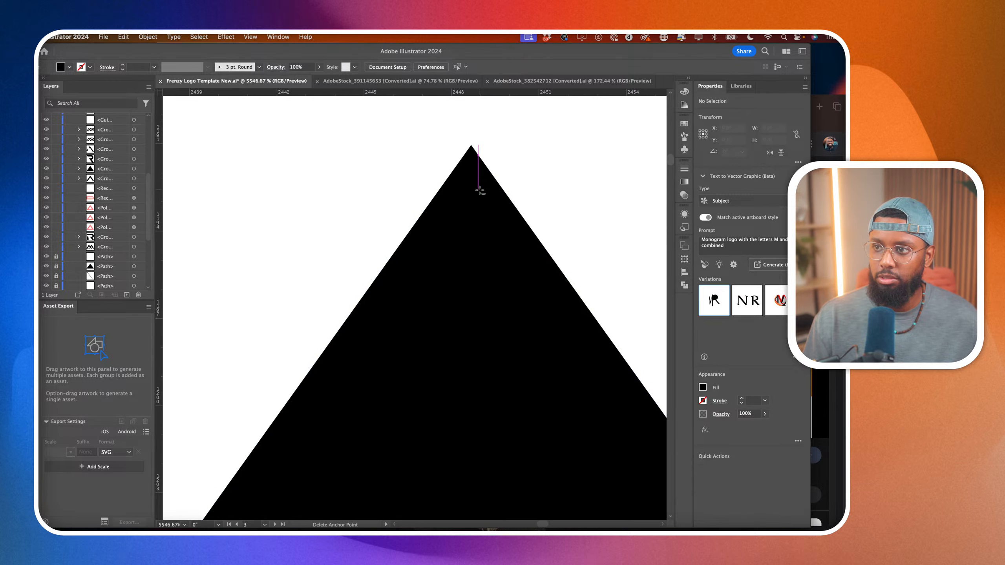
{"action": "scroll", "coordinate": [480, 191], "scroll_direction": "up", "scroll_amount": 3}
{"action": "left_click", "coordinate": [479, 228]}
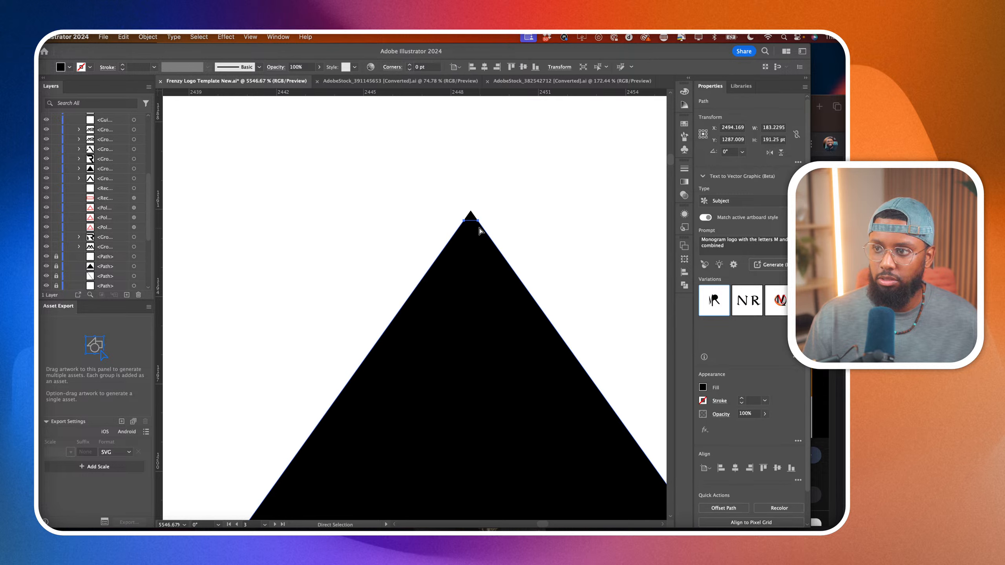
{"action": "left_click", "coordinate": [470, 215]}
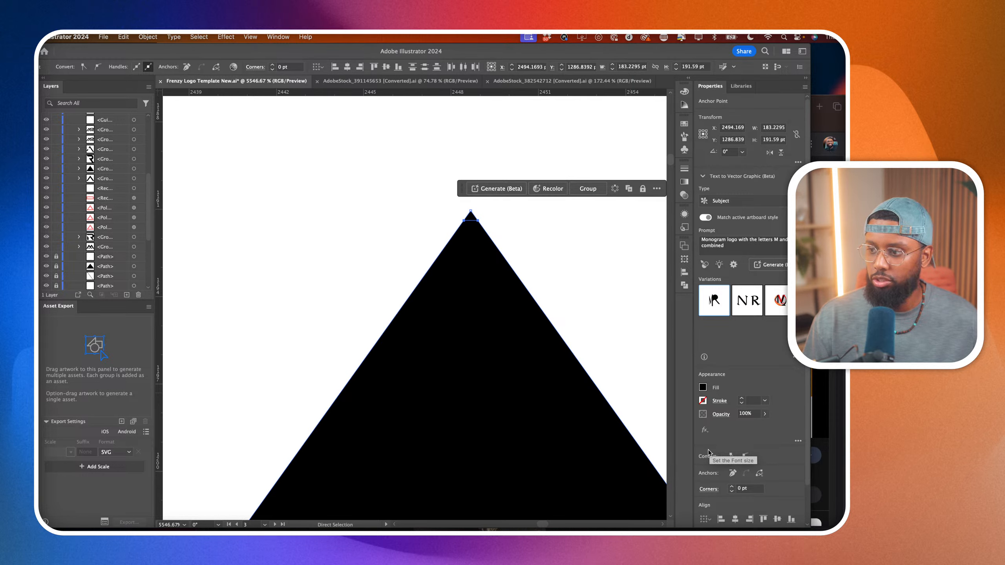
{"action": "scroll", "coordinate": [709, 490], "scroll_direction": "down", "scroll_amount": 2}
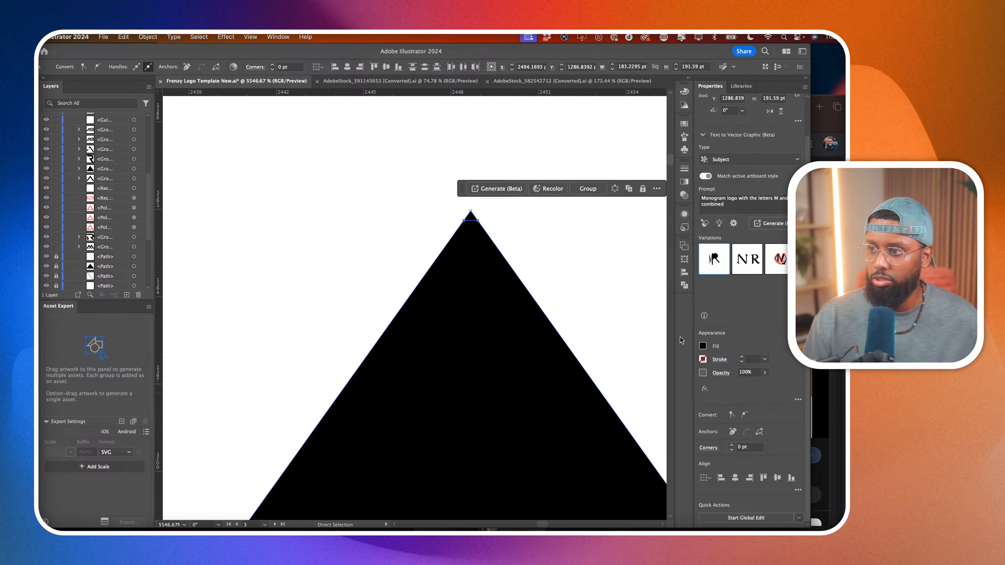
{"action": "left_click", "coordinate": [684, 285]}
{"action": "left_click", "coordinate": [498, 273]}
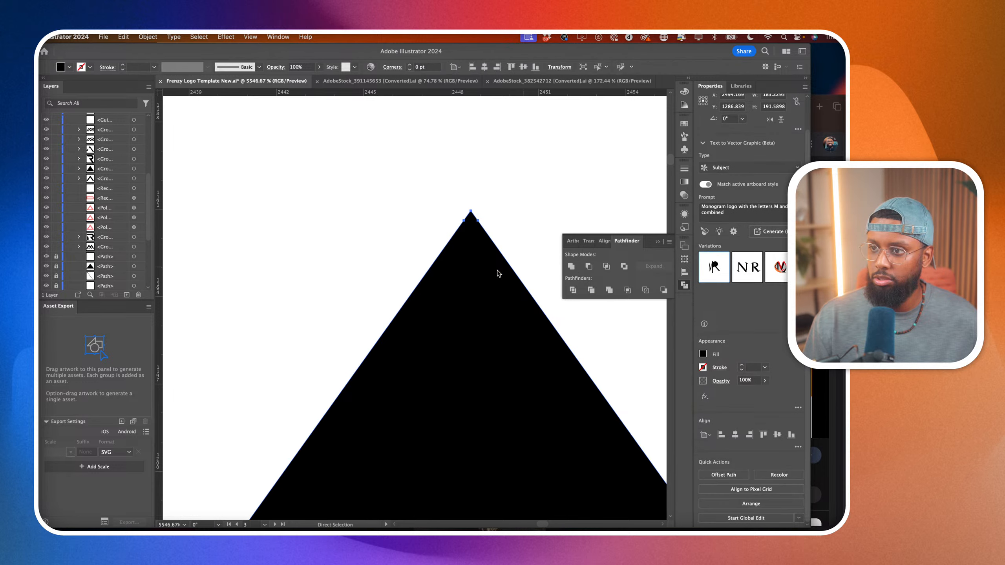
Remove the extra anchor points just below the apex of the M's second peak with the Delete Anchor Point tool.
{"action": "key", "text": "minus"}
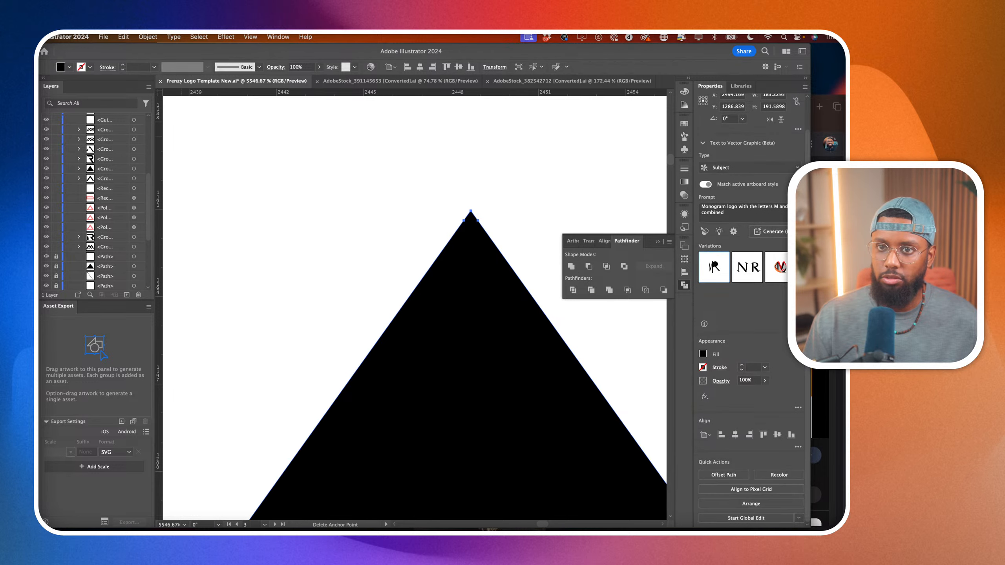
{"action": "left_click", "coordinate": [467, 219]}
{"action": "scroll", "coordinate": [480, 235], "scroll_direction": "down", "scroll_amount": 15}
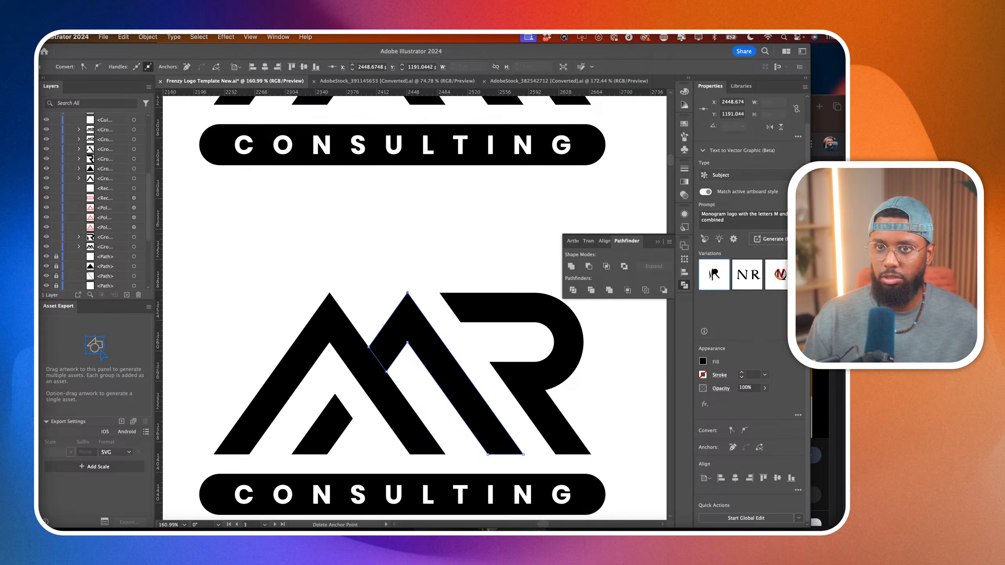
Round the outer apexes of both M peaks together with the live corner widgets.
{"action": "key", "text": "a"}
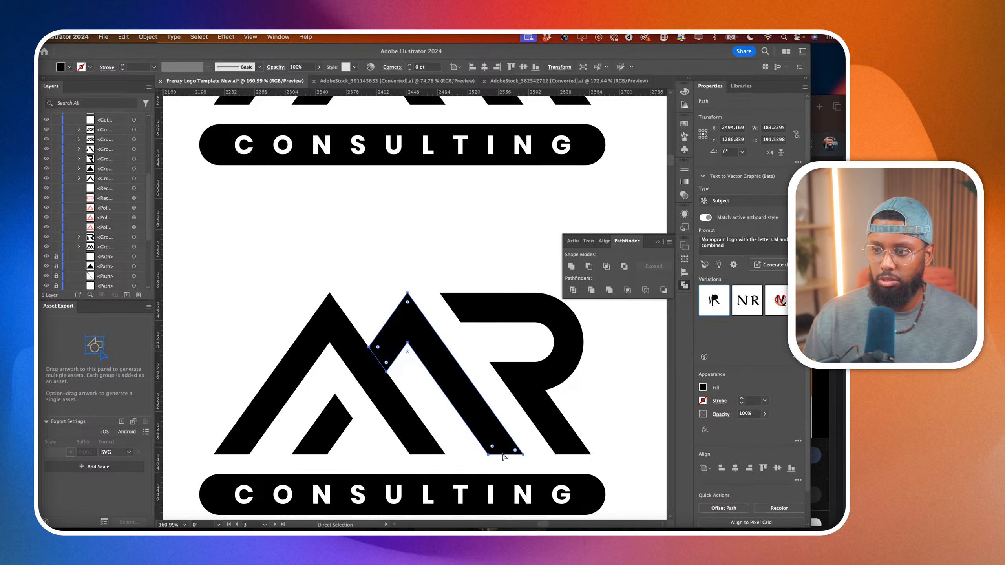
{"action": "left_click", "coordinate": [344, 342]}
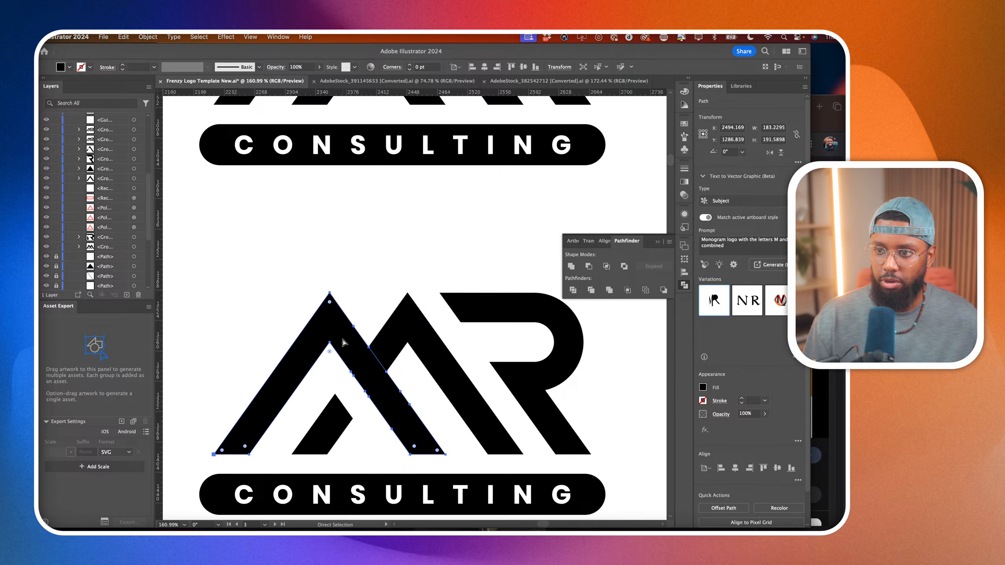
{"action": "left_click", "coordinate": [410, 317], "text": "shift"}
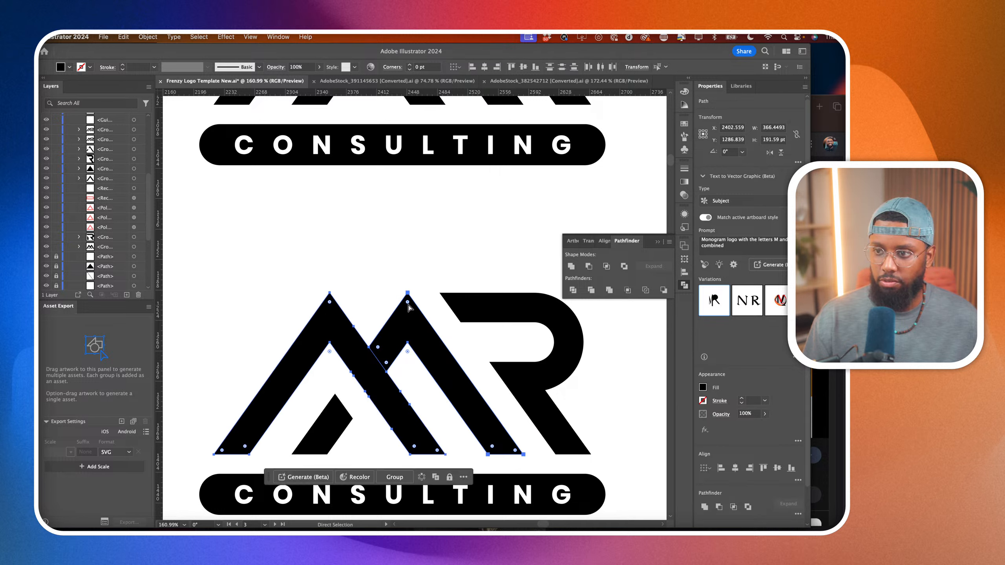
{"action": "left_click_drag", "start_coordinate": [330, 302], "coordinate": [331, 312]}
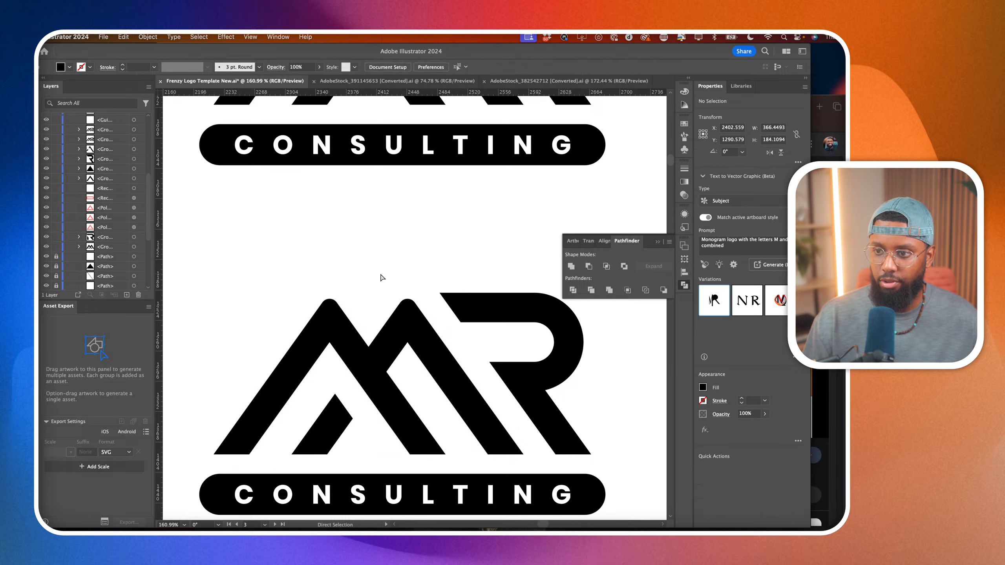
{"action": "scroll", "coordinate": [379, 278], "scroll_direction": "down", "scroll_amount": 2}
{"action": "scroll", "coordinate": [379, 278], "scroll_direction": "left", "scroll_amount": 1}
{"action": "left_click", "coordinate": [274, 395]}
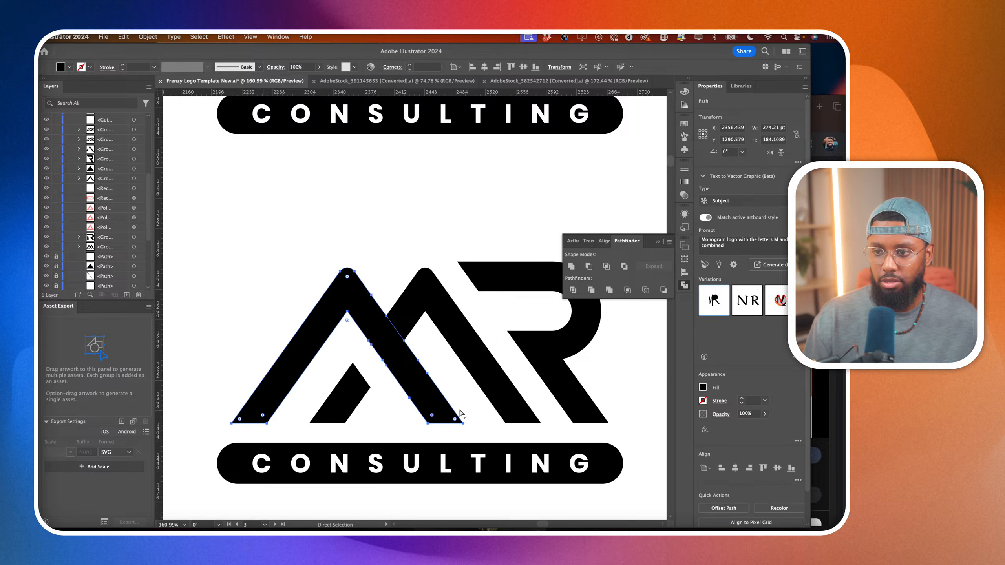
{"action": "left_click", "coordinate": [456, 422]}
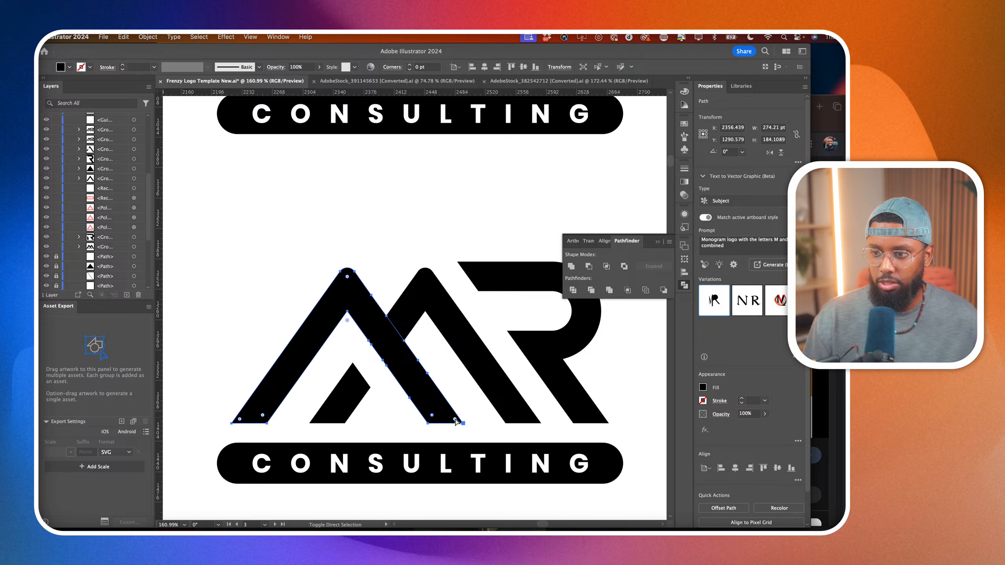
{"action": "left_click", "coordinate": [504, 386]}
{"action": "left_click", "coordinate": [442, 405], "text": "shift"}
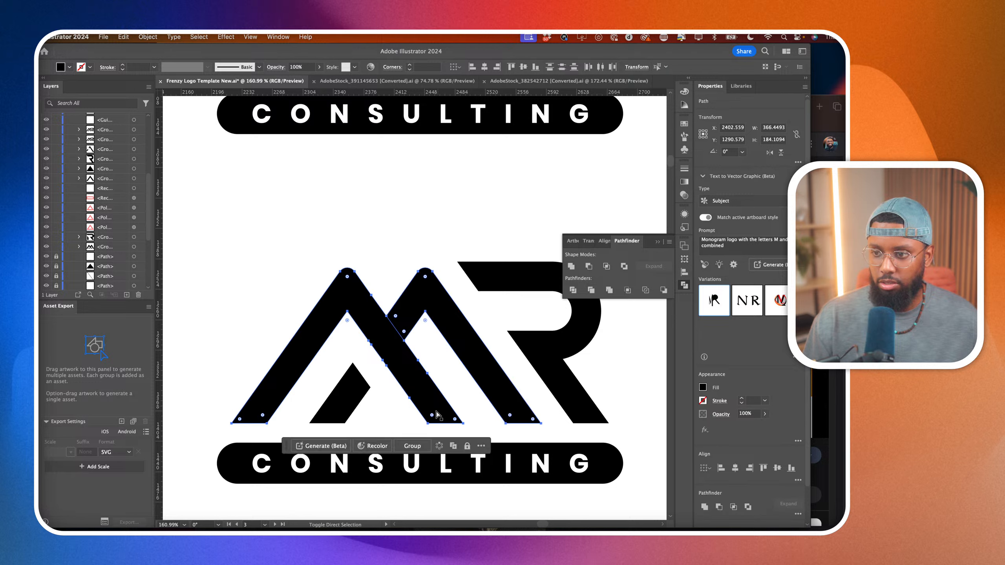
{"action": "left_click", "coordinate": [431, 415]}
{"action": "left_click", "coordinate": [455, 422]}
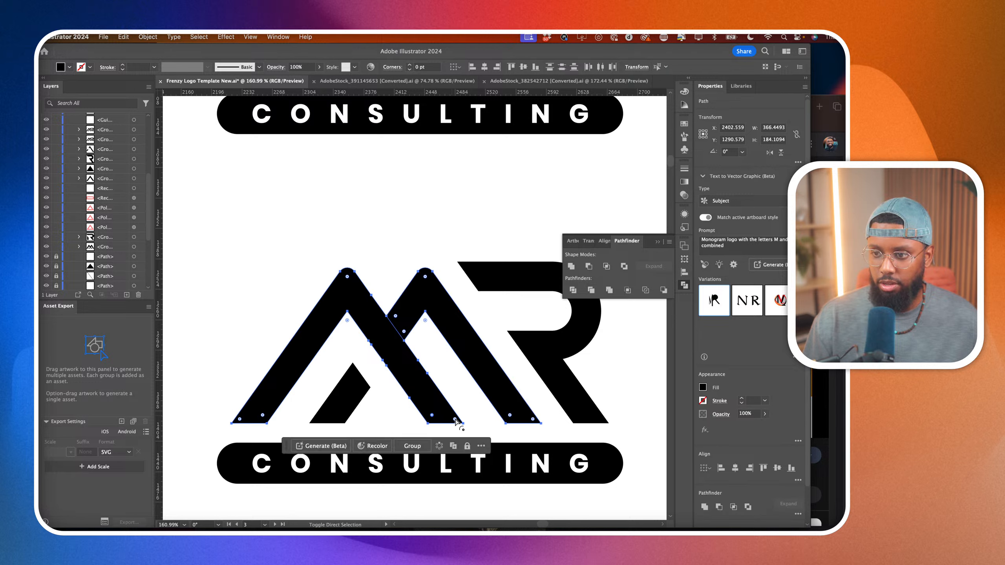
{"action": "left_click", "coordinate": [352, 396], "text": "shift"}
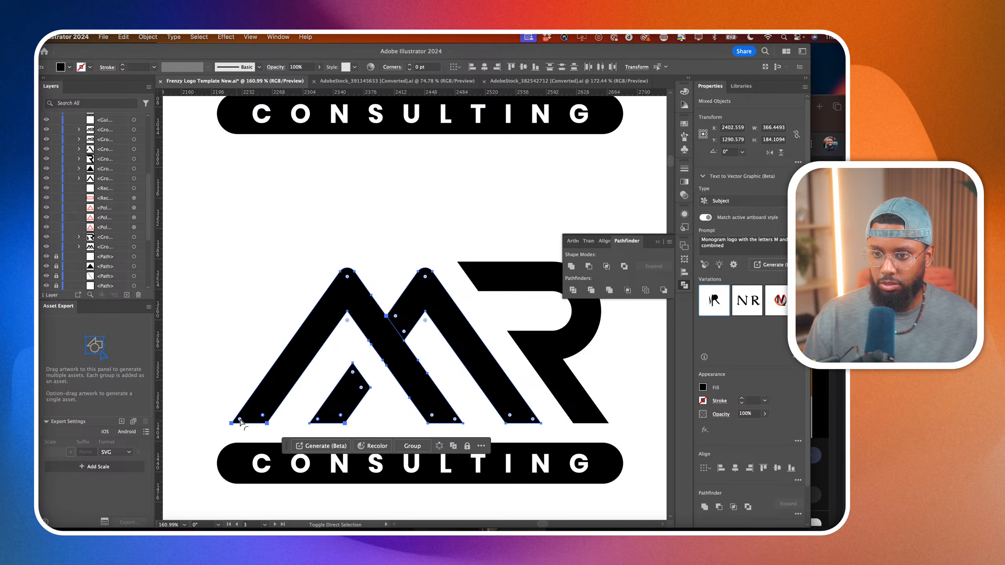
Round the inner foot corners of the M's first peak and the left foot corner of its second peak.
{"action": "left_click", "coordinate": [275, 416]}
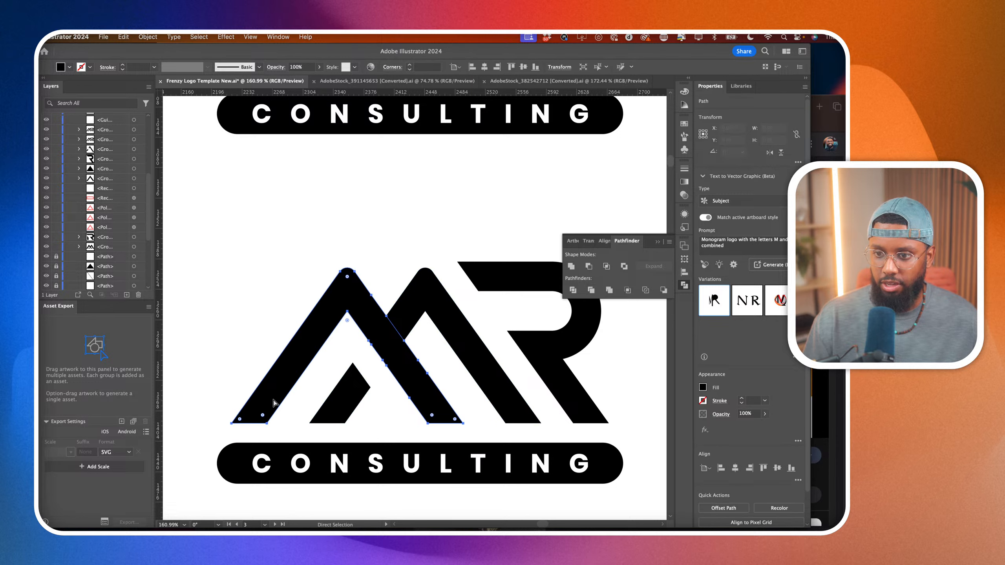
{"action": "scroll", "coordinate": [238, 436], "scroll_direction": "up", "scroll_amount": 3}
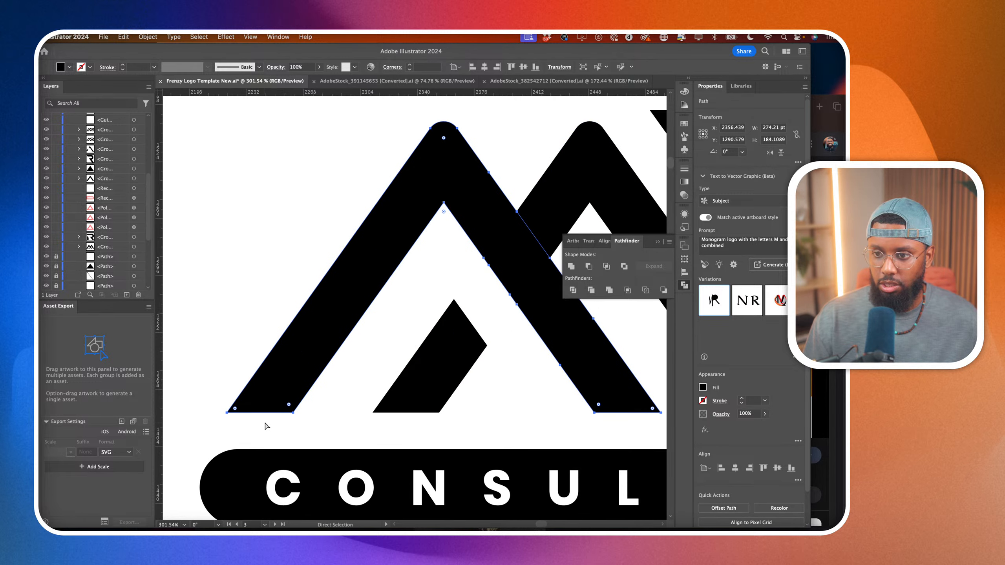
{"action": "scroll", "coordinate": [273, 392], "scroll_direction": "down", "scroll_amount": 3}
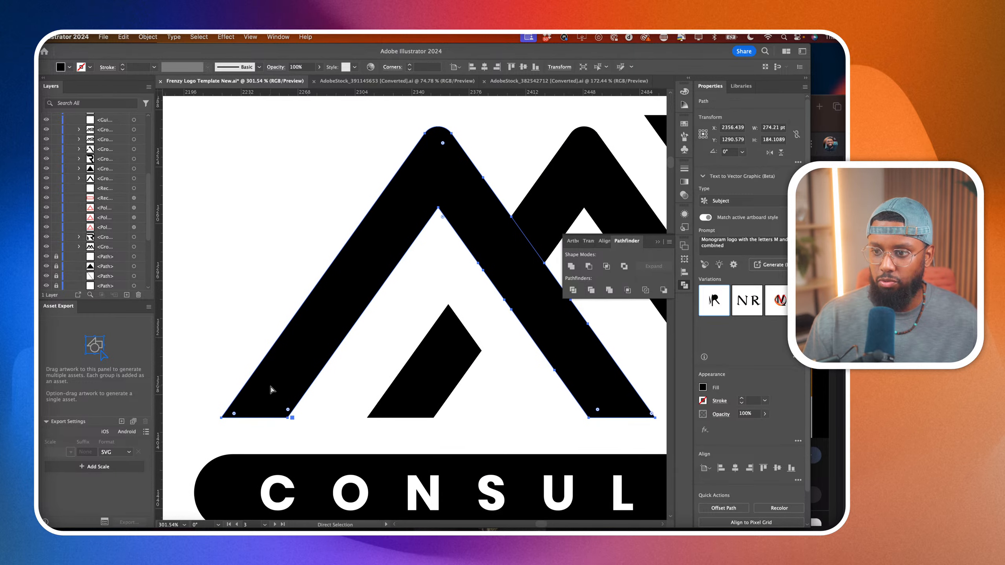
{"action": "left_click", "coordinate": [575, 412], "text": "shift"}
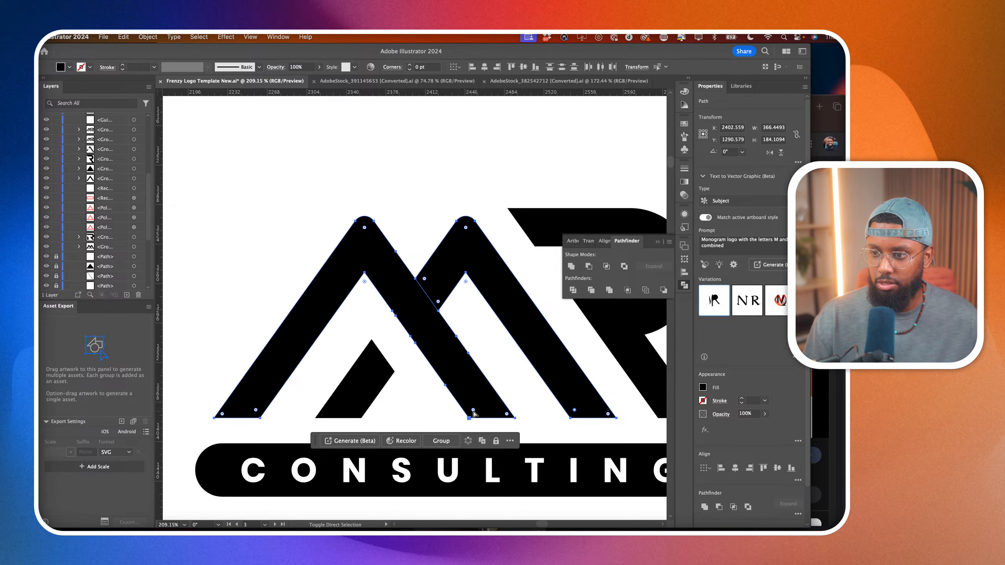
{"action": "left_click_drag", "start_coordinate": [256, 410], "coordinate": [220, 395]}
{"action": "scroll", "coordinate": [407, 382], "scroll_direction": "right", "scroll_amount": 1}
{"action": "left_click", "coordinate": [407, 385]}
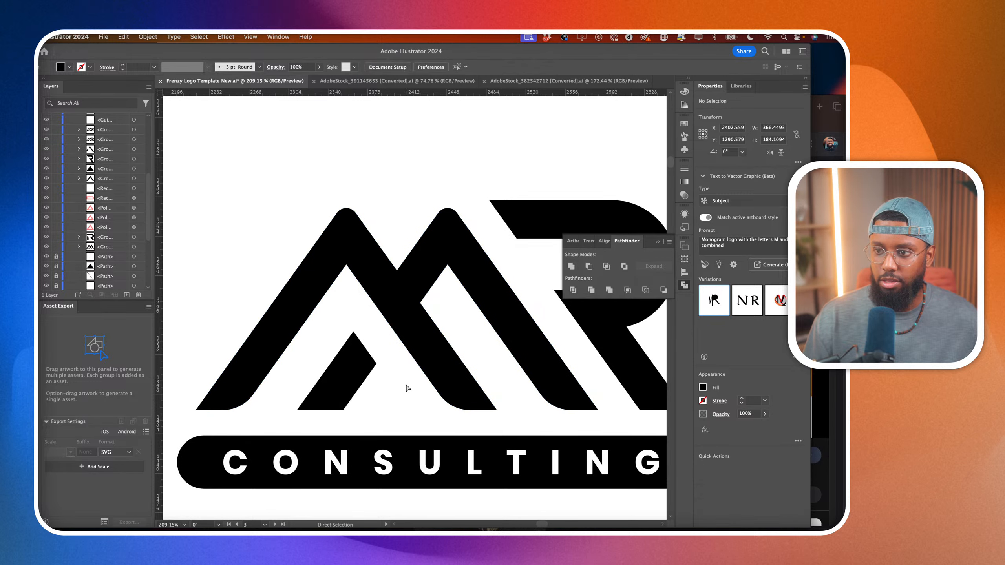
Round the lower-right corner of the short slanted stroke inside the M's first peak.
{"action": "left_click", "coordinate": [331, 386]}
{"action": "left_click_drag", "start_coordinate": [339, 404], "coordinate": [304, 394]}
{"action": "left_click", "coordinate": [414, 407]}
{"action": "scroll", "coordinate": [414, 407], "scroll_direction": "down", "scroll_amount": 5}
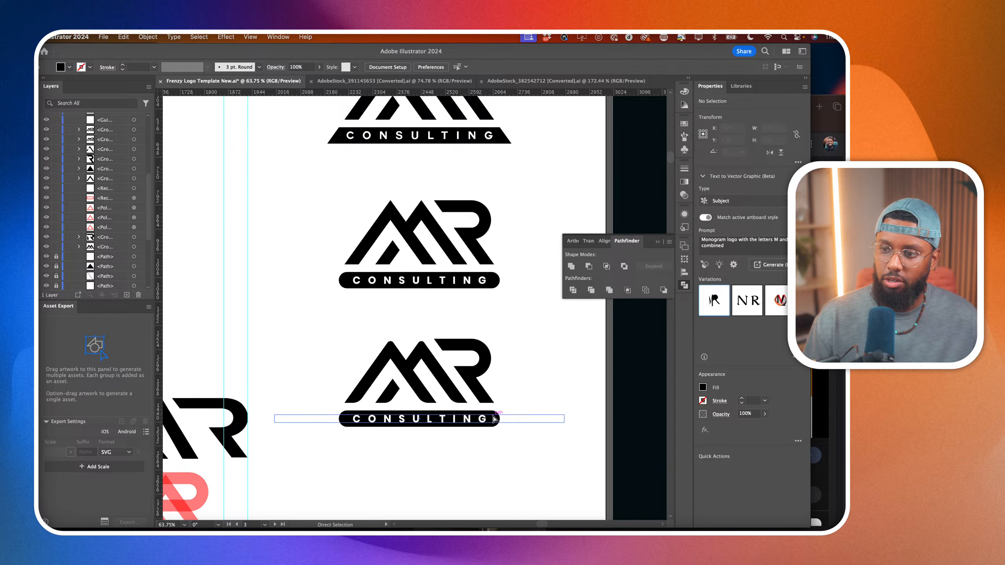
Round the lower-left foot corner of the R's leg to a radius of about 30 pt.
{"action": "scroll", "coordinate": [492, 416], "scroll_direction": "up", "scroll_amount": 5}
{"action": "left_click", "coordinate": [465, 380]}
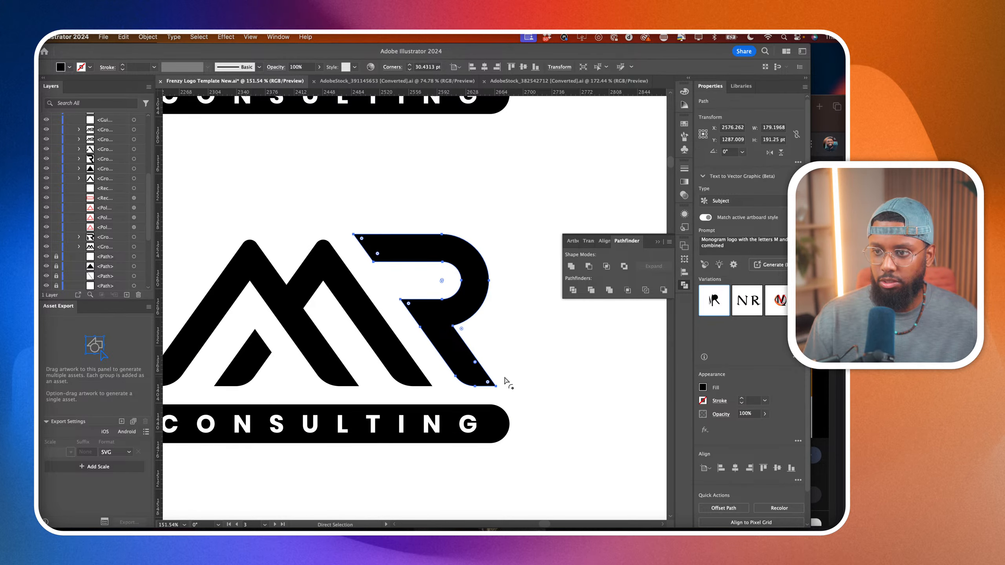
{"action": "left_click", "coordinate": [534, 369]}
{"action": "scroll", "coordinate": [533, 369], "scroll_direction": "down", "scroll_amount": 5}
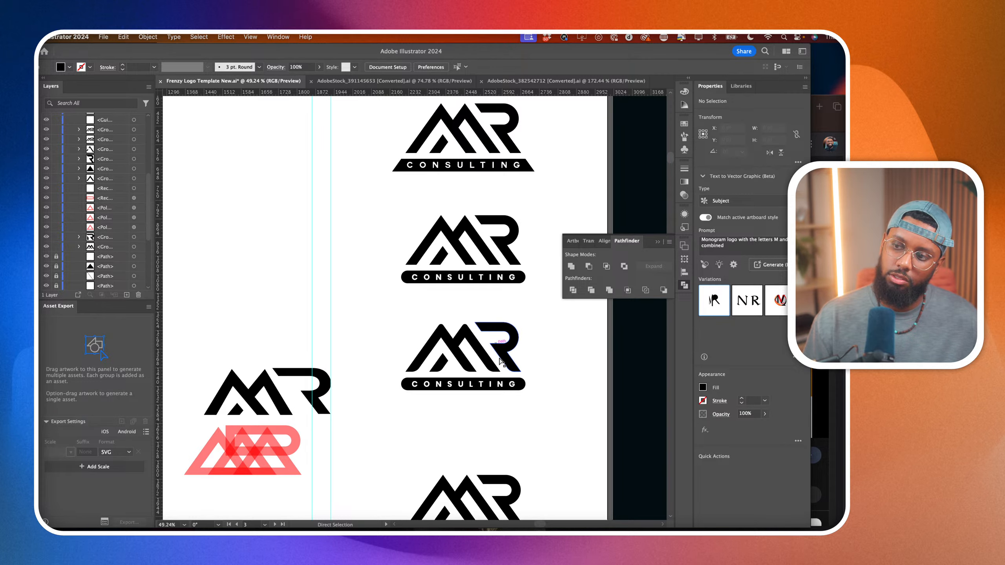
Round the pointed upper-left corner of the R's leg, just below the bowl's opening.
{"action": "scroll", "coordinate": [500, 360], "scroll_direction": "up", "scroll_amount": 3}
{"action": "scroll", "coordinate": [501, 360], "scroll_direction": "up", "scroll_amount": 3}
{"action": "left_click", "coordinate": [459, 304]}
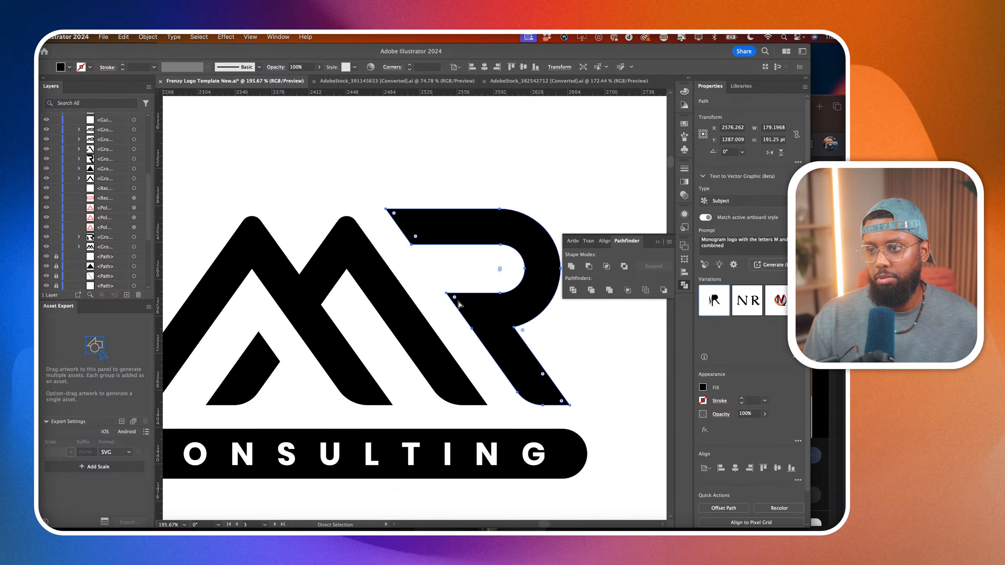
{"action": "left_click_drag", "start_coordinate": [454, 297], "coordinate": [474, 309]}
{"action": "left_click", "coordinate": [448, 265]}
{"action": "scroll", "coordinate": [449, 265], "scroll_direction": "down", "scroll_amount": 5}
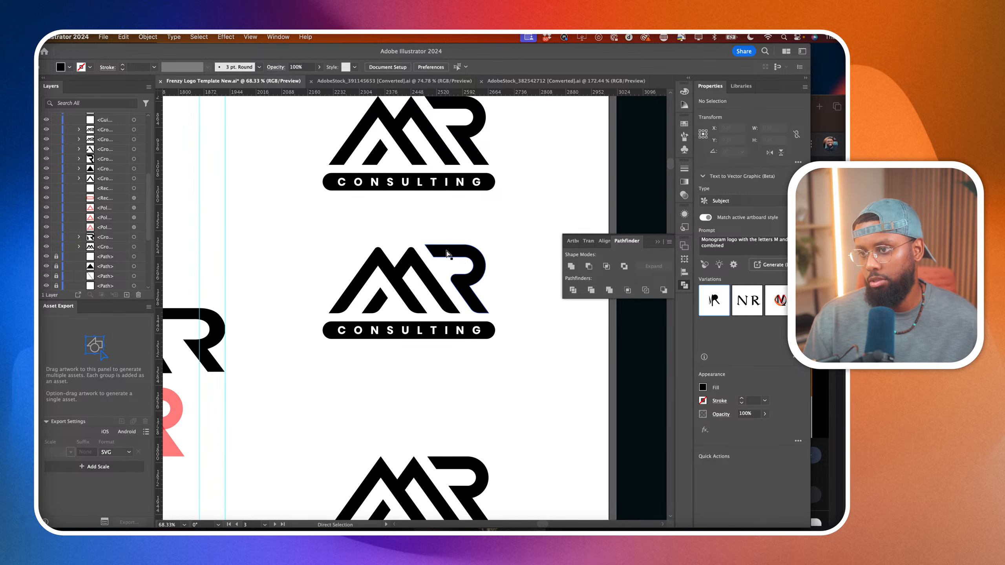
Round the lower-left corner of the R's upper bar.
{"action": "left_click", "coordinate": [447, 254]}
{"action": "scroll", "coordinate": [435, 261], "scroll_direction": "up", "scroll_amount": 4}
{"action": "left_click_drag", "start_coordinate": [443, 245], "coordinate": [478, 244]}
{"action": "left_click", "coordinate": [478, 208]}
{"action": "scroll", "coordinate": [479, 210], "scroll_direction": "down", "scroll_amount": 5}
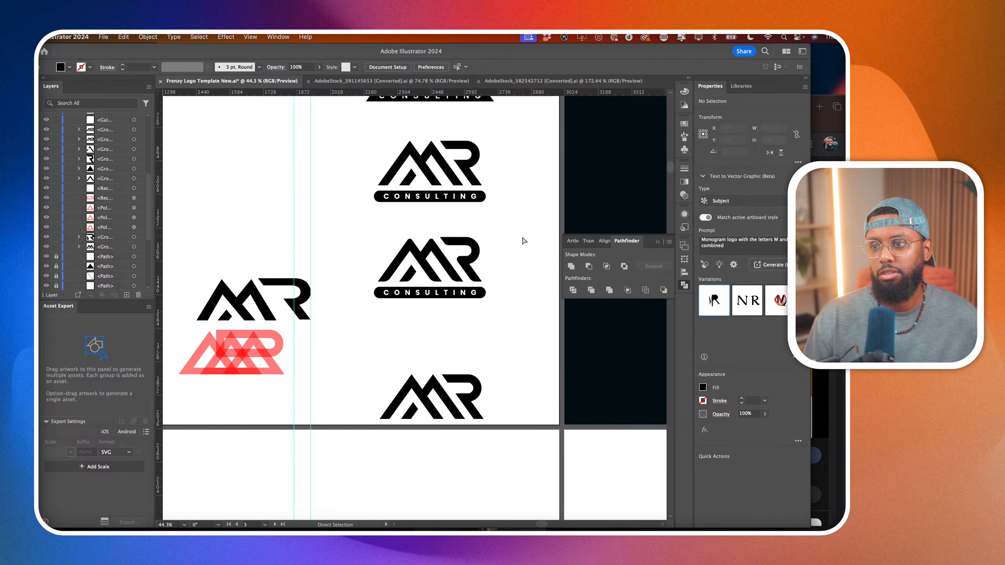
Set the rounded logo's CONSULTING bar corners to 0 pt, and round only its lower-left and upper-right corners.
{"action": "scroll", "coordinate": [481, 301], "scroll_direction": "up", "scroll_amount": 4}
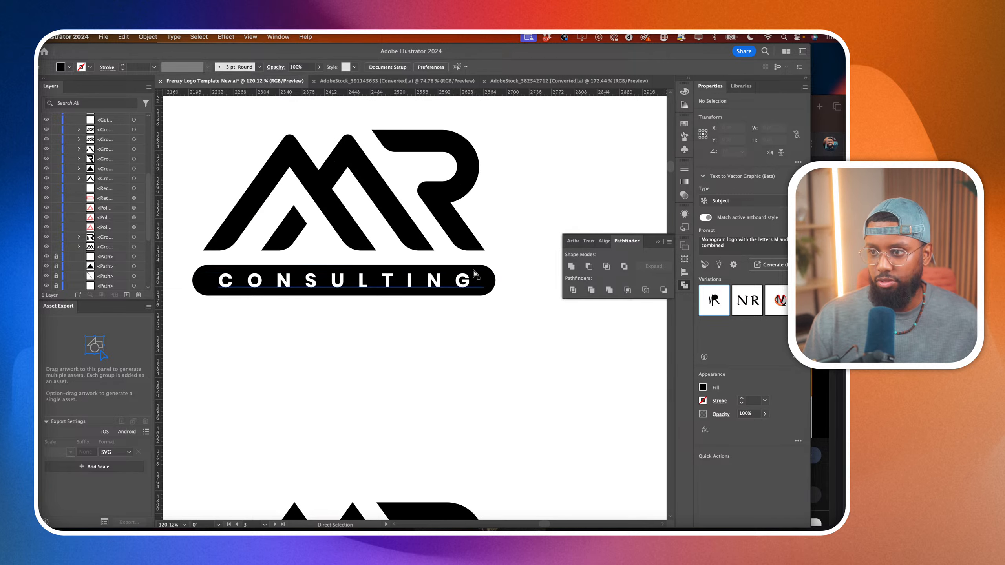
{"action": "left_click", "coordinate": [489, 278]}
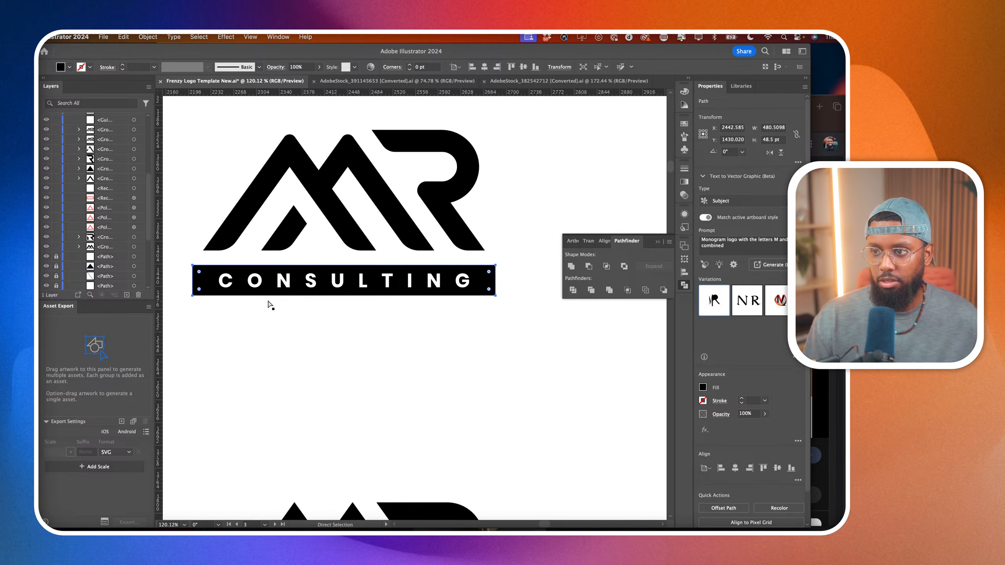
{"action": "left_click_drag", "start_coordinate": [199, 290], "coordinate": [225, 292]}
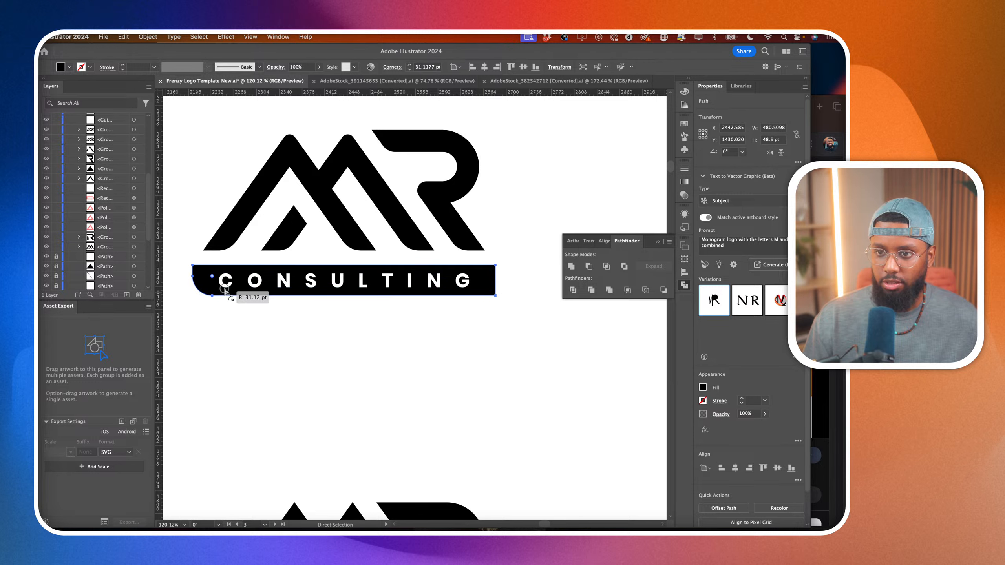
{"action": "key", "text": "super+z"}
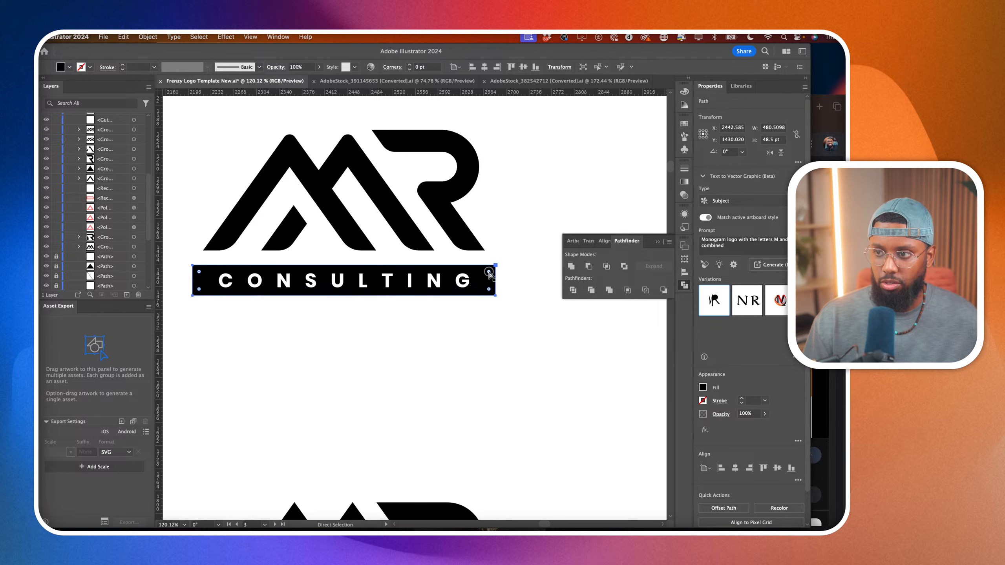
{"action": "left_click", "coordinate": [489, 272]}
{"action": "left_click_drag", "start_coordinate": [199, 289], "coordinate": [225, 294]}
{"action": "left_click", "coordinate": [326, 366]}
{"action": "scroll", "coordinate": [325, 366], "scroll_direction": "down", "scroll_amount": 3}
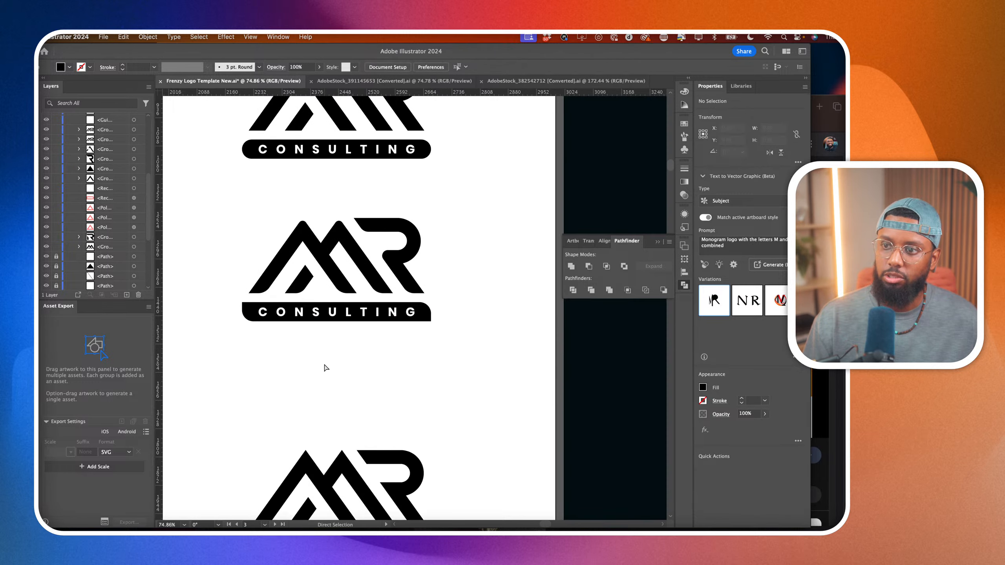
{"action": "scroll", "coordinate": [325, 368], "scroll_direction": "down", "scroll_amount": 3}
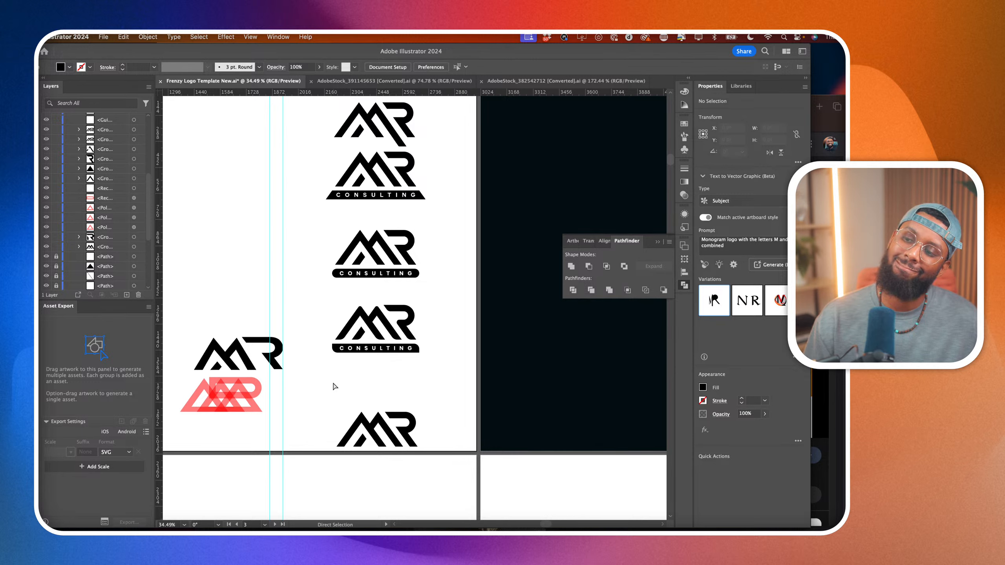
Try to sharpen both peaks of the M in the rounded logo to a corner radius of about 2.9 pt.
{"action": "scroll", "coordinate": [368, 323], "scroll_direction": "up", "scroll_amount": 5}
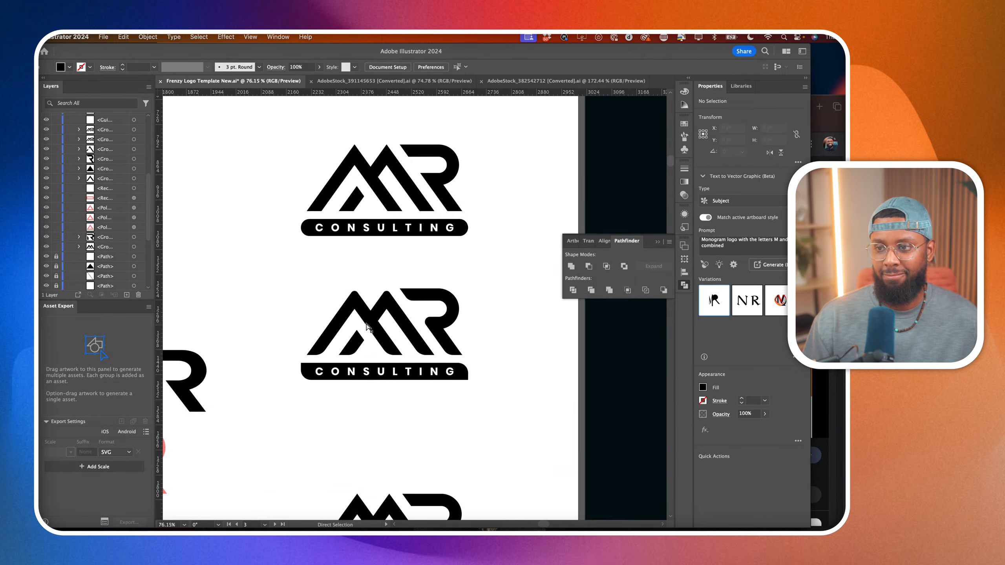
{"action": "left_click", "coordinate": [350, 299]}
{"action": "scroll", "coordinate": [350, 298], "scroll_direction": "up", "scroll_amount": 4}
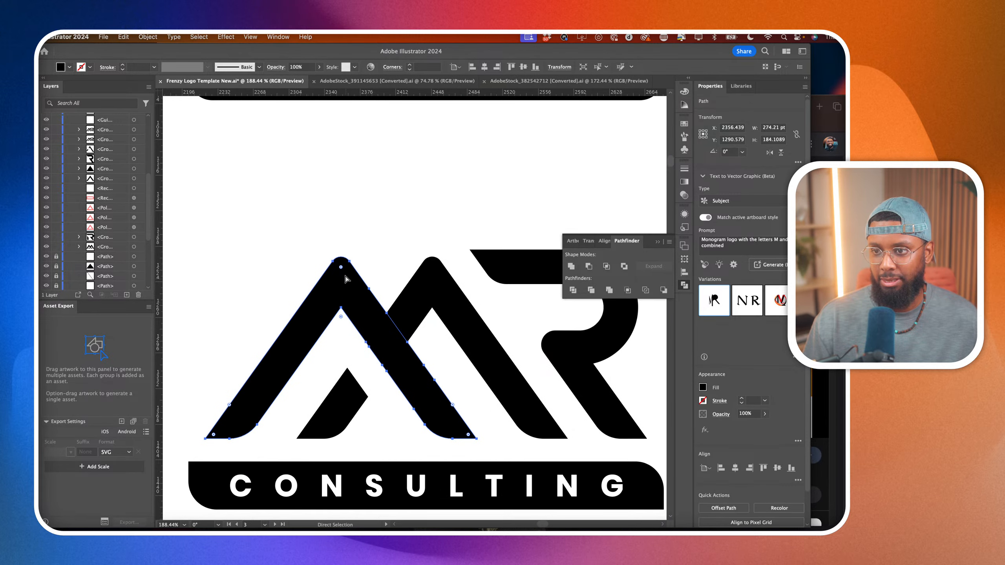
{"action": "left_click", "coordinate": [427, 283], "text": "shift"}
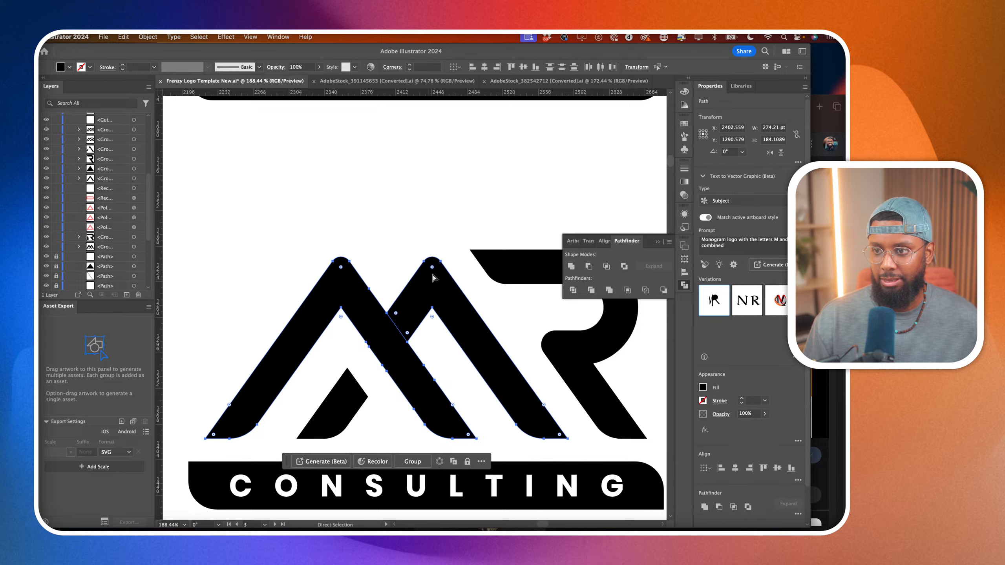
{"action": "left_click", "coordinate": [432, 268]}
{"action": "left_click_drag", "start_coordinate": [342, 268], "coordinate": [343, 236]}
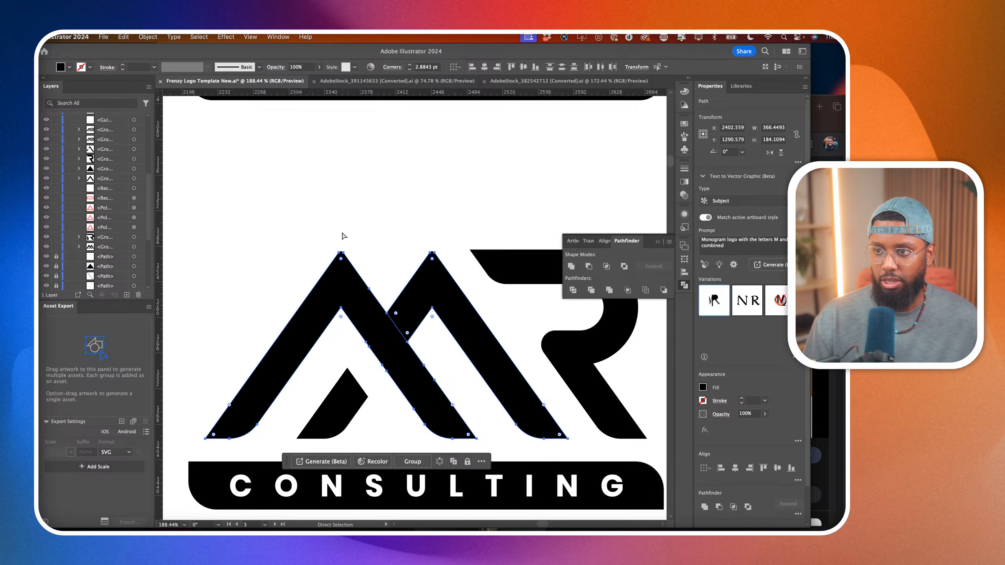
{"action": "left_click", "coordinate": [392, 220]}
{"action": "scroll", "coordinate": [393, 220], "scroll_direction": "down", "scroll_amount": 3}
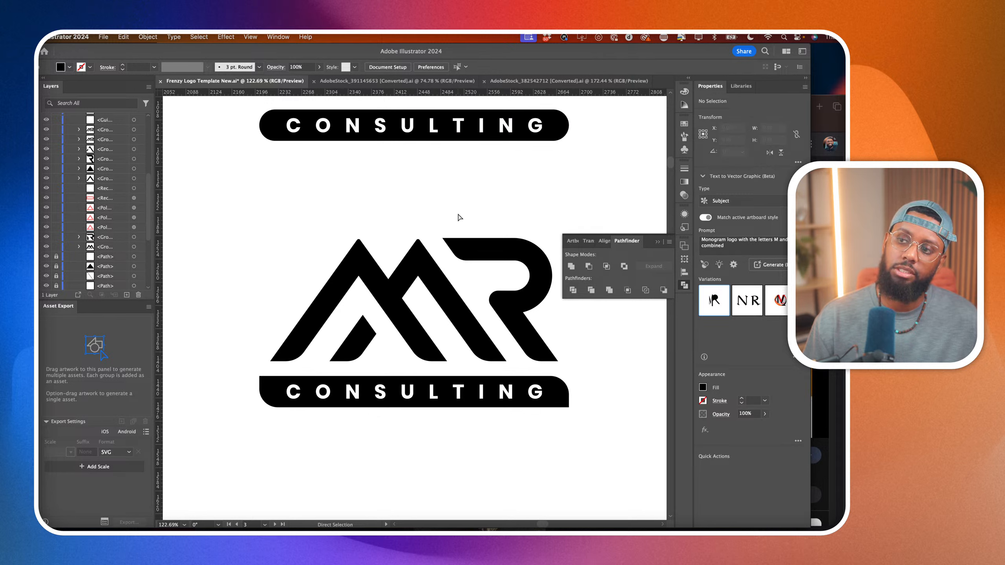
Undo the last corner radius change on the M's two peaks.
{"action": "key", "text": "super+z"}
{"action": "key", "text": "super+z"}
{"action": "key", "text": "super+z"}
{"action": "key", "text": "super+z"}
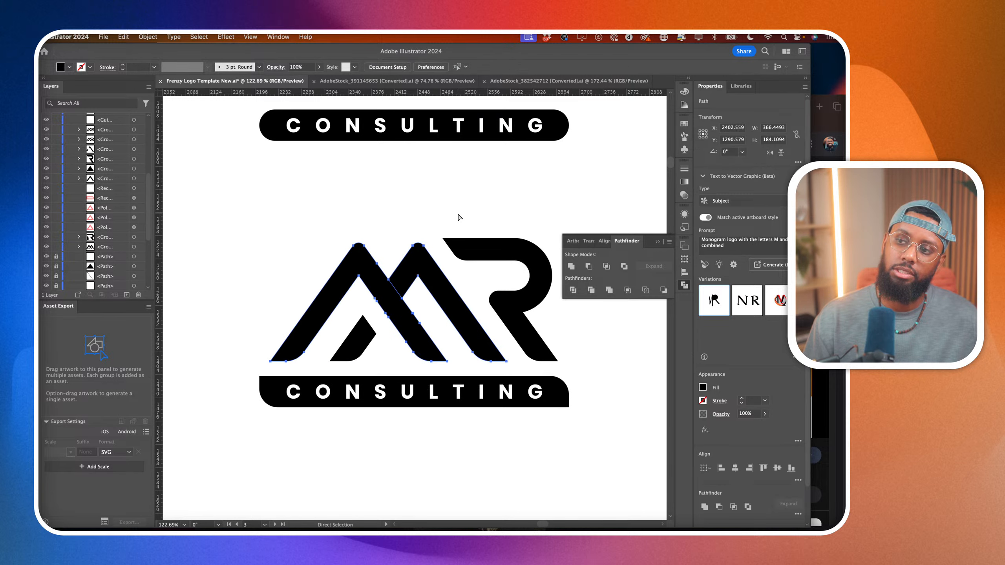
{"action": "scroll", "coordinate": [442, 229], "scroll_direction": "down", "scroll_amount": 5}
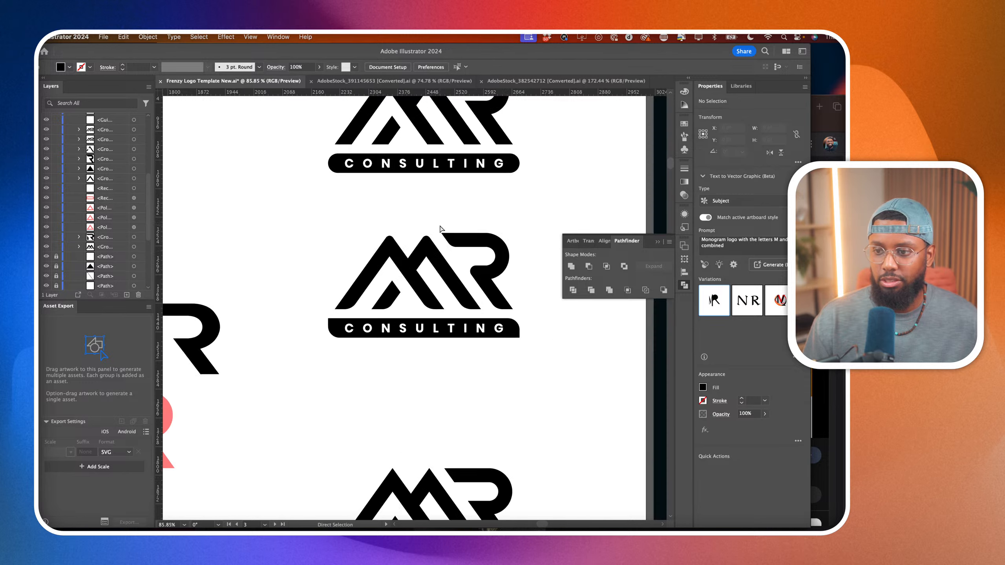
{"action": "scroll", "coordinate": [367, 238], "scroll_direction": "down", "scroll_amount": 4}
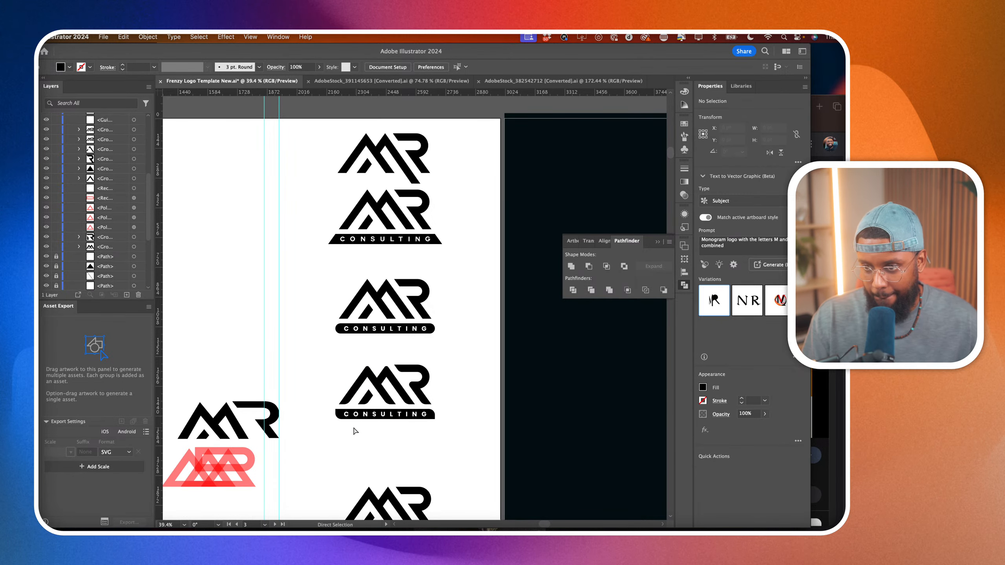
Slightly round the remaining sharp corners of the rounded logo's CONSULTING bar to a radius of about 4.9 pt.
{"action": "scroll", "coordinate": [350, 455], "scroll_direction": "up", "scroll_amount": 10}
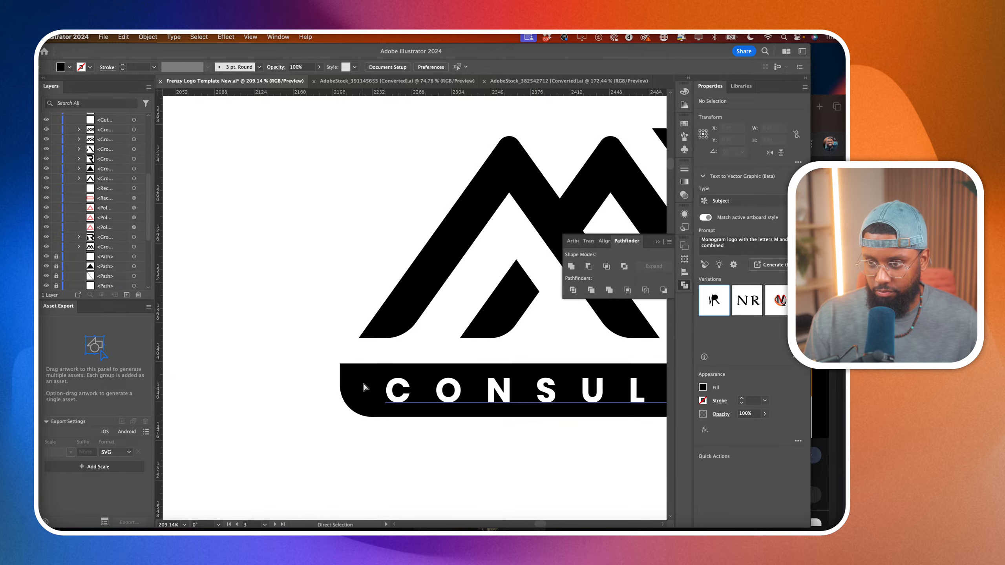
{"action": "left_click", "coordinate": [349, 381]}
{"action": "left_click", "coordinate": [348, 376]}
{"action": "scroll", "coordinate": [436, 436], "scroll_direction": "right", "scroll_amount": 6}
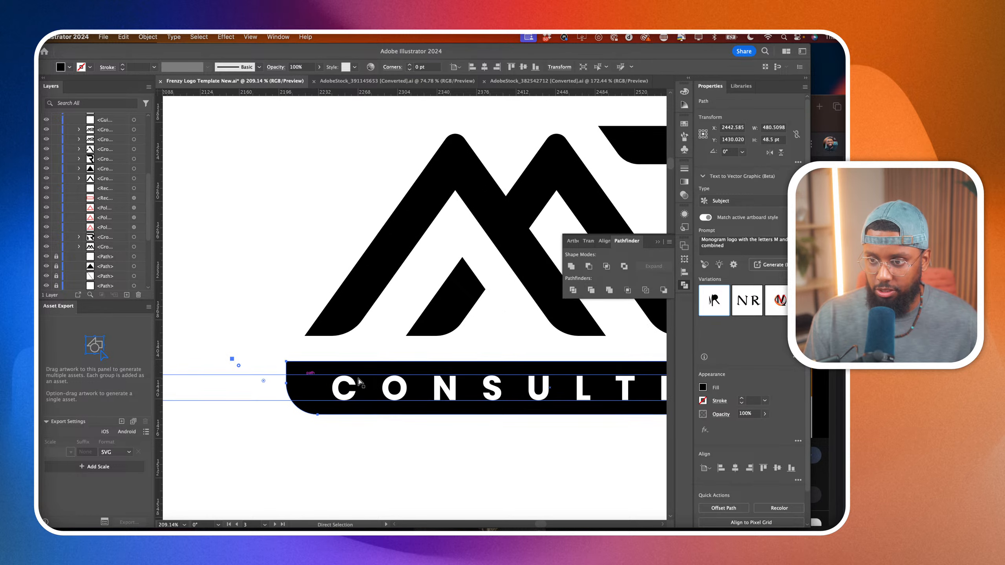
{"action": "scroll", "coordinate": [573, 475], "scroll_direction": "right", "scroll_amount": 5}
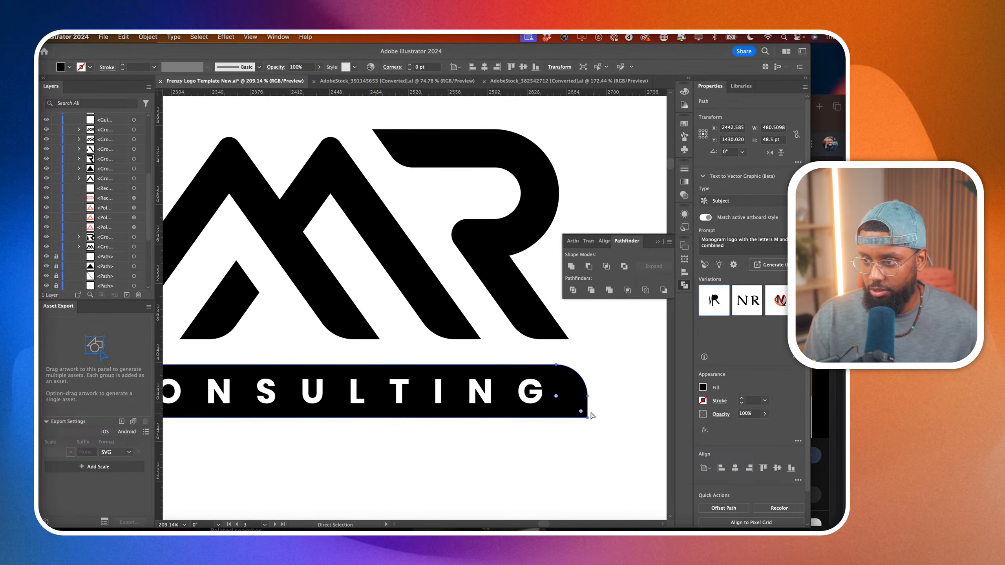
{"action": "left_click", "coordinate": [581, 412]}
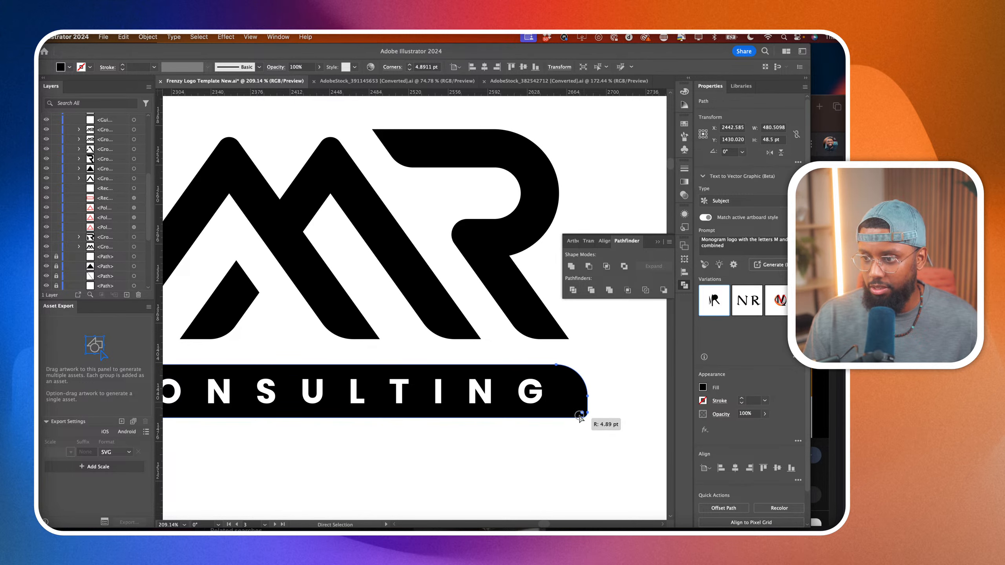
{"action": "left_click", "coordinate": [572, 458]}
{"action": "scroll", "coordinate": [572, 458], "scroll_direction": "down", "scroll_amount": 5}
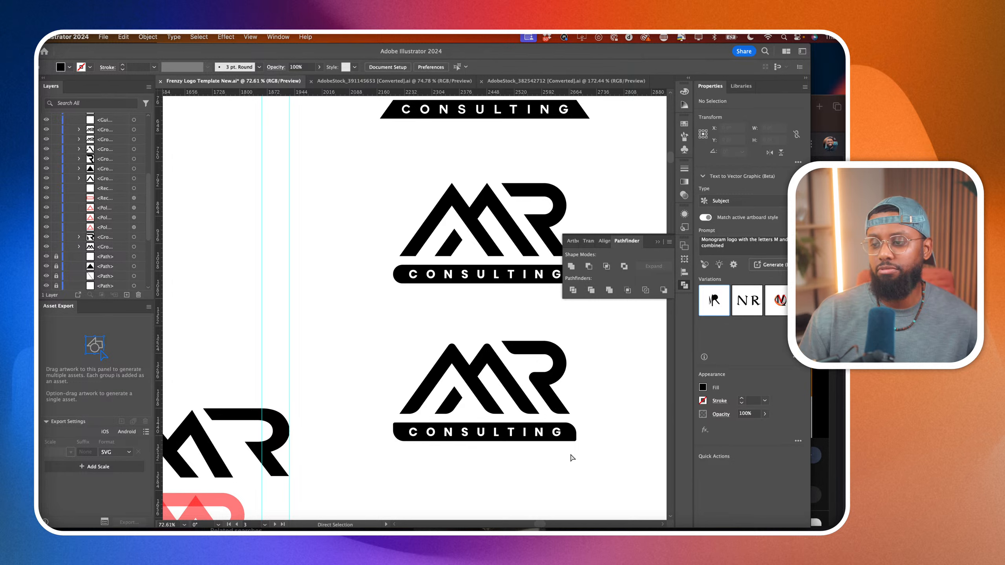
Examine how the CONSULTING text sits within the rounded logo's bar.
{"action": "key", "text": "v"}
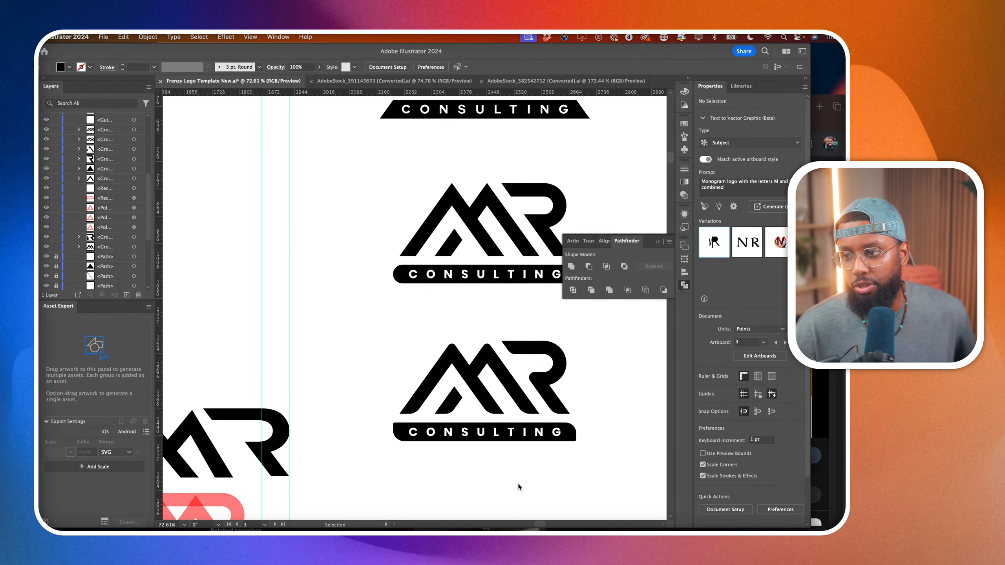
{"action": "left_click", "coordinate": [521, 433]}
{"action": "scroll", "coordinate": [536, 456], "scroll_direction": "up", "scroll_amount": 3}
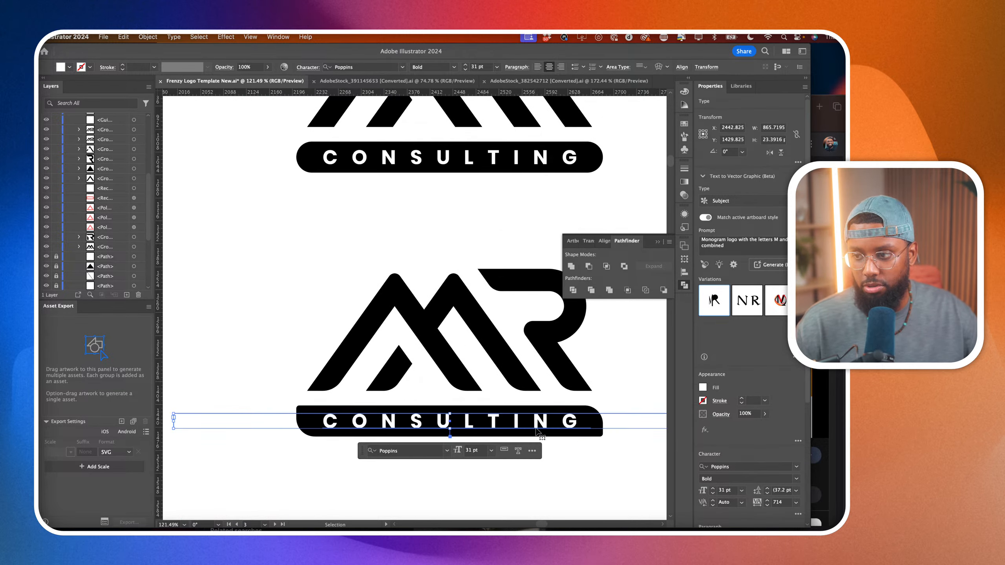
{"action": "scroll", "coordinate": [539, 434], "scroll_direction": "up", "scroll_amount": 3}
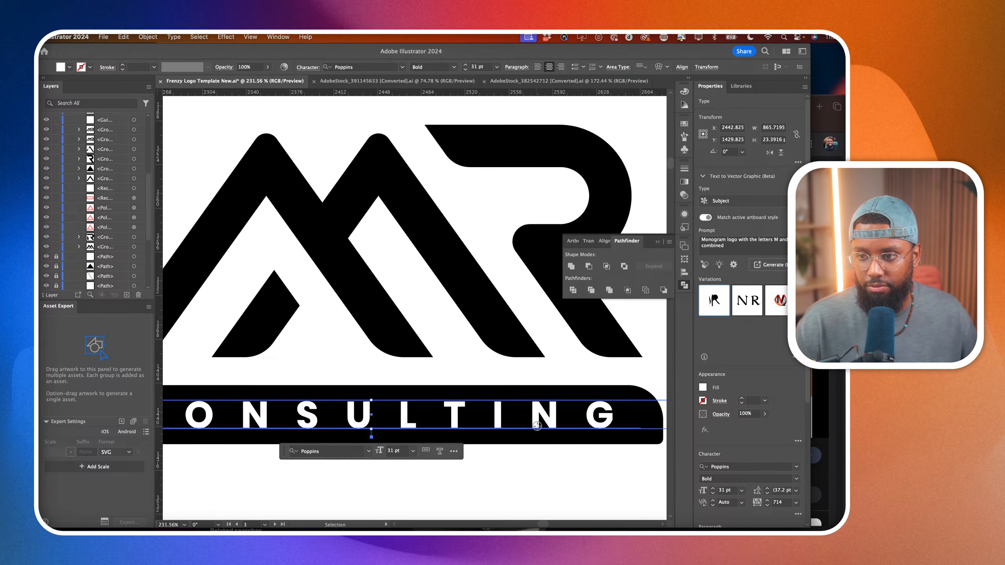
{"action": "left_click_drag", "start_coordinate": [537, 426], "coordinate": [538, 428]}
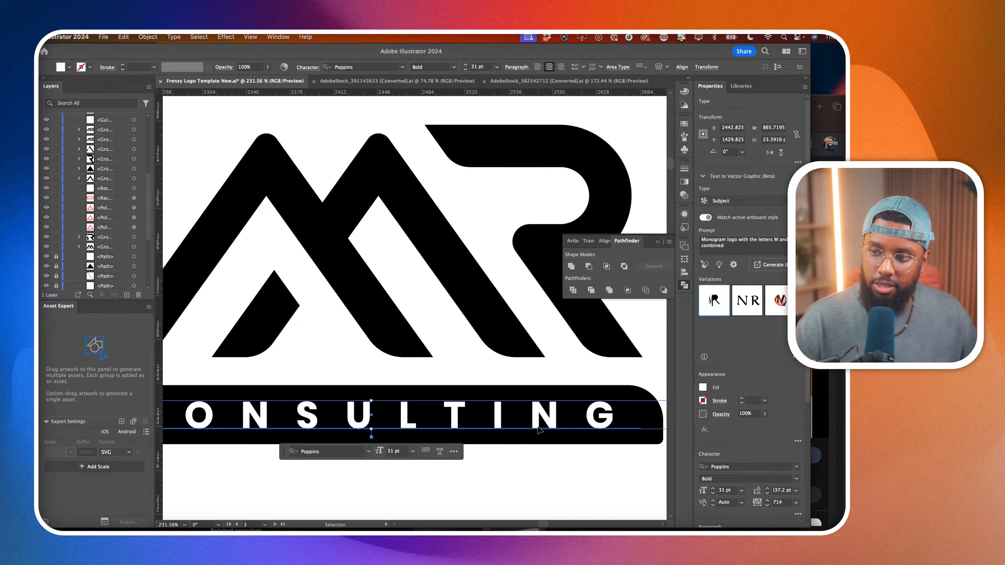
{"action": "scroll", "coordinate": [539, 427], "scroll_direction": "down", "scroll_amount": 3}
{"action": "left_click", "coordinate": [528, 492]}
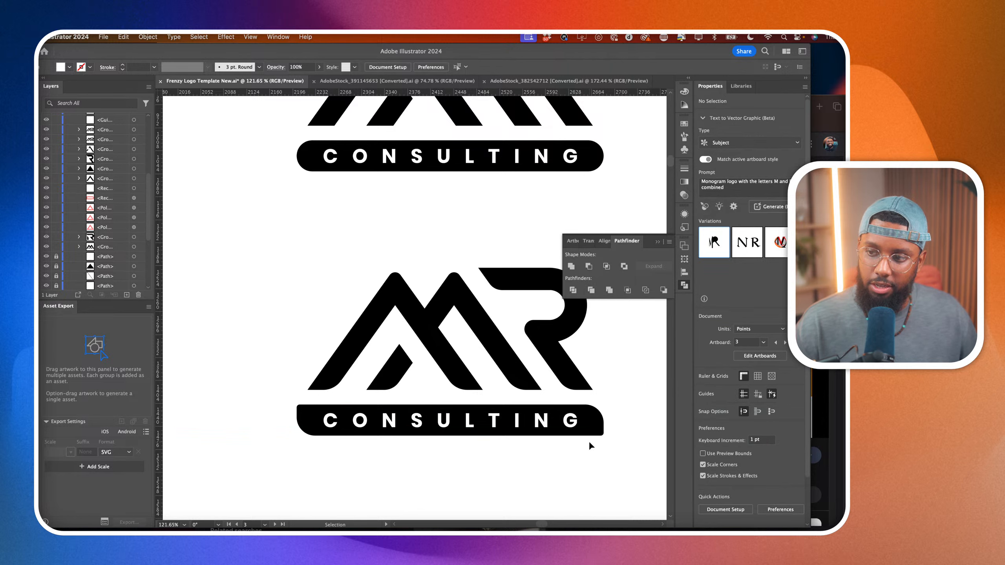
Compare the stacked MR CONSULTING logo variations with each other and with the earlier monogram concepts on the other artboards.
{"action": "scroll", "coordinate": [246, 426], "scroll_direction": "down", "scroll_amount": 5}
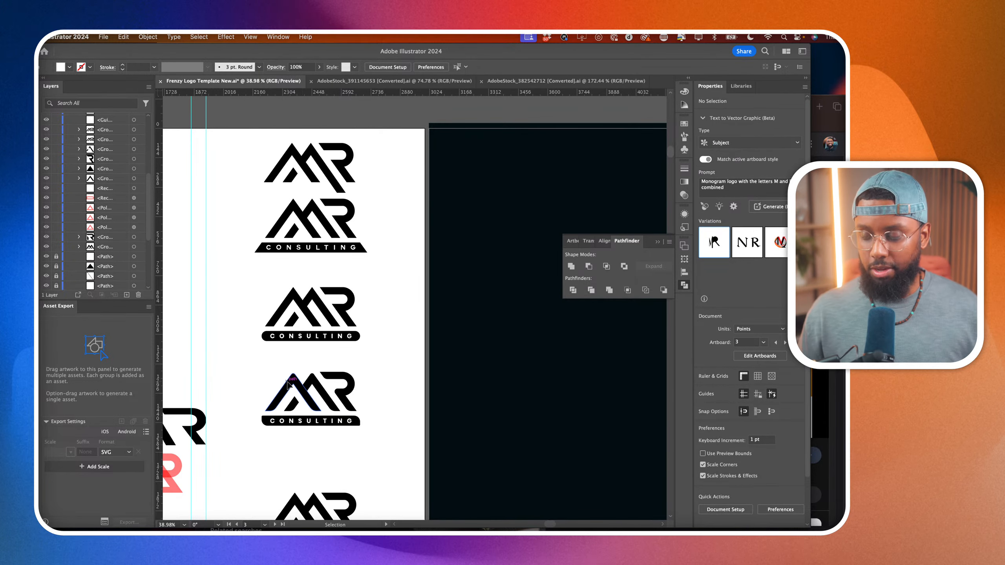
{"action": "left_click_drag", "start_coordinate": [238, 358], "coordinate": [372, 447]}
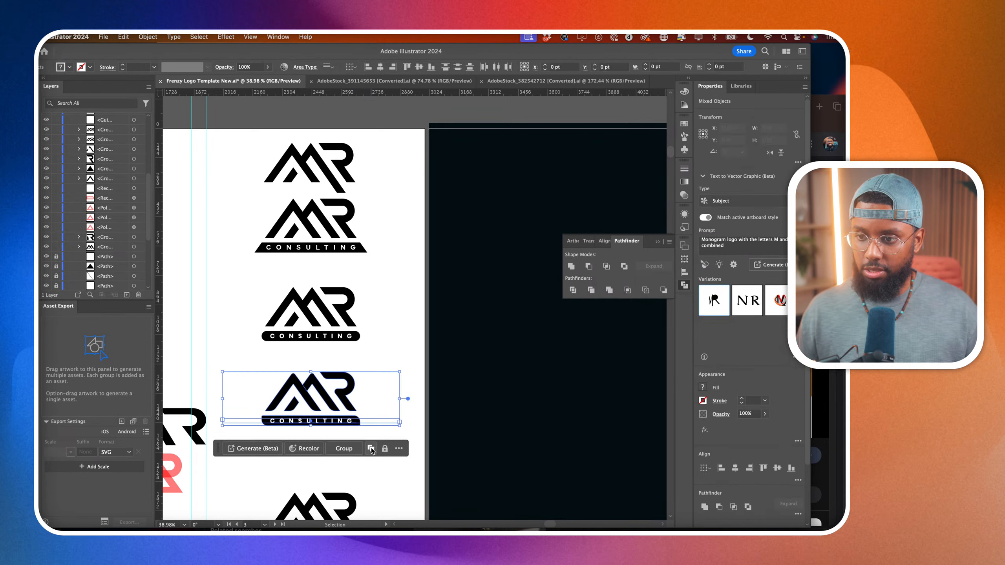
{"action": "left_click", "coordinate": [400, 325]}
{"action": "scroll", "coordinate": [400, 325], "scroll_direction": "down", "scroll_amount": 3}
{"action": "scroll", "coordinate": [401, 325], "scroll_direction": "left", "scroll_amount": 1}
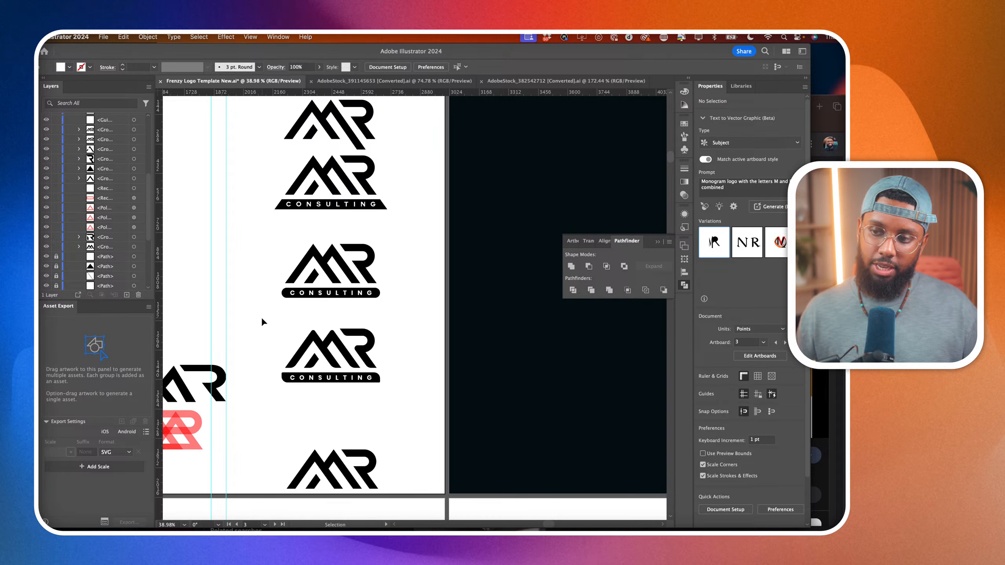
{"action": "scroll", "coordinate": [260, 317], "scroll_direction": "up", "scroll_amount": 2}
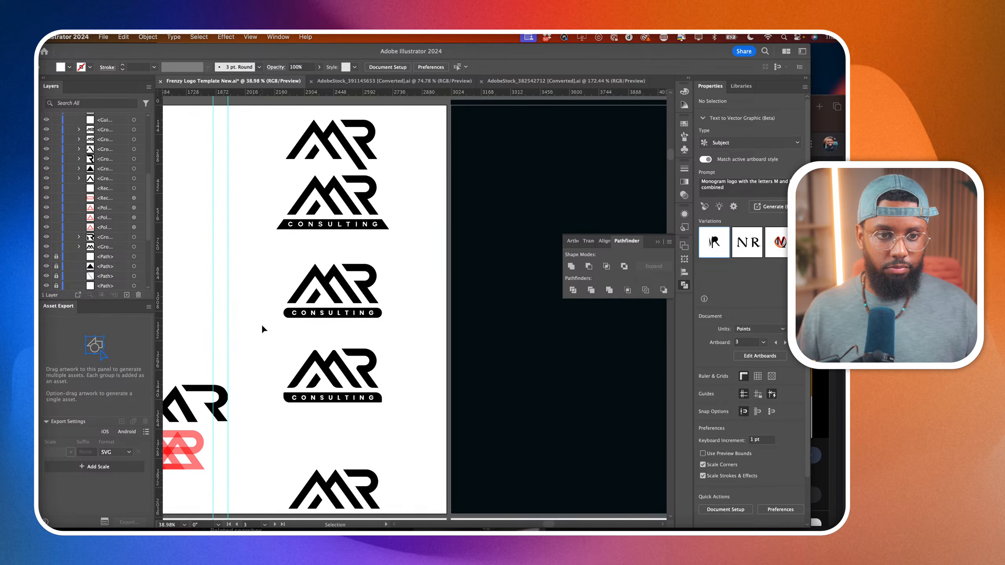
{"action": "scroll", "coordinate": [263, 338], "scroll_direction": "down", "scroll_amount": 2}
{"action": "scroll", "coordinate": [263, 338], "scroll_direction": "left", "scroll_amount": 3}
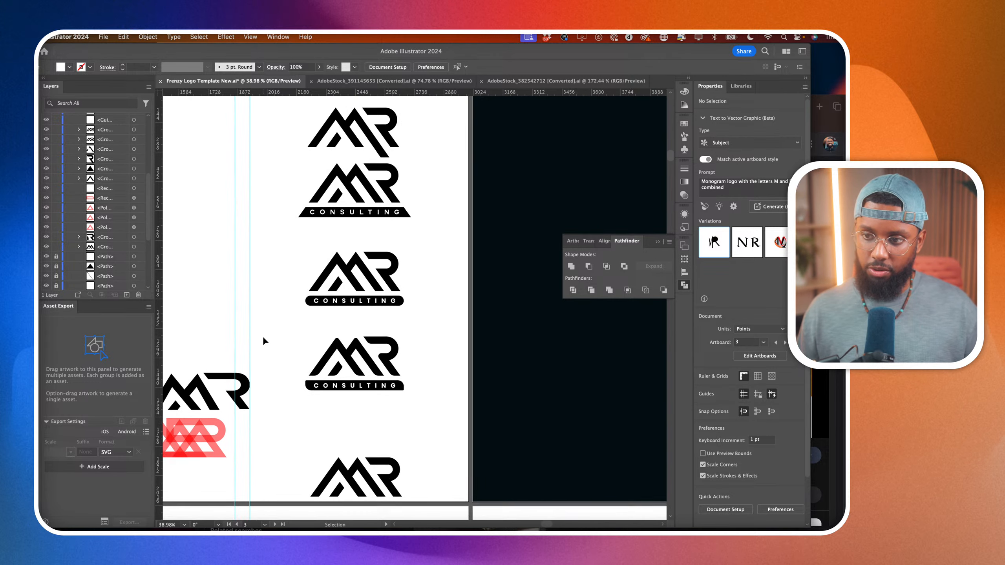
{"action": "scroll", "coordinate": [263, 340], "scroll_direction": "down", "scroll_amount": 2}
{"action": "scroll", "coordinate": [263, 341], "scroll_direction": "left", "scroll_amount": 4}
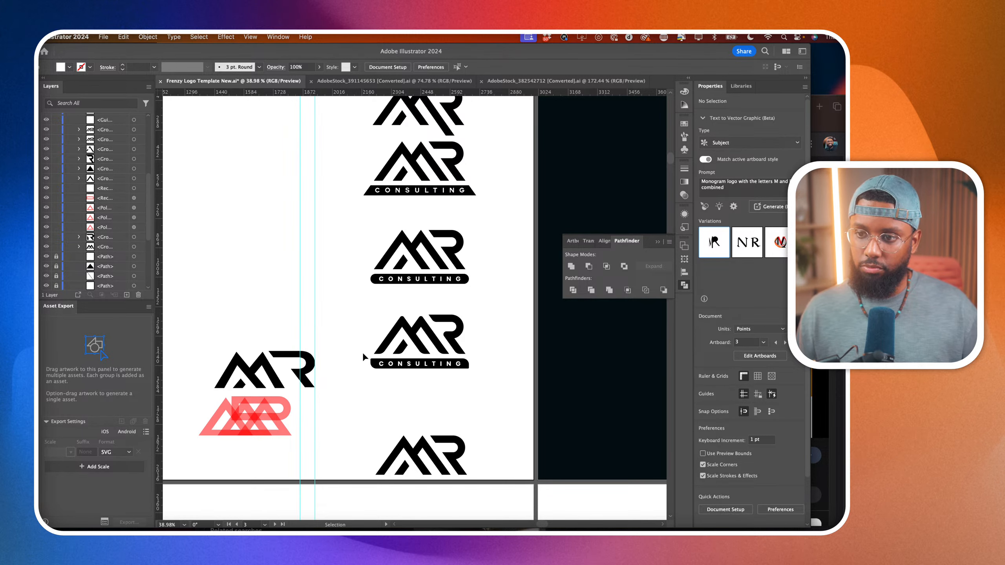
{"action": "scroll", "coordinate": [363, 352], "scroll_direction": "down", "scroll_amount": 3}
{"action": "scroll", "coordinate": [363, 352], "scroll_direction": "left", "scroll_amount": 10}
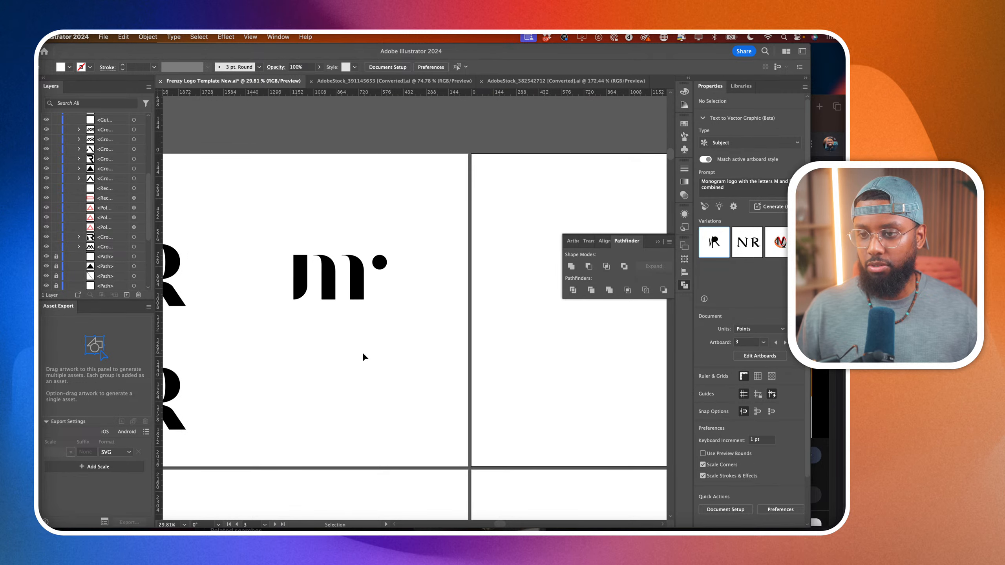
{"action": "scroll", "coordinate": [363, 351], "scroll_direction": "right", "scroll_amount": 8}
{"action": "scroll", "coordinate": [363, 351], "scroll_direction": "down", "scroll_amount": 2}
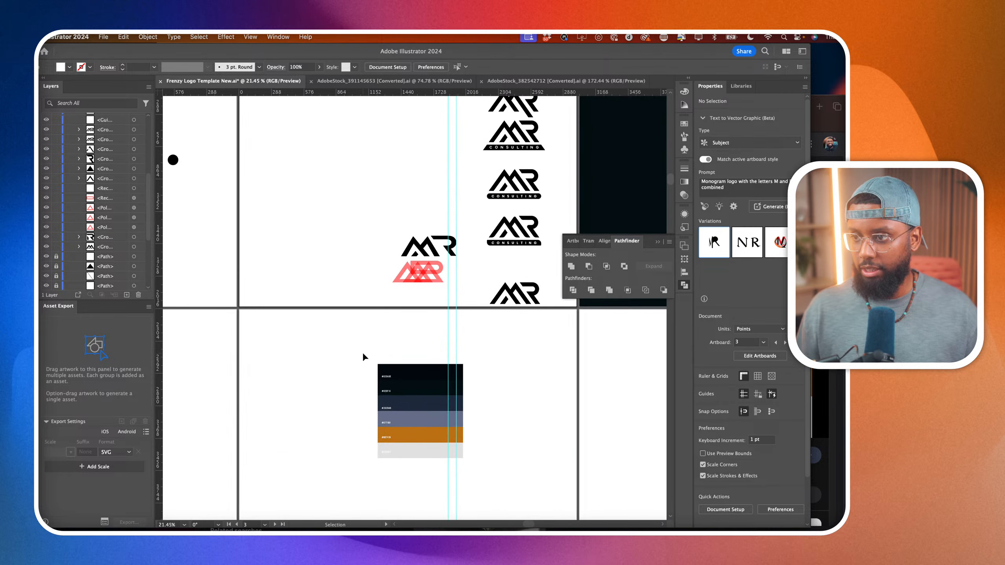
Move the white background rectangle and the red MR construction outlines down and left, away from the black MR logo.
{"action": "scroll", "coordinate": [362, 351], "scroll_direction": "right", "scroll_amount": 1}
{"action": "left_click_drag", "start_coordinate": [423, 290], "coordinate": [344, 313]}
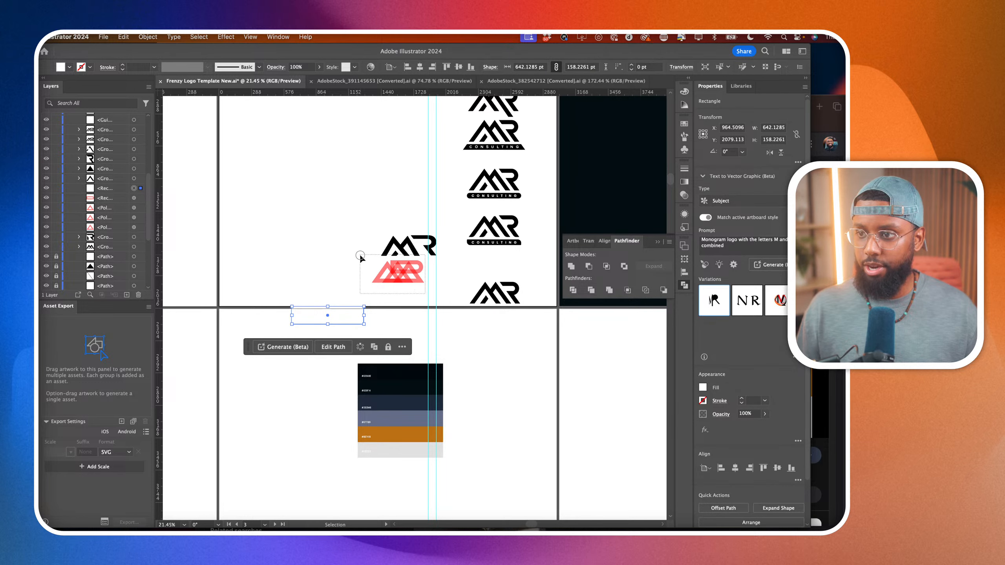
{"action": "left_click", "coordinate": [383, 268]}
{"action": "left_click_drag", "start_coordinate": [409, 271], "coordinate": [332, 299]}
{"action": "scroll", "coordinate": [411, 271], "scroll_direction": "up", "scroll_amount": 3}
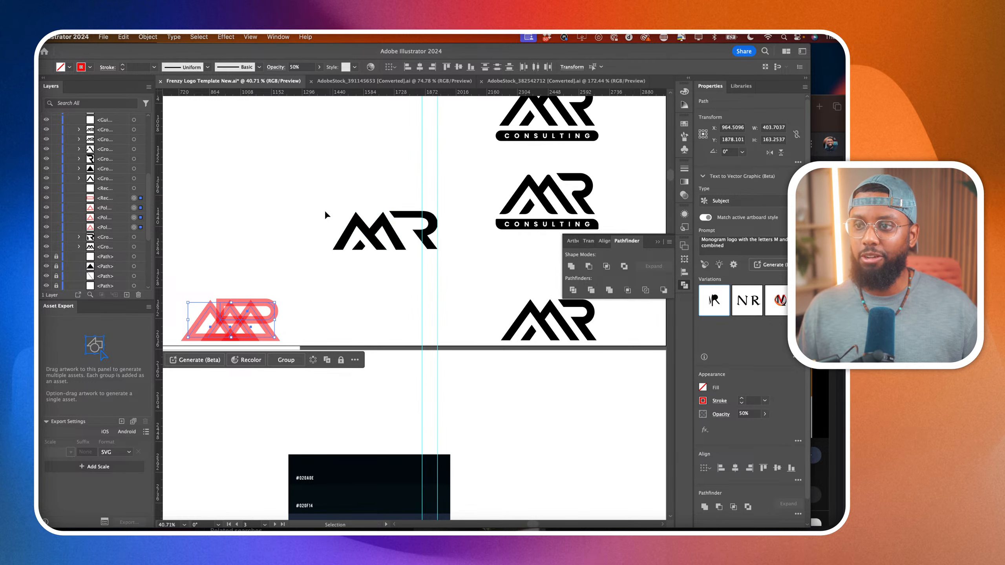
Move the standalone black MR logo up and left into the open area beside the CONSULTING variations.
{"action": "scroll", "coordinate": [411, 222], "scroll_direction": "up", "scroll_amount": 3}
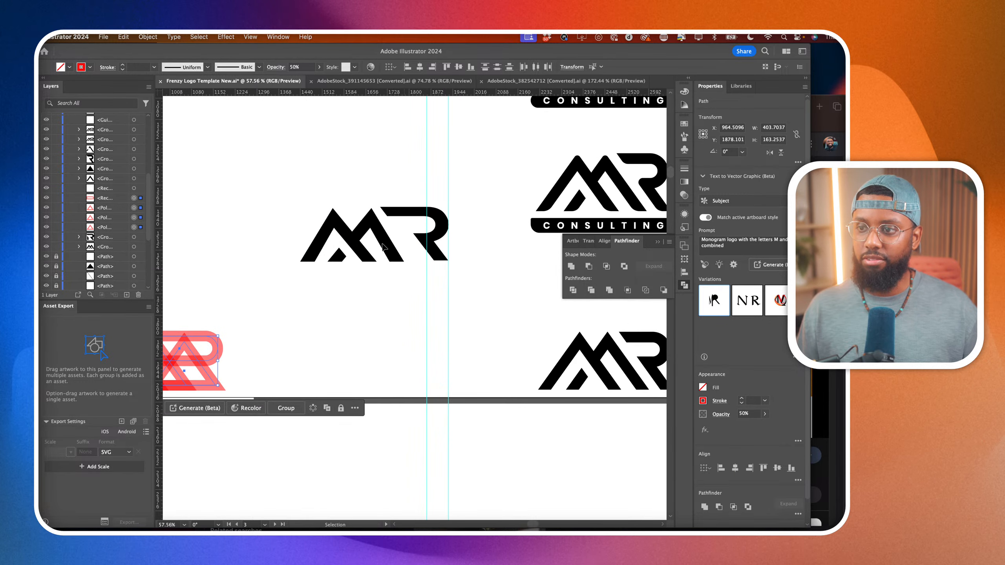
{"action": "scroll", "coordinate": [367, 239], "scroll_direction": "down", "scroll_amount": 4}
{"action": "scroll", "coordinate": [451, 209], "scroll_direction": "up", "scroll_amount": 3}
{"action": "scroll", "coordinate": [366, 238], "scroll_direction": "down", "scroll_amount": 3}
{"action": "scroll", "coordinate": [448, 237], "scroll_direction": "up", "scroll_amount": 2}
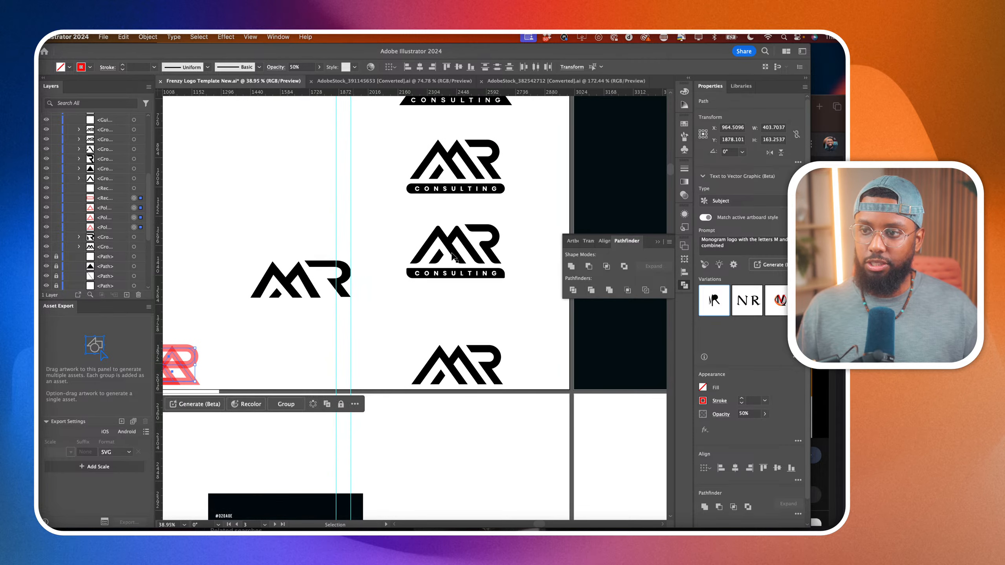
{"action": "left_click", "coordinate": [341, 285]}
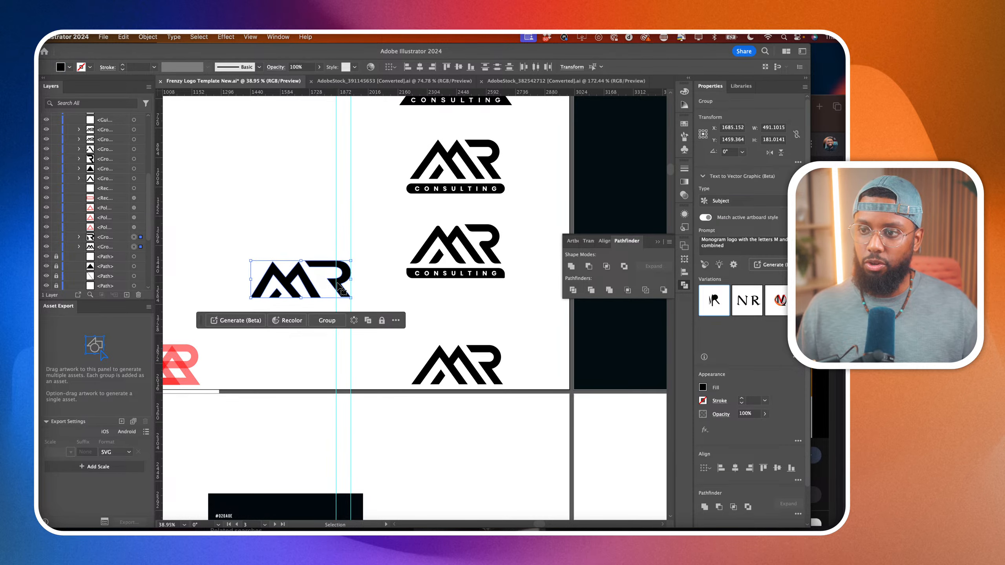
{"action": "left_click_drag", "start_coordinate": [340, 285], "coordinate": [305, 248]}
{"action": "left_click", "coordinate": [274, 204]}
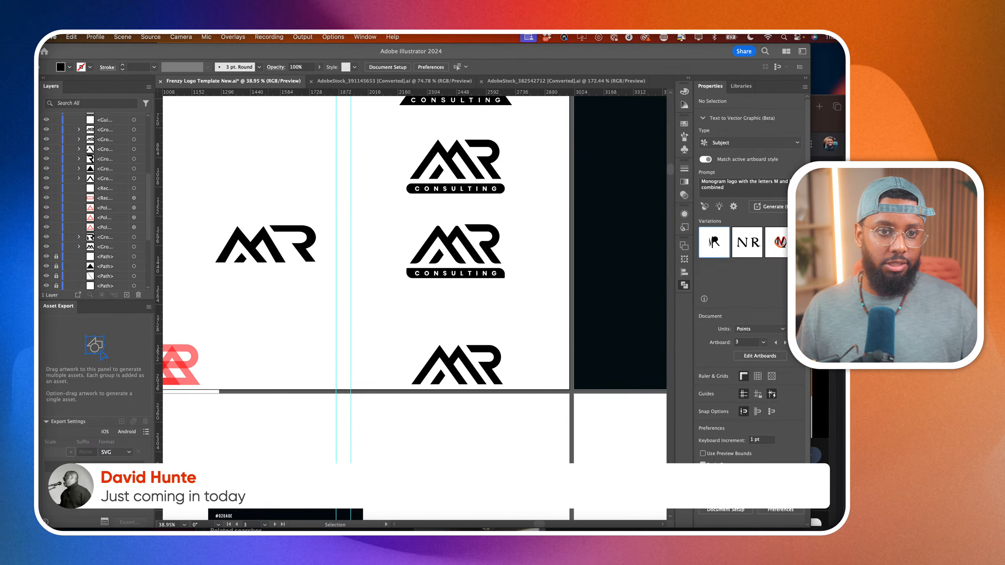
{"action": "left_click", "coordinate": [406, 459]}
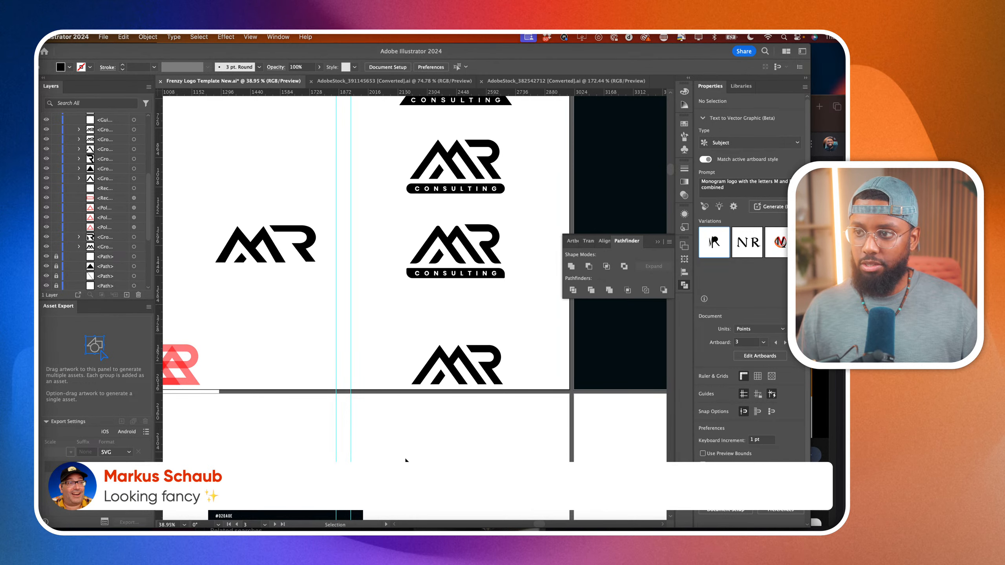
Examine the rounded MR CONSULTING logo's letterforms up close and compare it with the other stacked variations.
{"action": "scroll", "coordinate": [406, 460], "scroll_direction": "down", "scroll_amount": 5}
{"action": "scroll", "coordinate": [406, 460], "scroll_direction": "right", "scroll_amount": 5}
{"action": "scroll", "coordinate": [402, 455], "scroll_direction": "right", "scroll_amount": 2}
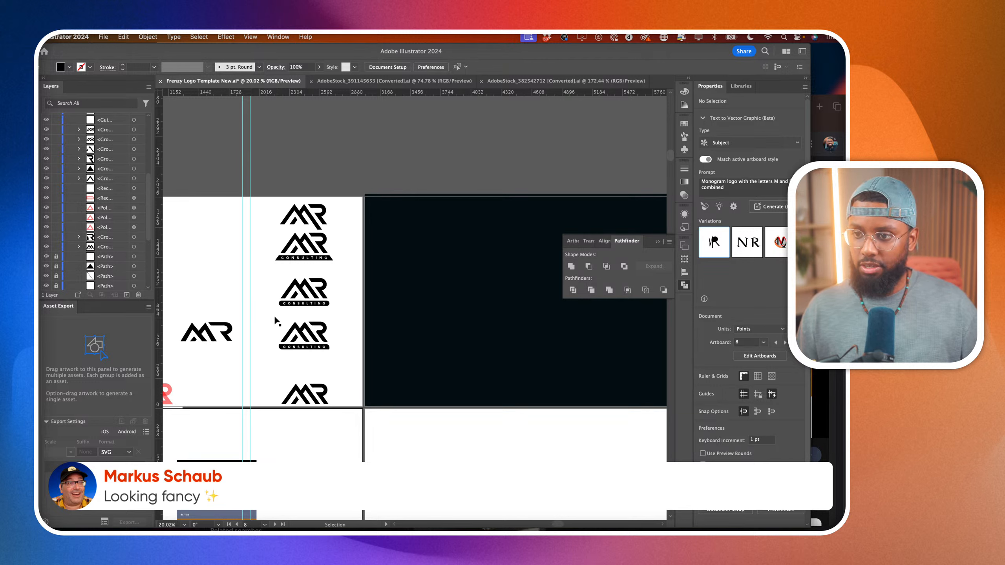
{"action": "left_click_drag", "start_coordinate": [275, 321], "coordinate": [329, 349]}
{"action": "scroll", "coordinate": [329, 348], "scroll_direction": "up", "scroll_amount": 3}
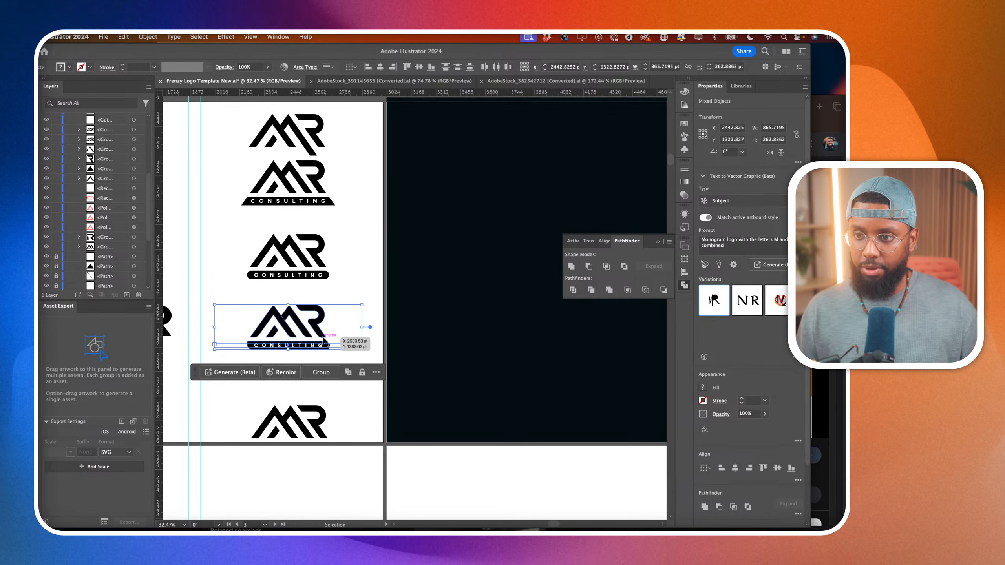
{"action": "scroll", "coordinate": [323, 337], "scroll_direction": "down", "scroll_amount": 3}
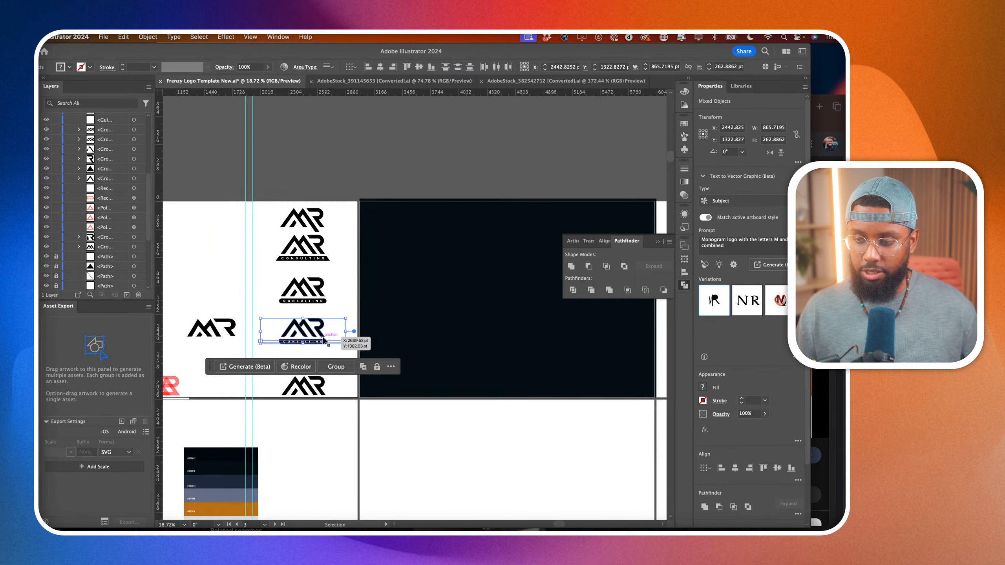
{"action": "left_click", "coordinate": [348, 312]}
{"action": "scroll", "coordinate": [351, 312], "scroll_direction": "up", "scroll_amount": 10}
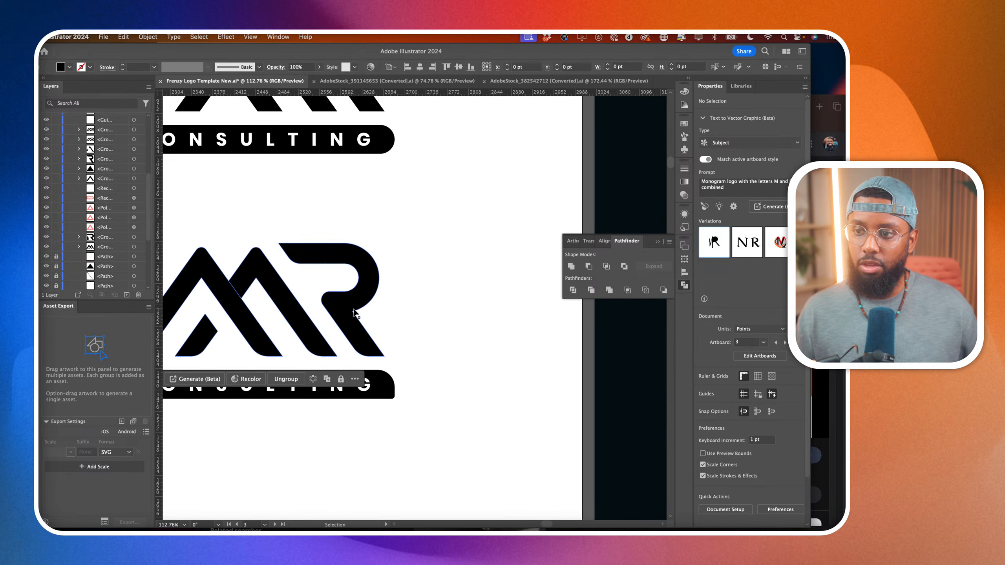
{"action": "left_click", "coordinate": [355, 313]}
{"action": "key", "text": "a"}
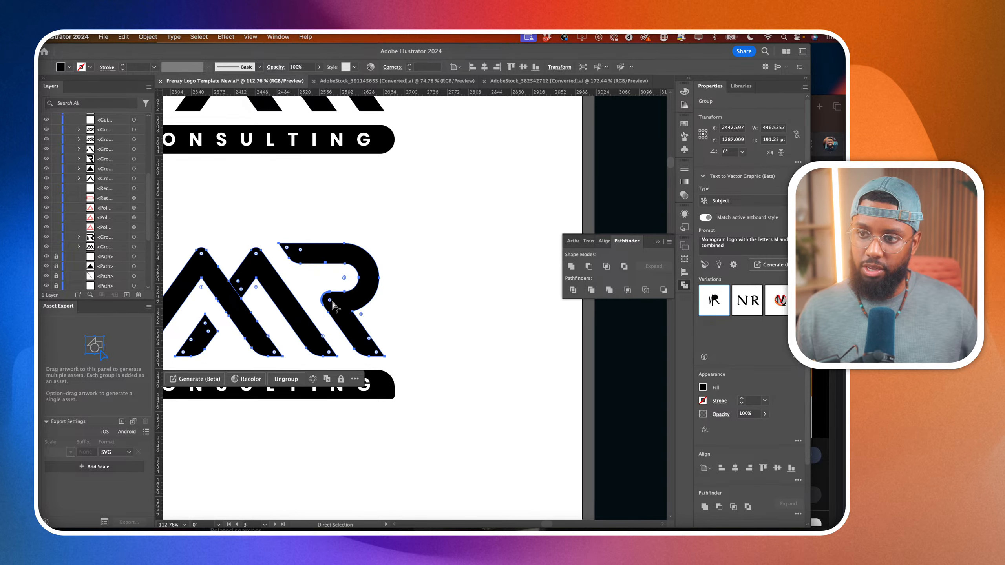
{"action": "left_click", "coordinate": [417, 307]}
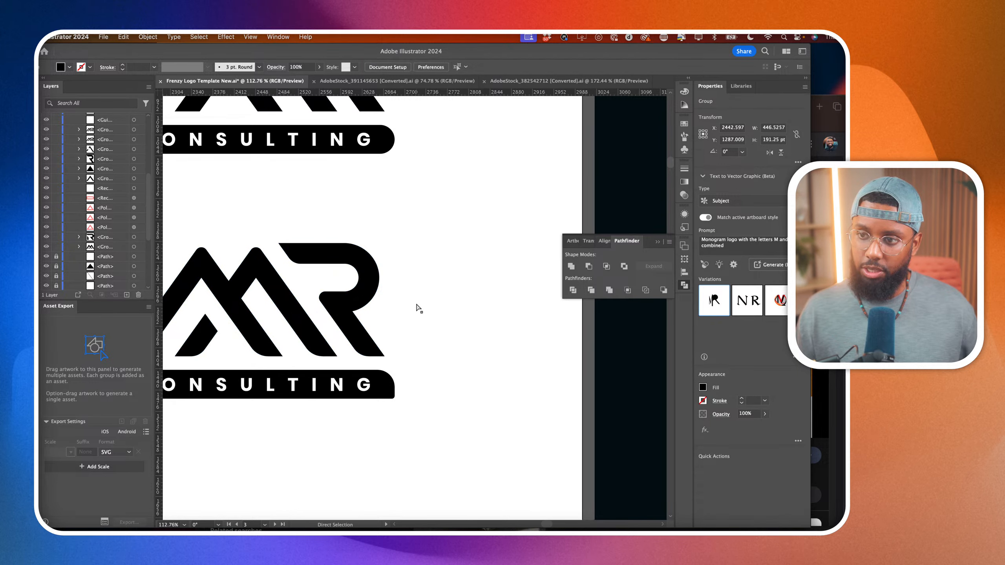
{"action": "scroll", "coordinate": [418, 307], "scroll_direction": "down", "scroll_amount": 6}
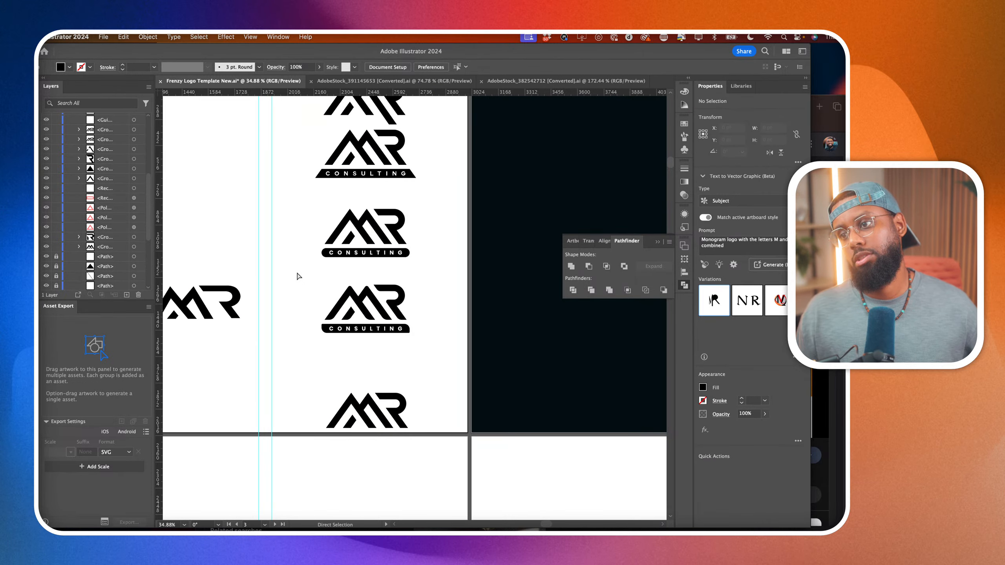
Duplicate the lower rounded MR CONSULTING logo onto the white artboard beneath the dark one and convert the copy's text to outlines.
{"action": "left_click_drag", "start_coordinate": [298, 273], "coordinate": [435, 344]}
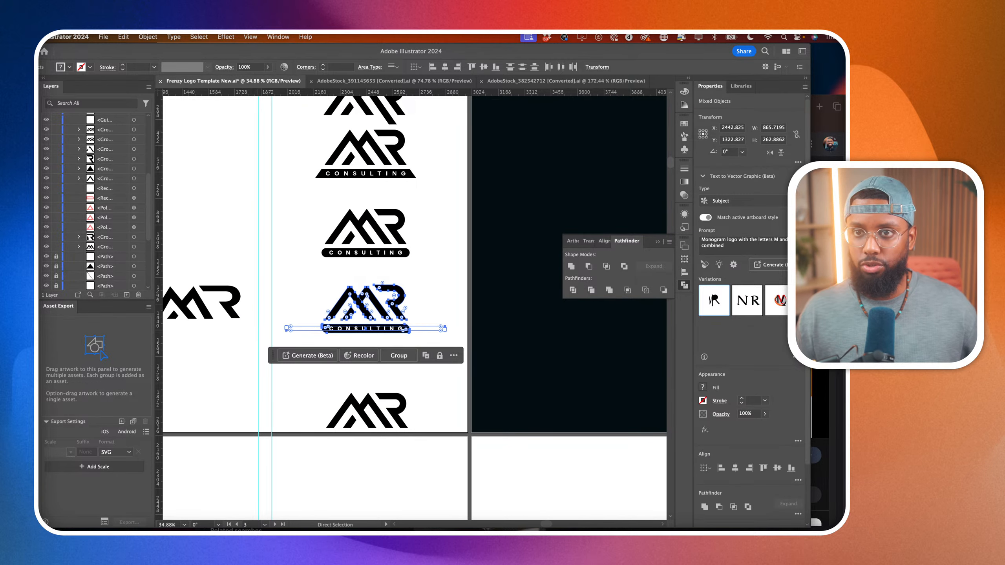
{"action": "key", "text": "v"}
{"action": "scroll", "coordinate": [328, 293], "scroll_direction": "down", "scroll_amount": 2}
{"action": "left_click_drag", "start_coordinate": [355, 304], "coordinate": [523, 456]}
{"action": "key", "text": "super+shift+o"}
{"action": "scroll", "coordinate": [523, 456], "scroll_direction": "right", "scroll_amount": 3}
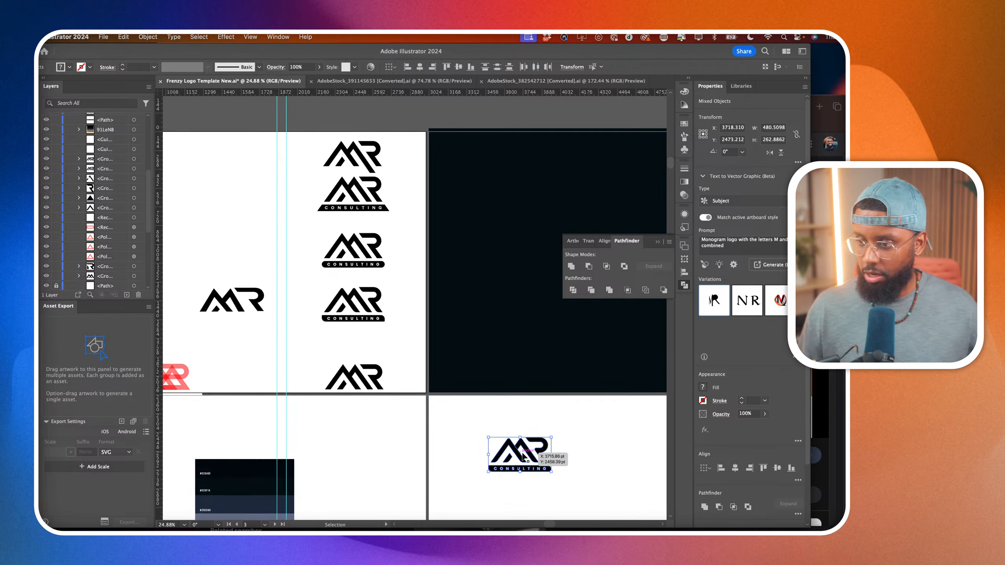
Turn the outlined CONSULTING lettering of the logo copy into a compound path.
{"action": "left_click", "coordinate": [486, 474]}
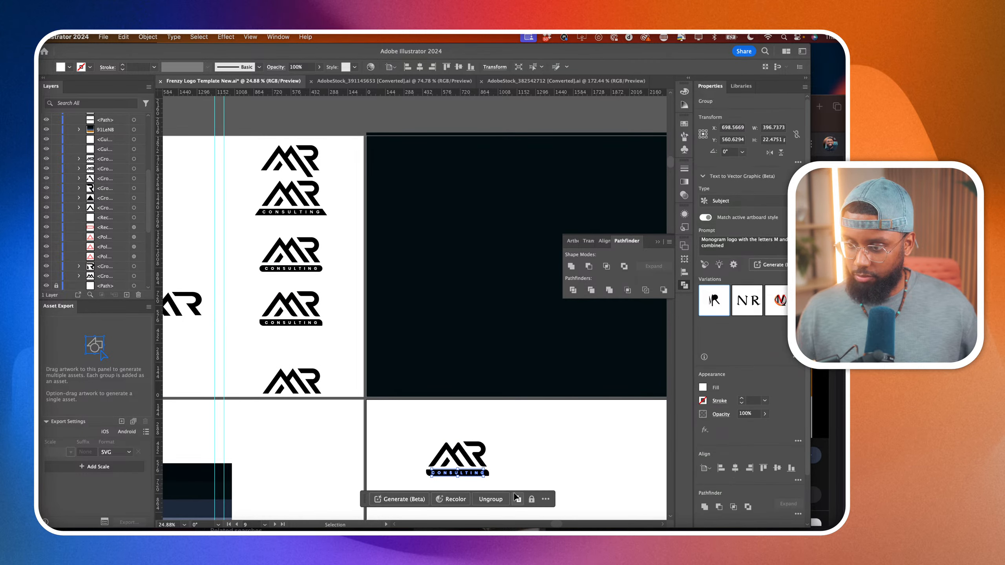
{"action": "left_click", "coordinate": [517, 498]}
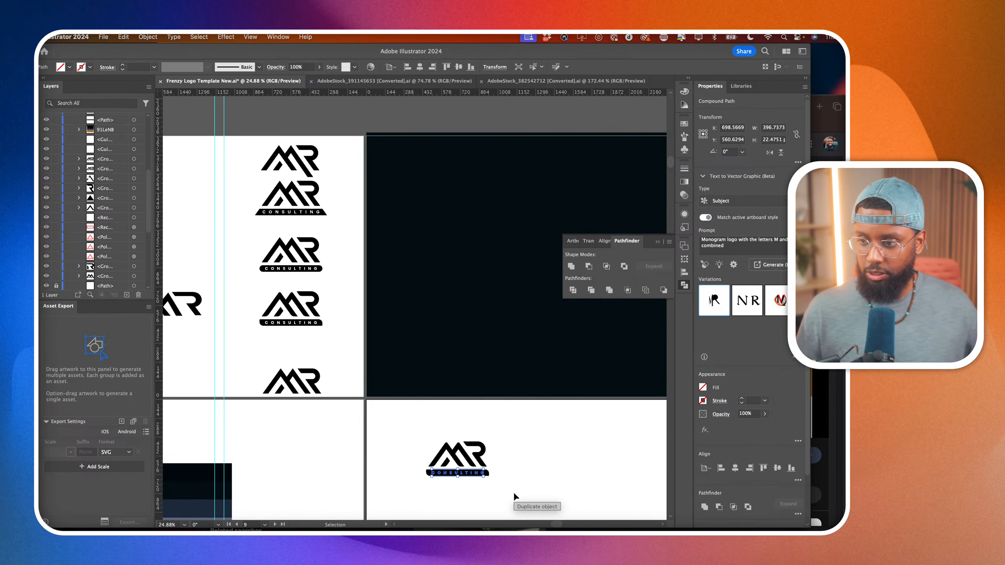
{"action": "scroll", "coordinate": [441, 459], "scroll_direction": "down", "scroll_amount": 5}
{"action": "left_click", "coordinate": [420, 439]}
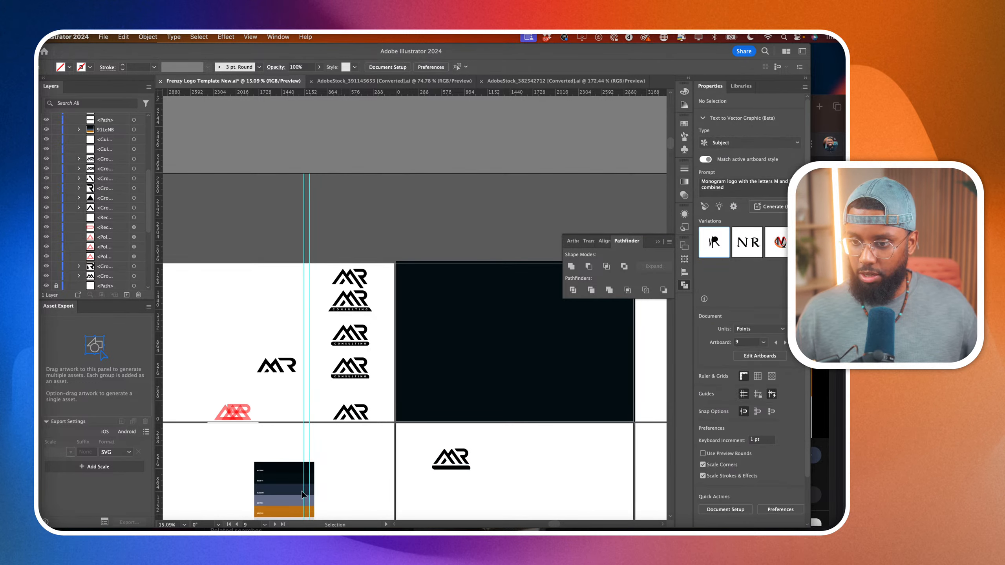
Move the color palette image next to the logo copy, and move the logo copy up onto the dark artboard.
{"action": "left_click_drag", "start_coordinate": [288, 493], "coordinate": [536, 471]}
{"action": "scroll", "coordinate": [534, 471], "scroll_direction": "down", "scroll_amount": 1}
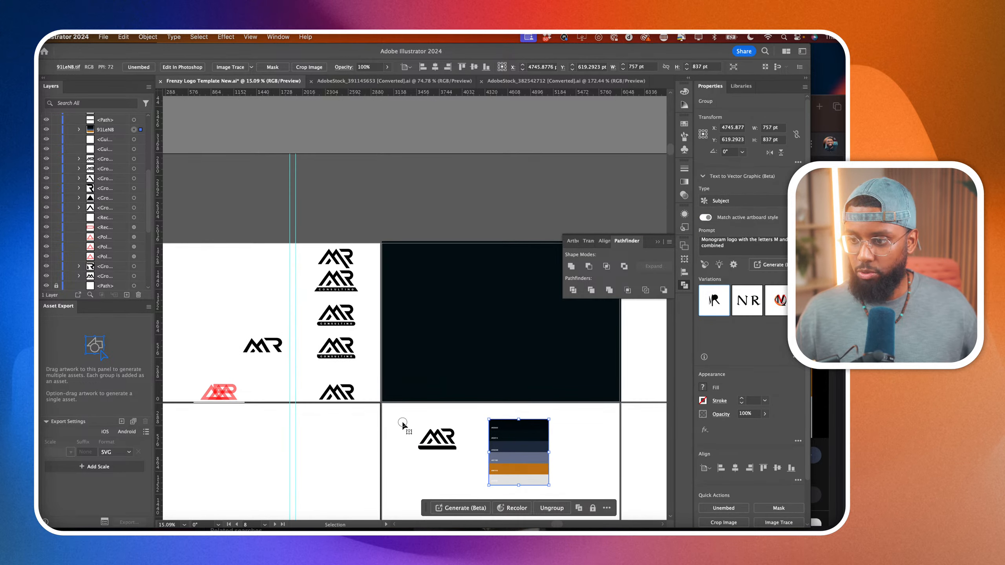
{"action": "left_click_drag", "start_coordinate": [404, 422], "coordinate": [512, 336]}
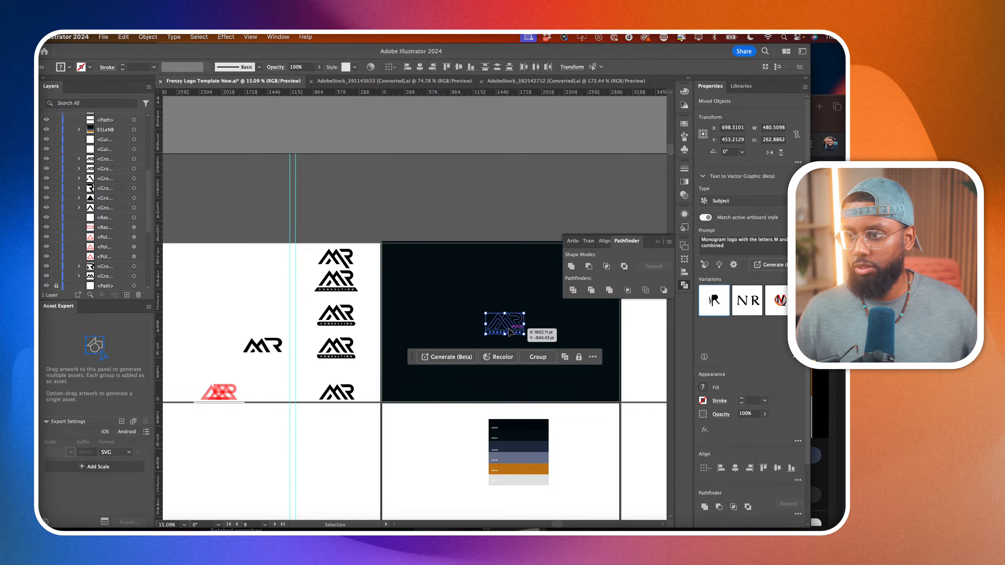
Fill the entire logo copy on the dark artboard with the orange sampled from the color palette.
{"action": "scroll", "coordinate": [477, 368], "scroll_direction": "up", "scroll_amount": 3}
{"action": "scroll", "coordinate": [477, 368], "scroll_direction": "down", "scroll_amount": 1}
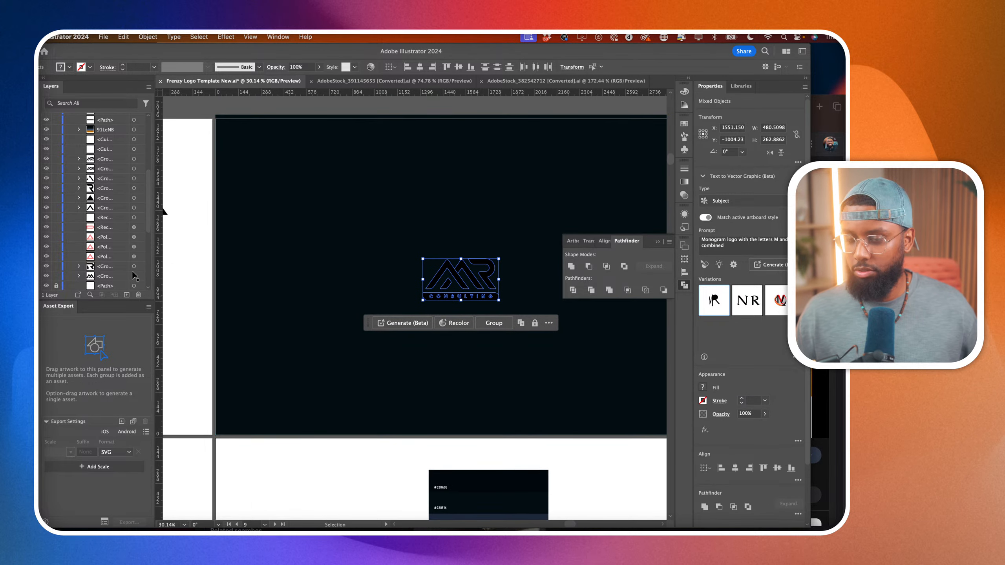
{"action": "key", "text": "i"}
{"action": "scroll", "coordinate": [491, 475], "scroll_direction": "down", "scroll_amount": 2}
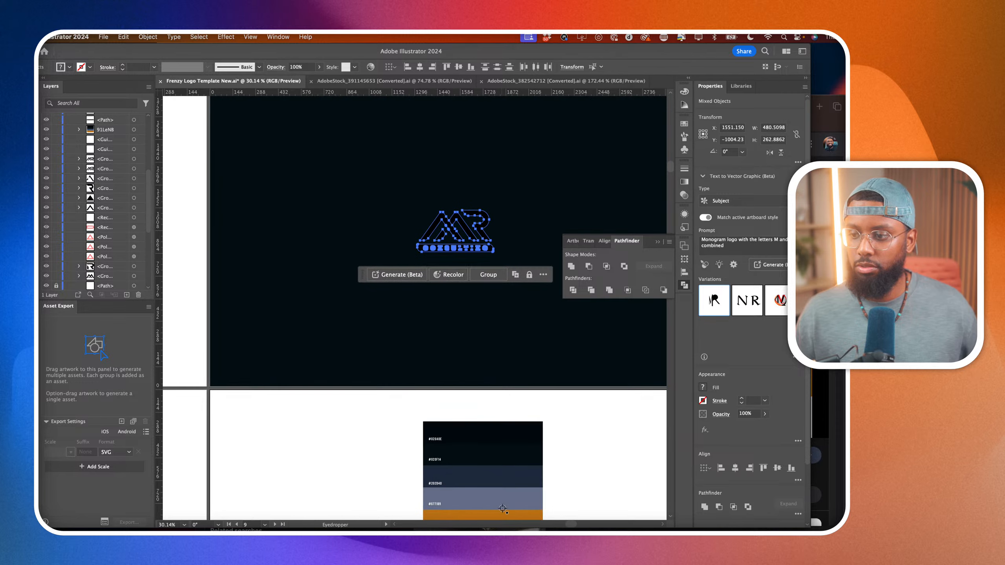
{"action": "left_click", "coordinate": [502, 512]}
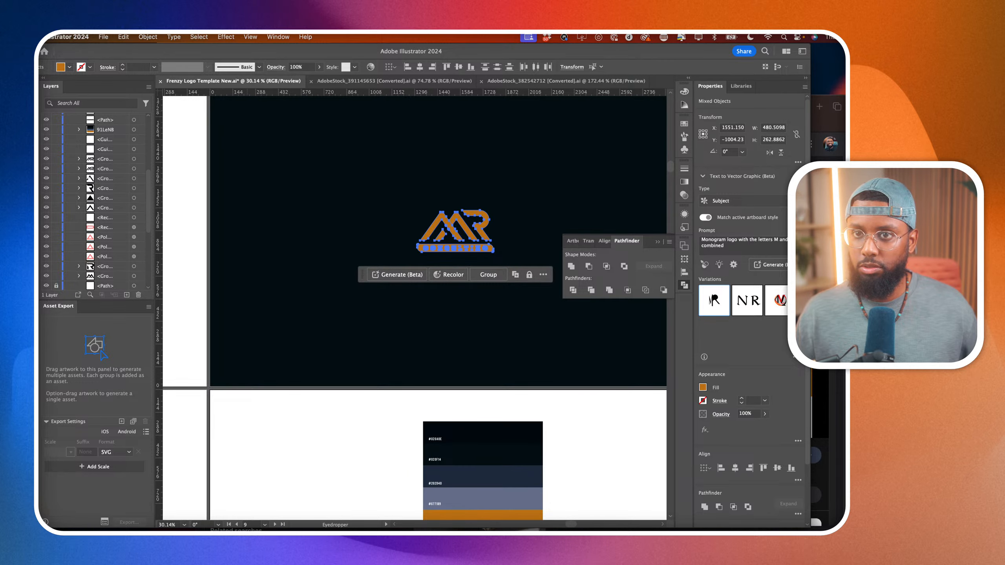
Move the color palette image onto the dark artboard, beside the orange logo.
{"action": "key", "text": "a"}
{"action": "left_click", "coordinate": [332, 321]}
{"action": "scroll", "coordinate": [332, 322], "scroll_direction": "down", "scroll_amount": 2}
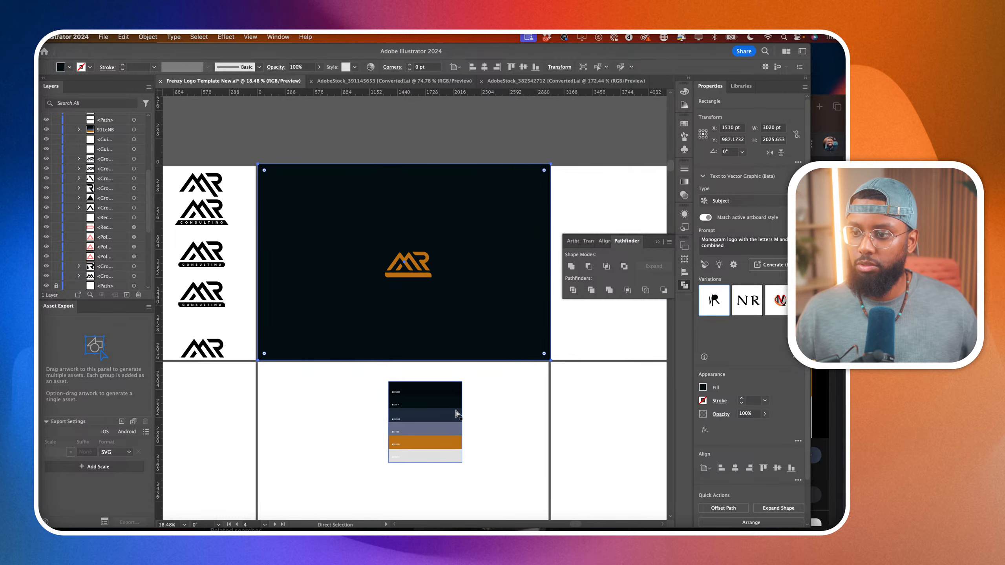
{"action": "left_click_drag", "start_coordinate": [457, 414], "coordinate": [514, 276]}
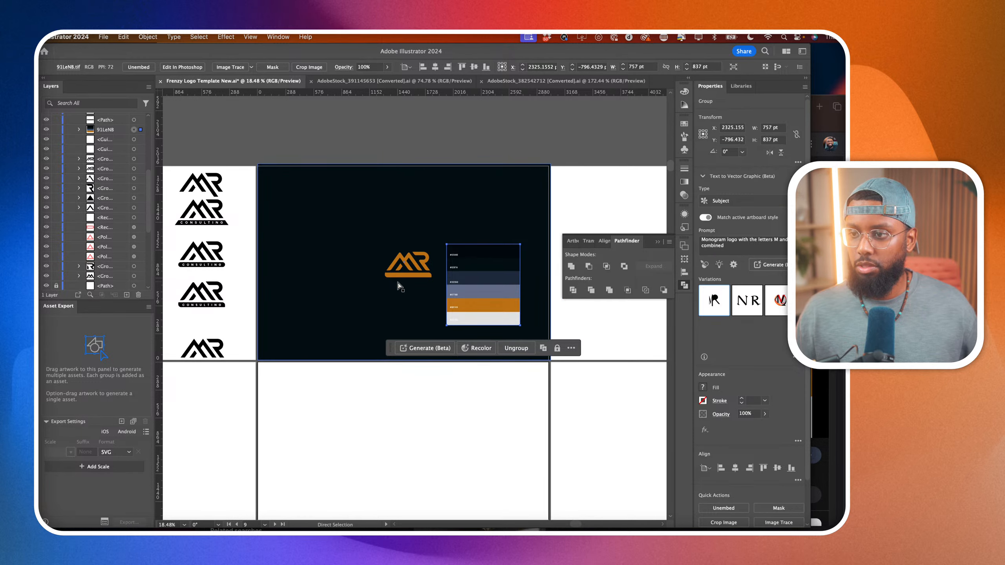
Set the fill of the orange logo's letter R to white (FFFFFF).
{"action": "scroll", "coordinate": [398, 283], "scroll_direction": "up", "scroll_amount": 5}
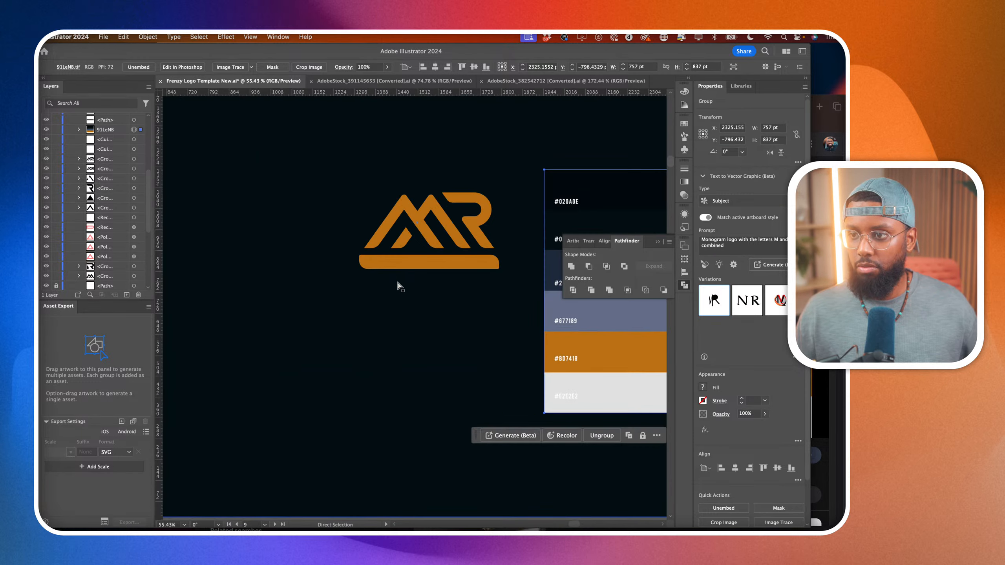
{"action": "left_click", "coordinate": [473, 231]}
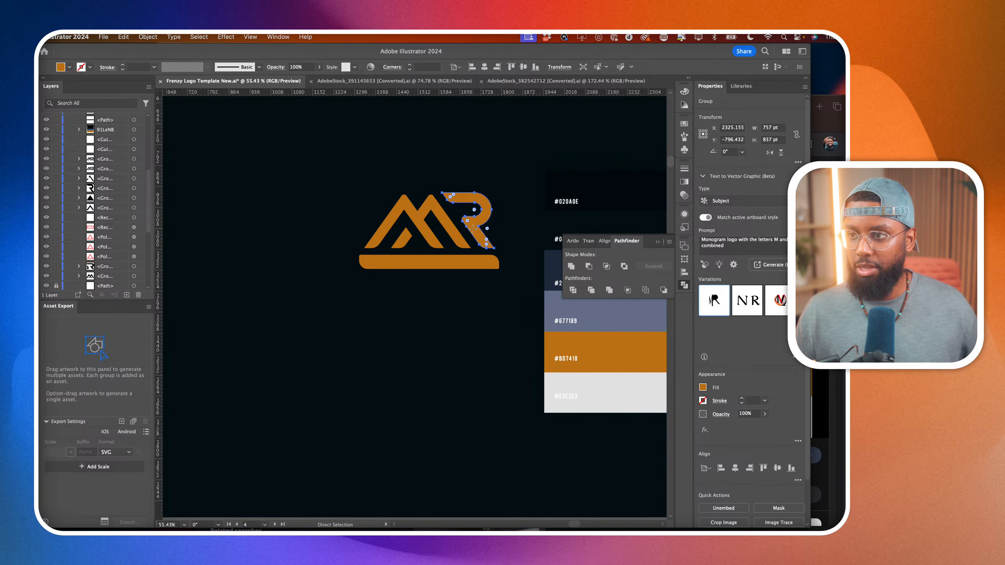
{"action": "left_click", "coordinate": [702, 387]}
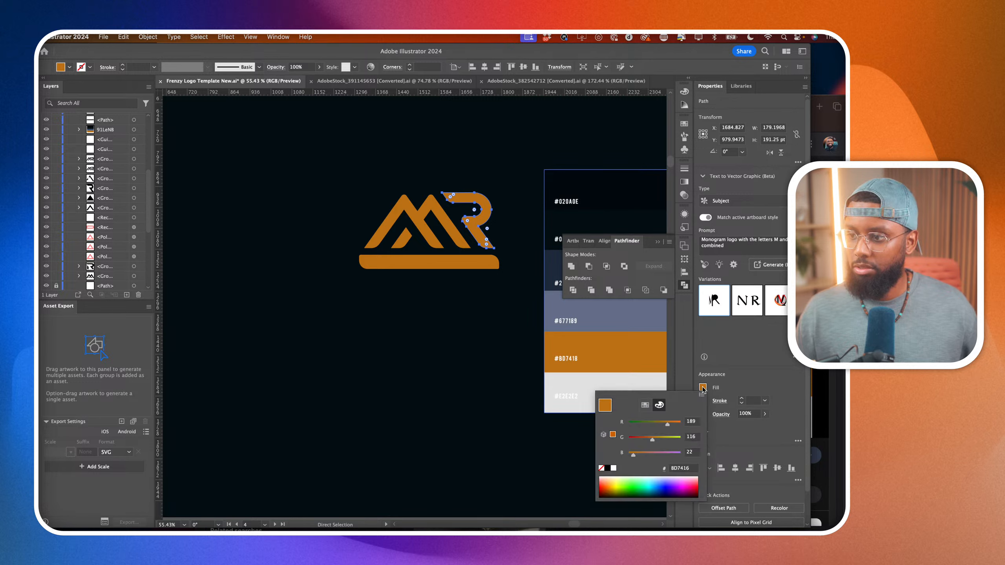
{"action": "left_click", "coordinate": [614, 468]}
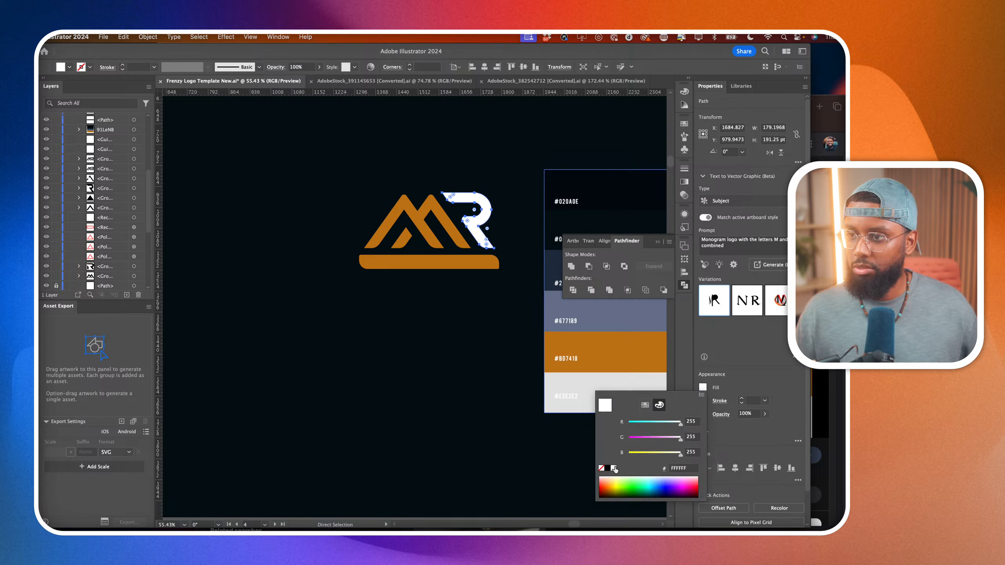
{"action": "left_click", "coordinate": [220, 241]}
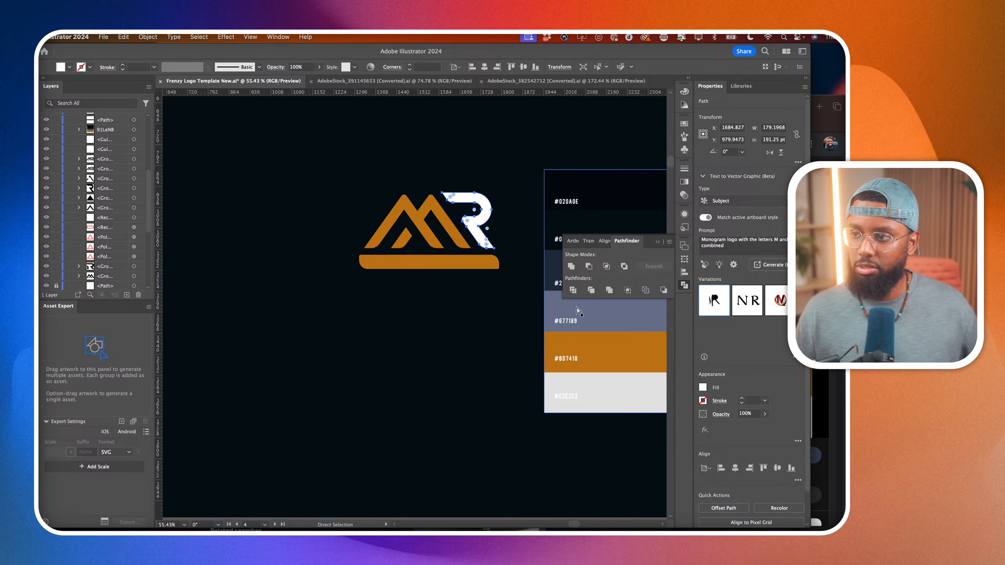
Try filling the letter R with the palette's slate blue #677189.
{"action": "key", "text": "i"}
{"action": "left_click", "coordinate": [623, 317]}
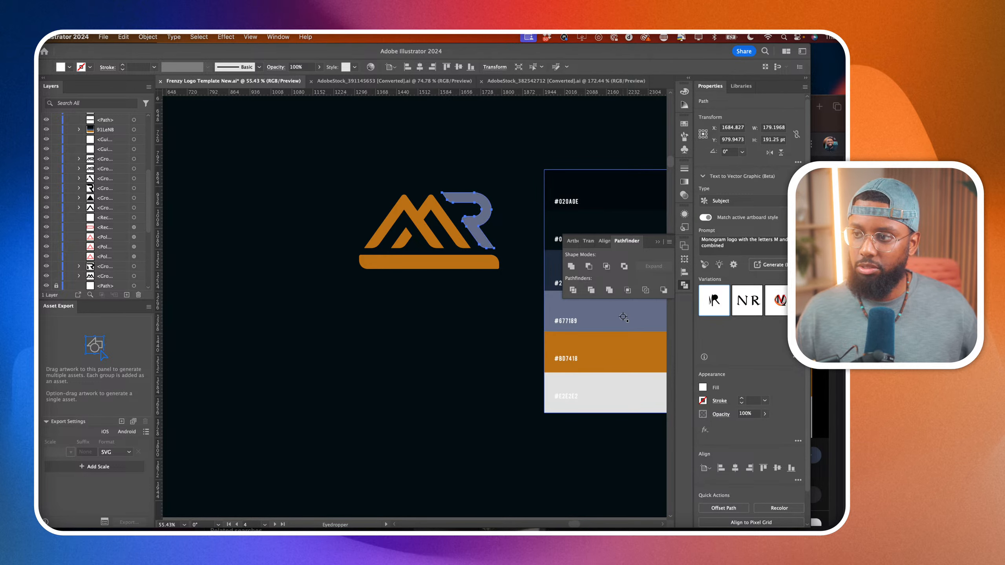
{"action": "key", "text": "cmd+z"}
{"action": "key", "text": "a"}
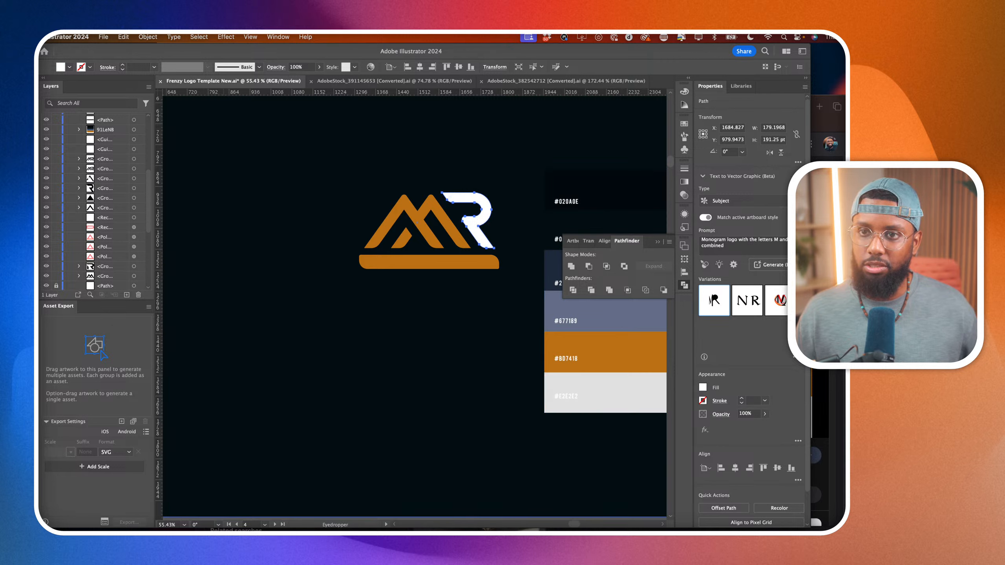
Set the fill of the CONSULTING lettering in the logo's bar to white (FFFFFF).
{"action": "left_click", "coordinate": [414, 263]}
{"action": "scroll", "coordinate": [111, 181], "scroll_direction": "up", "scroll_amount": 10}
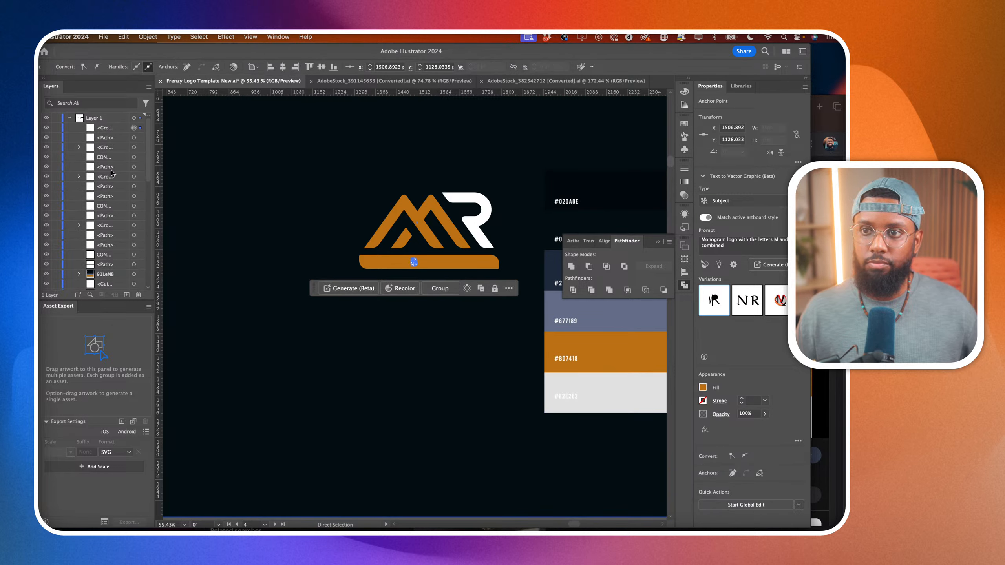
{"action": "left_click", "coordinate": [134, 128]}
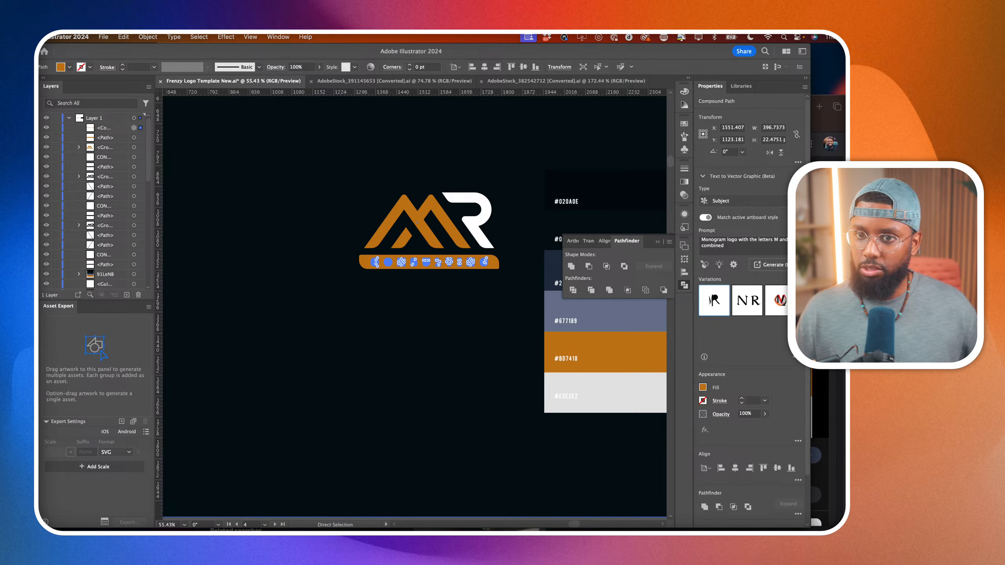
{"action": "double_click", "coordinate": [39, 372]}
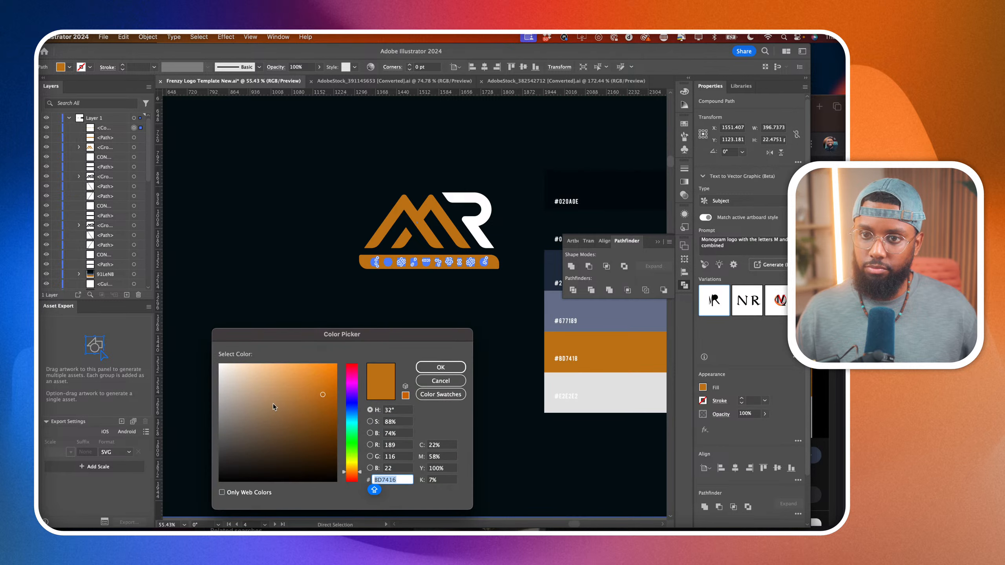
{"action": "type", "text": "FFFFFF"}
{"action": "left_click", "coordinate": [440, 368]}
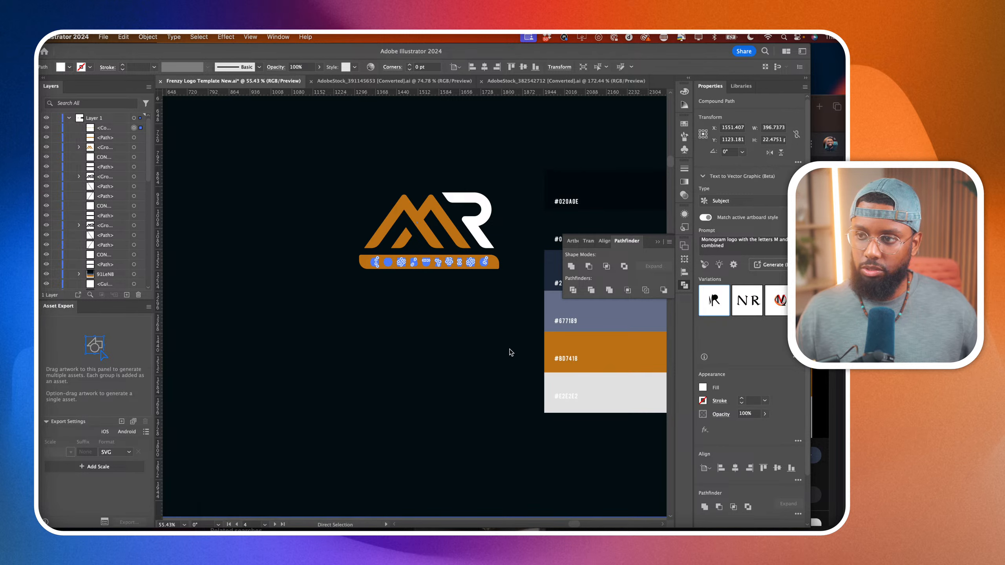
{"action": "left_click", "coordinate": [511, 350]}
Fill the bar behind the CONSULTING lettering with the palette's slate blue #677189.
{"action": "scroll", "coordinate": [495, 251], "scroll_direction": "up", "scroll_amount": 3}
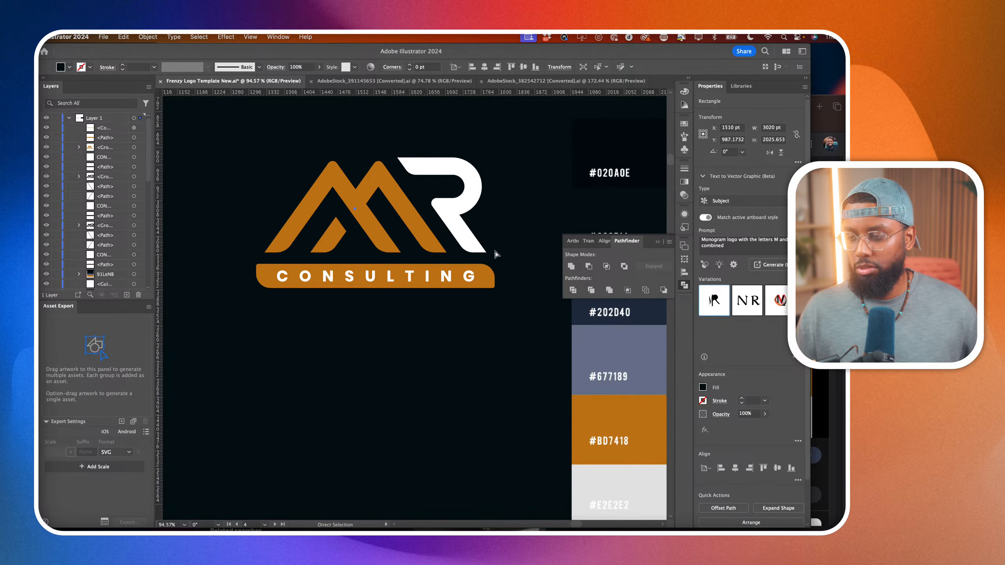
{"action": "left_click", "coordinate": [484, 270]}
{"action": "key", "text": "i"}
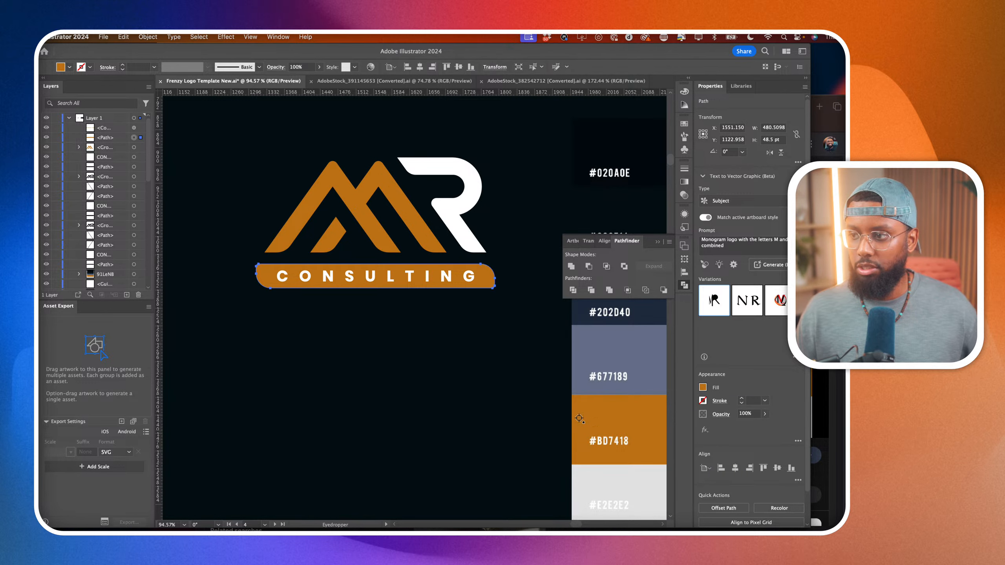
{"action": "left_click", "coordinate": [607, 352]}
{"action": "scroll", "coordinate": [395, 350], "scroll_direction": "down", "scroll_amount": 3}
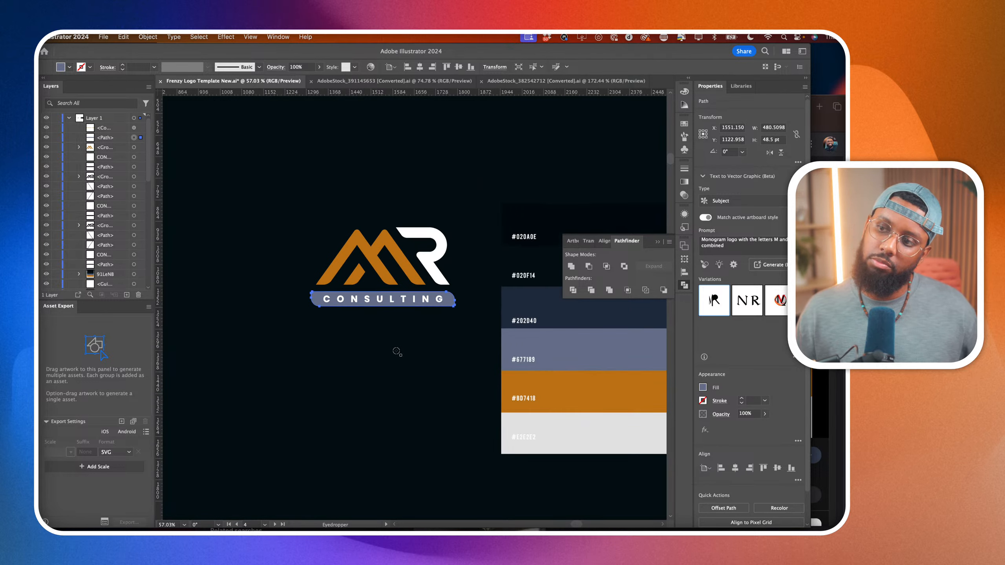
Fill the bar behind the CONSULTING lettering with the palette's light grey #E2E2E2.
{"action": "scroll", "coordinate": [397, 351], "scroll_direction": "down", "scroll_amount": 3}
{"action": "left_click", "coordinate": [519, 402]}
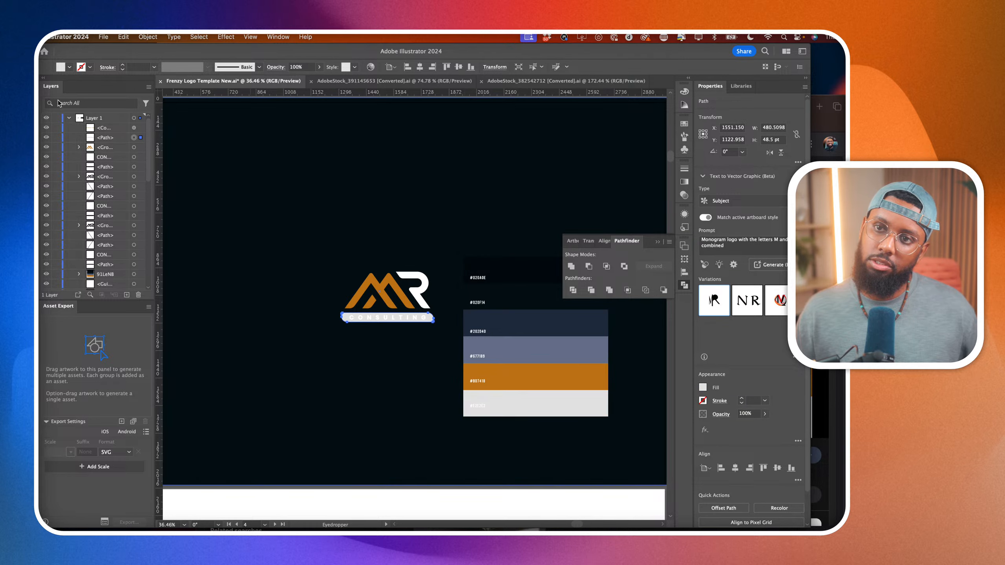
{"action": "key", "text": "a"}
{"action": "key", "text": "Return"}
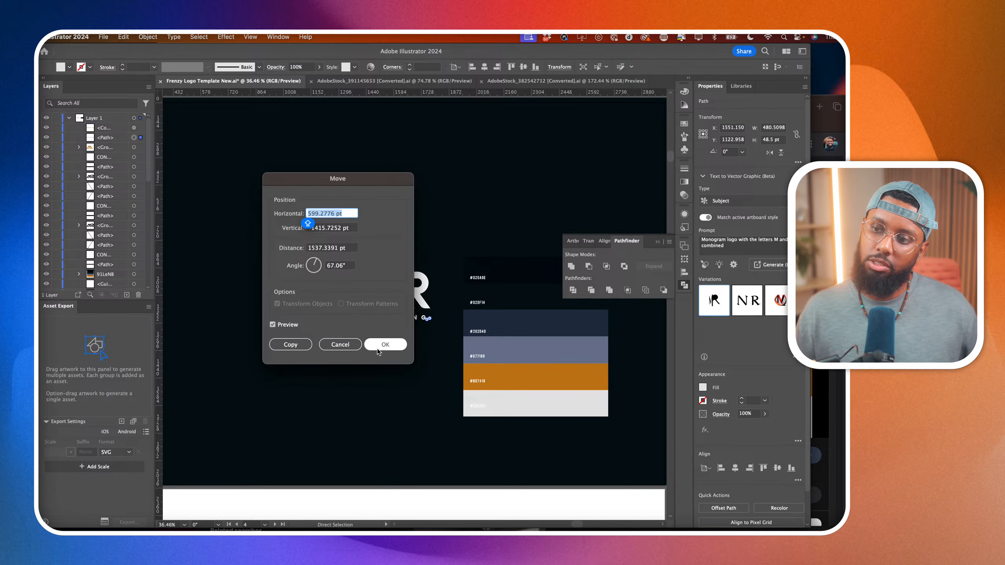
{"action": "left_click", "coordinate": [339, 345]}
{"action": "scroll", "coordinate": [398, 303], "scroll_direction": "up", "scroll_amount": 4}
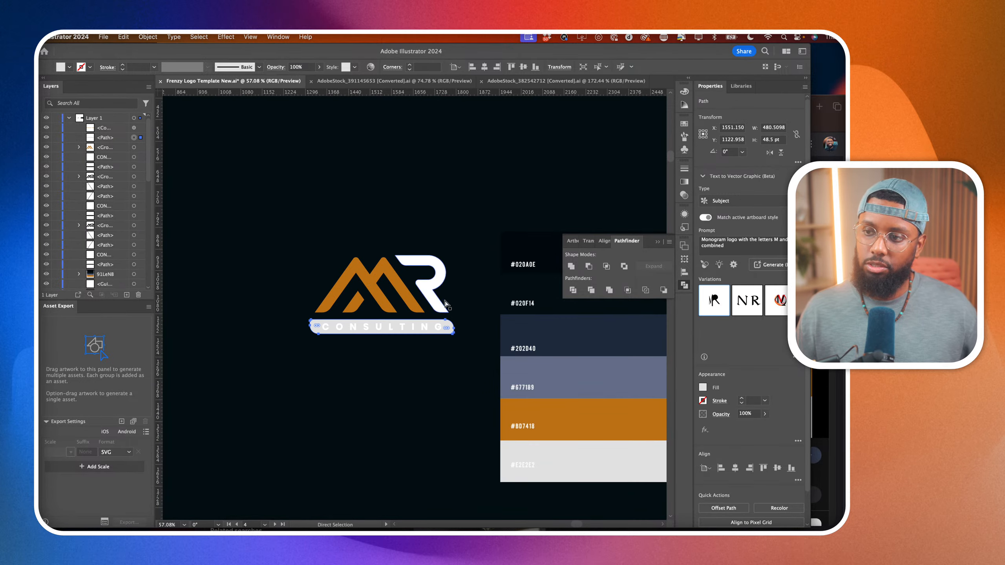
Fill the CONSULTING lettering inside the light bar with the palette's dark navy #202D40.
{"action": "left_click", "coordinate": [473, 283]}
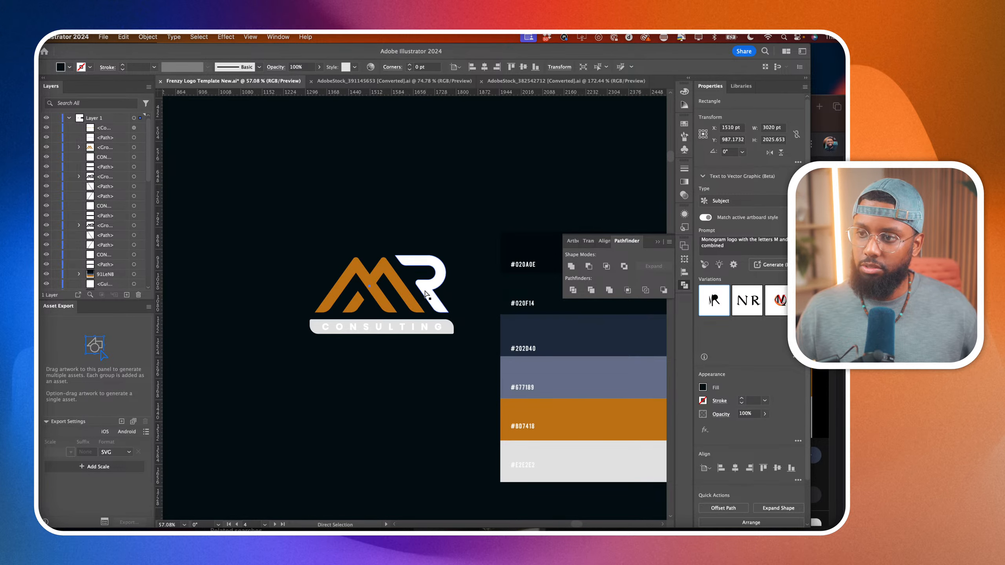
{"action": "left_click", "coordinate": [424, 327]}
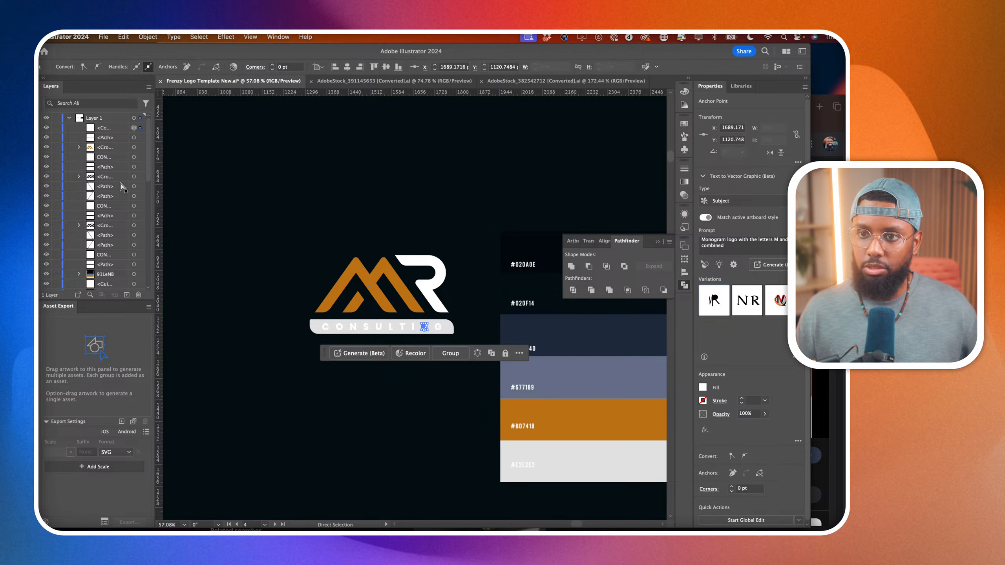
{"action": "left_click", "coordinate": [141, 128]}
{"action": "key", "text": "i"}
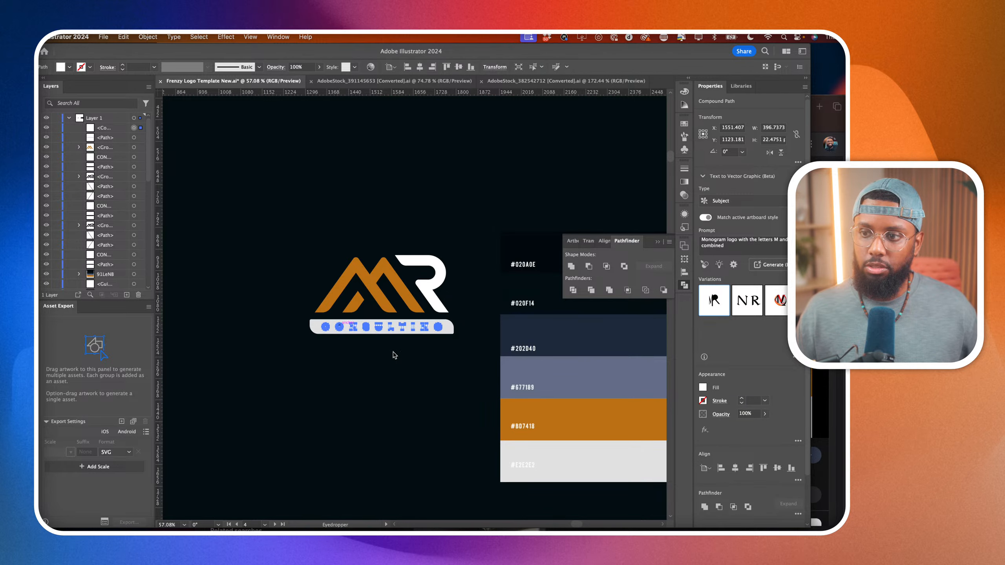
{"action": "left_click", "coordinate": [570, 376]}
{"action": "scroll", "coordinate": [447, 344], "scroll_direction": "up", "scroll_amount": 3}
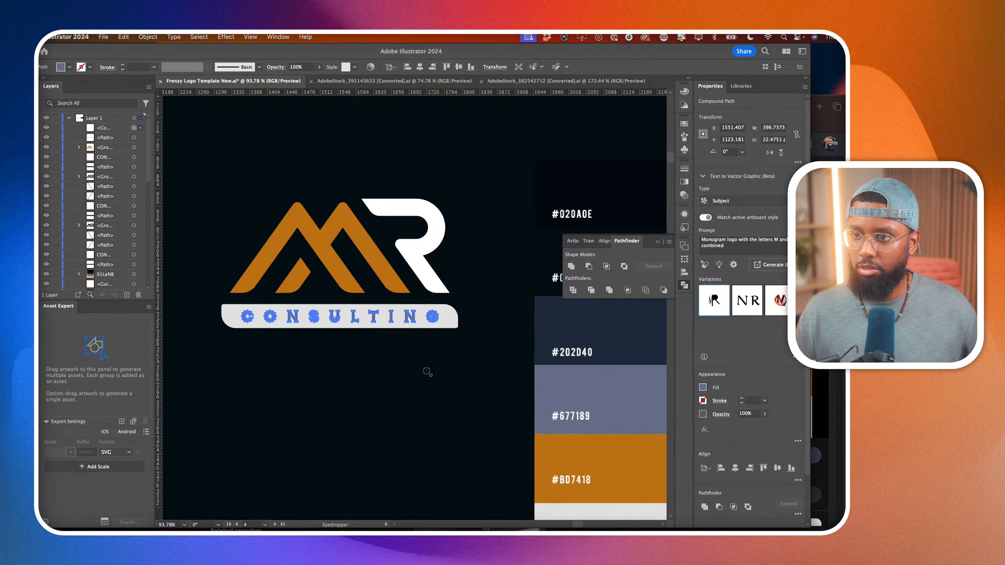
{"action": "left_click", "coordinate": [555, 342]}
{"action": "key", "text": "a"}
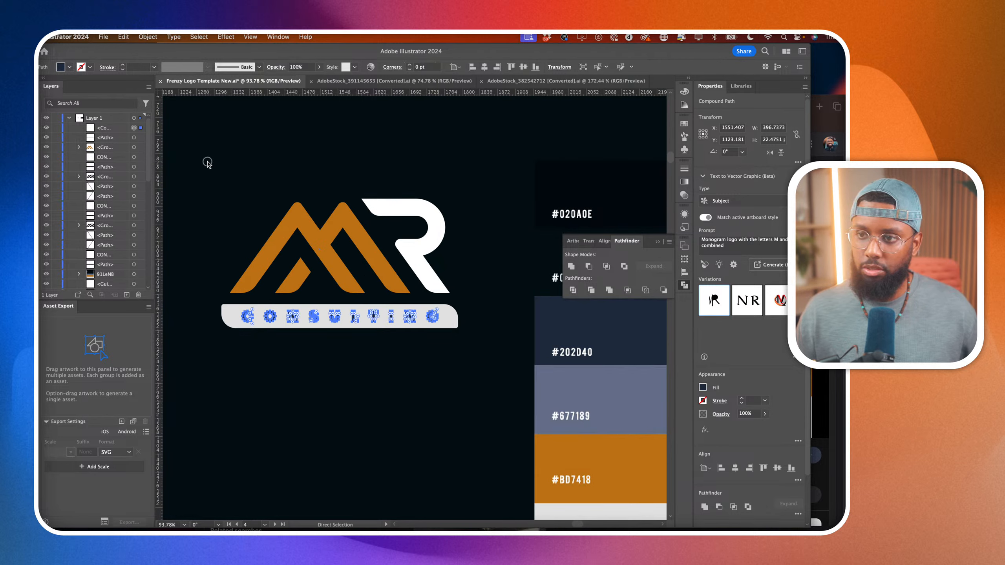
{"action": "left_click", "coordinate": [206, 161]}
Fill the orange logo's letter R with the same light grey as the CONSULTING bar.
{"action": "left_click", "coordinate": [426, 275]}
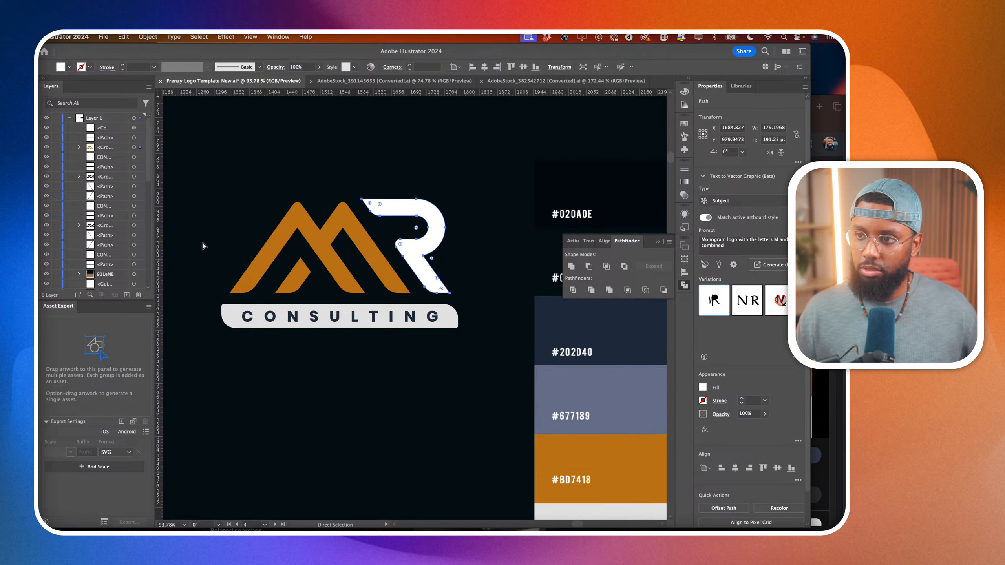
{"action": "key", "text": "i"}
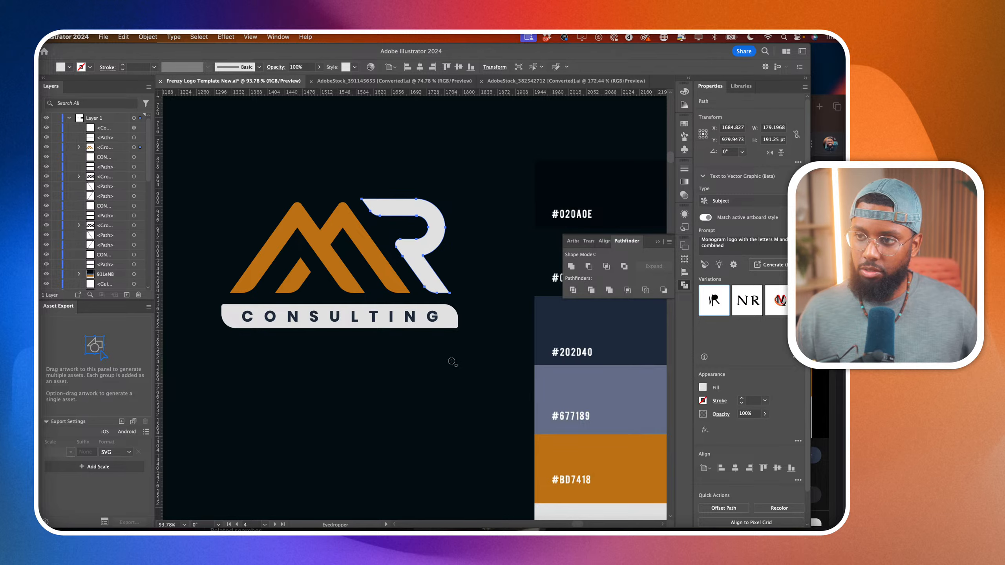
{"action": "scroll", "coordinate": [439, 361], "scroll_direction": "down", "scroll_amount": 3}
{"action": "scroll", "coordinate": [443, 362], "scroll_direction": "down", "scroll_amount": 2}
{"action": "key", "text": "v"}
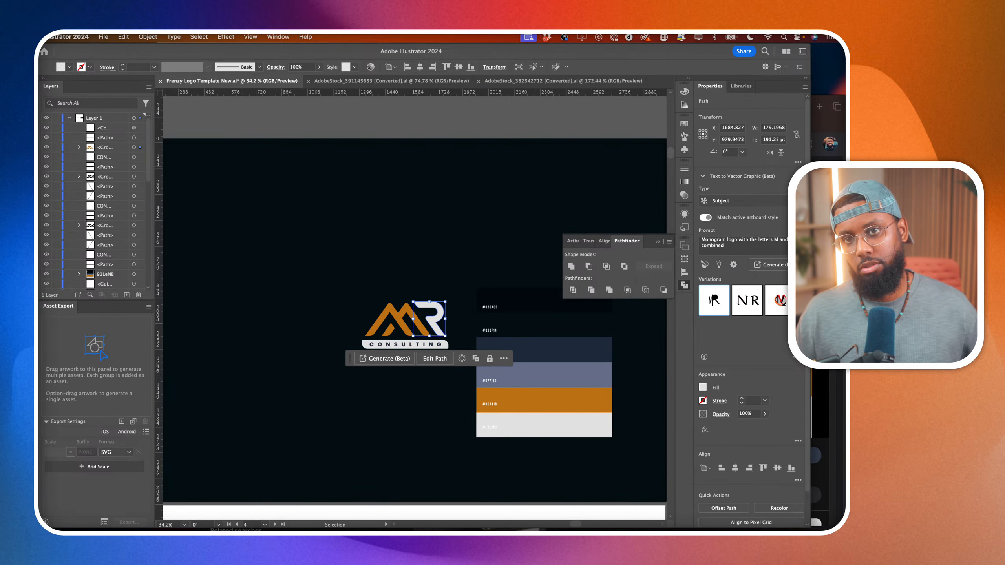
{"action": "left_click", "coordinate": [325, 226]}
Lock the color palette image and the dark background rectangle on the artboard.
{"action": "scroll", "coordinate": [325, 225], "scroll_direction": "down", "scroll_amount": 3}
{"action": "left_click", "coordinate": [459, 331]}
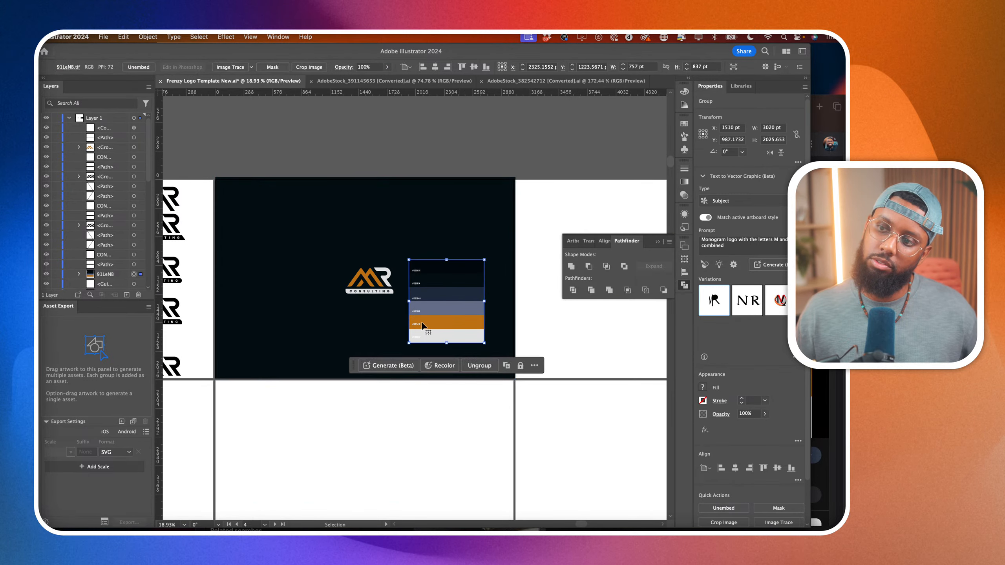
{"action": "scroll", "coordinate": [376, 304], "scroll_direction": "up", "scroll_amount": 6}
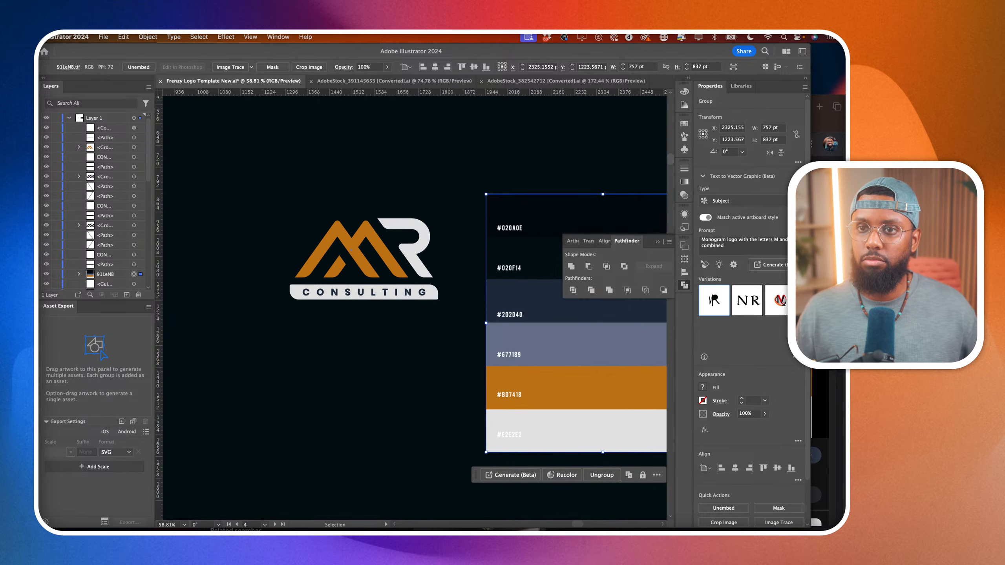
{"action": "scroll", "coordinate": [323, 281], "scroll_direction": "down", "scroll_amount": 2}
{"action": "left_click", "coordinate": [197, 274]}
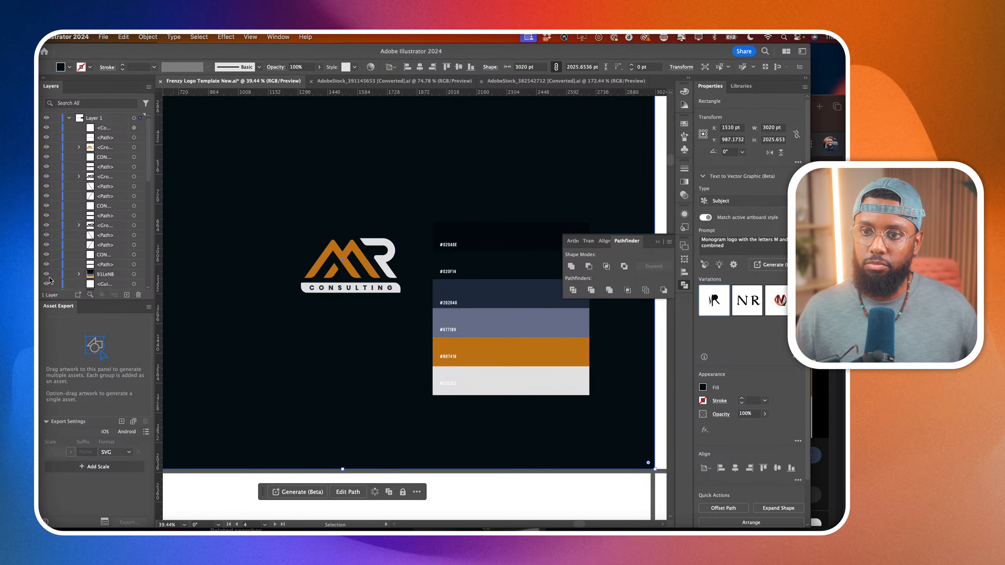
{"action": "left_click_drag", "start_coordinate": [265, 216], "coordinate": [399, 335]}
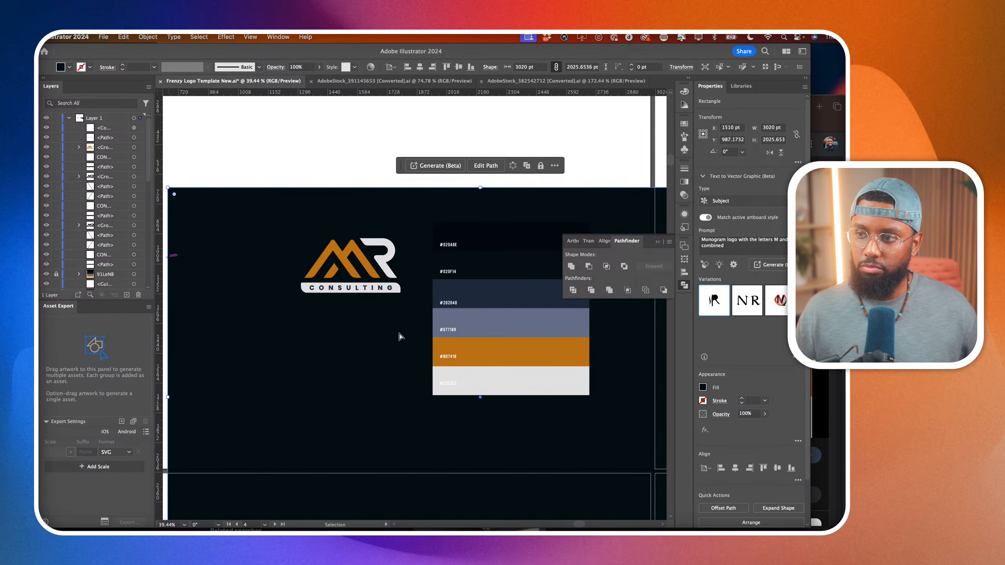
{"action": "key", "text": "super+z"}
{"action": "scroll", "coordinate": [63, 279], "scroll_direction": "down", "scroll_amount": 5}
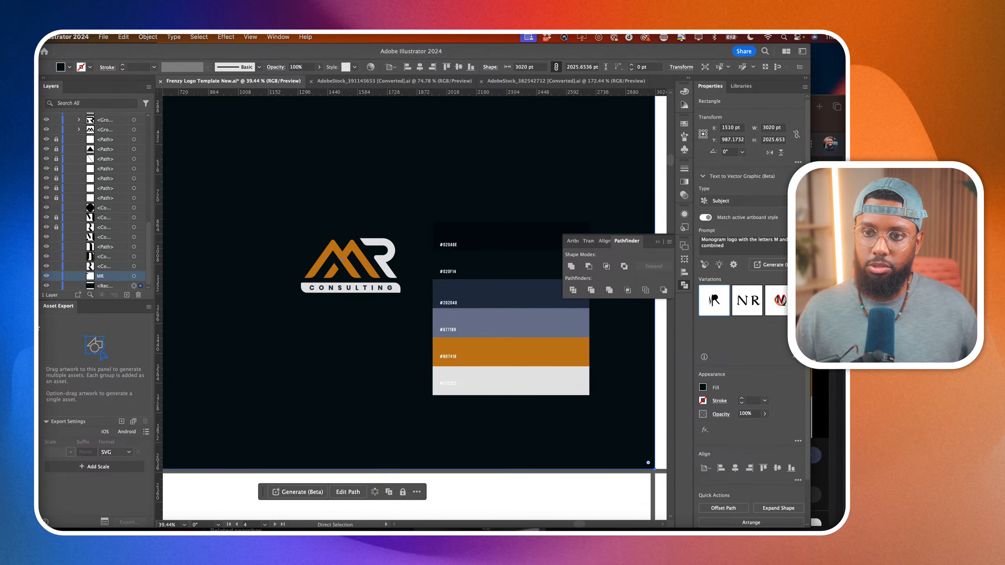
{"action": "left_click", "coordinate": [56, 286]}
Duplicate the complete MR CONSULTING logo, placing the copy below the original on the dark artboard.
{"action": "key", "text": "v"}
{"action": "left_click_drag", "start_coordinate": [280, 204], "coordinate": [413, 322]}
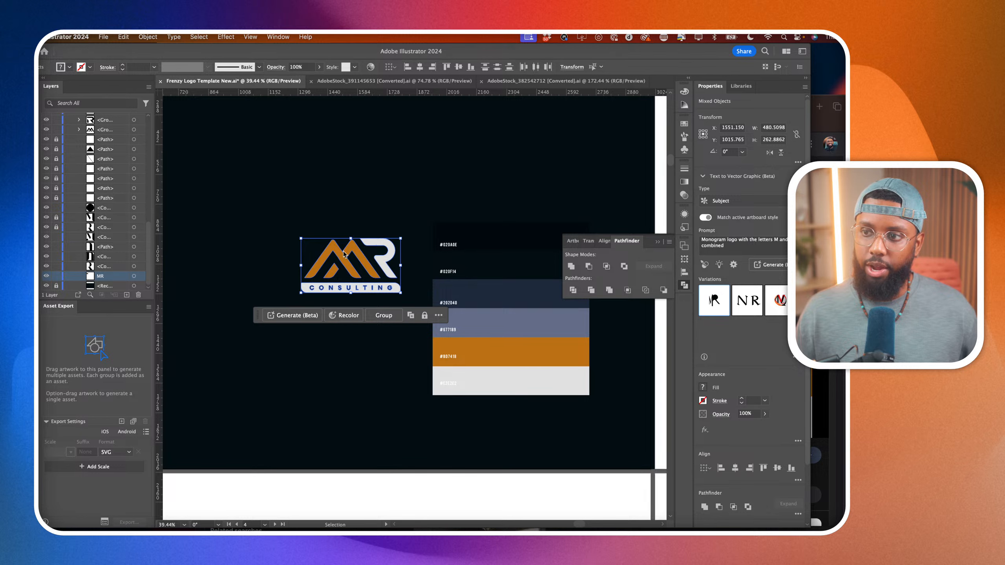
{"action": "left_click_drag", "start_coordinate": [350, 257], "coordinate": [364, 288]}
{"action": "left_click", "coordinate": [341, 341]}
Fill the copied logo's two main M strokes with the R's light grey, leaving the small inner stroke orange.
{"action": "scroll", "coordinate": [341, 341], "scroll_direction": "up", "scroll_amount": 3}
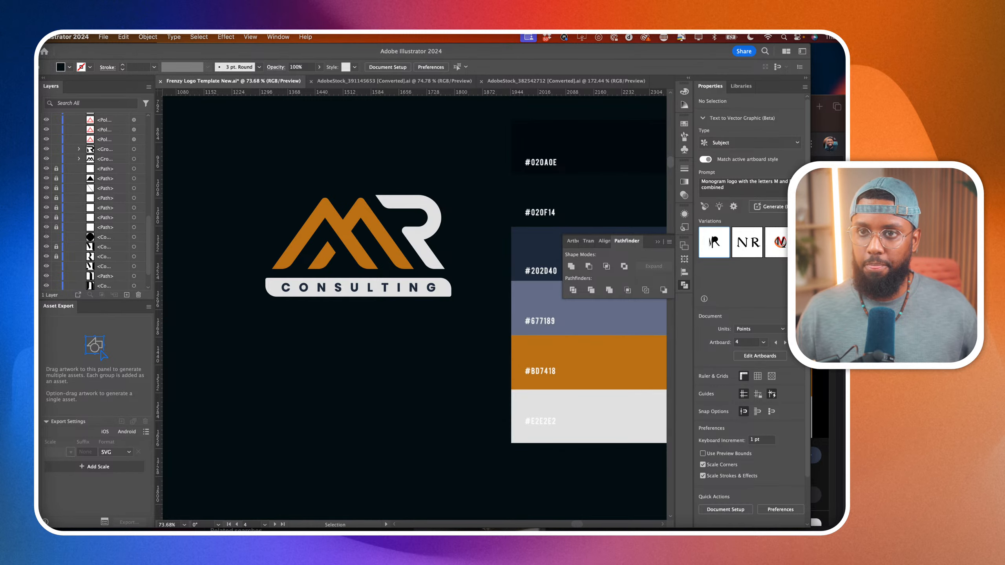
{"action": "left_click", "coordinate": [353, 252]}
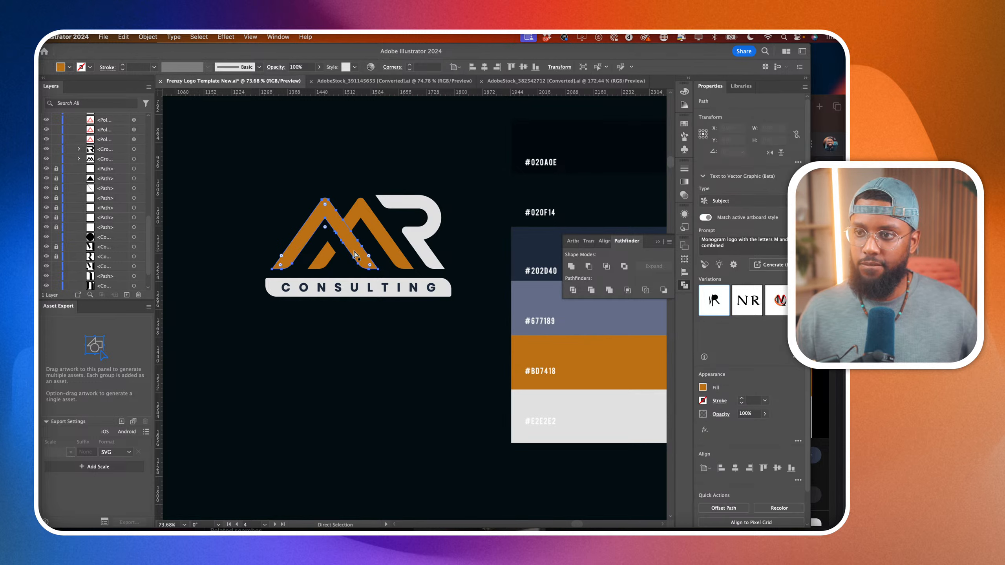
{"action": "left_click", "coordinate": [359, 217], "text": "shift"}
{"action": "key", "text": "i"}
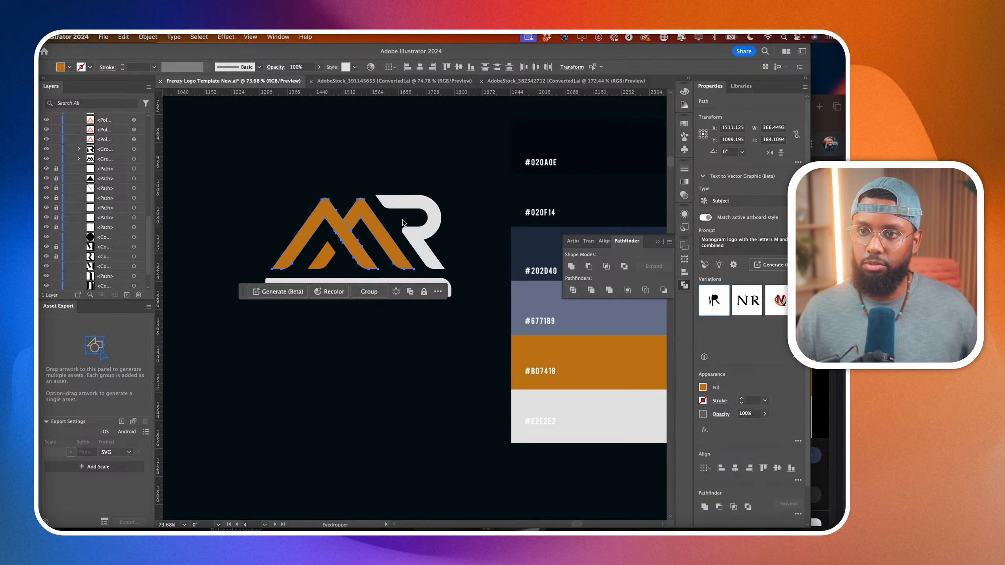
{"action": "left_click", "coordinate": [429, 207]}
{"action": "key", "text": "a"}
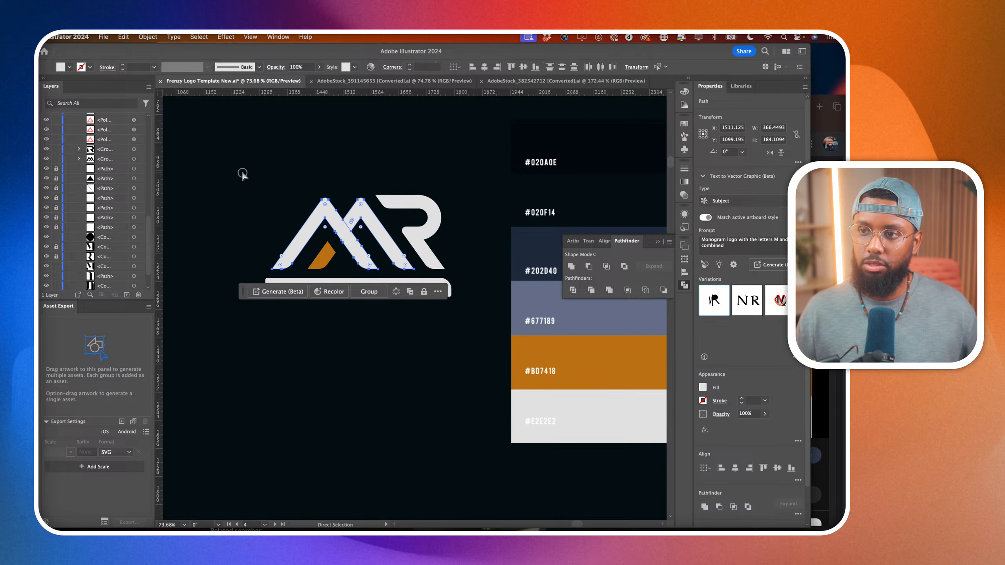
{"action": "left_click", "coordinate": [241, 173]}
Fill the copied logo's letter R and its CONSULTING bar with the palette's orange #BD7418.
{"action": "left_click", "coordinate": [438, 219]}
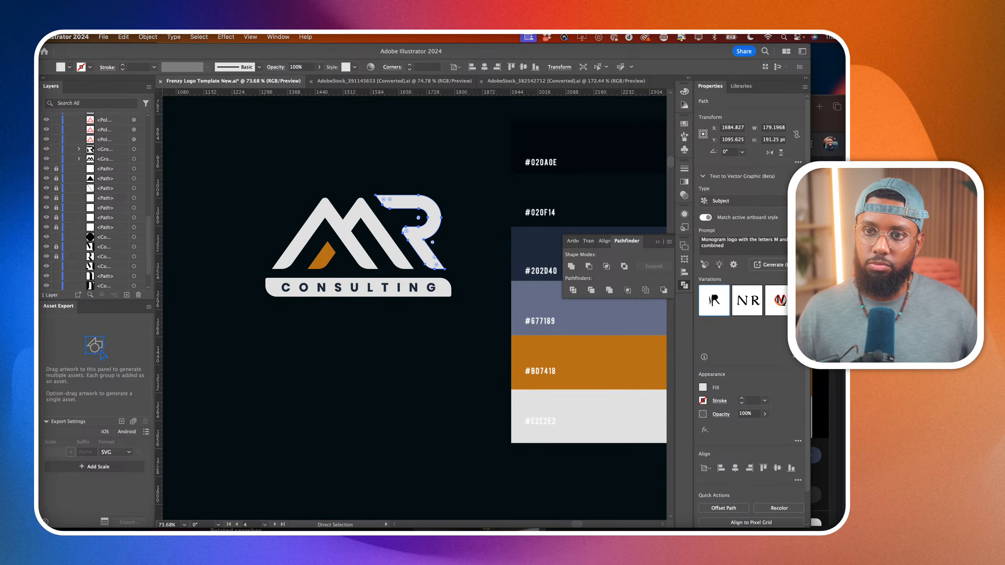
{"action": "key", "text": "i"}
{"action": "left_click", "coordinate": [576, 357]}
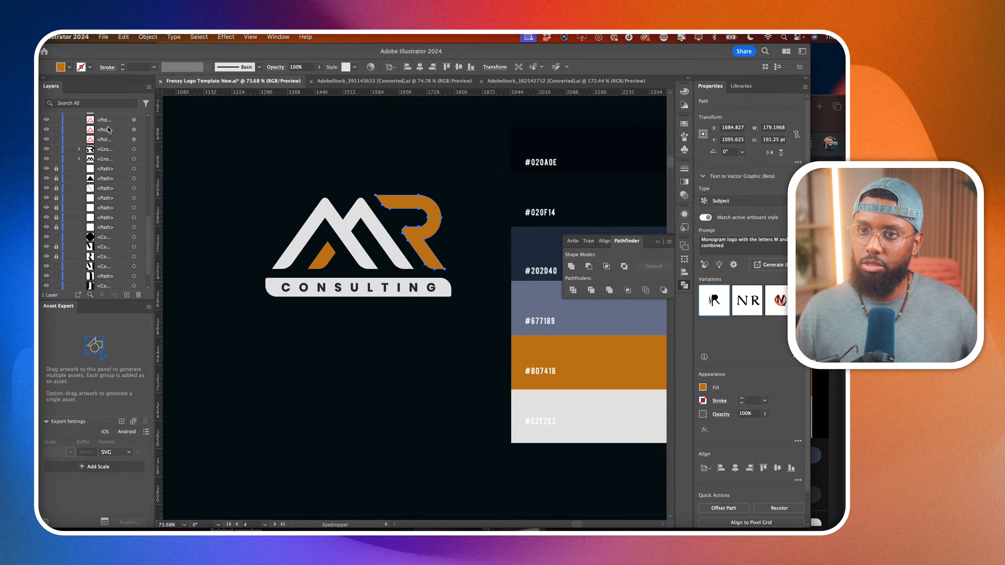
{"action": "key", "text": "a"}
{"action": "left_click", "coordinate": [325, 359]}
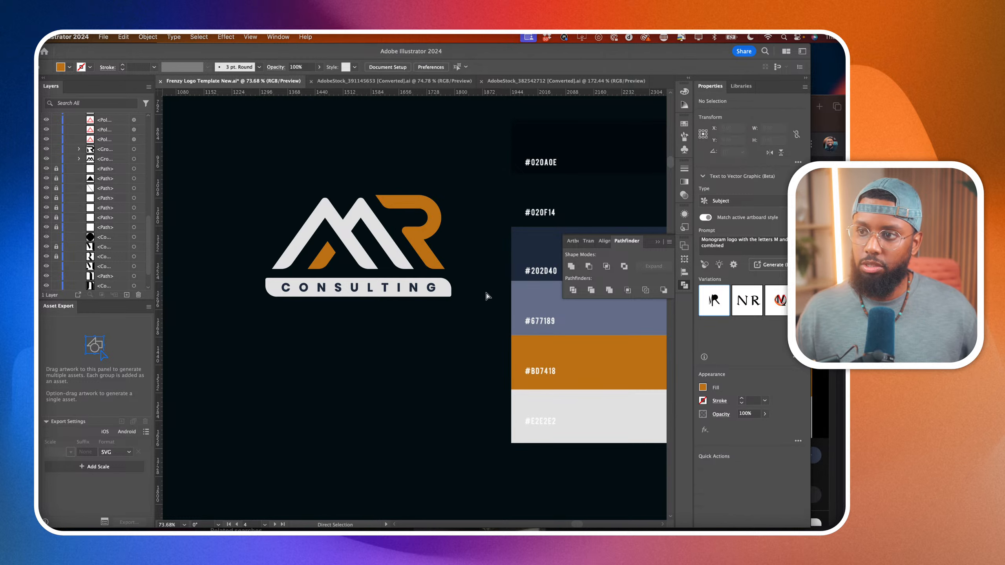
{"action": "left_click", "coordinate": [447, 294]}
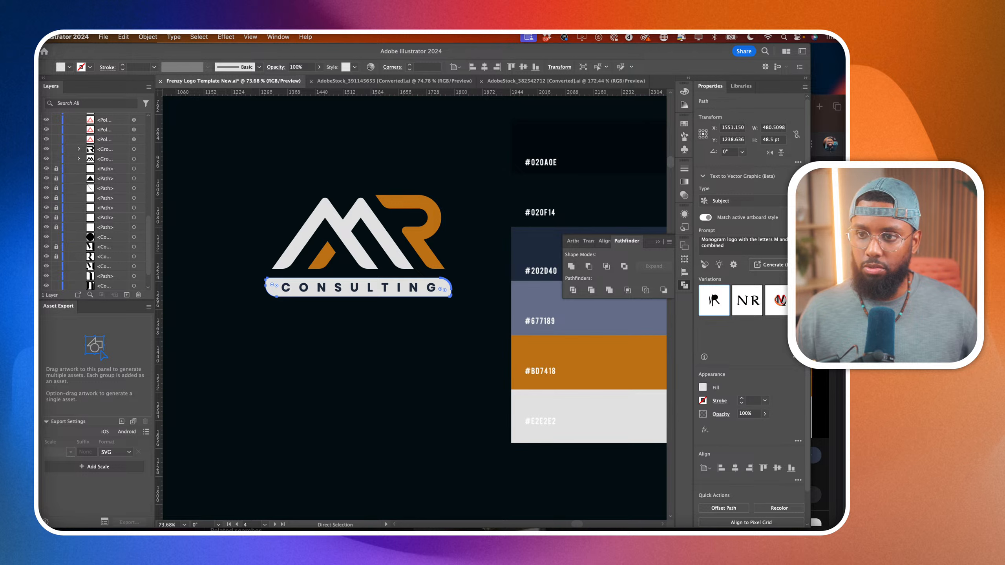
{"action": "key", "text": "i"}
{"action": "left_click", "coordinate": [536, 351]}
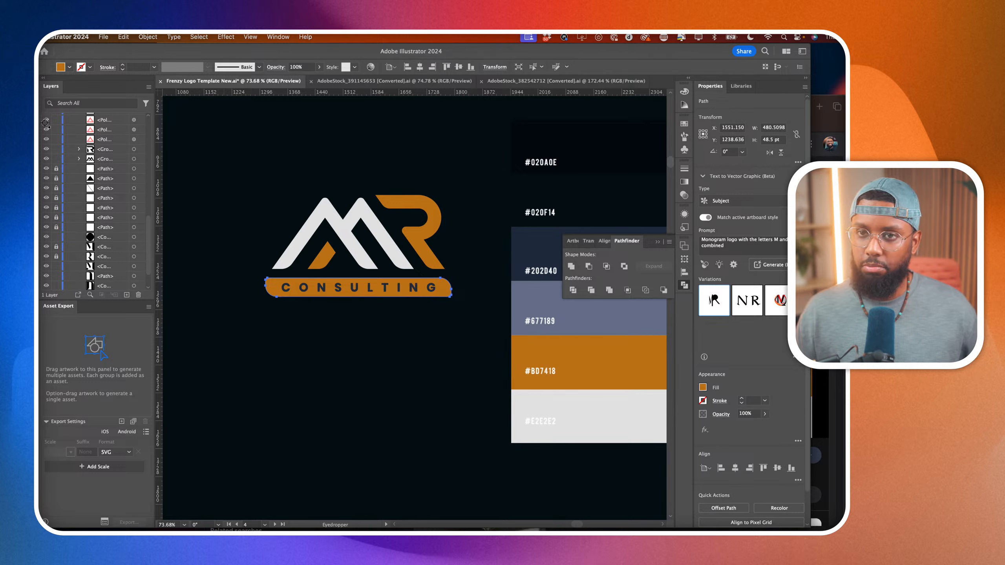
Fill the CONSULTING lettering in the orange bar with the light grey sampled from the letter M.
{"action": "key", "text": "a"}
{"action": "left_click", "coordinate": [371, 288]}
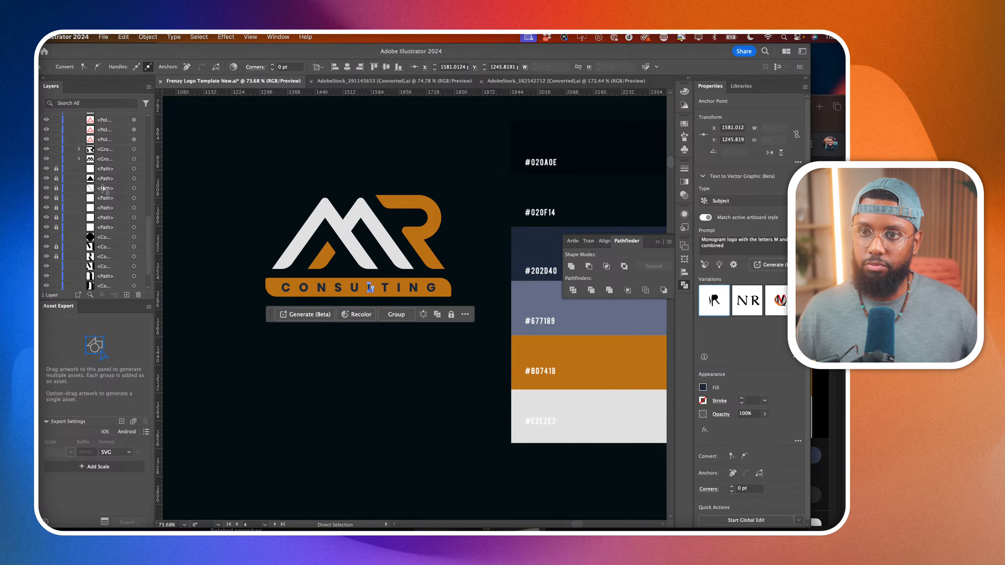
{"action": "scroll", "coordinate": [112, 177], "scroll_direction": "up", "scroll_amount": 5}
{"action": "left_click", "coordinate": [134, 128]}
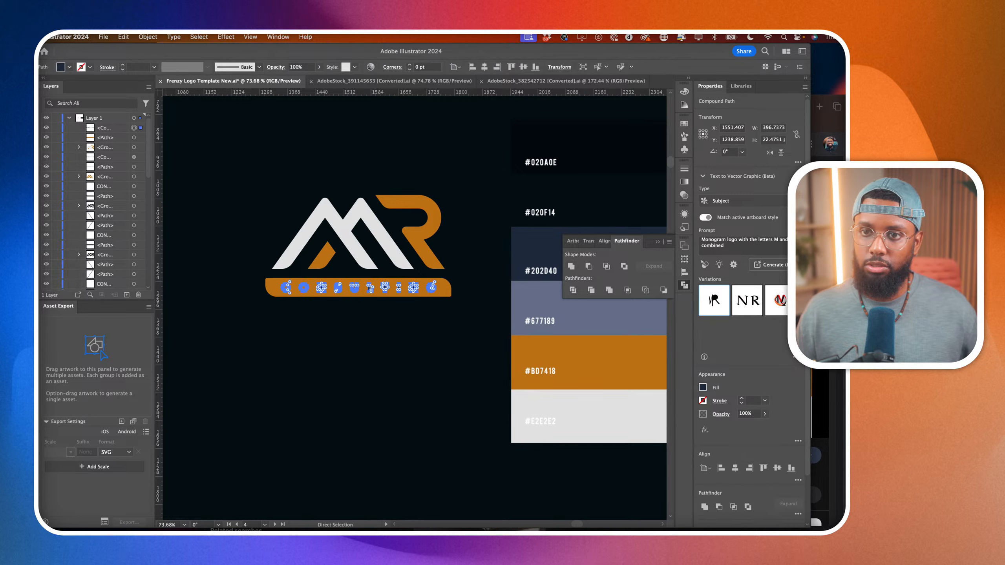
{"action": "key", "text": "i"}
{"action": "left_click", "coordinate": [332, 211]}
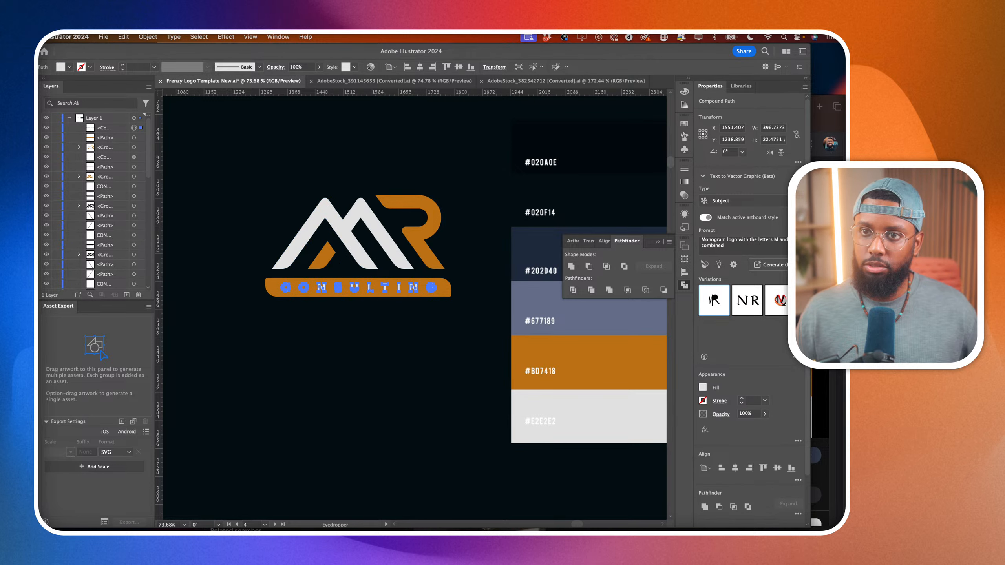
{"action": "key", "text": "v"}
{"action": "left_click", "coordinate": [276, 157]}
Compare the two logo colourings on the dark artboard and inspect the lower logo's orange CONSULTING bar and its rounded corners up close.
{"action": "scroll", "coordinate": [276, 157], "scroll_direction": "down", "scroll_amount": 10}
{"action": "scroll", "coordinate": [277, 157], "scroll_direction": "up", "scroll_amount": 3}
{"action": "scroll", "coordinate": [277, 157], "scroll_direction": "left", "scroll_amount": 2}
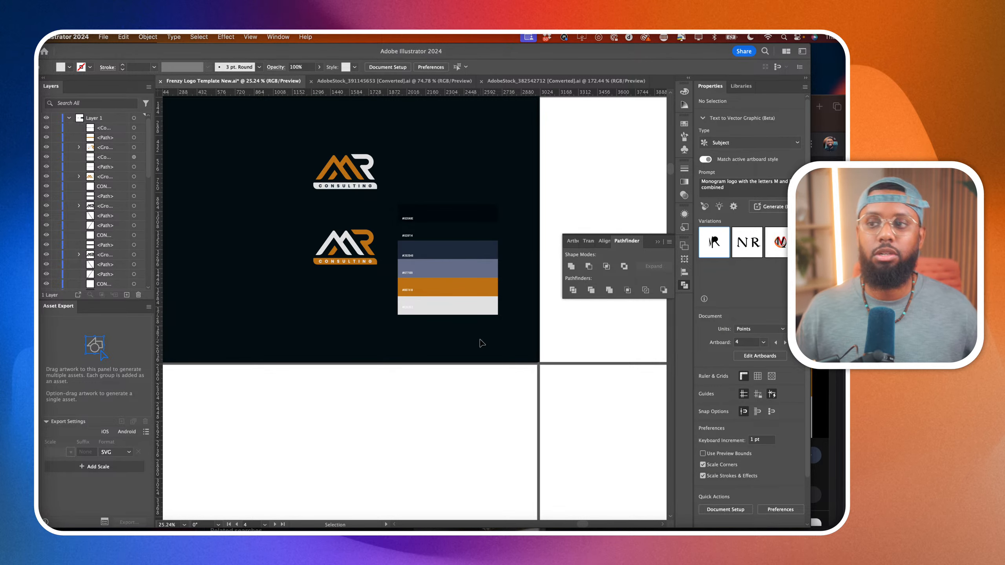
{"action": "scroll", "coordinate": [348, 283], "scroll_direction": "up", "scroll_amount": 2}
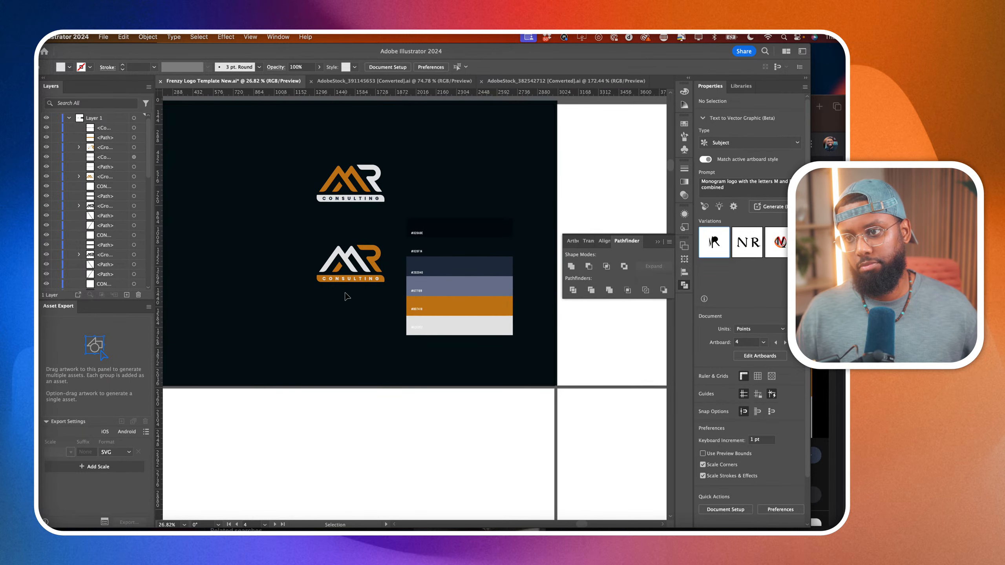
{"action": "scroll", "coordinate": [347, 296], "scroll_direction": "up", "scroll_amount": 5}
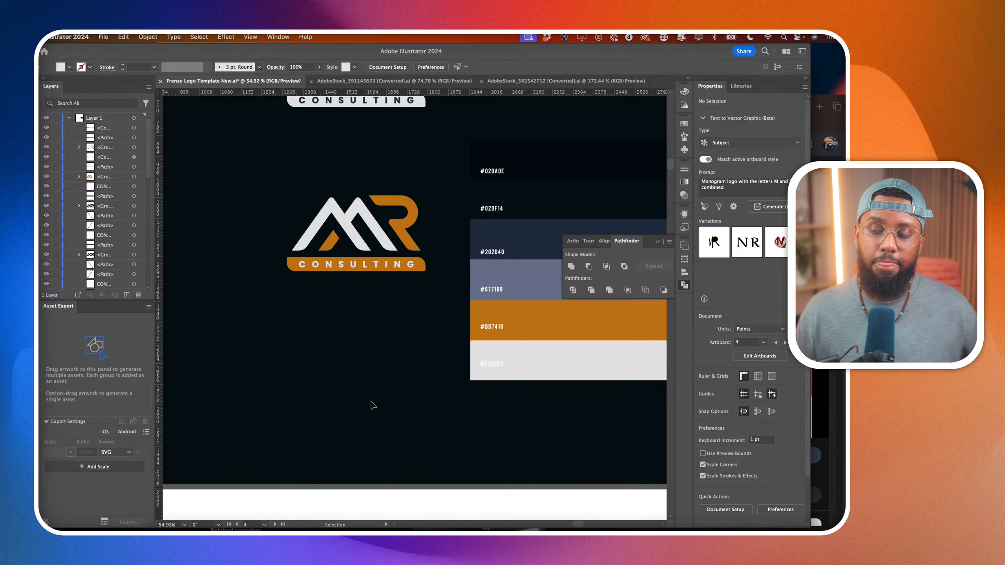
{"action": "scroll", "coordinate": [439, 274], "scroll_direction": "up", "scroll_amount": 3}
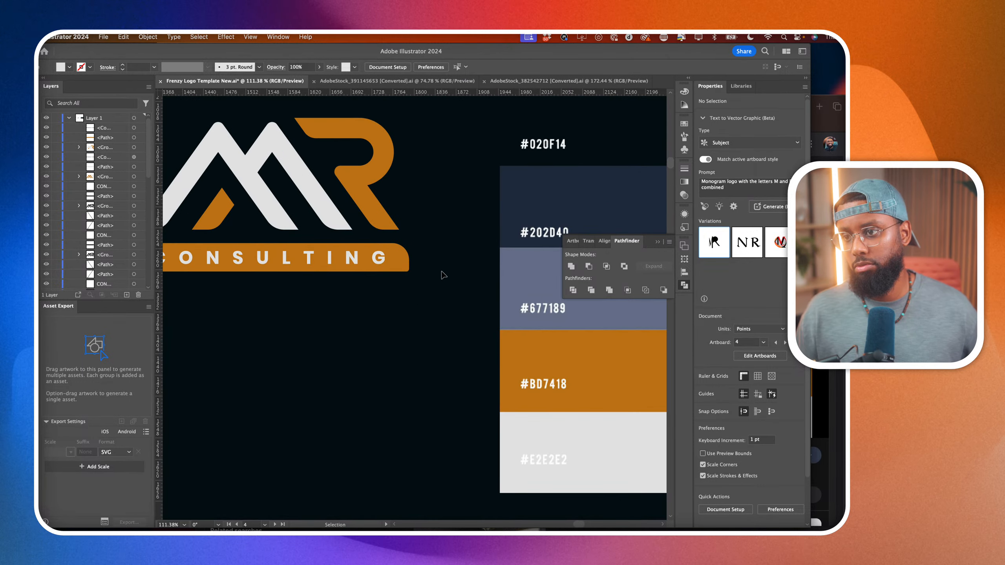
{"action": "left_click", "coordinate": [408, 259]}
{"action": "scroll", "coordinate": [277, 253], "scroll_direction": "left", "scroll_amount": 3}
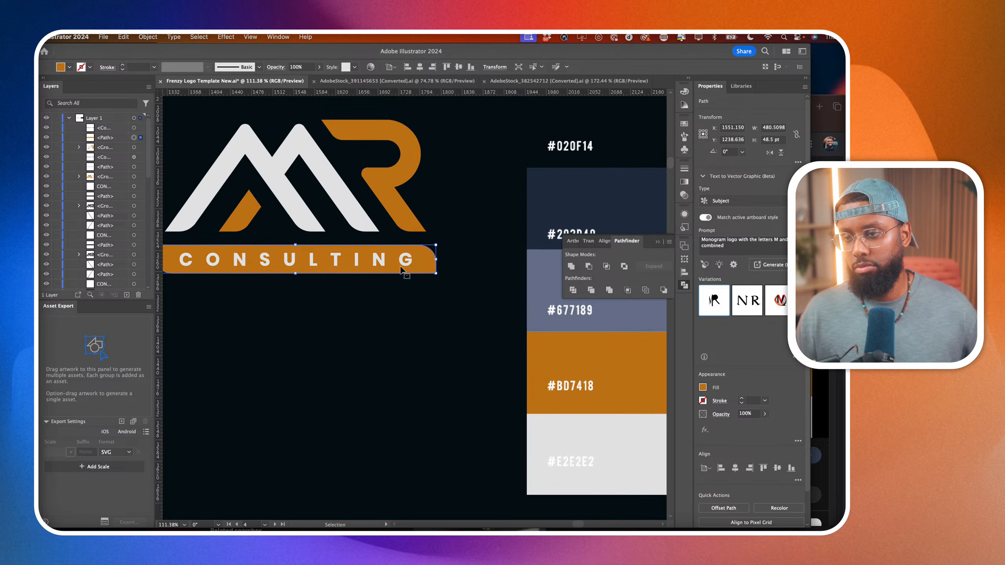
{"action": "key", "text": "a"}
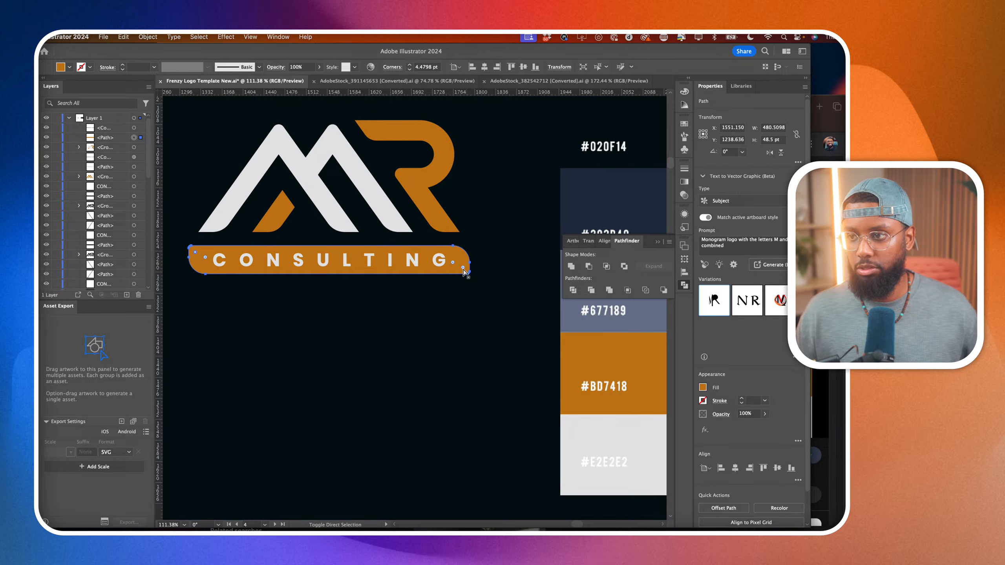
{"action": "left_click", "coordinate": [473, 333]}
{"action": "key", "text": "super+0"}
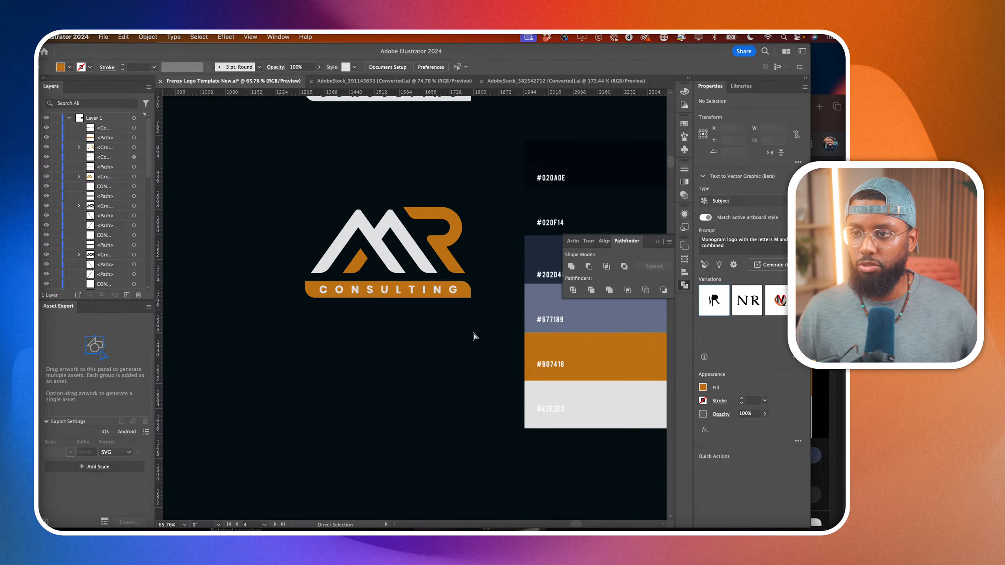
{"action": "scroll", "coordinate": [474, 351], "scroll_direction": "up", "scroll_amount": 5}
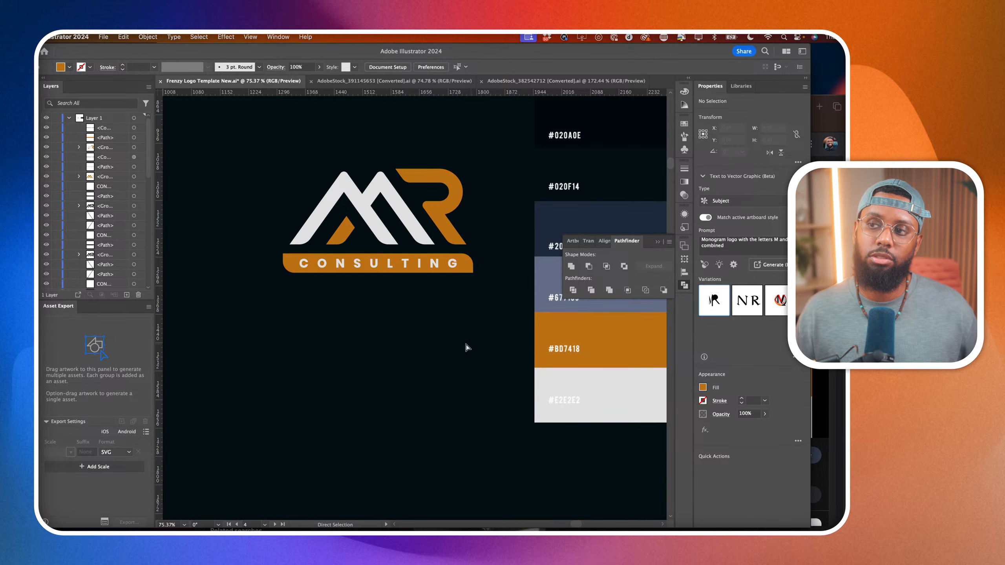
{"action": "scroll", "coordinate": [442, 340], "scroll_direction": "down", "scroll_amount": 5}
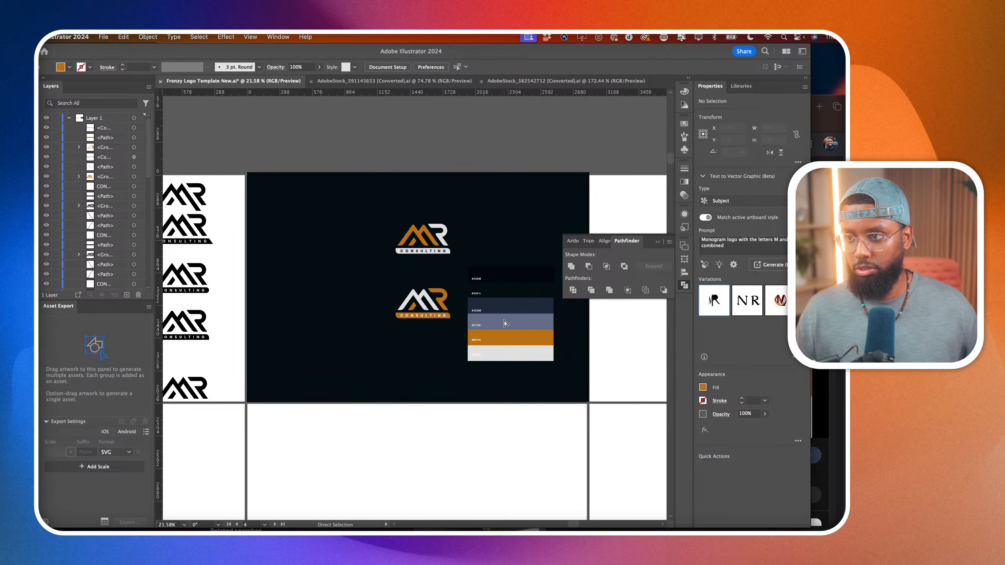
Unlock the colour palette image and move it over the dark artboard's right edge to free space beside the logos.
{"action": "key", "text": "v"}
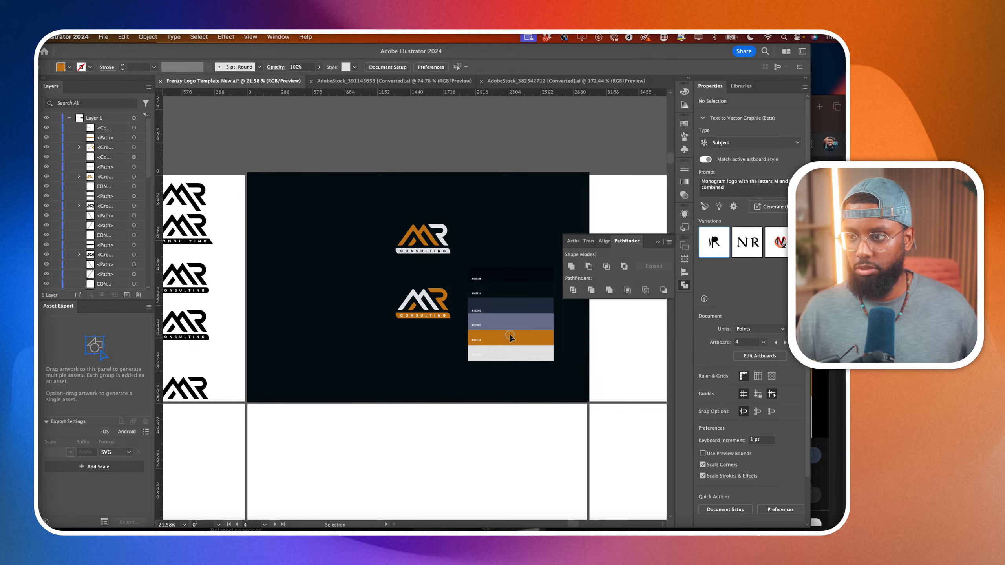
{"action": "scroll", "coordinate": [65, 197], "scroll_direction": "down", "scroll_amount": 5}
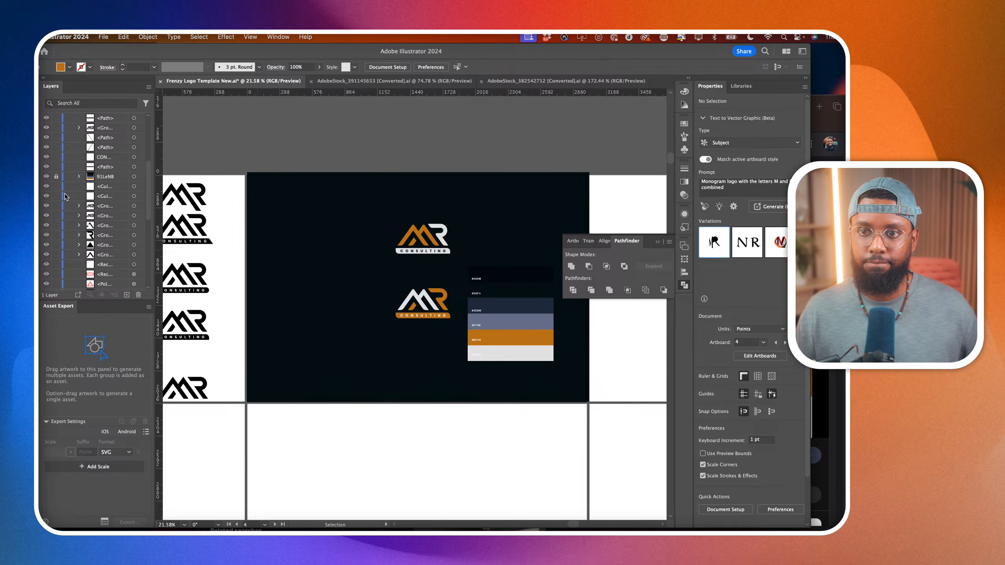
{"action": "left_click_drag", "start_coordinate": [475, 358], "coordinate": [532, 381]}
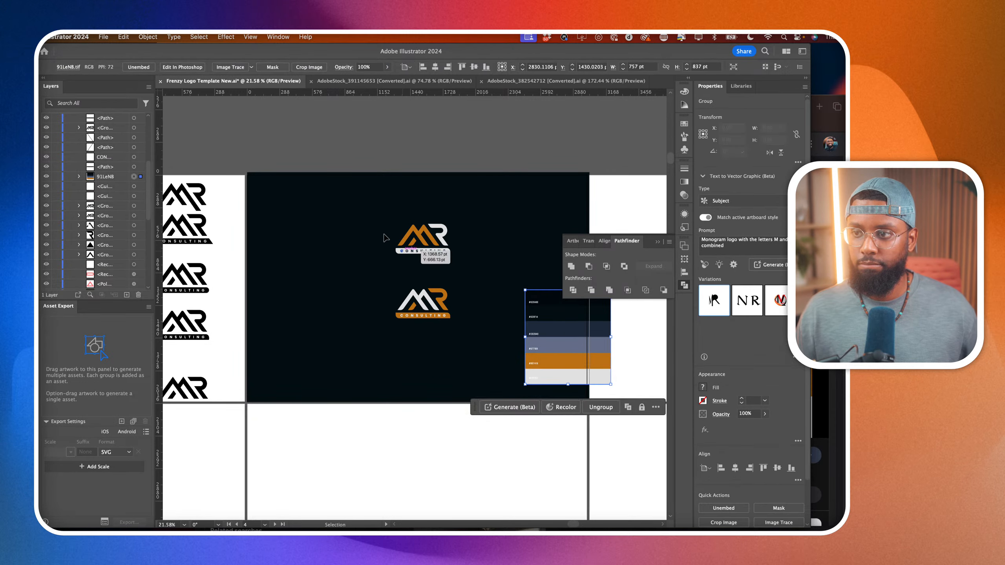
Shift both stacked logos left on the dark artboard and place a duplicate of the pair beside them.
{"action": "left_click_drag", "start_coordinate": [355, 205], "coordinate": [470, 338]}
{"action": "mouse_move", "coordinate": [443, 307]}
{"action": "left_mouse_down"}
{"action": "mouse_move", "coordinate": [357, 310]}
{"action": "mouse_move", "coordinate": [444, 311]}
{"action": "left_mouse_up"}
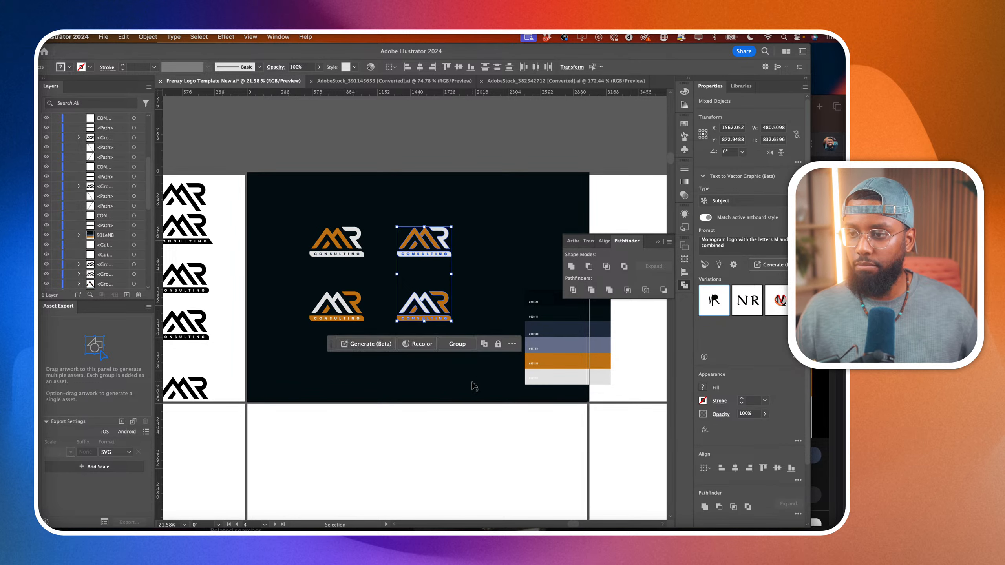
{"action": "left_click", "coordinate": [472, 382]}
Fill the two main M strokes of the lower-right logo copy with the orange sampled from its small inner stroke.
{"action": "scroll", "coordinate": [427, 335], "scroll_direction": "up", "scroll_amount": 5}
{"action": "scroll", "coordinate": [428, 337], "scroll_direction": "up", "scroll_amount": 4}
{"action": "key", "text": "a"}
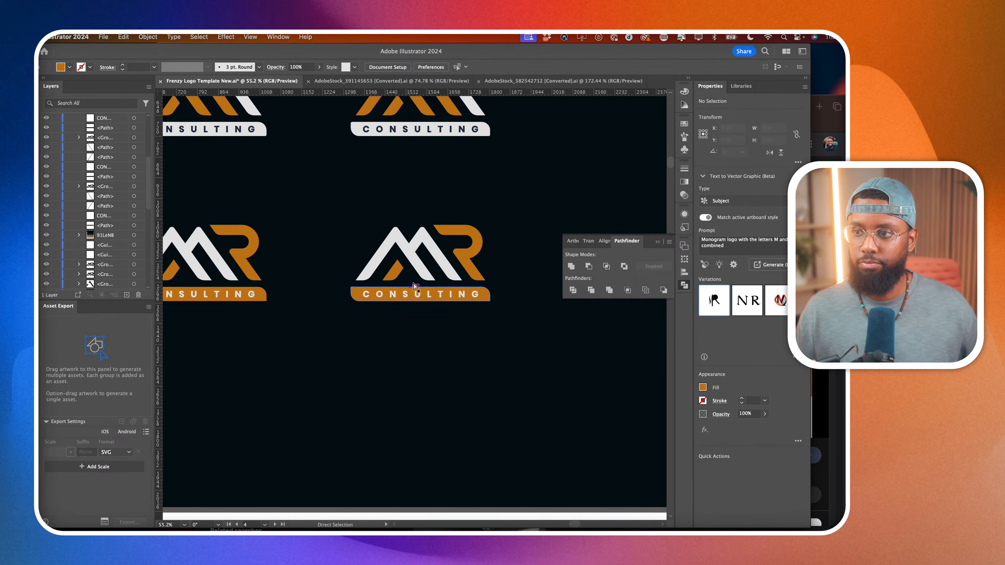
{"action": "left_click", "coordinate": [421, 271]}
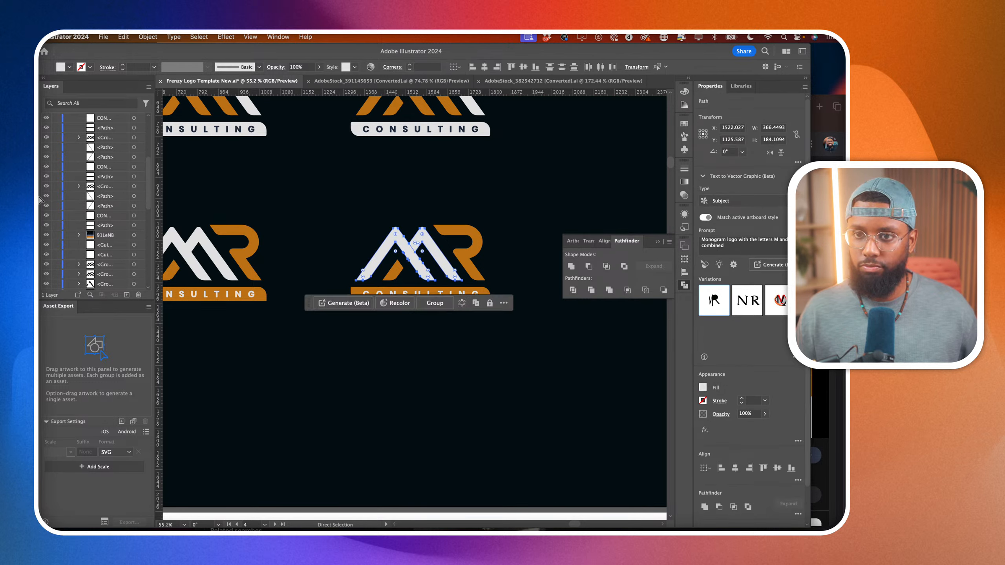
{"action": "key", "text": "i"}
{"action": "left_click", "coordinate": [390, 271]}
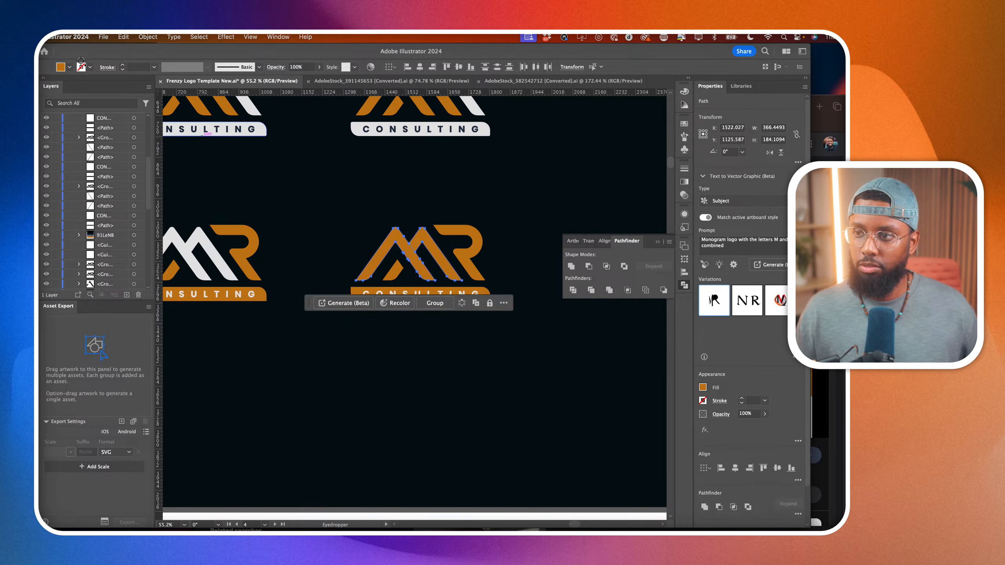
{"action": "key", "text": "a"}
{"action": "left_click", "coordinate": [336, 176]}
{"action": "scroll", "coordinate": [336, 175], "scroll_direction": "down", "scroll_amount": 3}
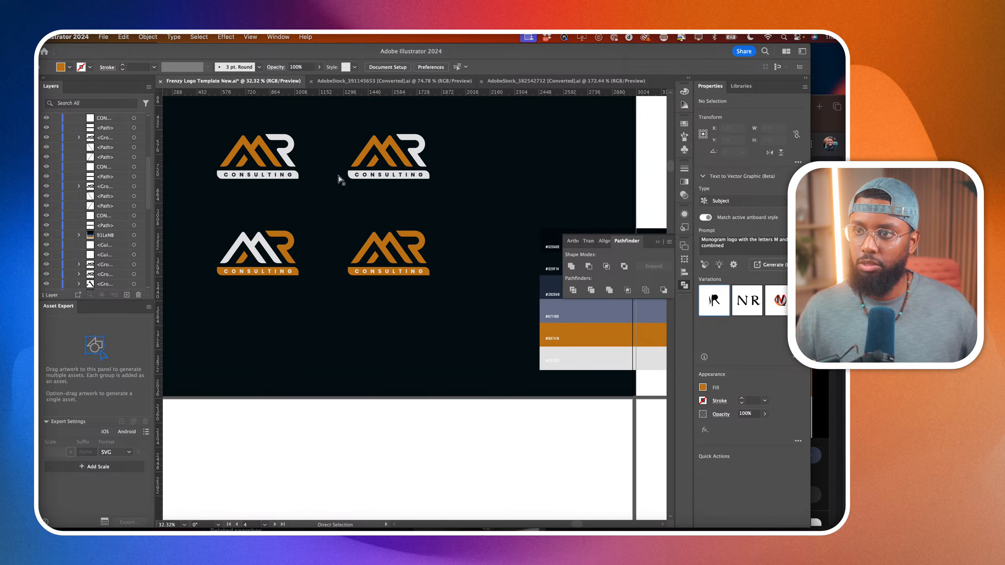
Duplicate the top row's second logo, placing the copy to its right as the third logo in that row.
{"action": "left_click_drag", "start_coordinate": [330, 219], "coordinate": [461, 308]}
{"action": "scroll", "coordinate": [461, 308], "scroll_direction": "right", "scroll_amount": 3}
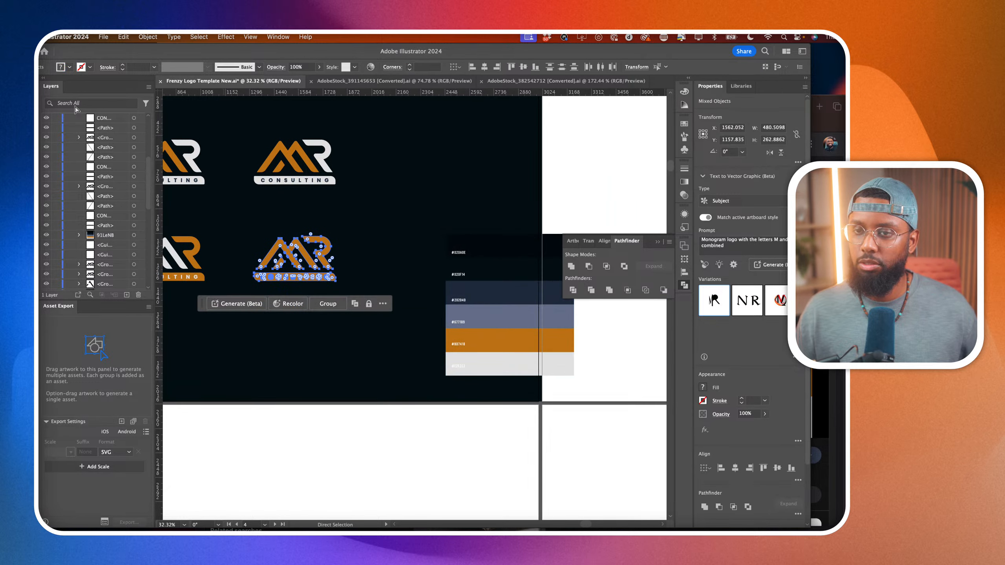
{"action": "key", "text": "v"}
{"action": "left_click_drag", "start_coordinate": [312, 263], "coordinate": [450, 181]}
{"action": "key", "text": "a"}
{"action": "left_click", "coordinate": [357, 232]}
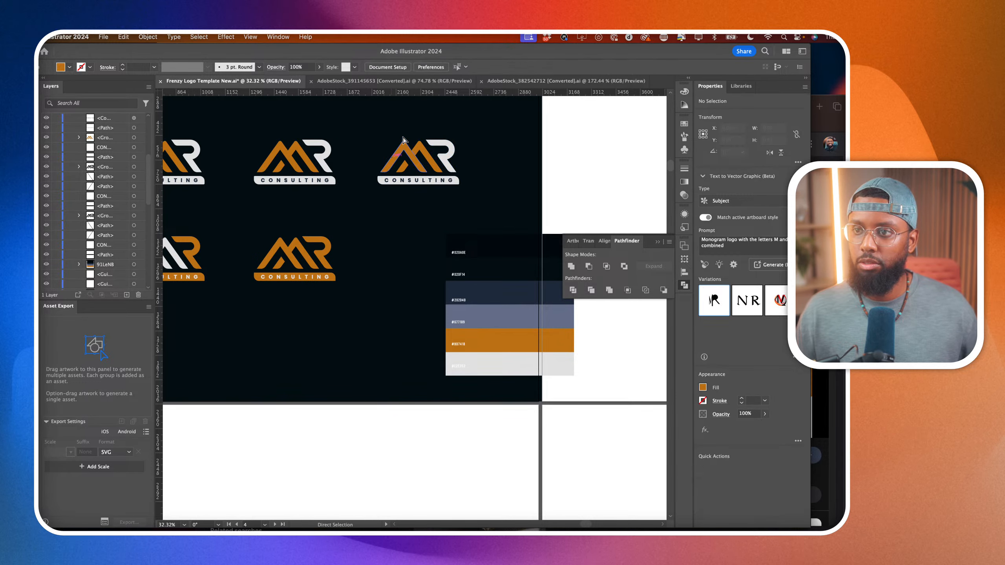
Fill the third logo's two main M strokes with the light grey sampled from its letter R.
{"action": "scroll", "coordinate": [403, 138], "scroll_direction": "up", "scroll_amount": 3}
{"action": "left_click", "coordinate": [420, 178]}
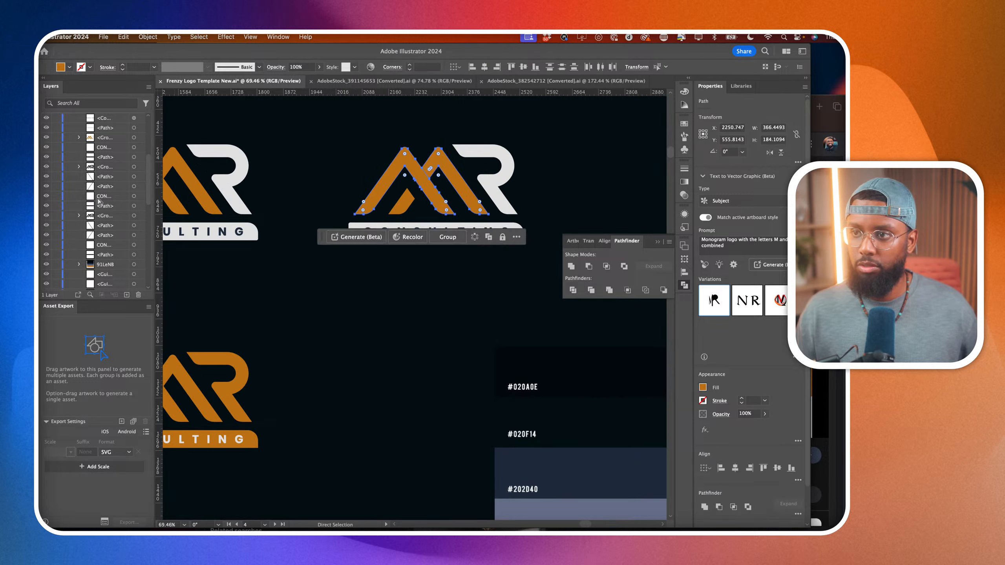
{"action": "key", "text": "i"}
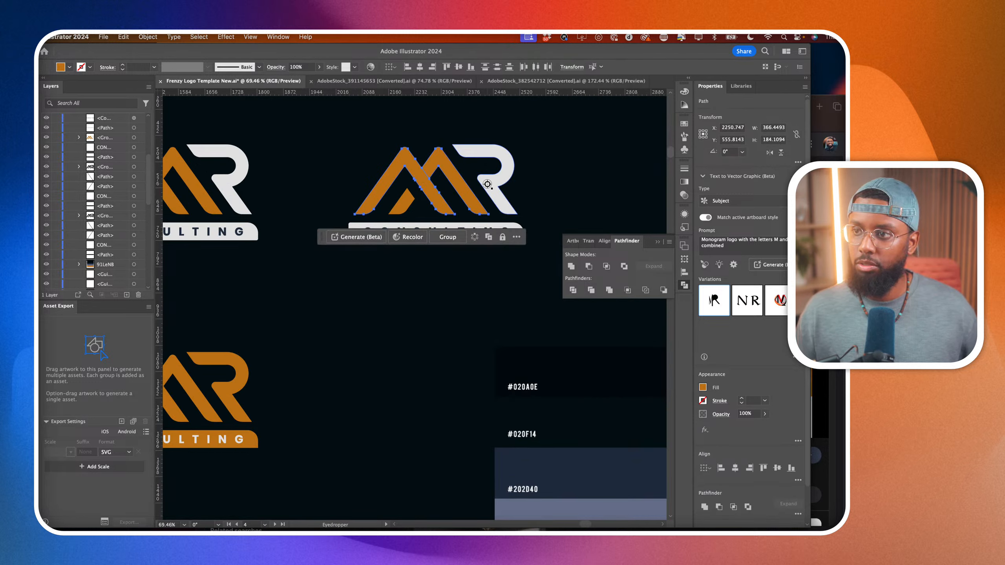
{"action": "left_click", "coordinate": [487, 183]}
{"action": "key", "text": "a"}
{"action": "left_click", "coordinate": [392, 336]}
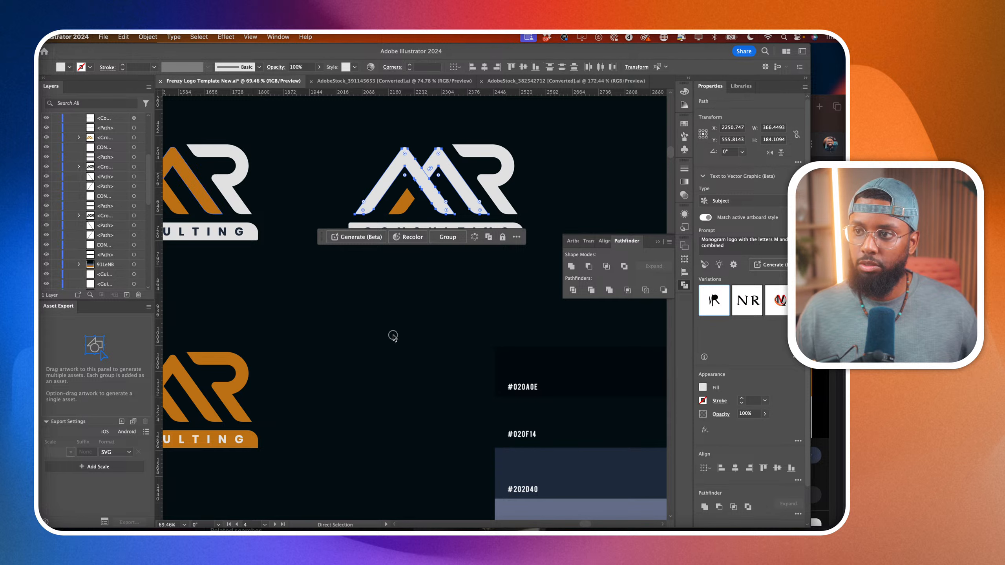
Fill the third logo's small inner M stroke with the light grey sampled from the main M strokes.
{"action": "left_click", "coordinate": [404, 200]}
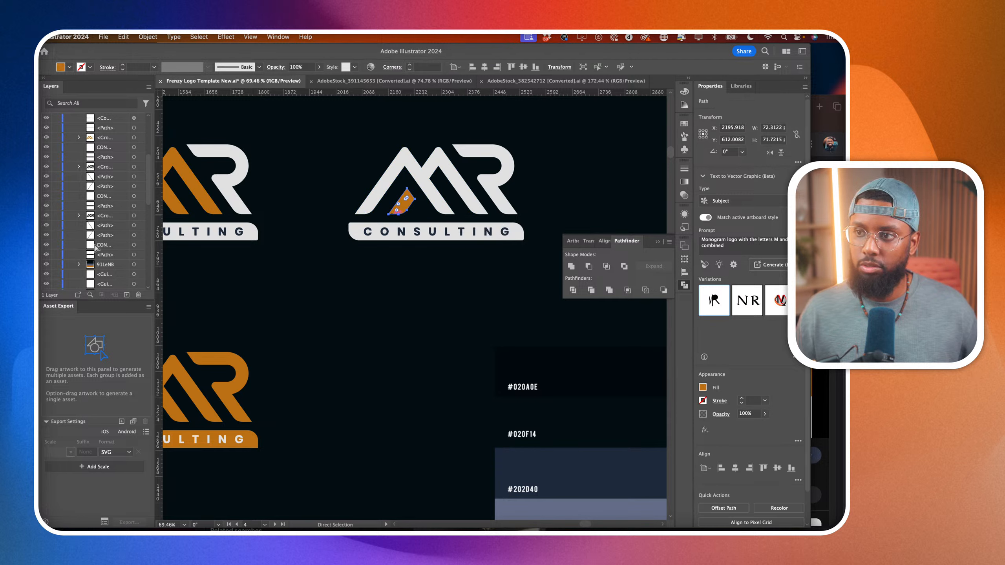
{"action": "key", "text": "i"}
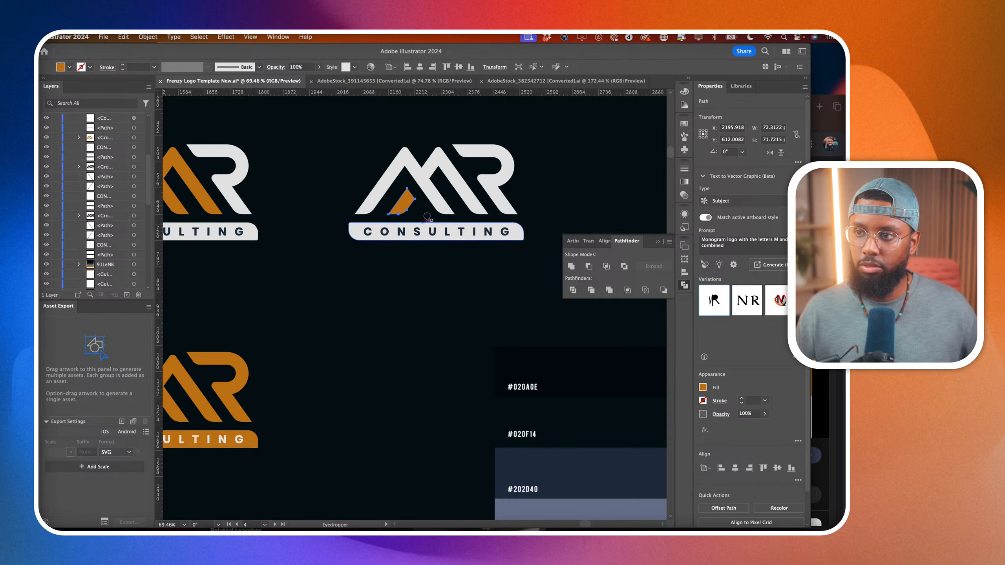
{"action": "left_click", "coordinate": [434, 200]}
{"action": "scroll", "coordinate": [433, 200], "scroll_direction": "down", "scroll_amount": 6}
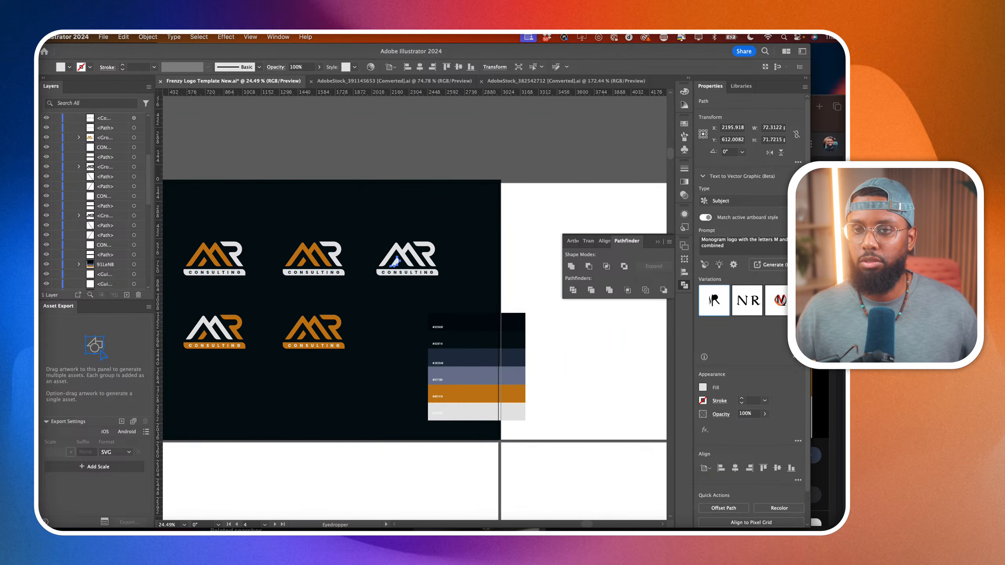
{"action": "key", "text": "v"}
{"action": "left_click", "coordinate": [316, 205]}
Move the colour palette image off the dark artboard onto the blank artboard below it.
{"action": "scroll", "coordinate": [316, 204], "scroll_direction": "down", "scroll_amount": 2}
{"action": "left_click", "coordinate": [437, 321]}
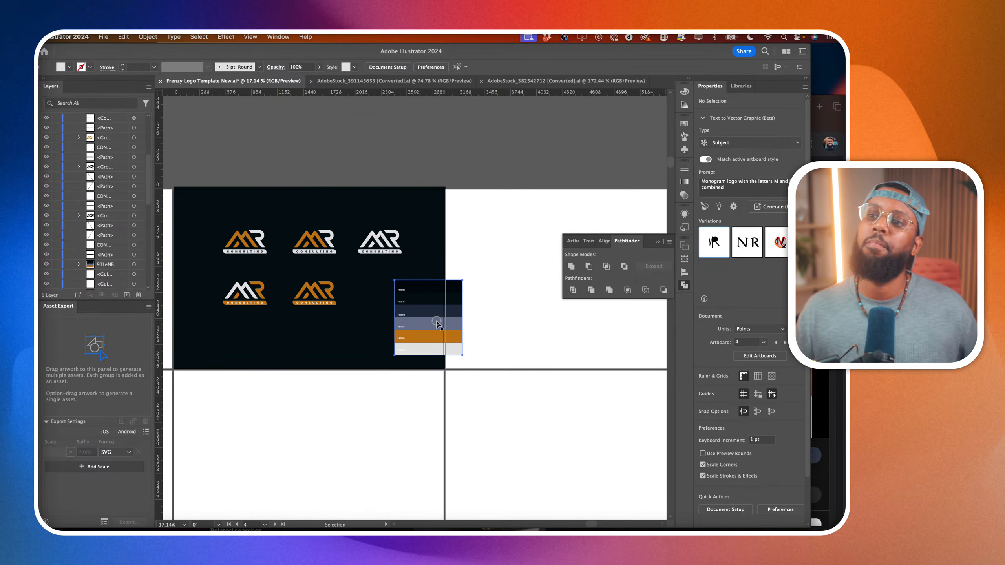
{"action": "left_click_drag", "start_coordinate": [437, 321], "coordinate": [333, 421]}
{"action": "scroll", "coordinate": [333, 421], "scroll_direction": "left", "scroll_amount": 5}
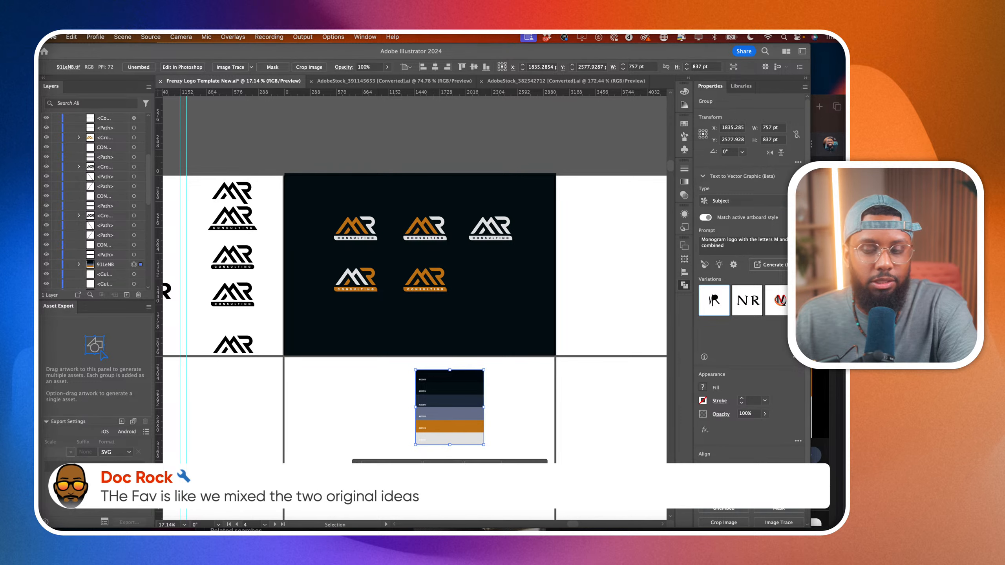
Review the five coloured logos on the dark artboard alongside the black logo versions and early concepts on the neighbouring artboards.
{"action": "left_click", "coordinate": [440, 359]}
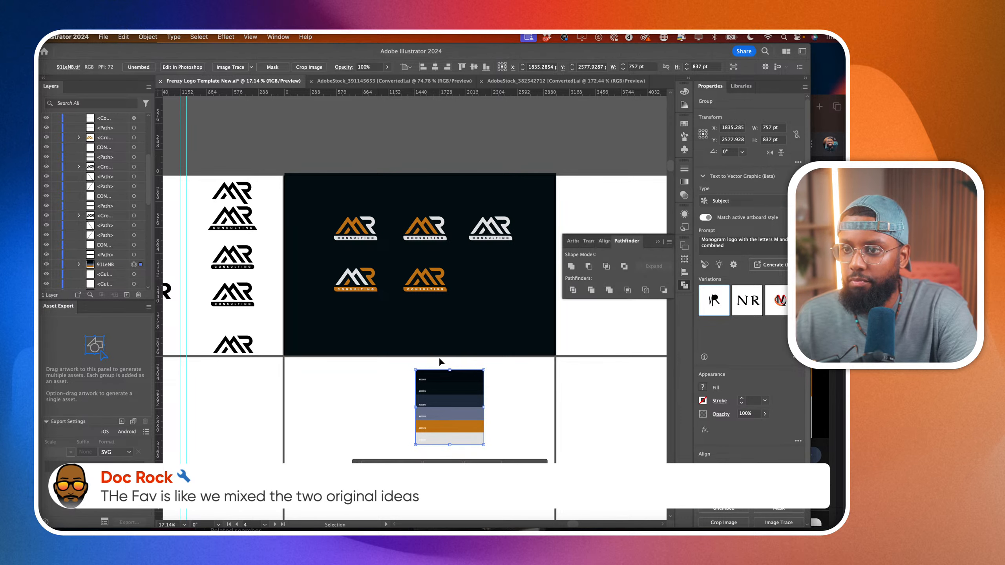
{"action": "scroll", "coordinate": [438, 357], "scroll_direction": "left", "scroll_amount": 2}
{"action": "scroll", "coordinate": [502, 291], "scroll_direction": "up", "scroll_amount": 3}
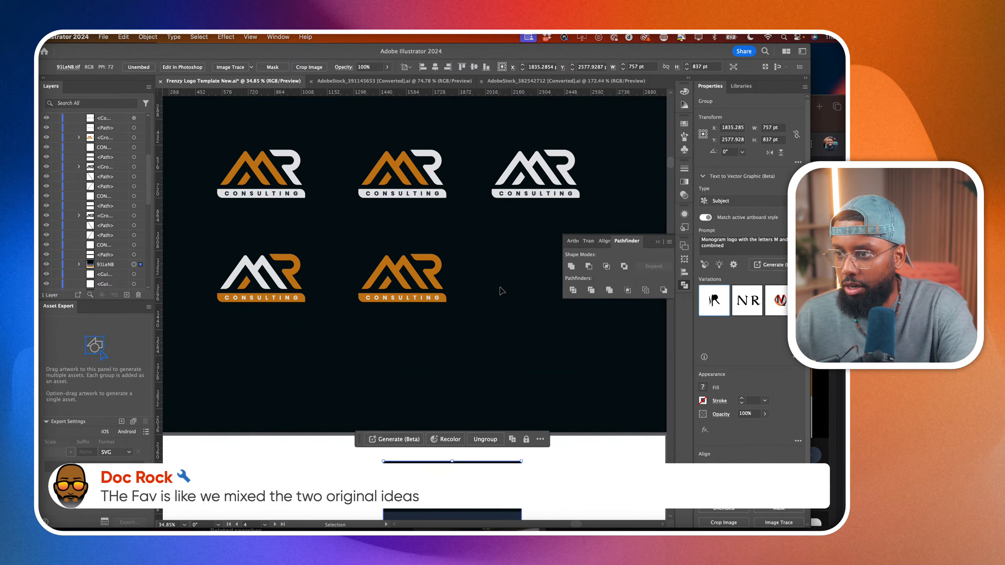
{"action": "scroll", "coordinate": [502, 291], "scroll_direction": "down", "scroll_amount": 3}
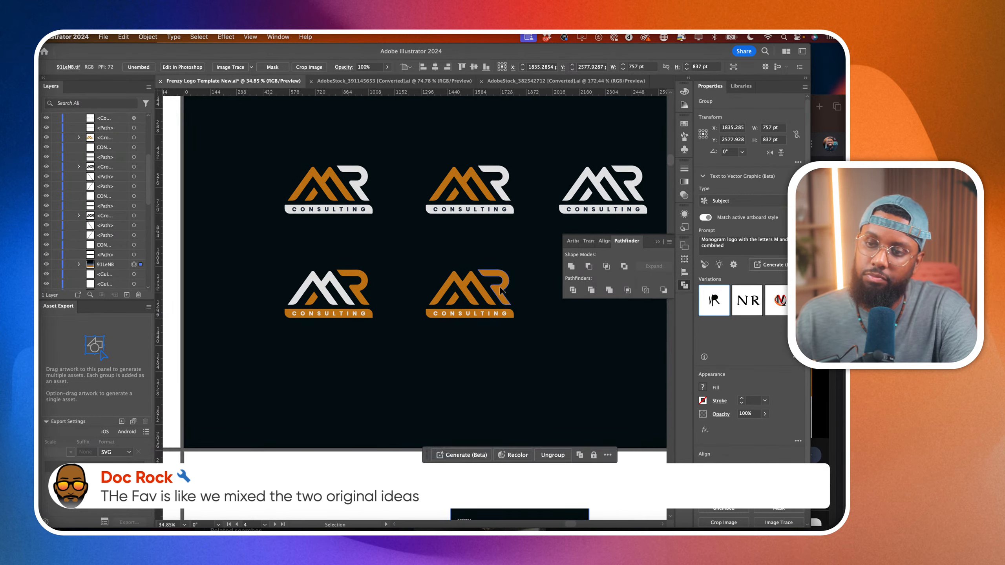
{"action": "scroll", "coordinate": [396, 297], "scroll_direction": "left", "scroll_amount": 3}
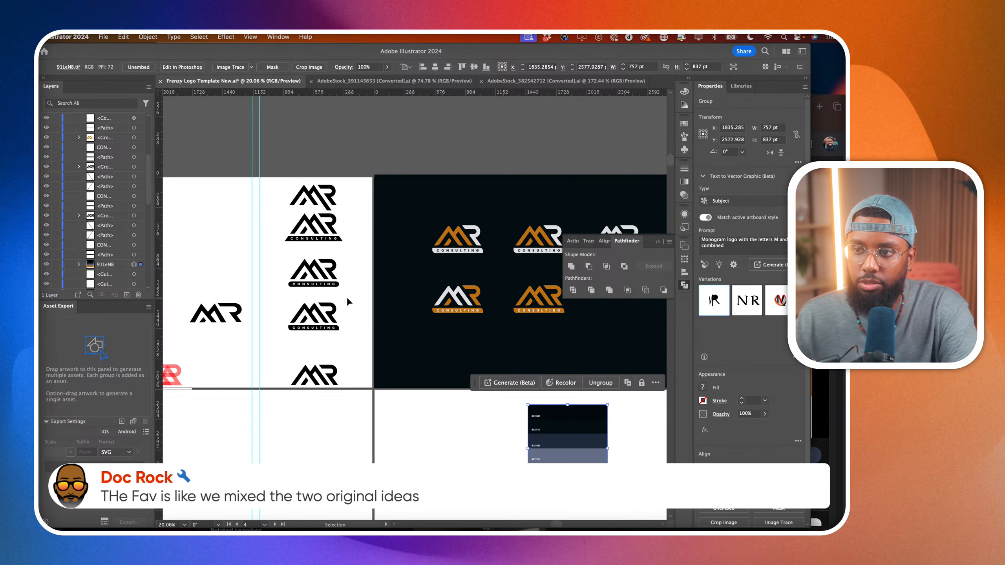
{"action": "scroll", "coordinate": [351, 348], "scroll_direction": "right", "scroll_amount": 3}
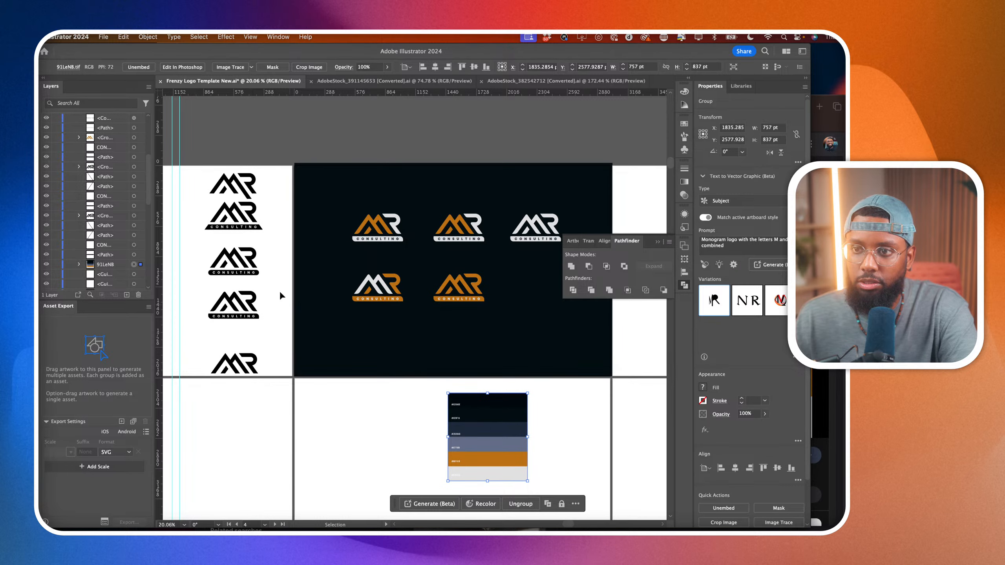
{"action": "scroll", "coordinate": [196, 193], "scroll_direction": "up", "scroll_amount": 3}
{"action": "left_click_drag", "start_coordinate": [198, 200], "coordinate": [314, 266]}
{"action": "scroll", "coordinate": [316, 265], "scroll_direction": "down", "scroll_amount": 5}
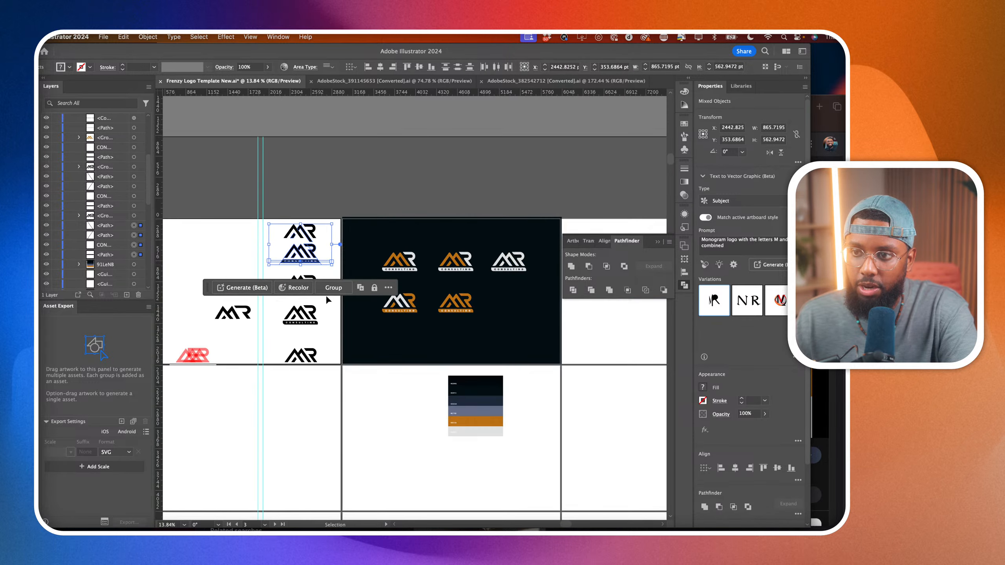
{"action": "left_click", "coordinate": [325, 426]}
{"action": "scroll", "coordinate": [325, 426], "scroll_direction": "down", "scroll_amount": 3}
{"action": "scroll", "coordinate": [325, 426], "scroll_direction": "left", "scroll_amount": 10}
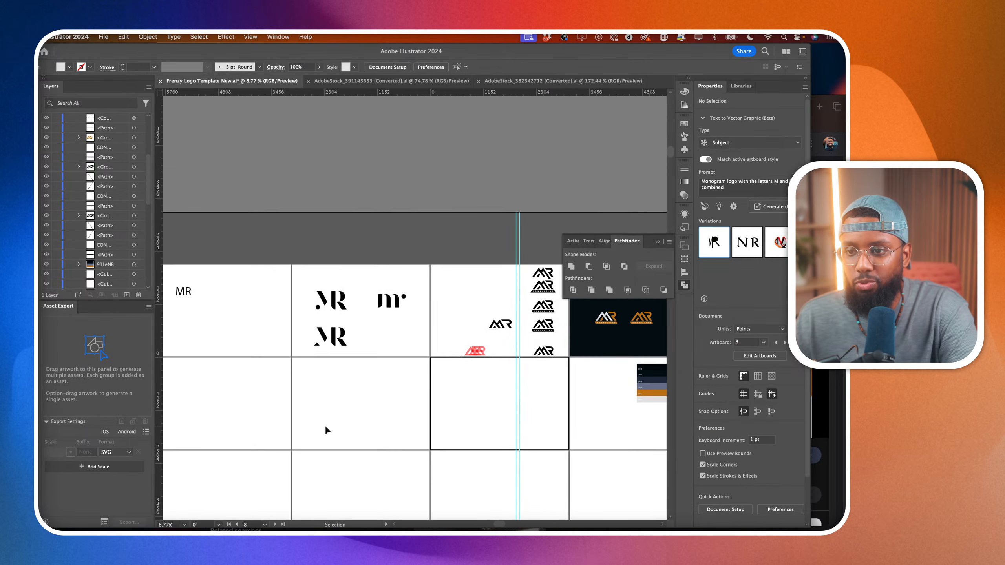
{"action": "scroll", "coordinate": [334, 427], "scroll_direction": "right", "scroll_amount": 10}
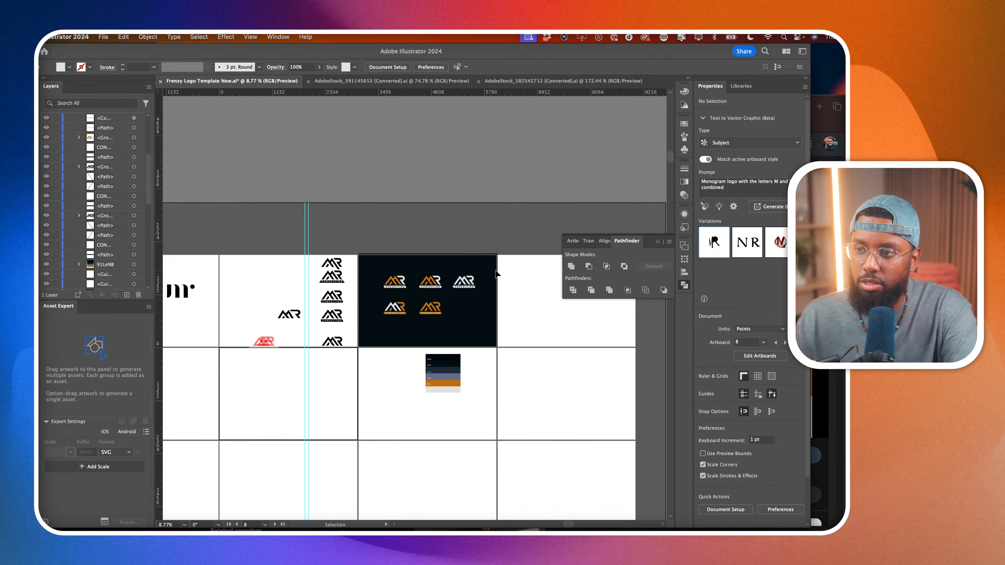
Move all five coloured MR CONSULTING logos together straight up, closer to the dark artboard's upper edge.
{"action": "scroll", "coordinate": [490, 291], "scroll_direction": "up", "scroll_amount": 4}
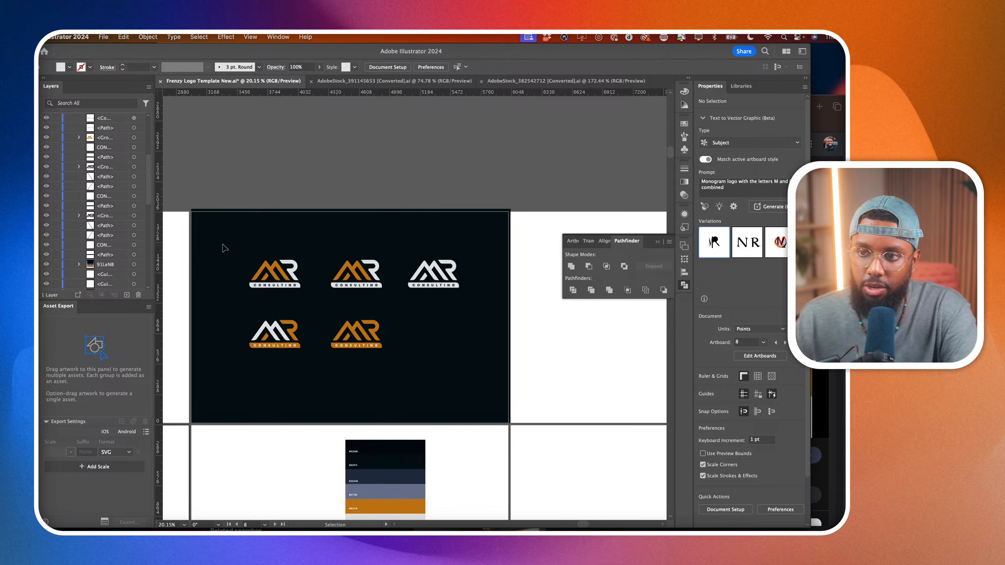
{"action": "left_click_drag", "start_coordinate": [224, 245], "coordinate": [489, 382]}
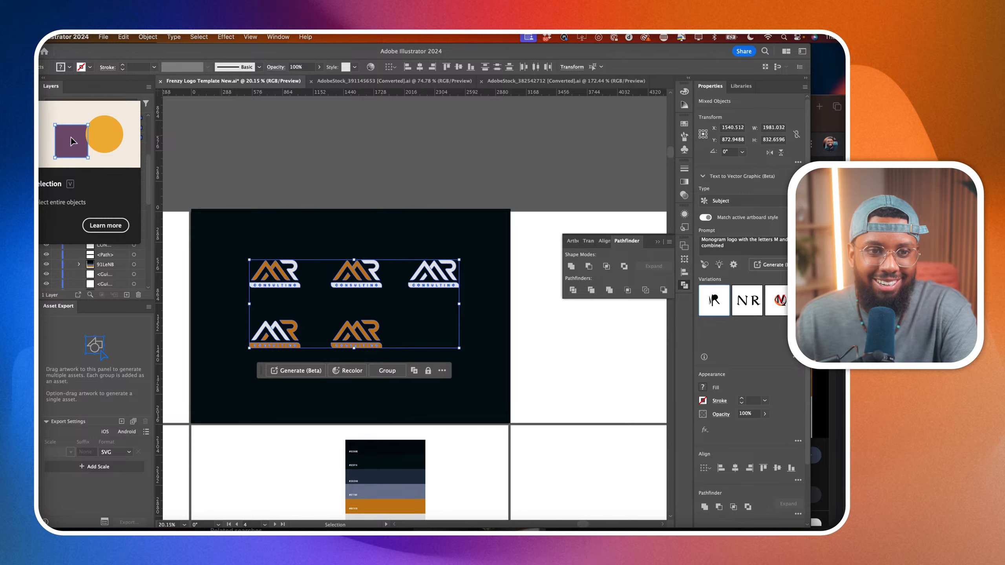
{"action": "left_click_drag", "start_coordinate": [426, 276], "coordinate": [425, 252]}
{"action": "left_click", "coordinate": [514, 357]}
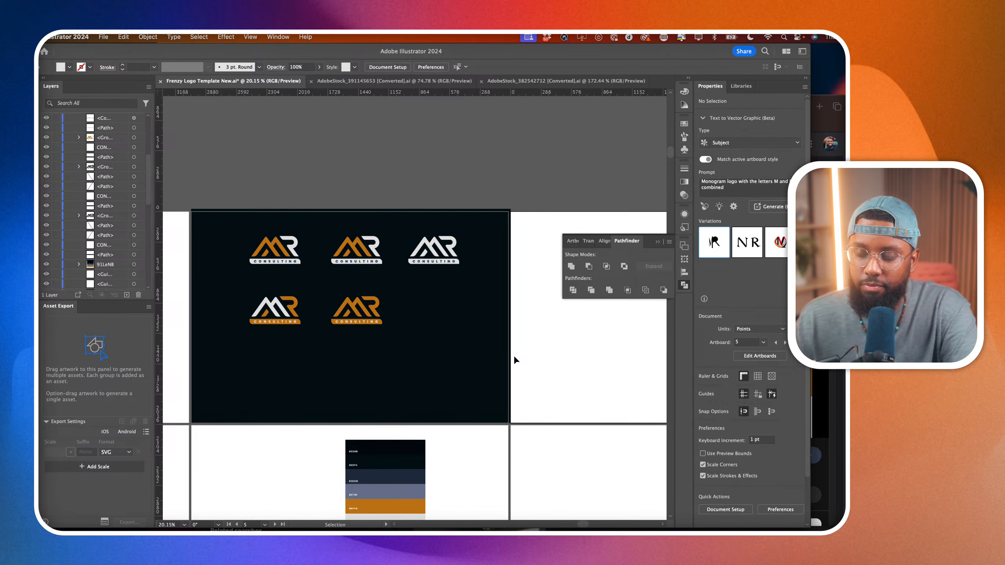
{"action": "scroll", "coordinate": [513, 355], "scroll_direction": "left", "scroll_amount": 5}
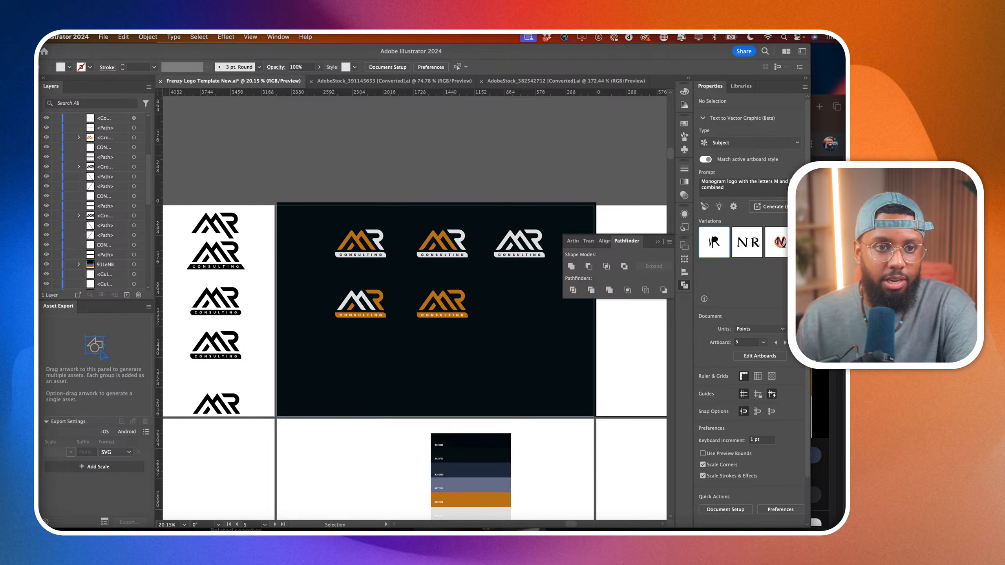
{"action": "left_click", "coordinate": [553, 365]}
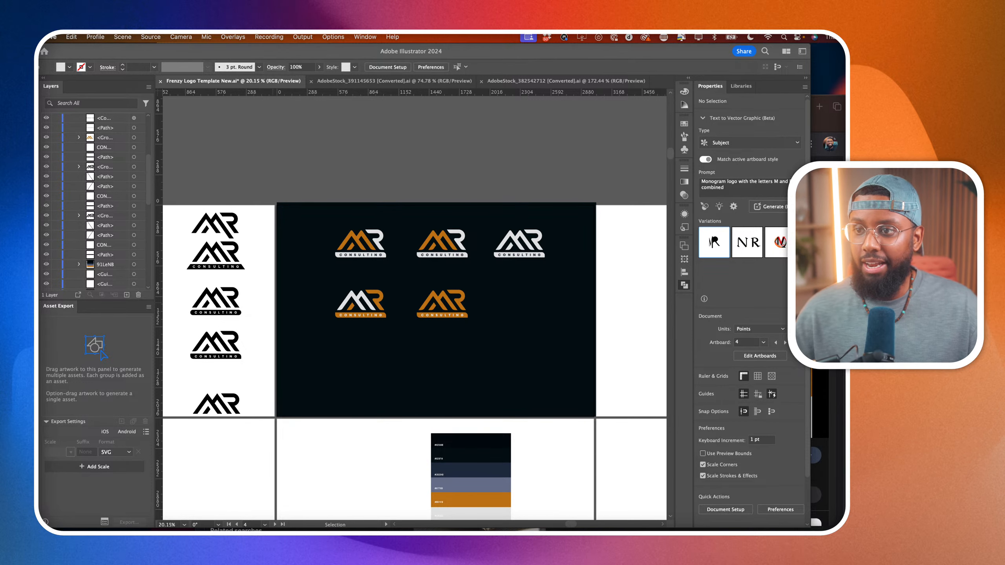
{"action": "left_click", "coordinate": [469, 313]}
{"action": "scroll", "coordinate": [456, 307], "scroll_direction": "up", "scroll_amount": 5}
{"action": "scroll", "coordinate": [455, 308], "scroll_direction": "right", "scroll_amount": 1}
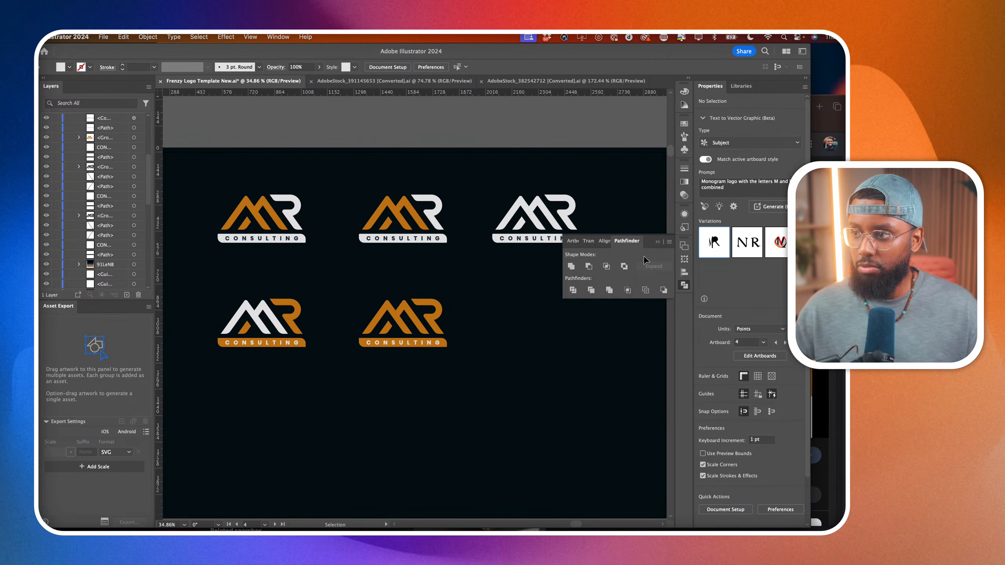